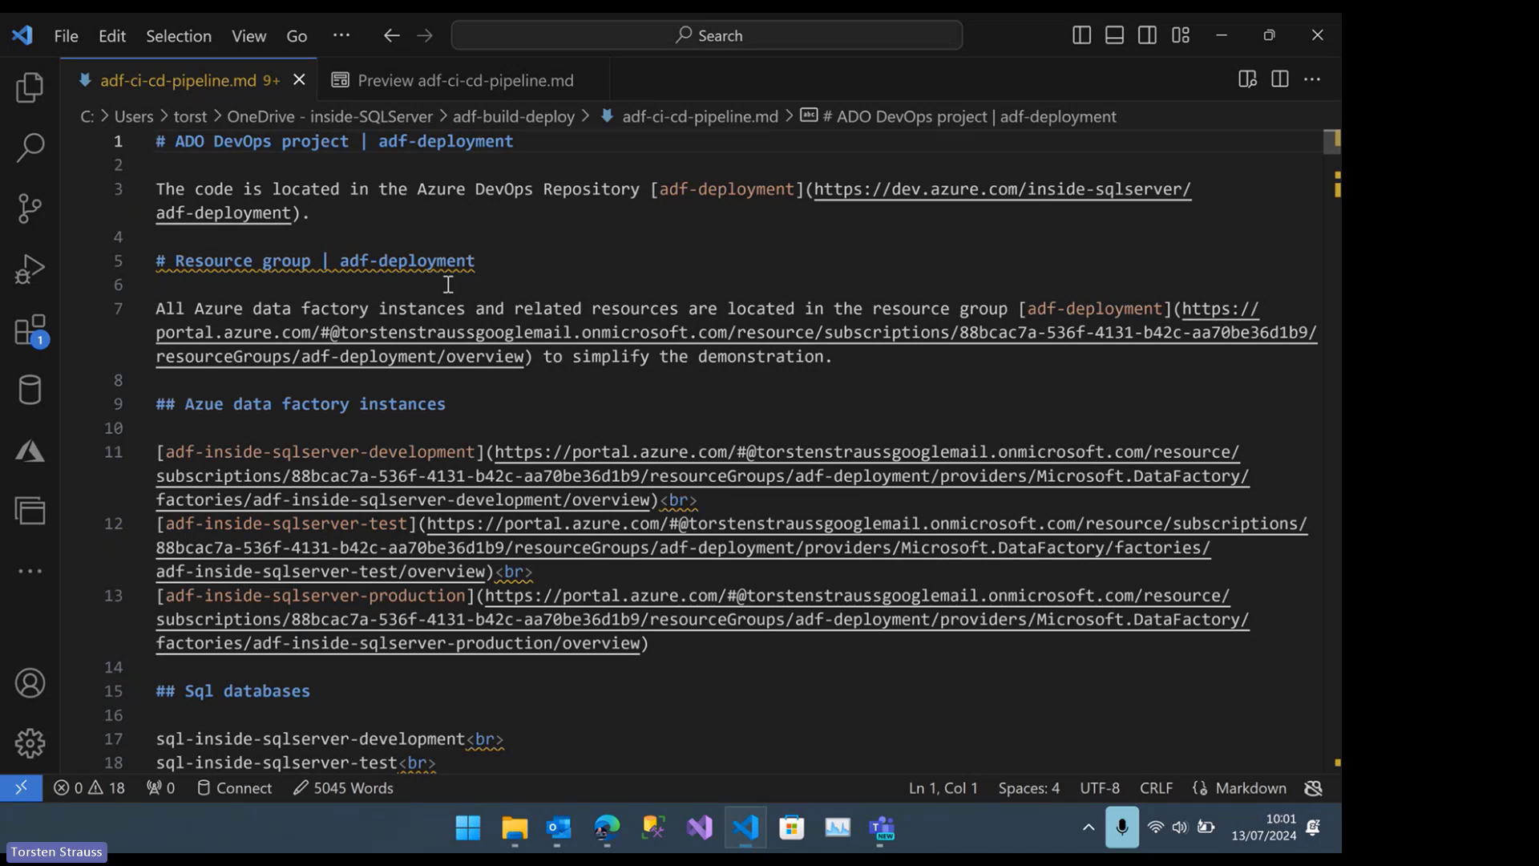
# Open the Azure DevOps repository linked in the preview of adf-ci-cd-pipeline.md and expand the ADF folder in its files
pyautogui.click(443, 76)
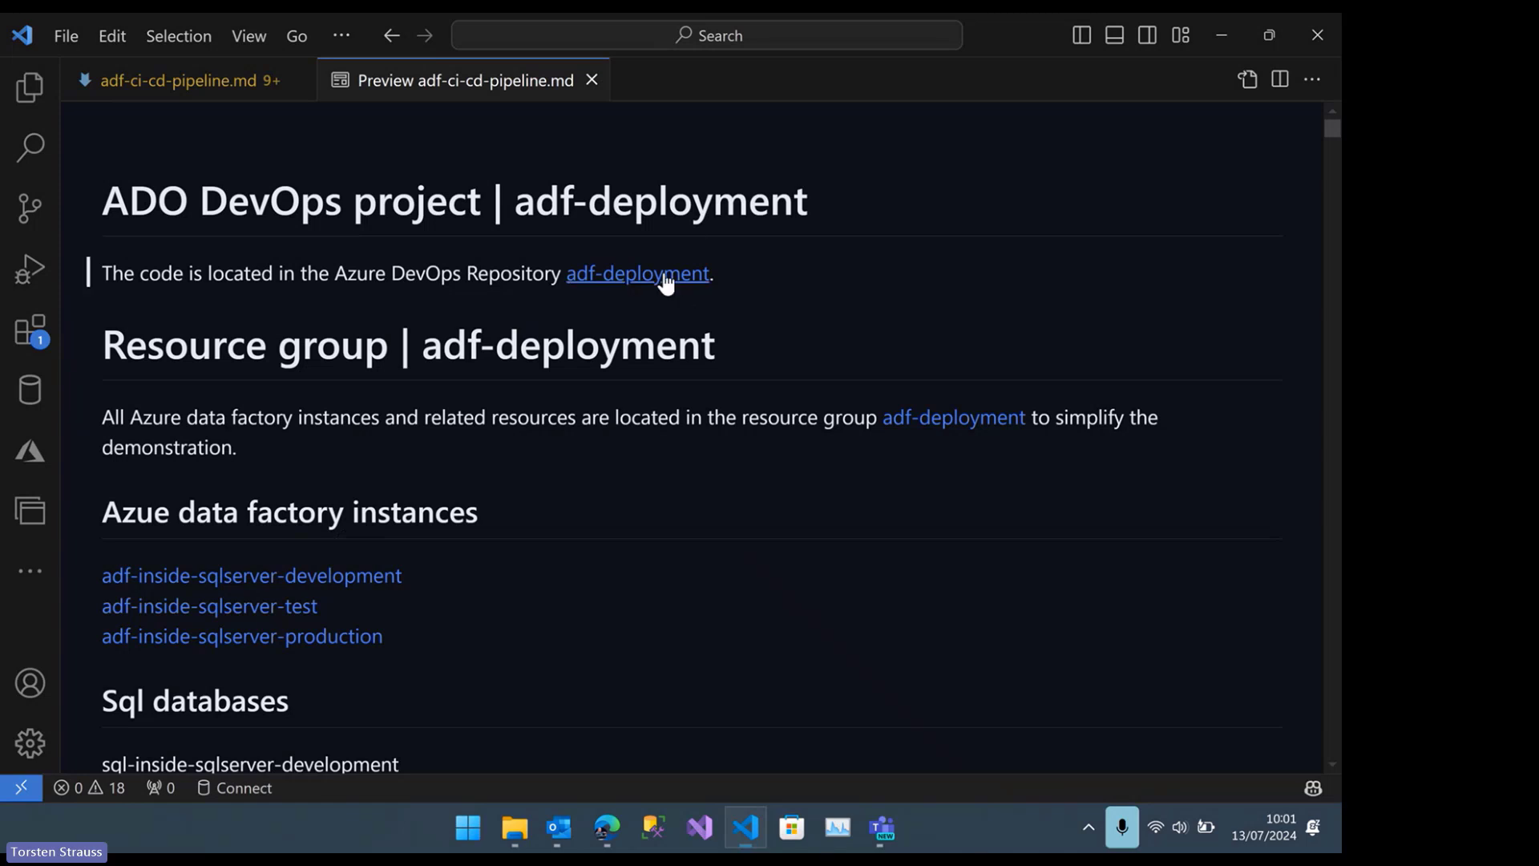
pyautogui.click(664, 276)
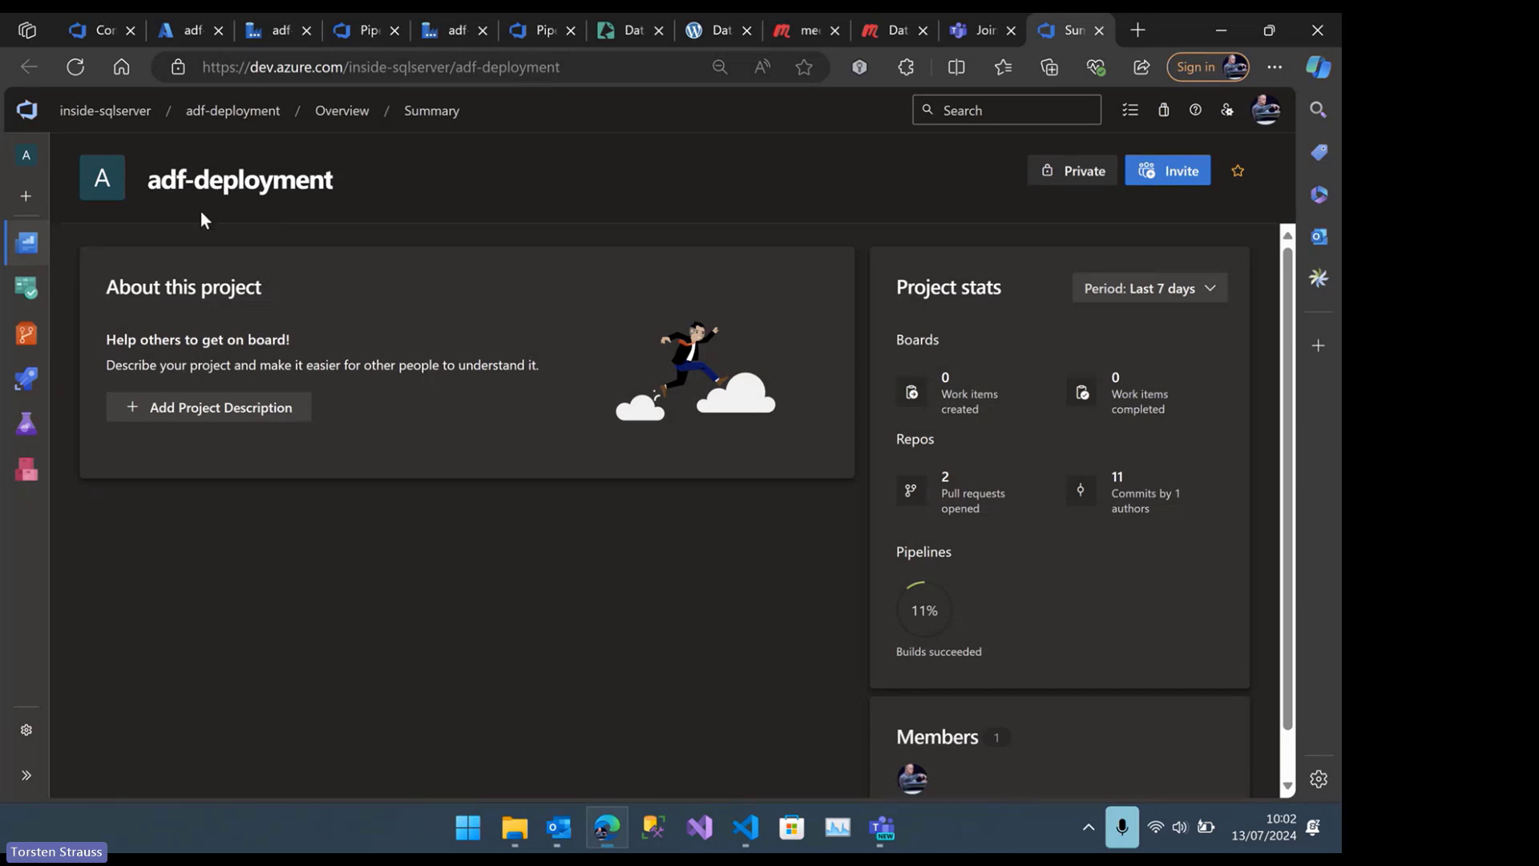
pyautogui.moveTo(24, 335)
pyautogui.click(132, 367)
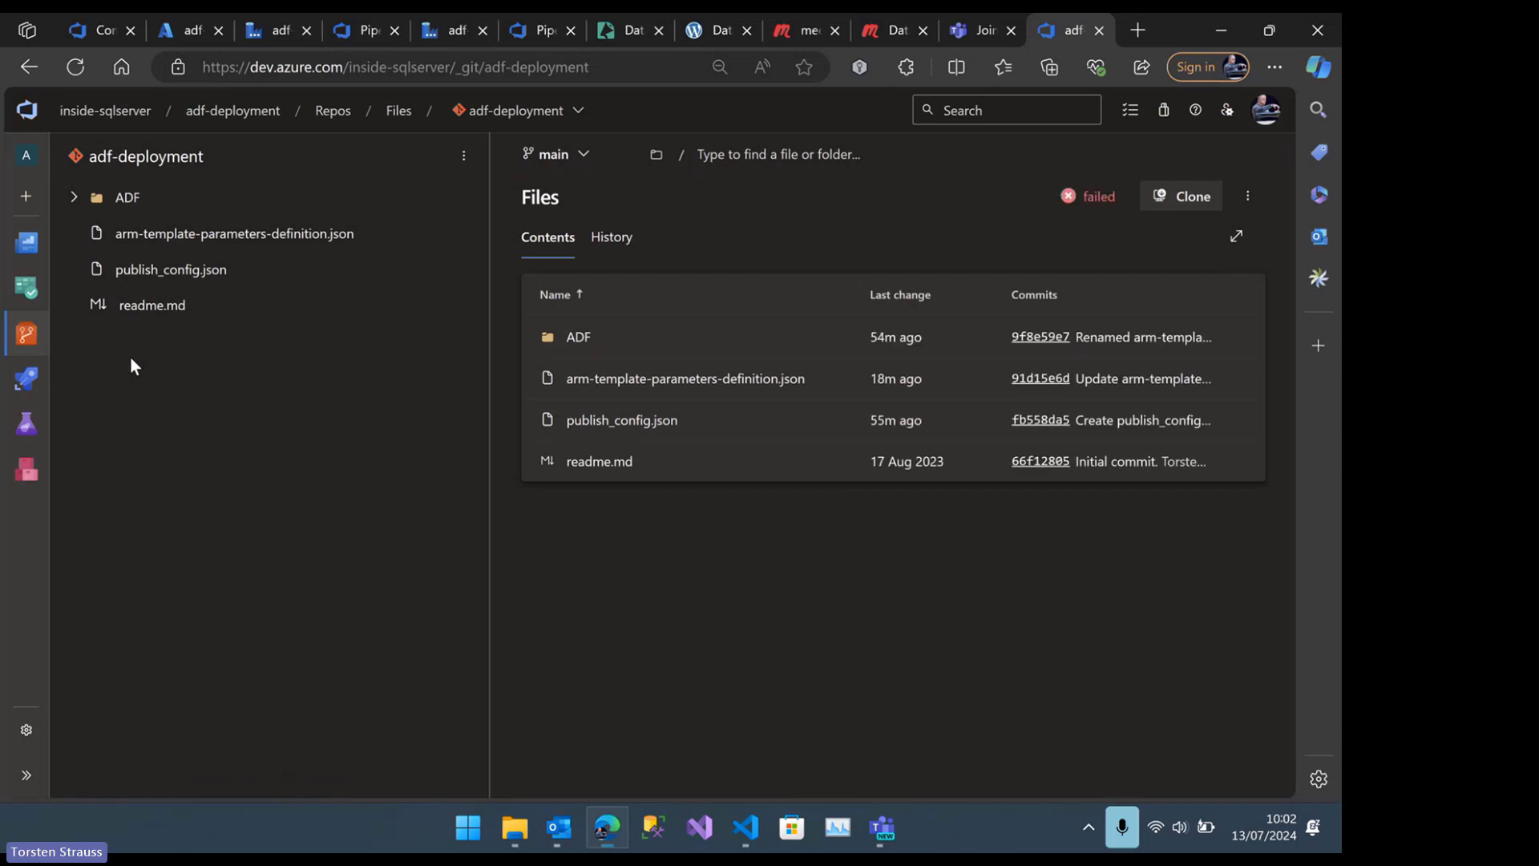
pyautogui.click(76, 197)
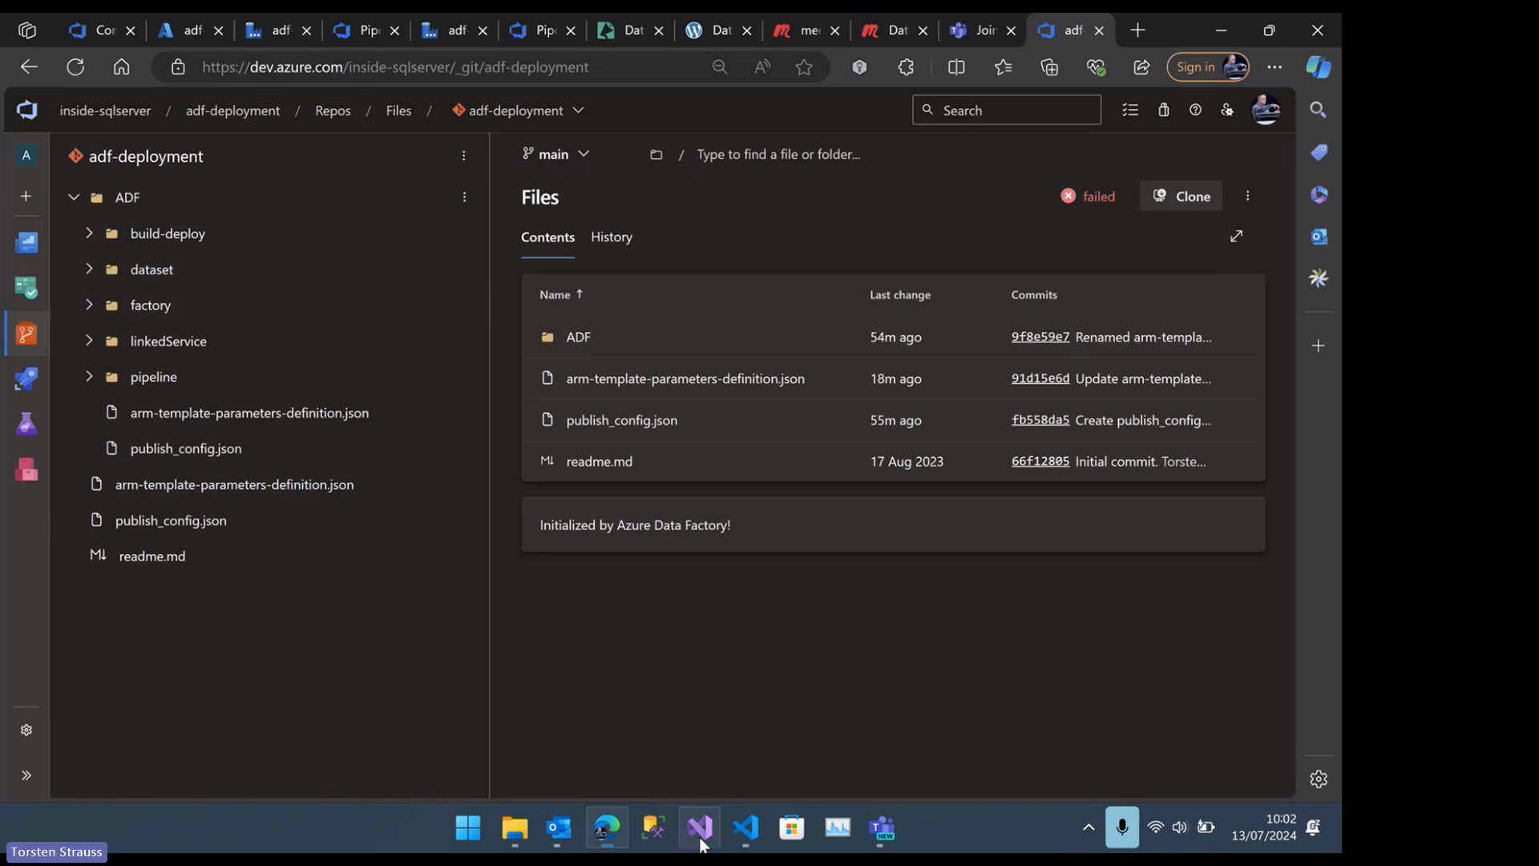
# Switch to VS Code and review the guide's resource group, data factory instances, SQL databases and Git Configuration sections
pyautogui.moveTo(743, 829)
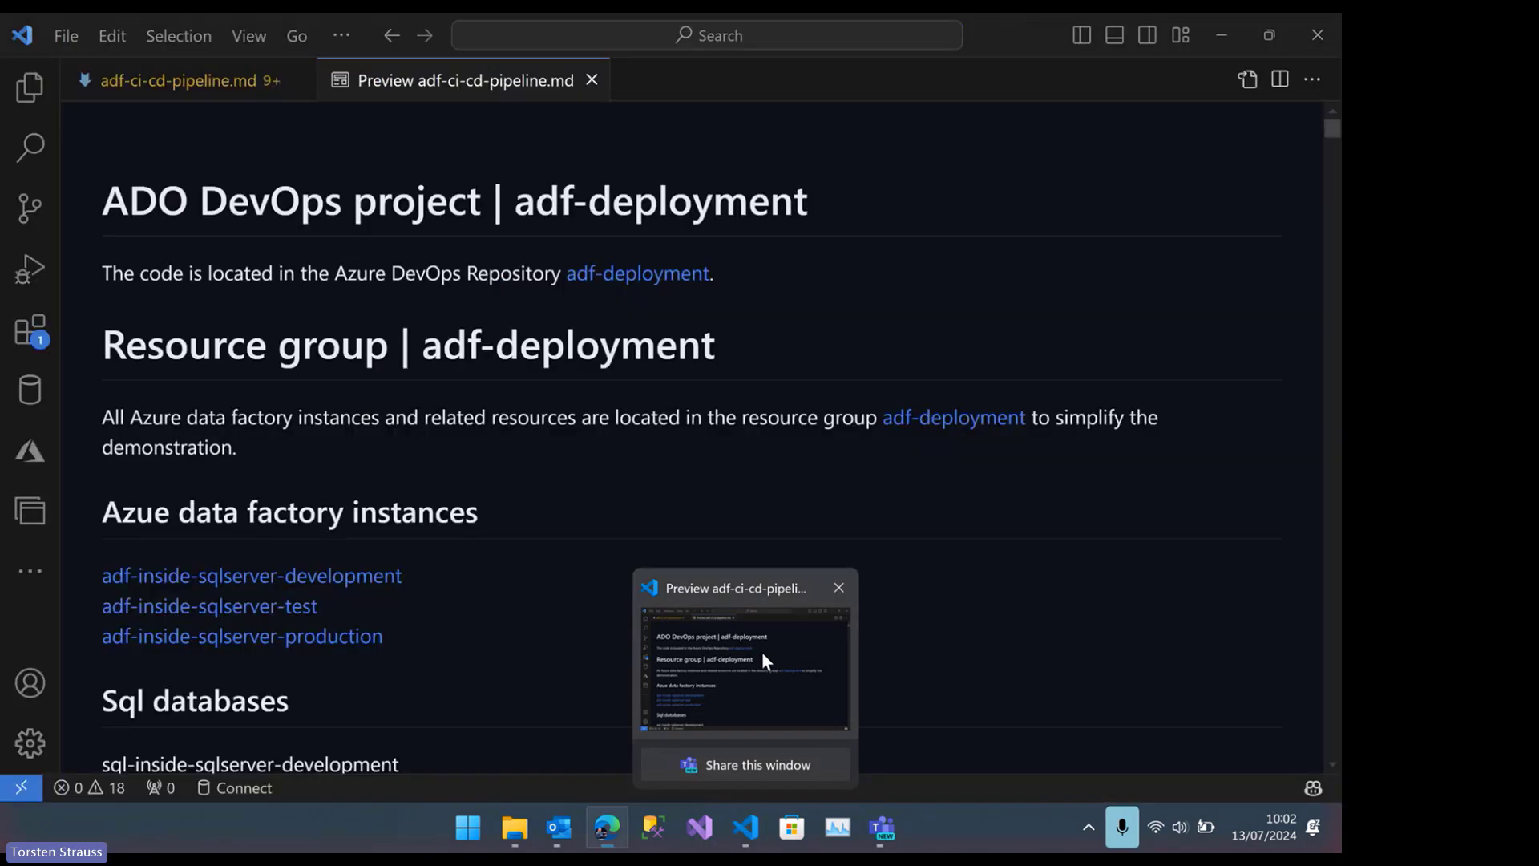
pyautogui.click(762, 652)
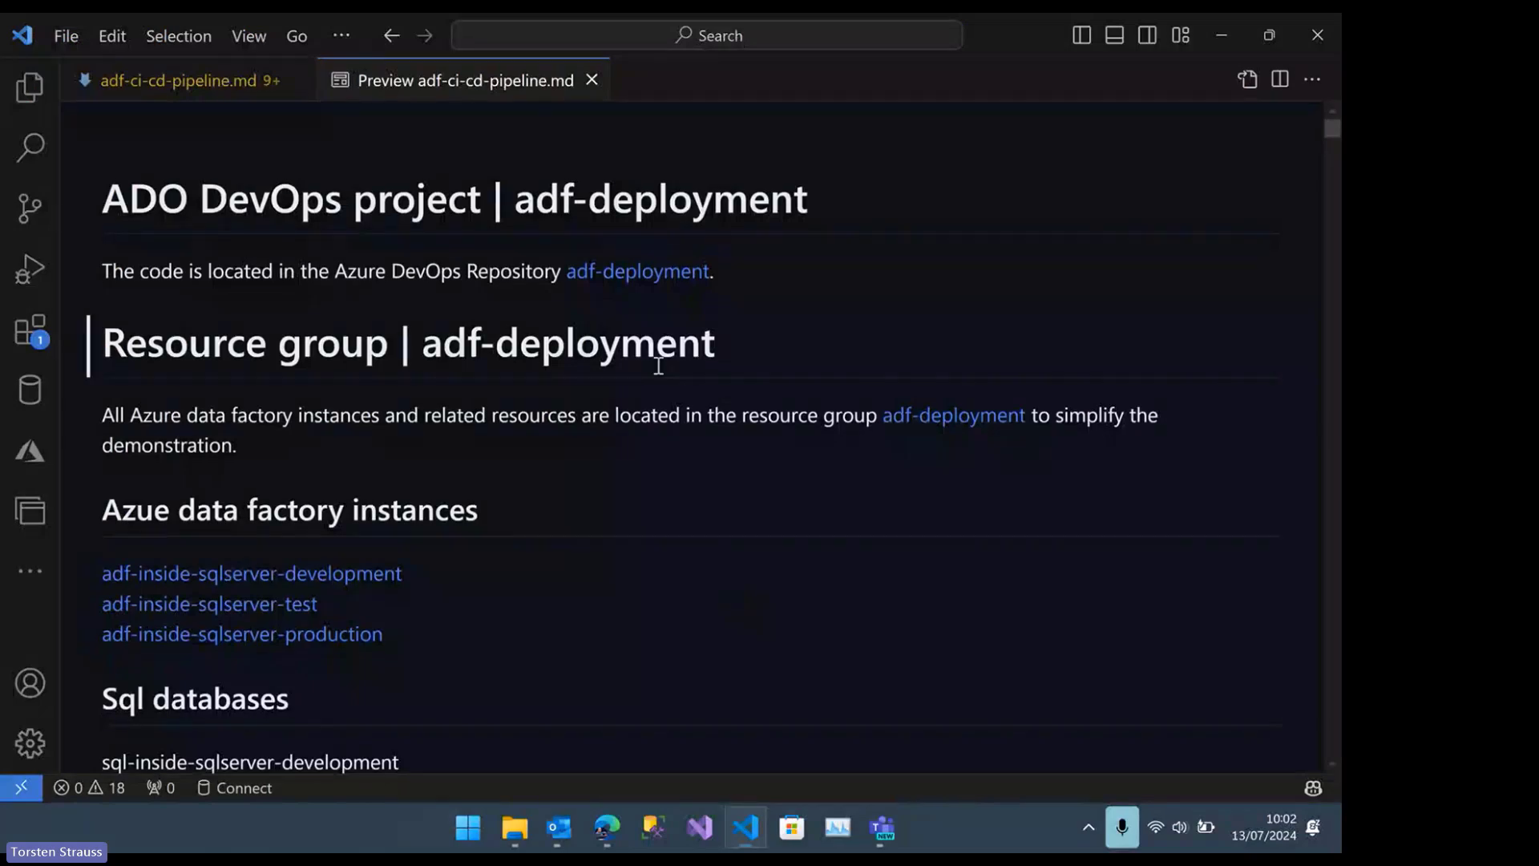
pyautogui.scroll(-2, 595, 513)
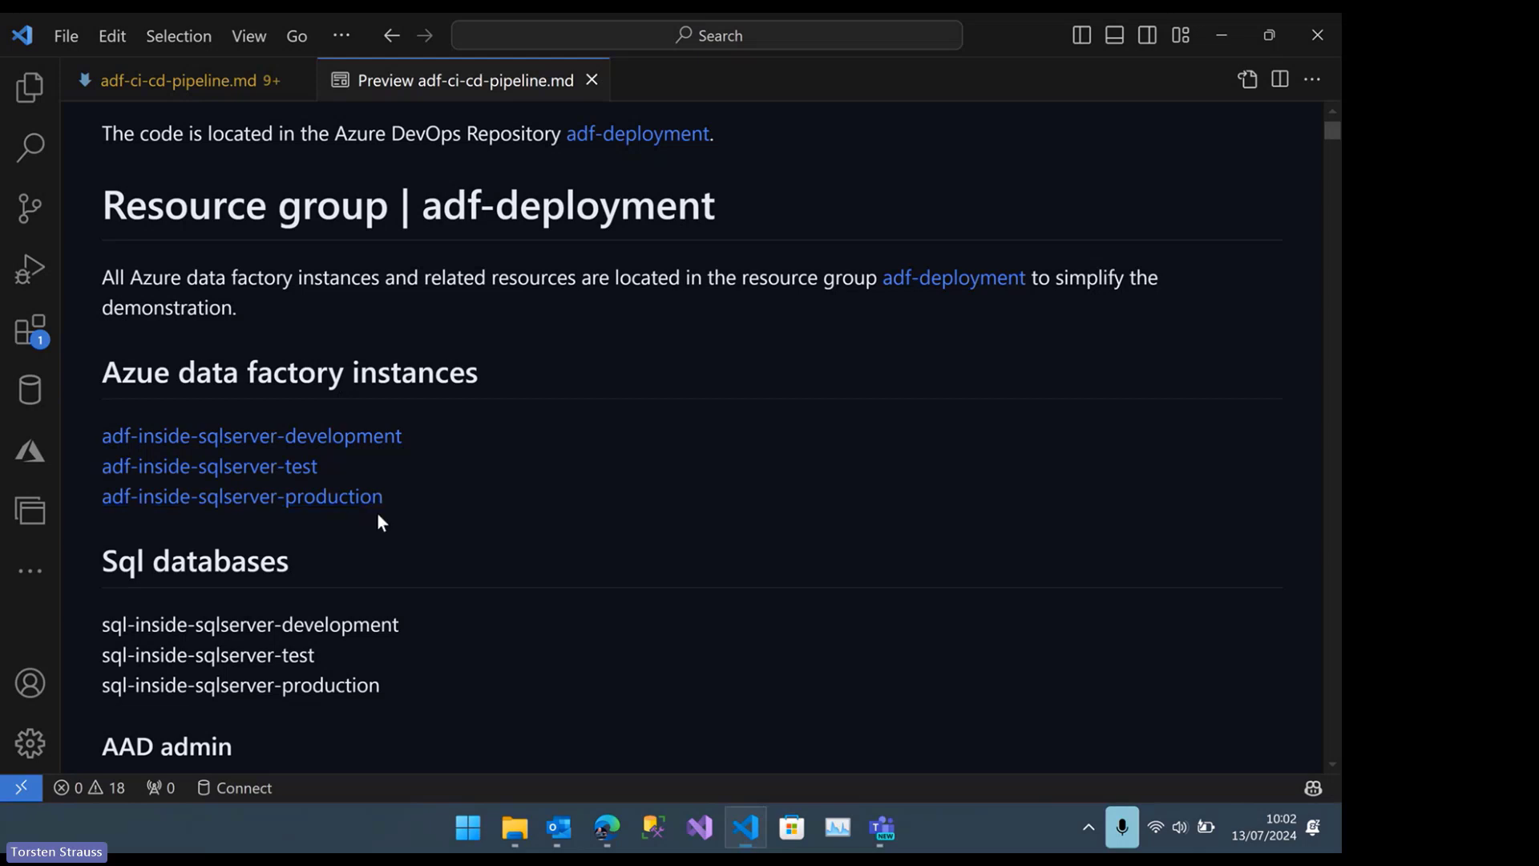
pyautogui.scroll(-1, 378, 517)
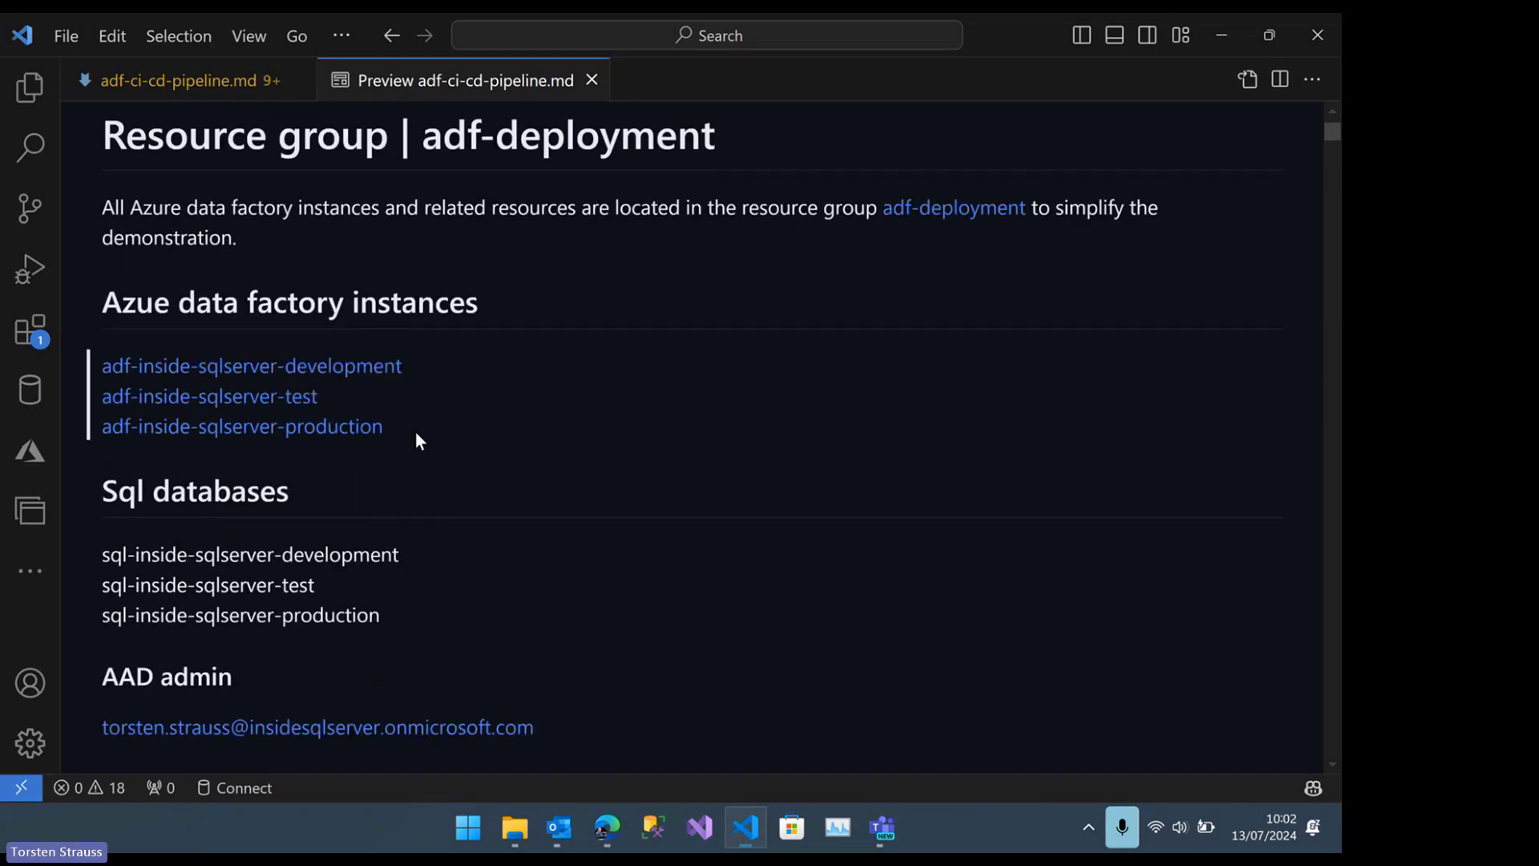
pyautogui.scroll(-1, 416, 432)
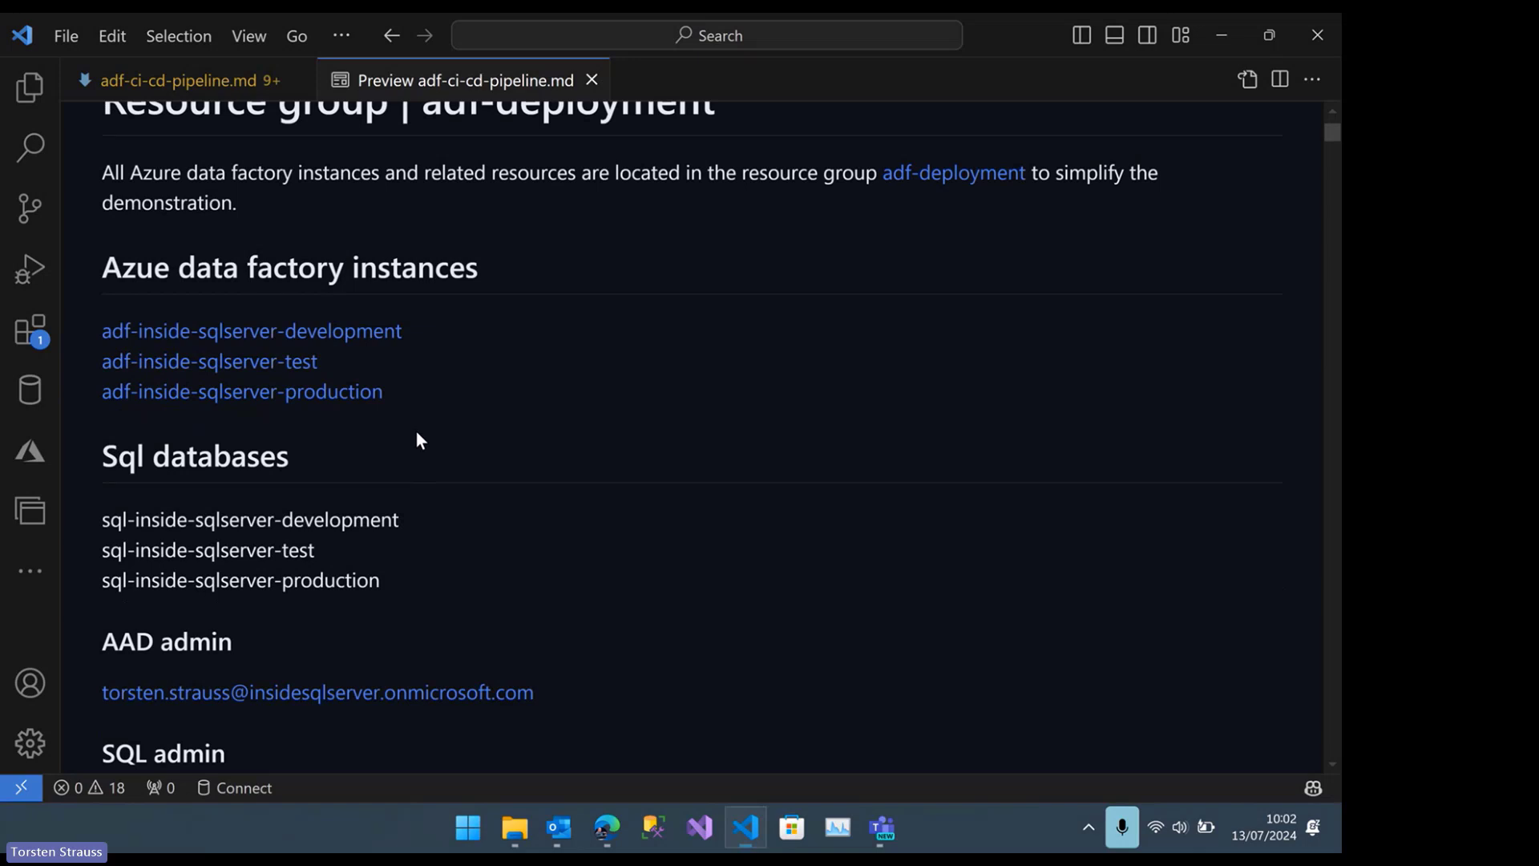
pyautogui.scroll(-3, 401, 399)
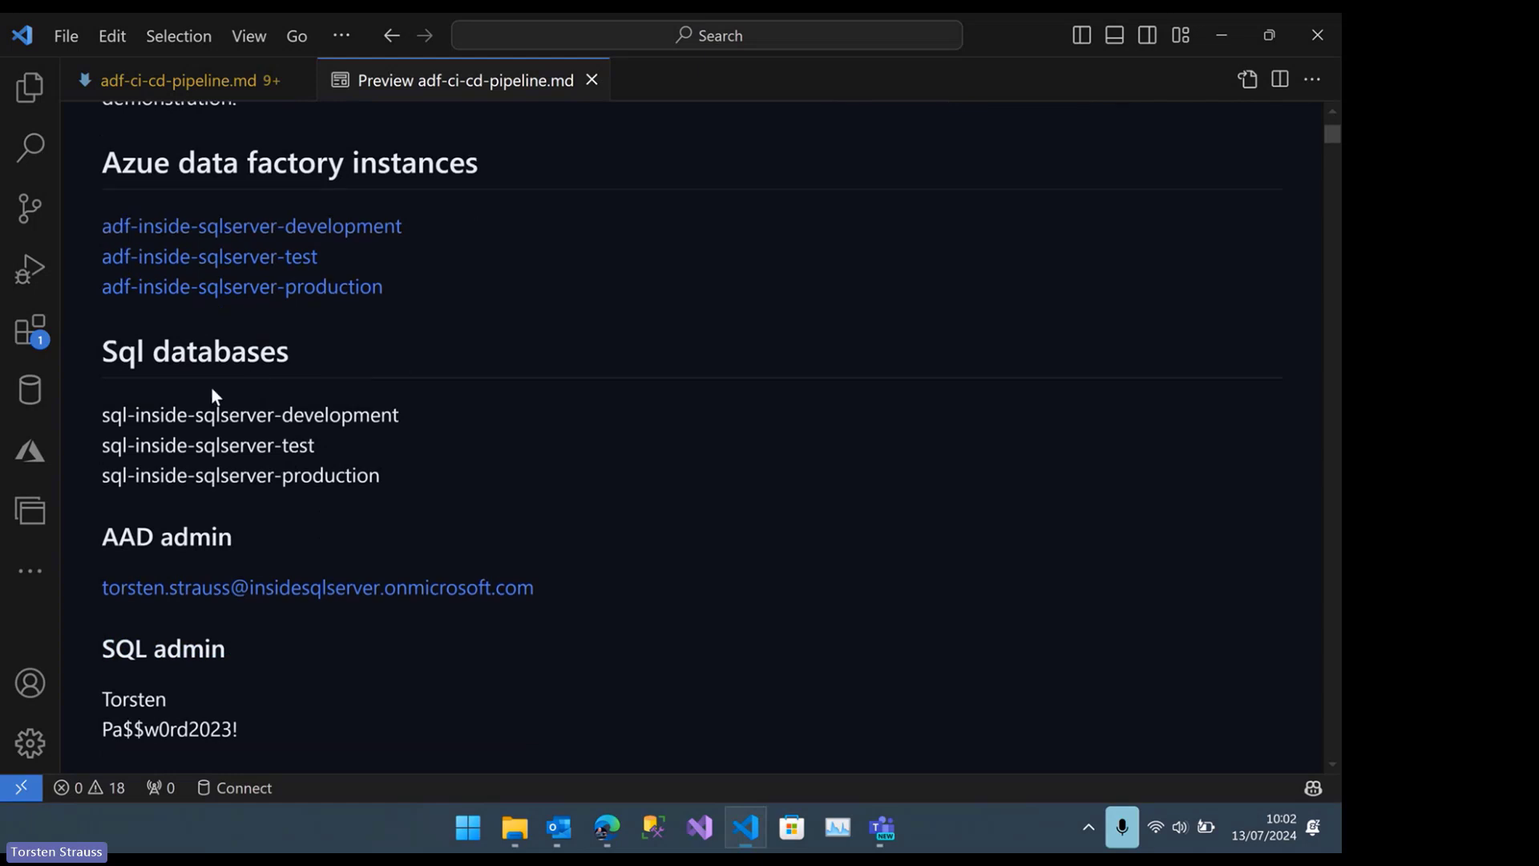
pyautogui.scroll(-1, 211, 389)
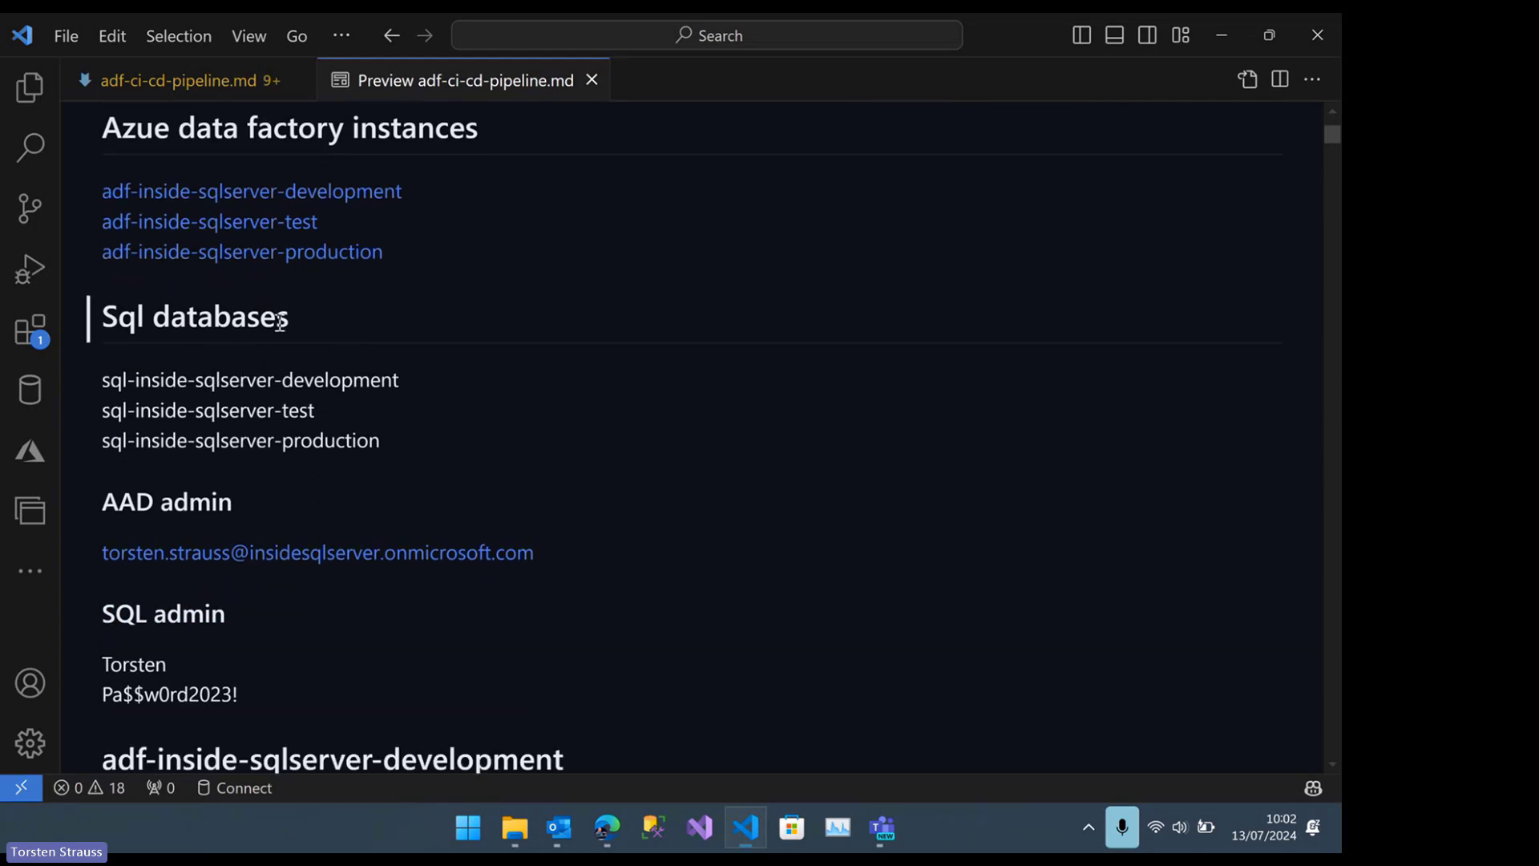
pyautogui.scroll(-1, 289, 329)
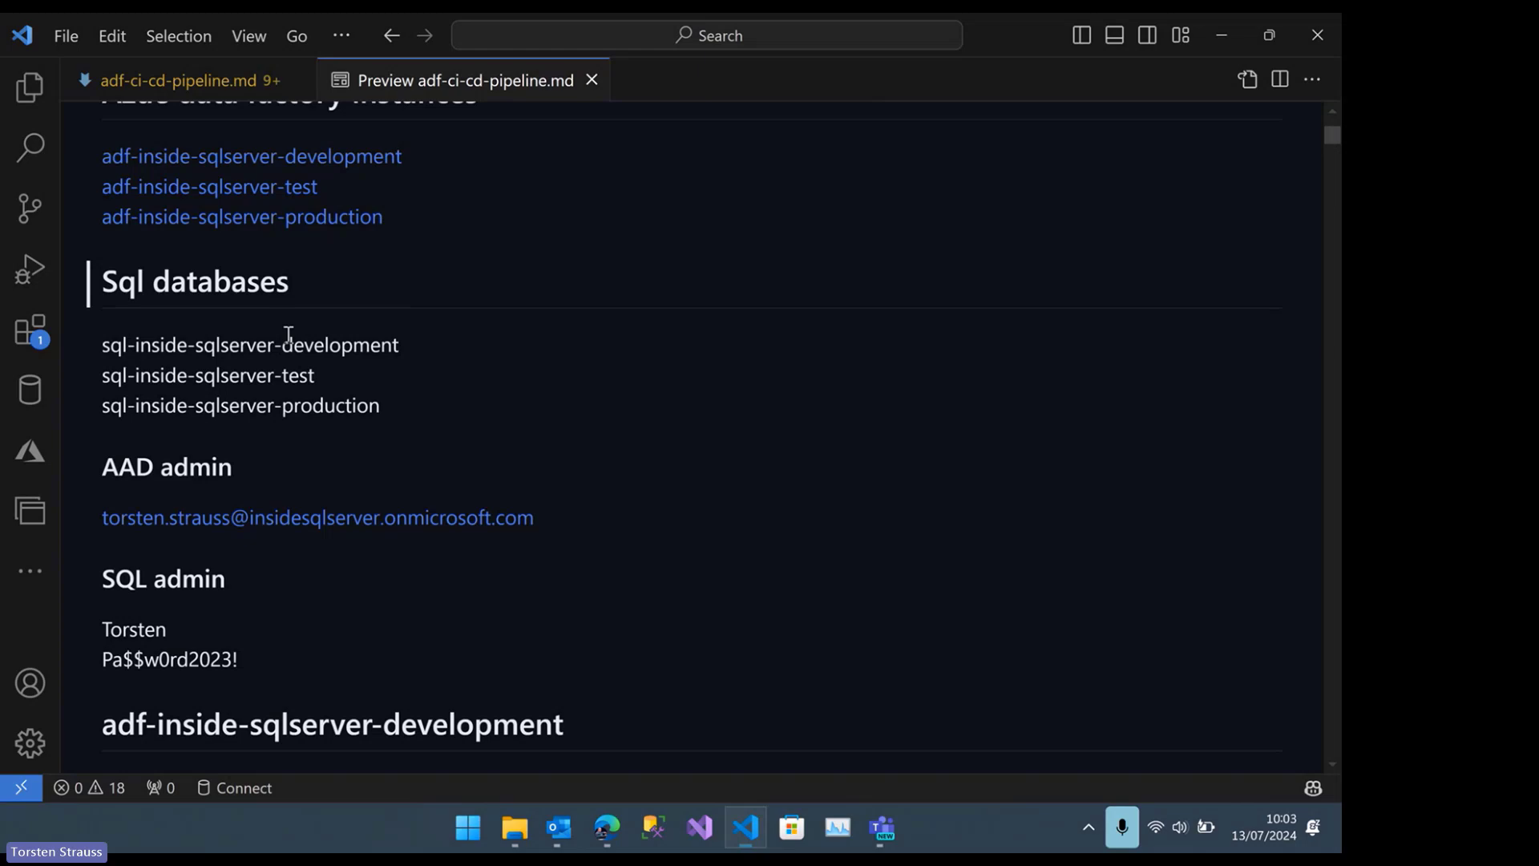
pyautogui.scroll(-4, 289, 334)
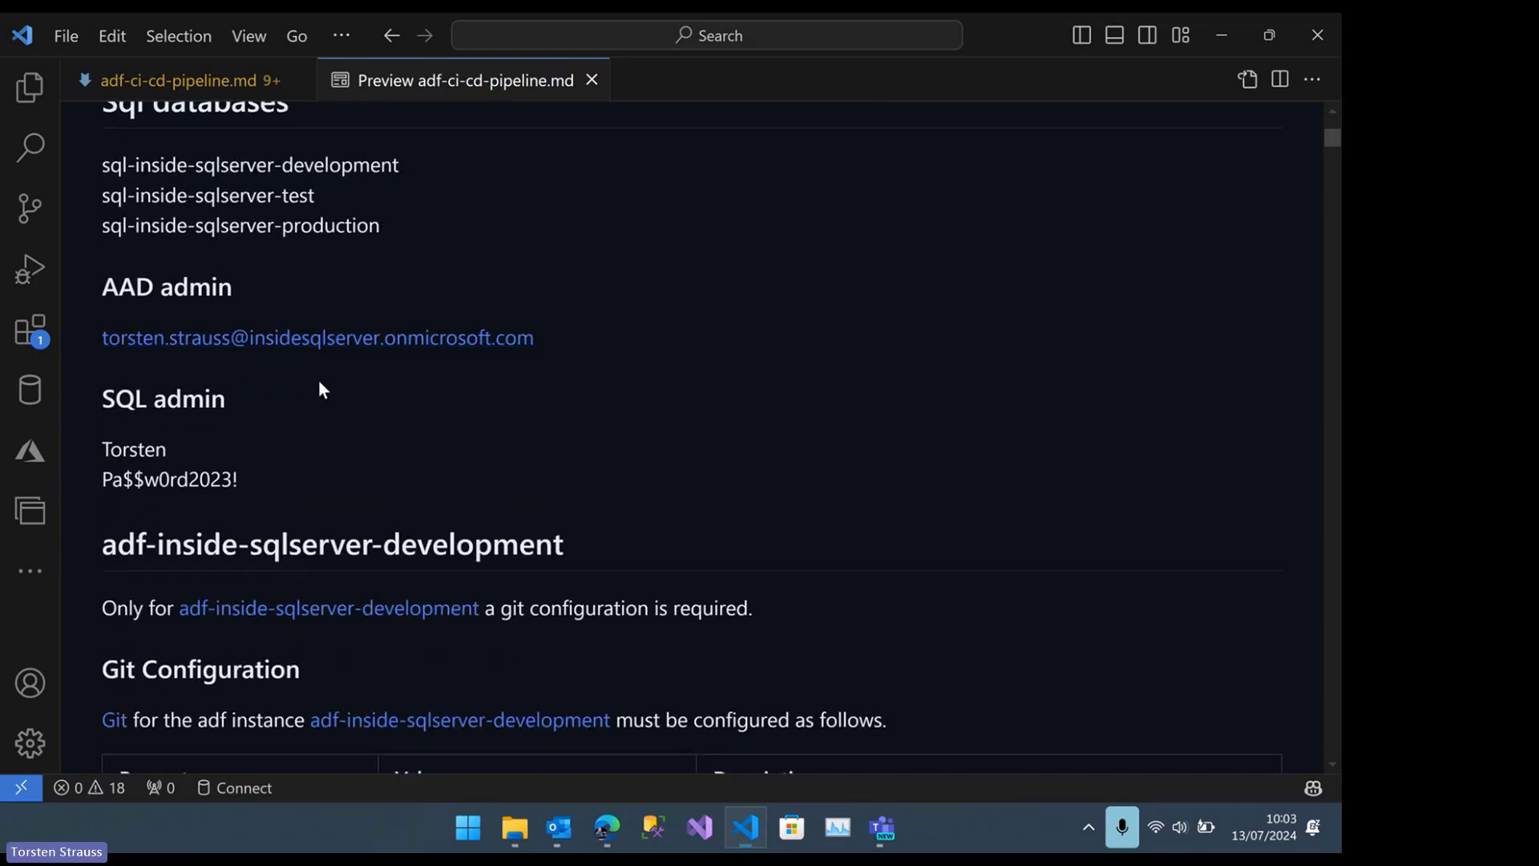
pyautogui.scroll(-3, 313, 375)
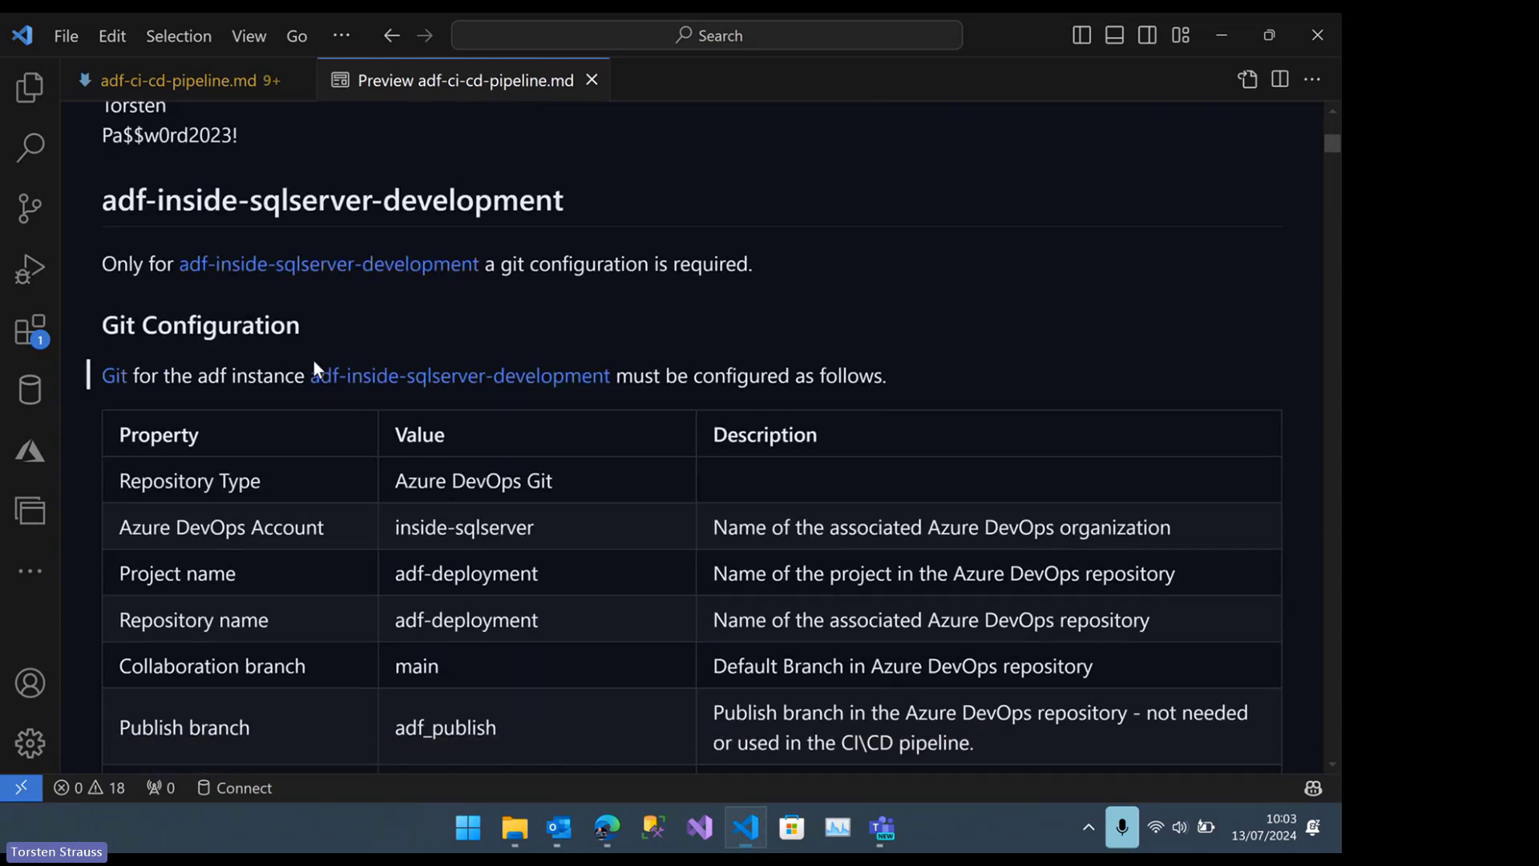
# Open the adf-inside-sqlserver-development factory from the guide, launch its studio and show the Git configuration
pyautogui.click(374, 277)
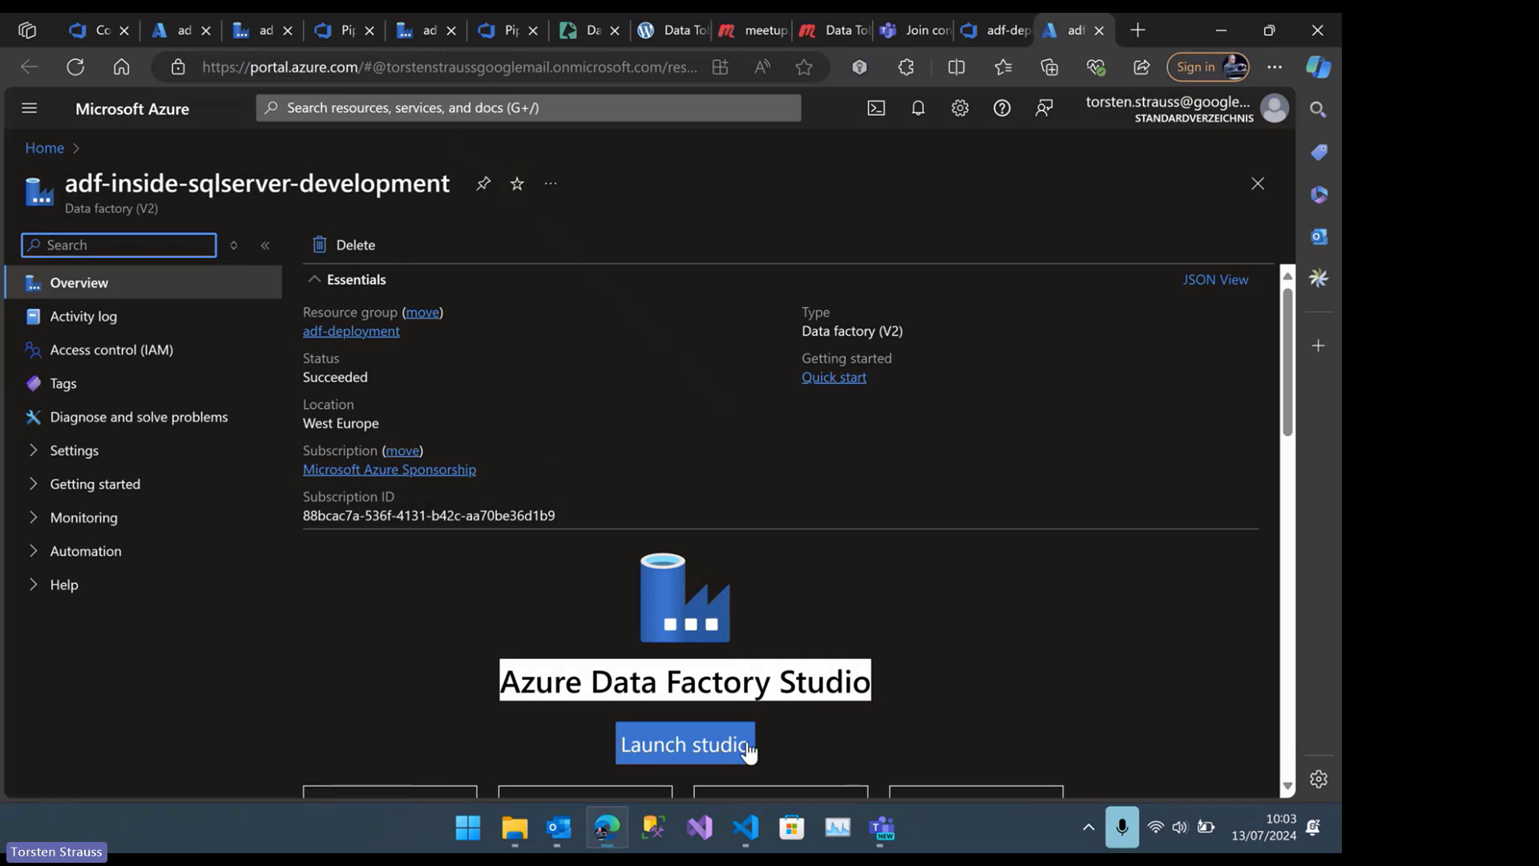
pyautogui.click(683, 739)
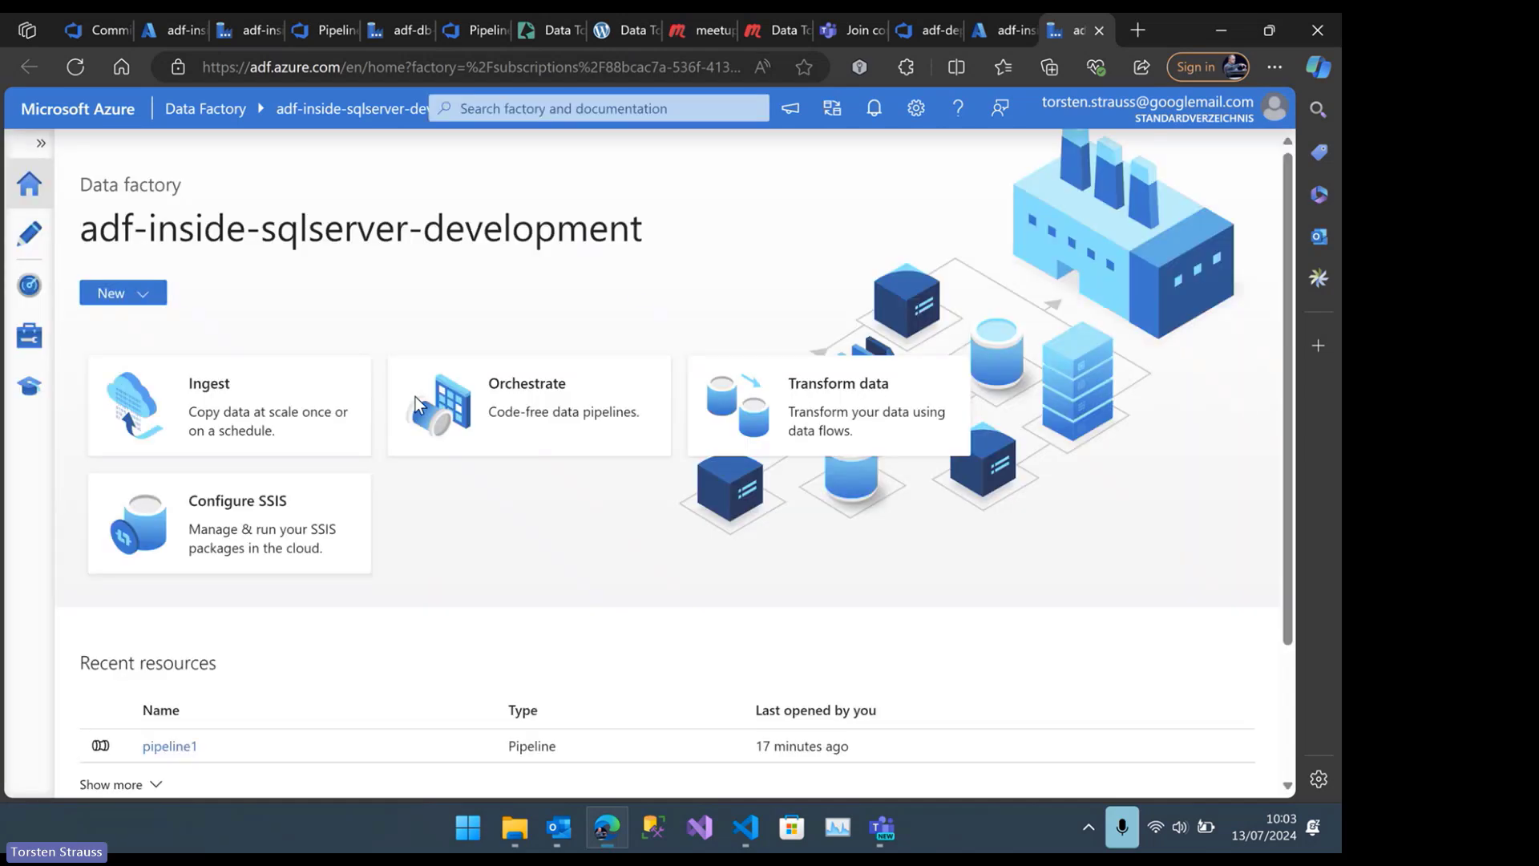
pyautogui.click(29, 335)
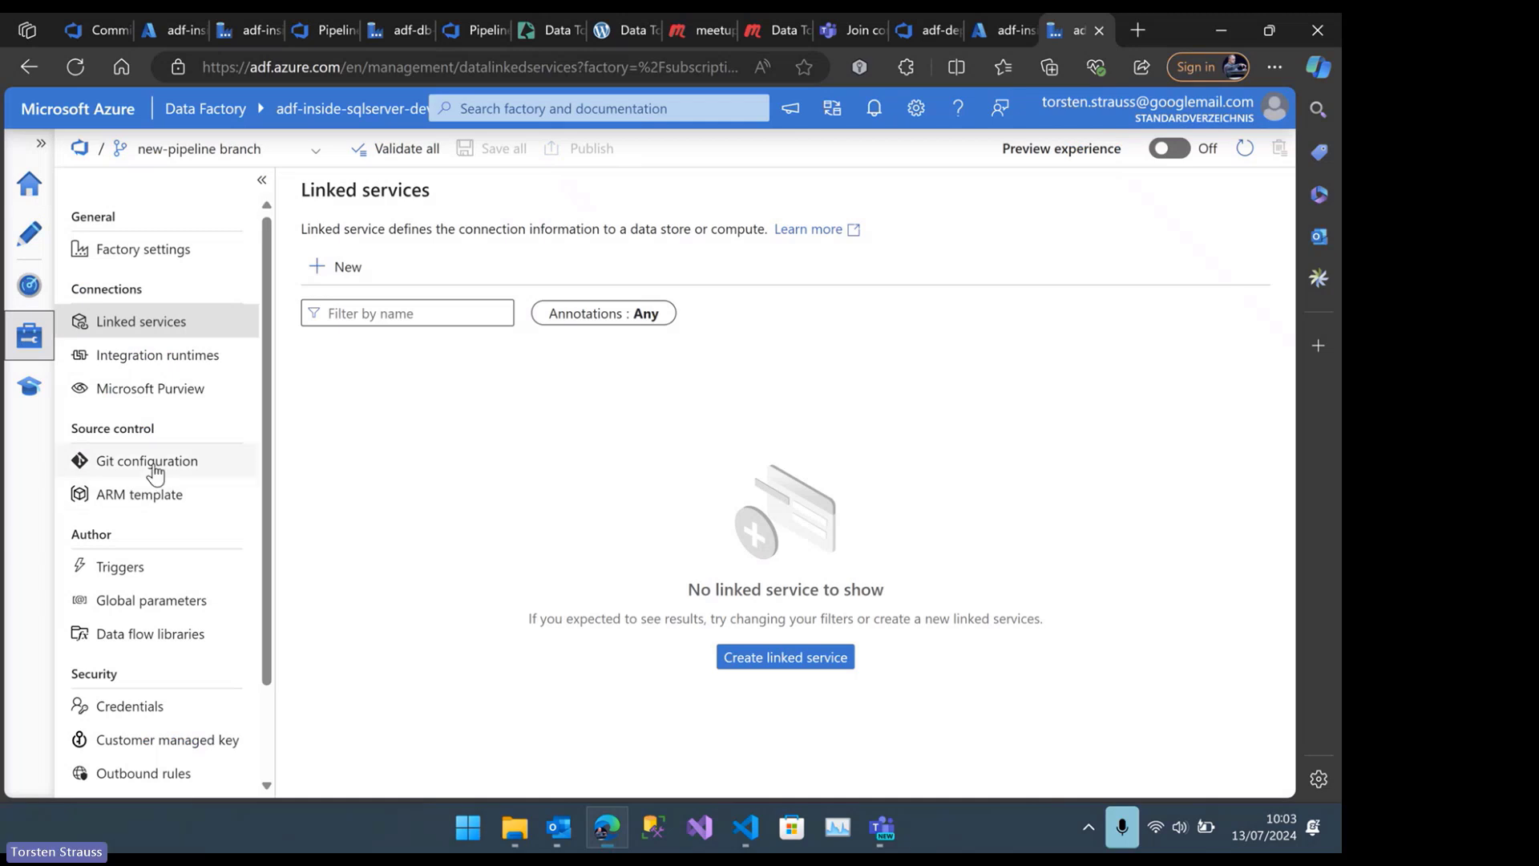
pyautogui.click(138, 460)
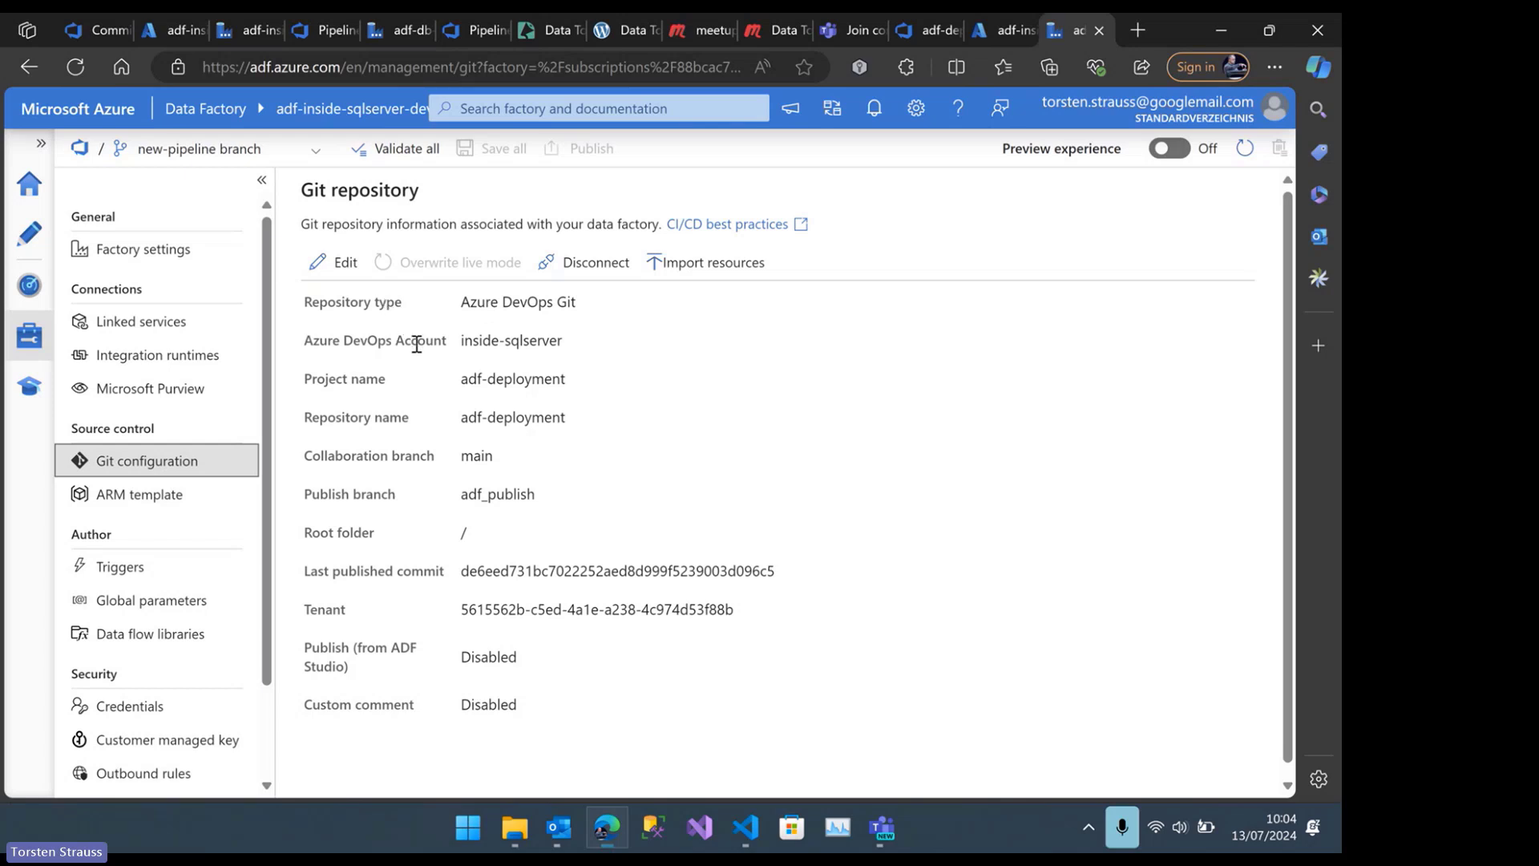
# Examine the Git repository settings: Azure DevOps account, publish branch, root folder, tenant and publishing from ADF Studio
pyautogui.click(304, 342)
pyautogui.moveTo(305, 342); pyautogui.dragTo(451, 343)
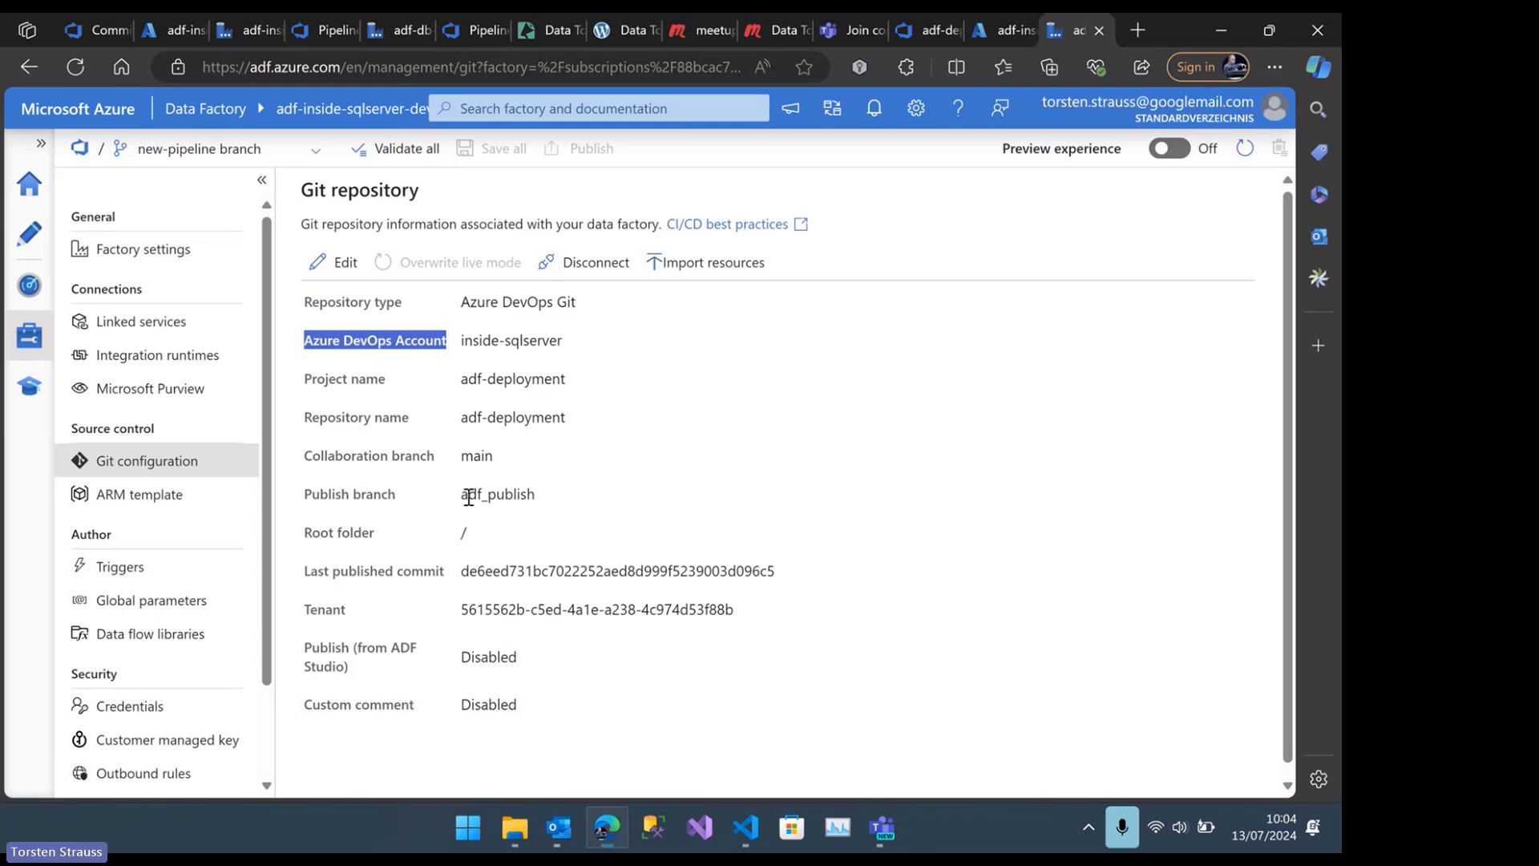
pyautogui.moveTo(461, 495); pyautogui.dragTo(546, 500)
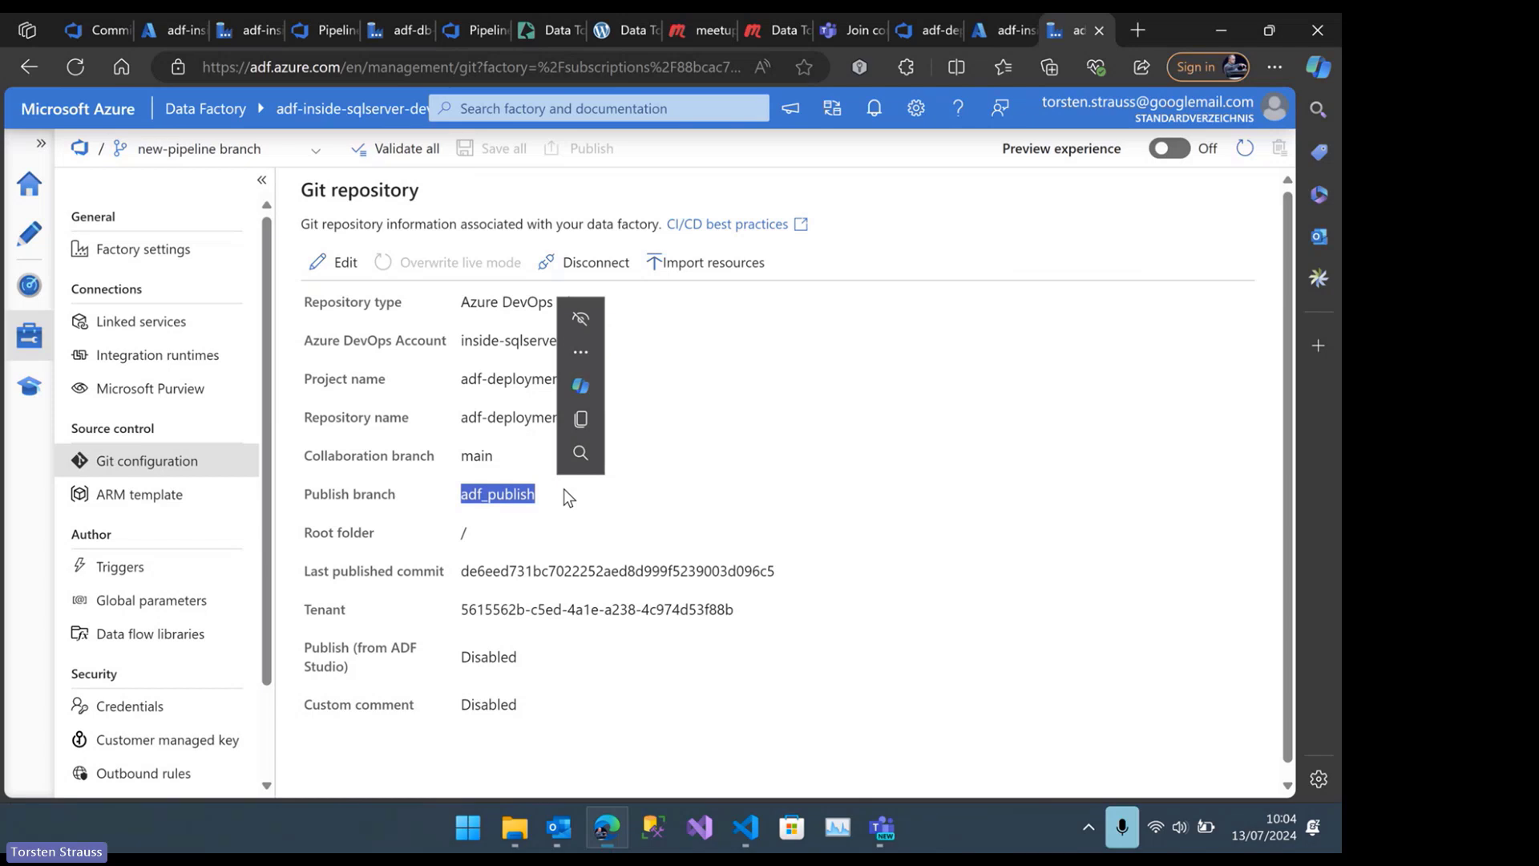
pyautogui.scroll(-1, 551, 497)
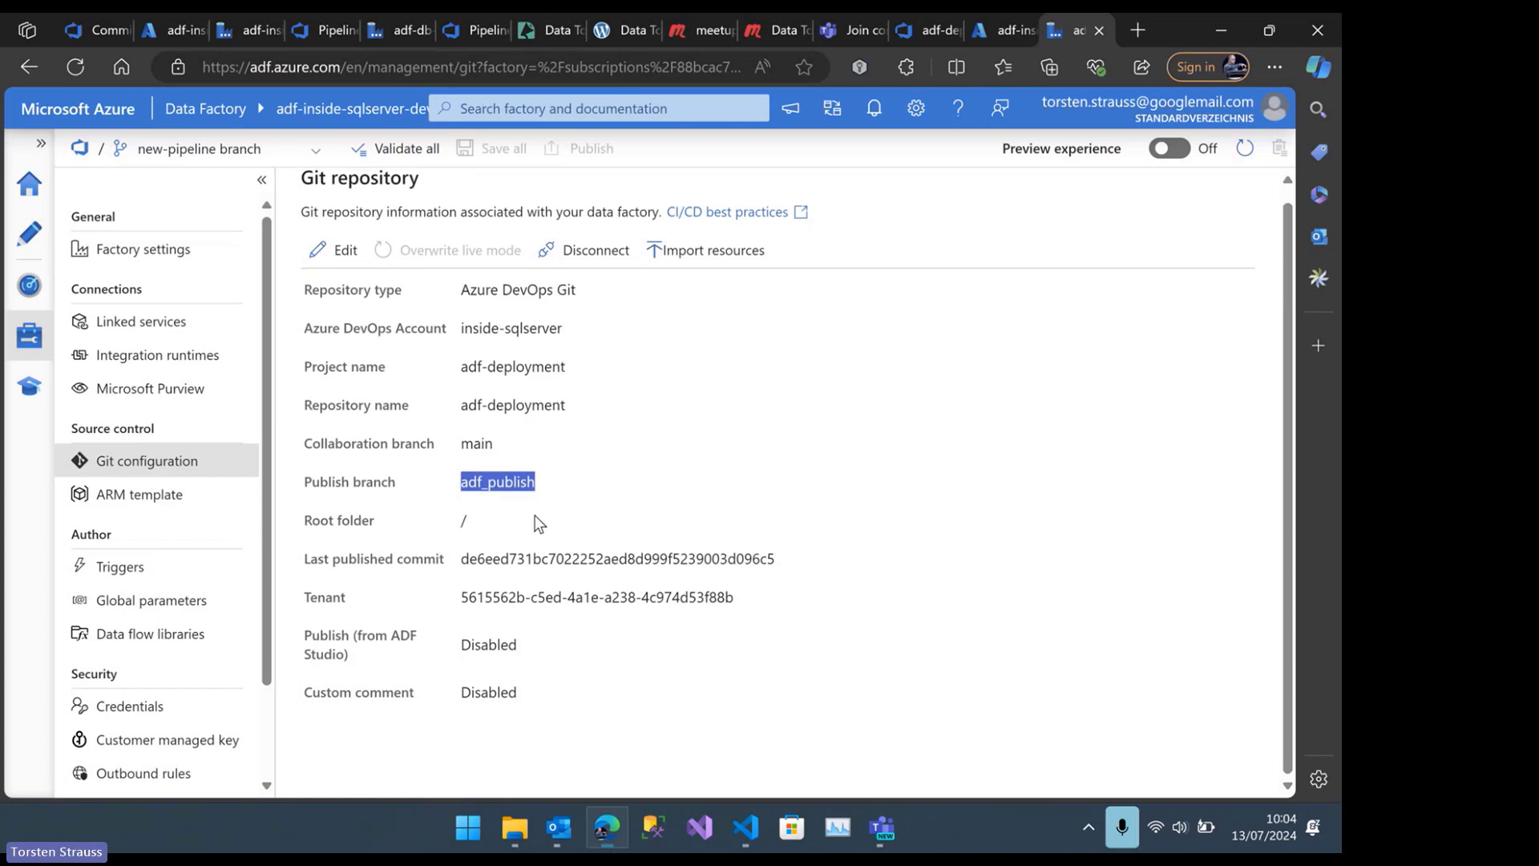
pyautogui.doubleClick(478, 525)
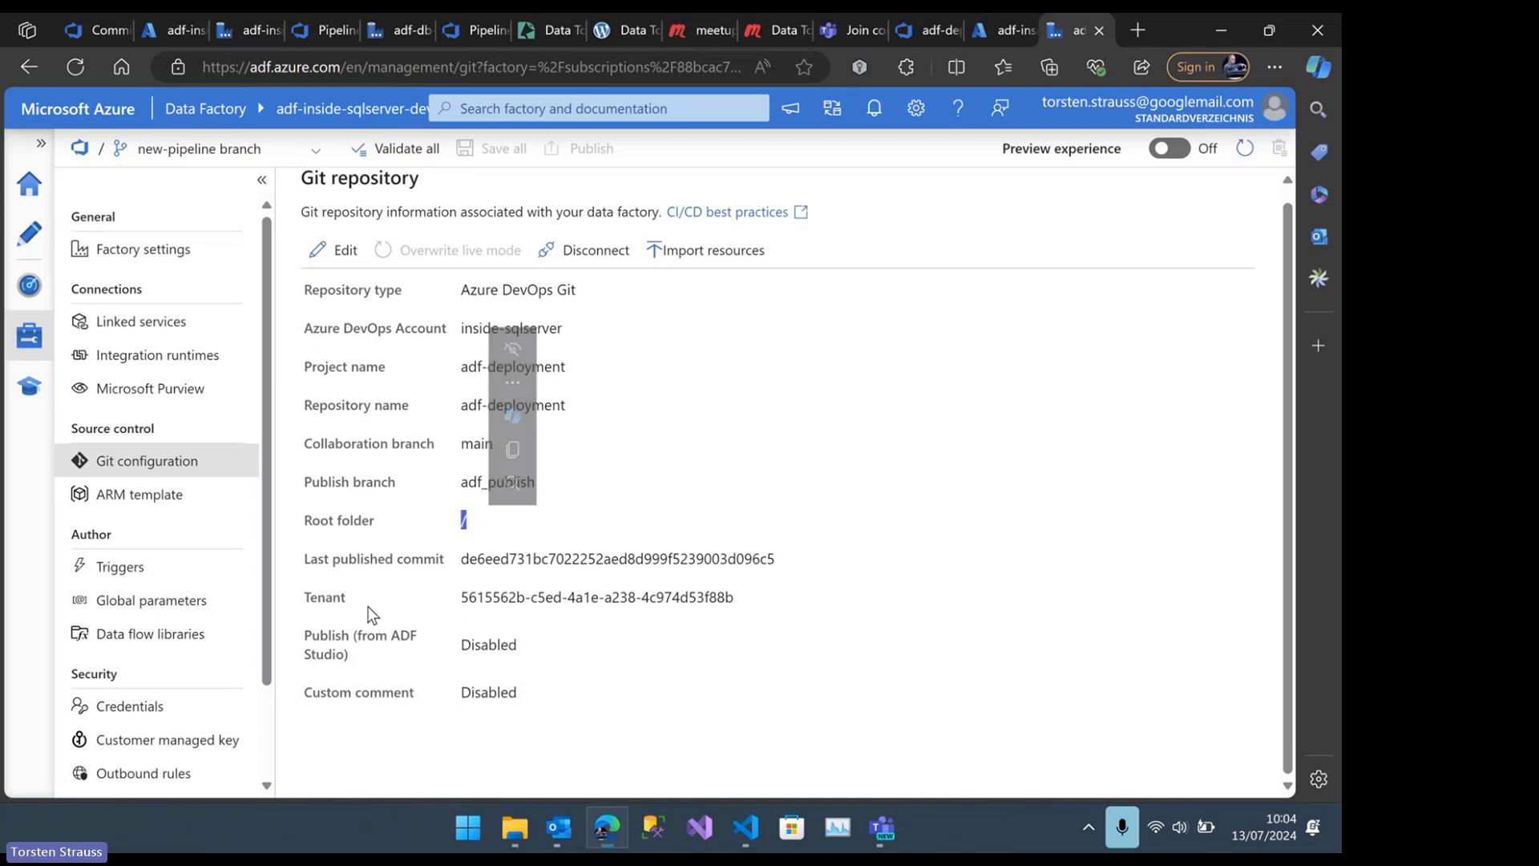
pyautogui.moveTo(469, 598); pyautogui.dragTo(735, 599)
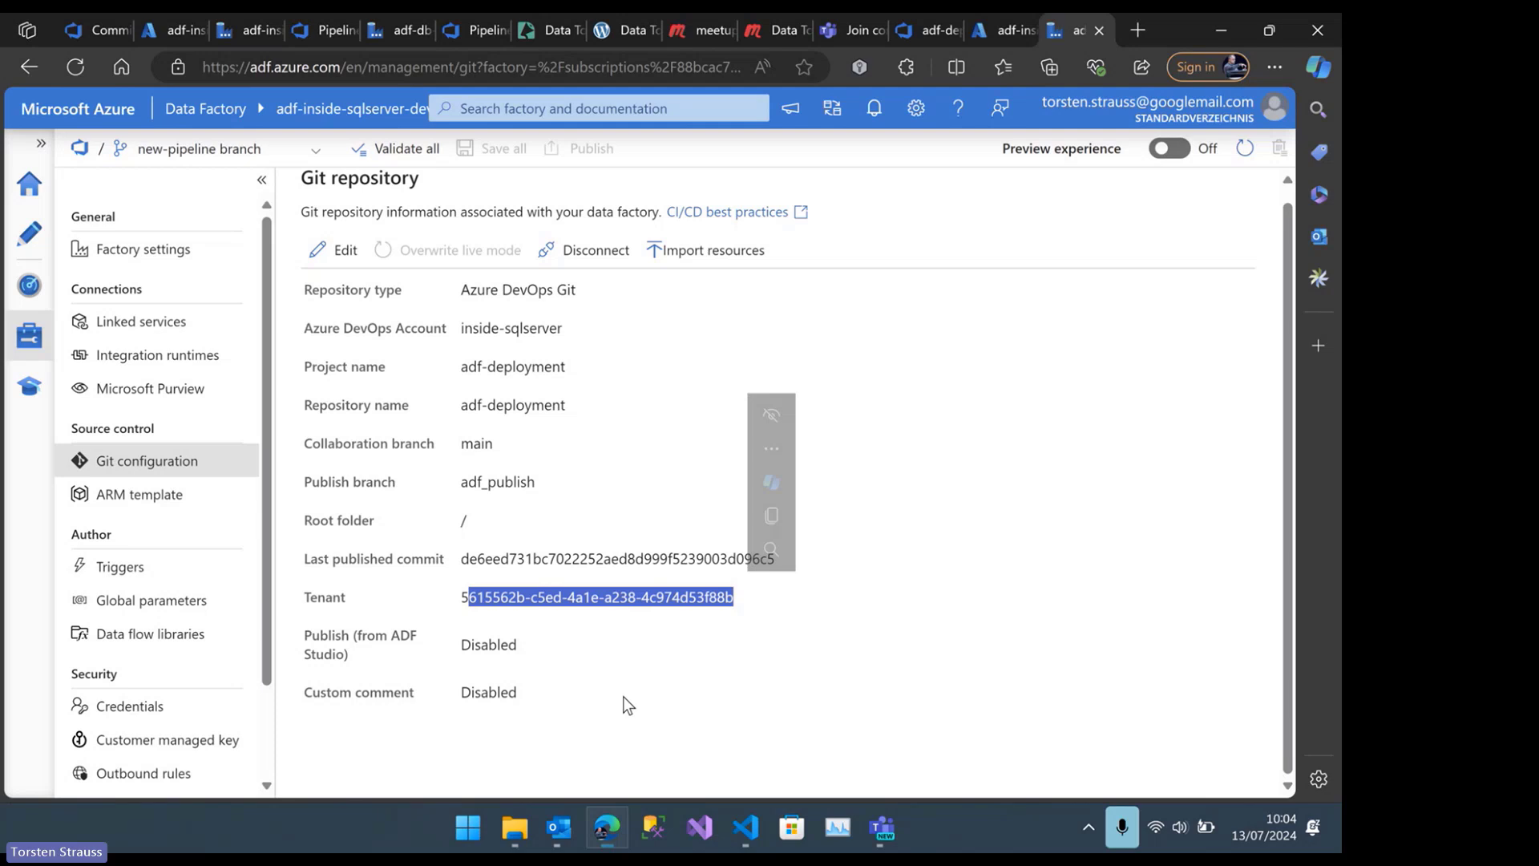
pyautogui.doubleClick(497, 647)
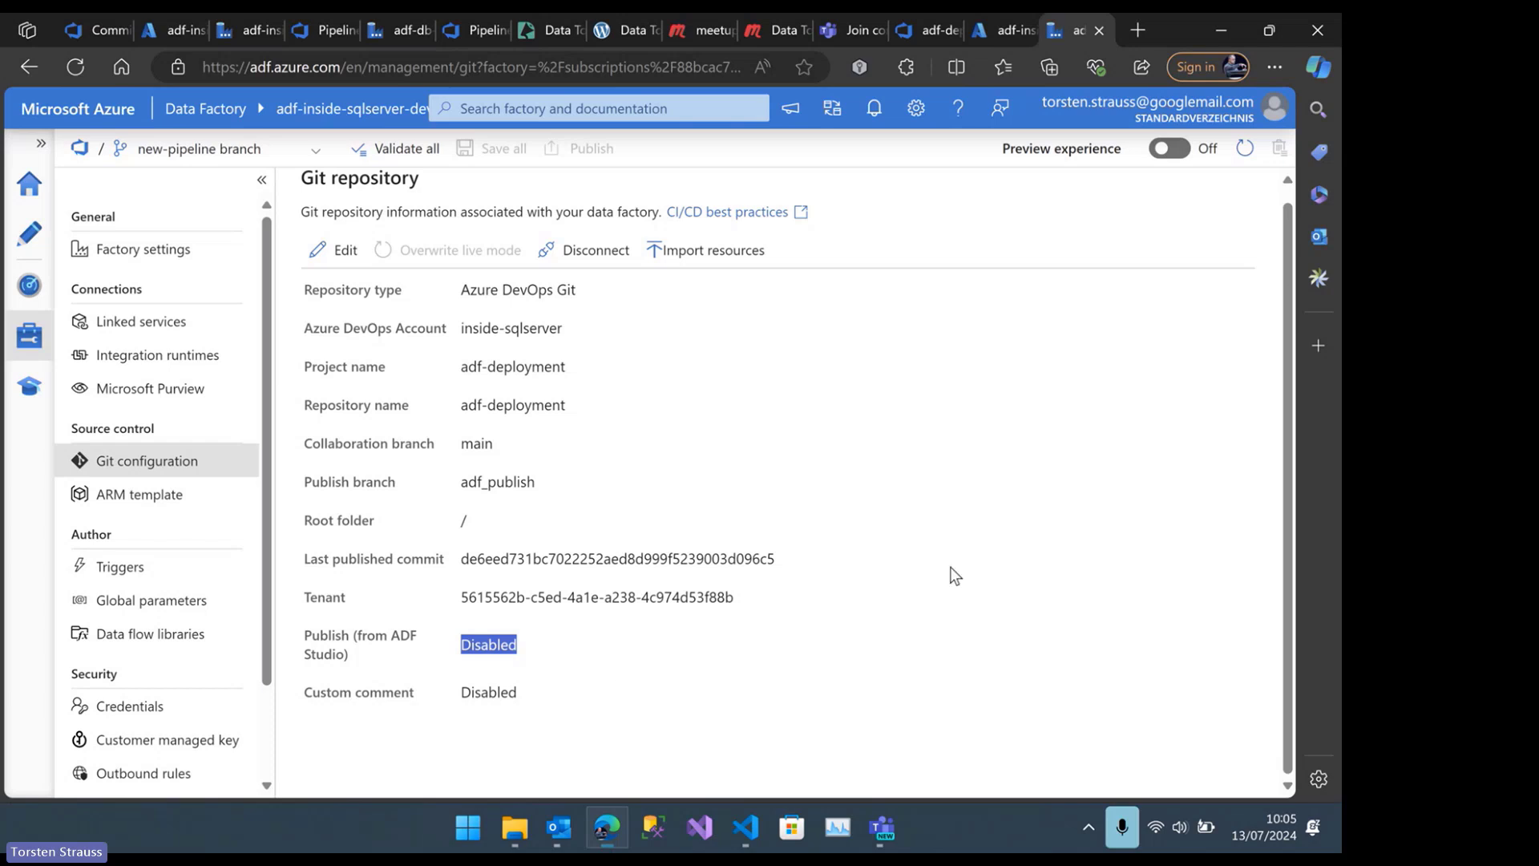
pyautogui.doubleClick(497, 647)
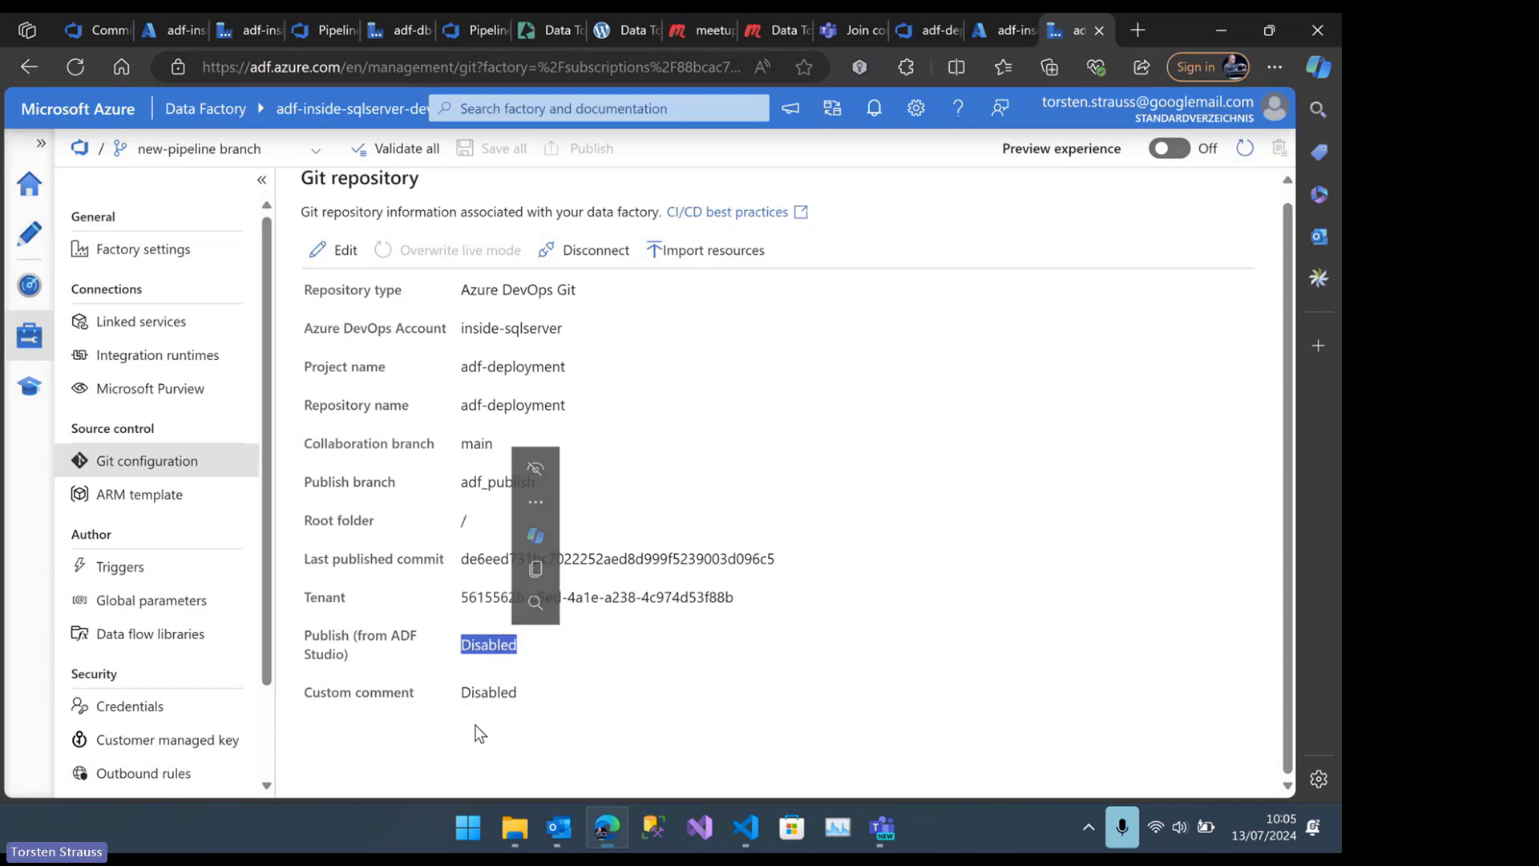
# Switch to VS Code, review the Git property table and open the Service Connection link in the guide's Service connection section
pyautogui.click(745, 828)
pyautogui.scroll(-4, 268, 535)
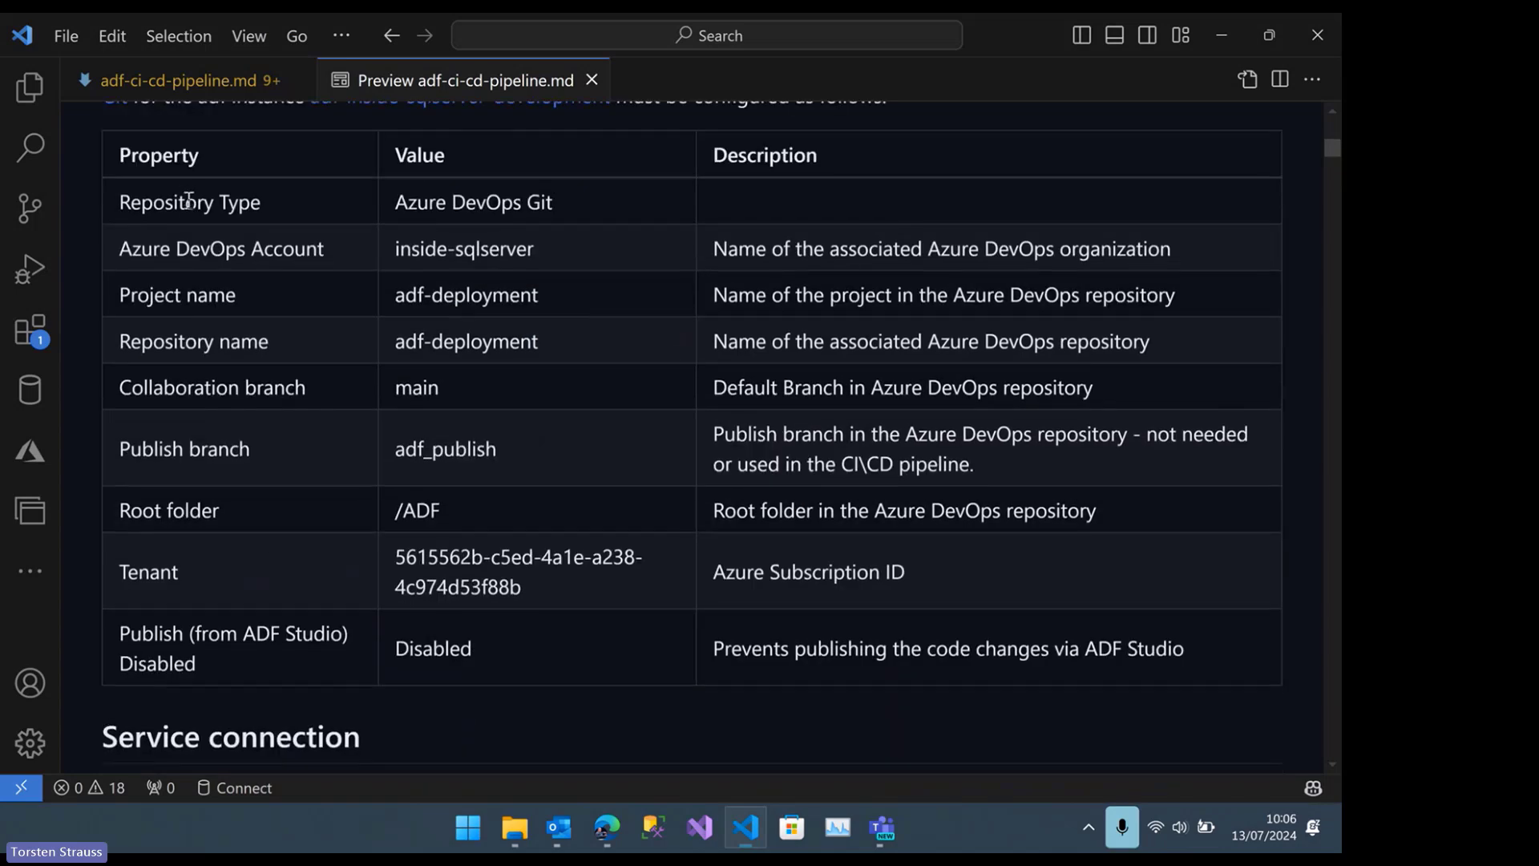
pyautogui.scroll(-2, 189, 201)
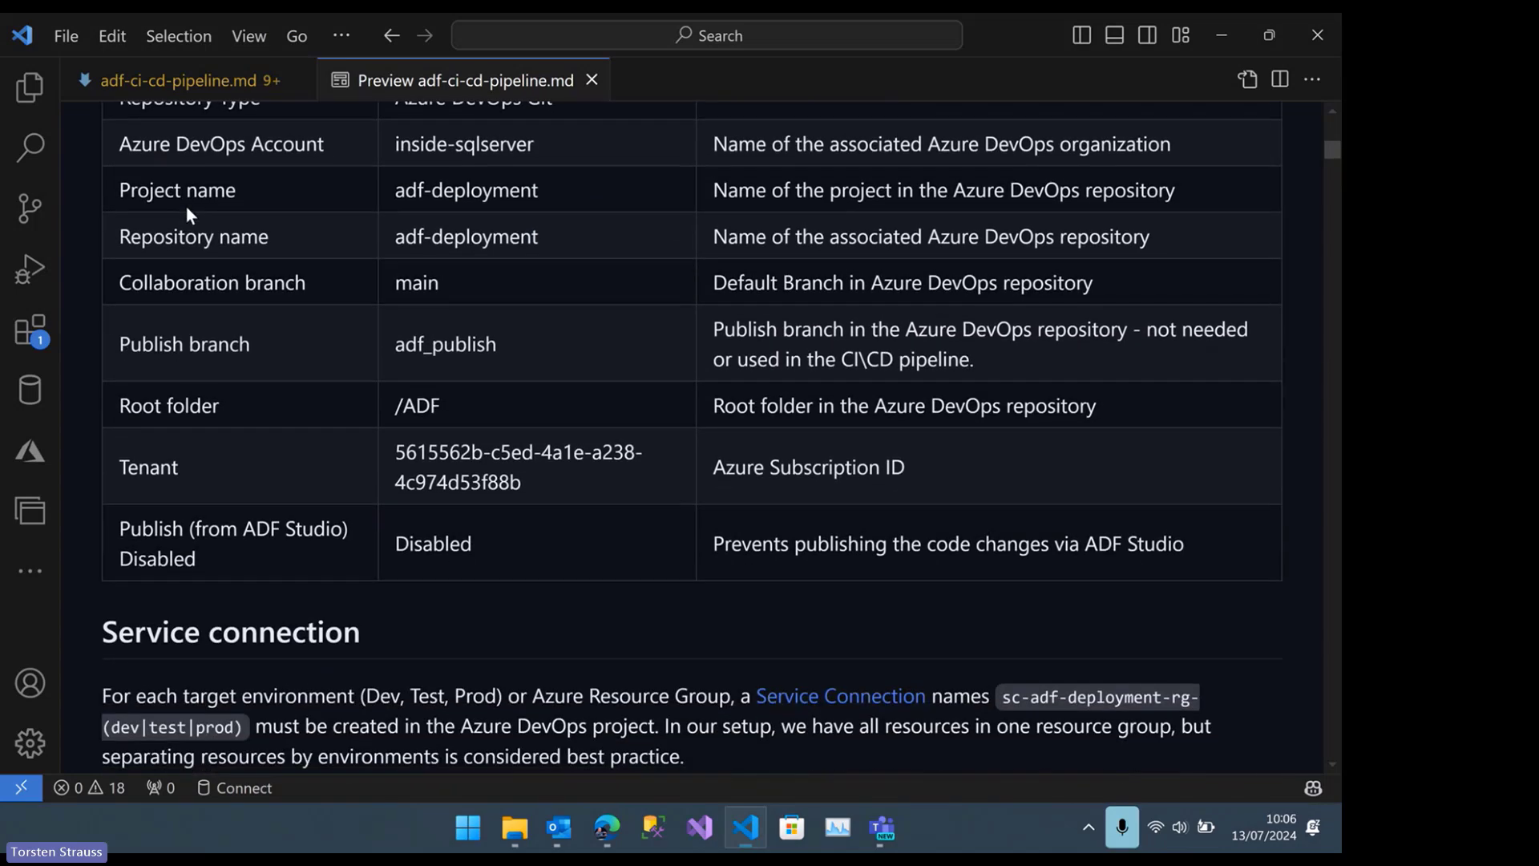
pyautogui.scroll(-1, 337, 465)
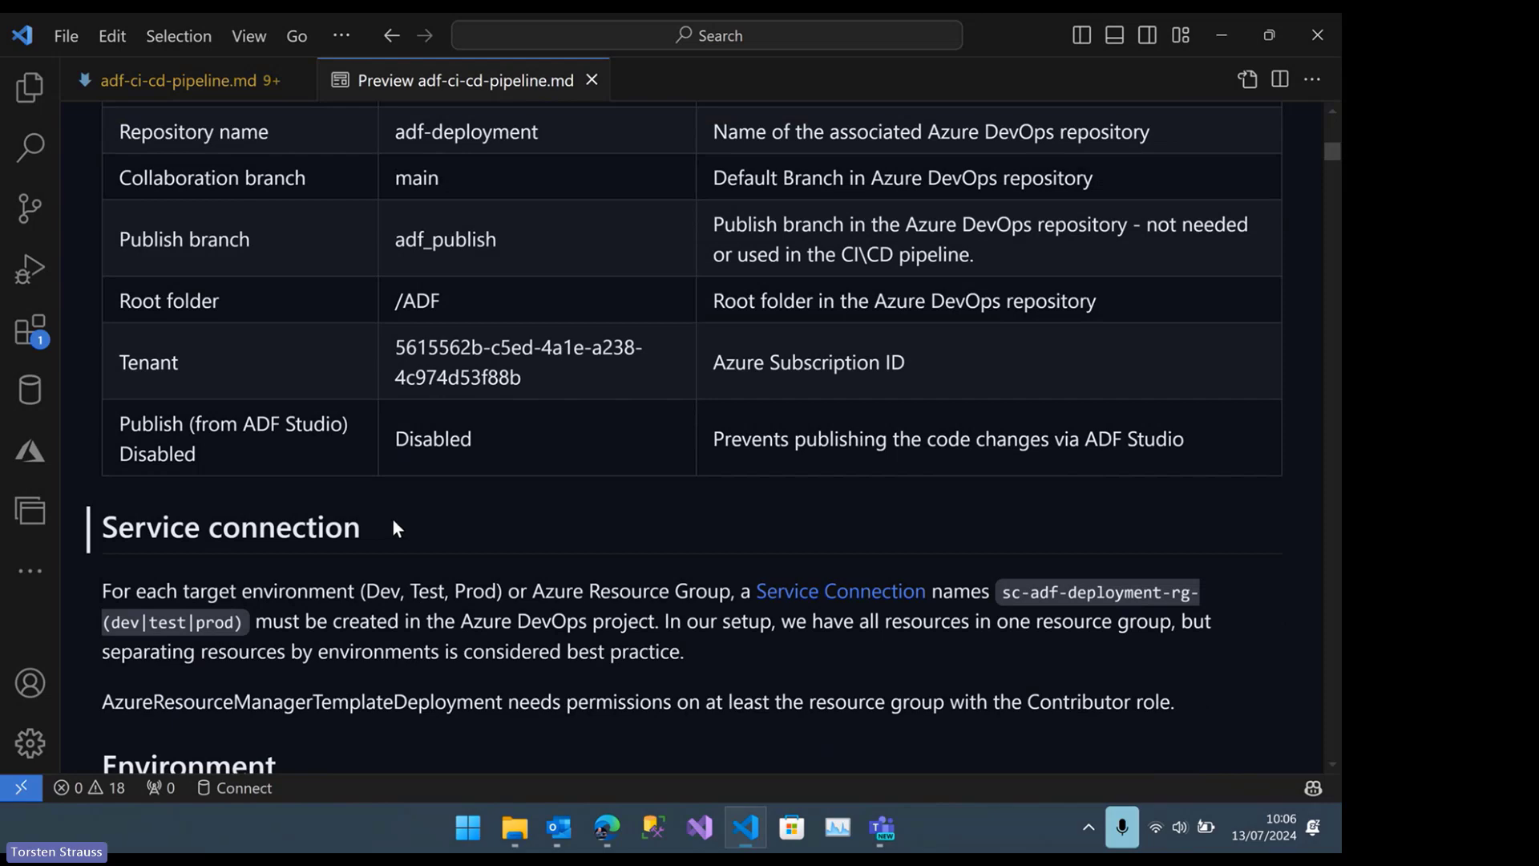
pyautogui.scroll(-1, 403, 529)
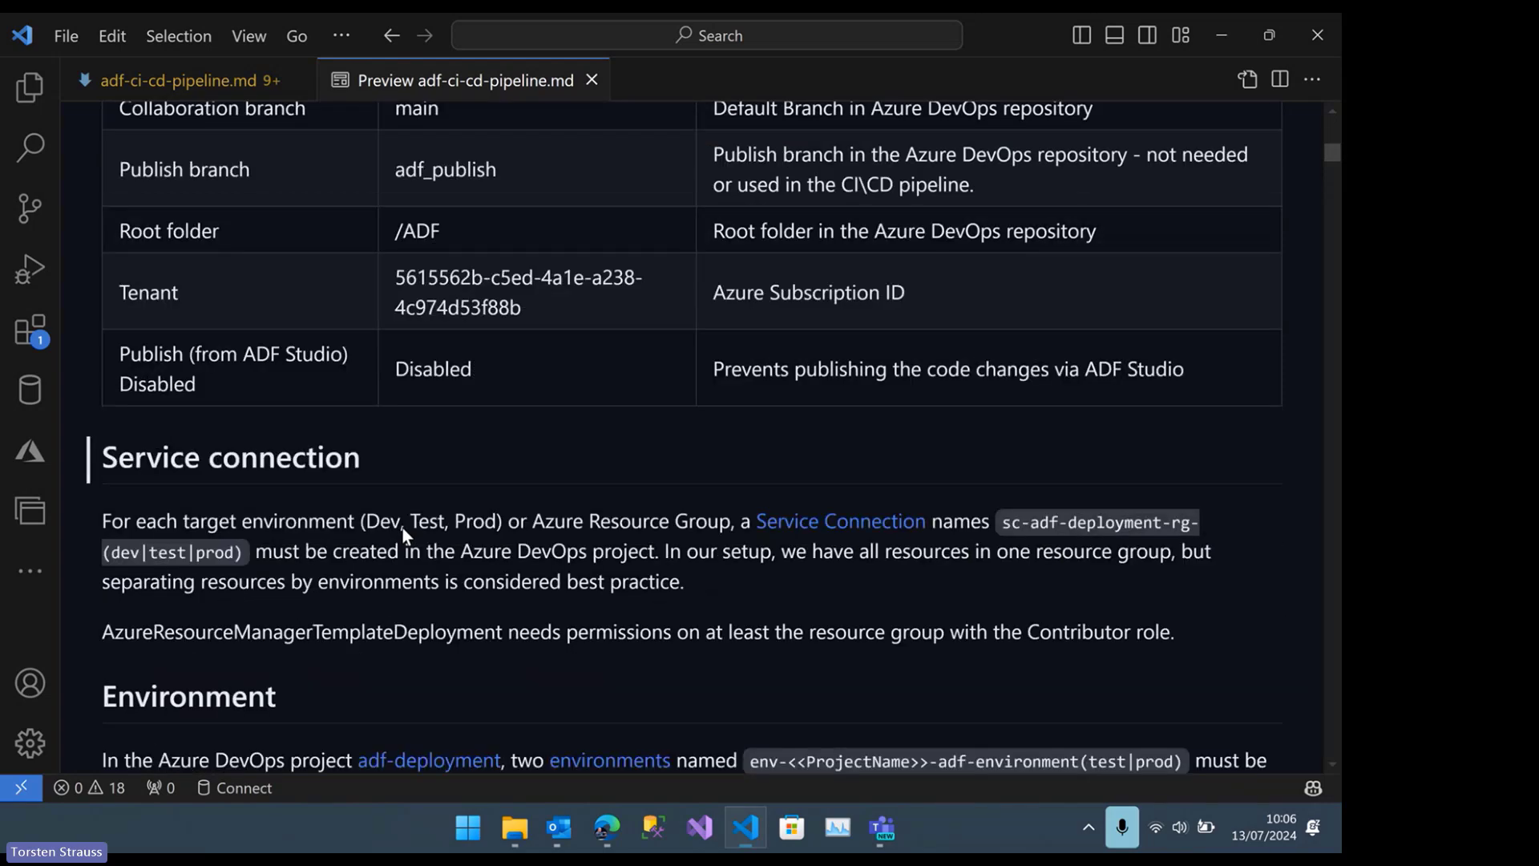
pyautogui.scroll(-1, 391, 508)
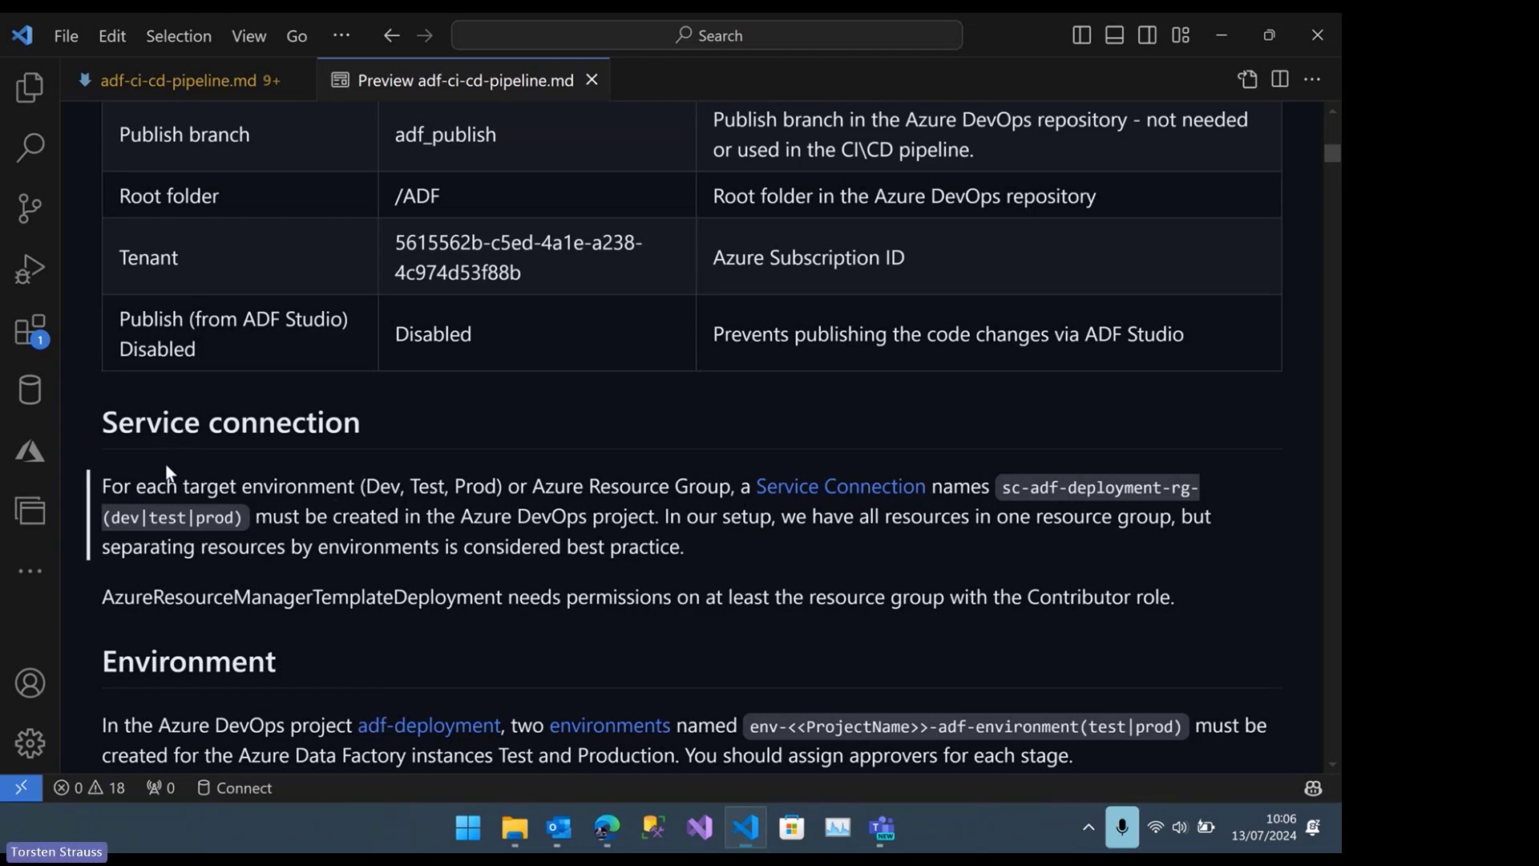
pyautogui.click(805, 491)
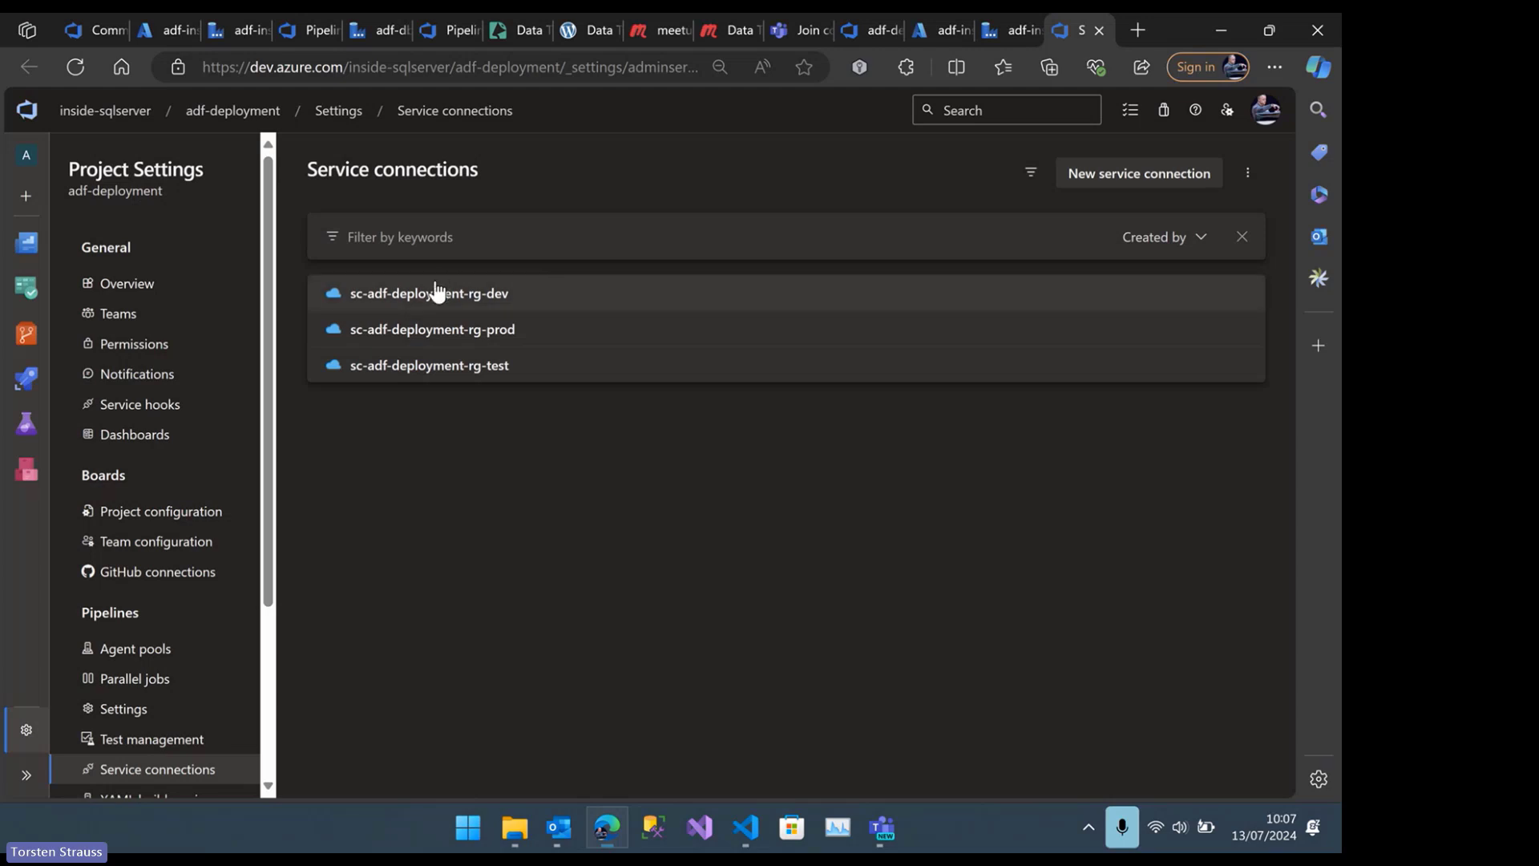
# Inspect the edit settings of the sc-adf-deployment-rg-dev service connection without saving, and return to the list of service connections
pyautogui.click(470, 293)
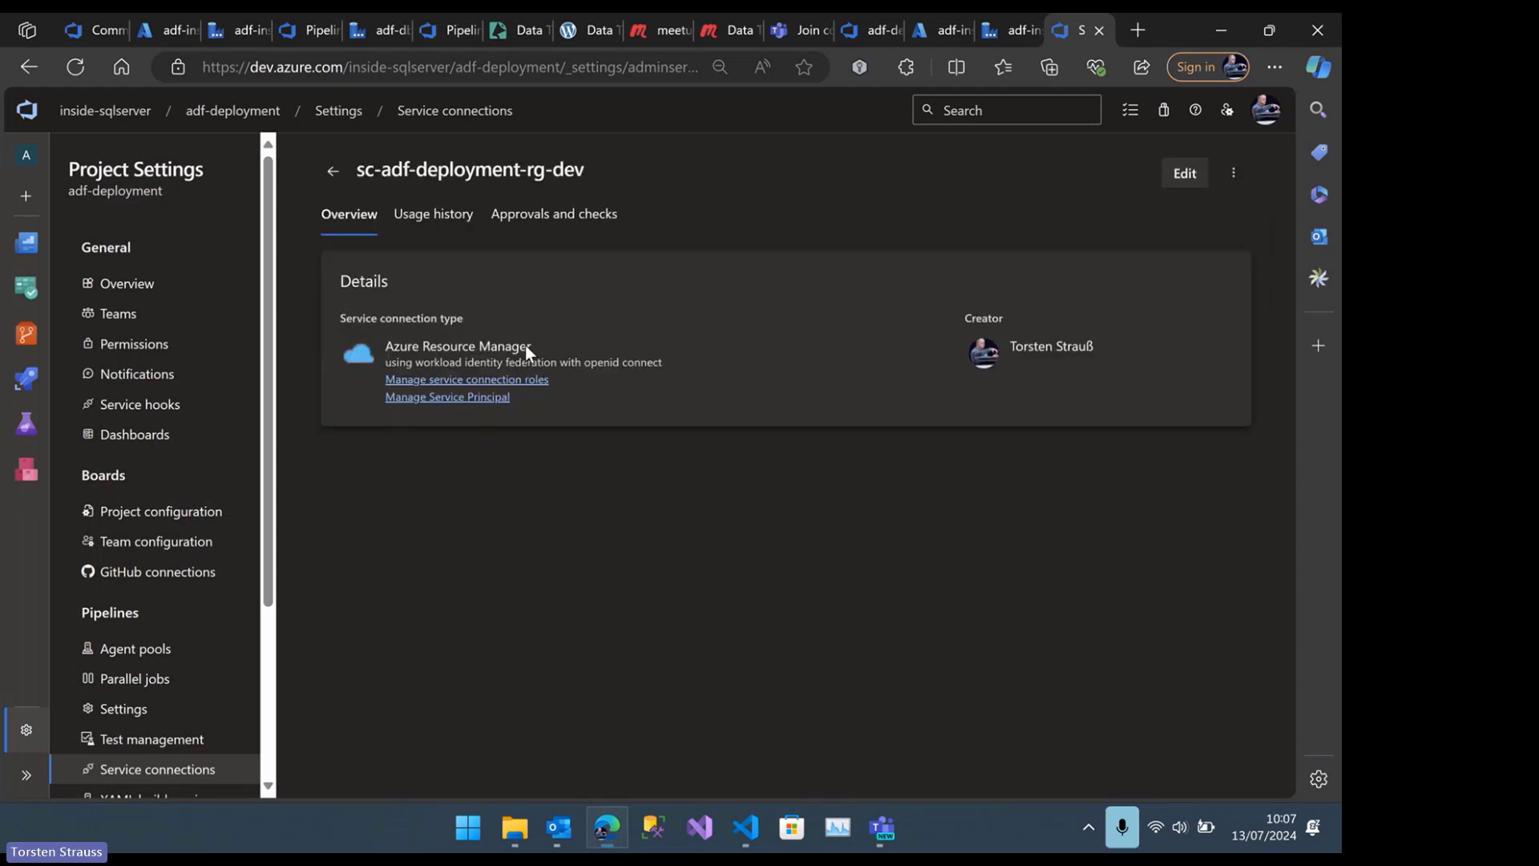
pyautogui.click(1186, 182)
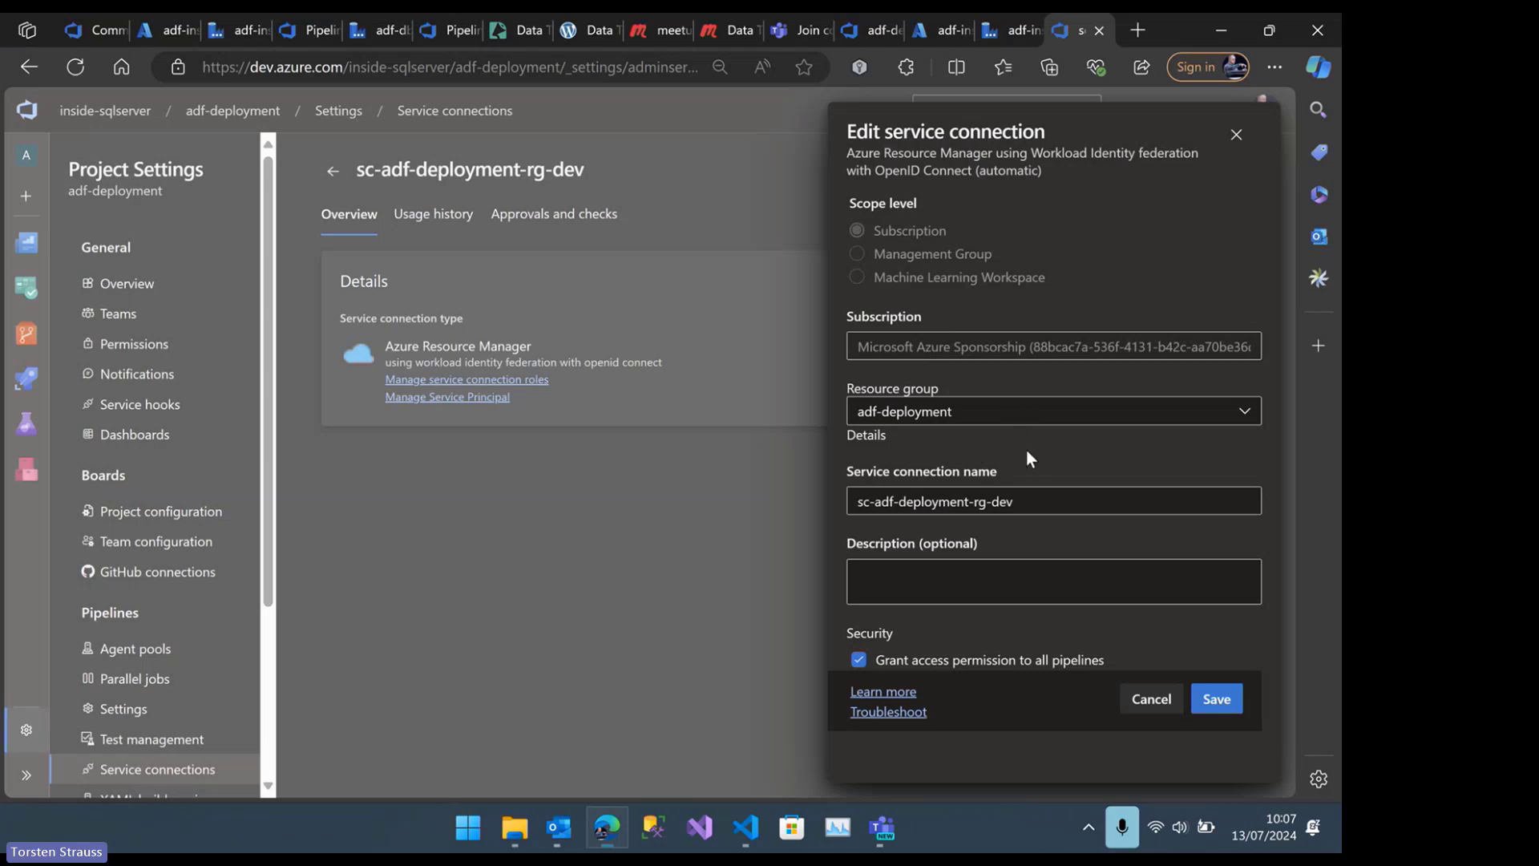
pyautogui.click(1152, 699)
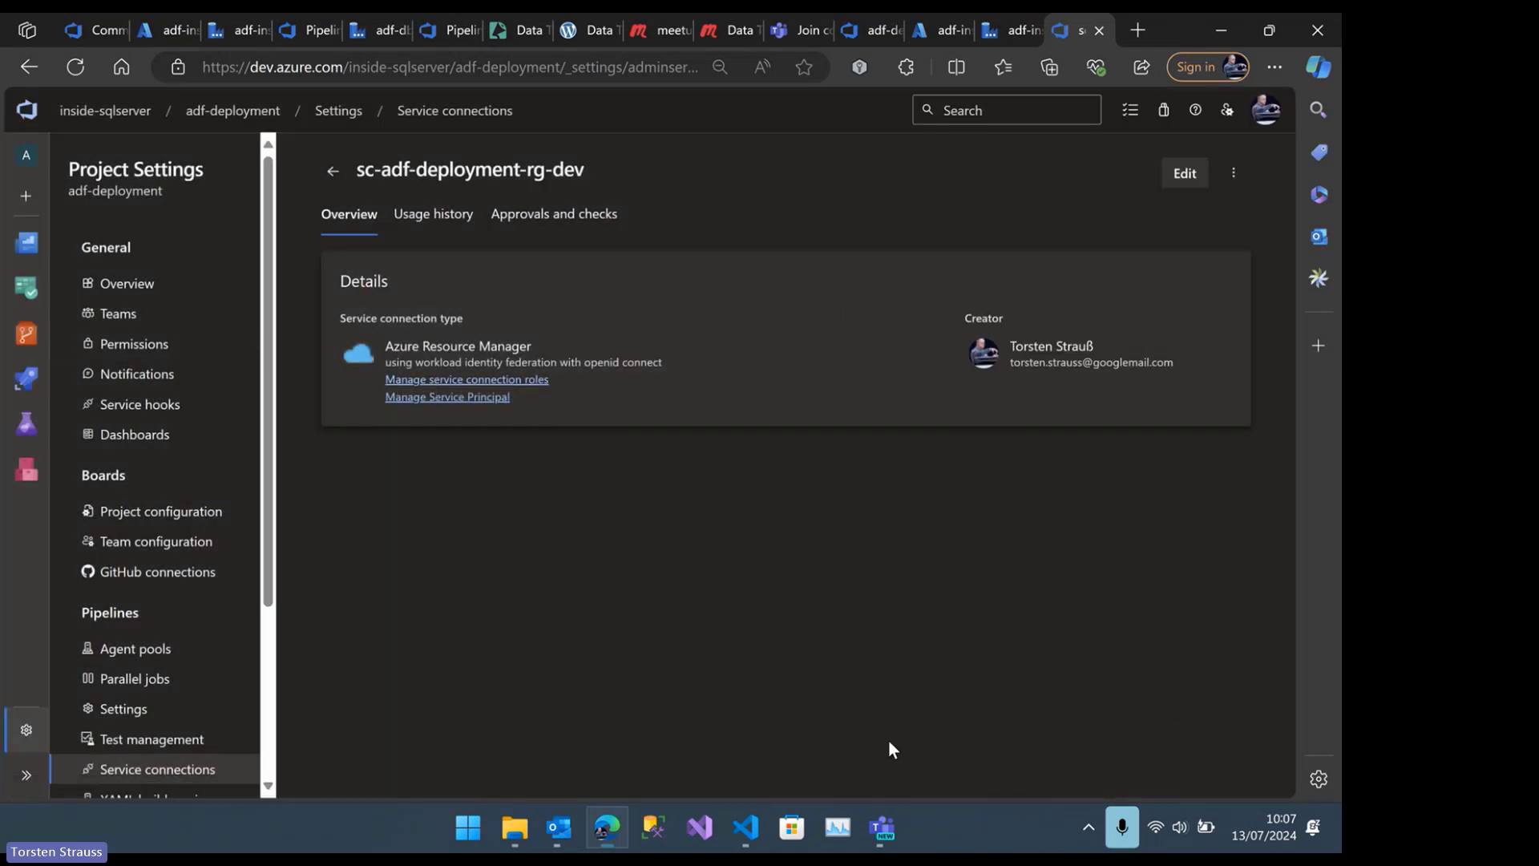
pyautogui.click(333, 174)
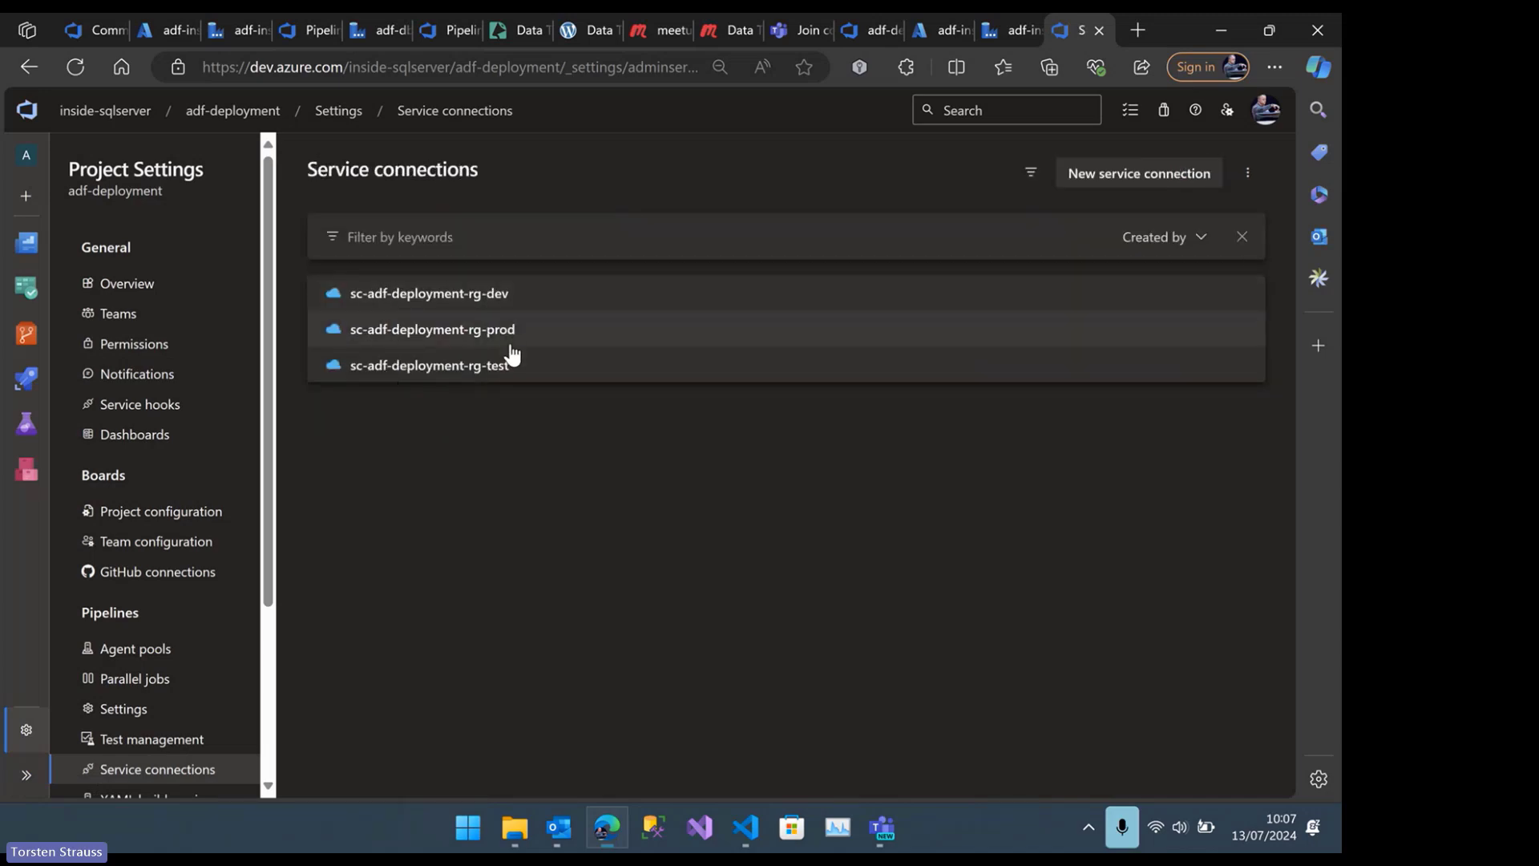
# Switch to VS Code and open the environments link in the guide's Environment section
pyautogui.click(750, 834)
pyautogui.scroll(-2, 514, 559)
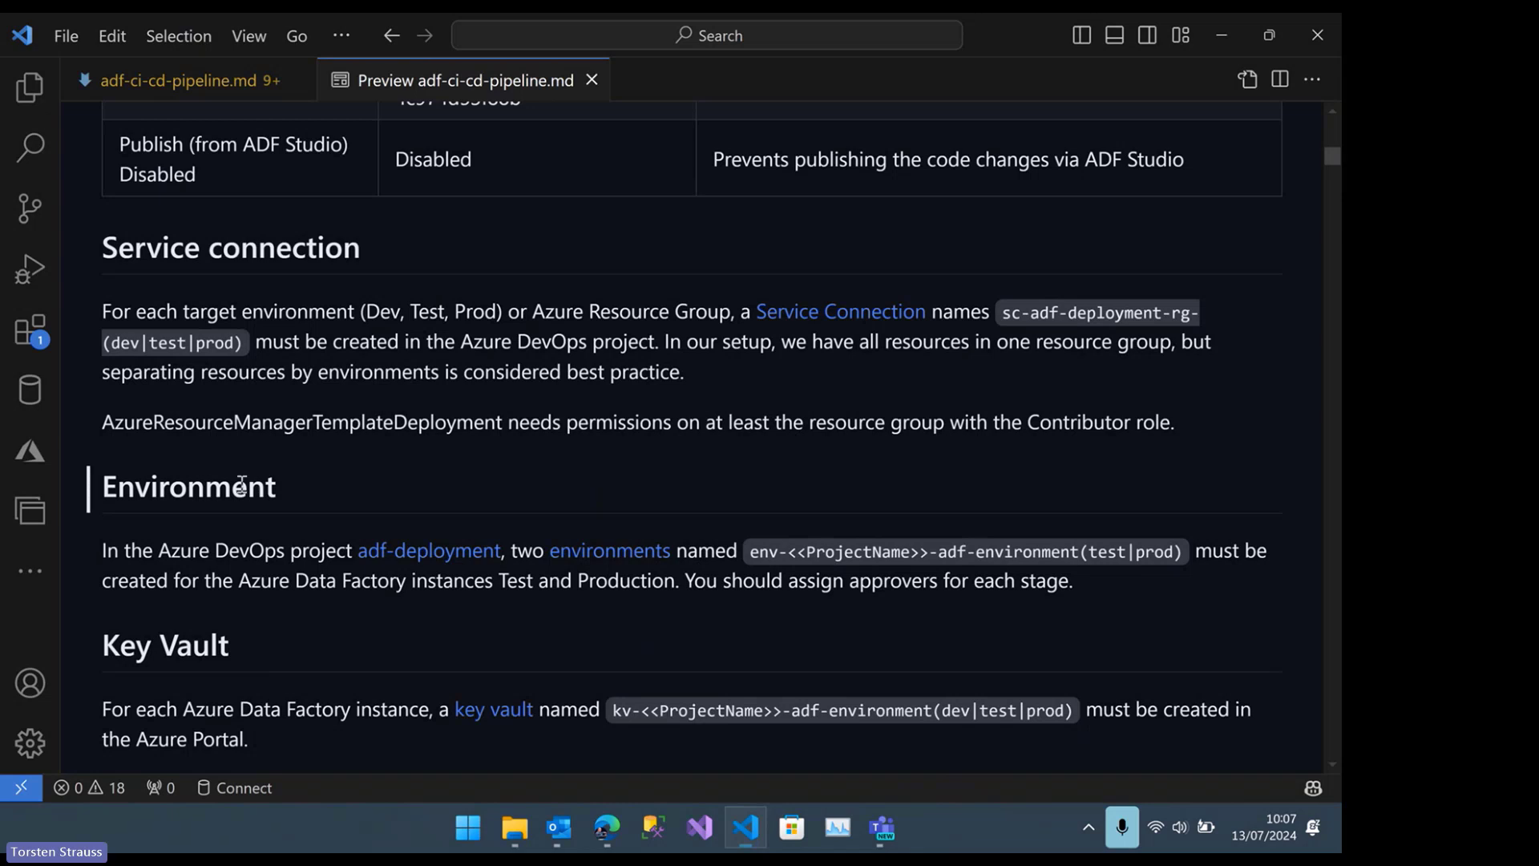
pyautogui.scroll(-1, 203, 487)
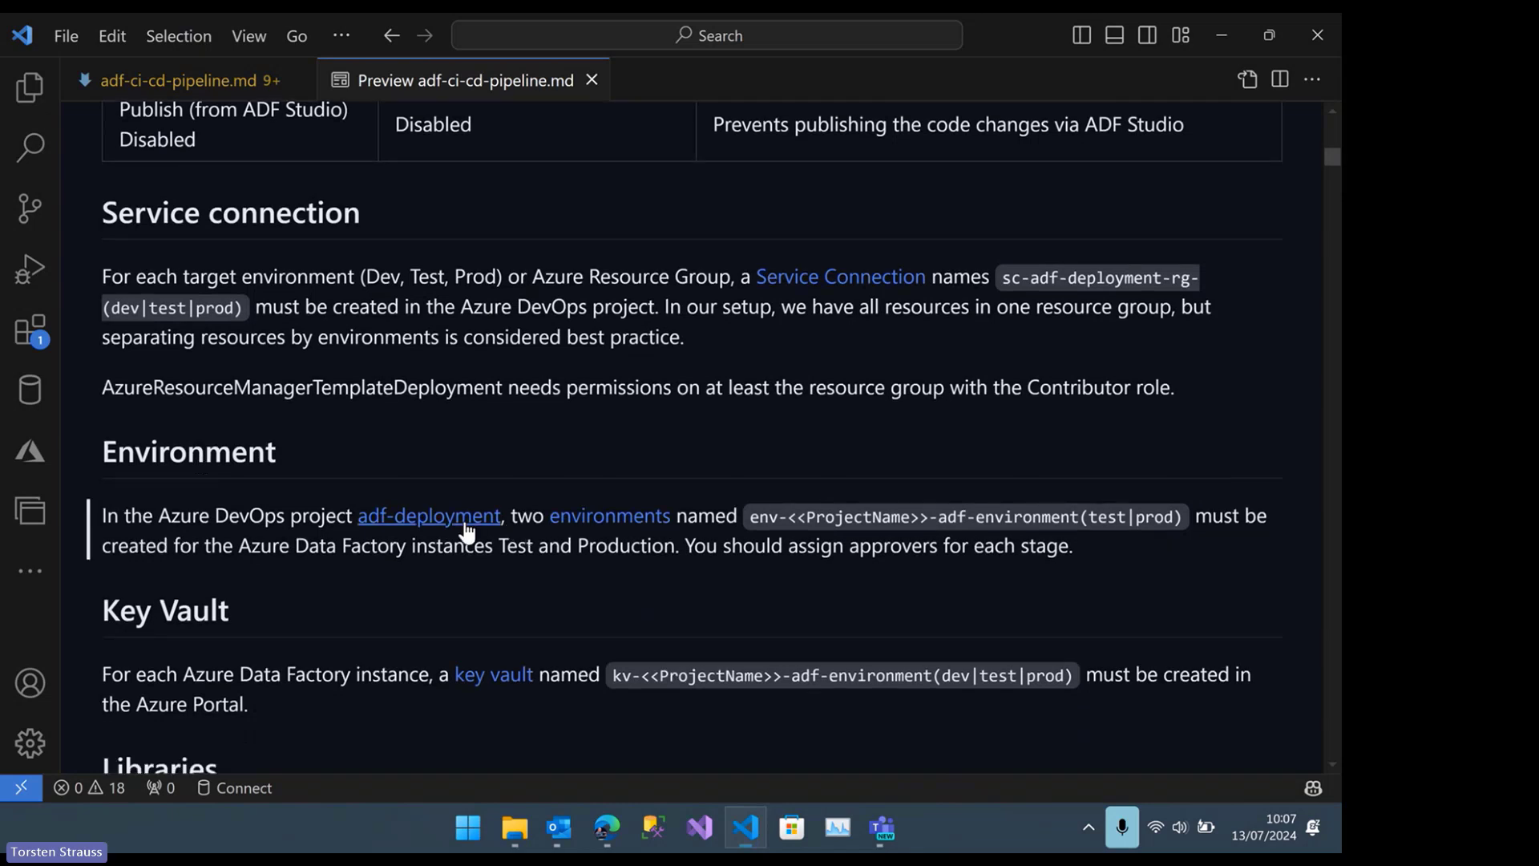
pyautogui.click(585, 518)
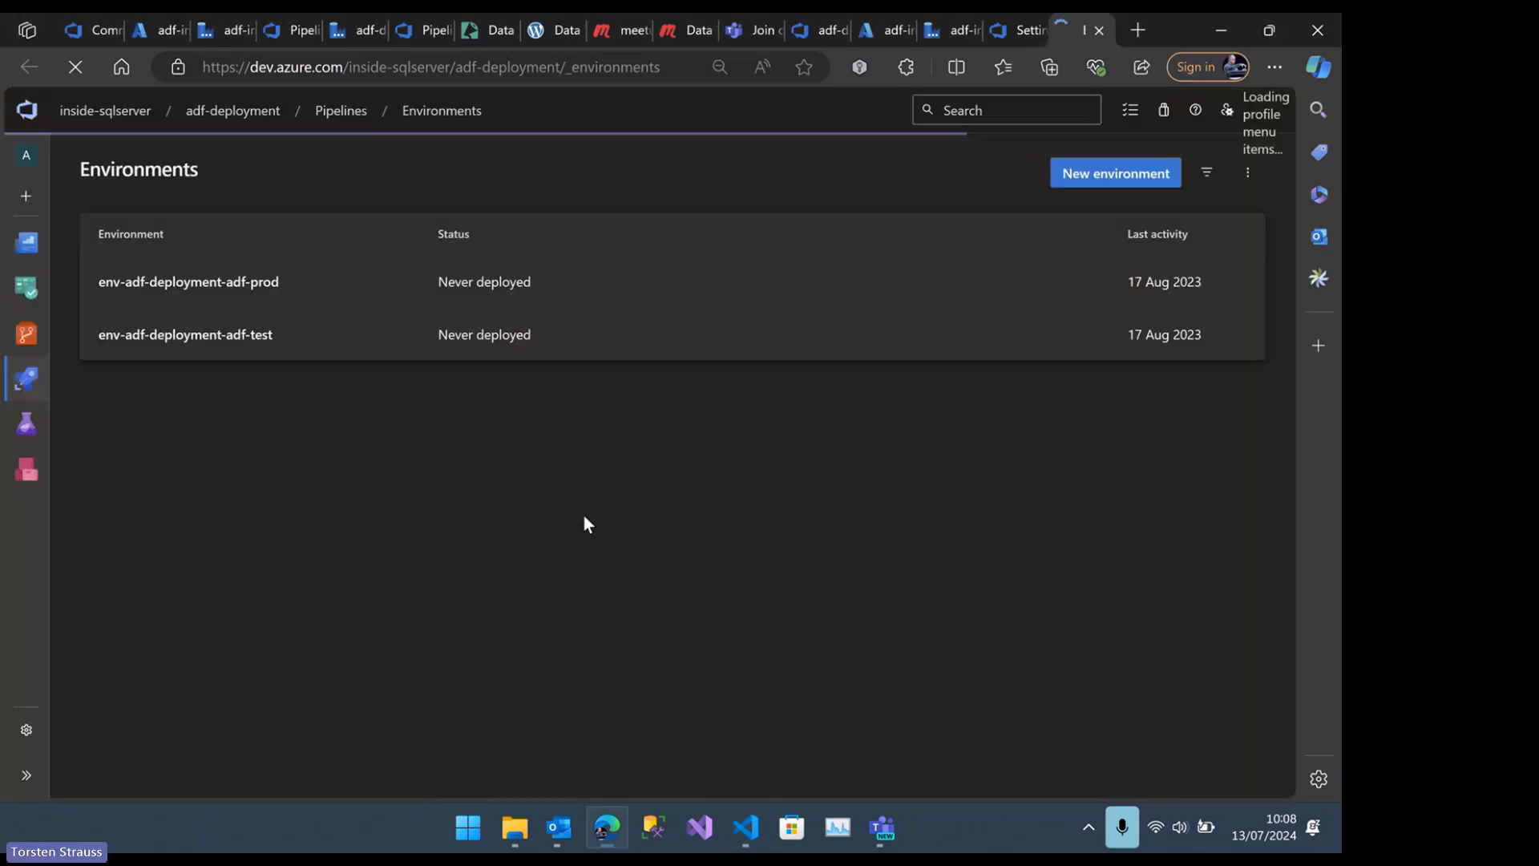
# Inspect the approvals check of the env-adf-deployment-adf-prod environment, including its advanced options, and leave it without saving
pyautogui.click(187, 289)
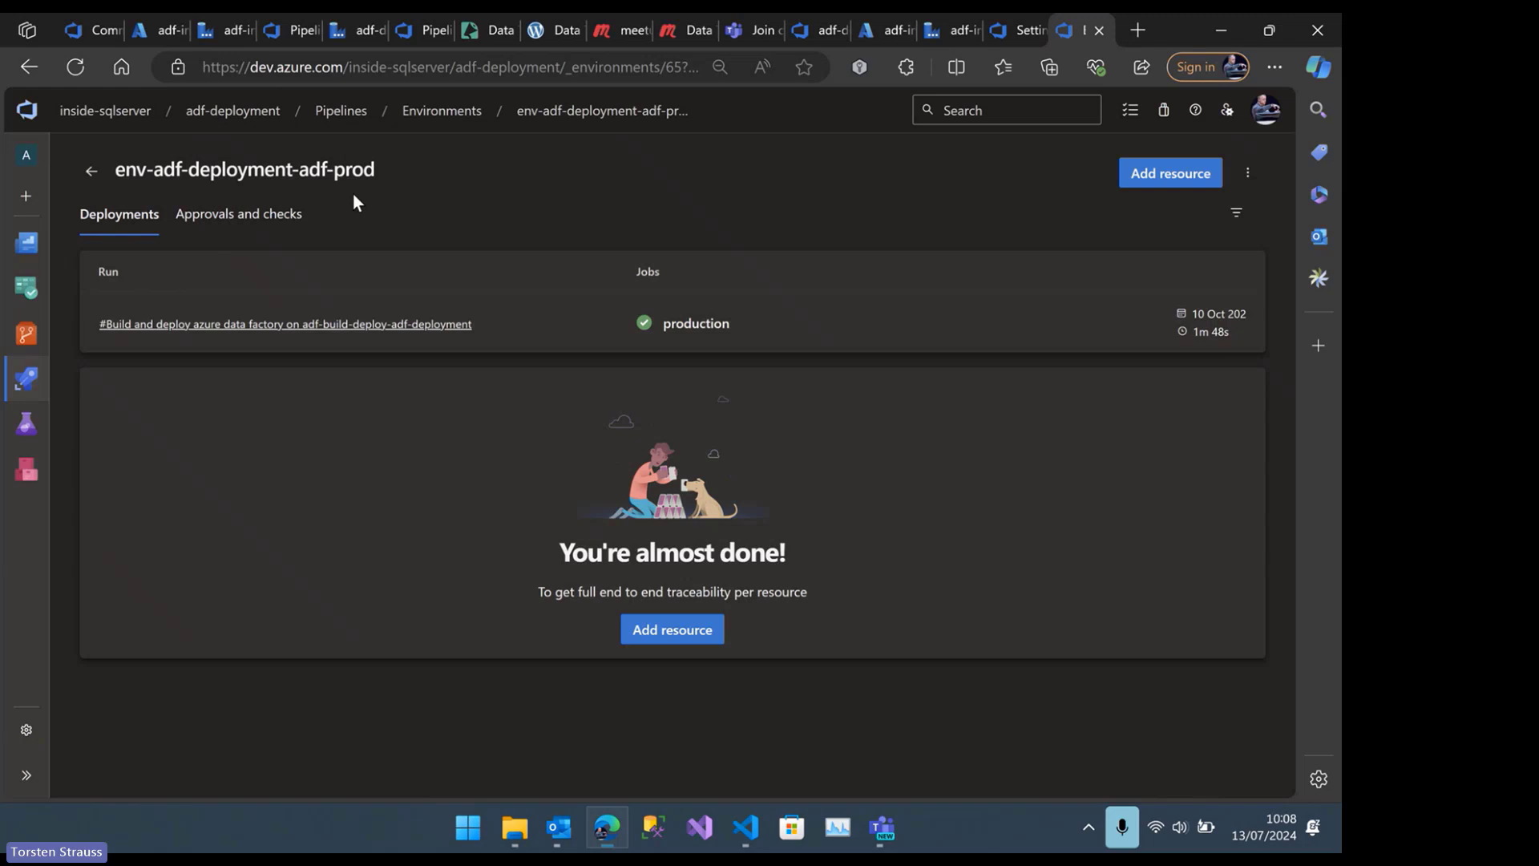
pyautogui.click(194, 213)
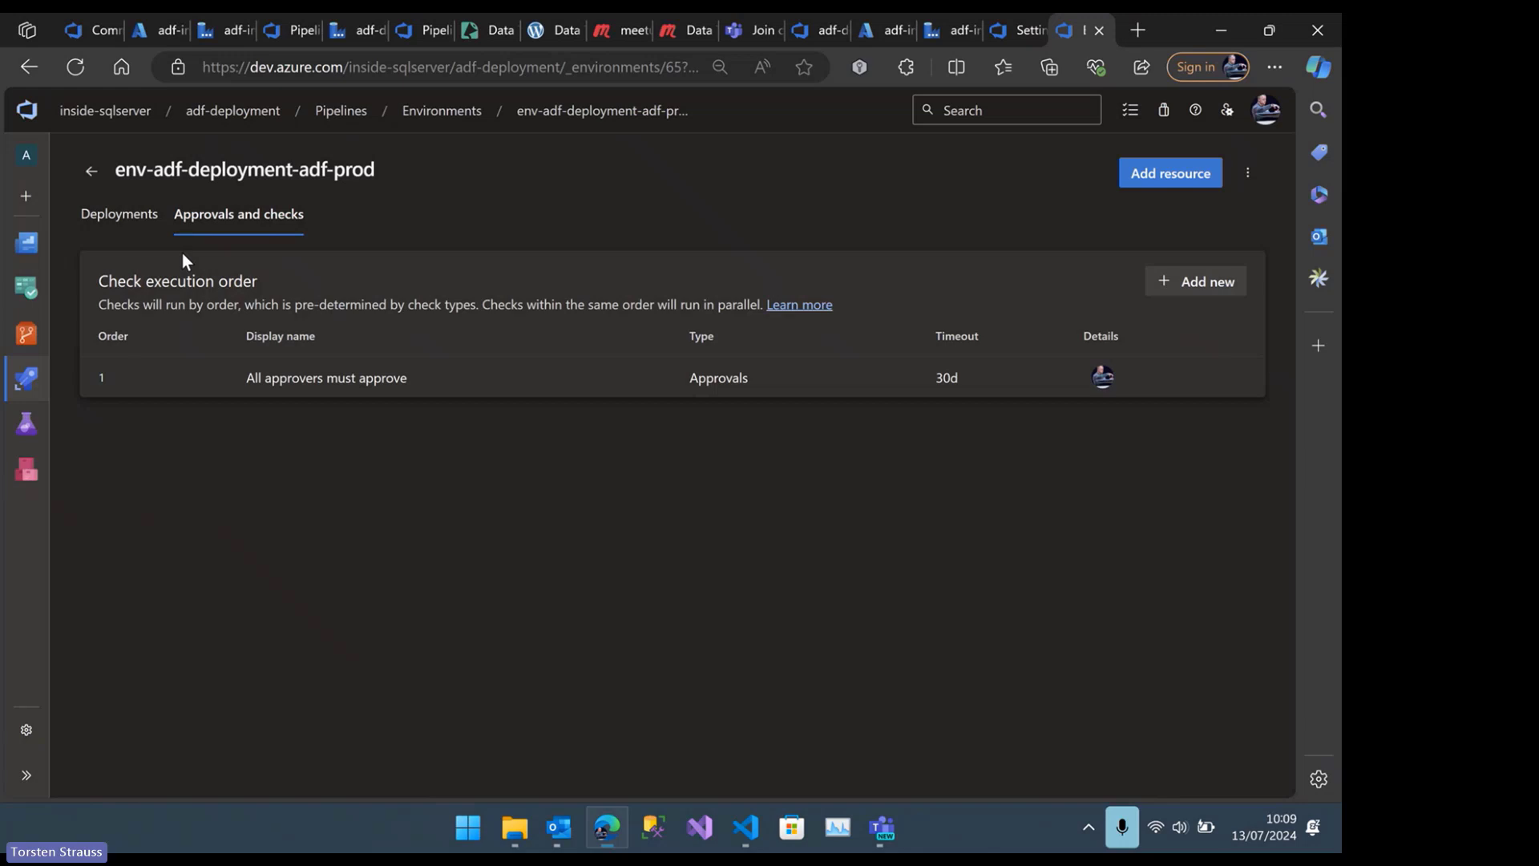
pyautogui.click(325, 376)
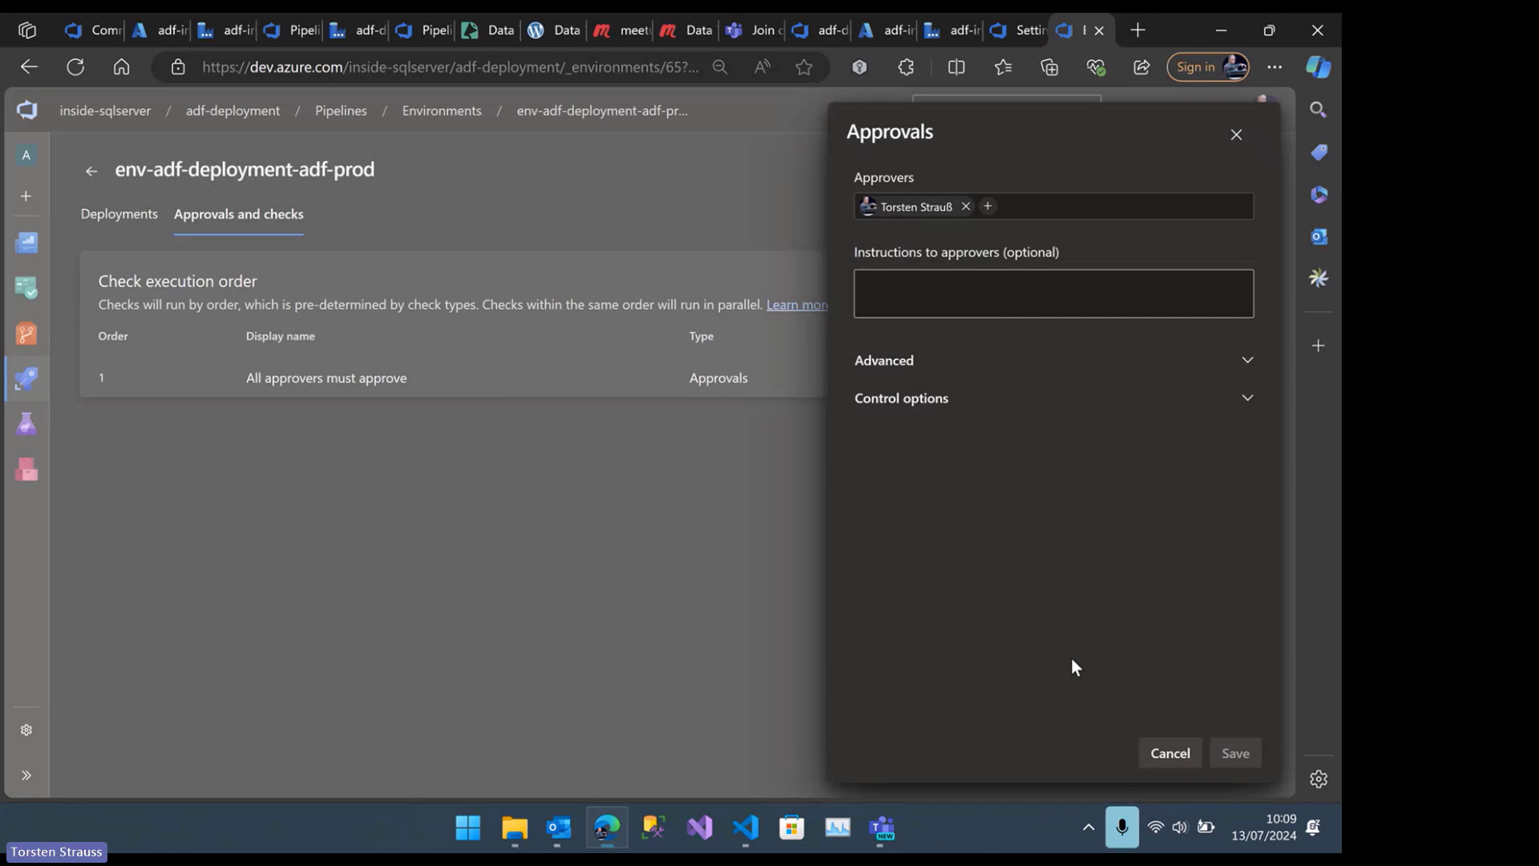
pyautogui.click(1248, 368)
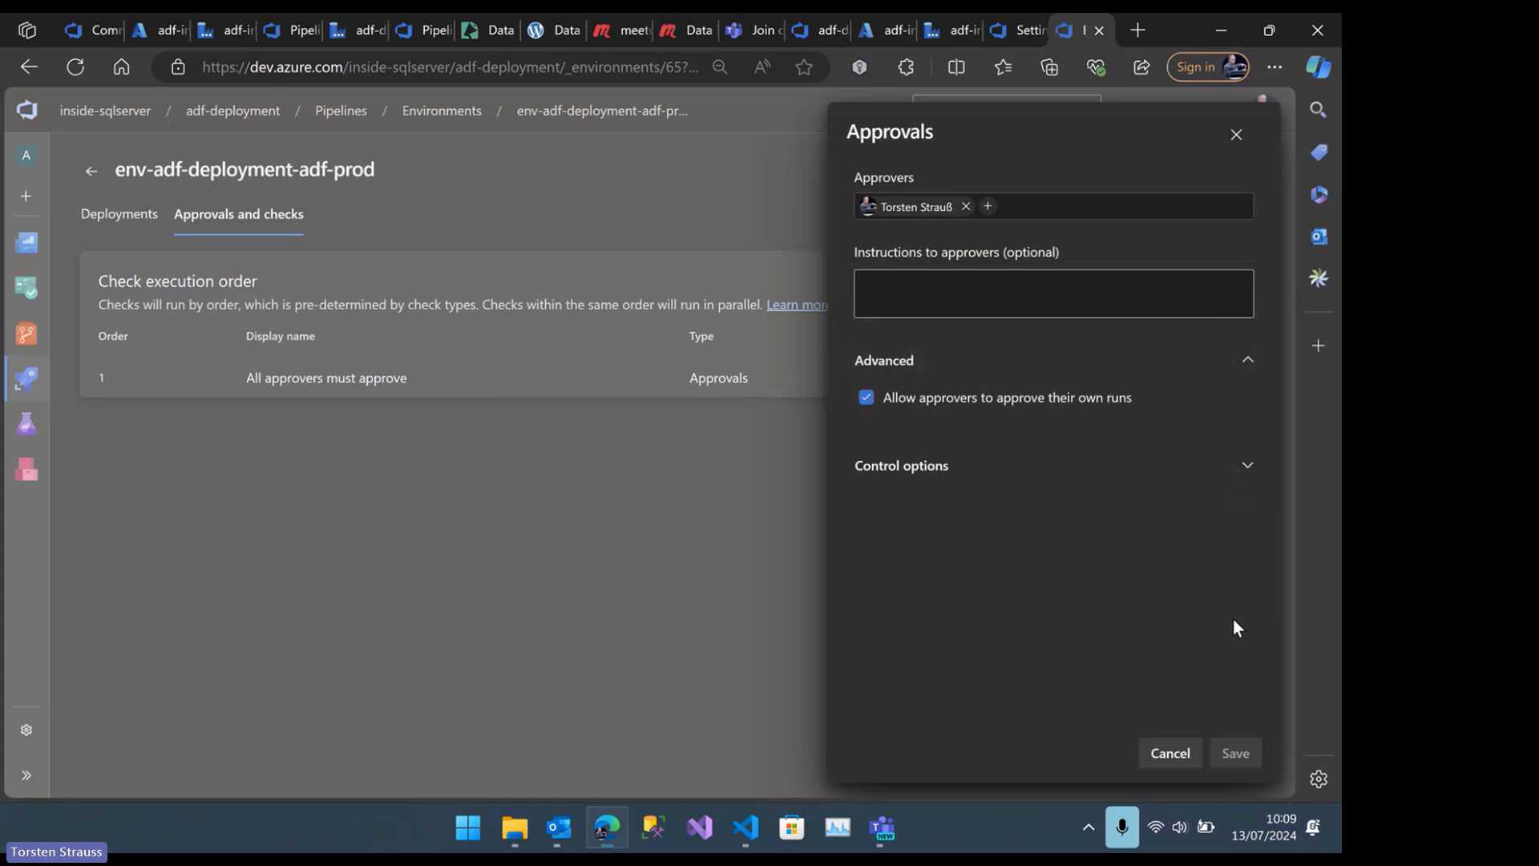
pyautogui.click(1169, 754)
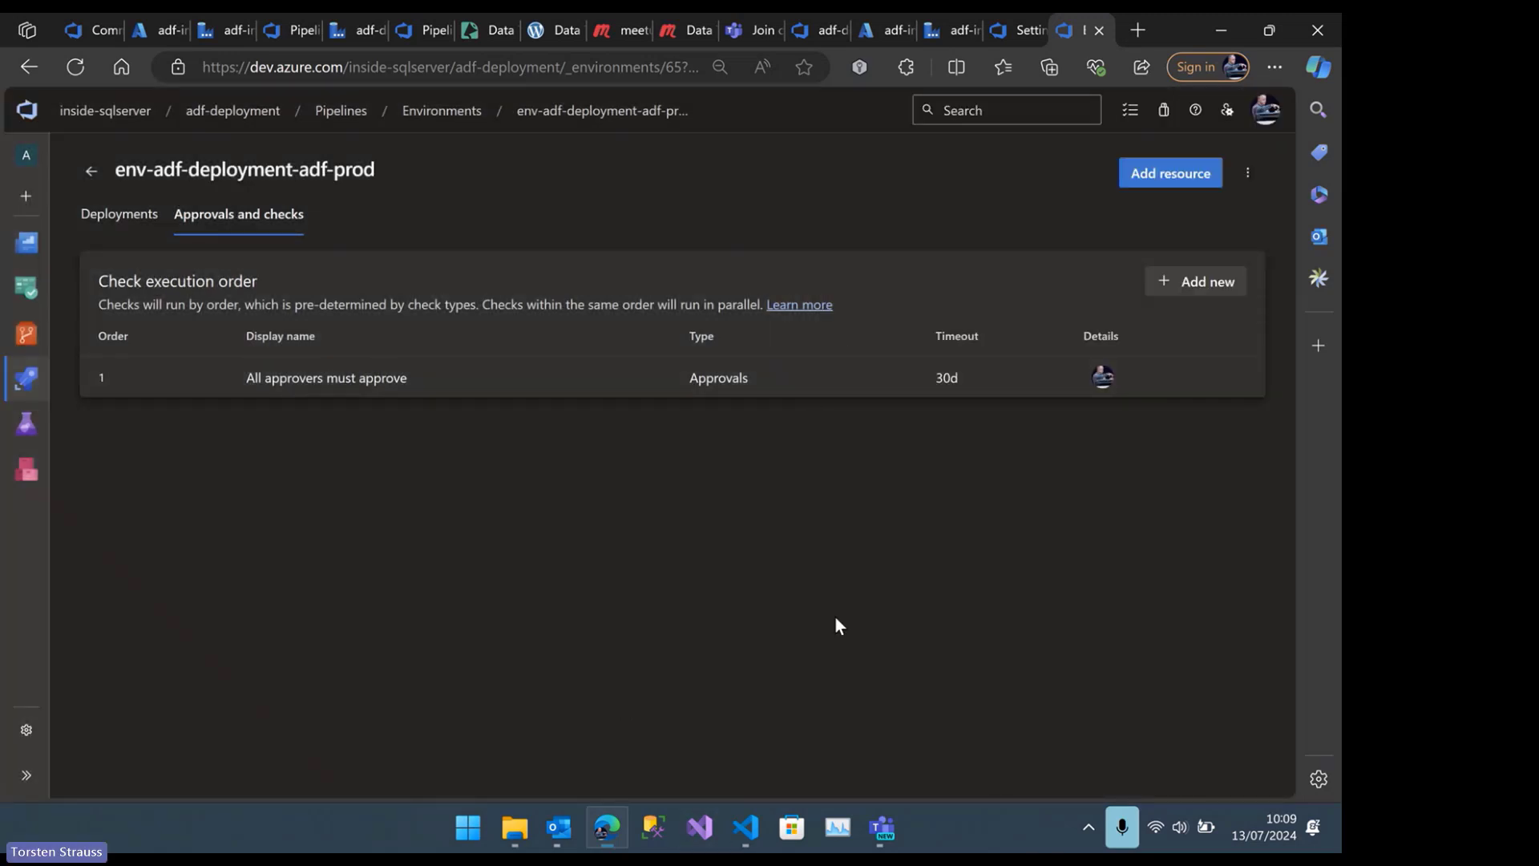
# Return to the guide in VS Code and open the key vault link in its Key Vault section
pyautogui.moveTo(750, 827)
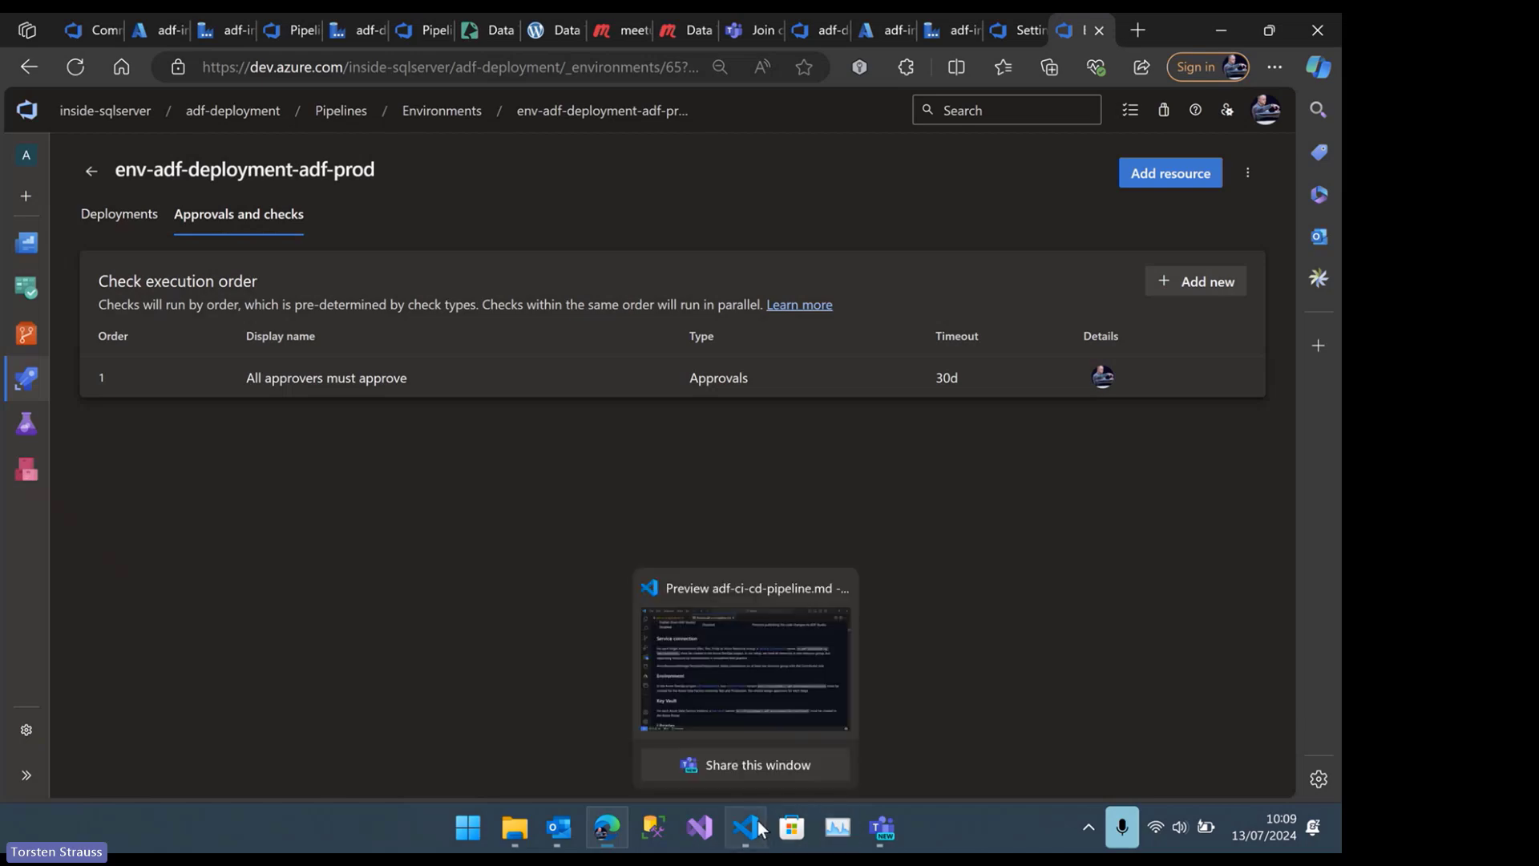
pyautogui.click(710, 664)
pyautogui.scroll(-1, 407, 542)
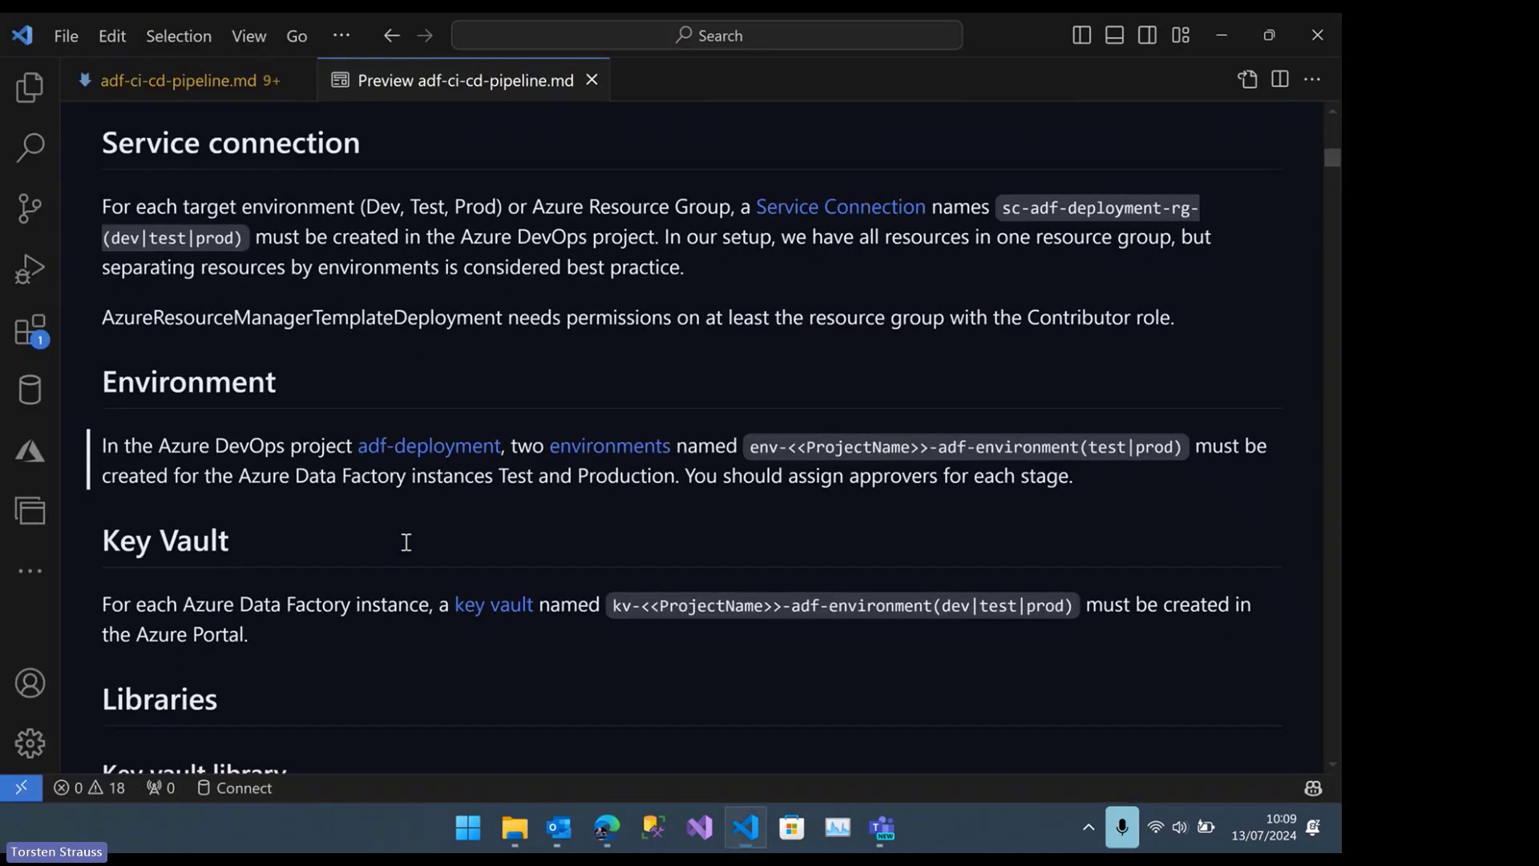
pyautogui.scroll(-2, 407, 542)
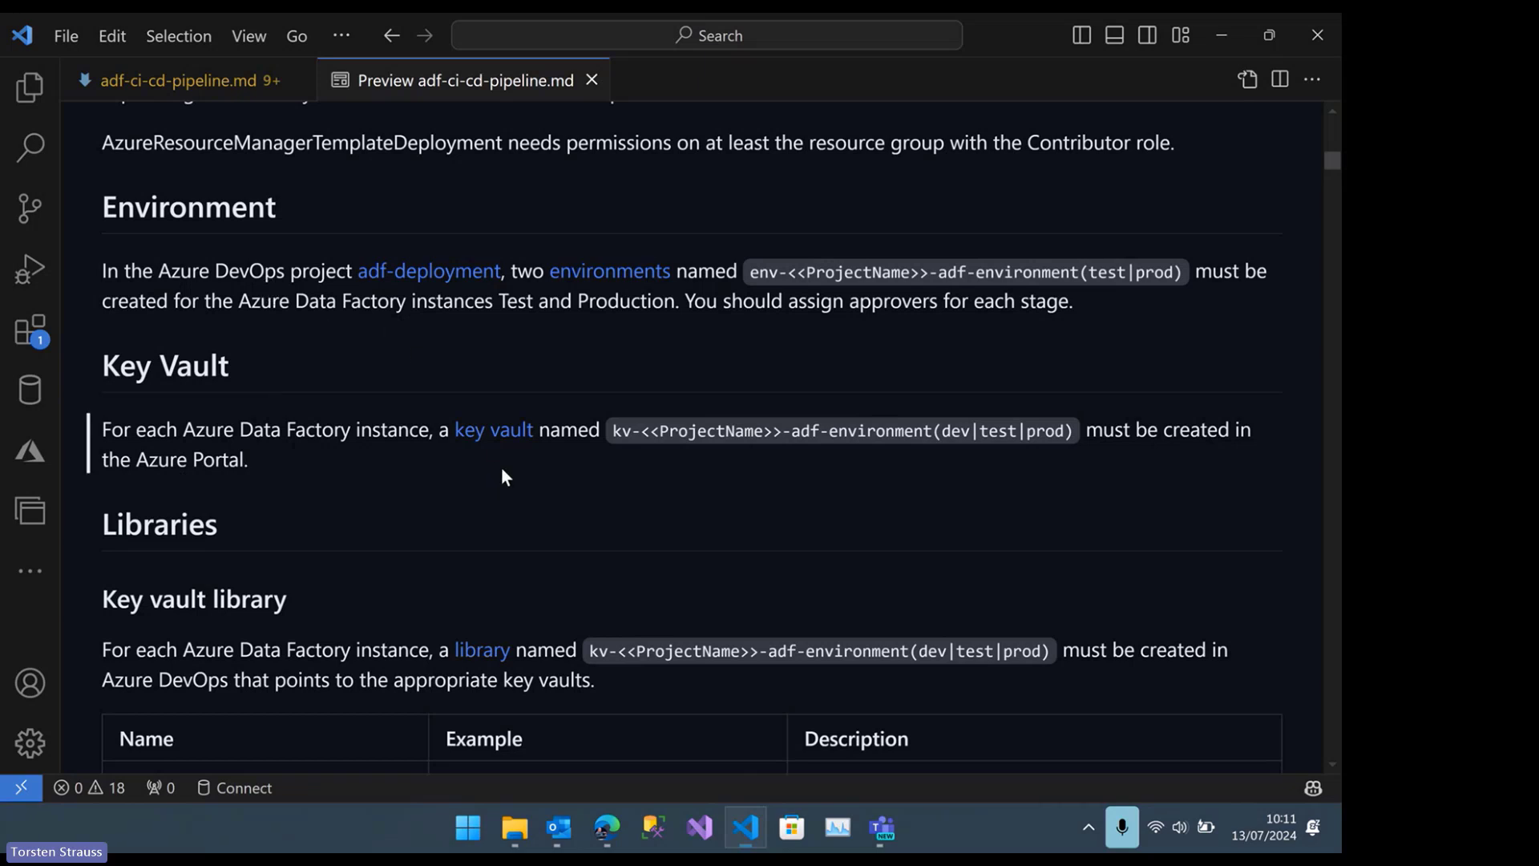
pyautogui.click(492, 433)
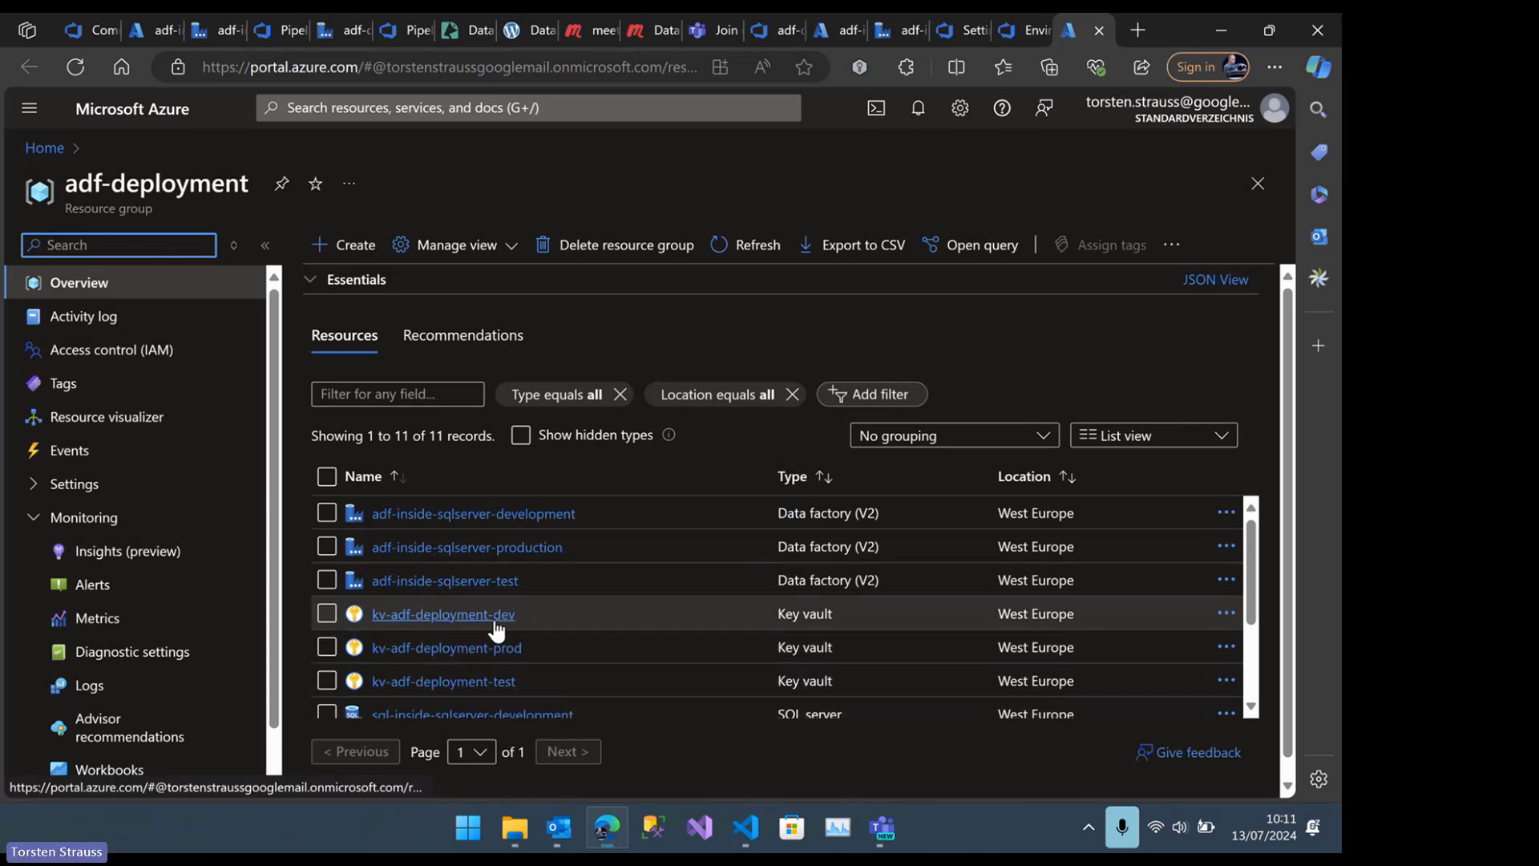
# Open the current version of the sql-database-connection secret in the kv-adf-deployment-dev key vault
pyautogui.click(494, 618)
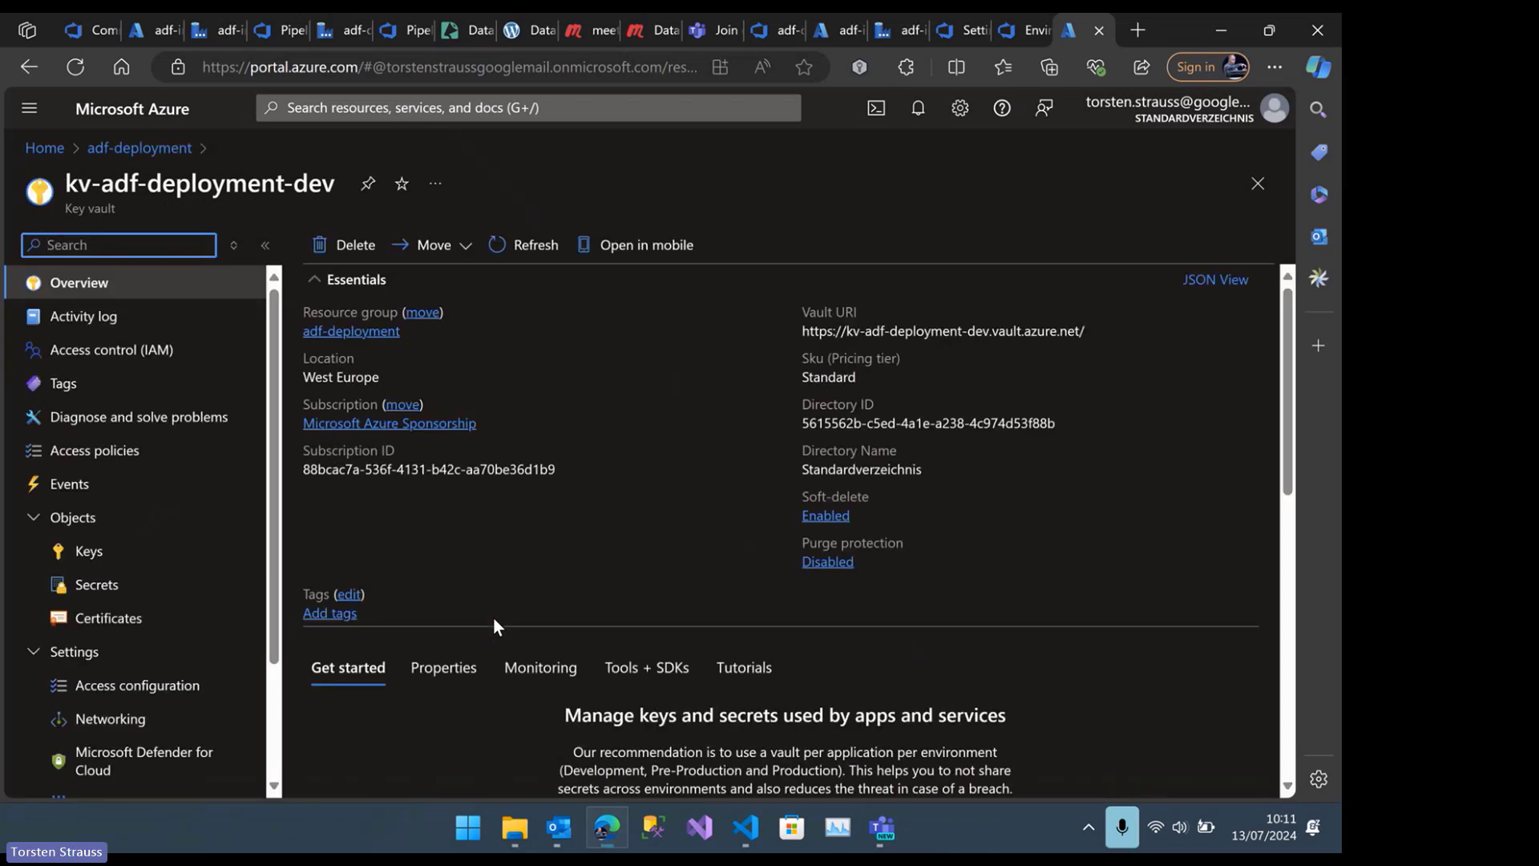
pyautogui.click(149, 591)
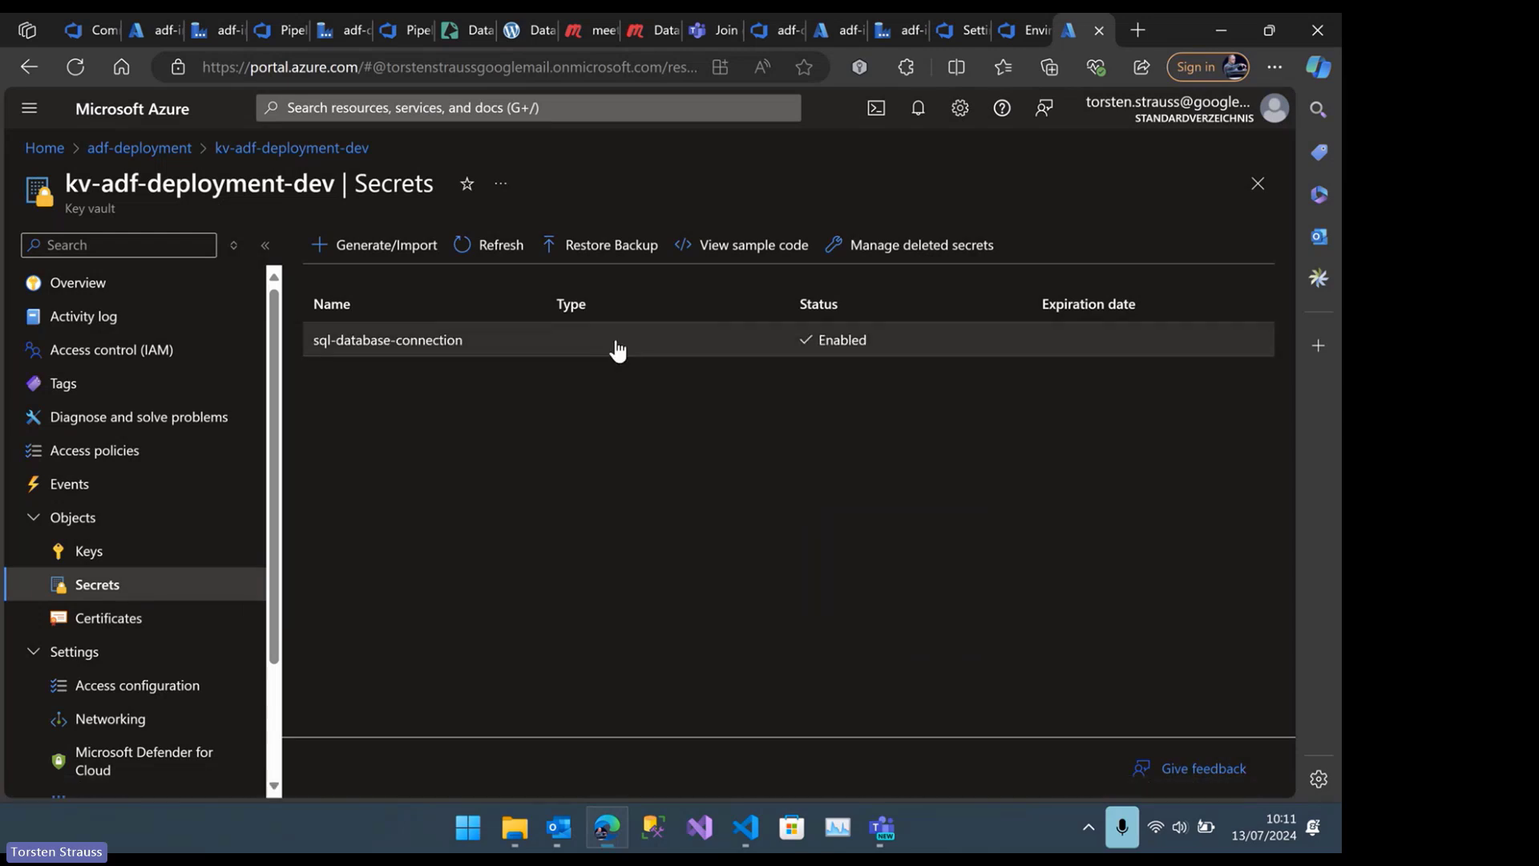
pyautogui.click(454, 344)
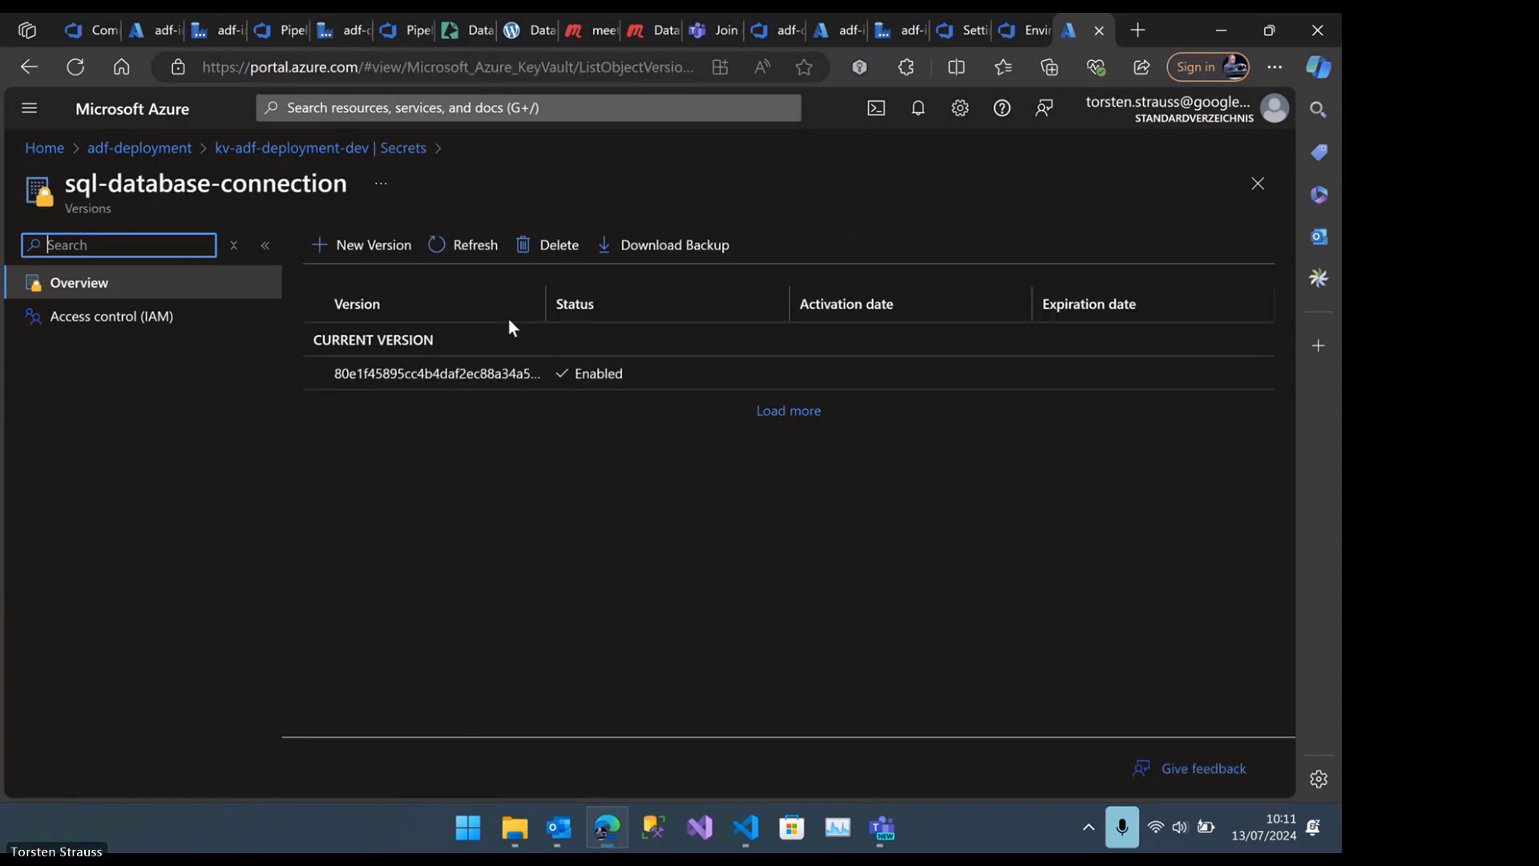
pyautogui.click(451, 383)
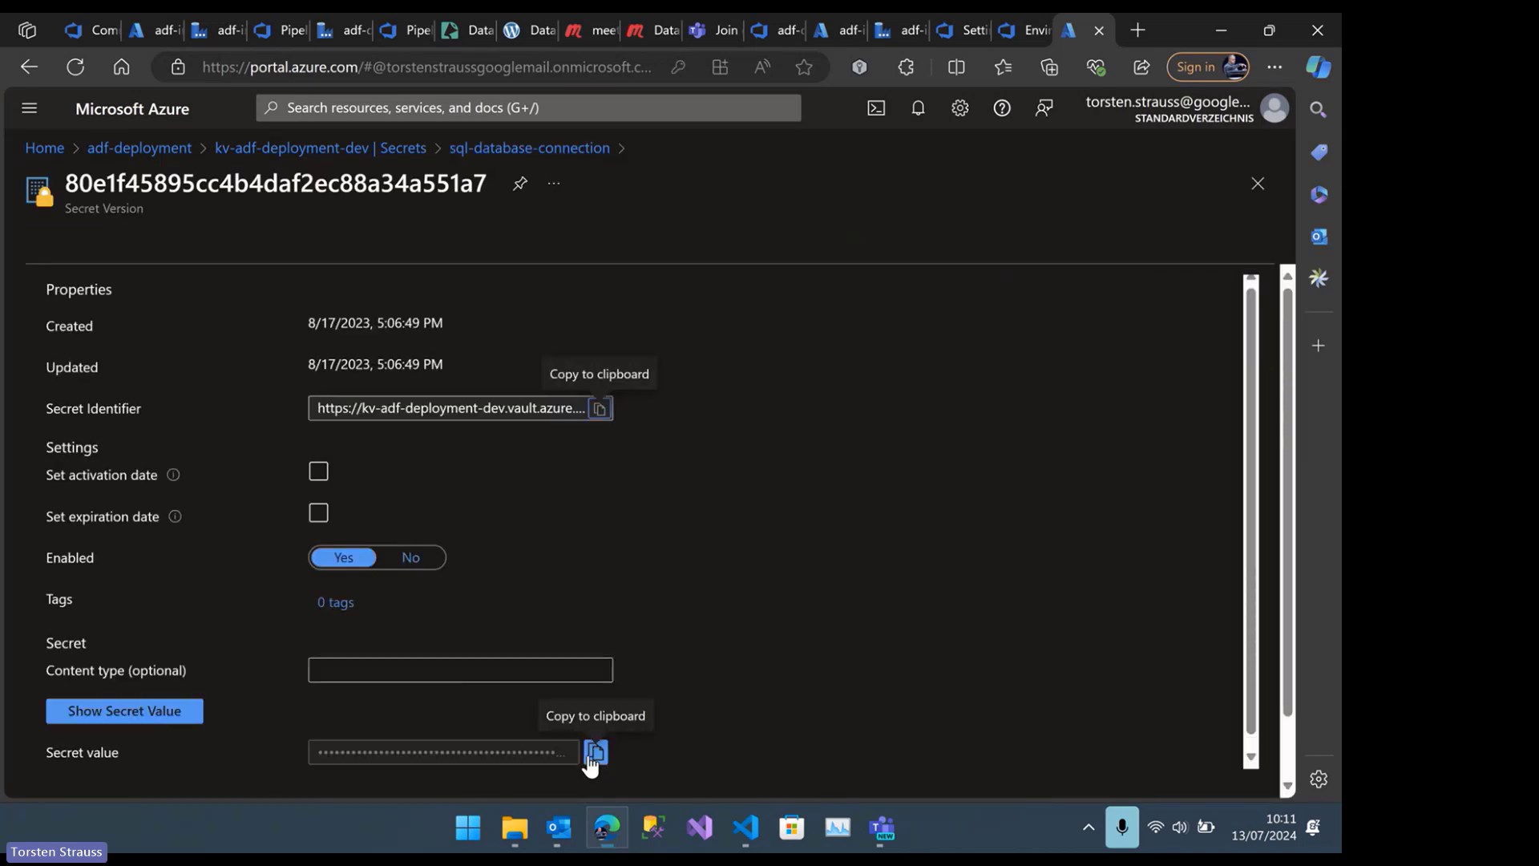
# Reveal and copy the sql-database-connection secret value, and paste the connection string into a new Notepad document
pyautogui.click(160, 718)
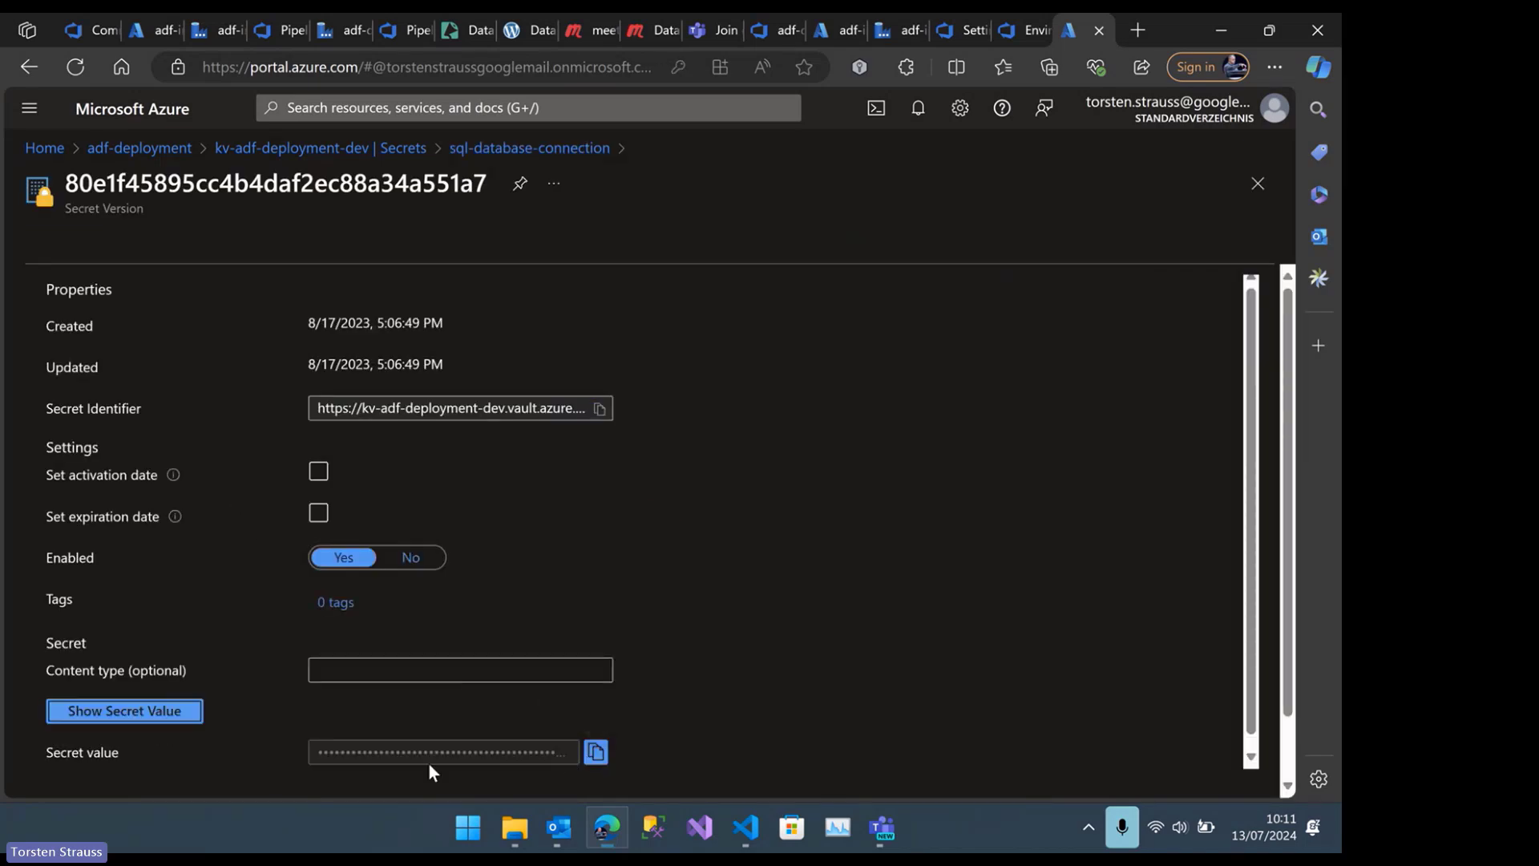
pyautogui.click(595, 751)
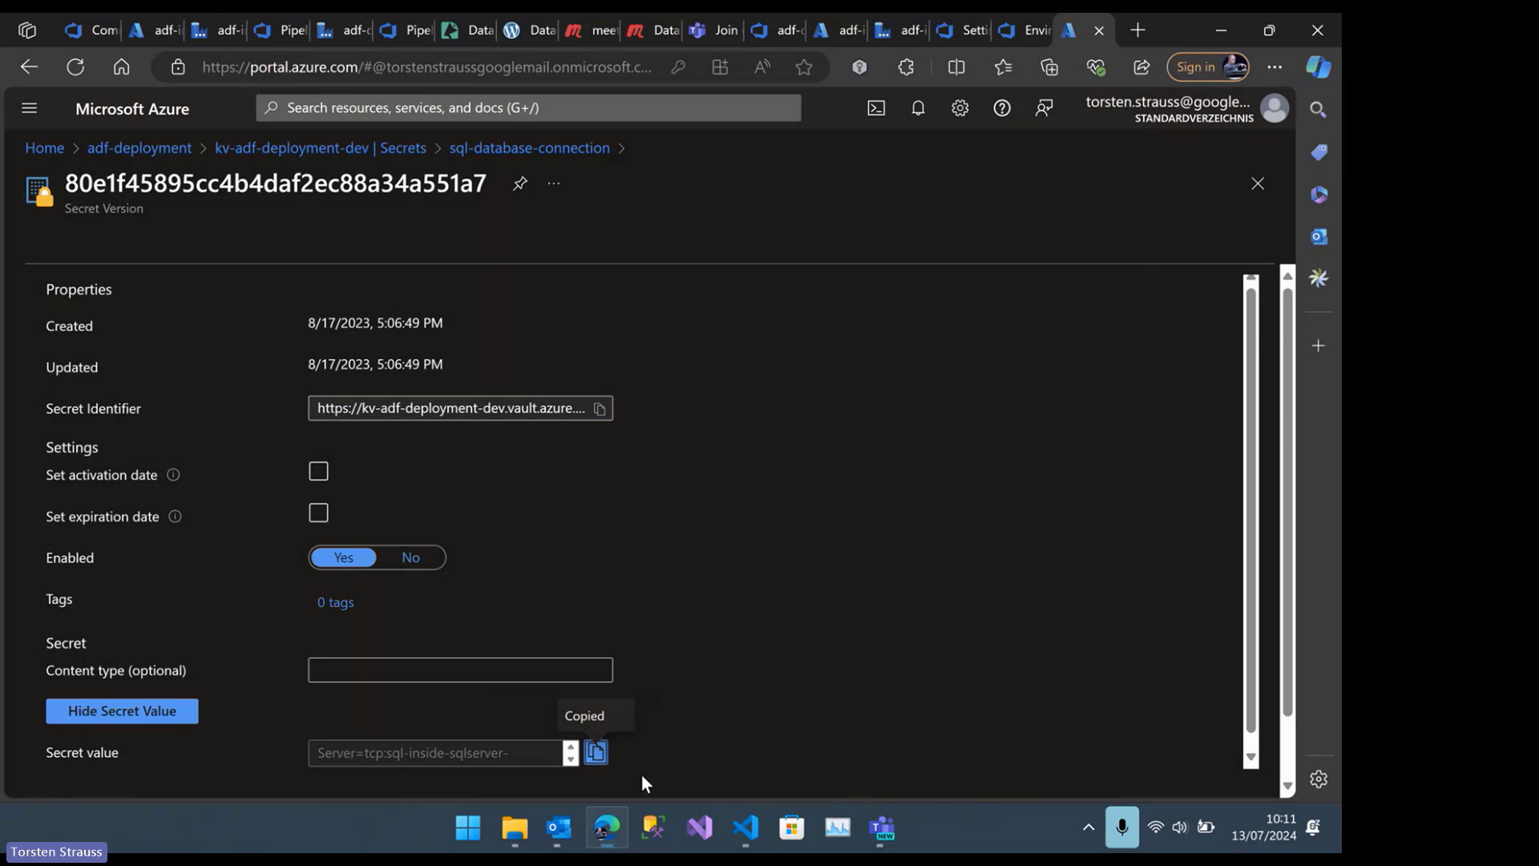
pyautogui.click(465, 833)
pyautogui.write('note')
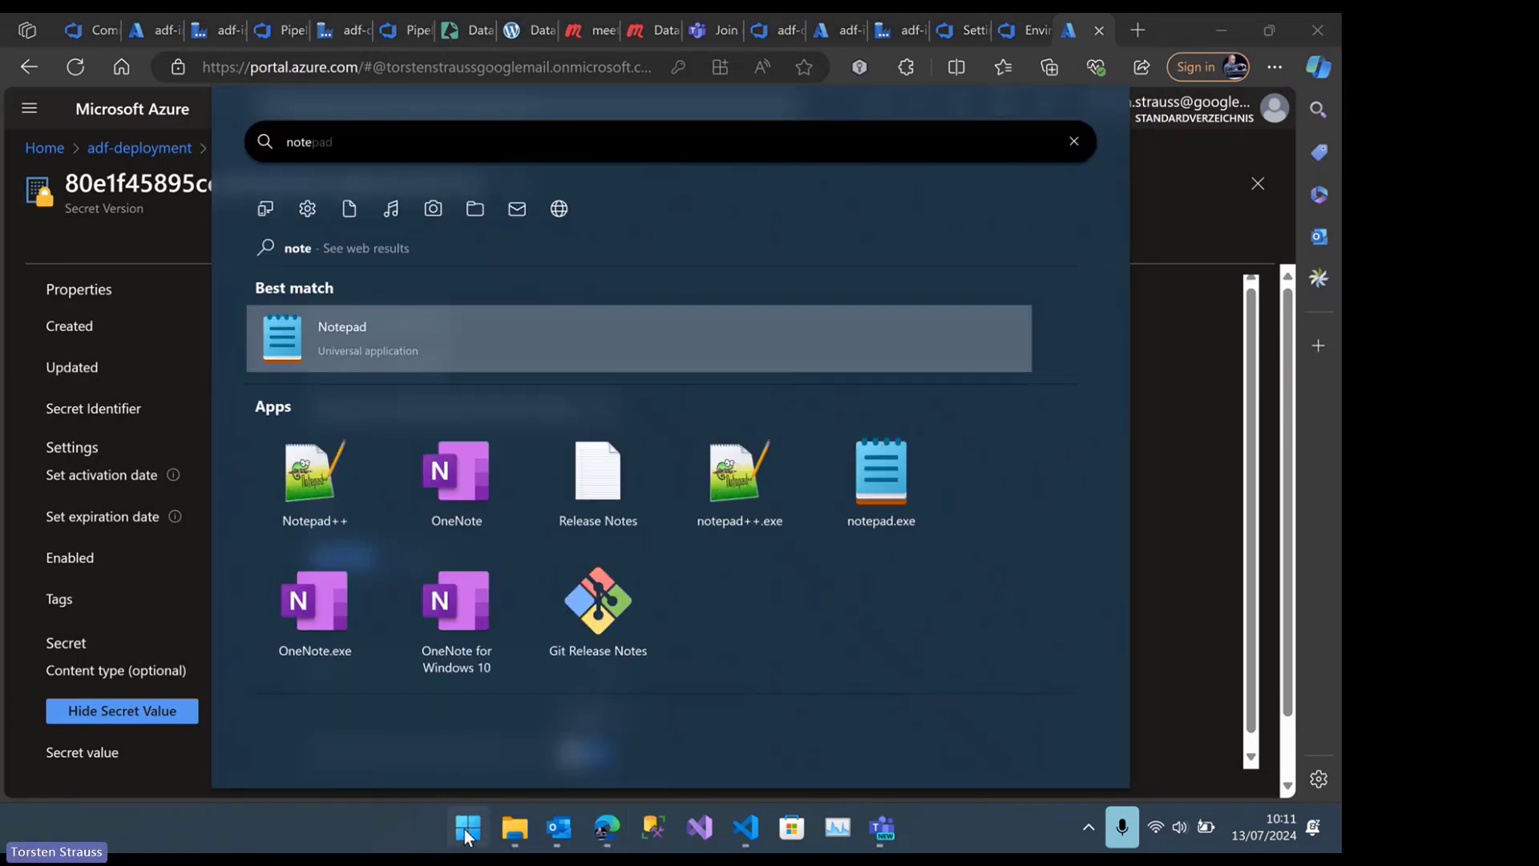
pyautogui.click(466, 832)
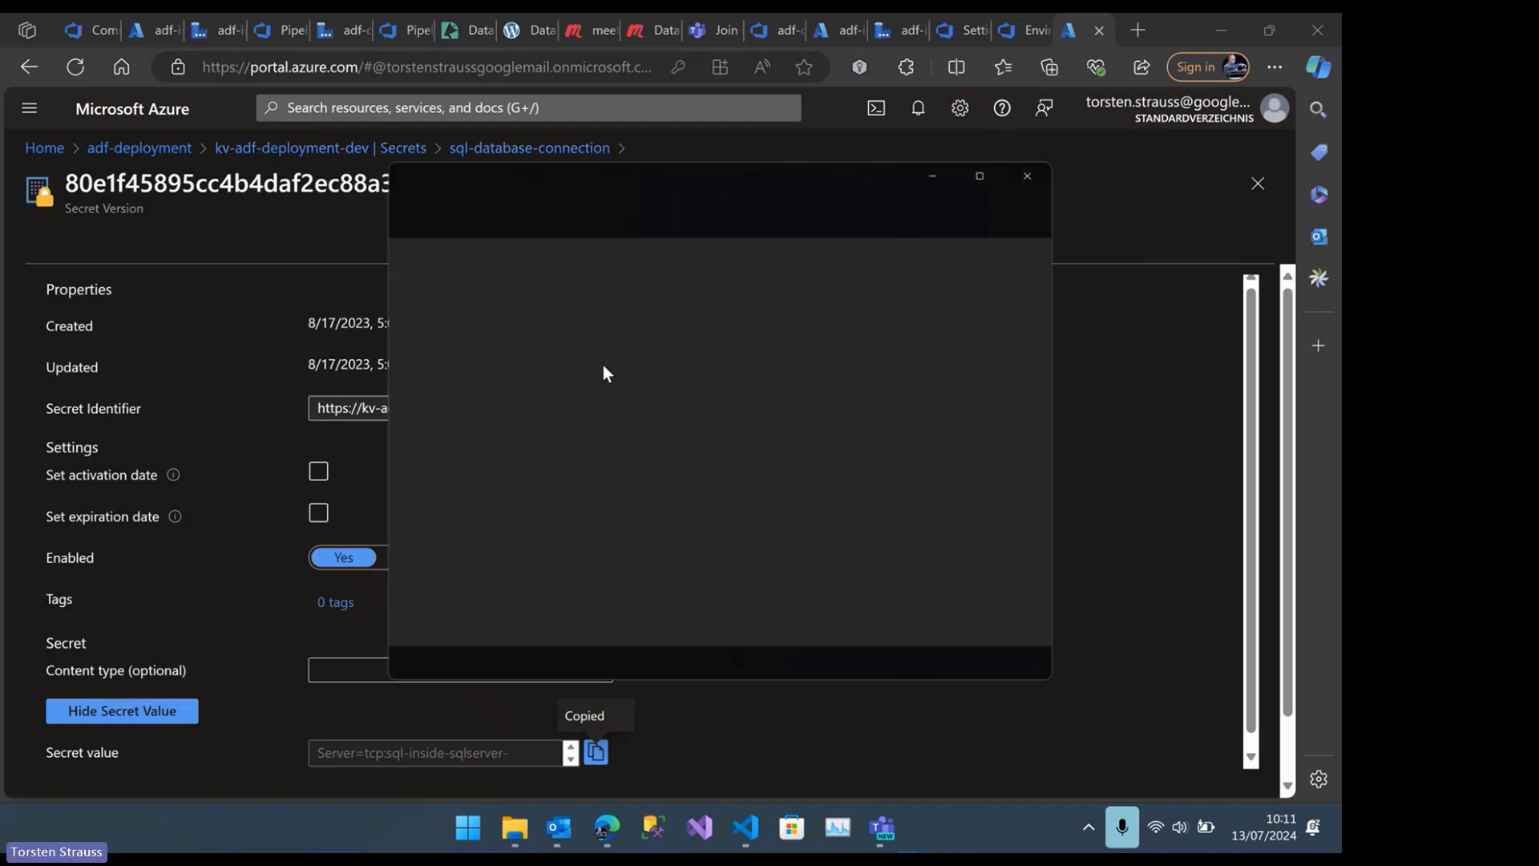
pyautogui.hotkey('ctrl', 'v')
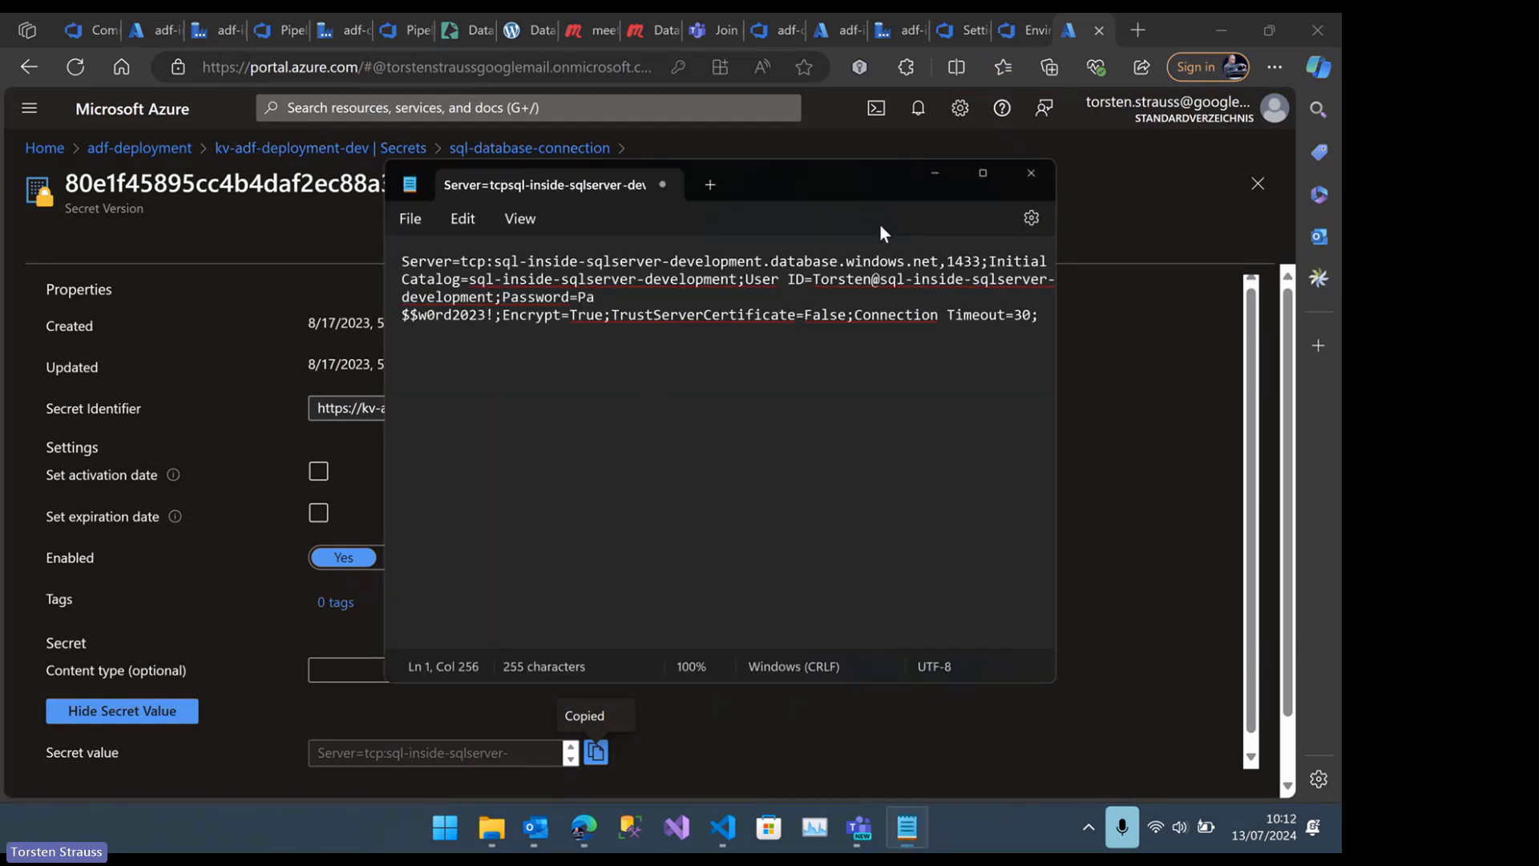
# Maximize Notepad, highlight the server's environment name and the password in the connection string, and close Notepad without saving
pyautogui.click(973, 180)
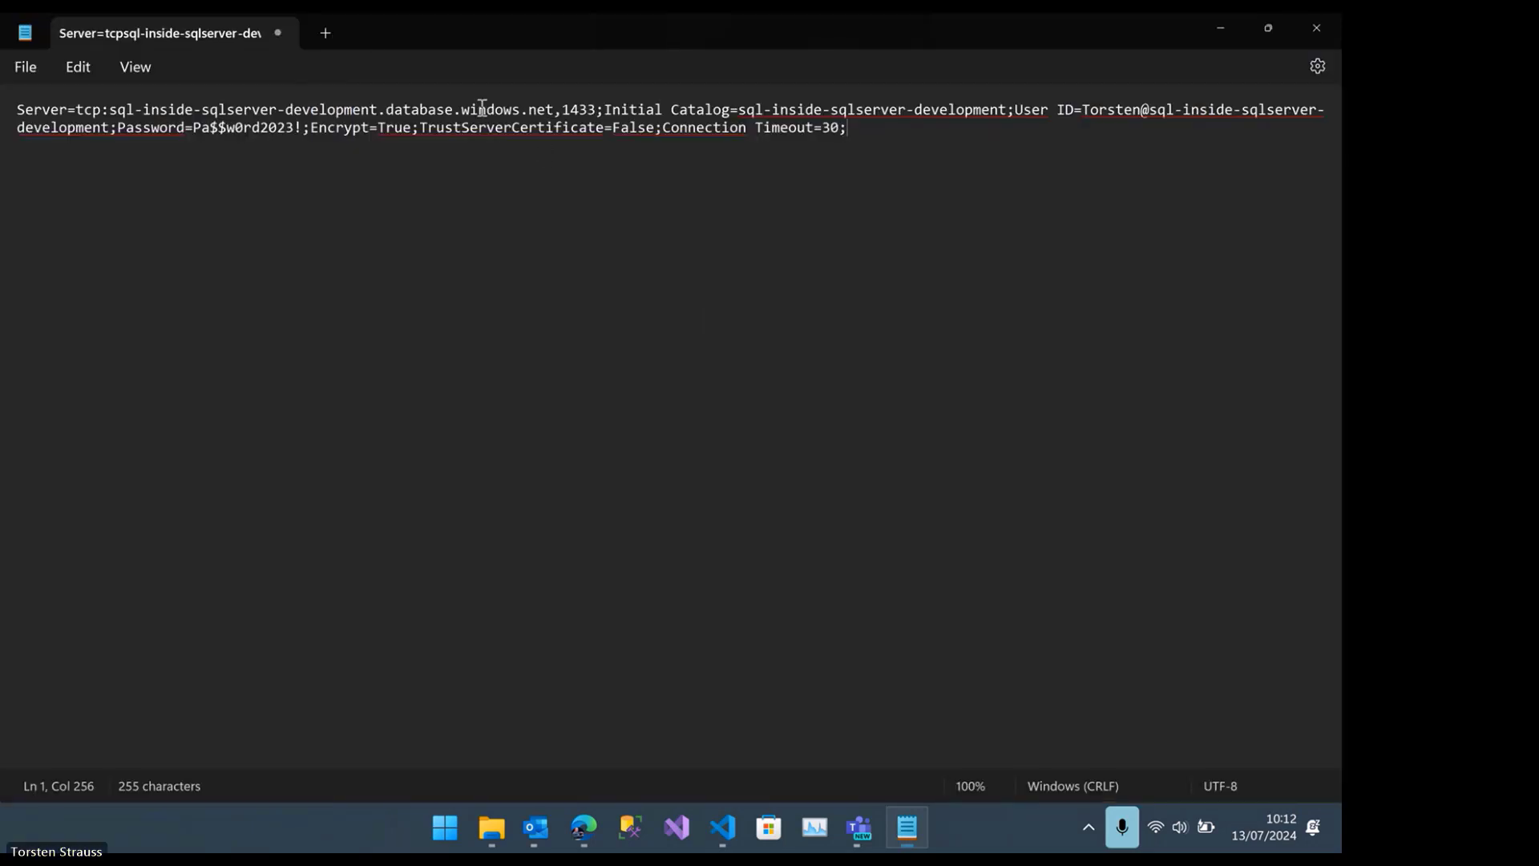
pyautogui.moveTo(286, 109); pyautogui.dragTo(377, 111)
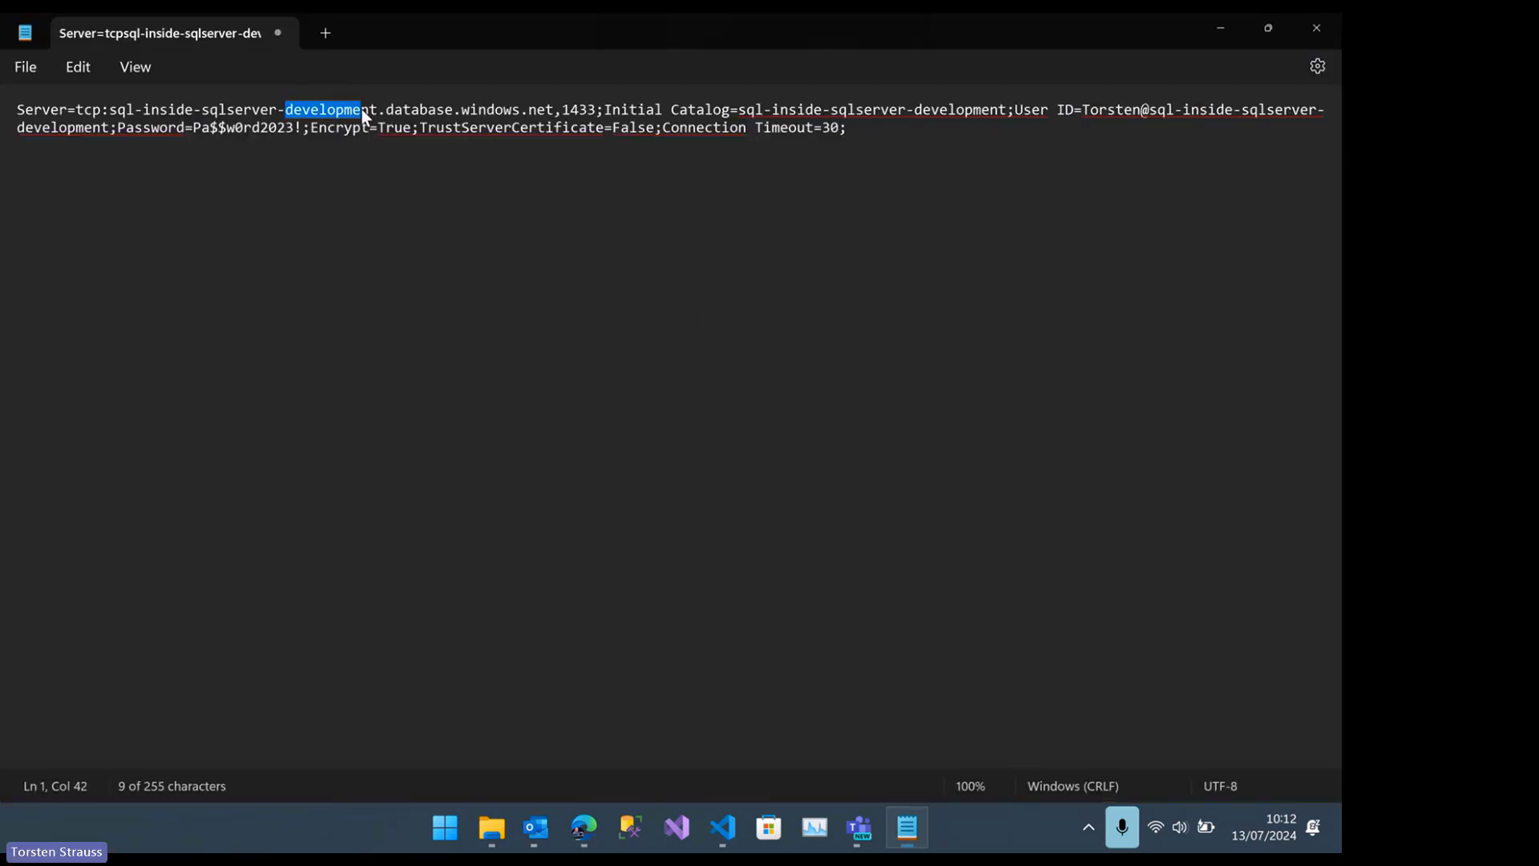
pyautogui.moveTo(185, 128); pyautogui.dragTo(327, 127)
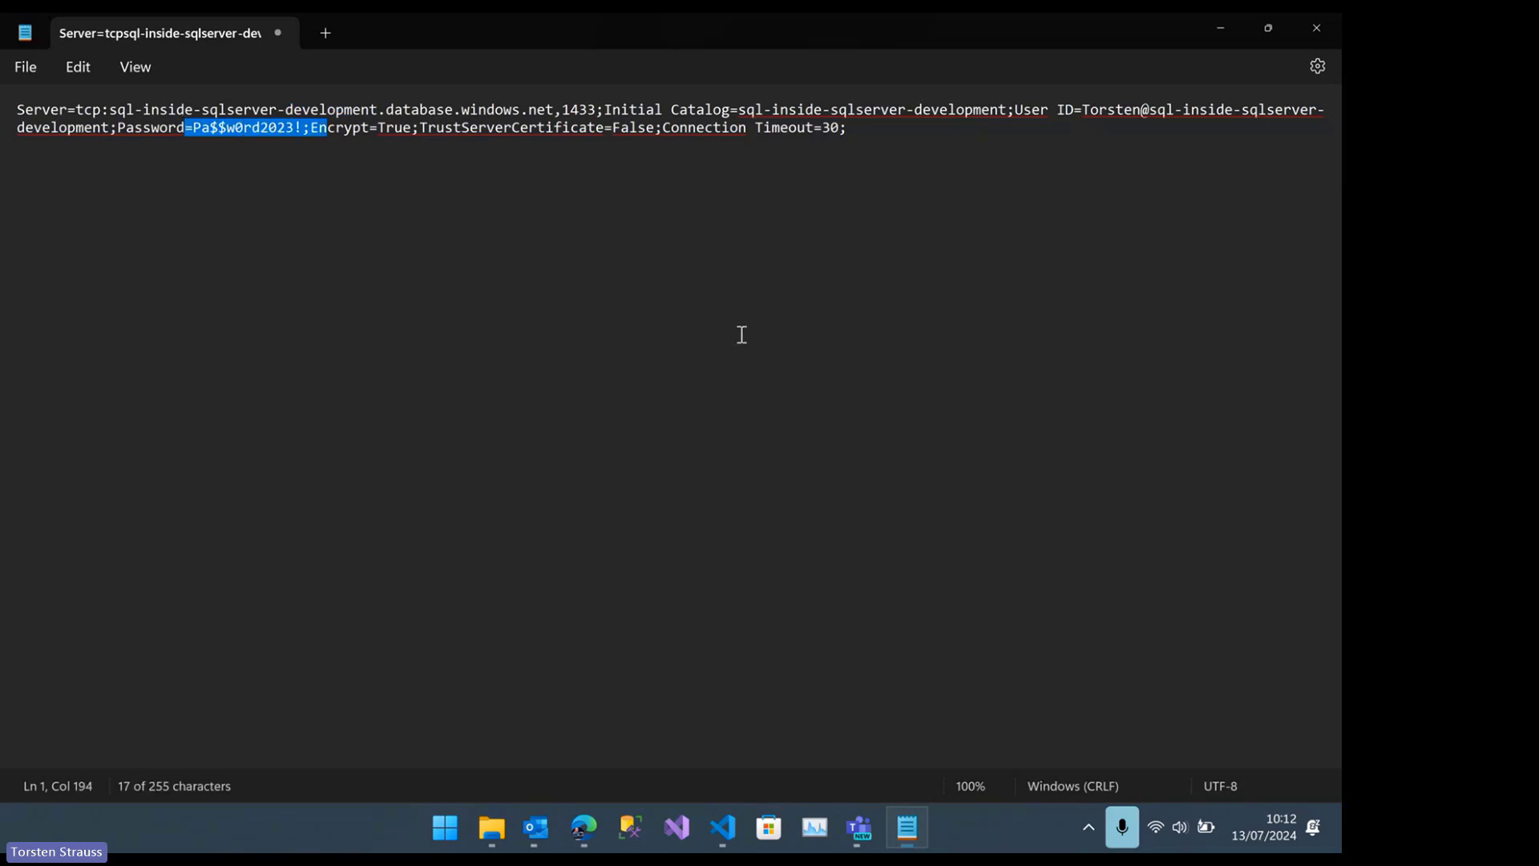
pyautogui.click(1323, 42)
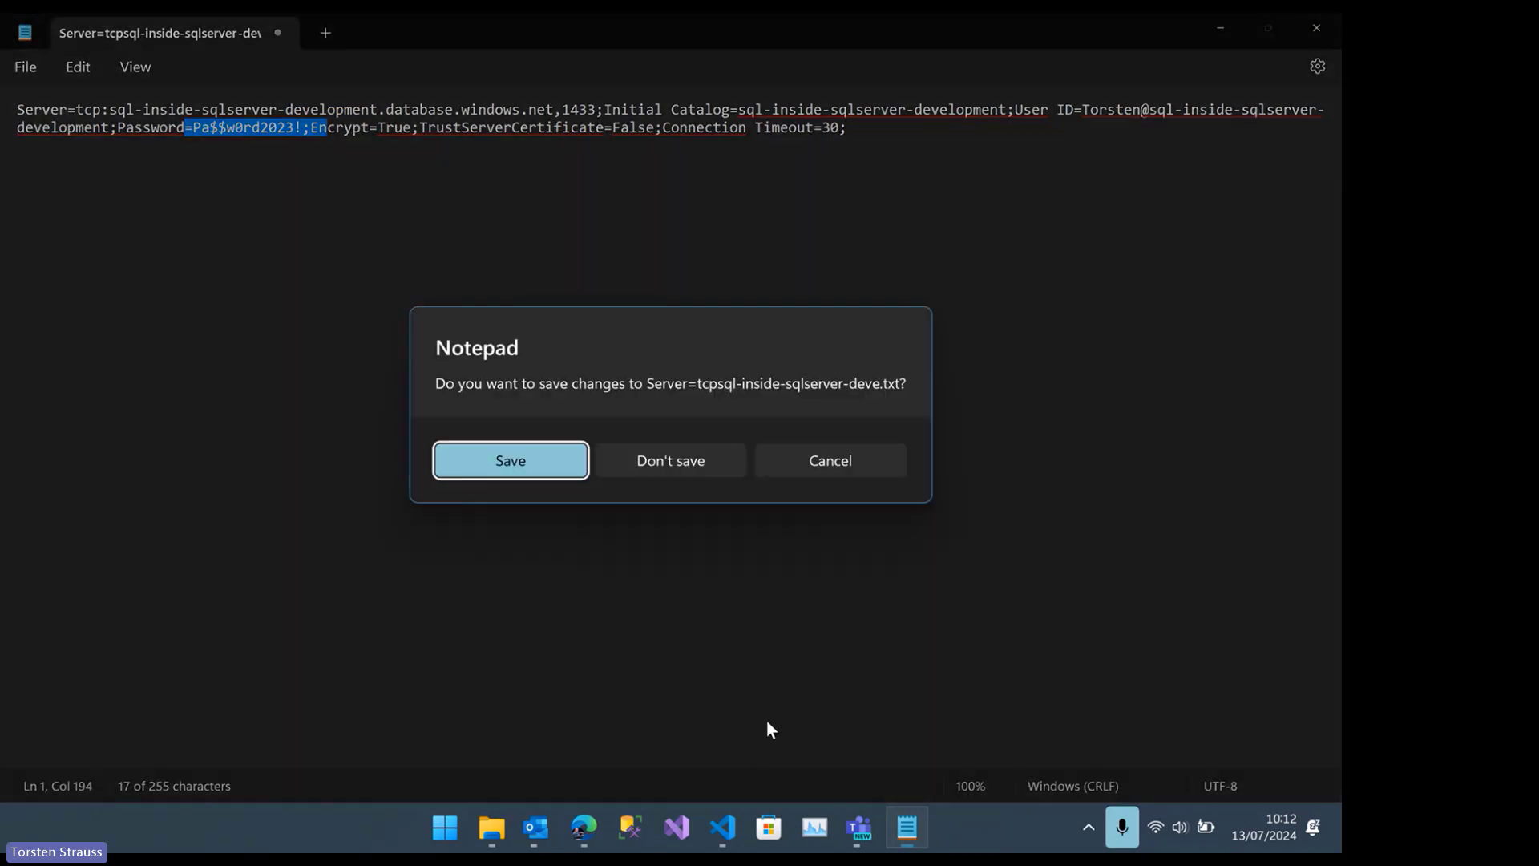
pyautogui.click(661, 460)
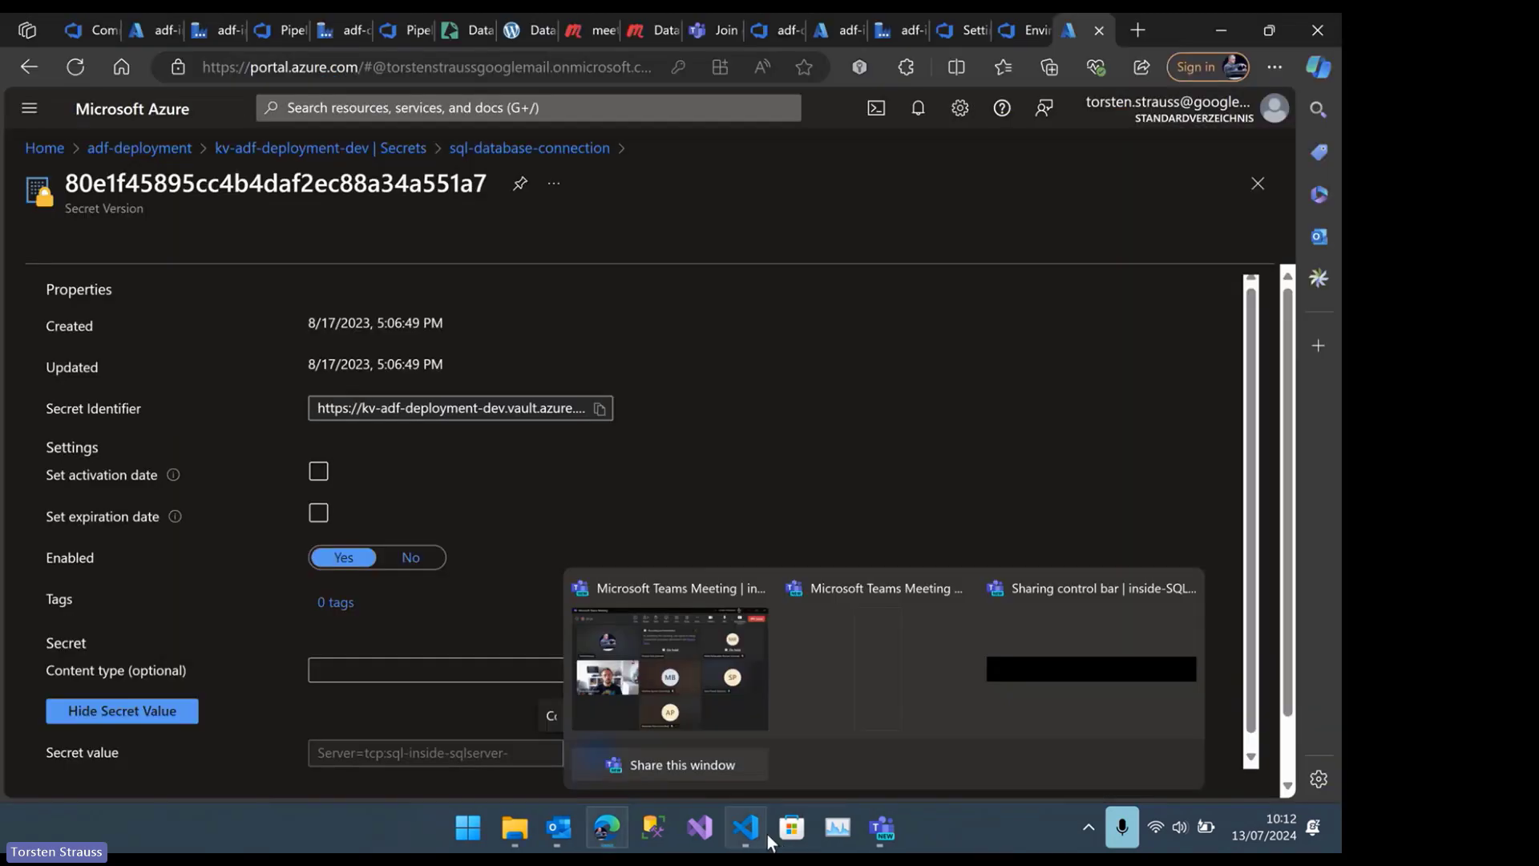
# Switch to VS Code and open the library link in the guide's Key vault library section
pyautogui.moveTo(760, 846)
pyautogui.click(791, 734)
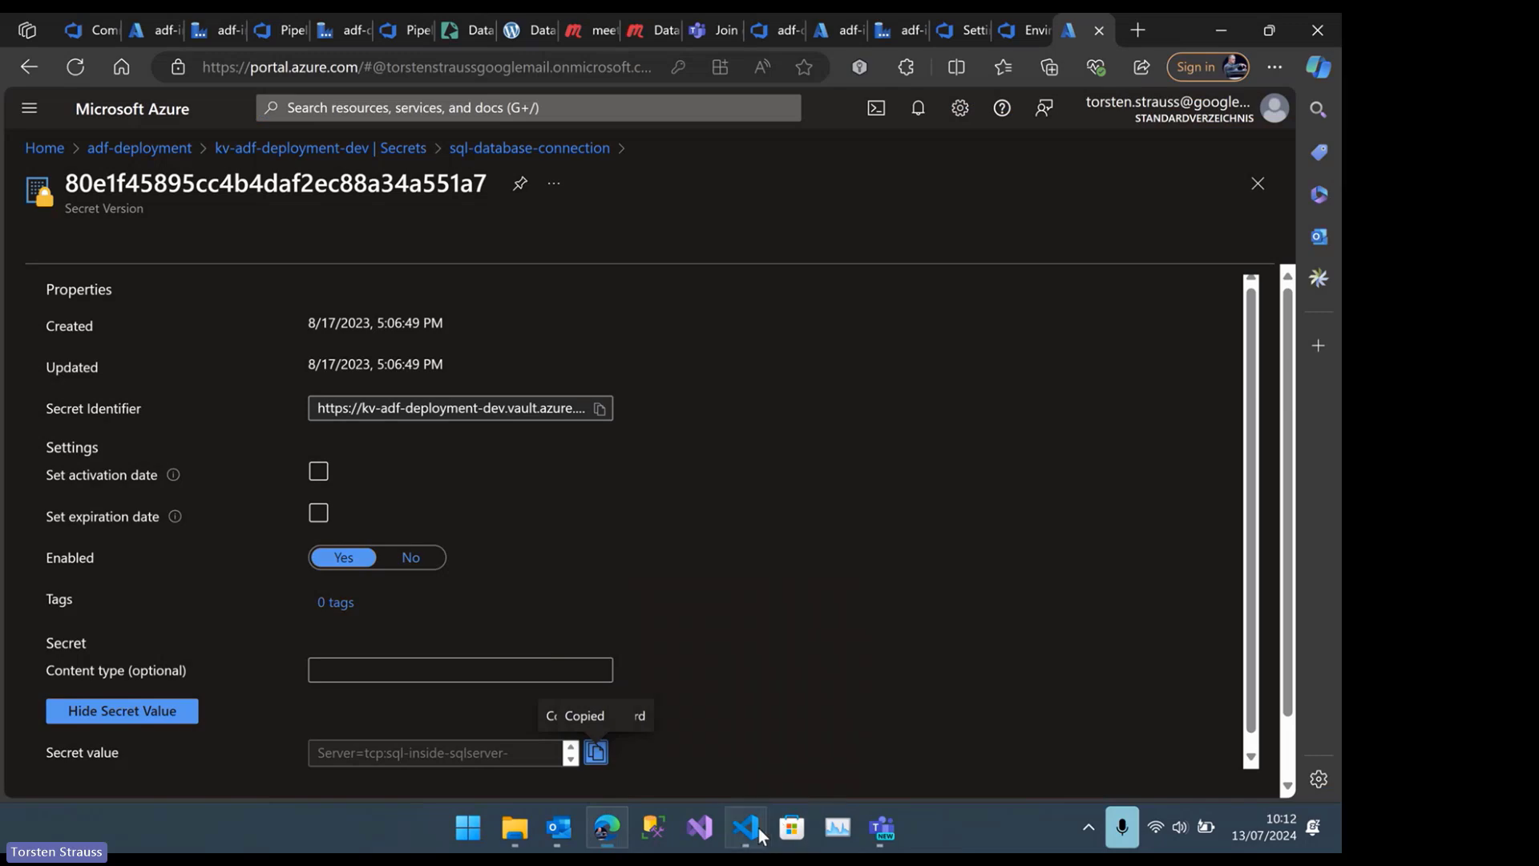
pyautogui.scroll(-2, 239, 520)
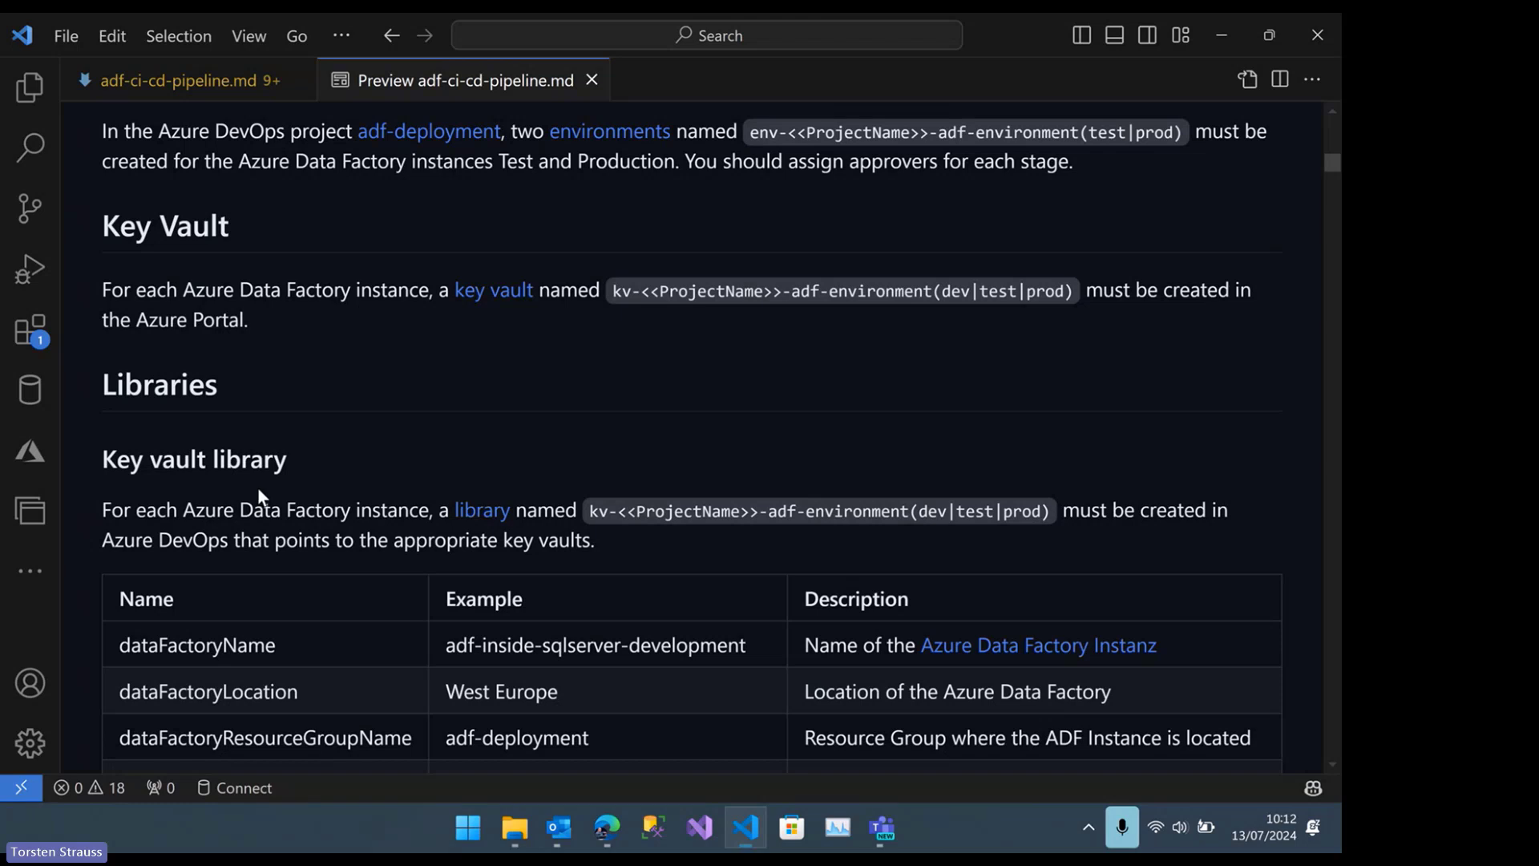
pyautogui.scroll(-1, 494, 489)
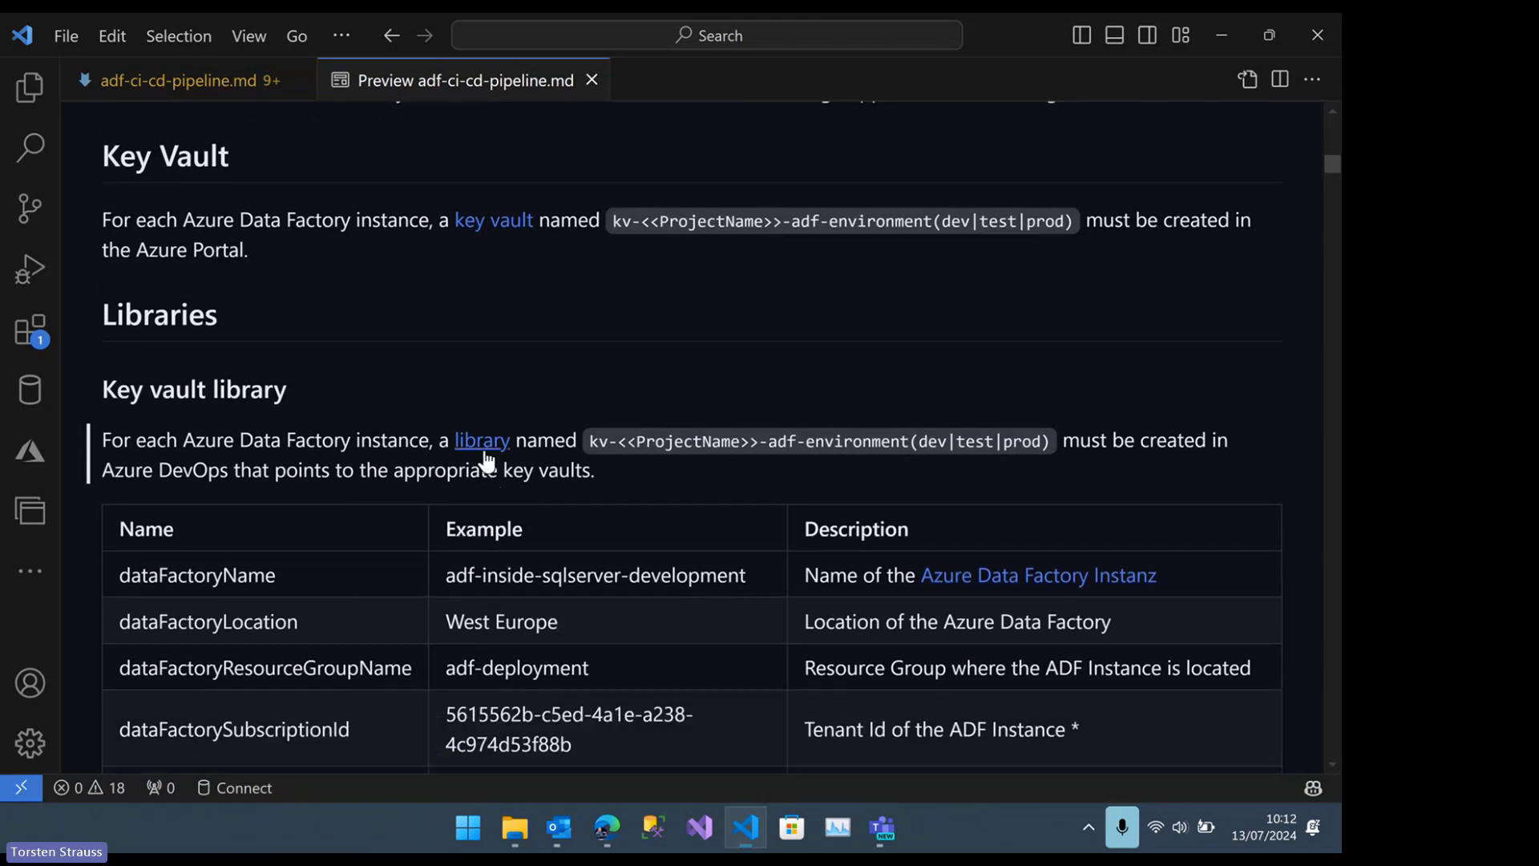
pyautogui.click(483, 446)
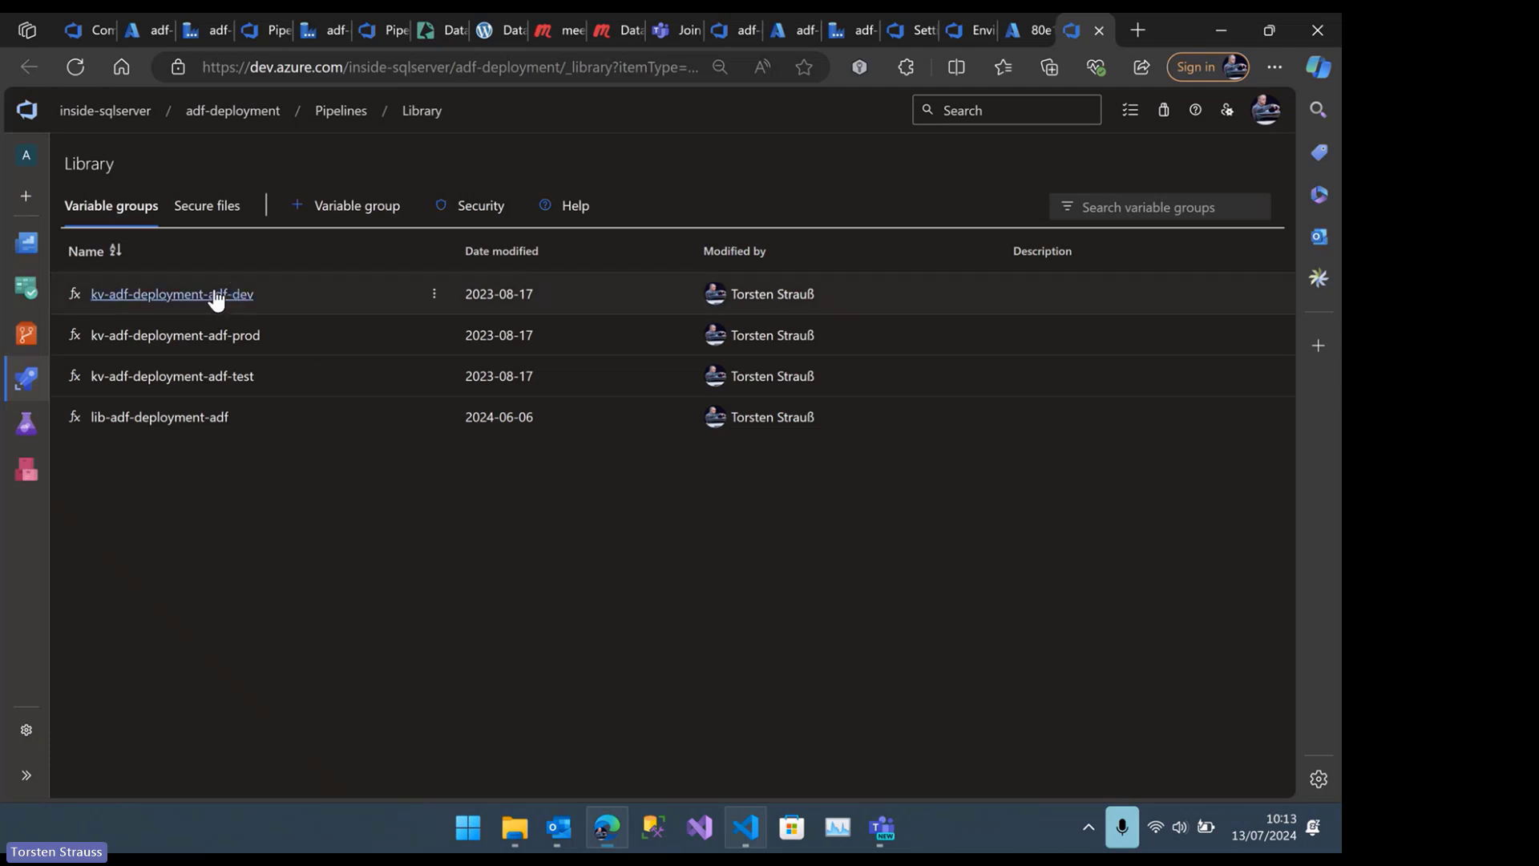
# Examine the kv-adf-deployment-adf-dev variable group and its variables, dismissing the switch to linked Azure key vault secrets without confirming
pyautogui.click(181, 296)
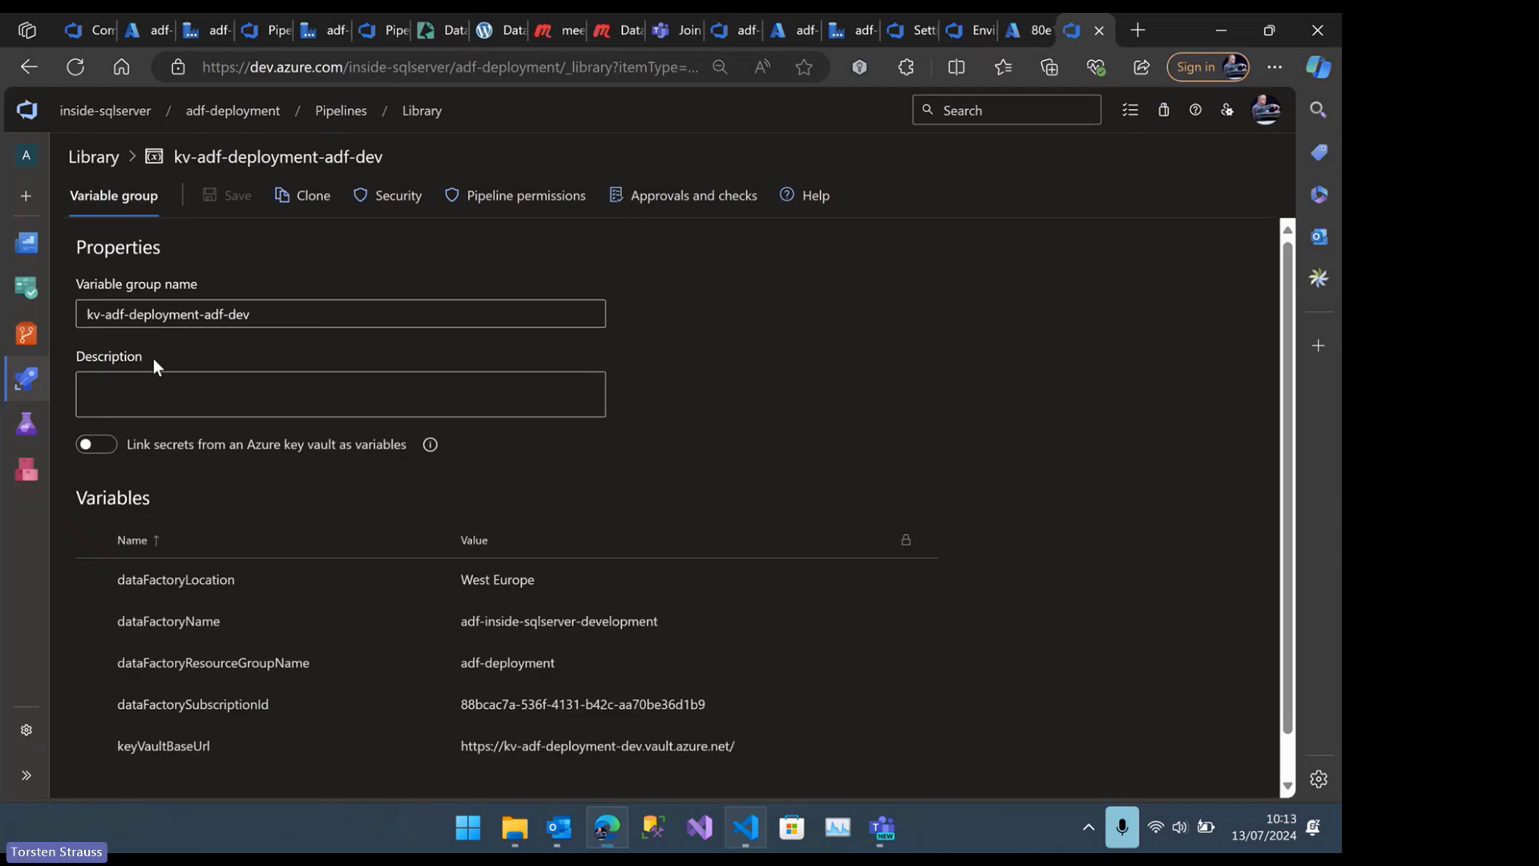
pyautogui.scroll(-1, 264, 401)
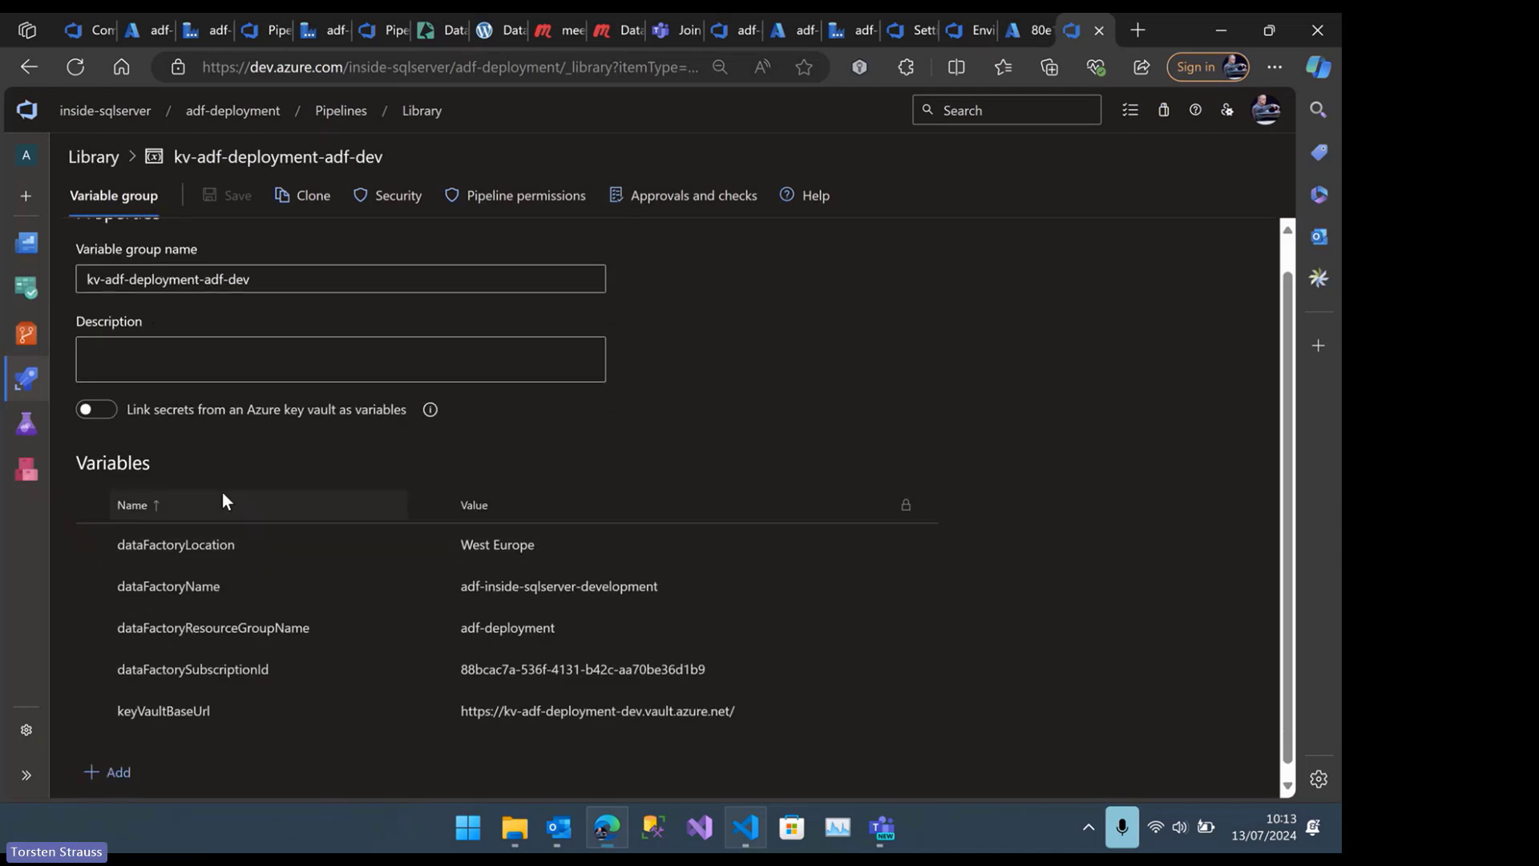
pyautogui.click(98, 409)
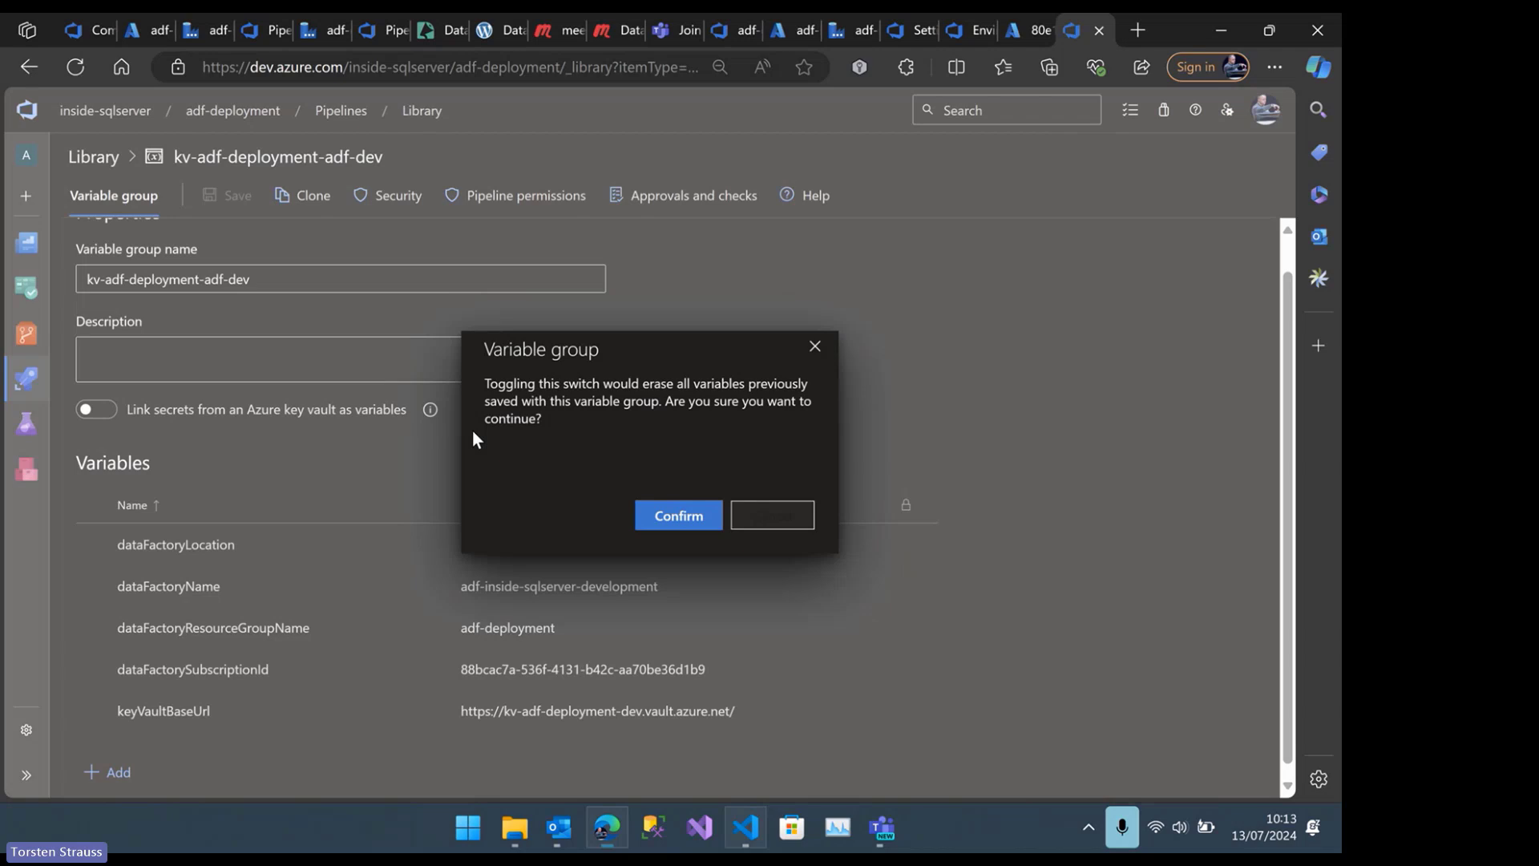
pyautogui.click(816, 346)
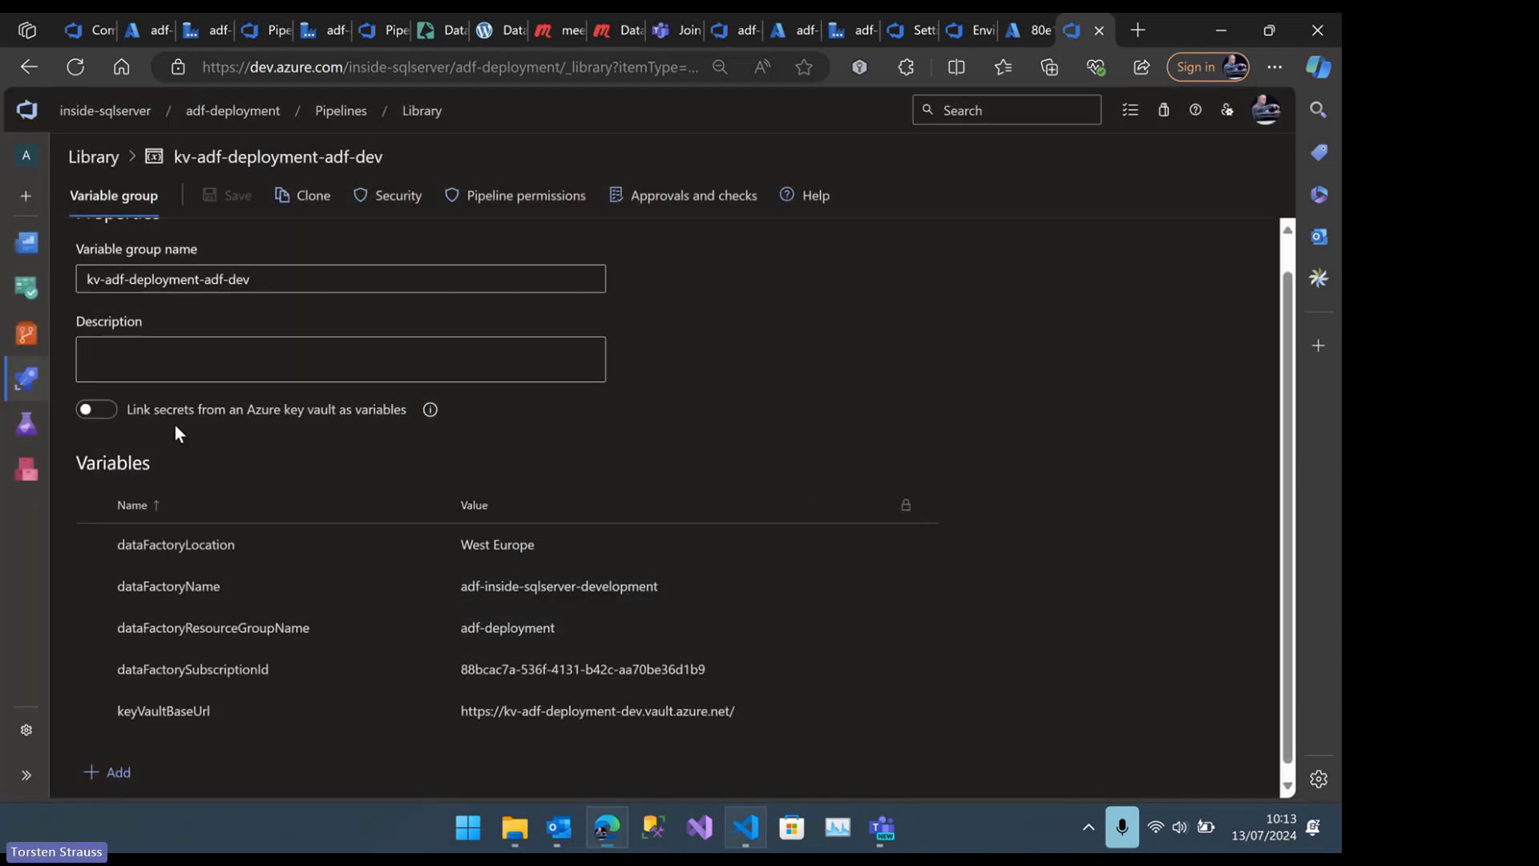
pyautogui.scroll(-1, 241, 481)
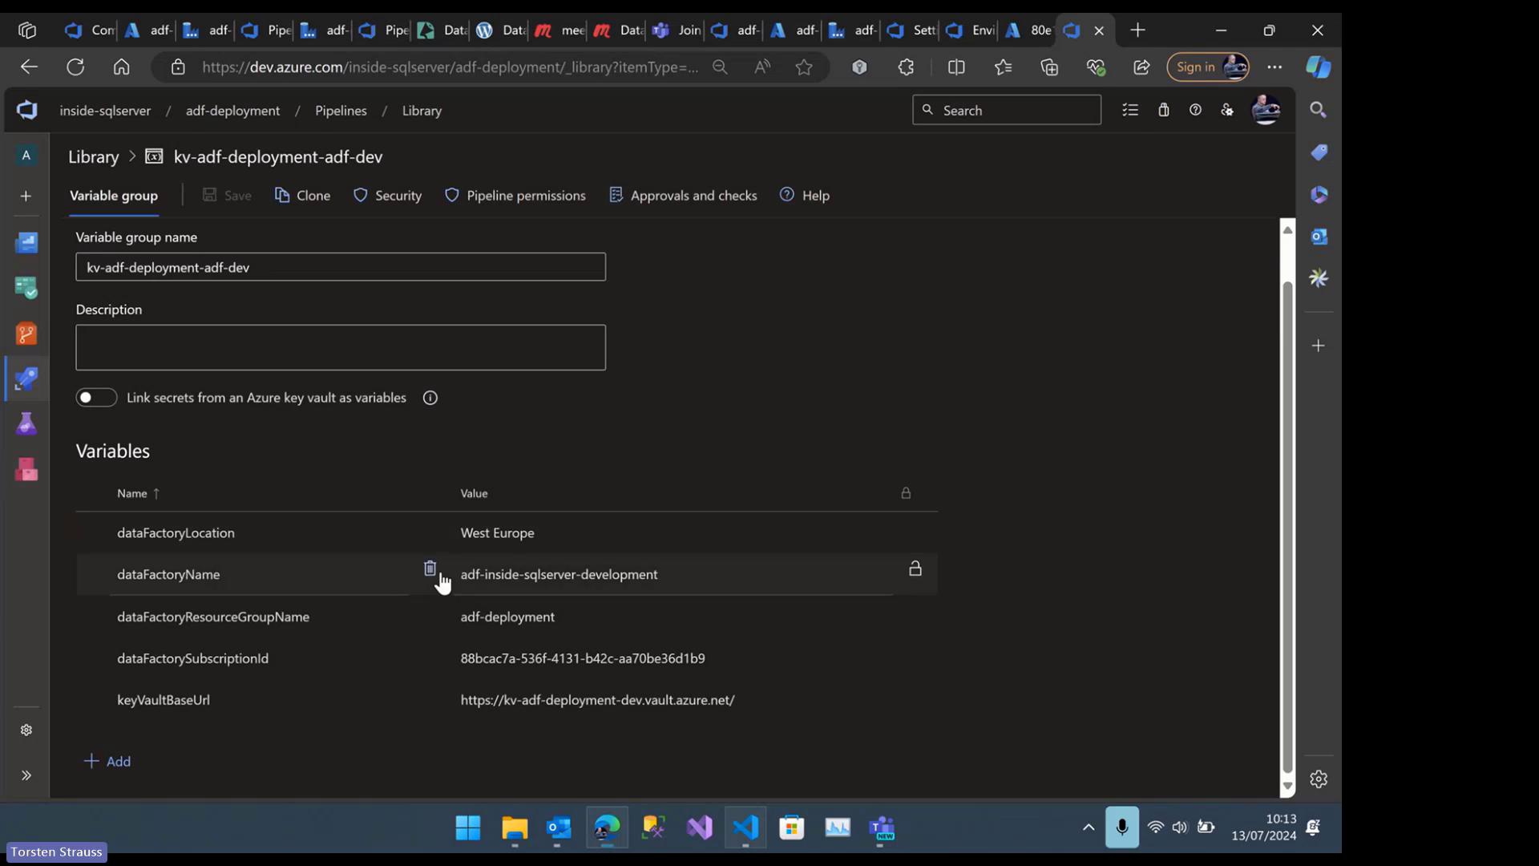
# Examine the dataFactoryLocation, dataFactoryName and dataFactoryResourceGroupName variables, highlighting the dev suffix in the group name and the environment part of the factory name
pyautogui.click(494, 542)
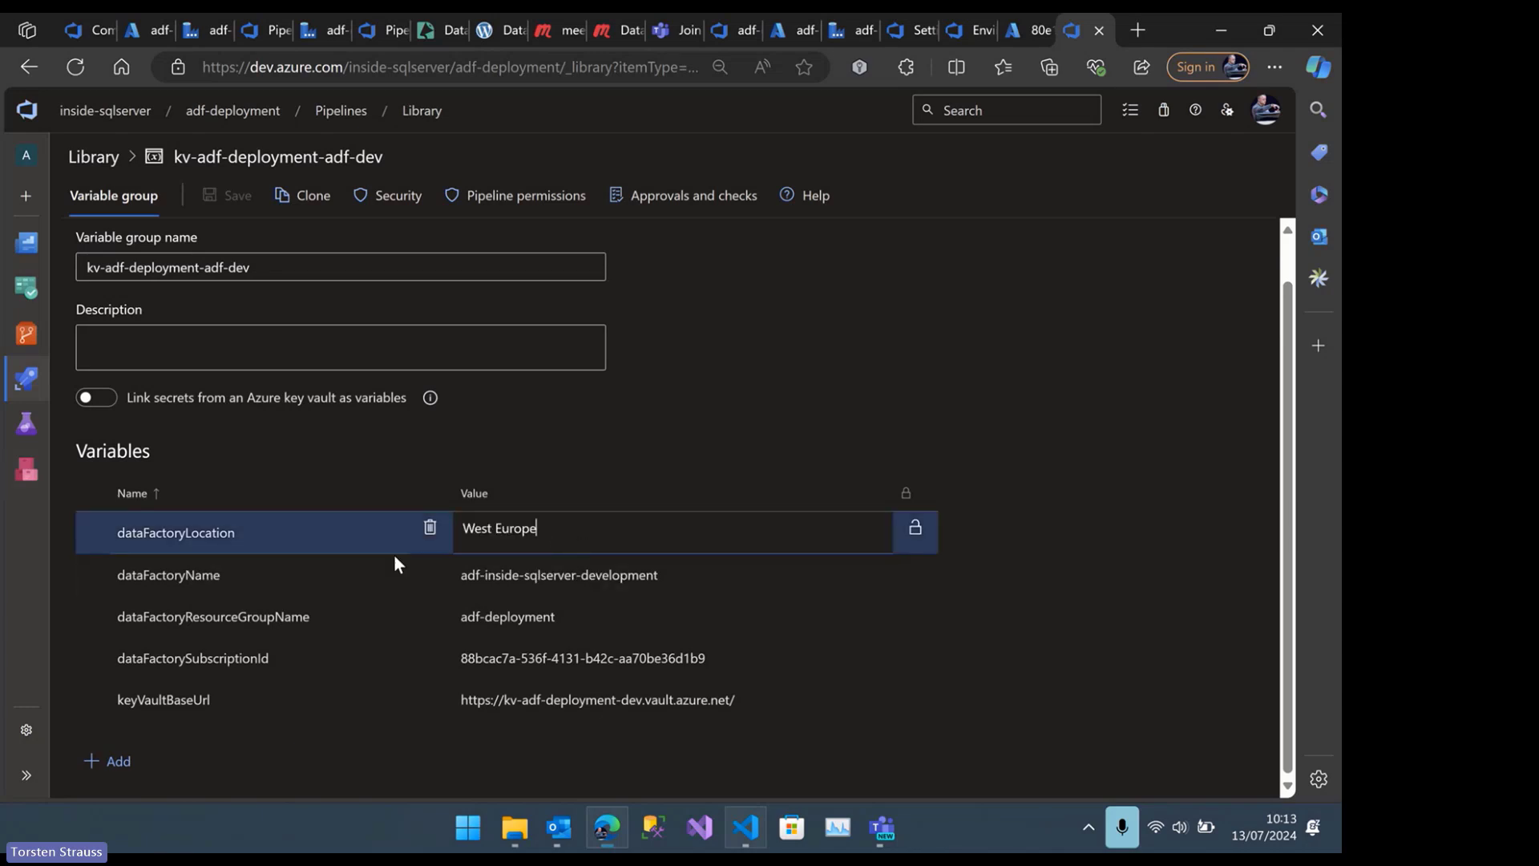
pyautogui.click(358, 161)
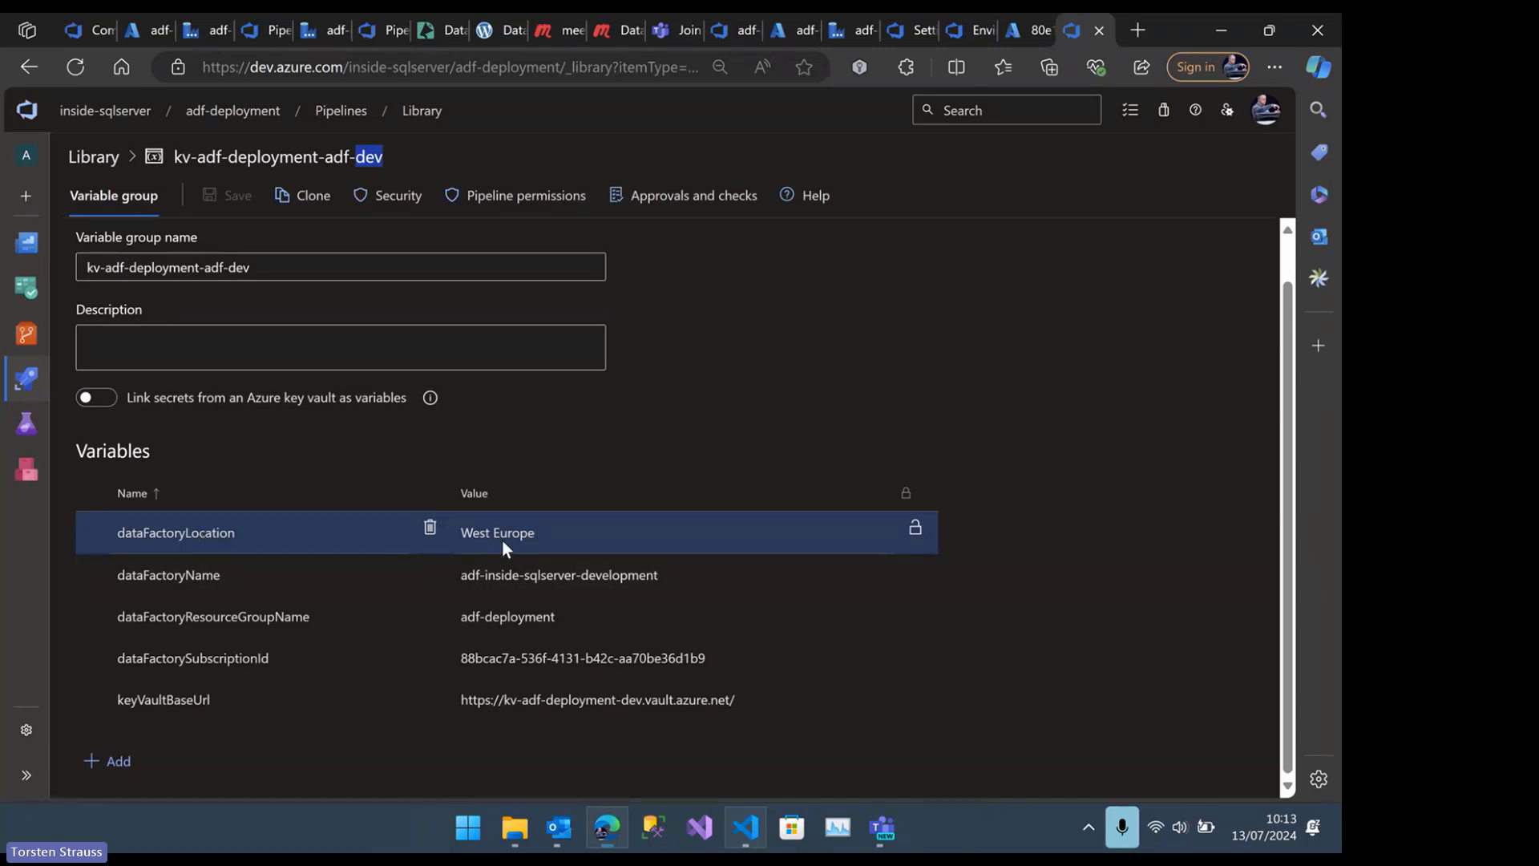
pyautogui.click(277, 575)
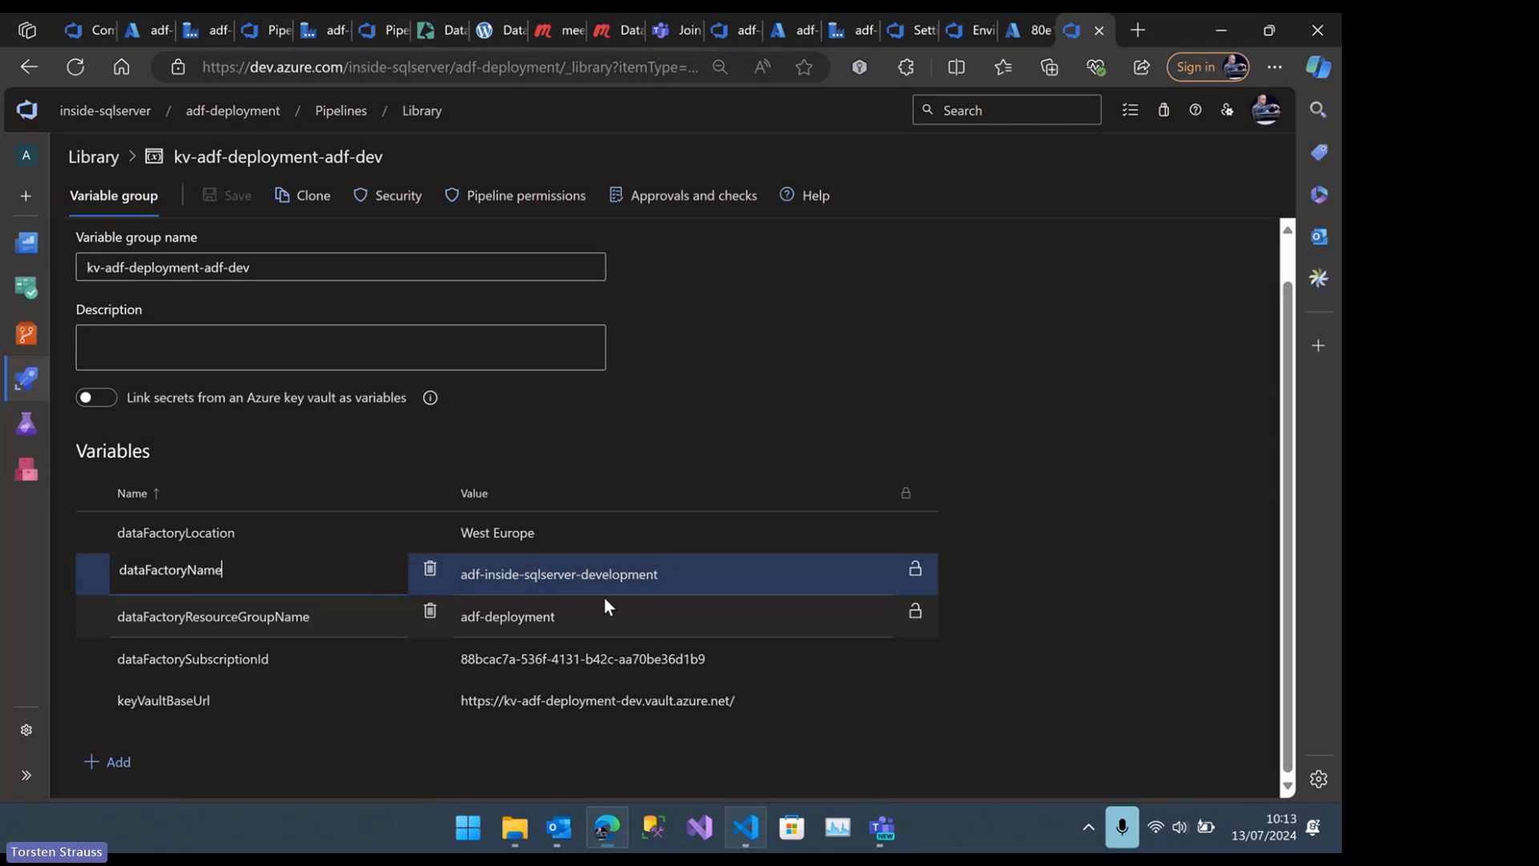
pyautogui.click(604, 572)
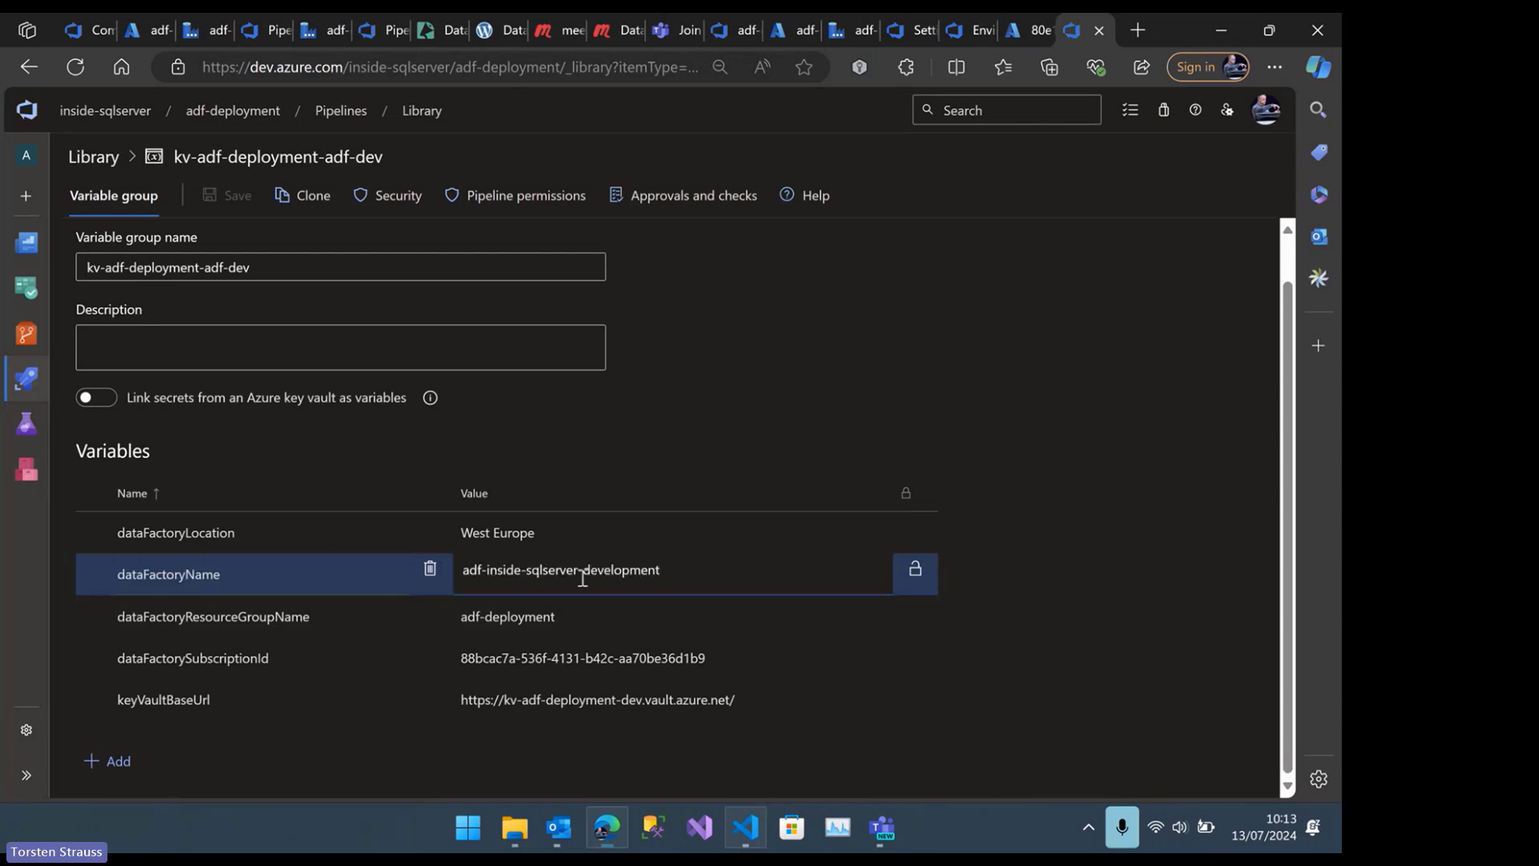
pyautogui.moveTo(589, 572); pyautogui.dragTo(711, 564)
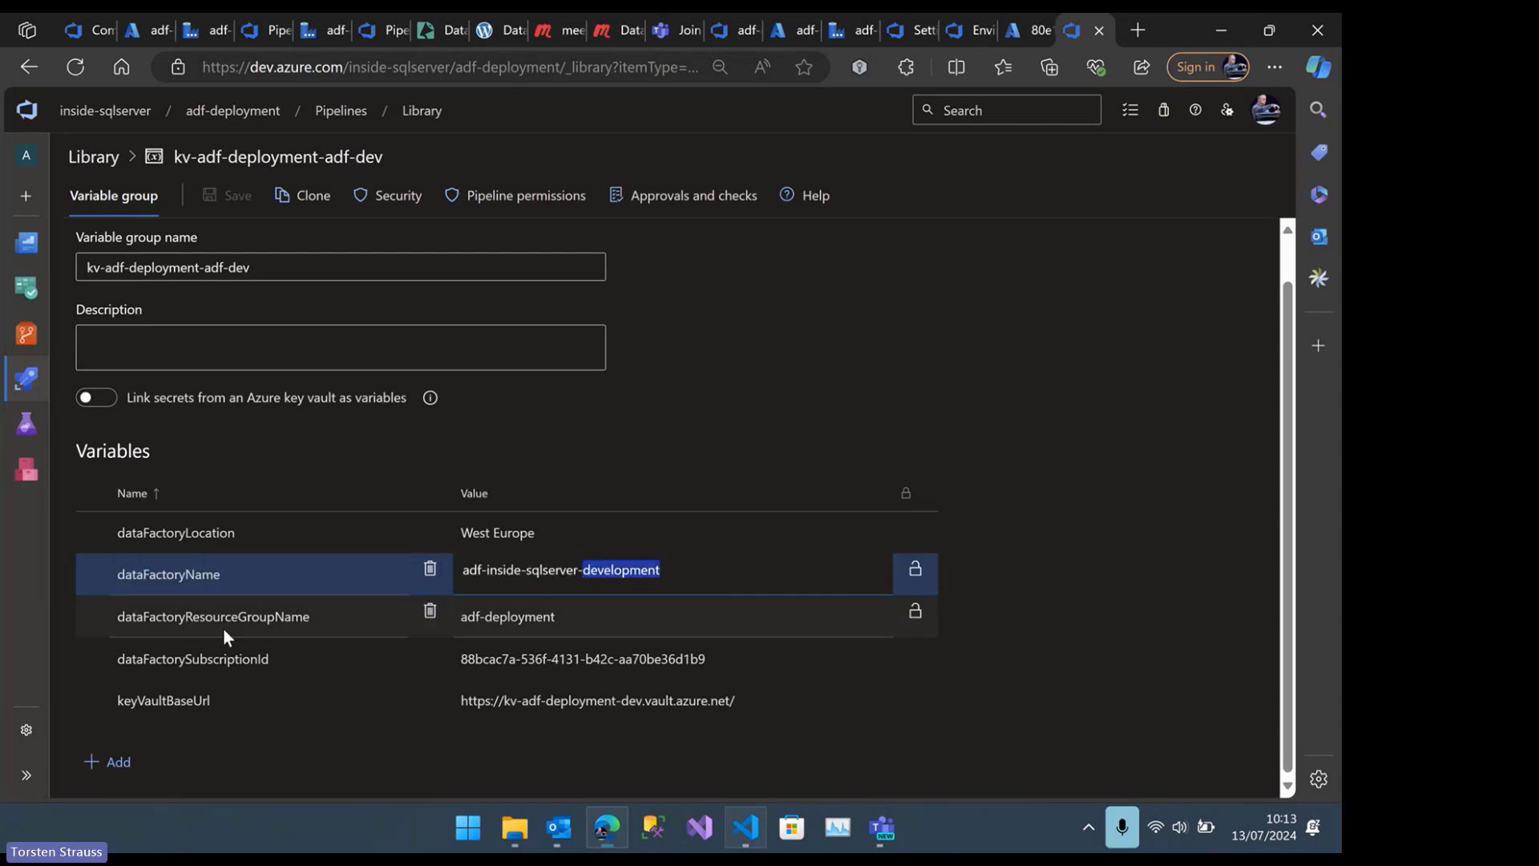
pyautogui.click(264, 634)
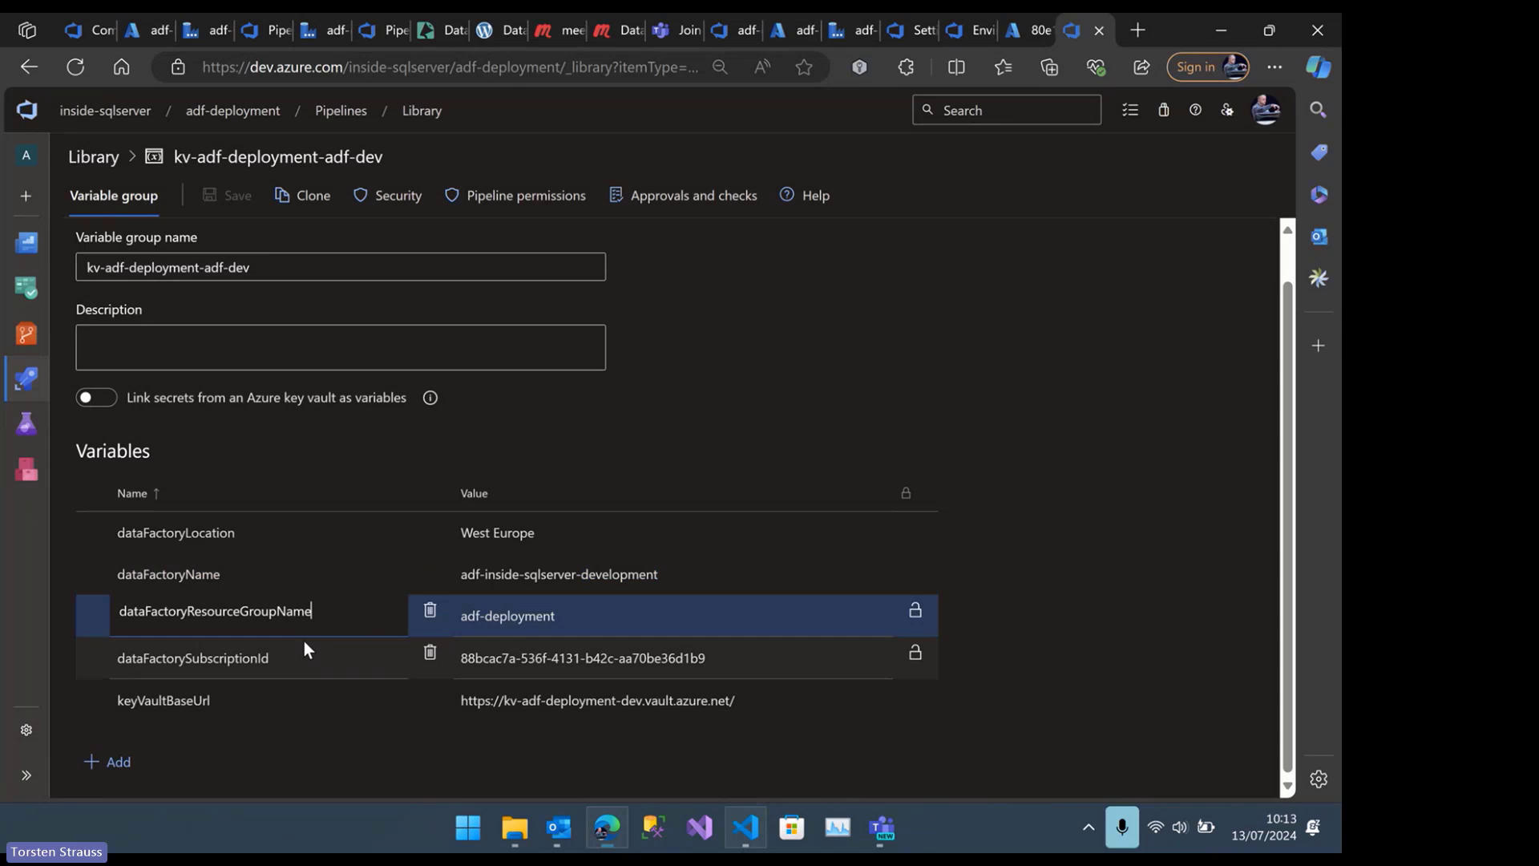
pyautogui.click(546, 614)
pyautogui.moveTo(570, 613); pyautogui.dragTo(461, 612)
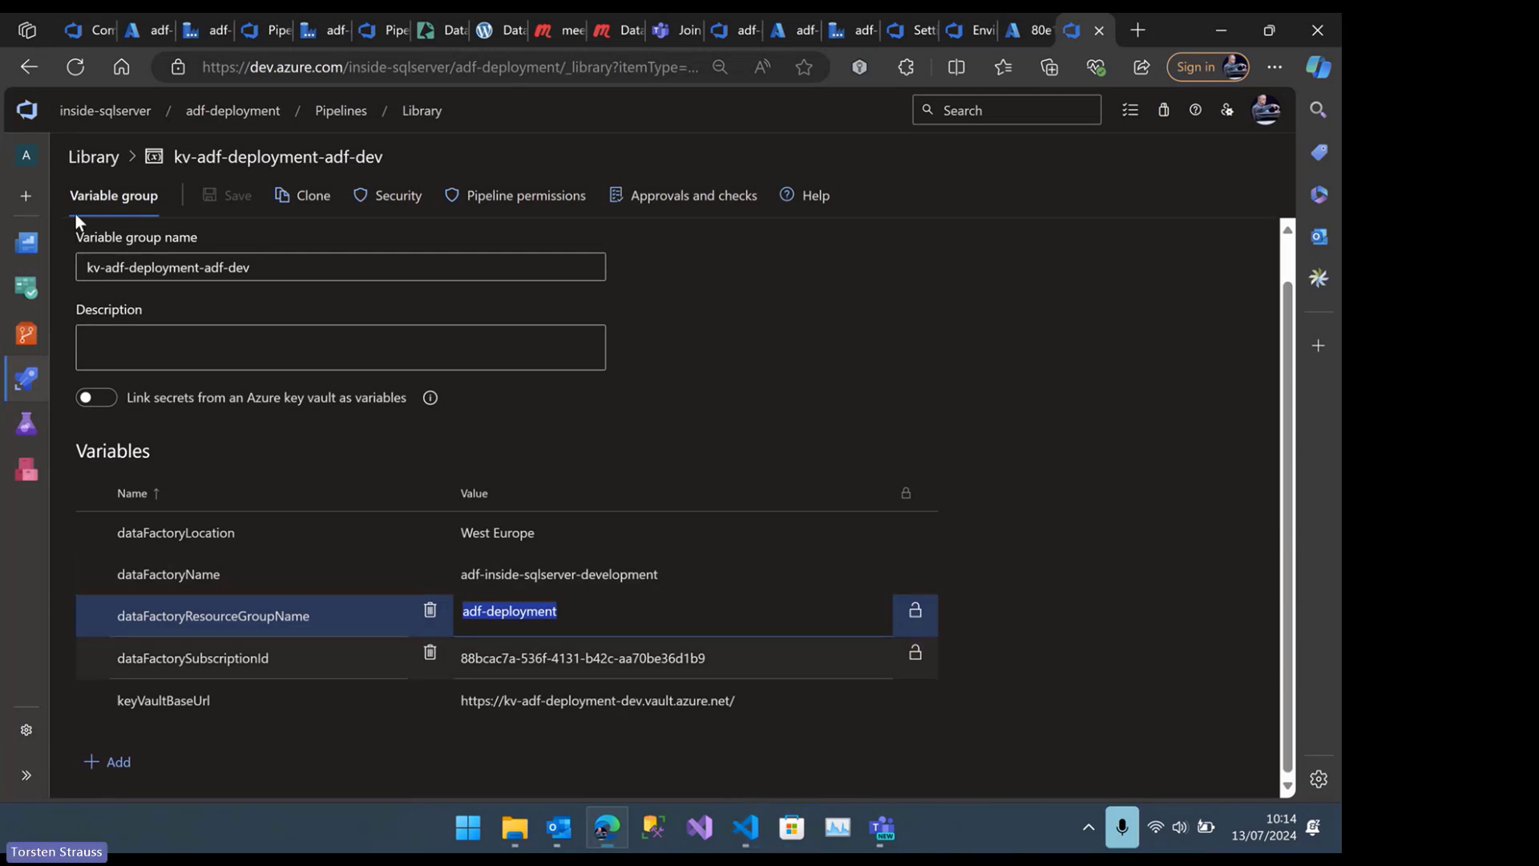
# Return to the library overview, open the lib-adf-deployment-adf variable group, highlight its adf suffix and select the artifactFolder variable
pyautogui.click(19, 73)
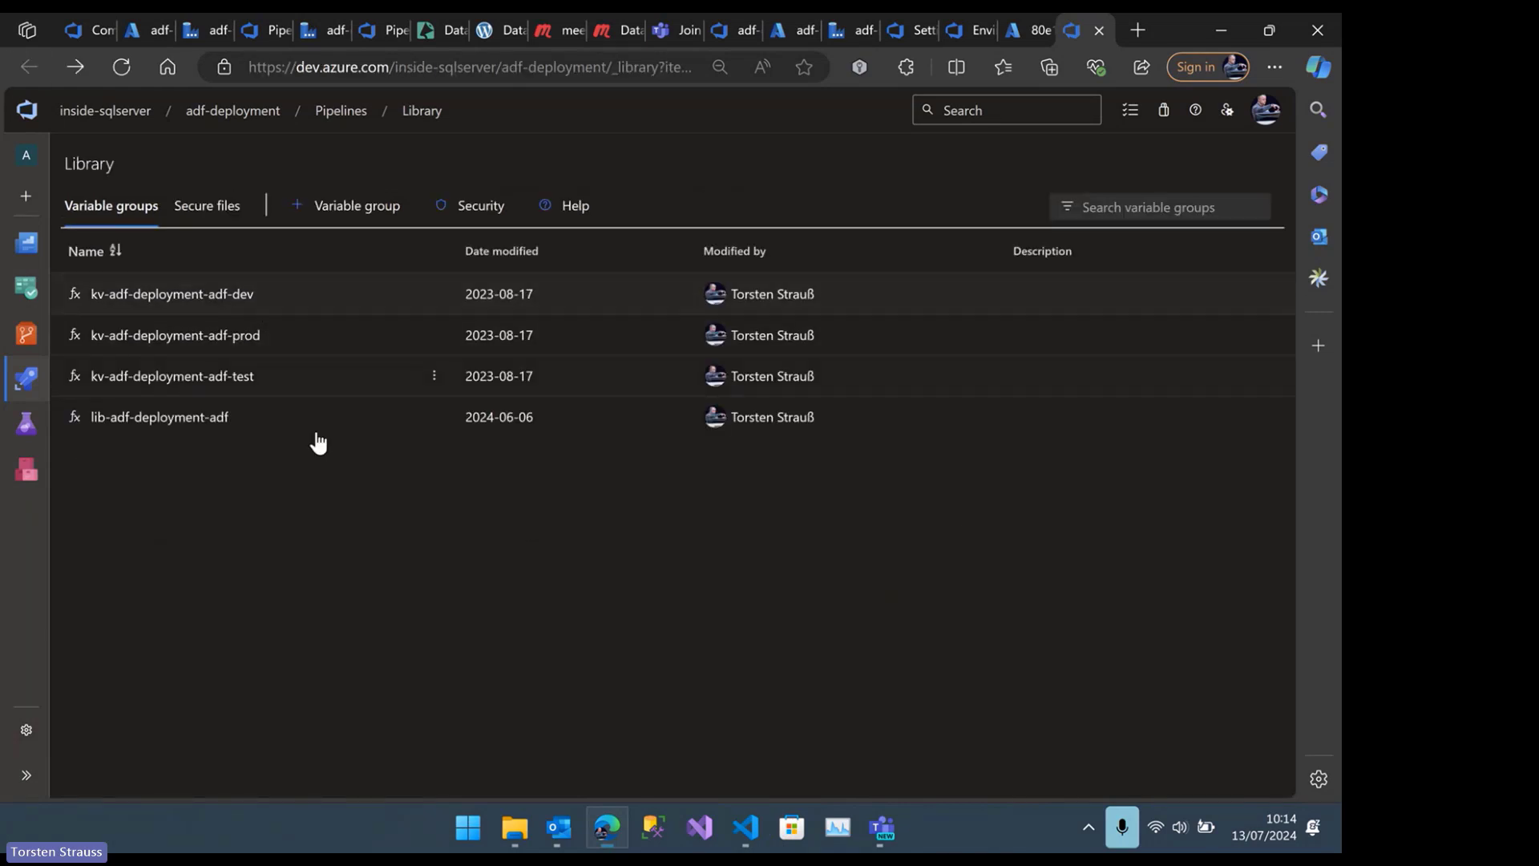
pyautogui.click(199, 418)
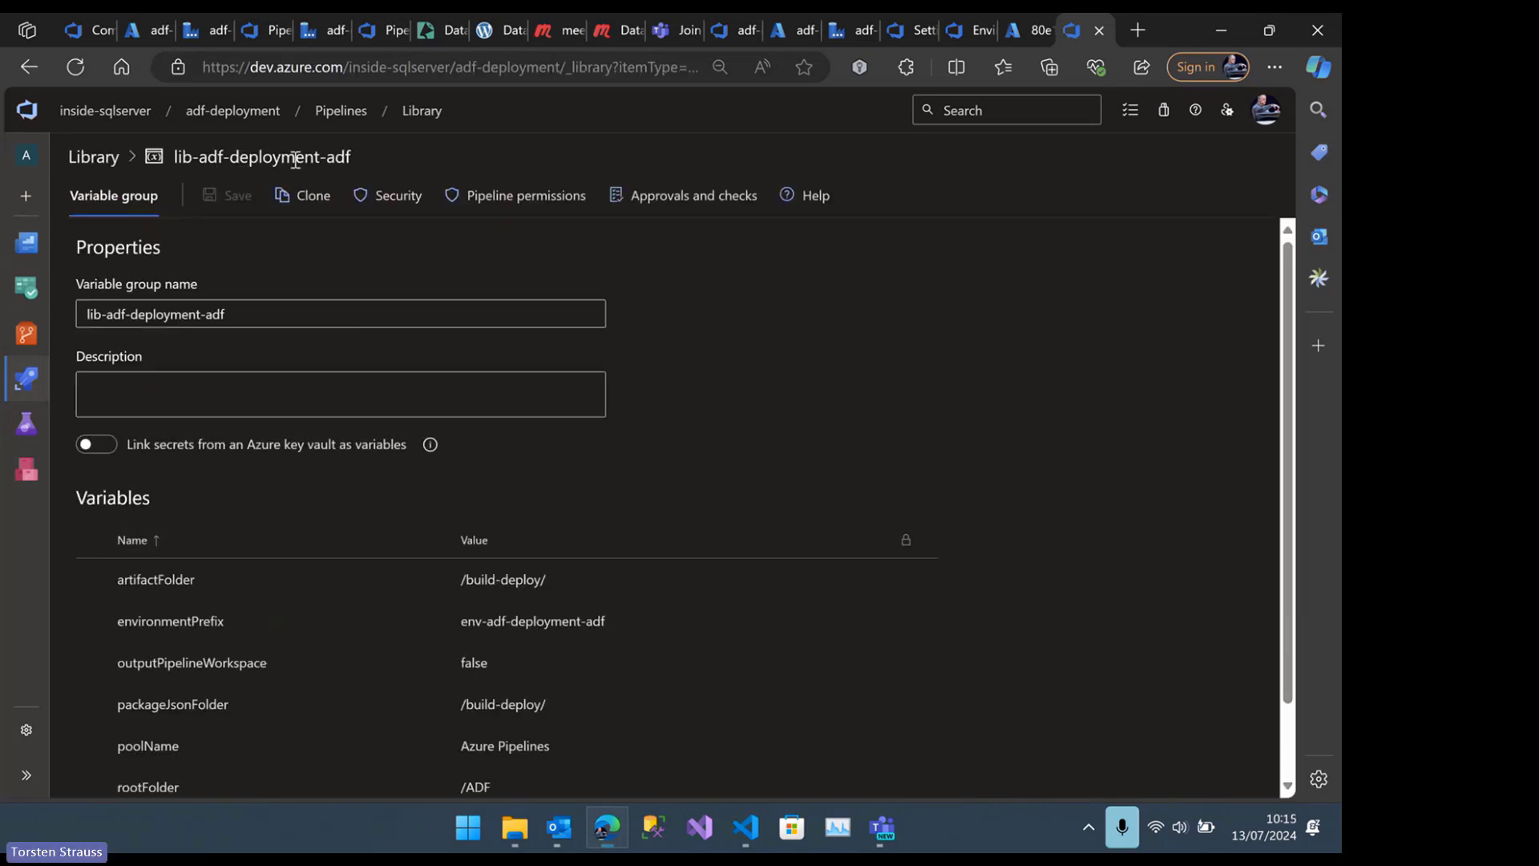
pyautogui.moveTo(325, 158); pyautogui.dragTo(353, 158)
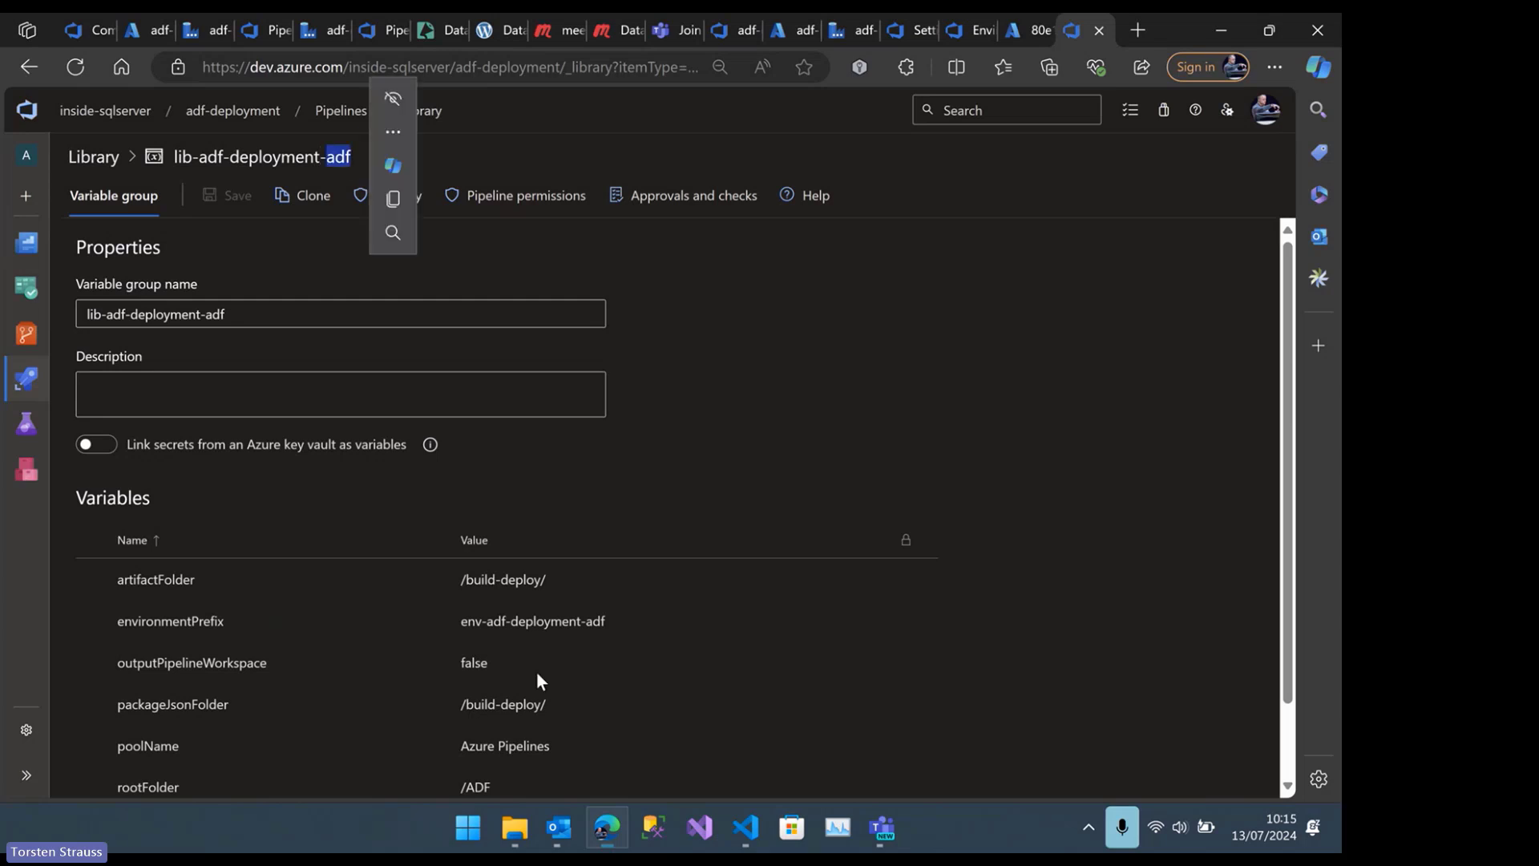
pyautogui.scroll(-2, 588, 709)
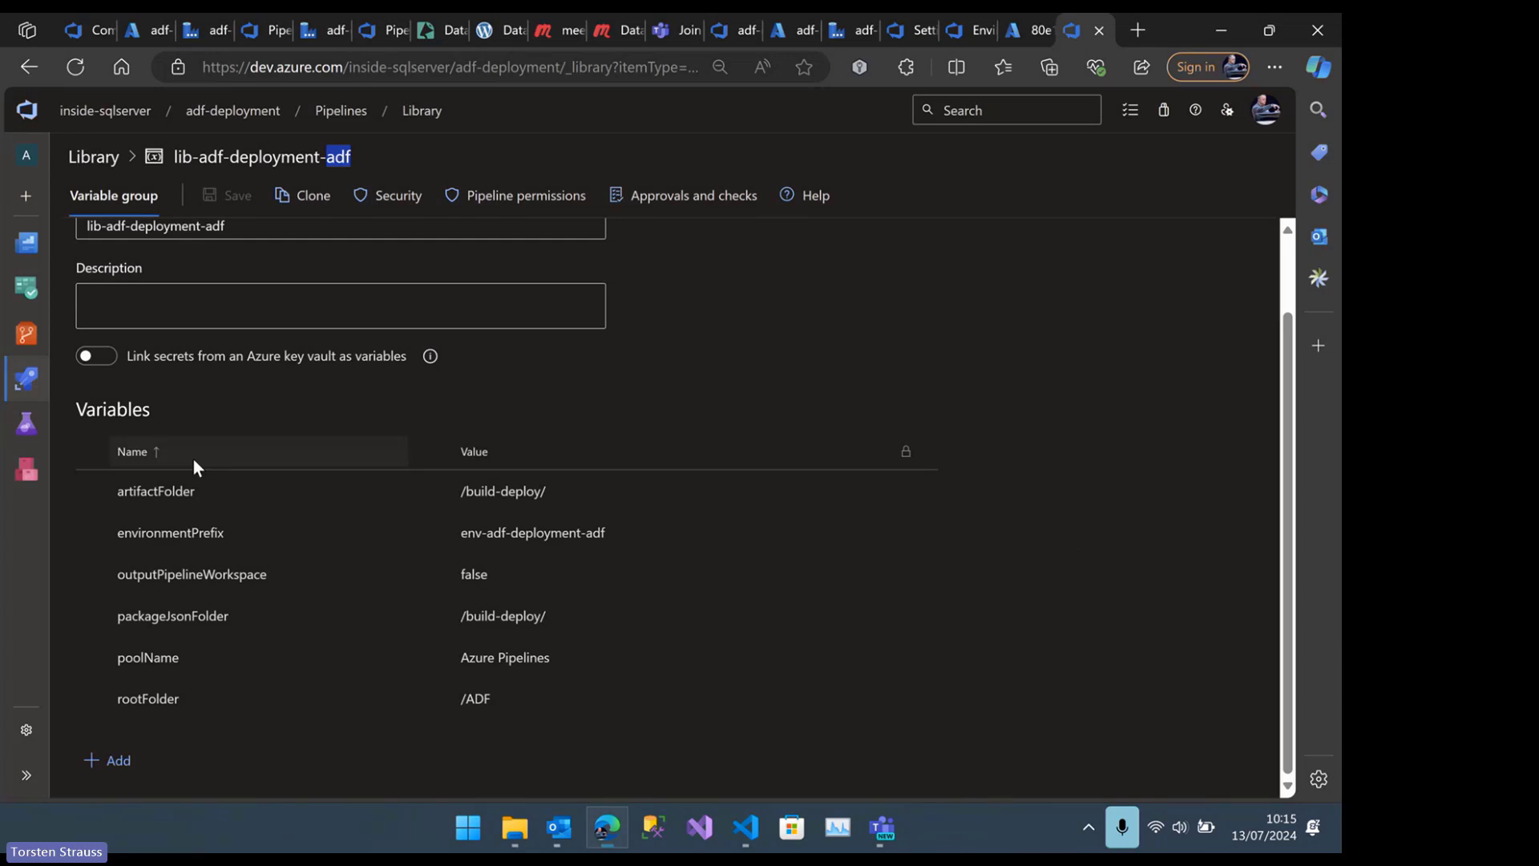
pyautogui.click(186, 489)
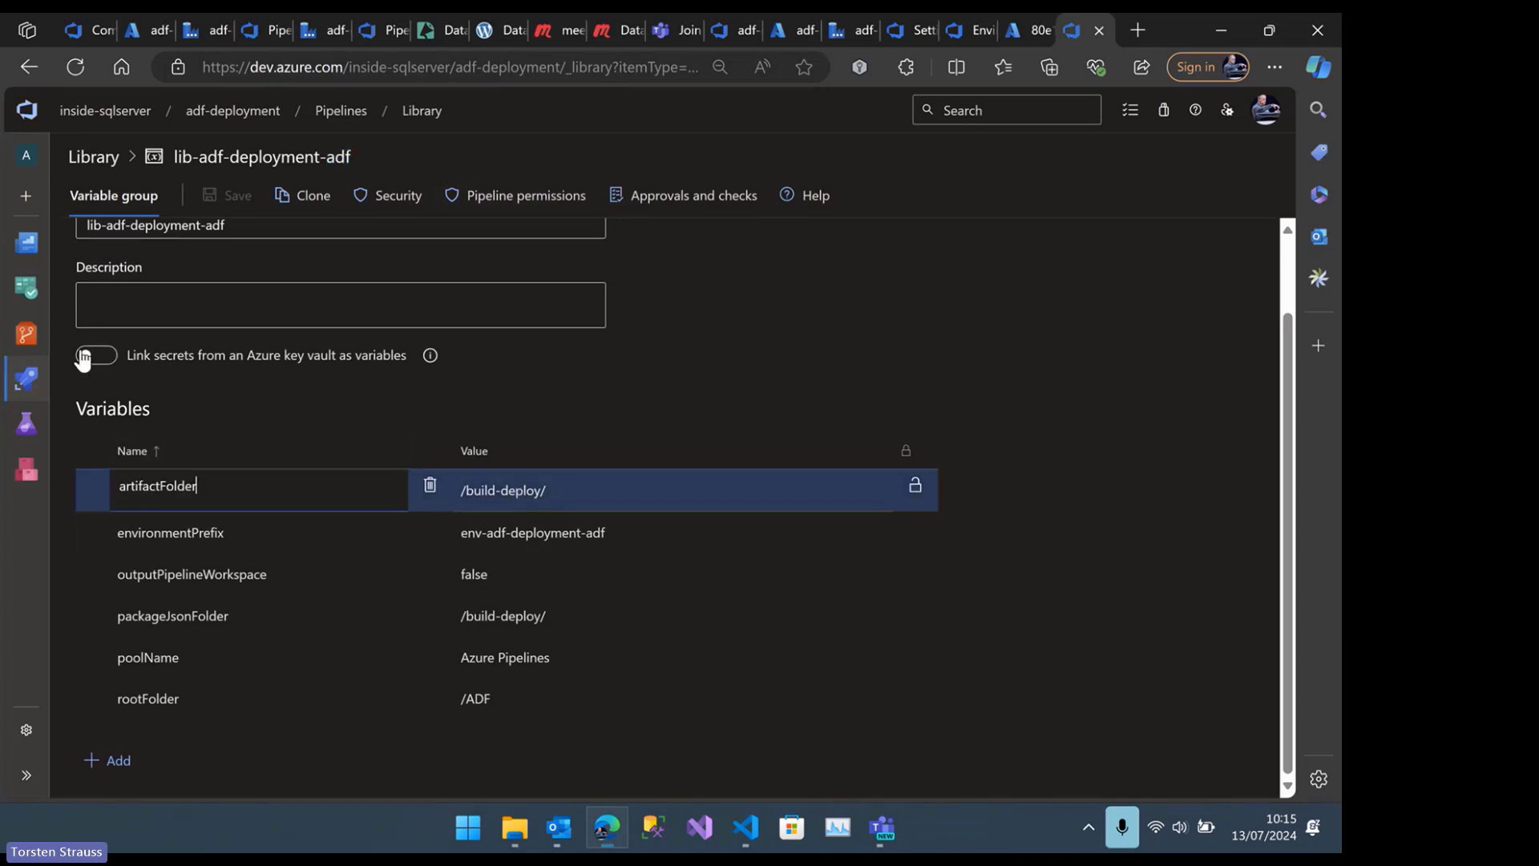
# Open the adf-deployment repository files in a new browser tab and show the contents of the ADF/build-deploy folder that artifactFolder refers to
pyautogui.moveTo(26, 333)
pyautogui.rightClick(115, 377)
pyautogui.click(184, 388)
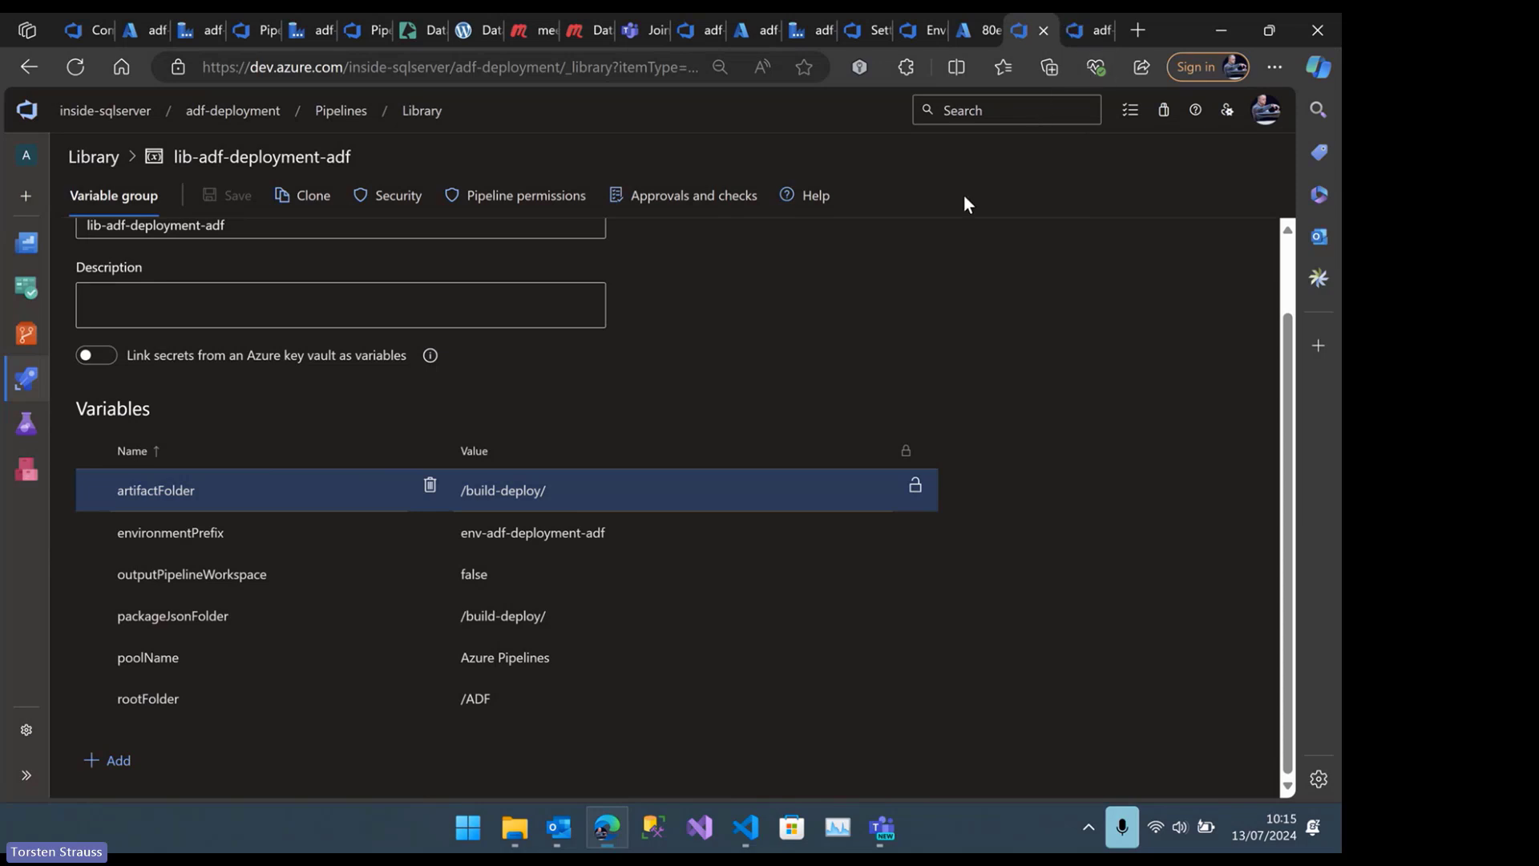
pyautogui.click(1090, 29)
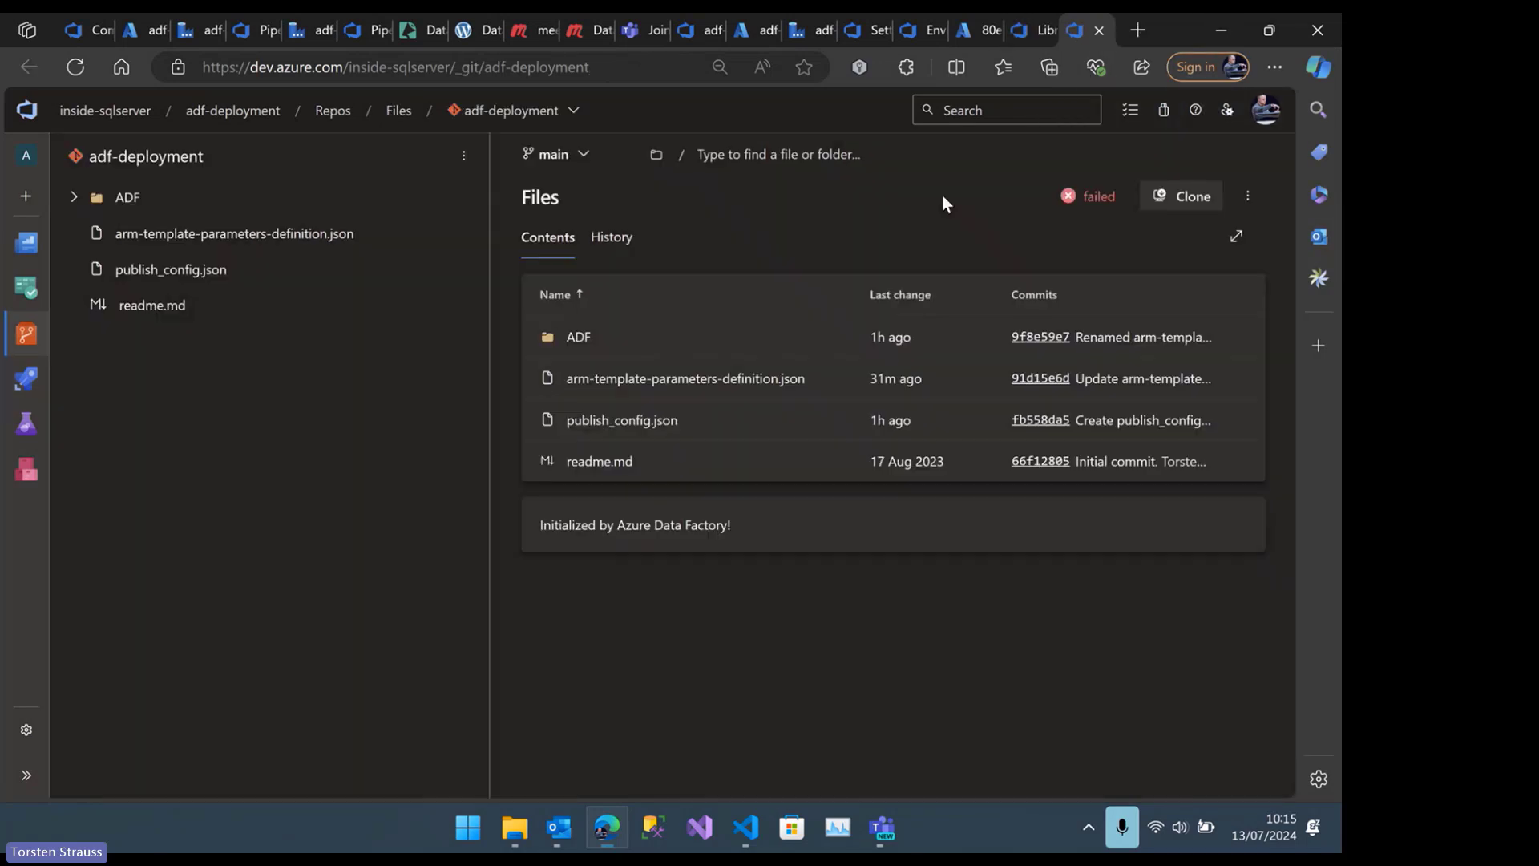
pyautogui.click(84, 199)
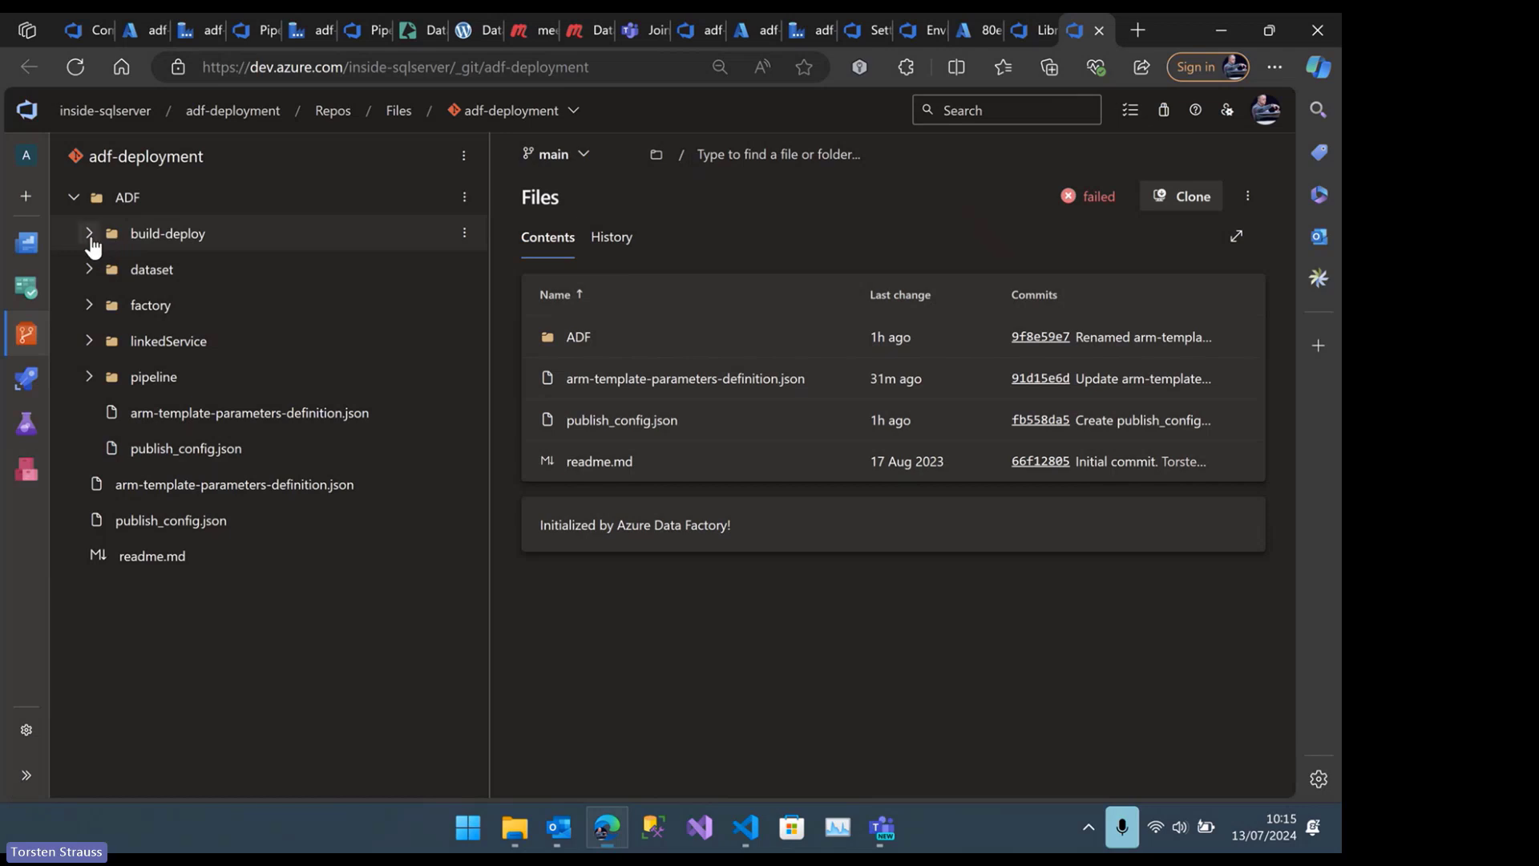
pyautogui.click(1030, 30)
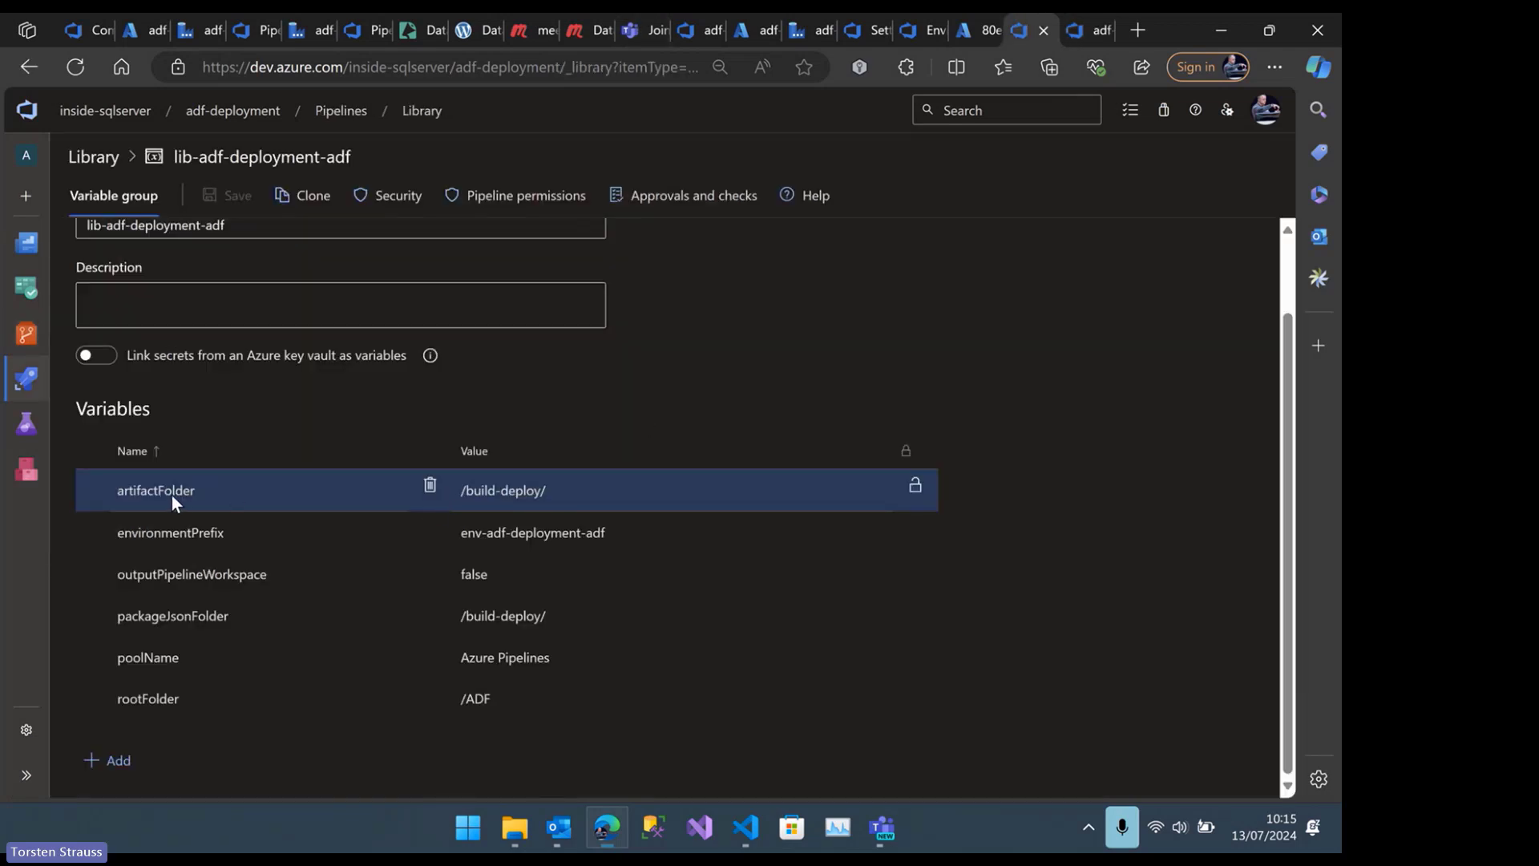
pyautogui.click(1092, 30)
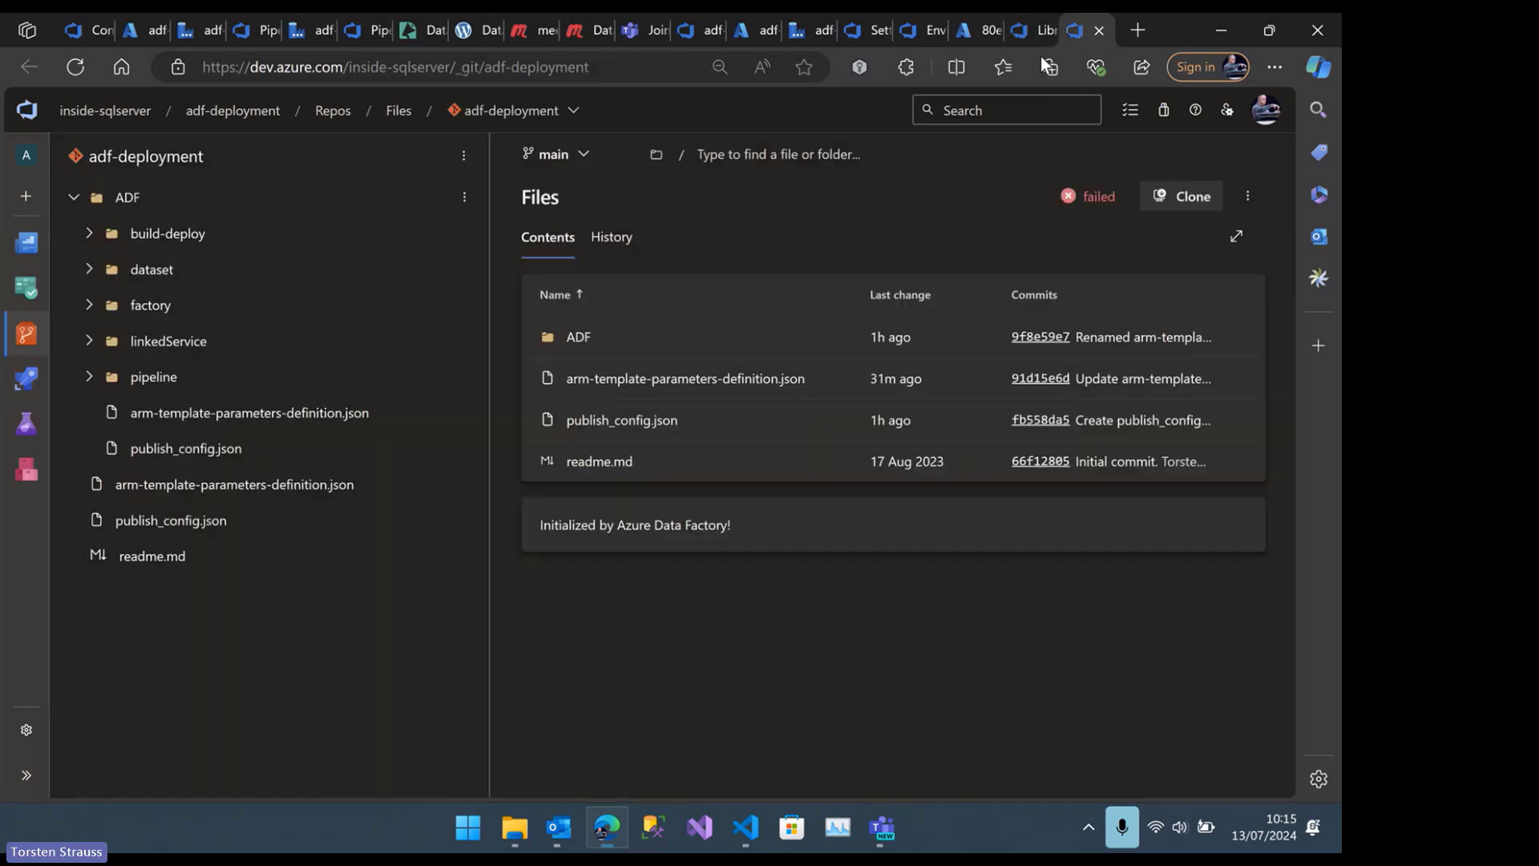
pyautogui.click(160, 234)
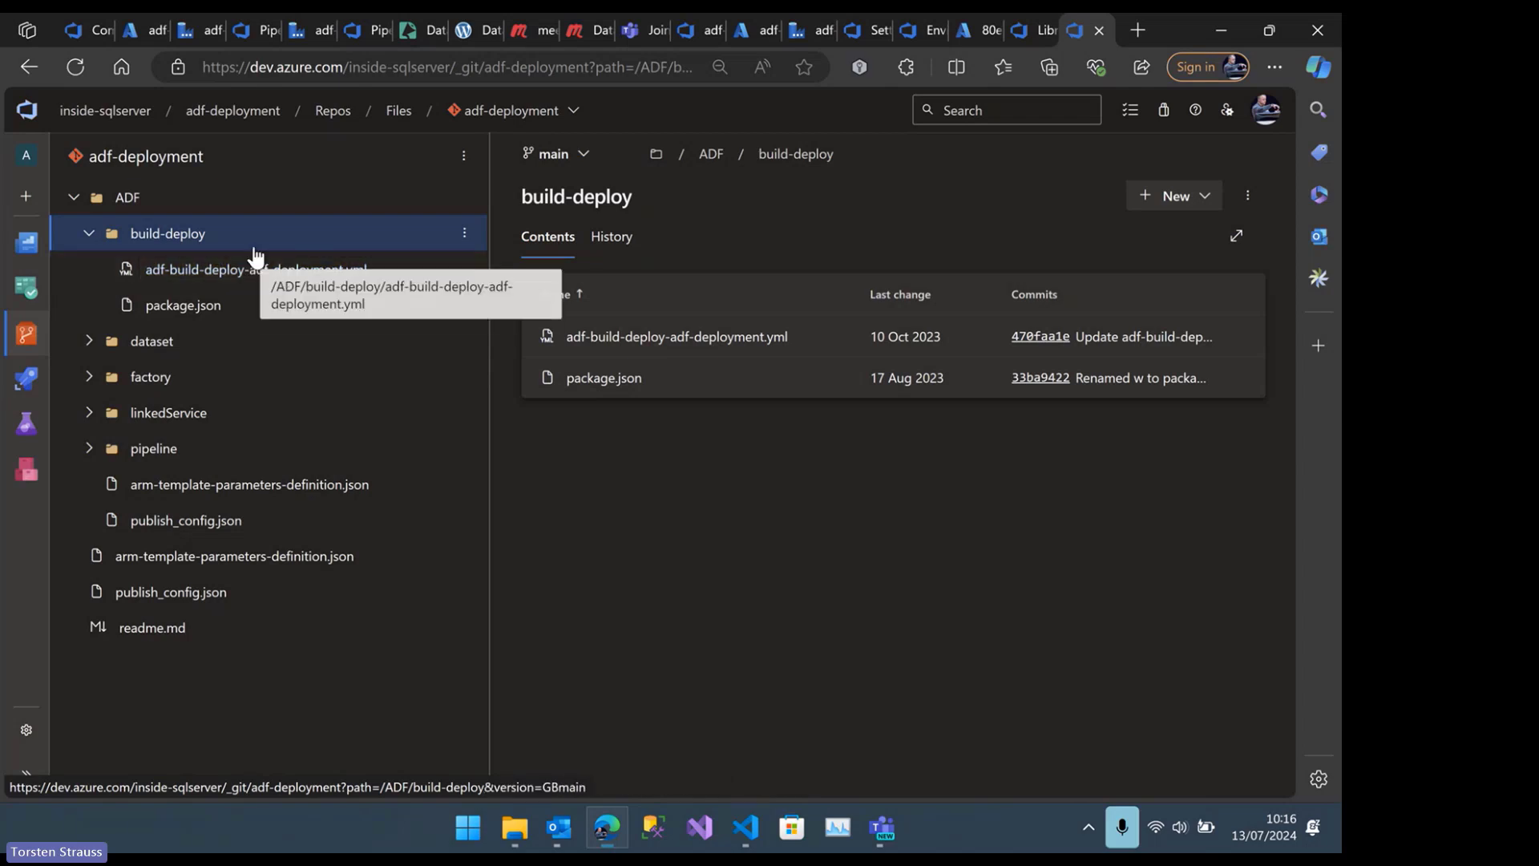
# Return to the lib-adf-deployment-adf variable group, append "-dev" to the environmentPrefix value as a demonstration, and remove the suffix again
pyautogui.click(1033, 30)
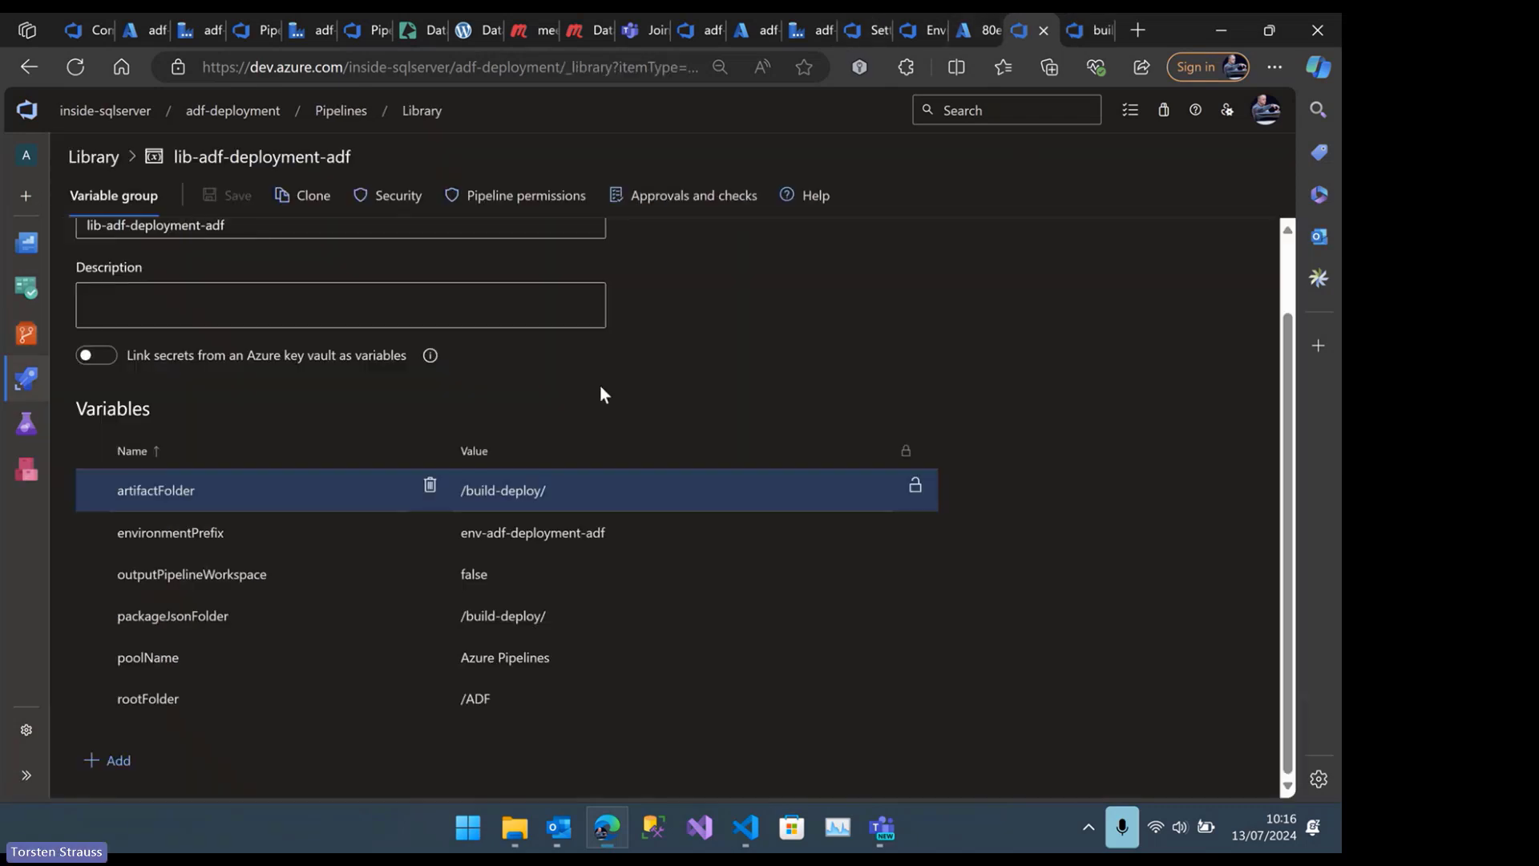
pyautogui.click(207, 530)
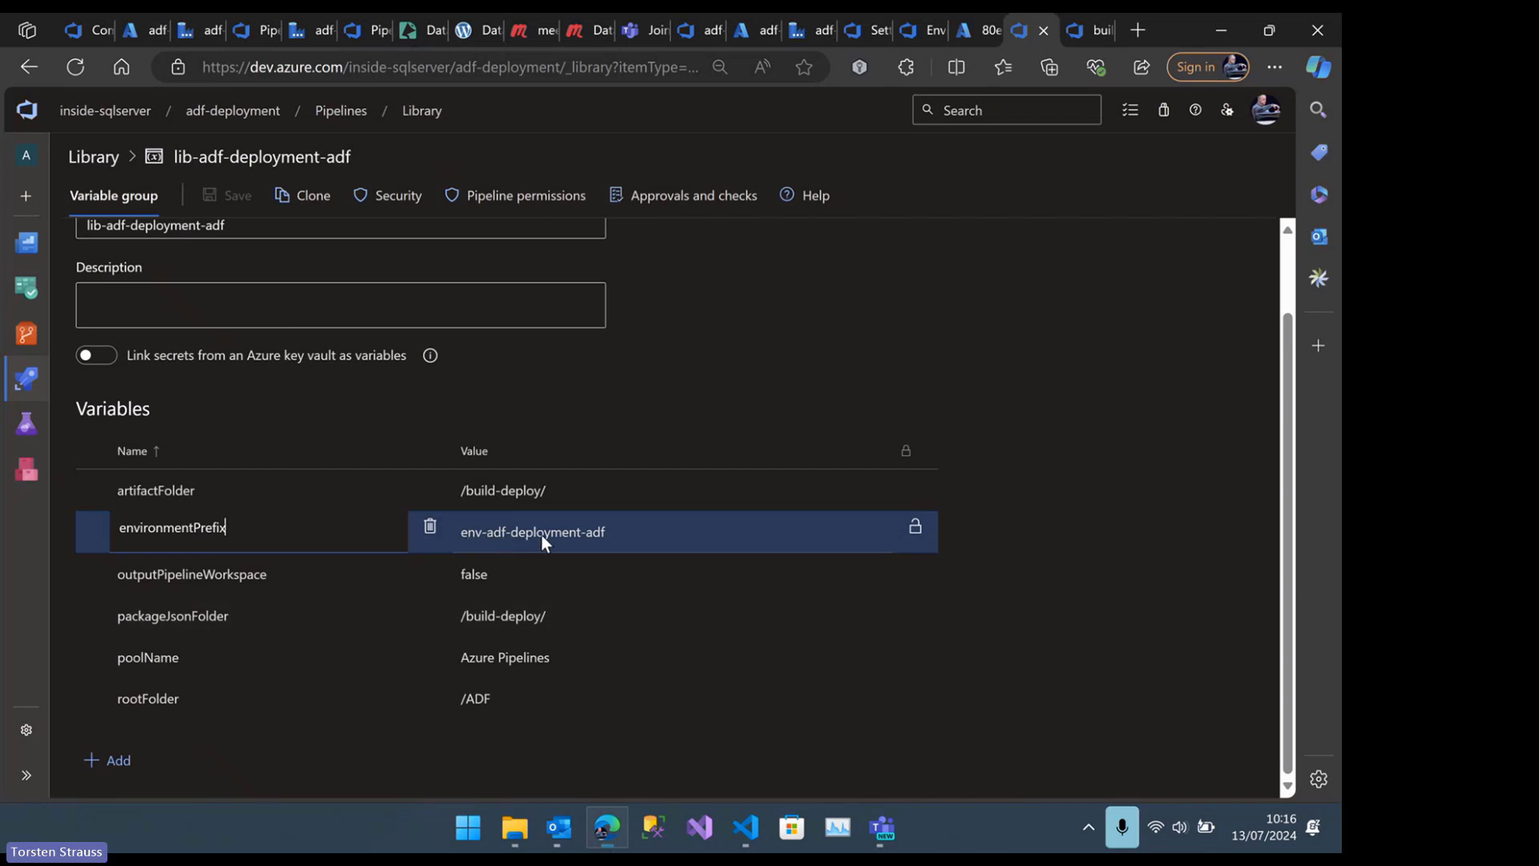
pyautogui.click(618, 536)
pyautogui.write('-de')
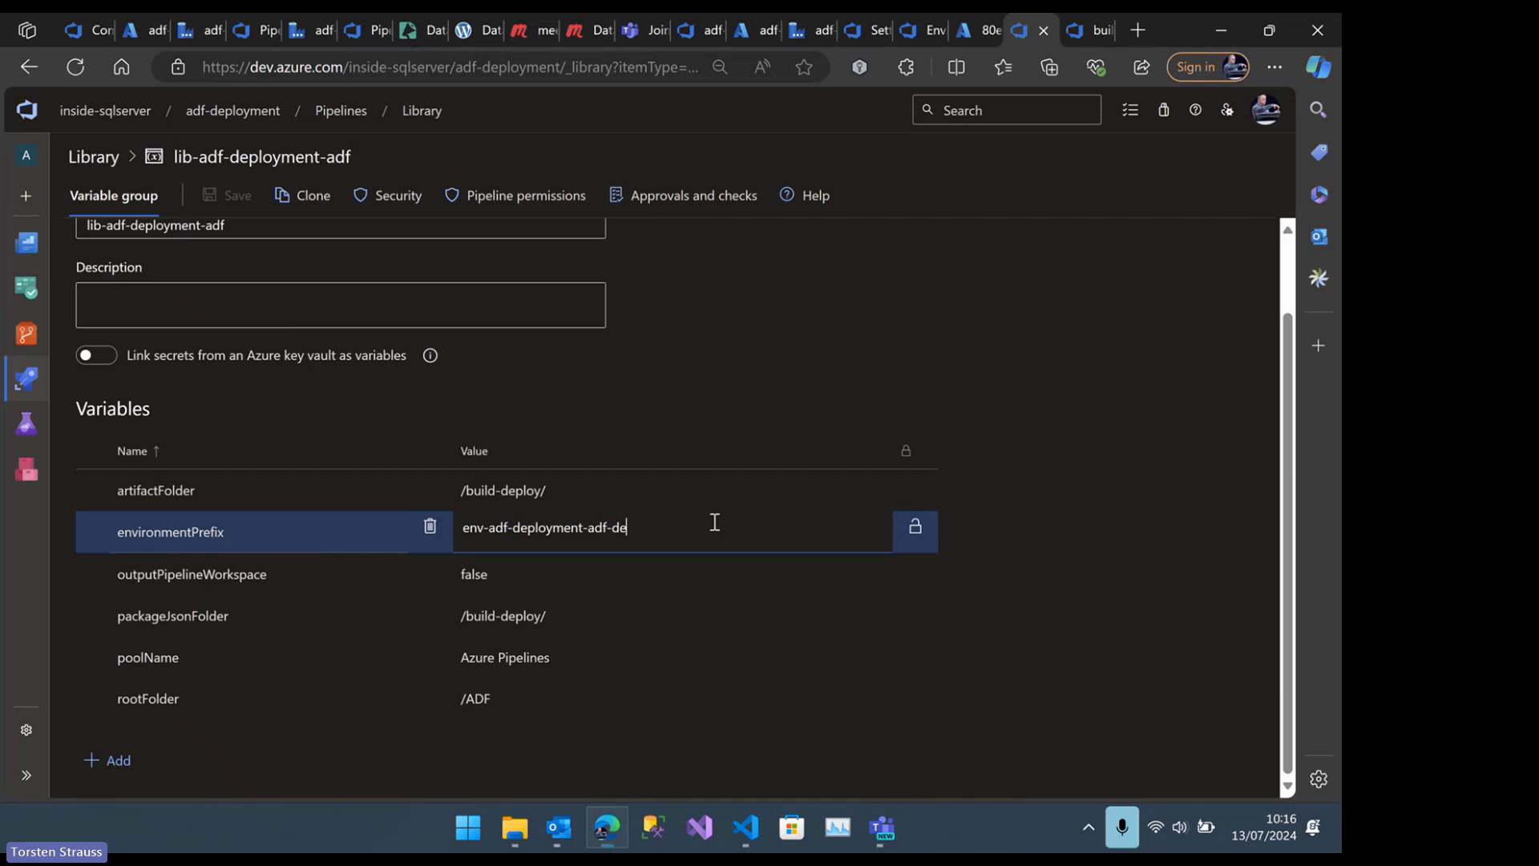
pyautogui.write('v')
pyautogui.press('BackSpace')
pyautogui.press('BackSpace')
pyautogui.press('BackSpace')
pyautogui.press('BackSpace')
# Examine the outputPipelineWorkspace, packageJsonFolder, poolName and rootFolder variables, and compare the root folder with the repository's folder tree
pyautogui.click(205, 581)
pyautogui.click(263, 606)
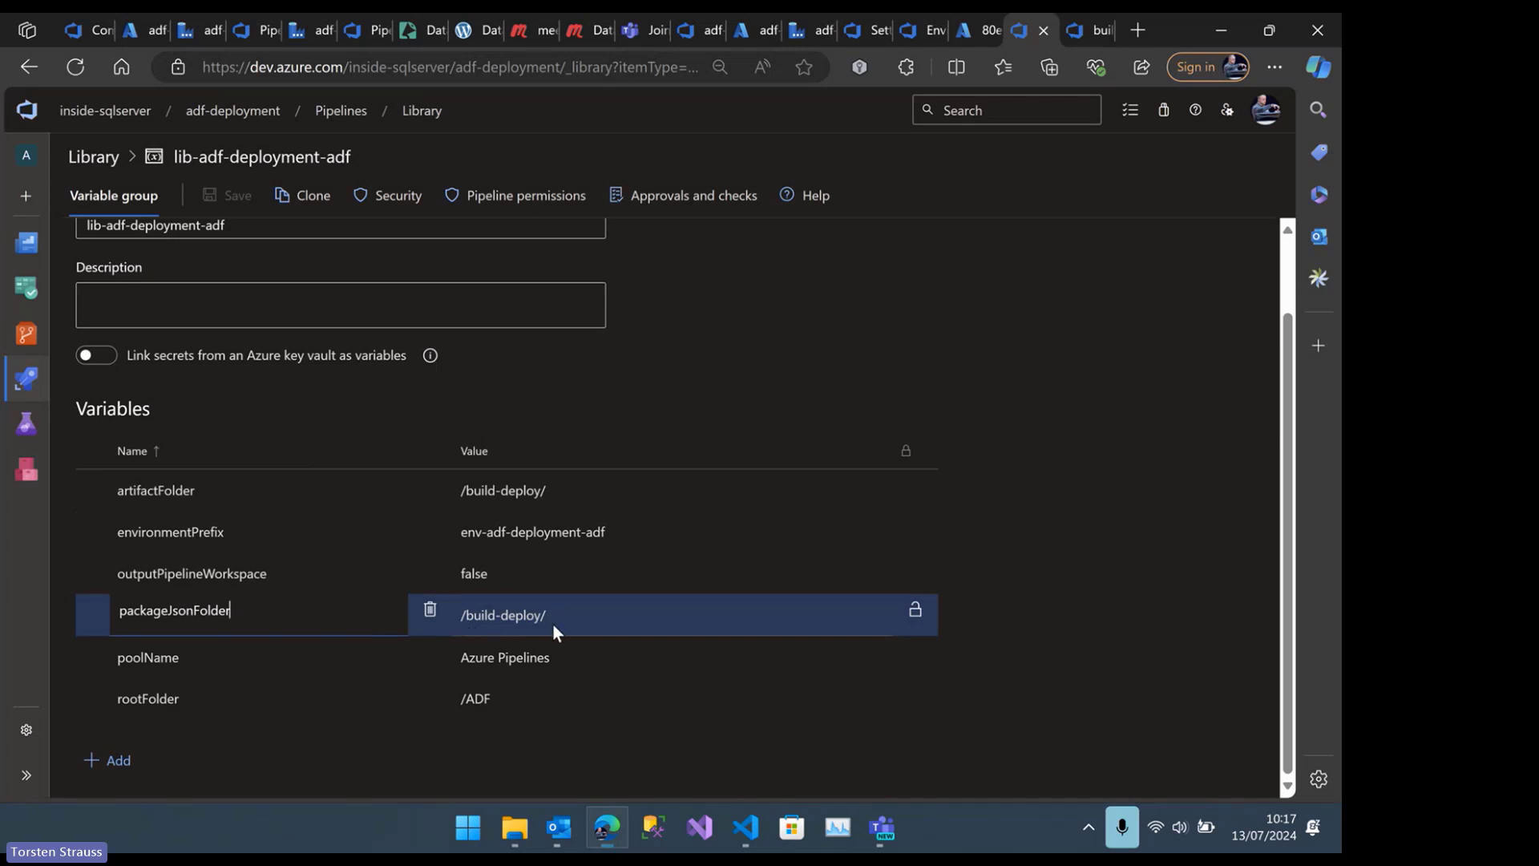
pyautogui.click(311, 657)
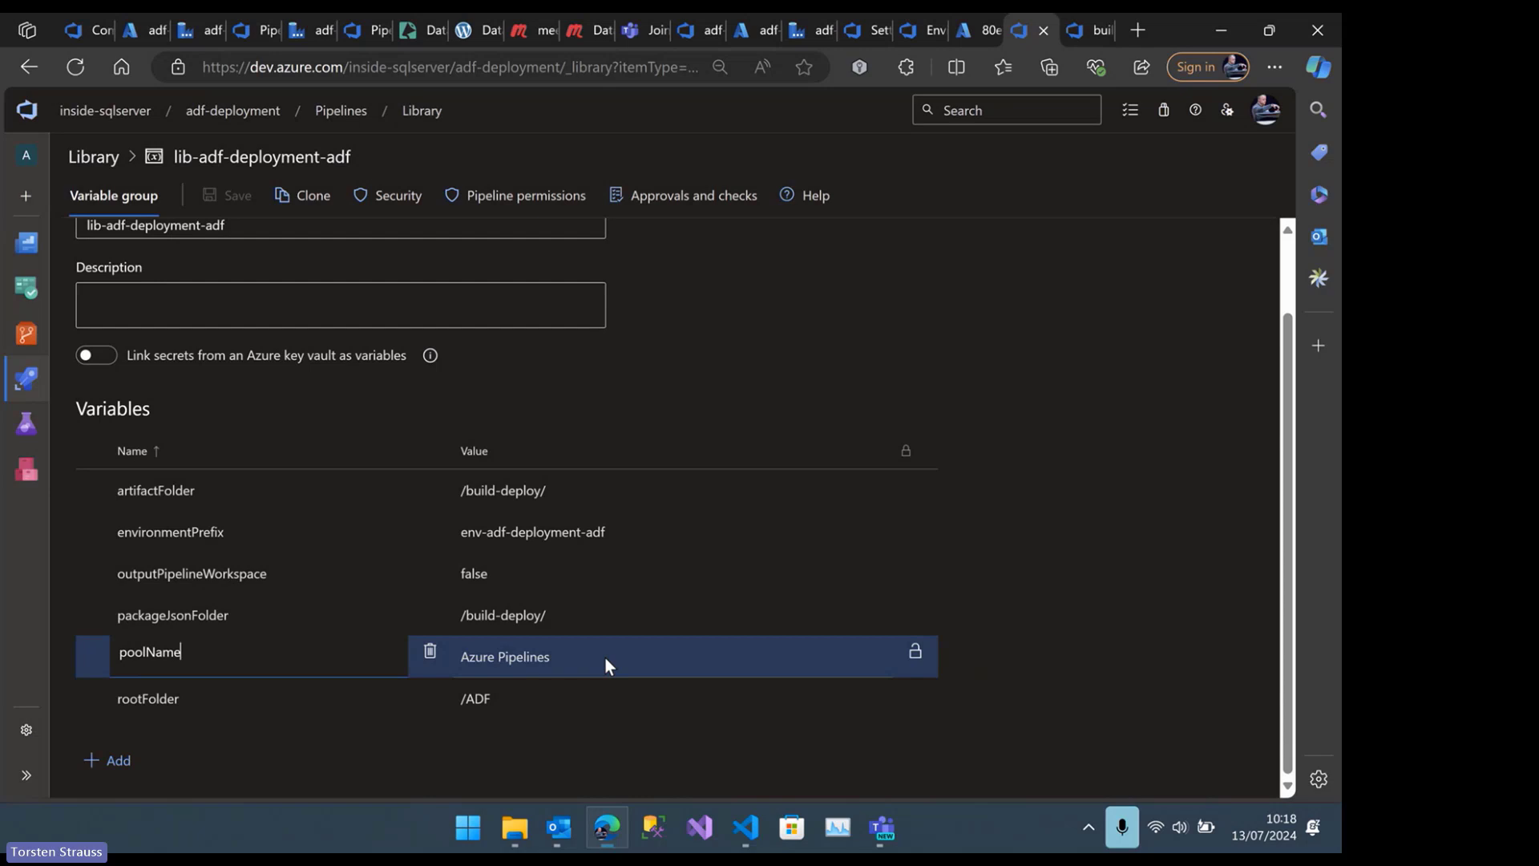
pyautogui.click(533, 700)
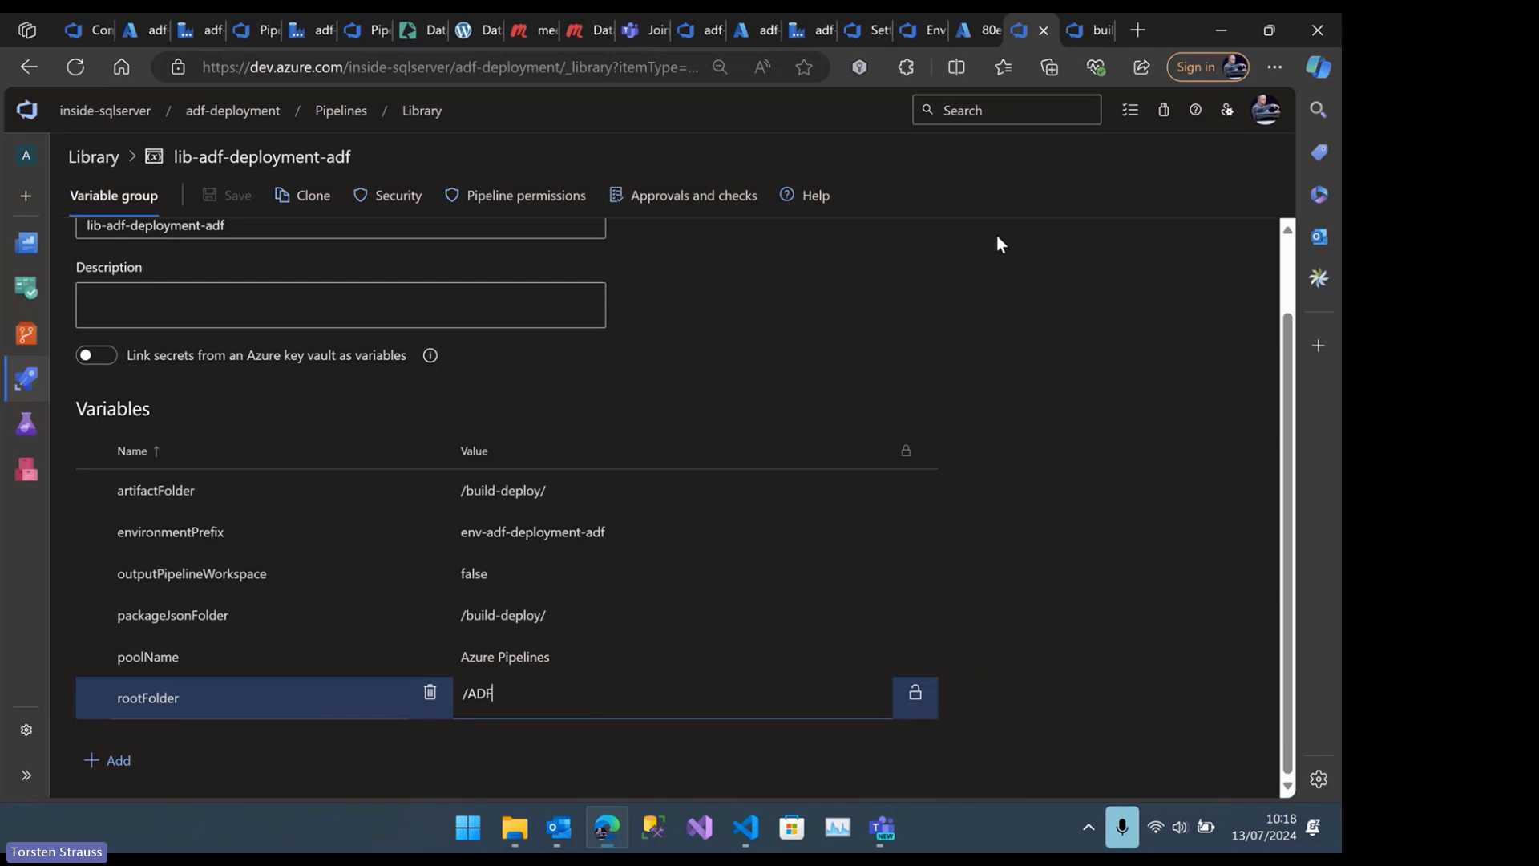
pyautogui.click(1079, 25)
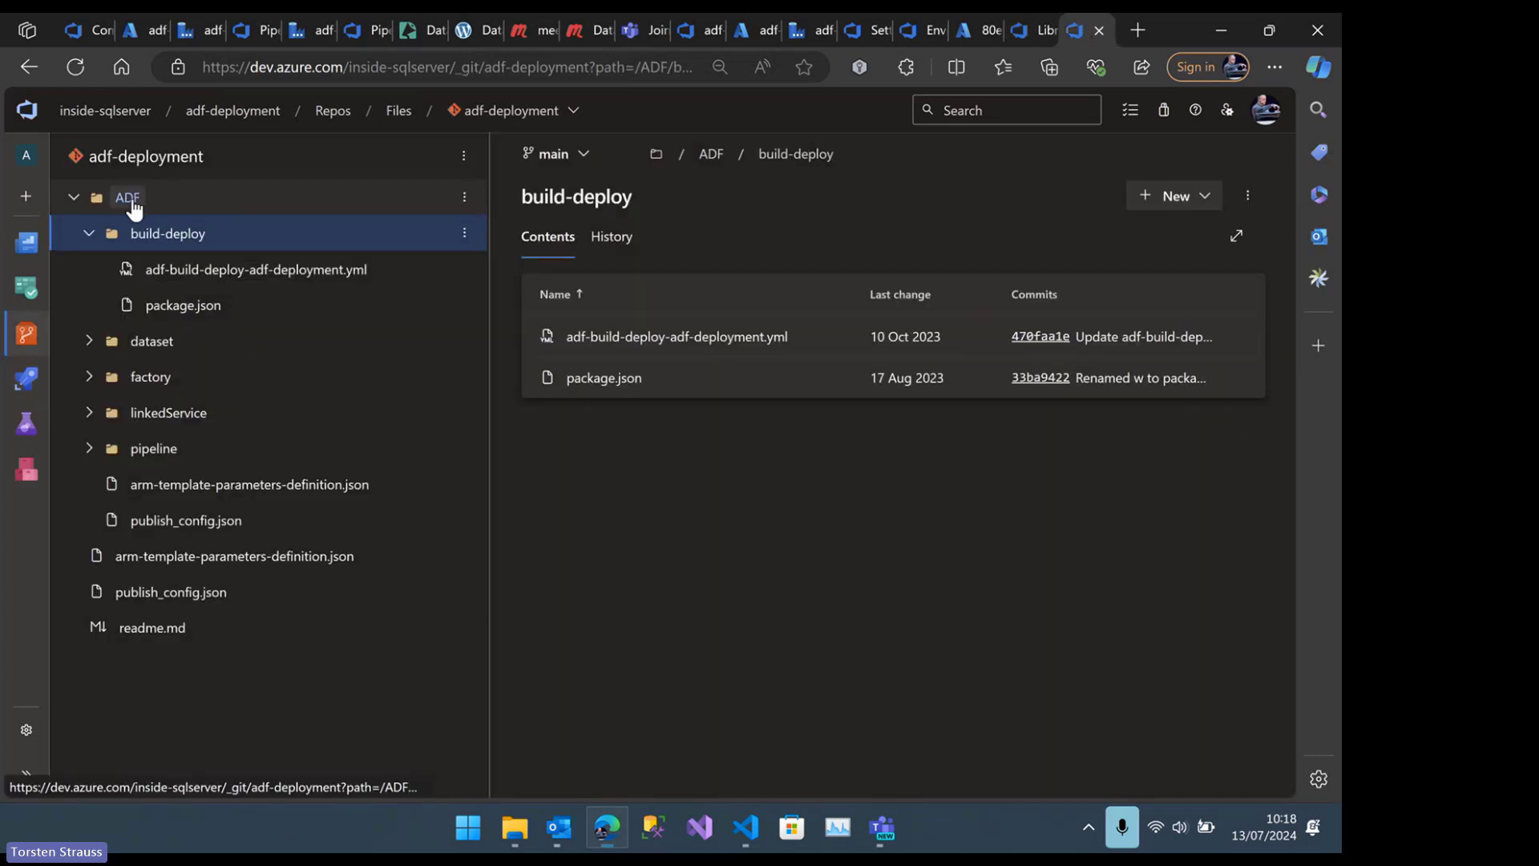
pyautogui.click(1038, 28)
# Switch to VS Code and review the lib-<<ProductName>>-adf variable table and its reference links in the guide
pyautogui.click(745, 827)
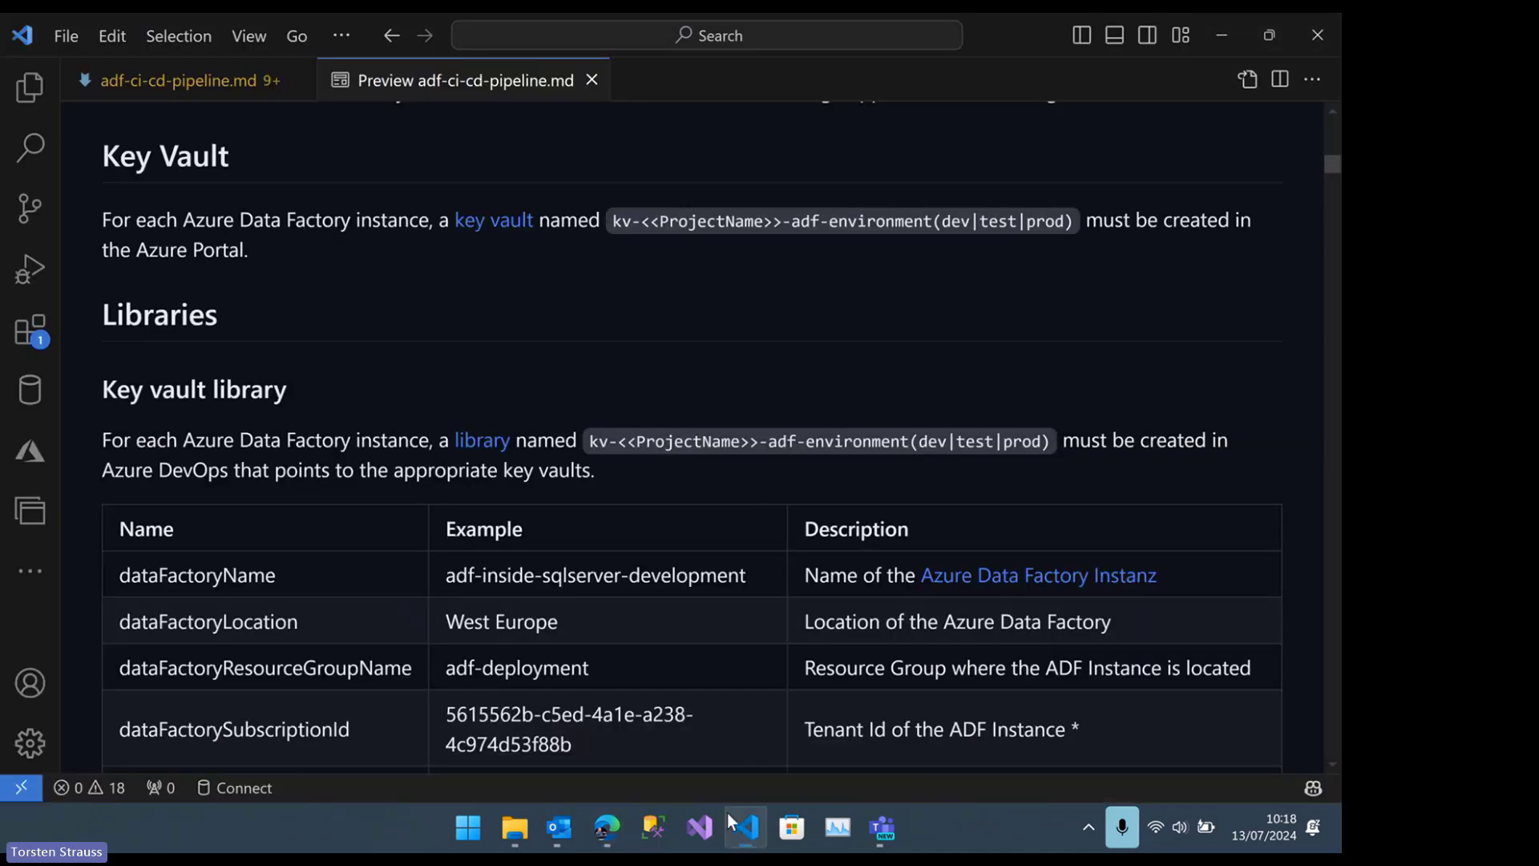
pyautogui.scroll(-2, 463, 665)
pyautogui.scroll(-5, 402, 595)
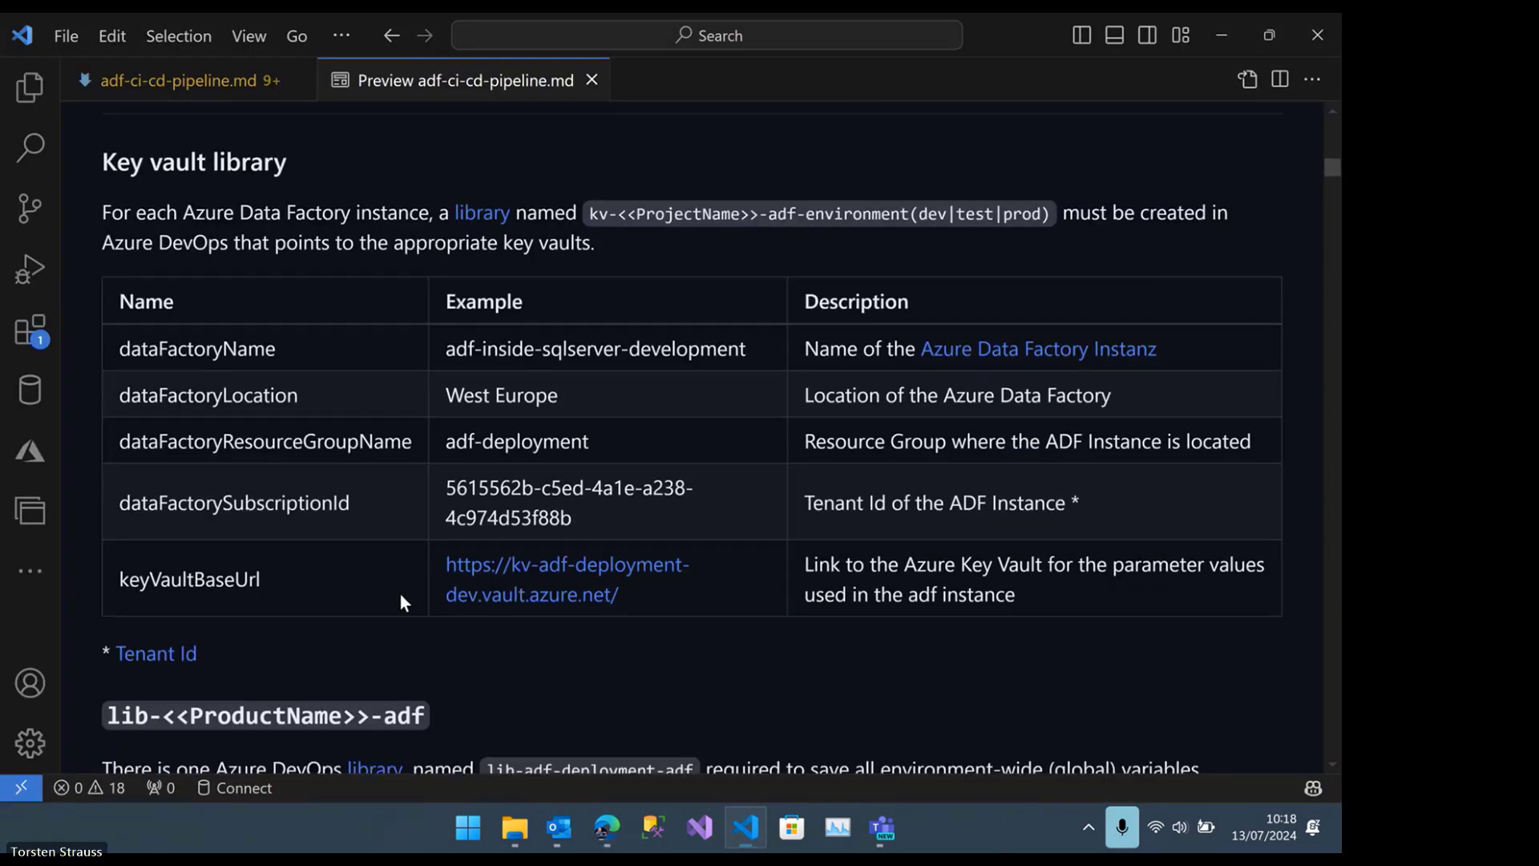
pyautogui.scroll(-3, 399, 592)
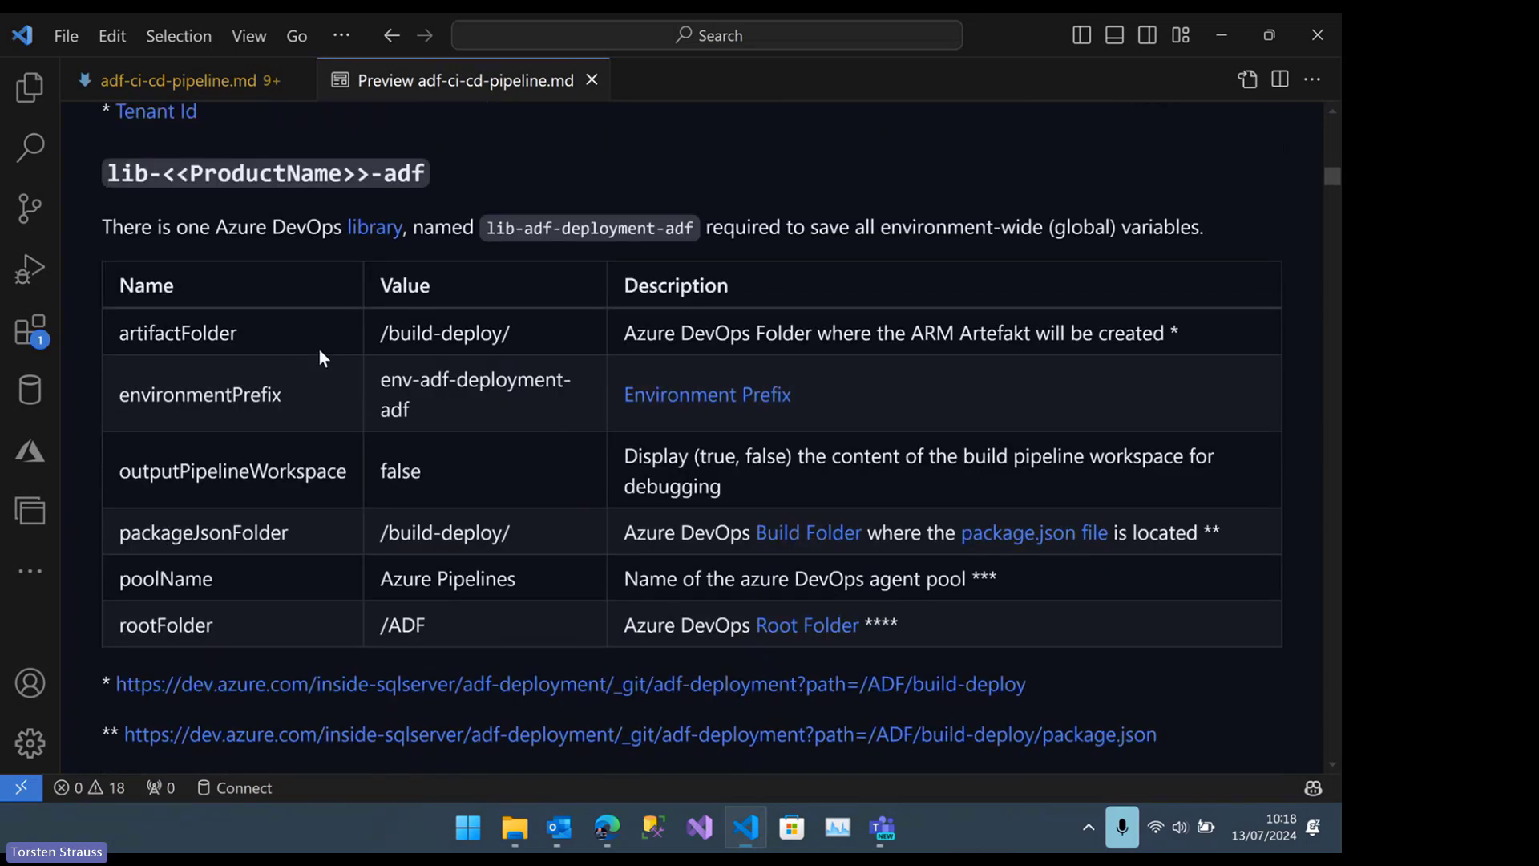
pyautogui.scroll(-1, 335, 369)
pyautogui.scroll(-1, 336, 375)
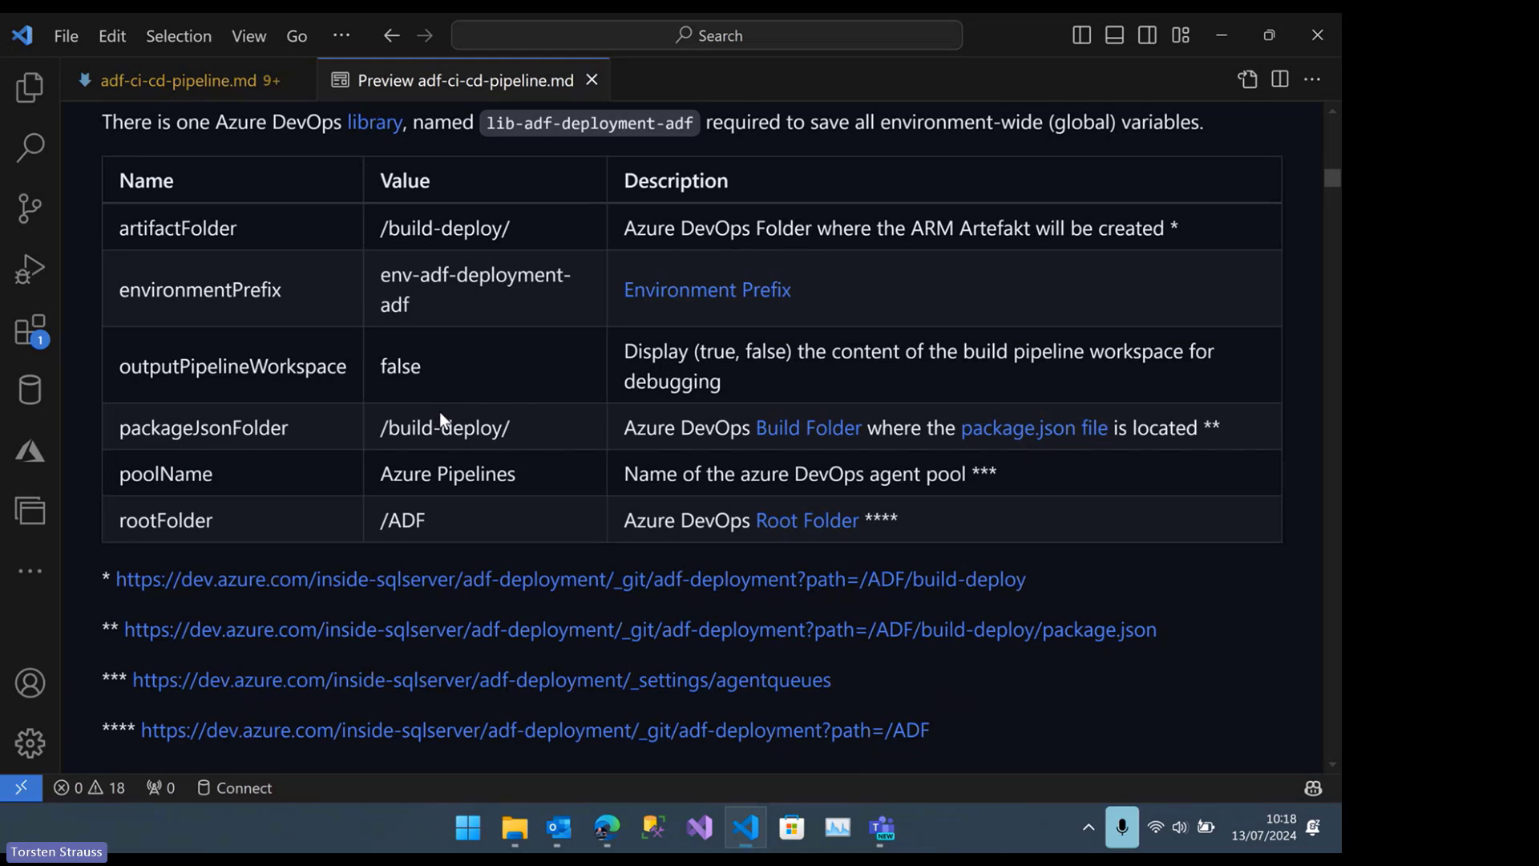
# Read the guide's "Folders and files in ADO project" section, including the repository folder structure, down to the publish_config.json section
pyautogui.scroll(-4, 433, 433)
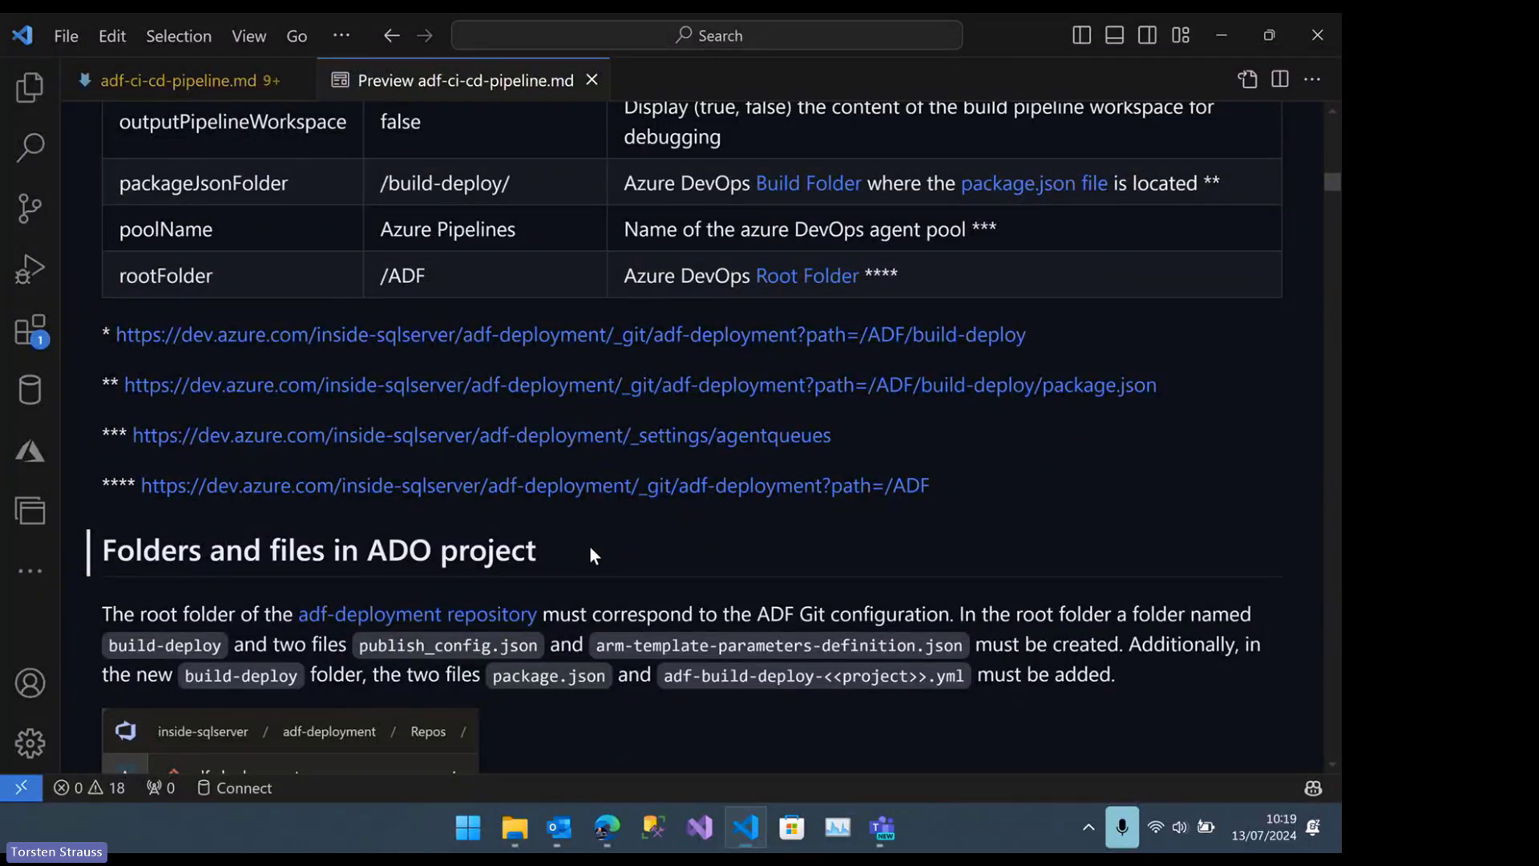
pyautogui.scroll(-1, 592, 550)
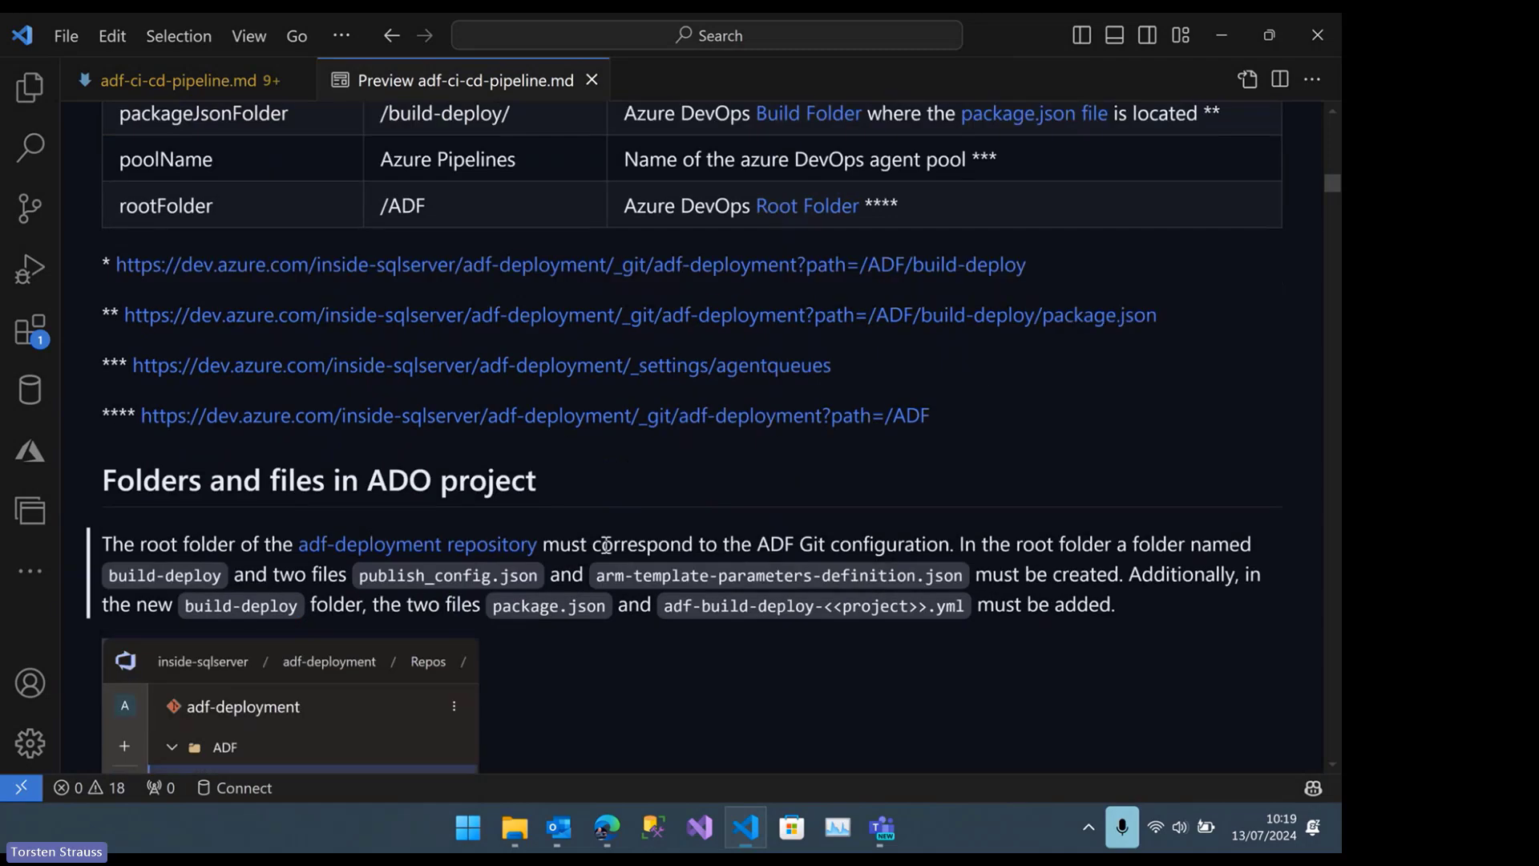
pyautogui.scroll(-4, 607, 545)
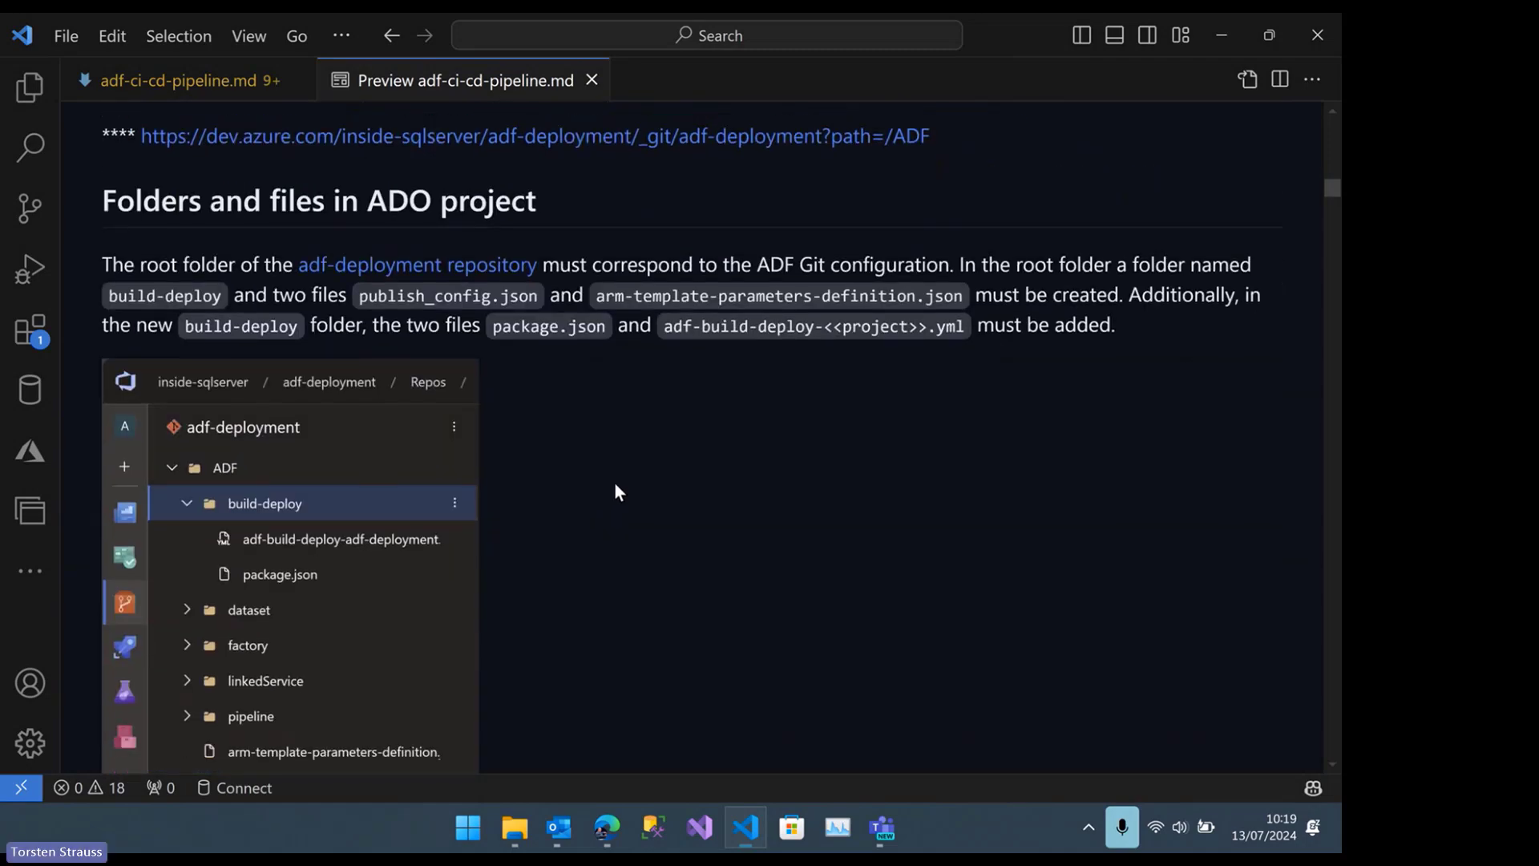
pyautogui.scroll(-2, 621, 490)
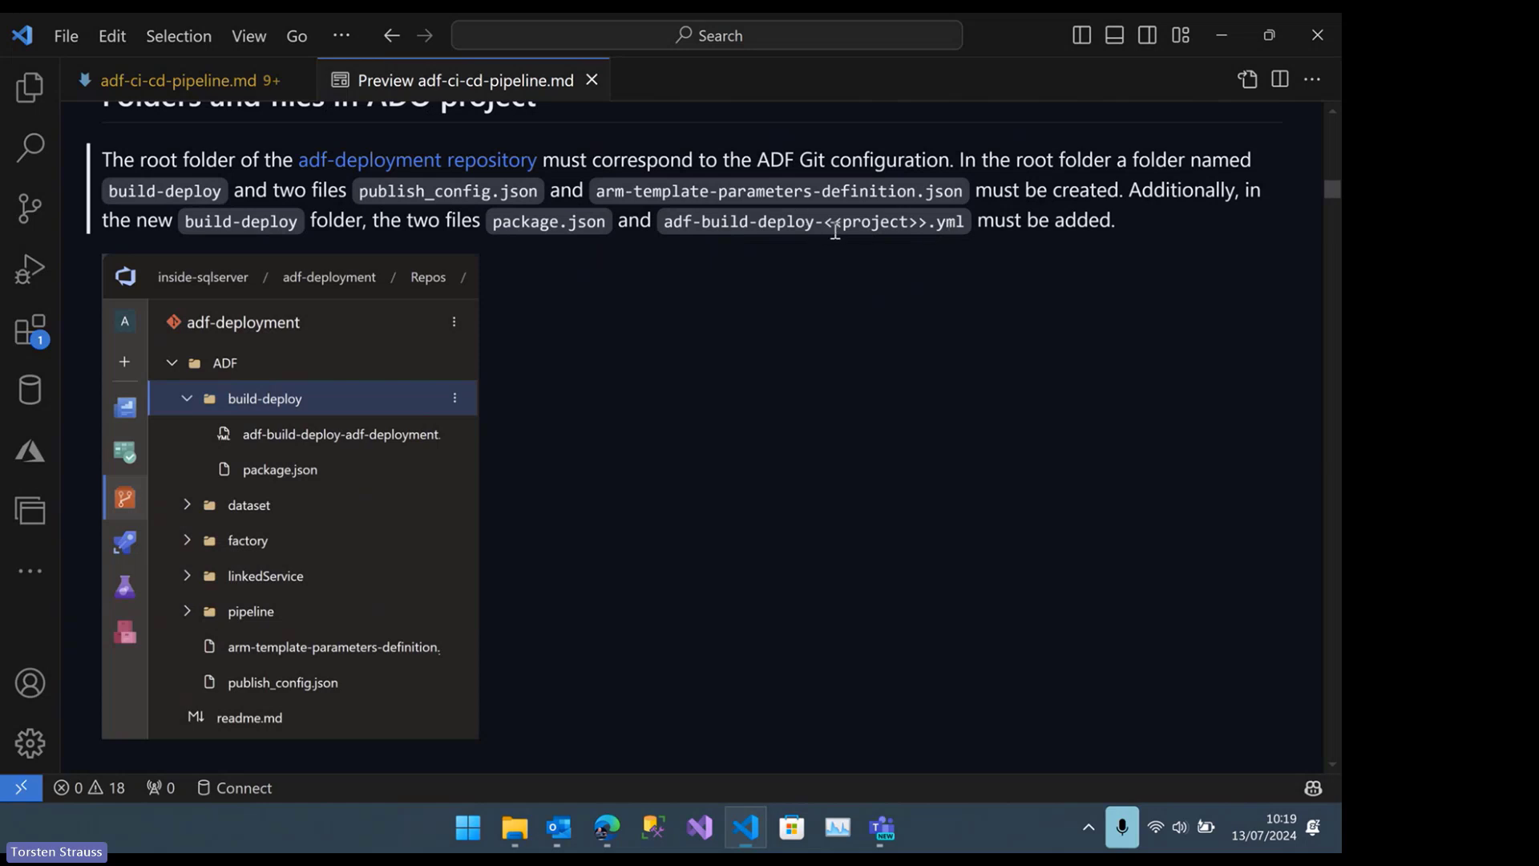
pyautogui.scroll(-3, 638, 247)
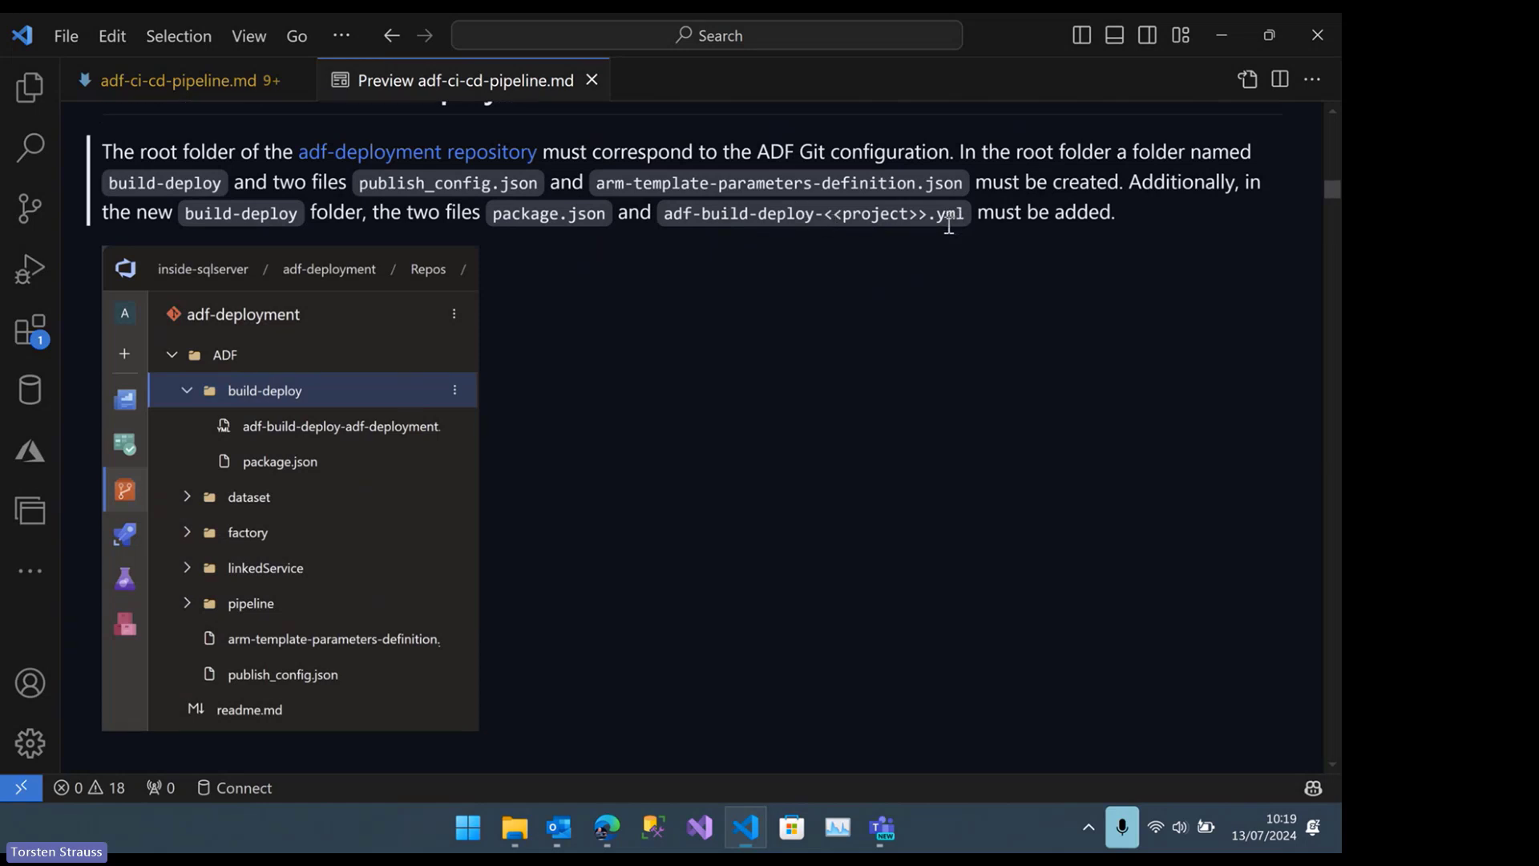
pyautogui.scroll(-1, 638, 268)
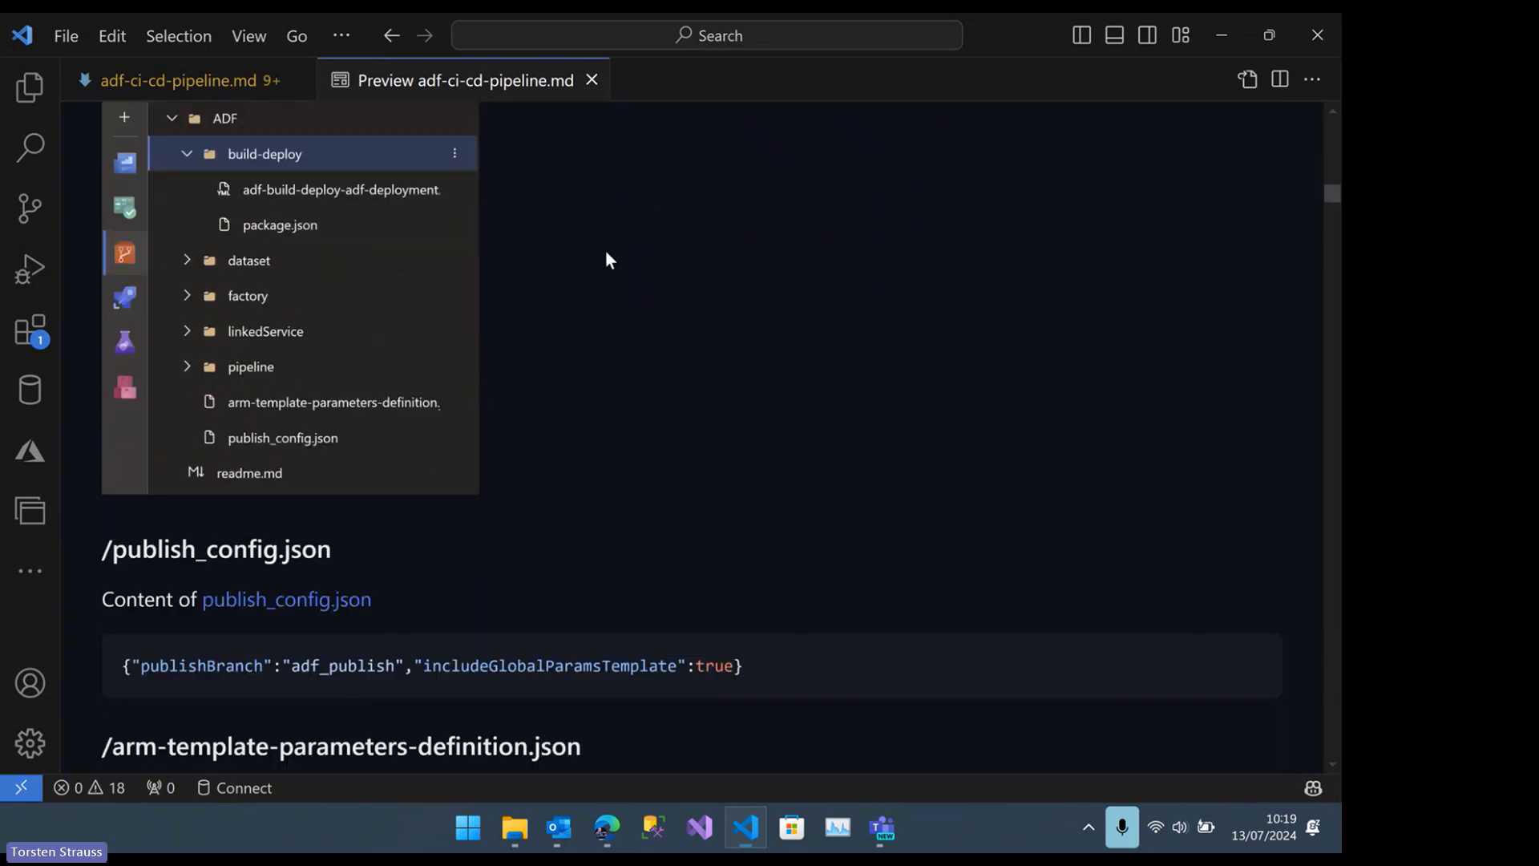
# Compare the guide's repository folder tree with its /publish_config.json section and highlight the JSON content line
pyautogui.scroll(1, 606, 258)
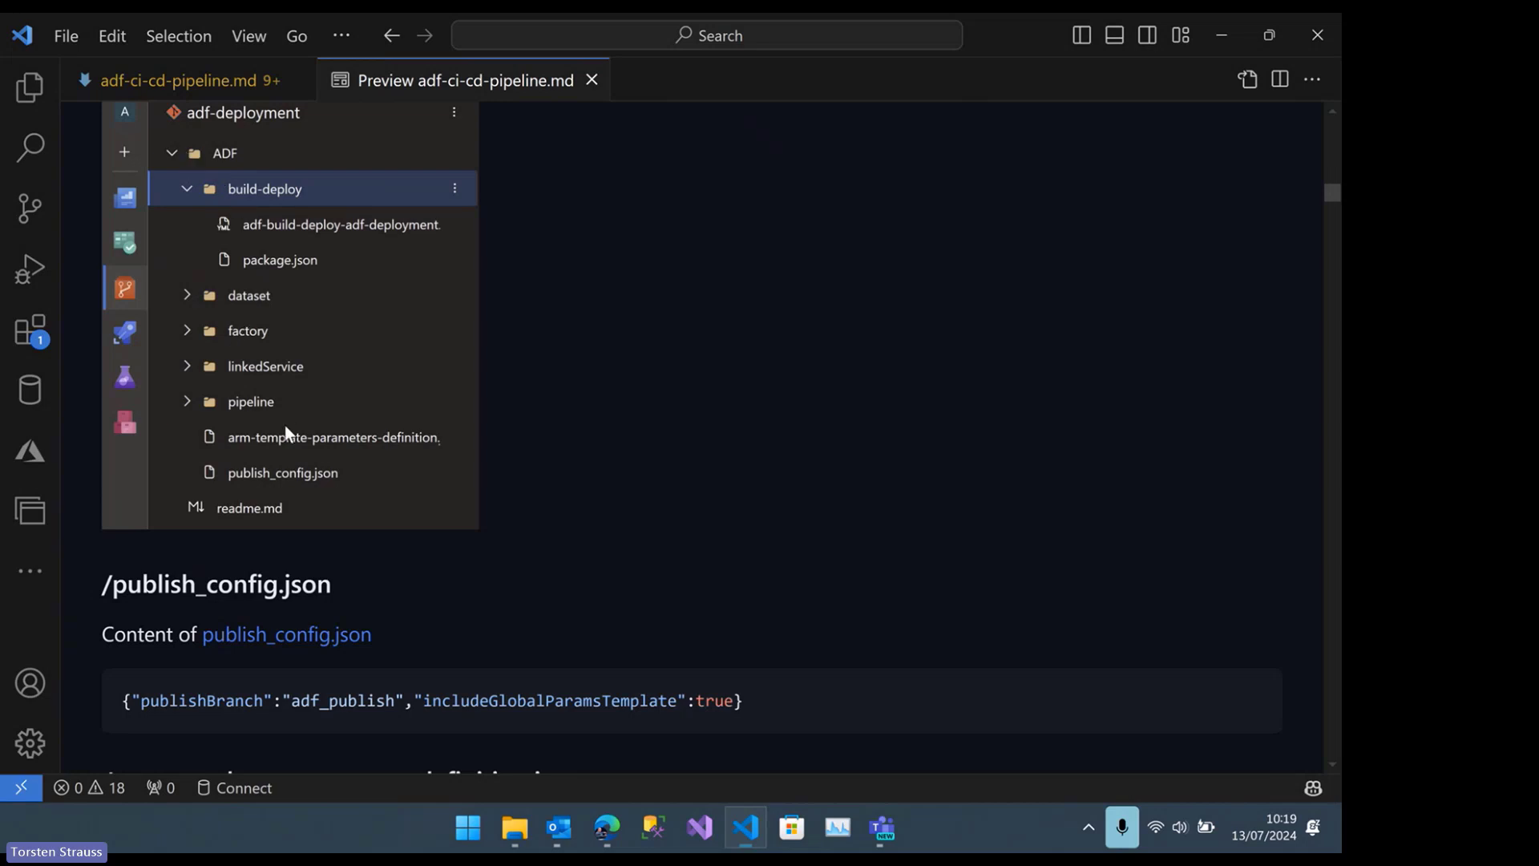
pyautogui.scroll(-1, 285, 436)
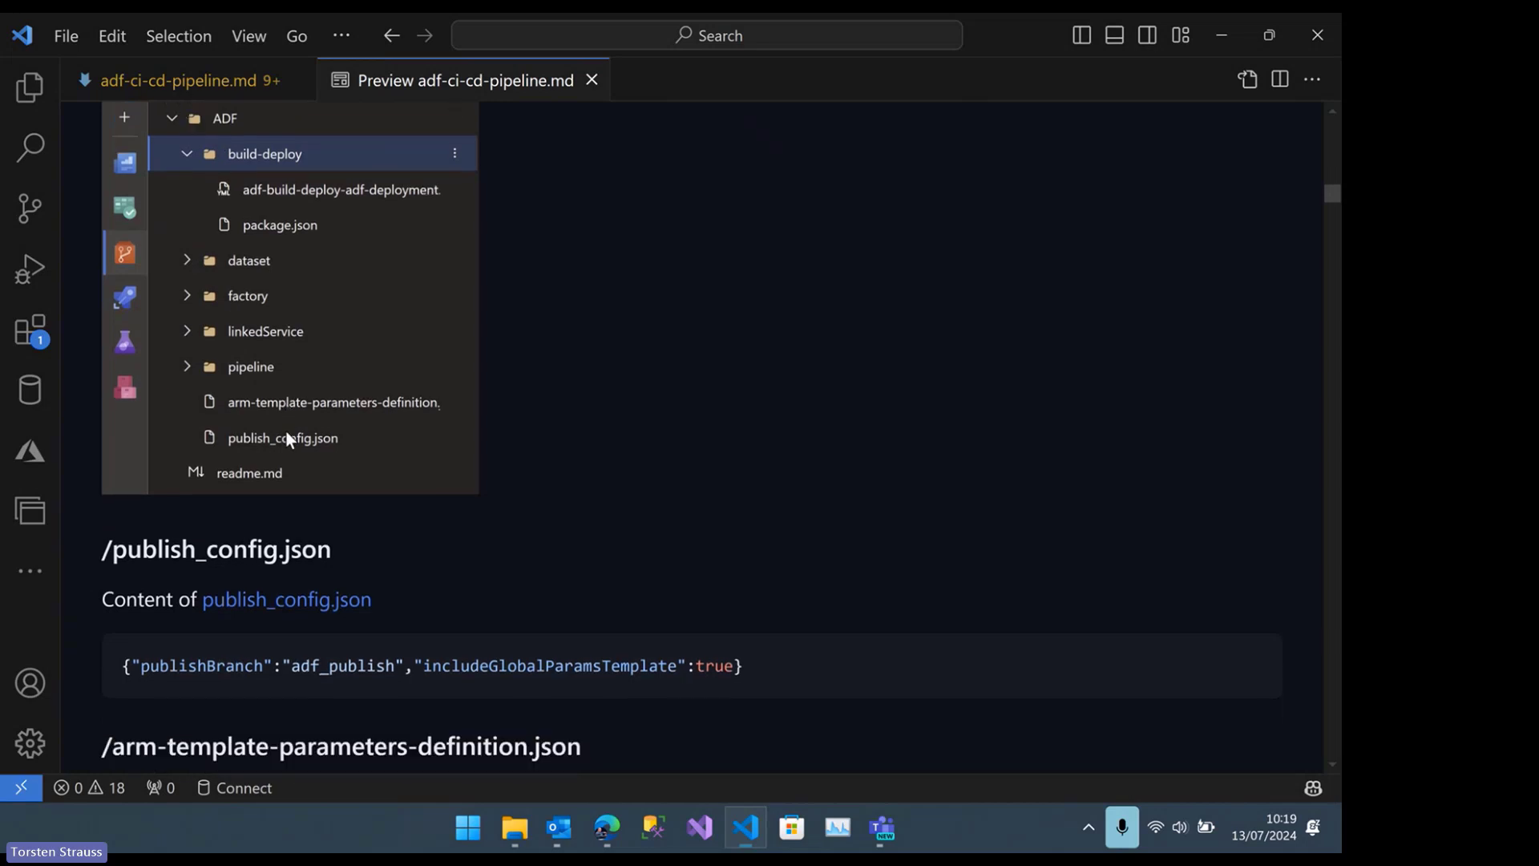
pyautogui.scroll(-1, 287, 432)
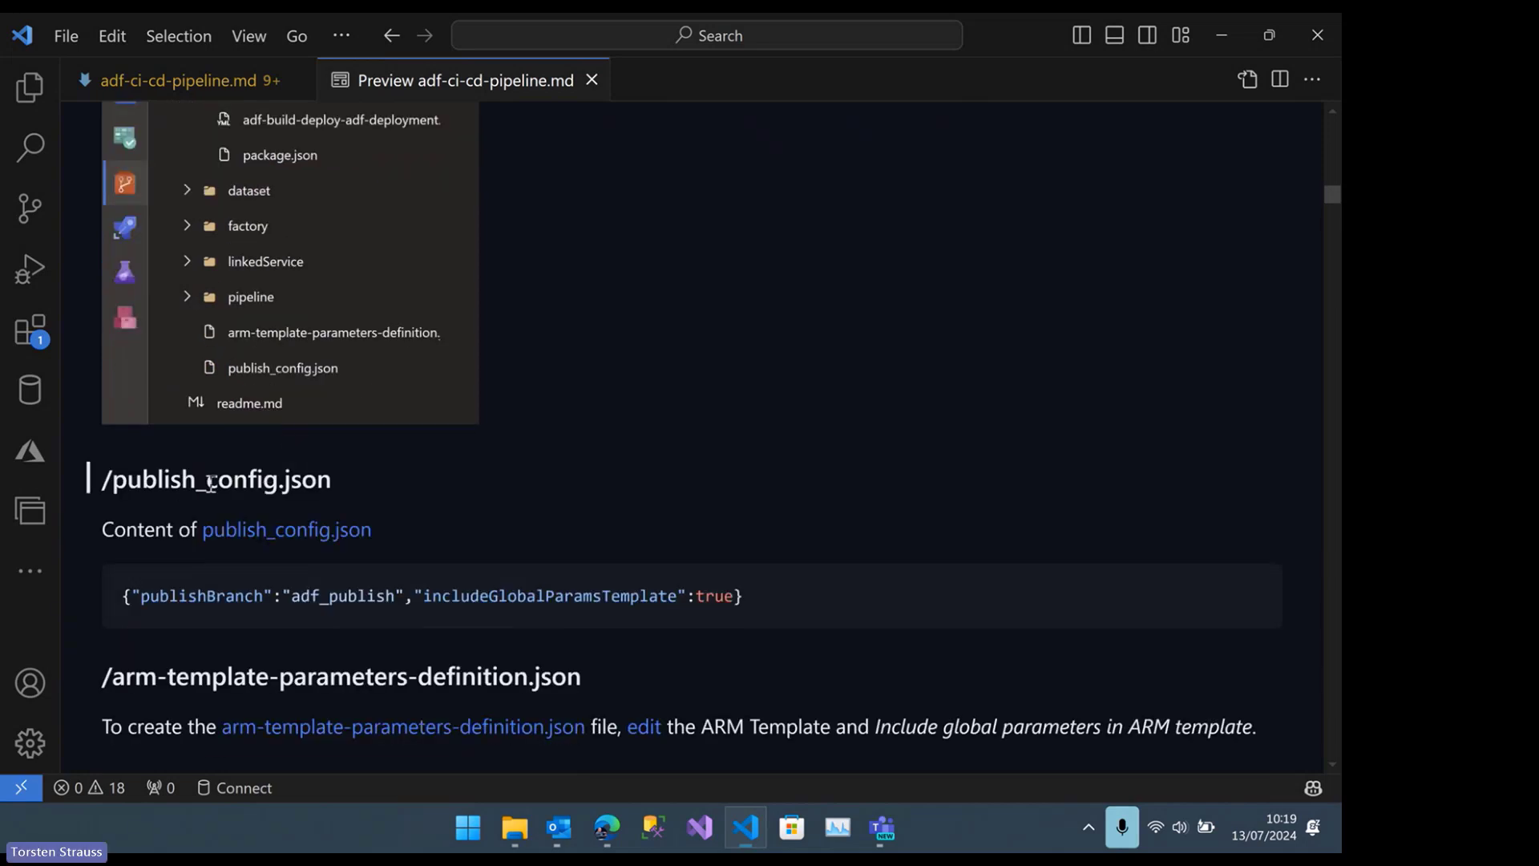
pyautogui.scroll(1, 257, 498)
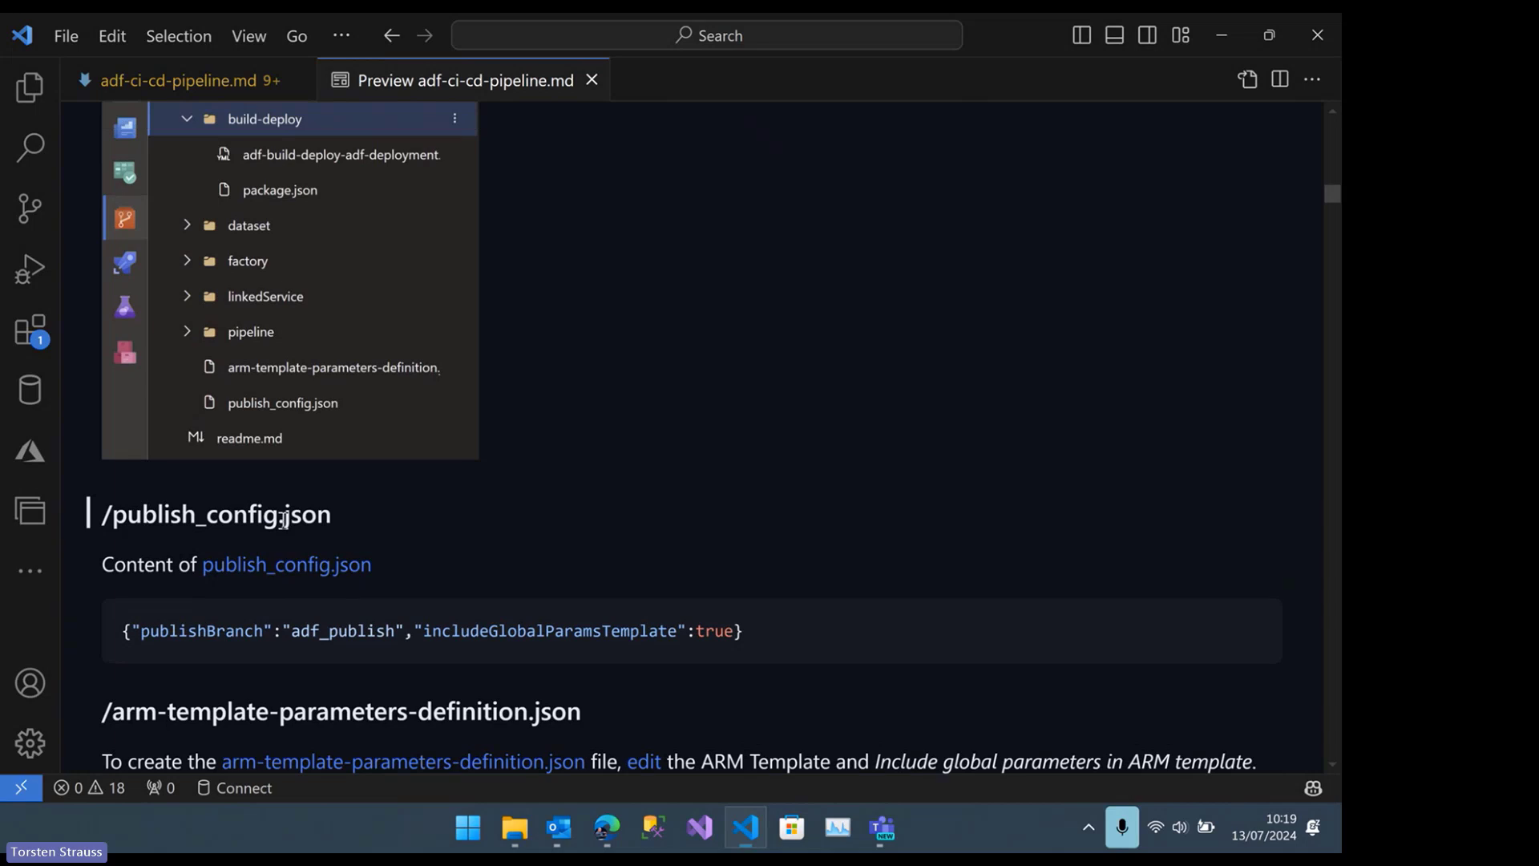
pyautogui.scroll(1, 329, 401)
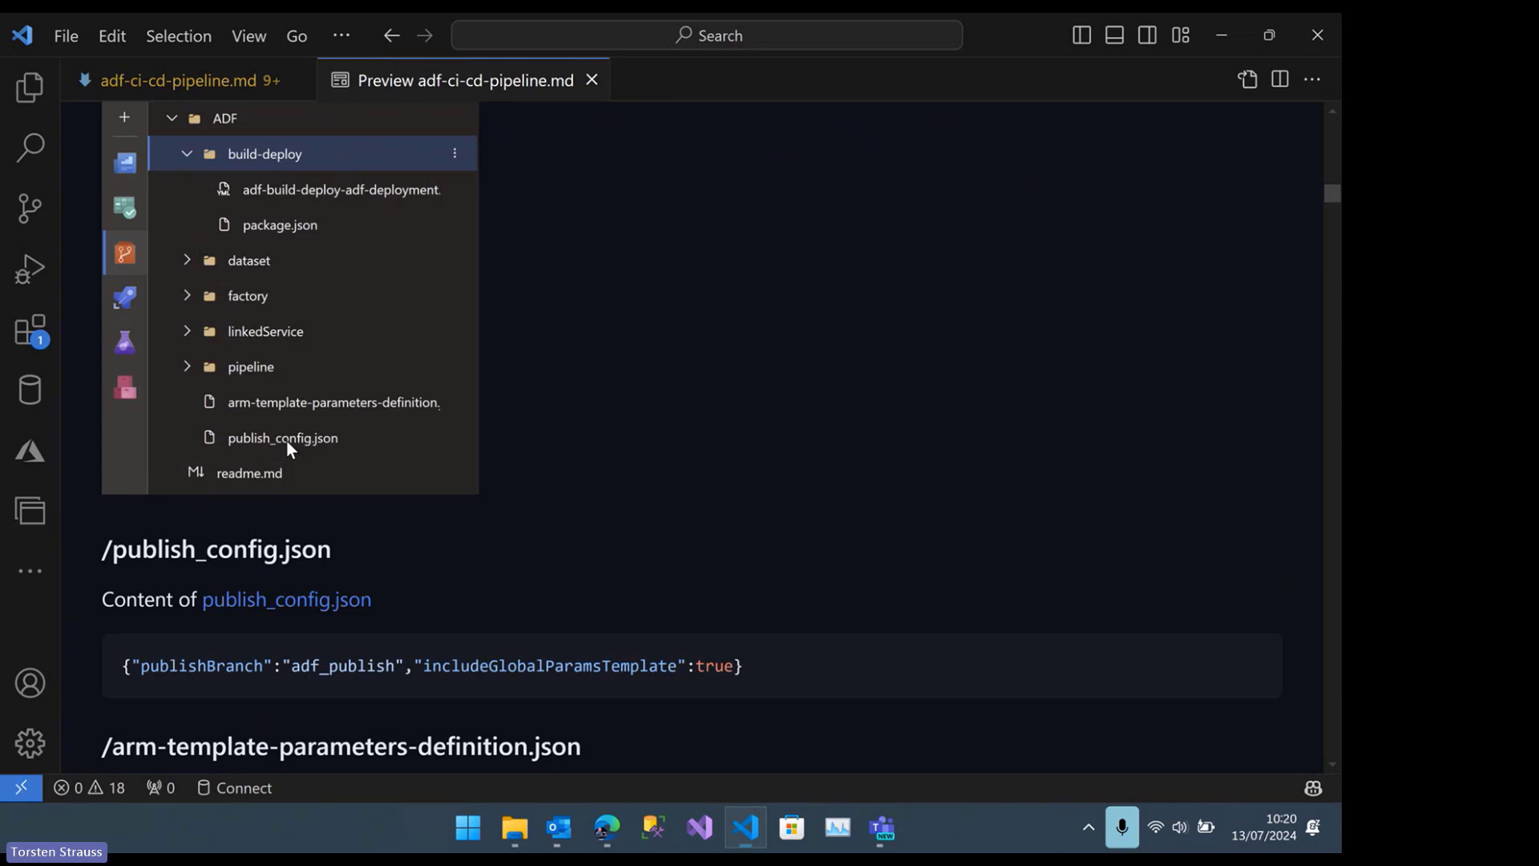
pyautogui.scroll(-1, 241, 633)
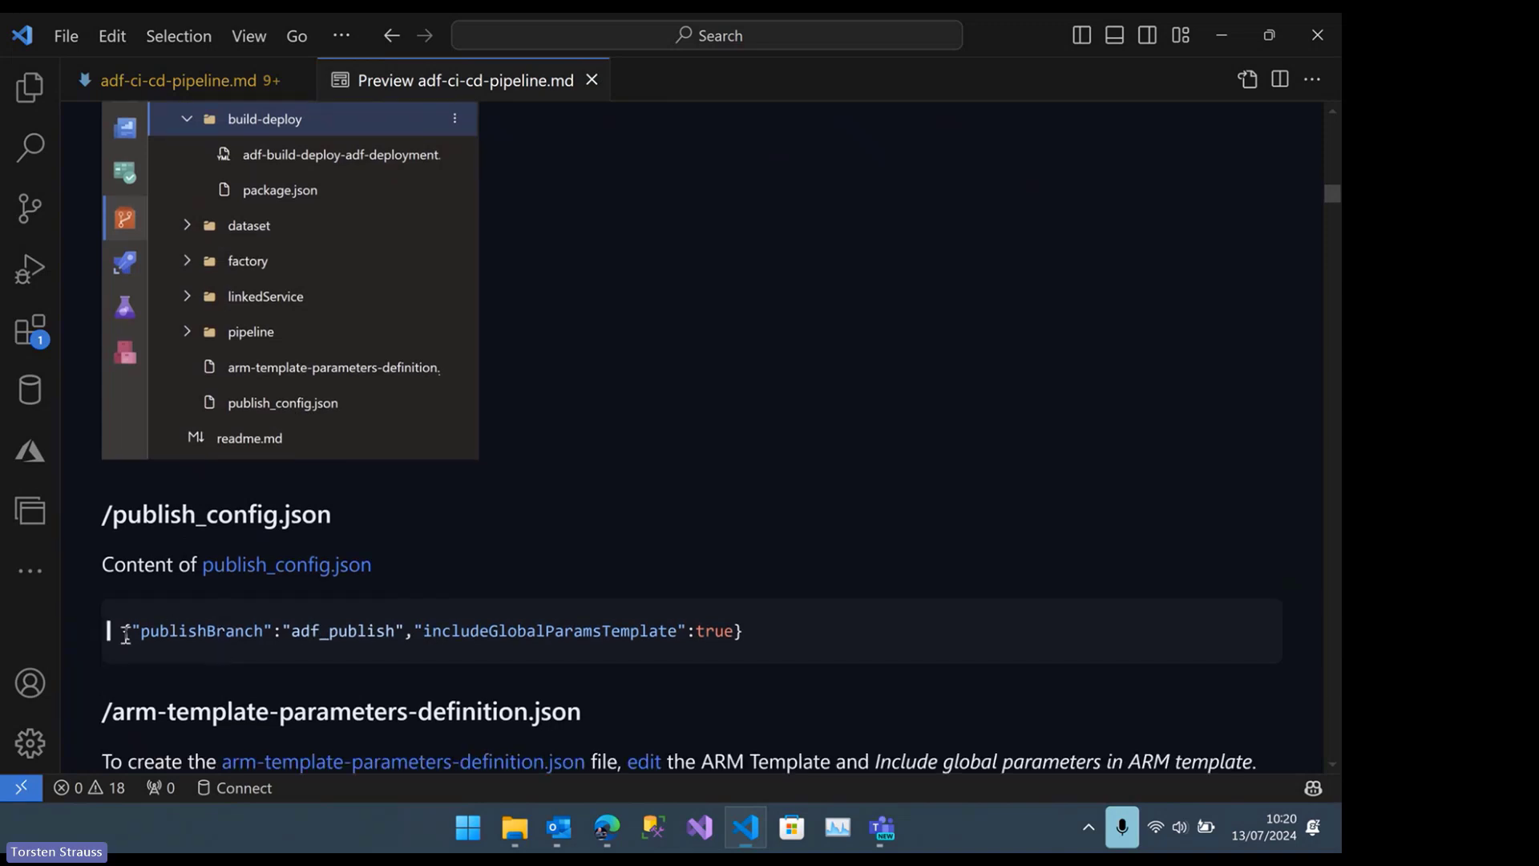
pyautogui.moveTo(120, 631); pyautogui.dragTo(750, 632)
# Switch to Edge and view publish_config.json in the ADF folder of the adf-deployment repository, with the code enlarged
pyautogui.moveTo(607, 827)
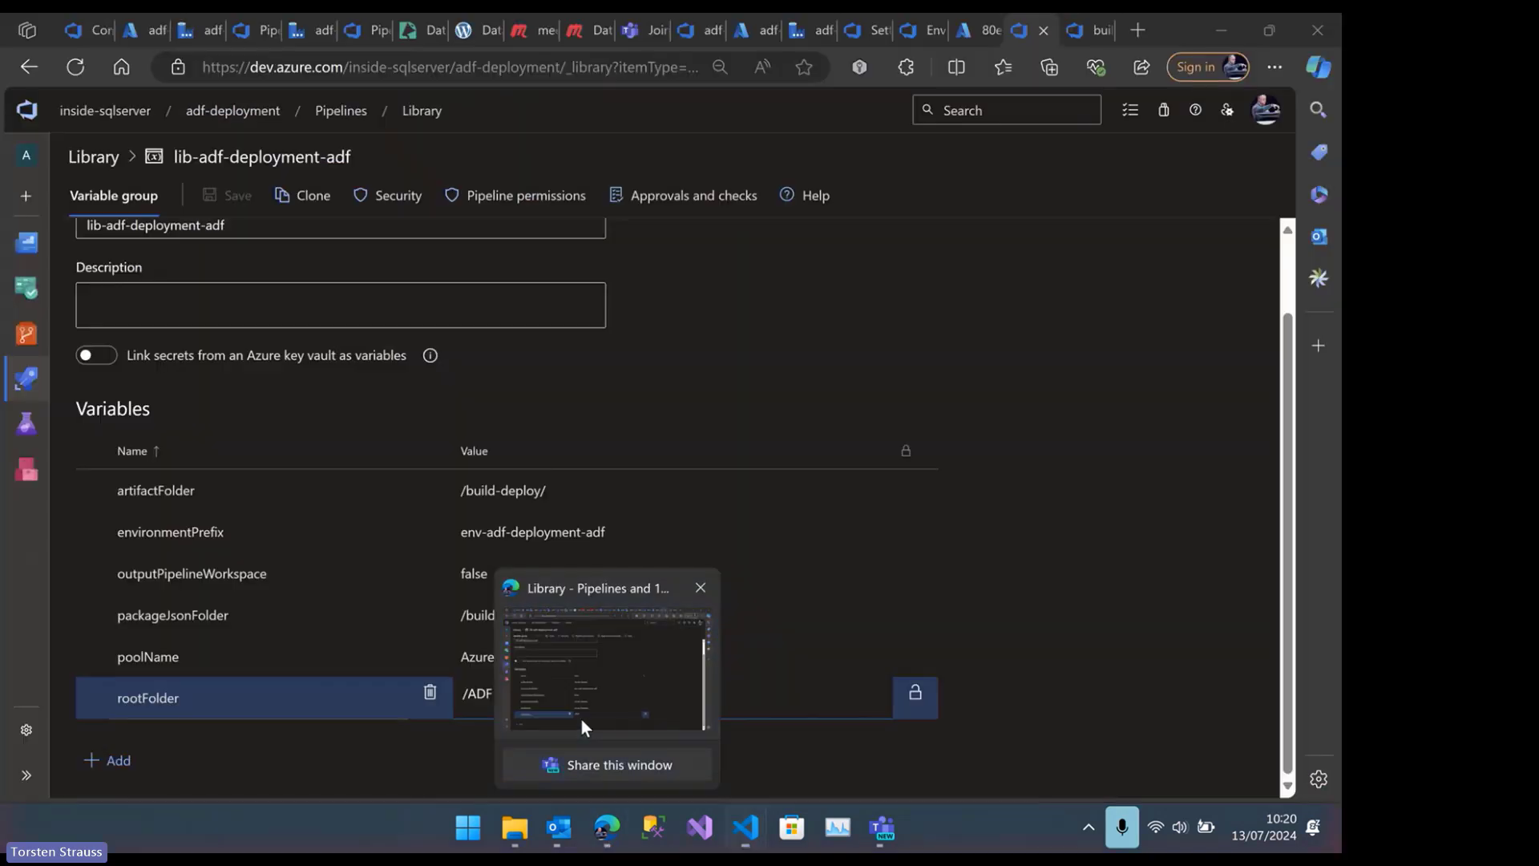
pyautogui.click(581, 719)
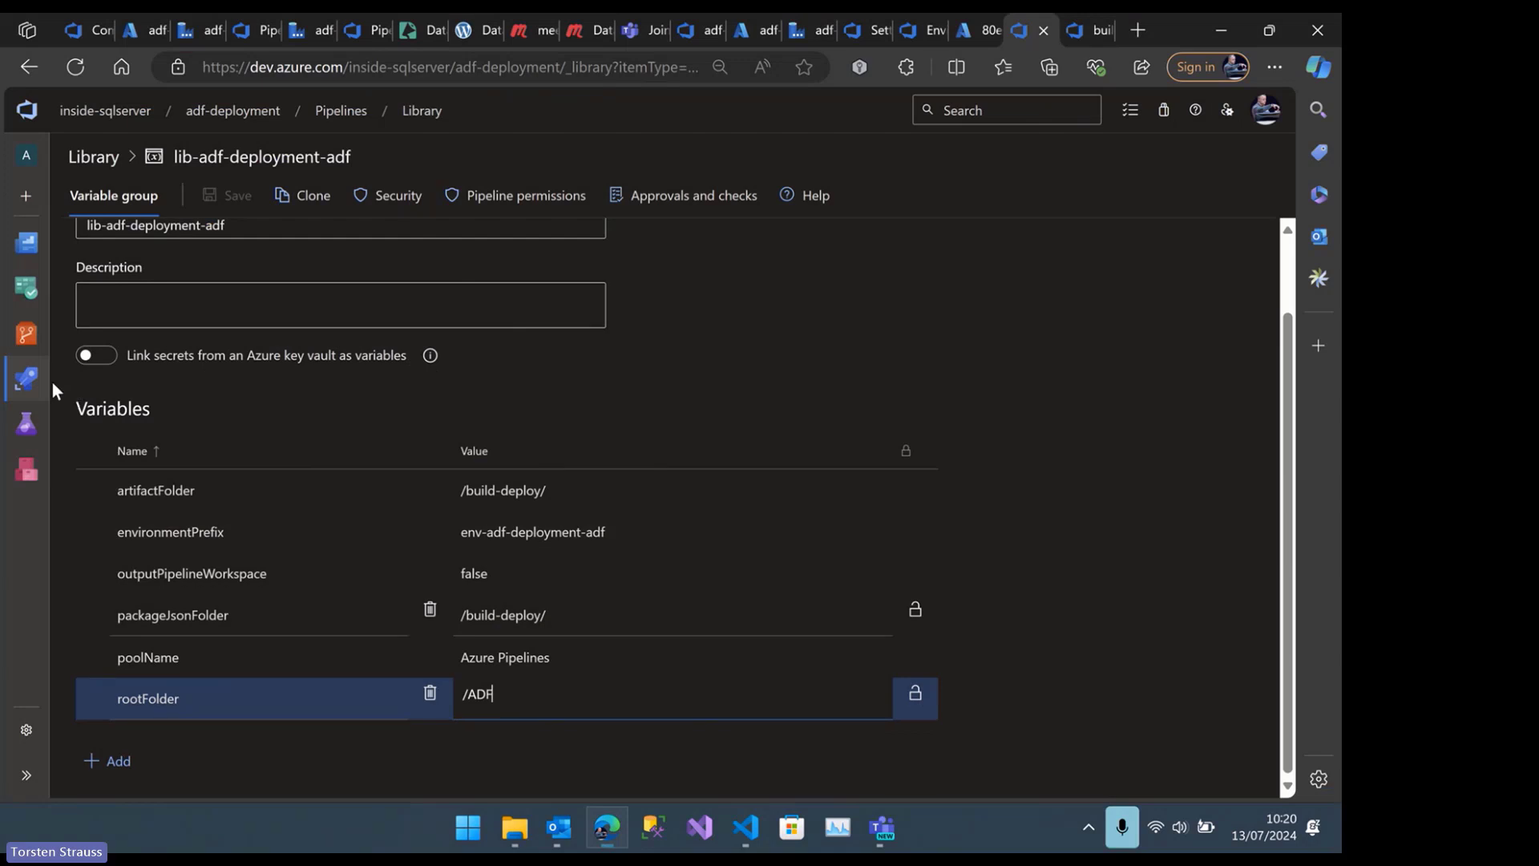
pyautogui.moveTo(27, 333)
pyautogui.click(71, 367)
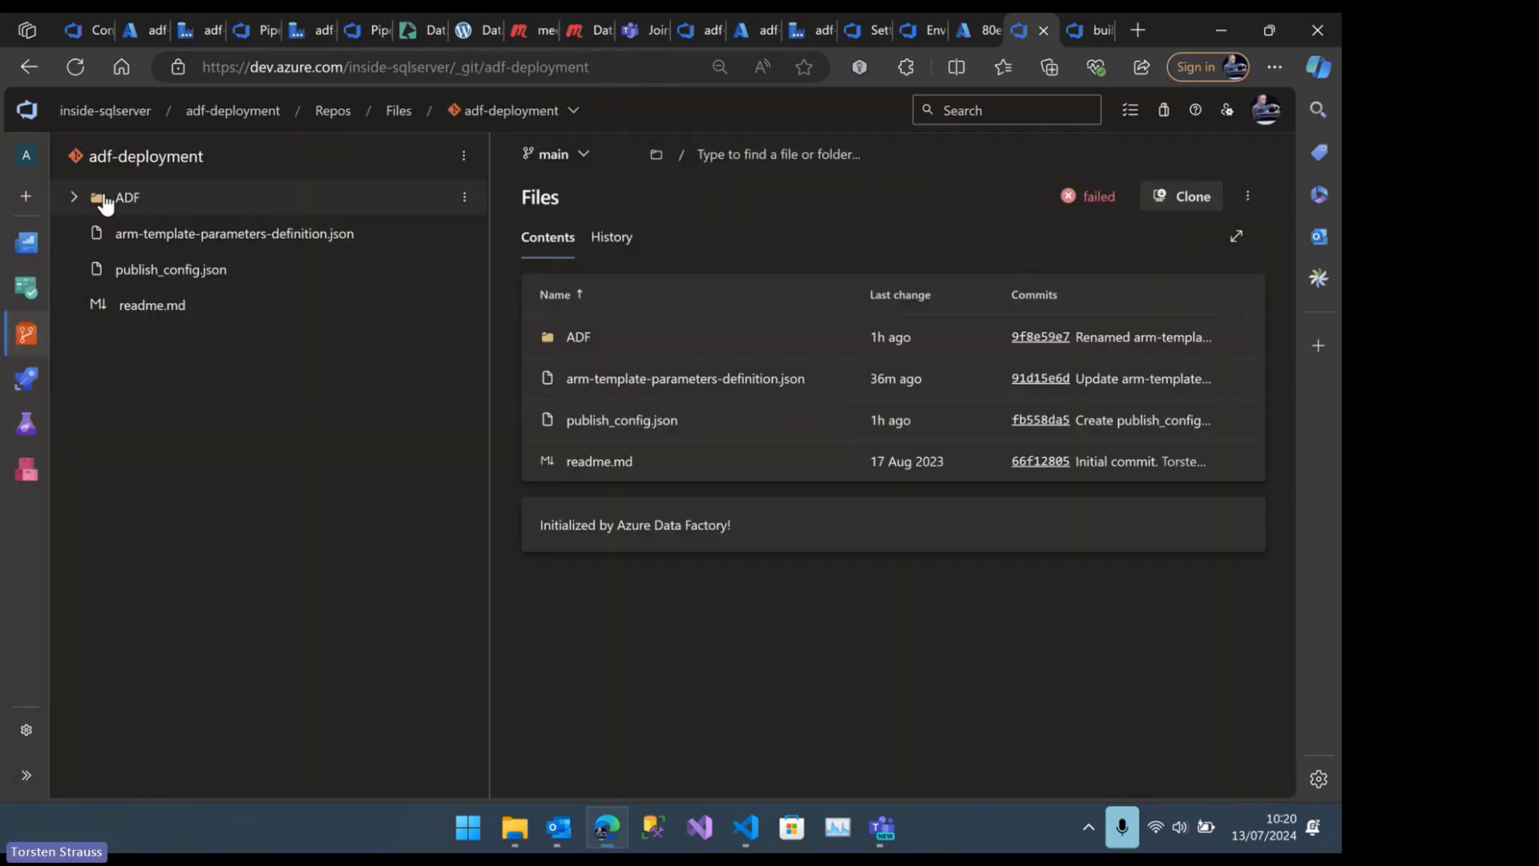
pyautogui.click(105, 197)
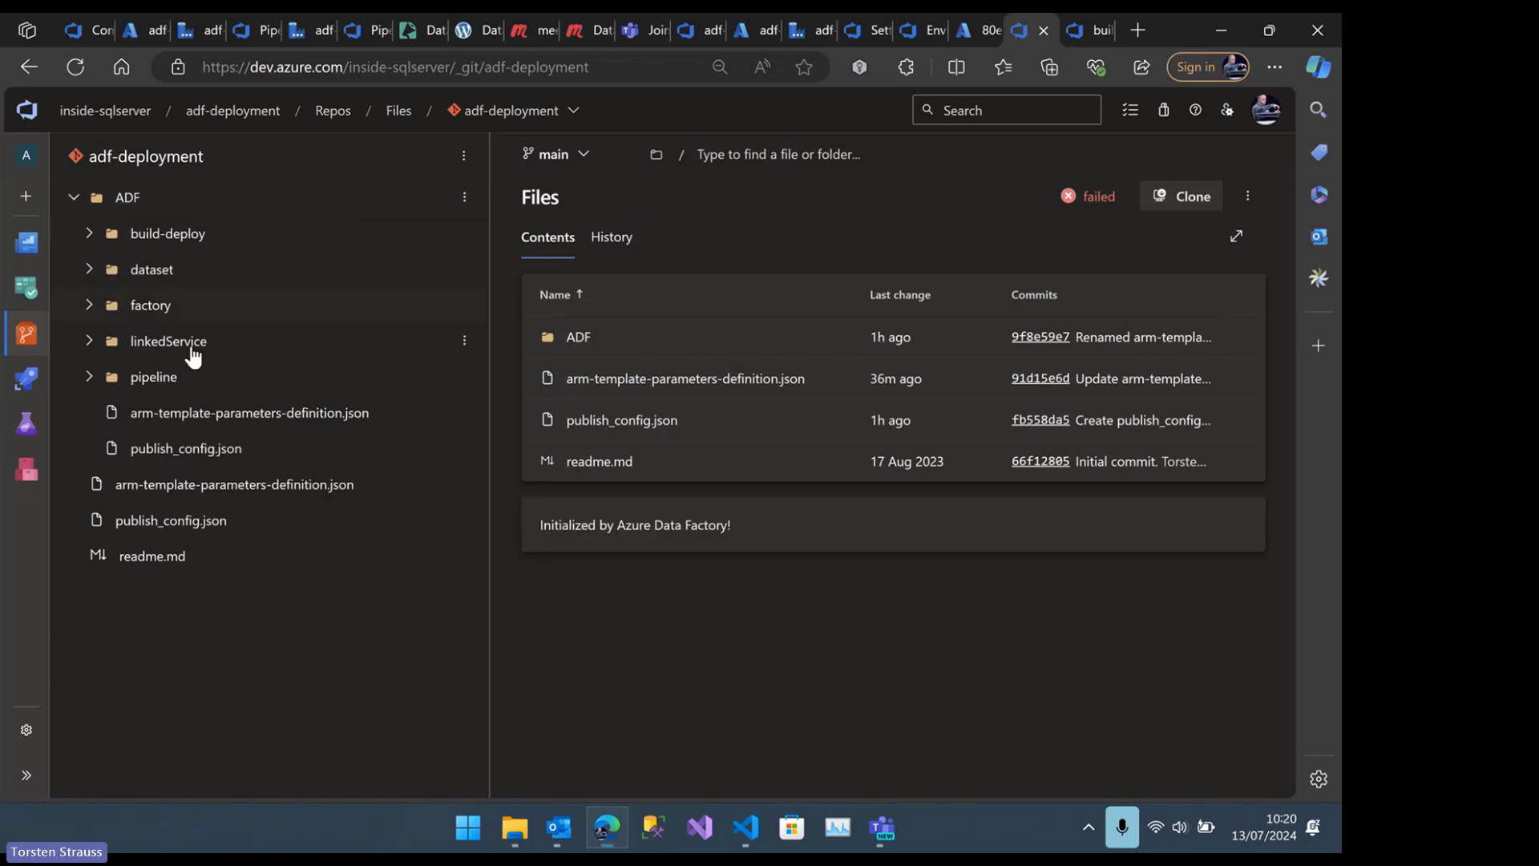
pyautogui.click(186, 449)
pyautogui.click(828, 296)
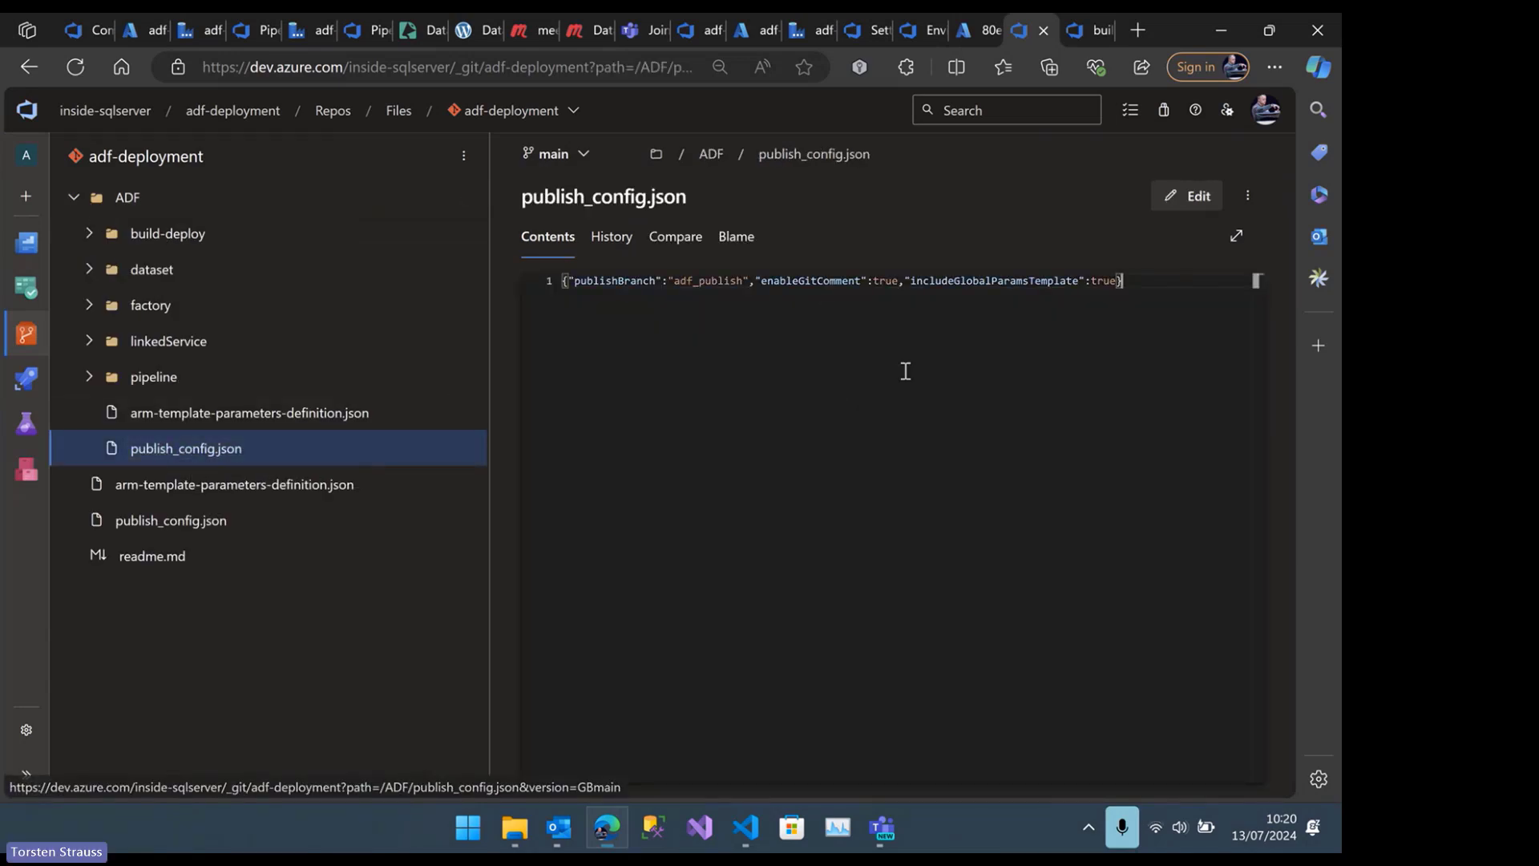
pyautogui.scroll(6, 905, 368)
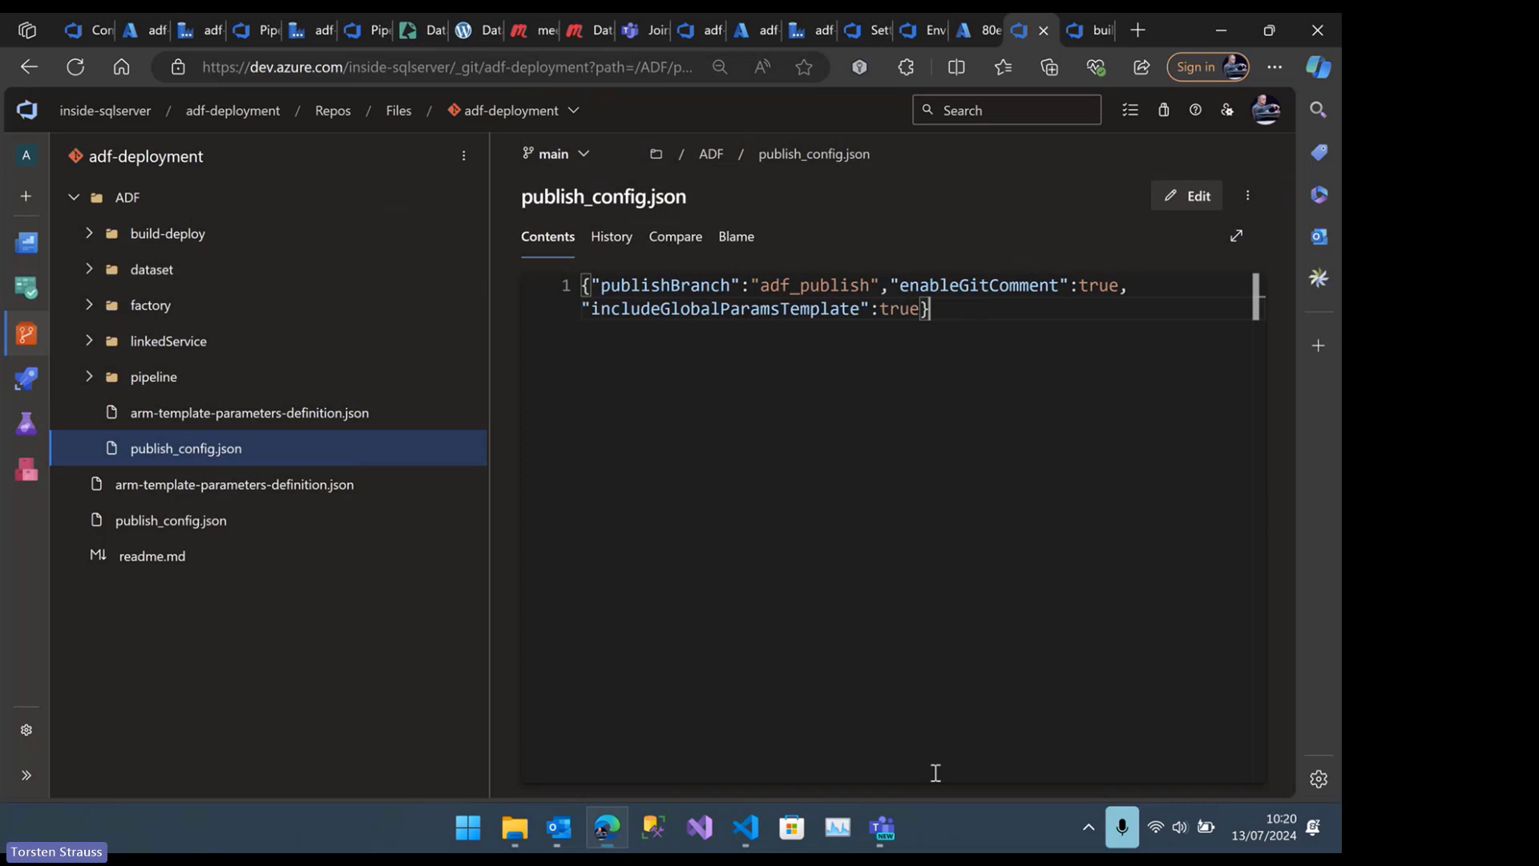
# Return to the guide in VS Code and follow its arm-template-parameters-definition.json link to view the file in the repository
pyautogui.click(744, 831)
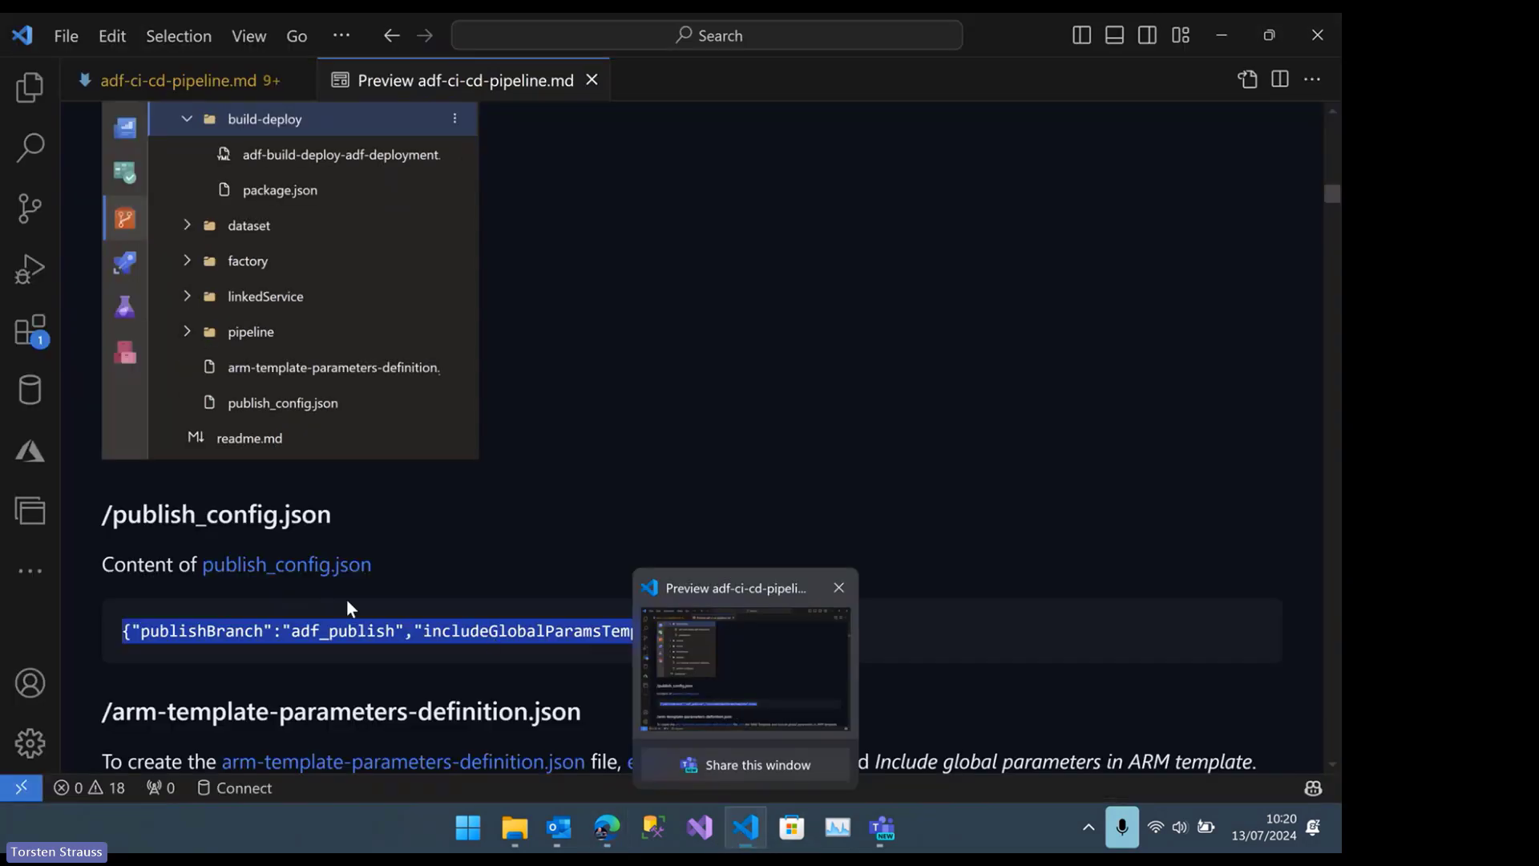
pyautogui.scroll(-3, 346, 598)
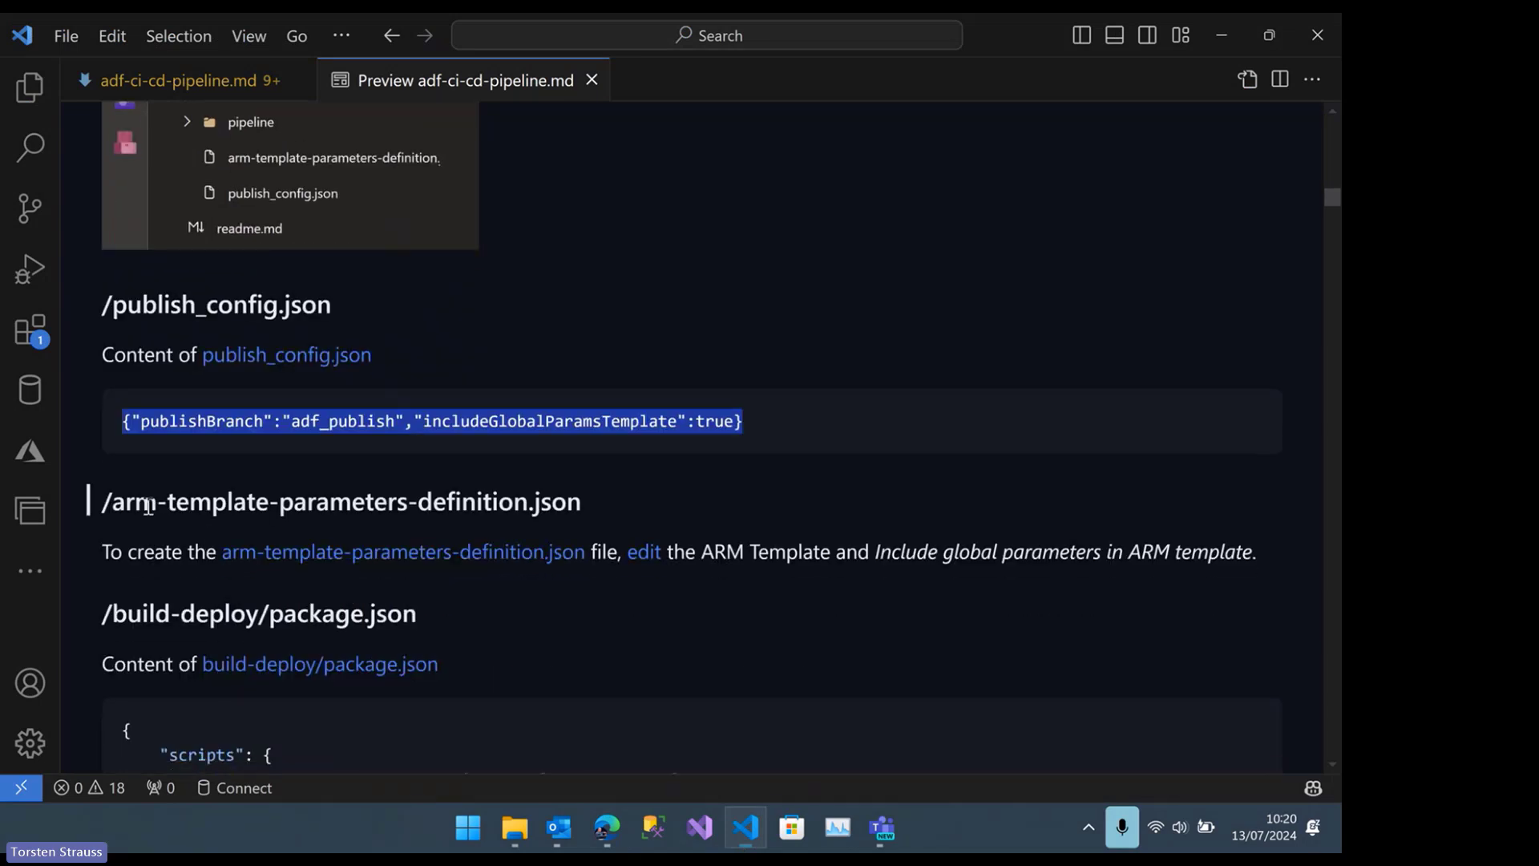
pyautogui.scroll(-1, 513, 504)
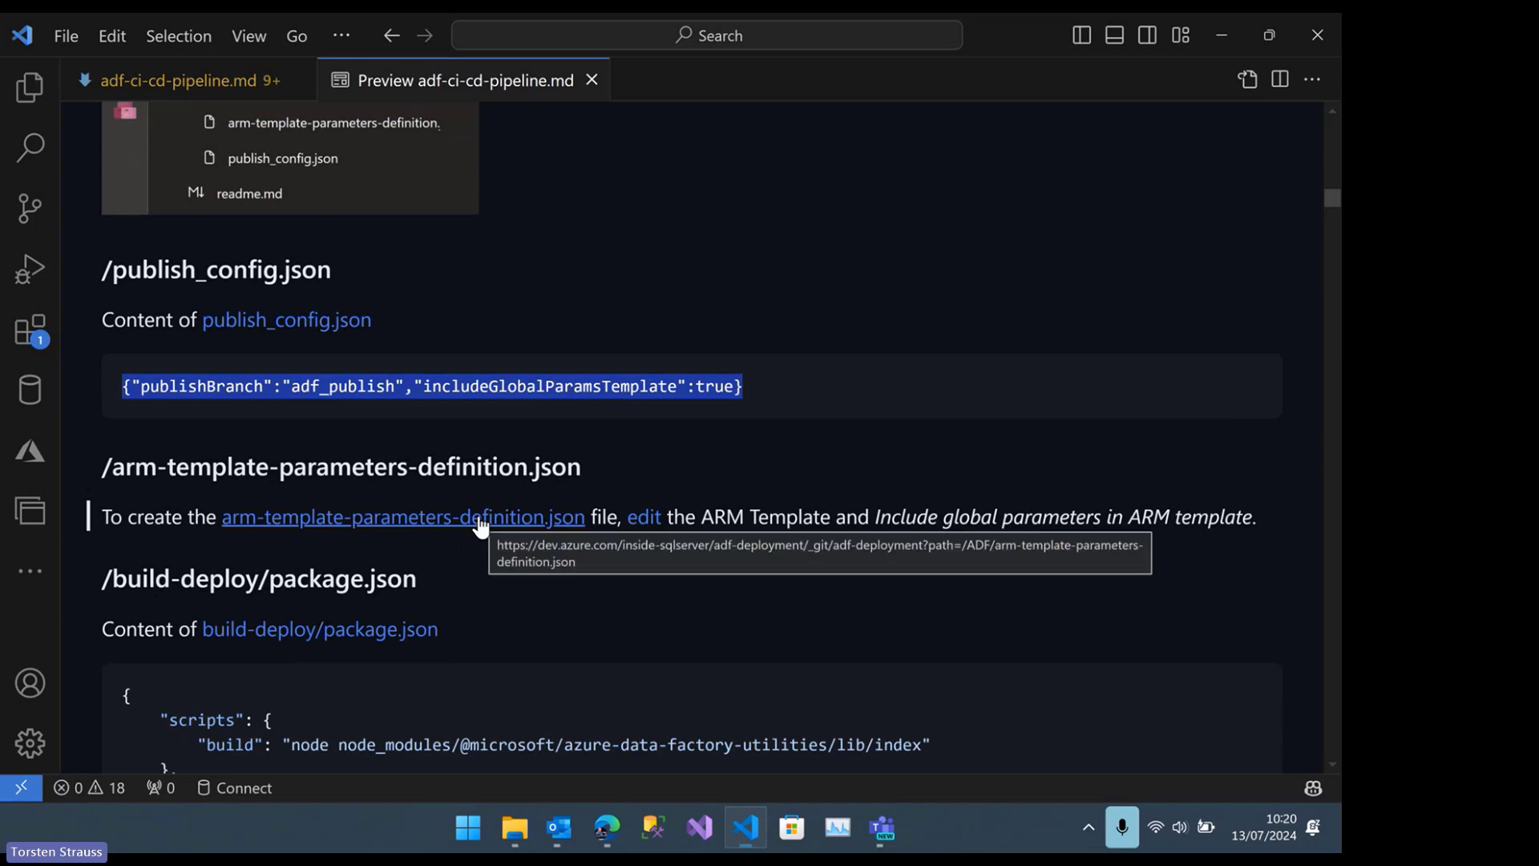
pyautogui.click(478, 518)
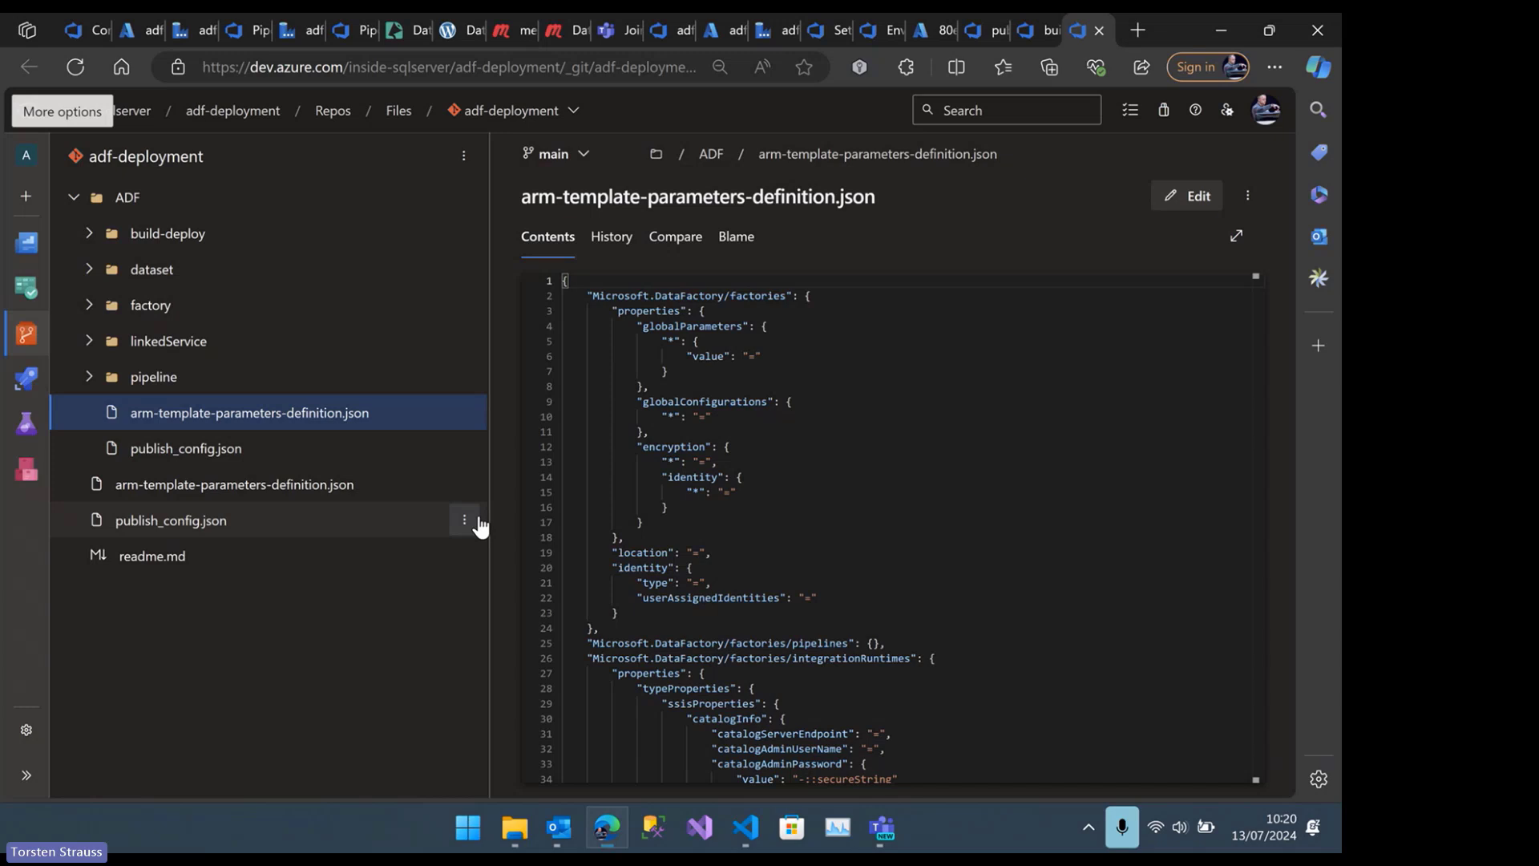
pyautogui.scroll(-3, 819, 414)
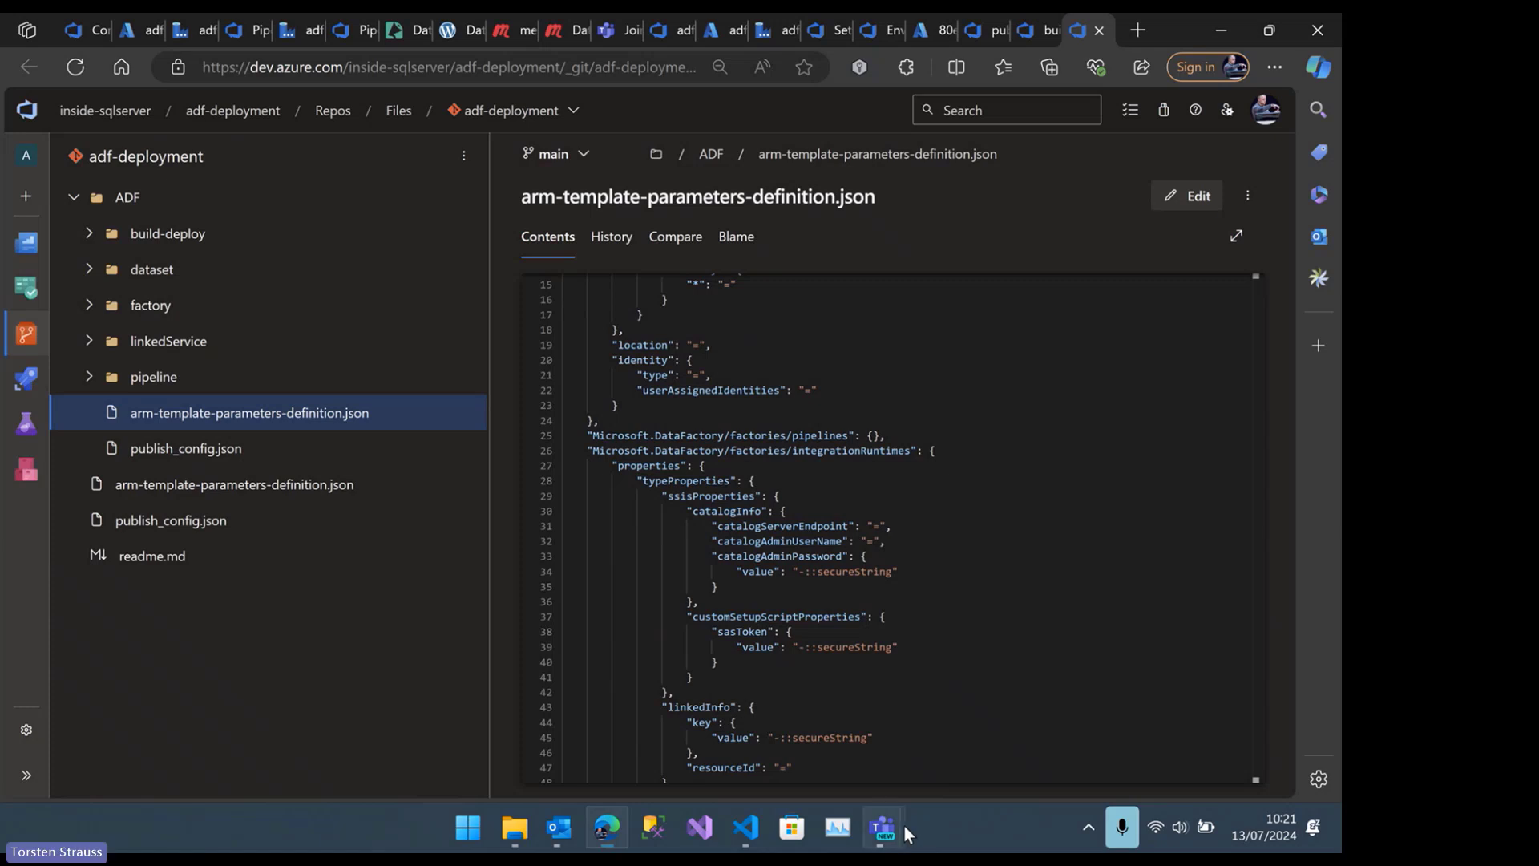
# Follow the guide's edit link to Data Factory's ARM template settings, include global parameters in the ARM template, and inspect the parameter configuration without changing it
pyautogui.moveTo(894, 826)
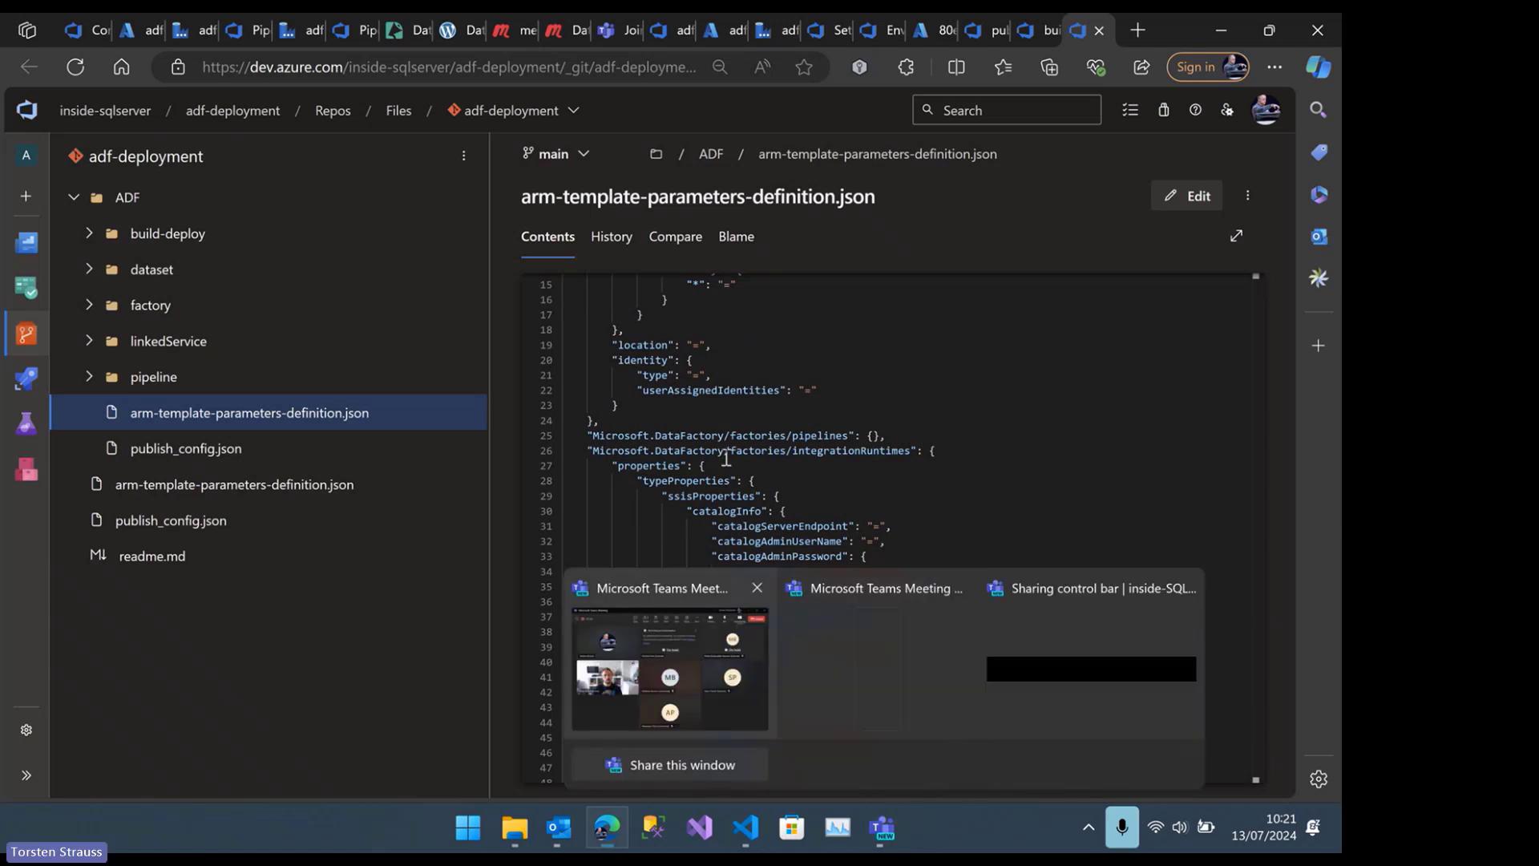
pyautogui.click(746, 827)
pyautogui.click(639, 523)
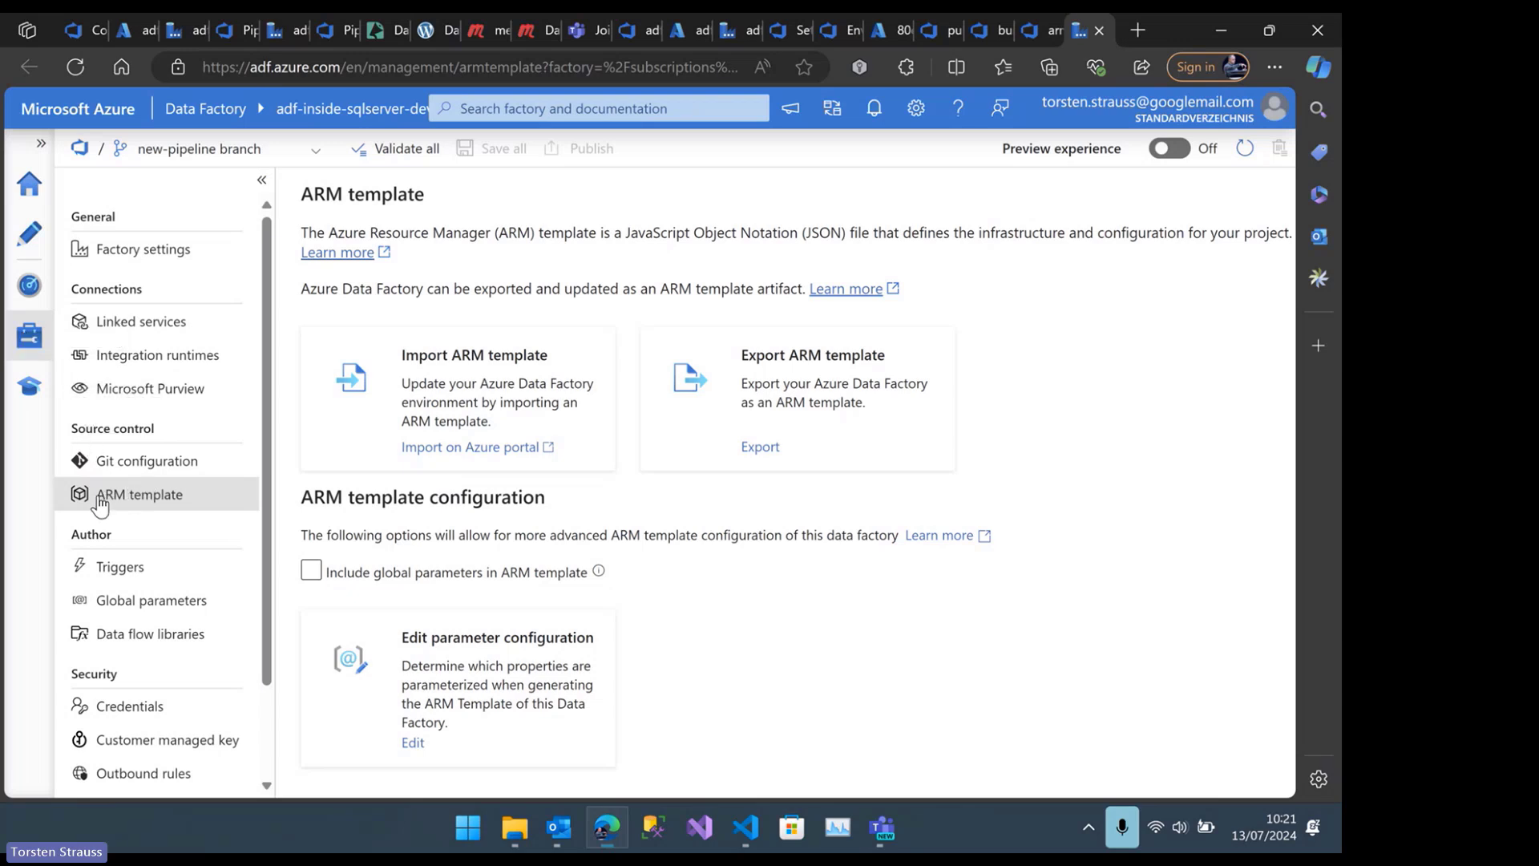
pyautogui.click(312, 572)
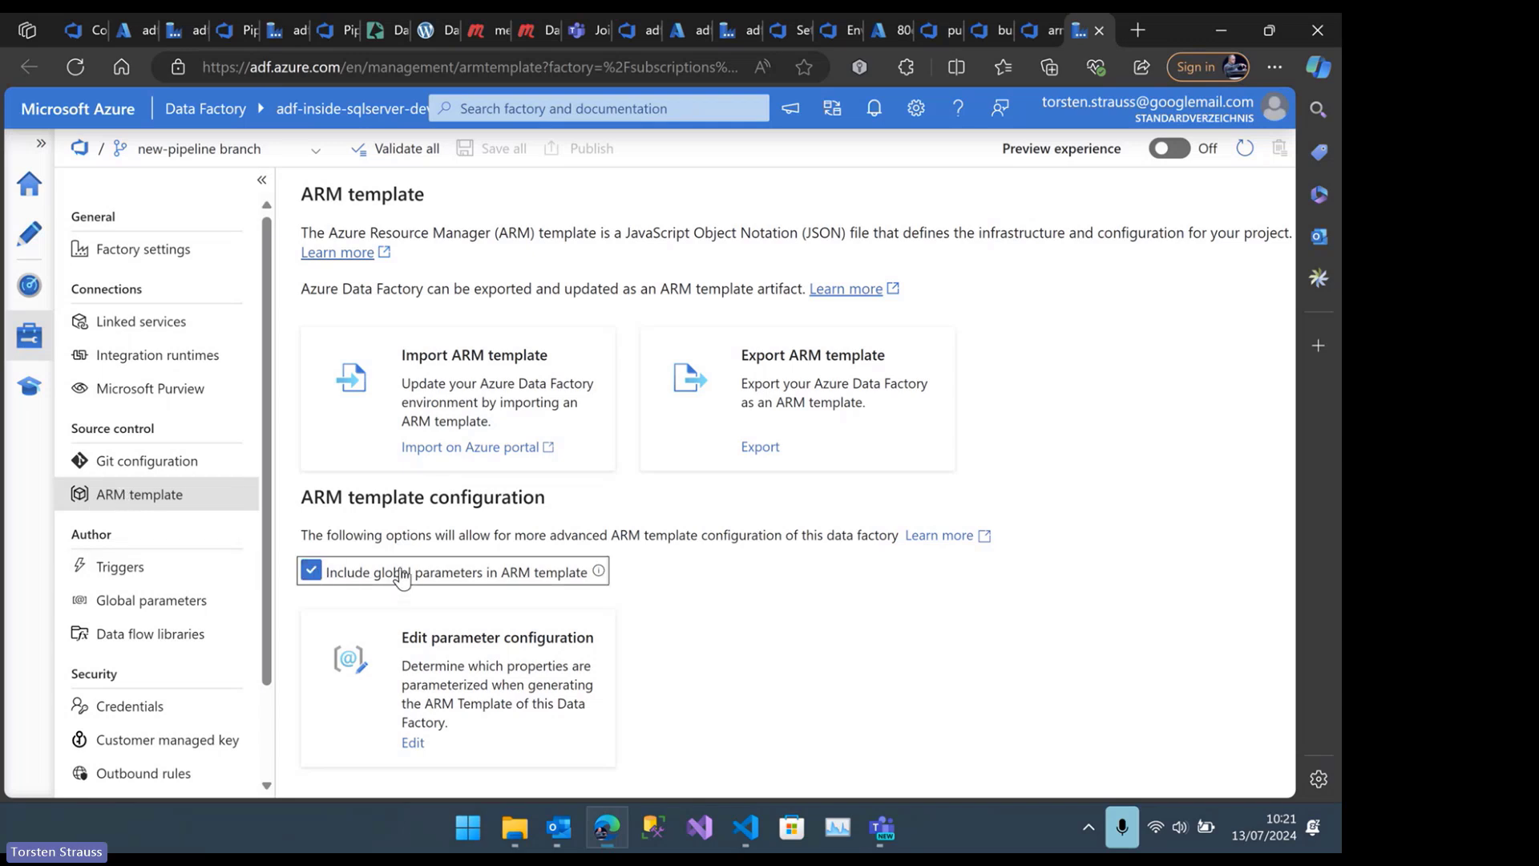
pyautogui.click(442, 651)
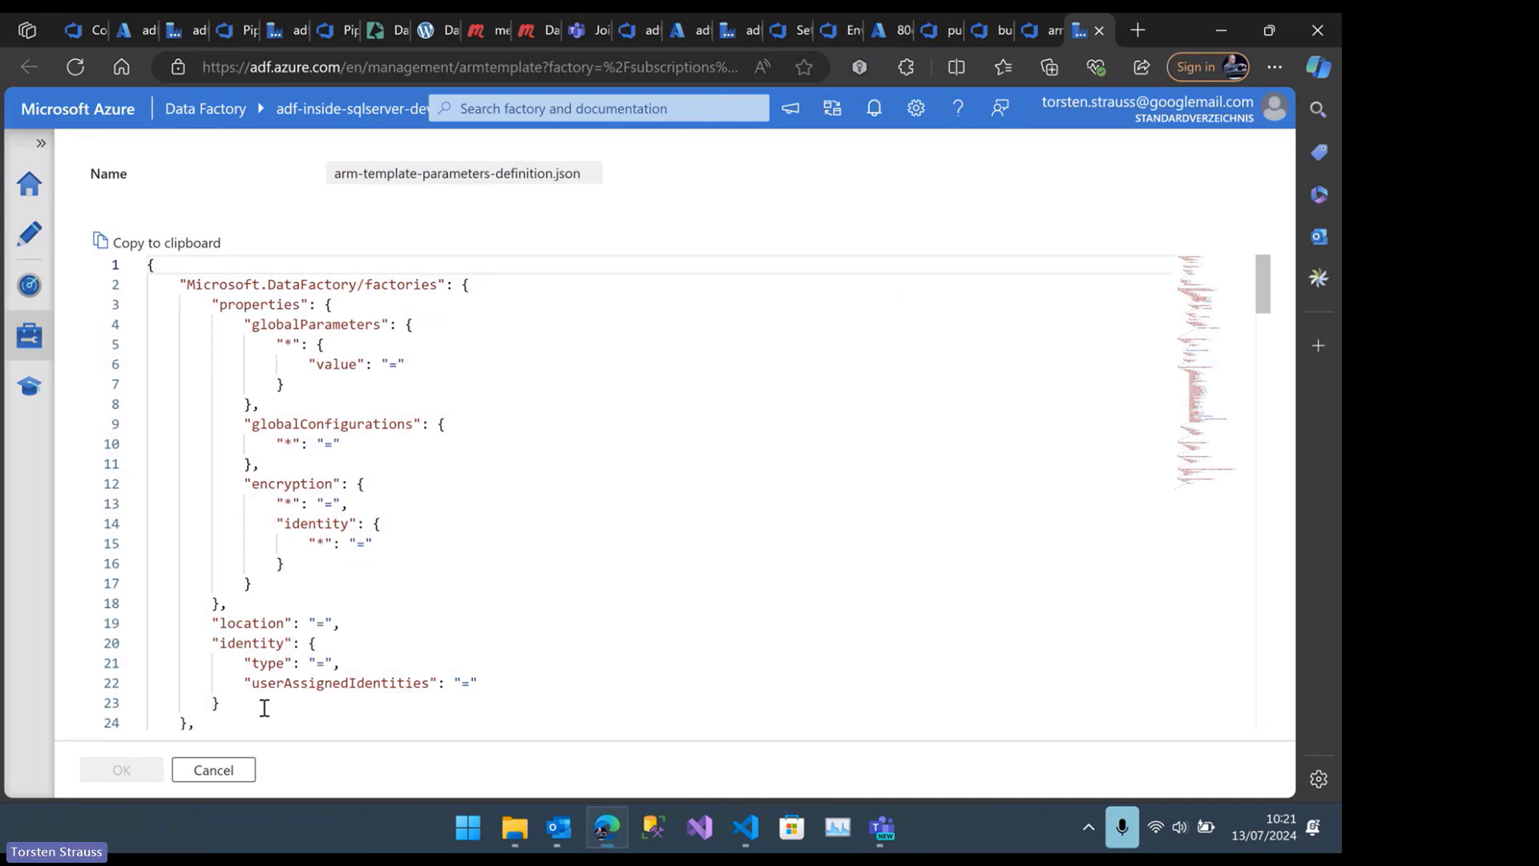
pyautogui.click(215, 769)
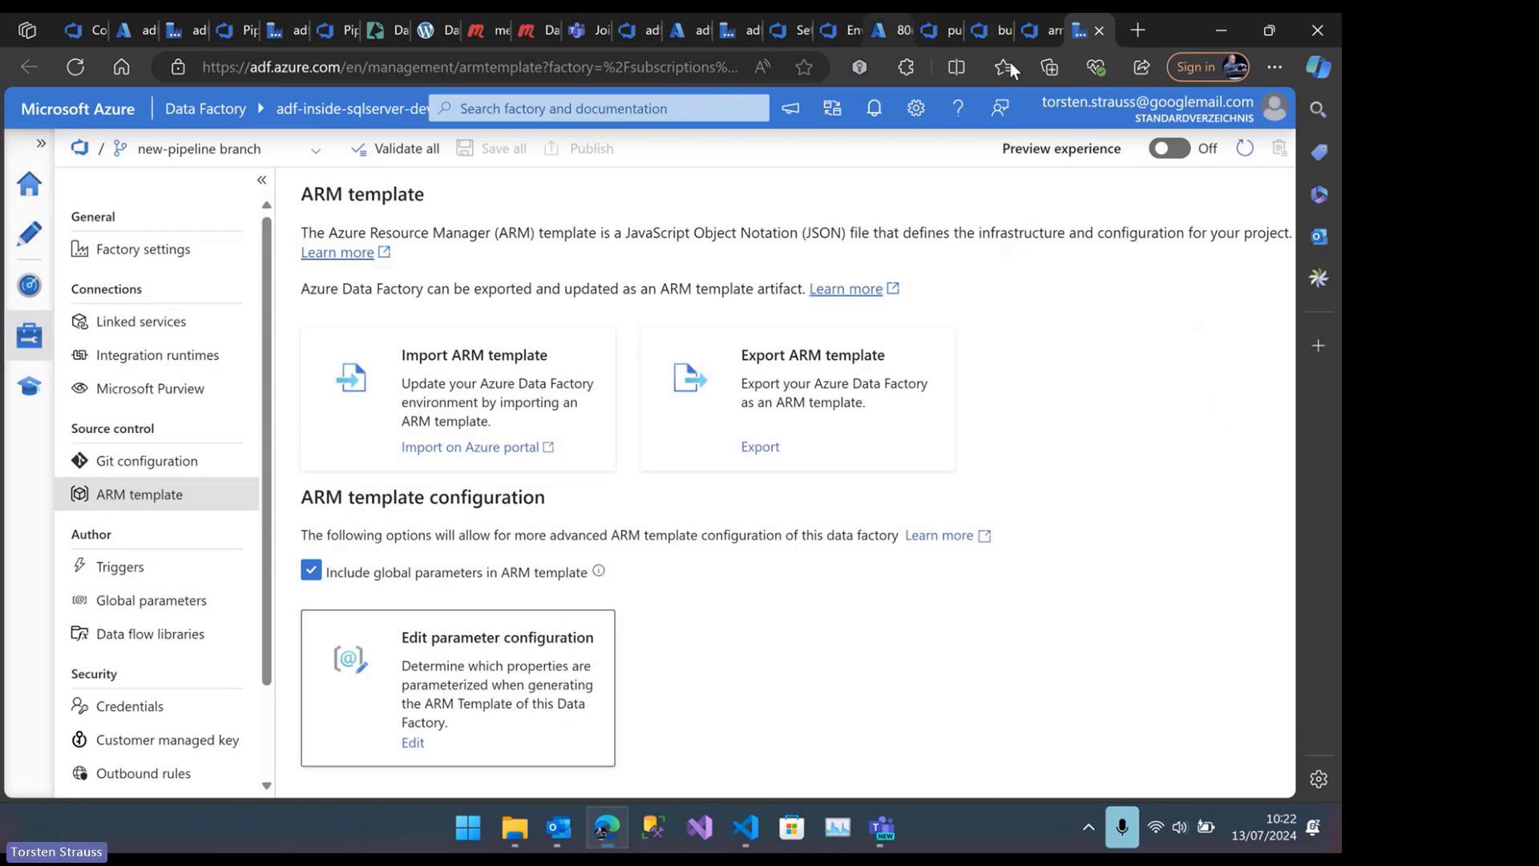
# Return to arm-template-parameters-definition.json in the repository and review its triggers, linkedServices, AzureKeyVault, Odbc, datasets and credentials entries
pyautogui.click(1037, 24)
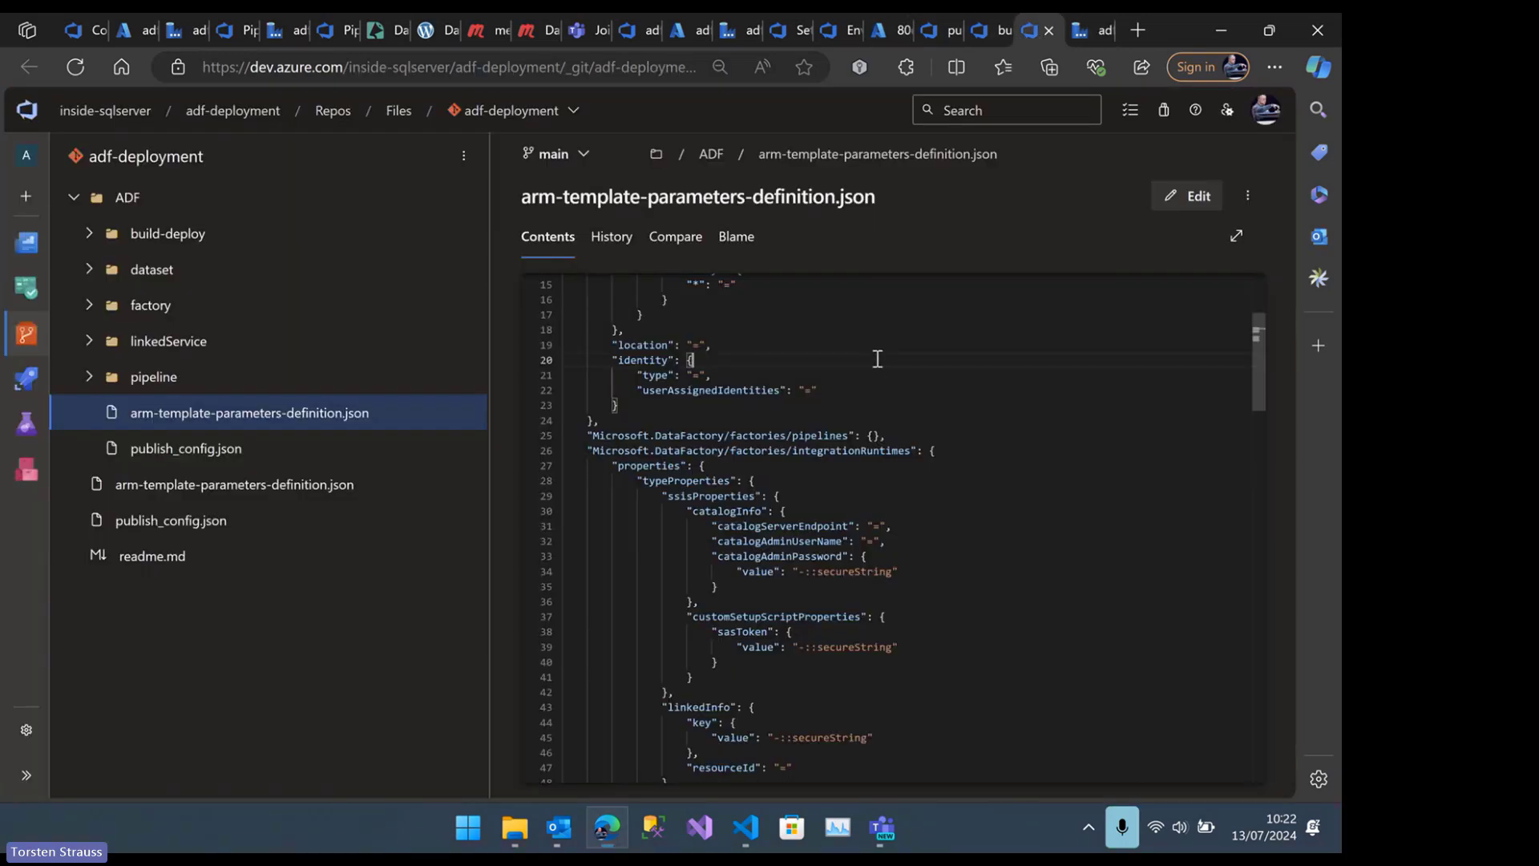
pyautogui.scroll(-5, 876, 360)
pyautogui.scroll(3, 877, 360)
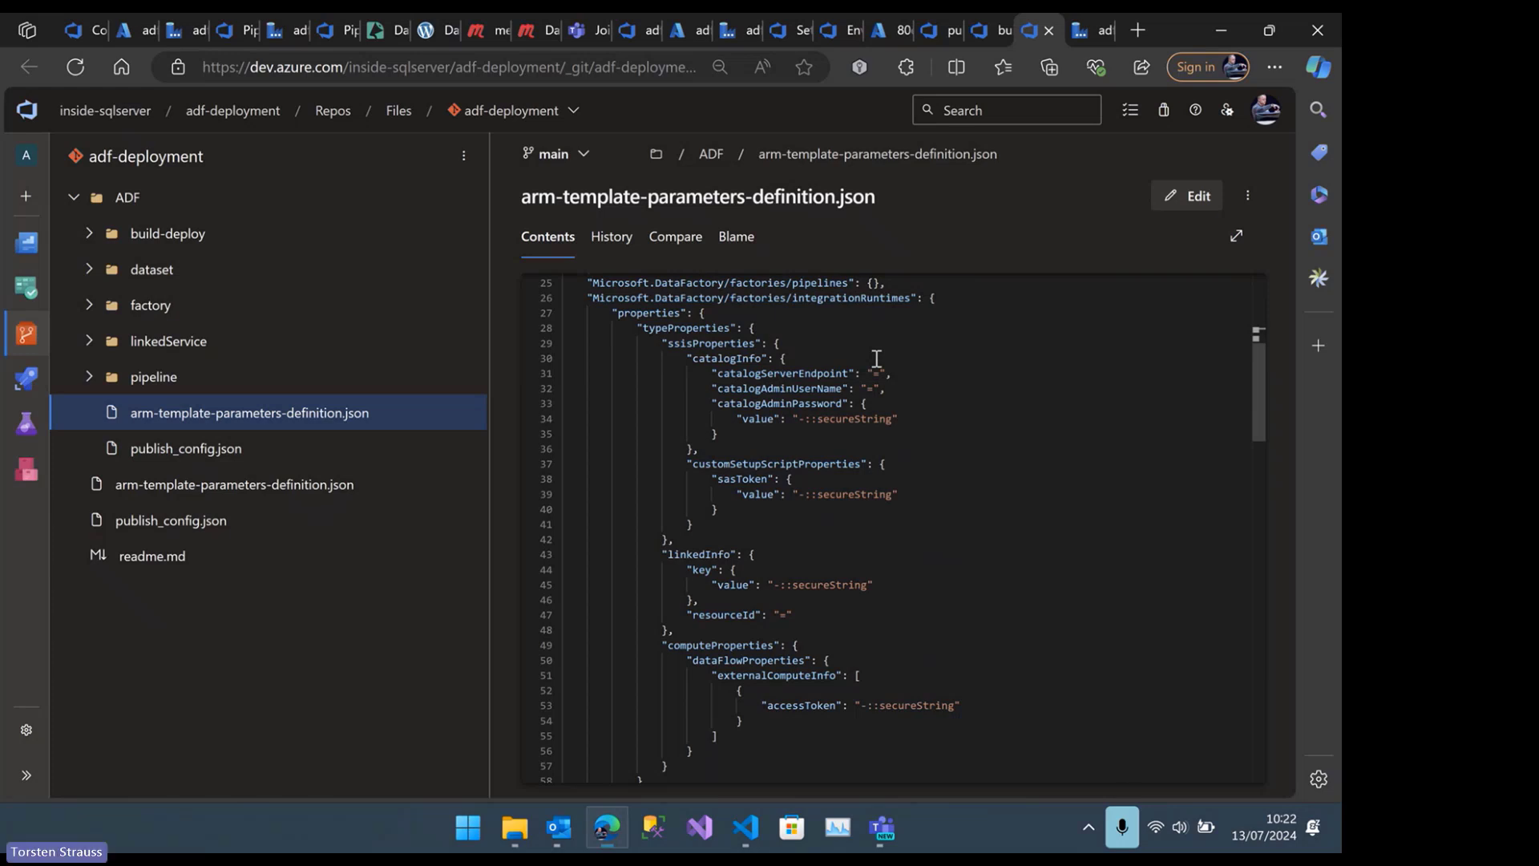
pyautogui.scroll(-7, 867, 484)
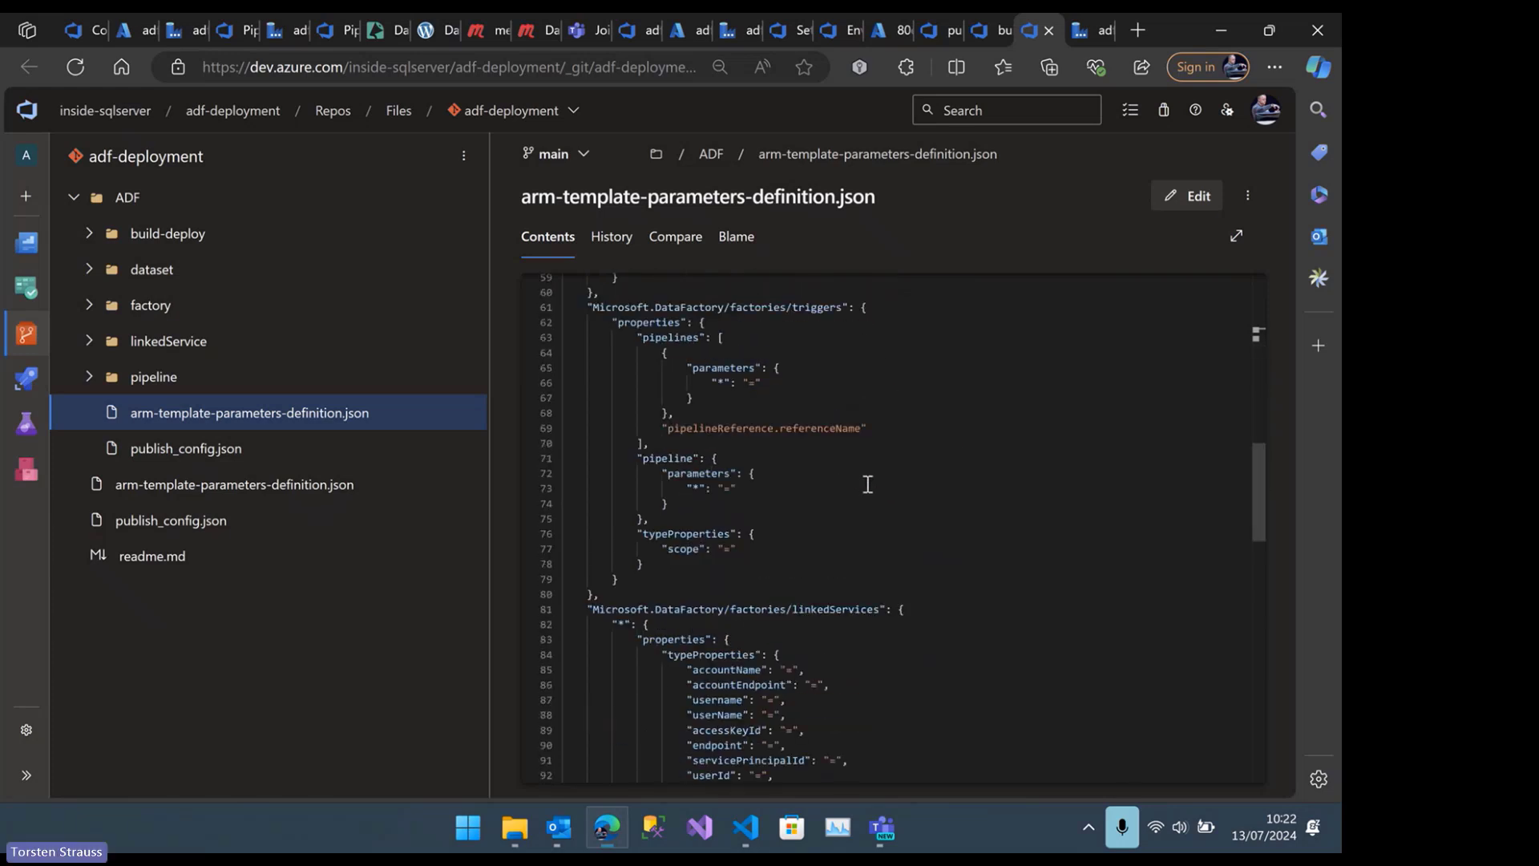
pyautogui.scroll(-8, 866, 483)
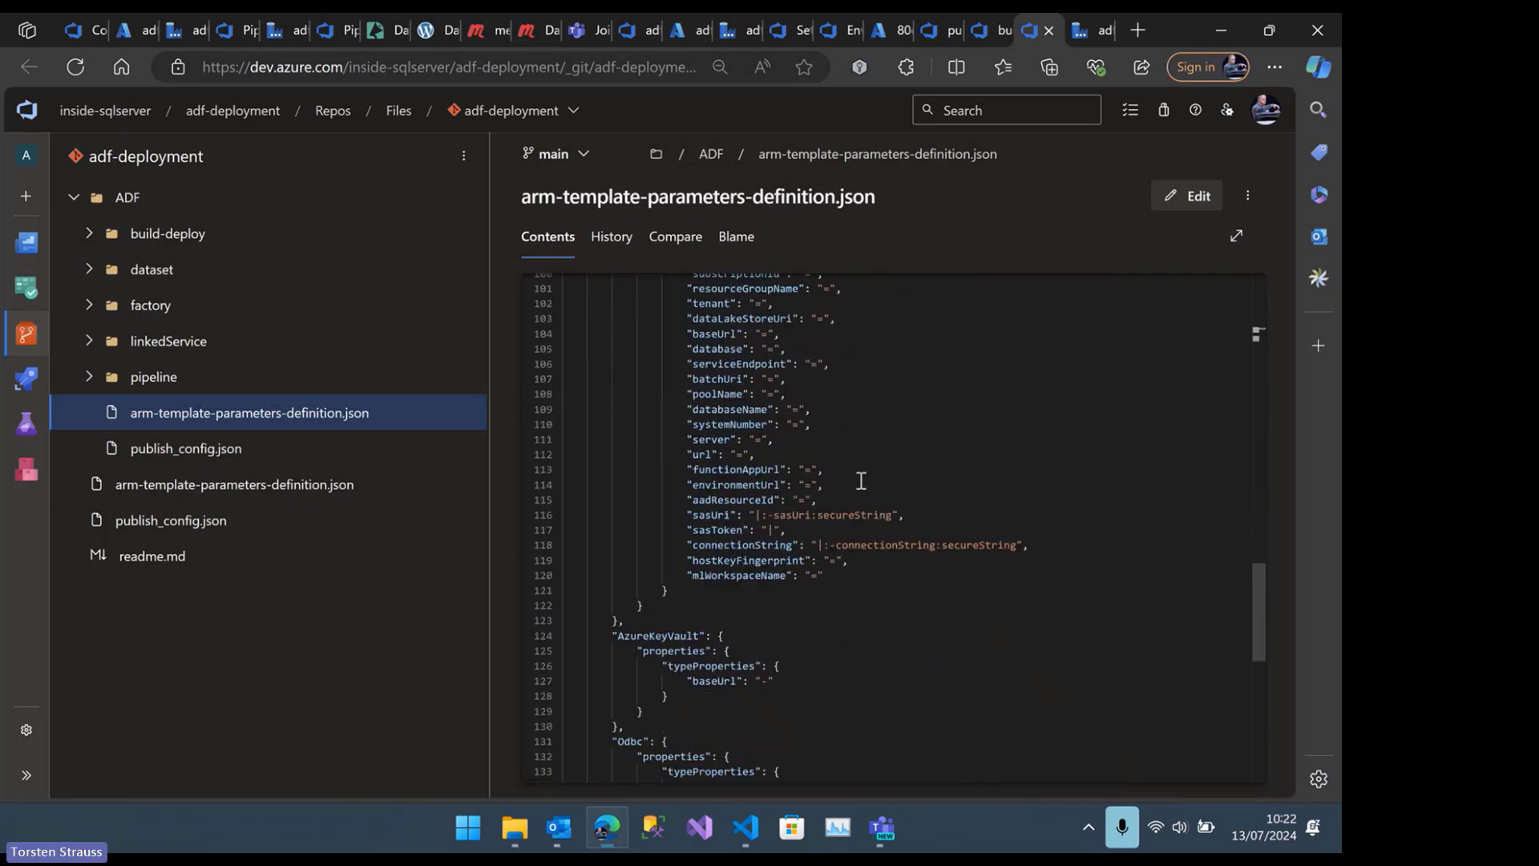
pyautogui.scroll(-5, 861, 481)
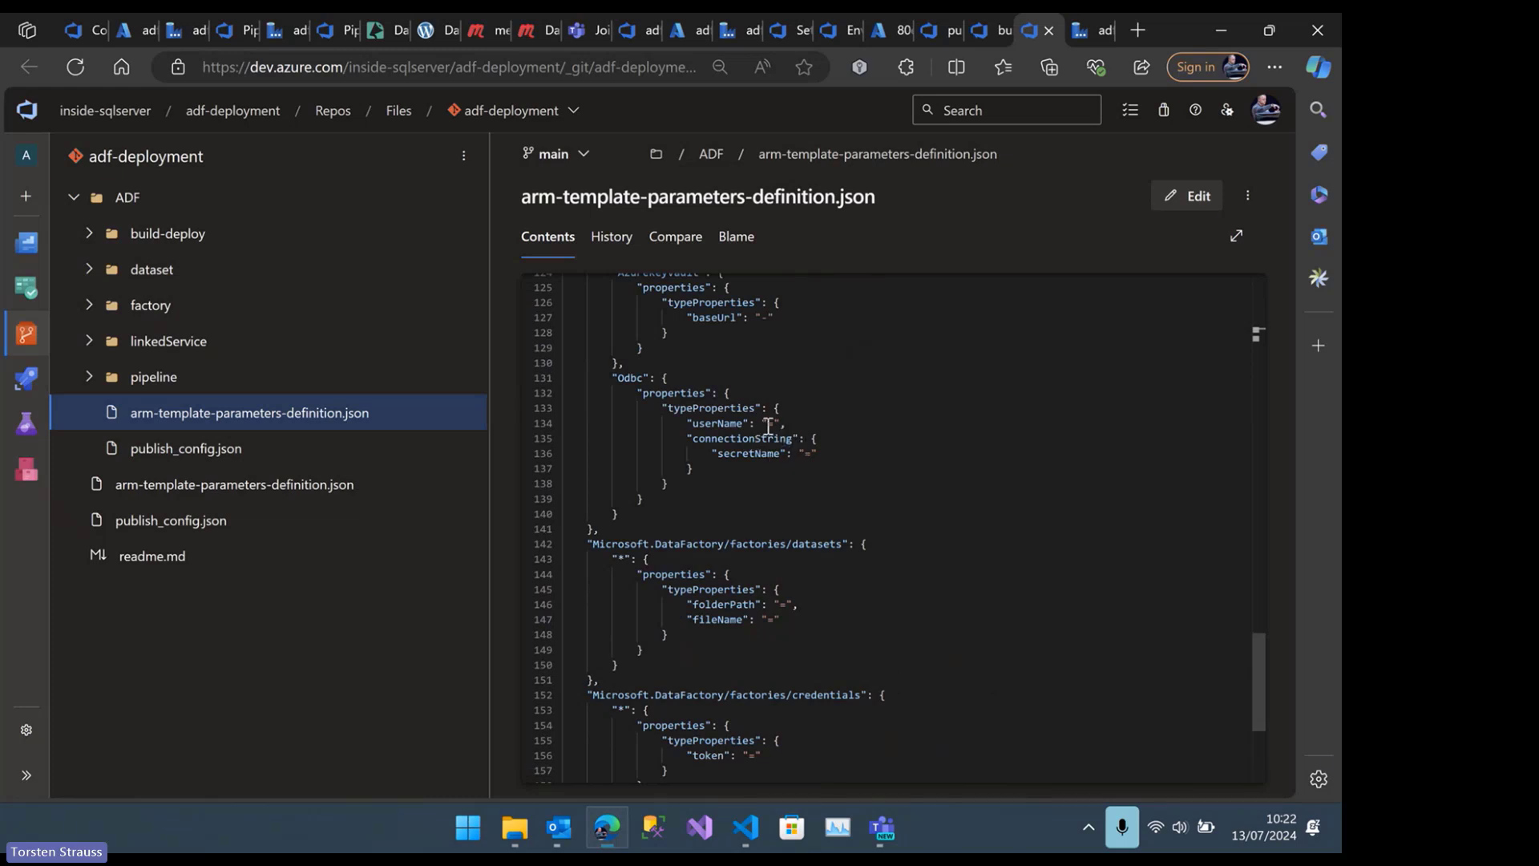
pyautogui.scroll(-2, 801, 532)
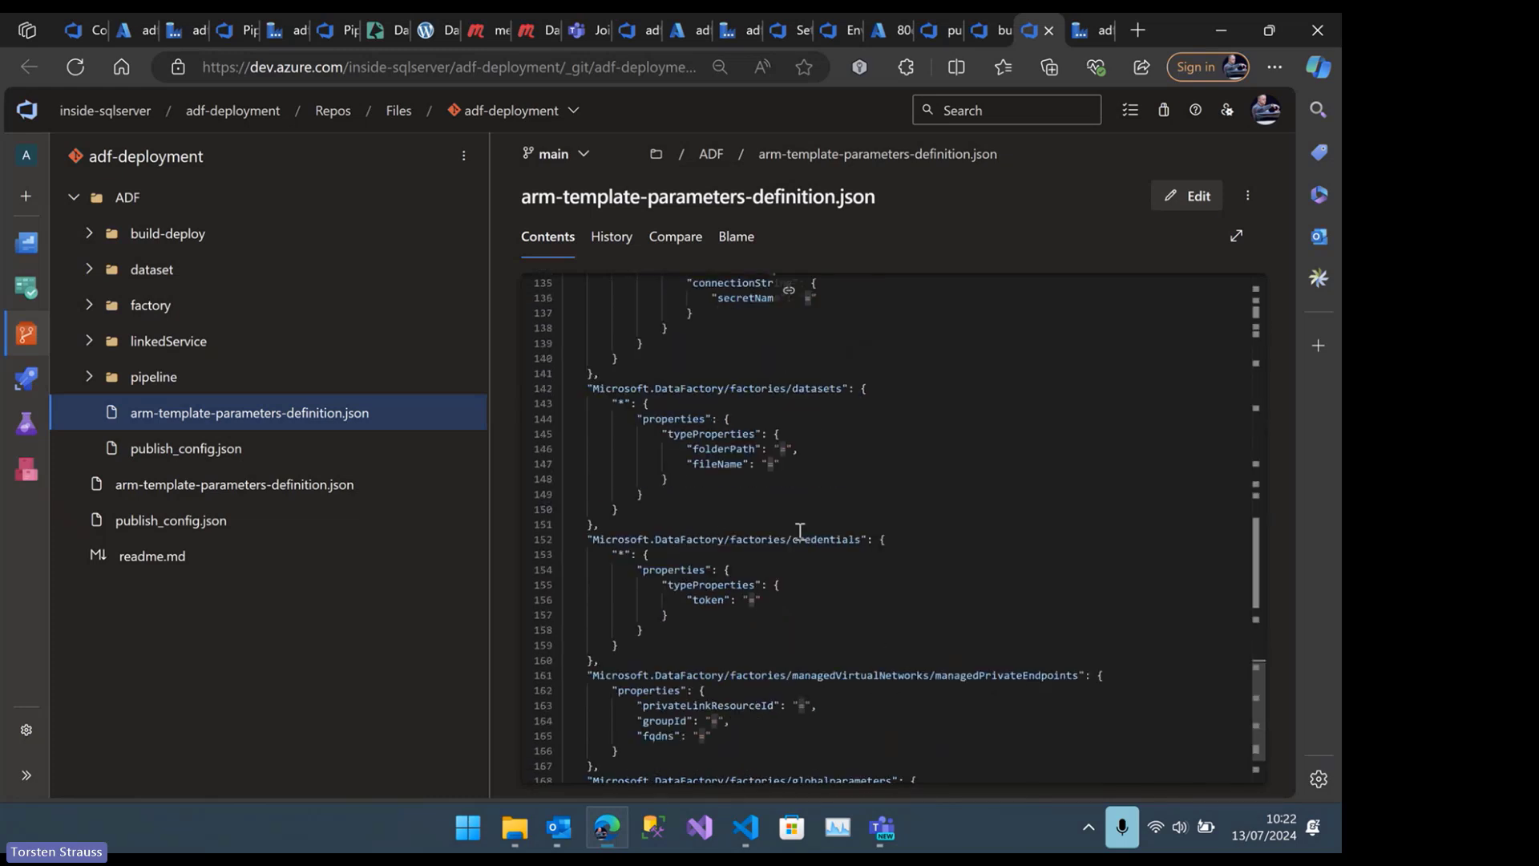
pyautogui.click(781, 449)
# Switch to VS Code, find the guide's "Overwrite global parameters" section, and highlight the "-" value of baseUrl under kv_adf_deployment
pyautogui.click(746, 827)
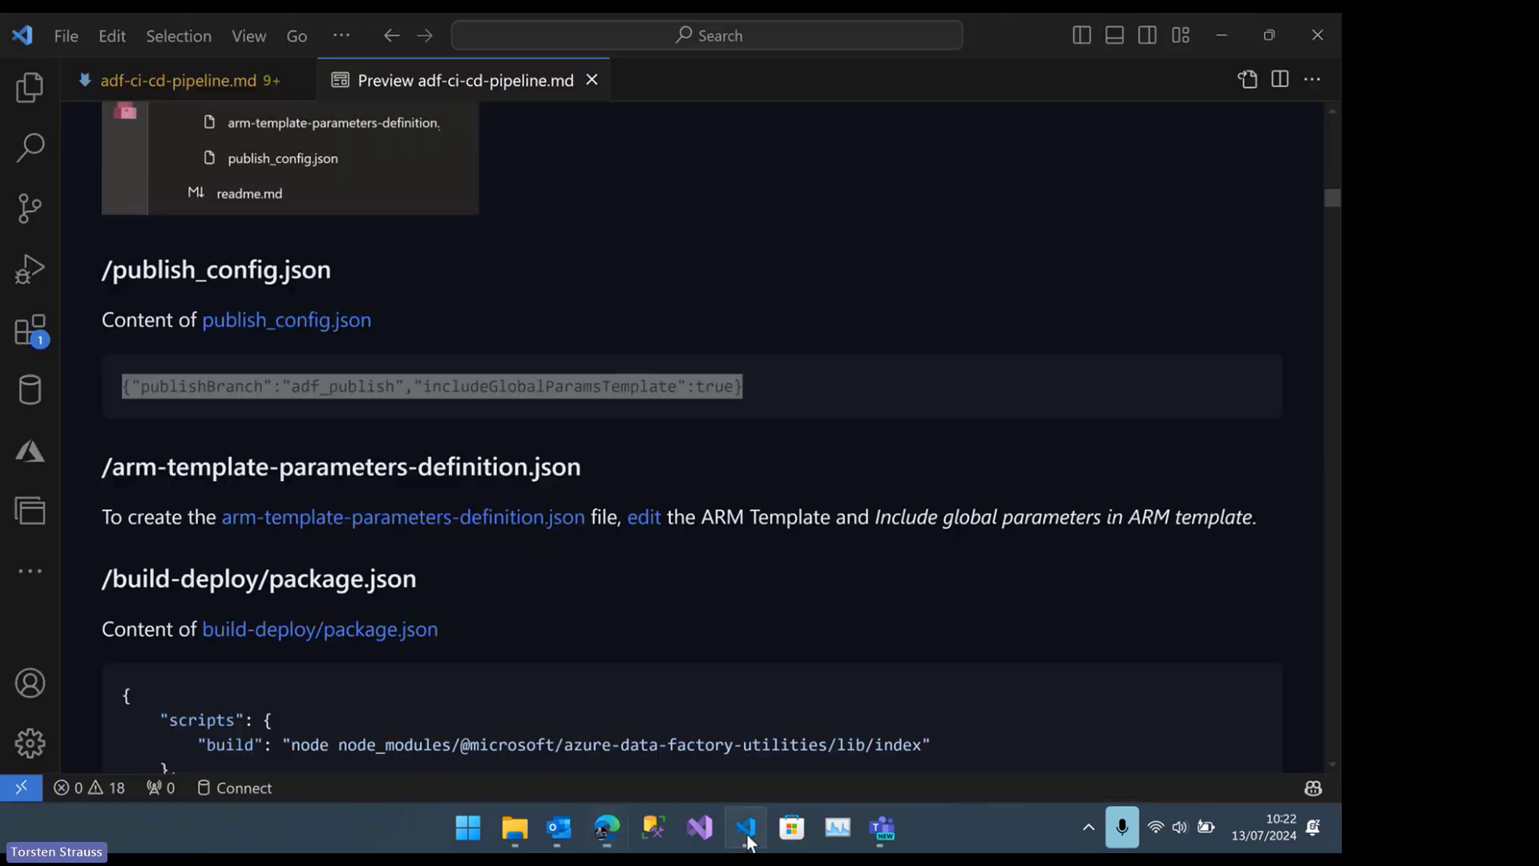
pyautogui.scroll(-2, 557, 628)
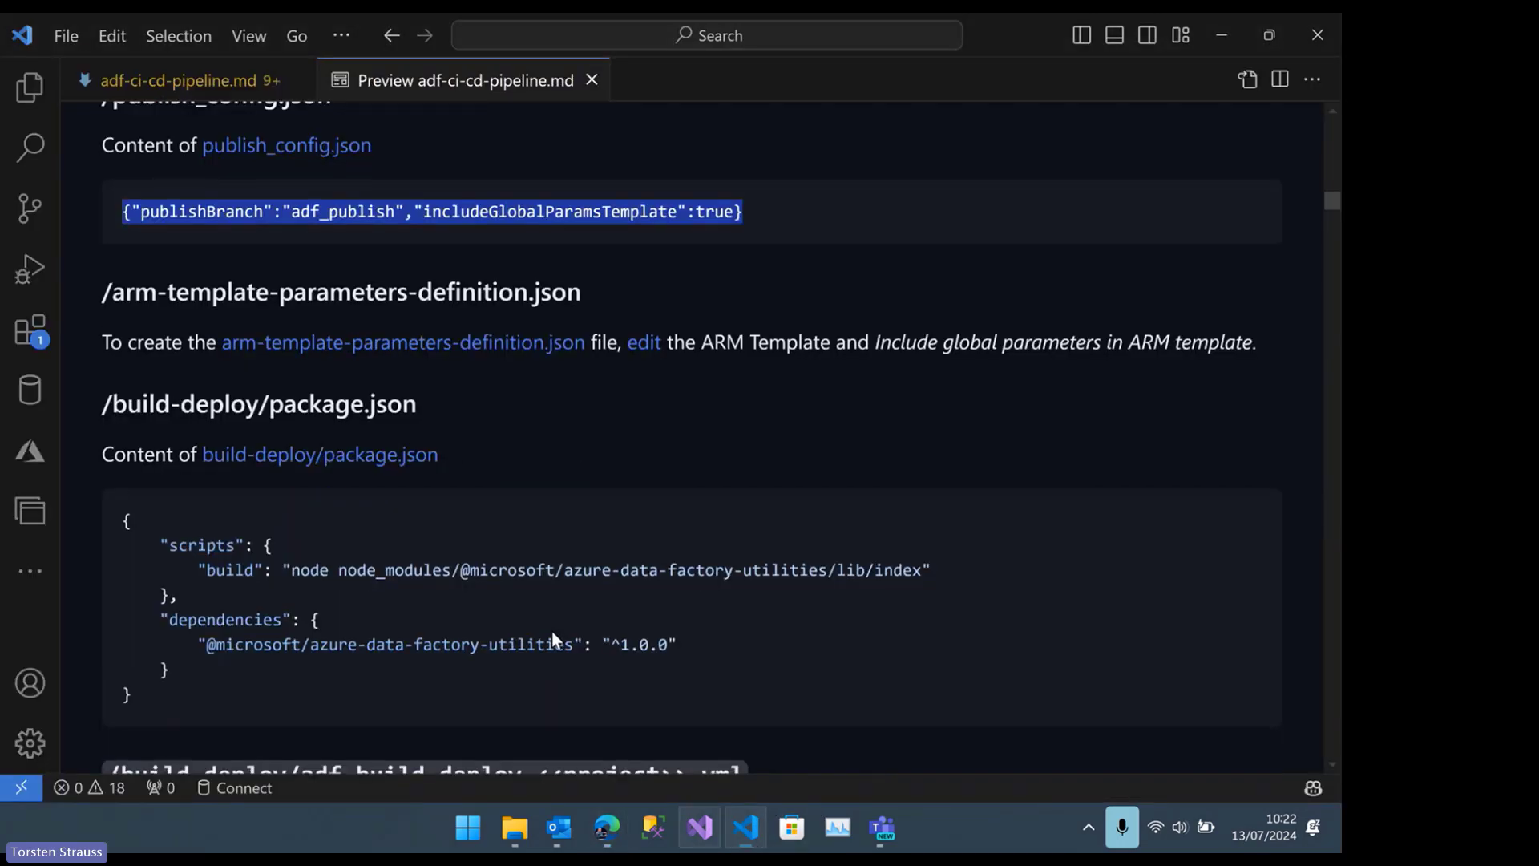
pyautogui.press('End')
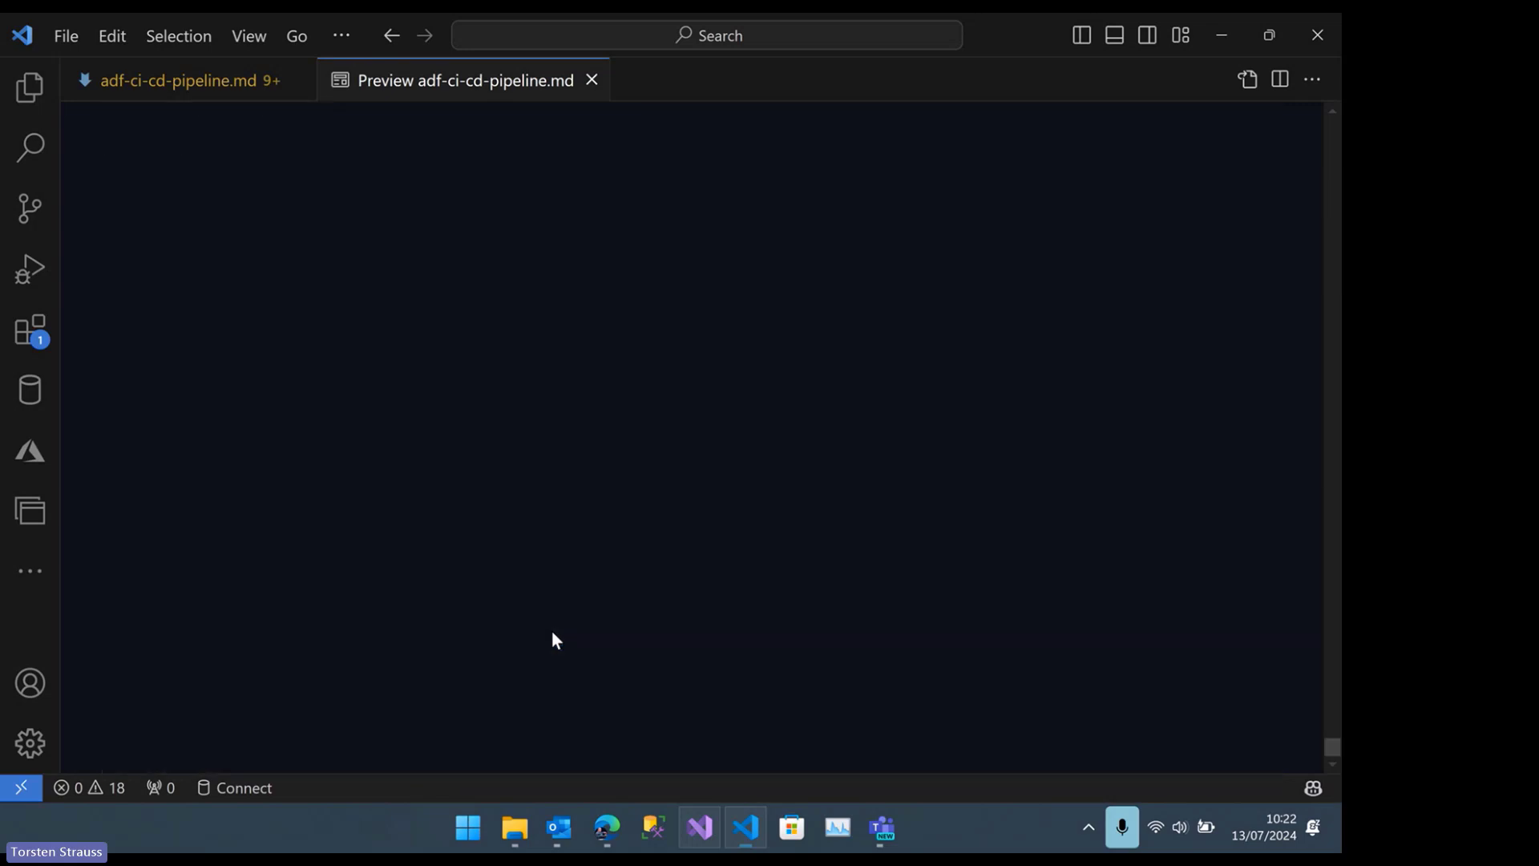
pyautogui.scroll(8, 552, 614)
pyautogui.scroll(15, 335, 494)
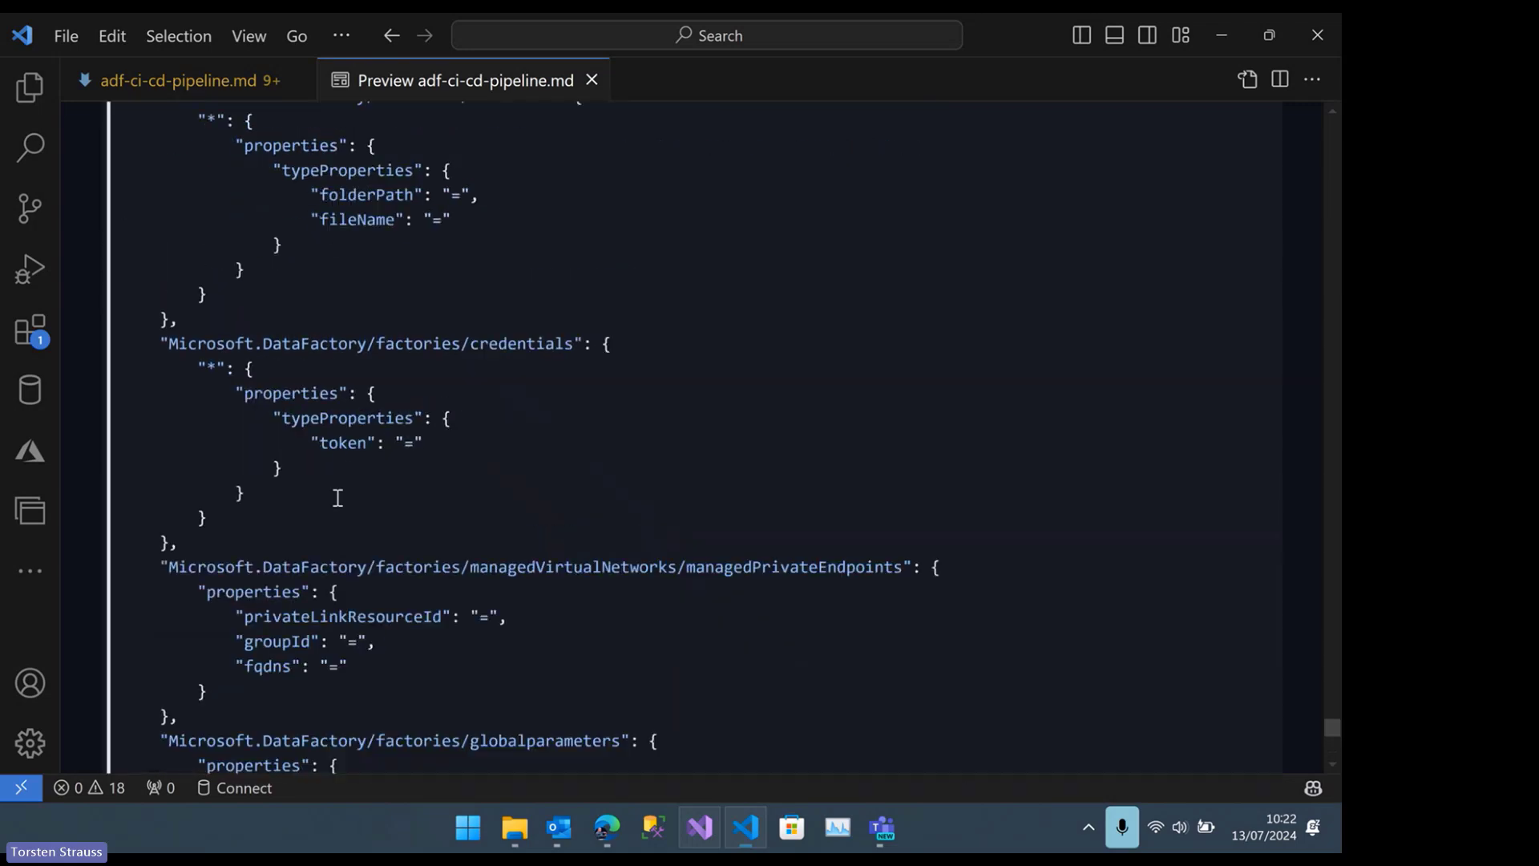
pyautogui.scroll(10, 336, 492)
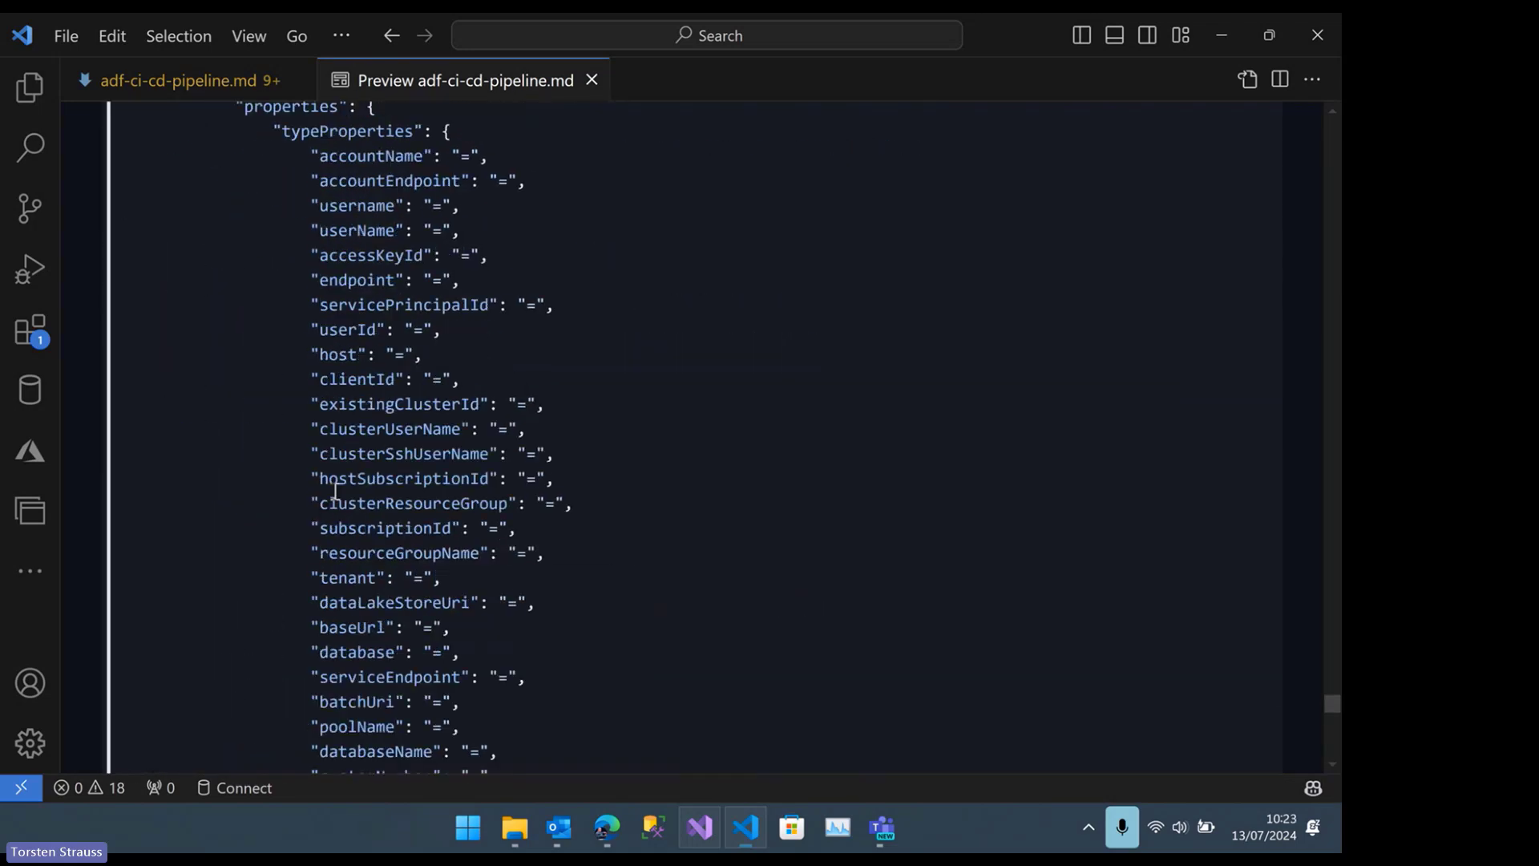
pyautogui.scroll(5, 335, 487)
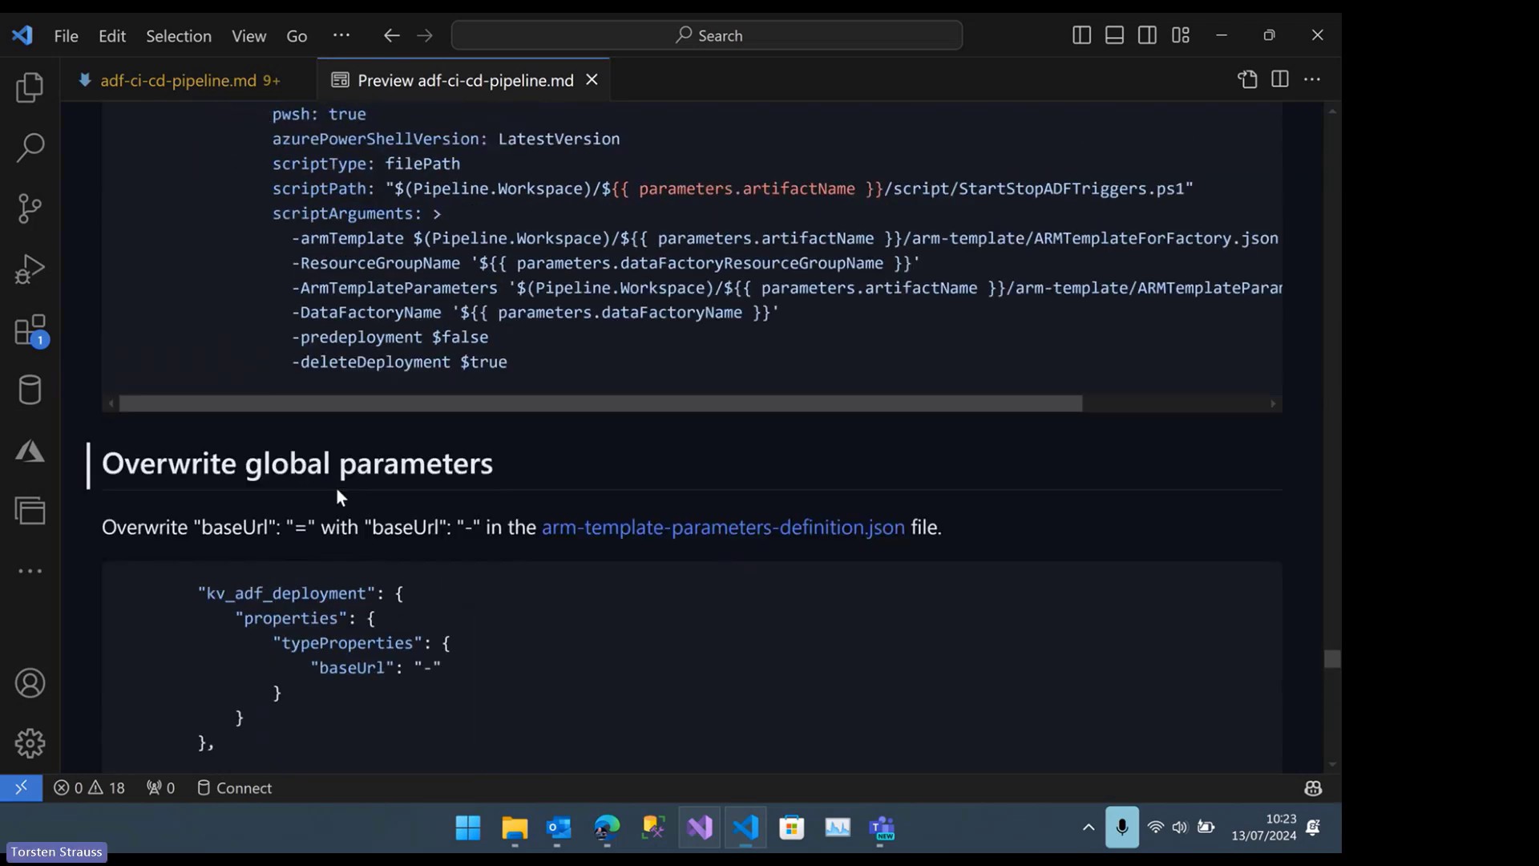
pyautogui.scroll(-1, 386, 574)
pyautogui.doubleClick(429, 564)
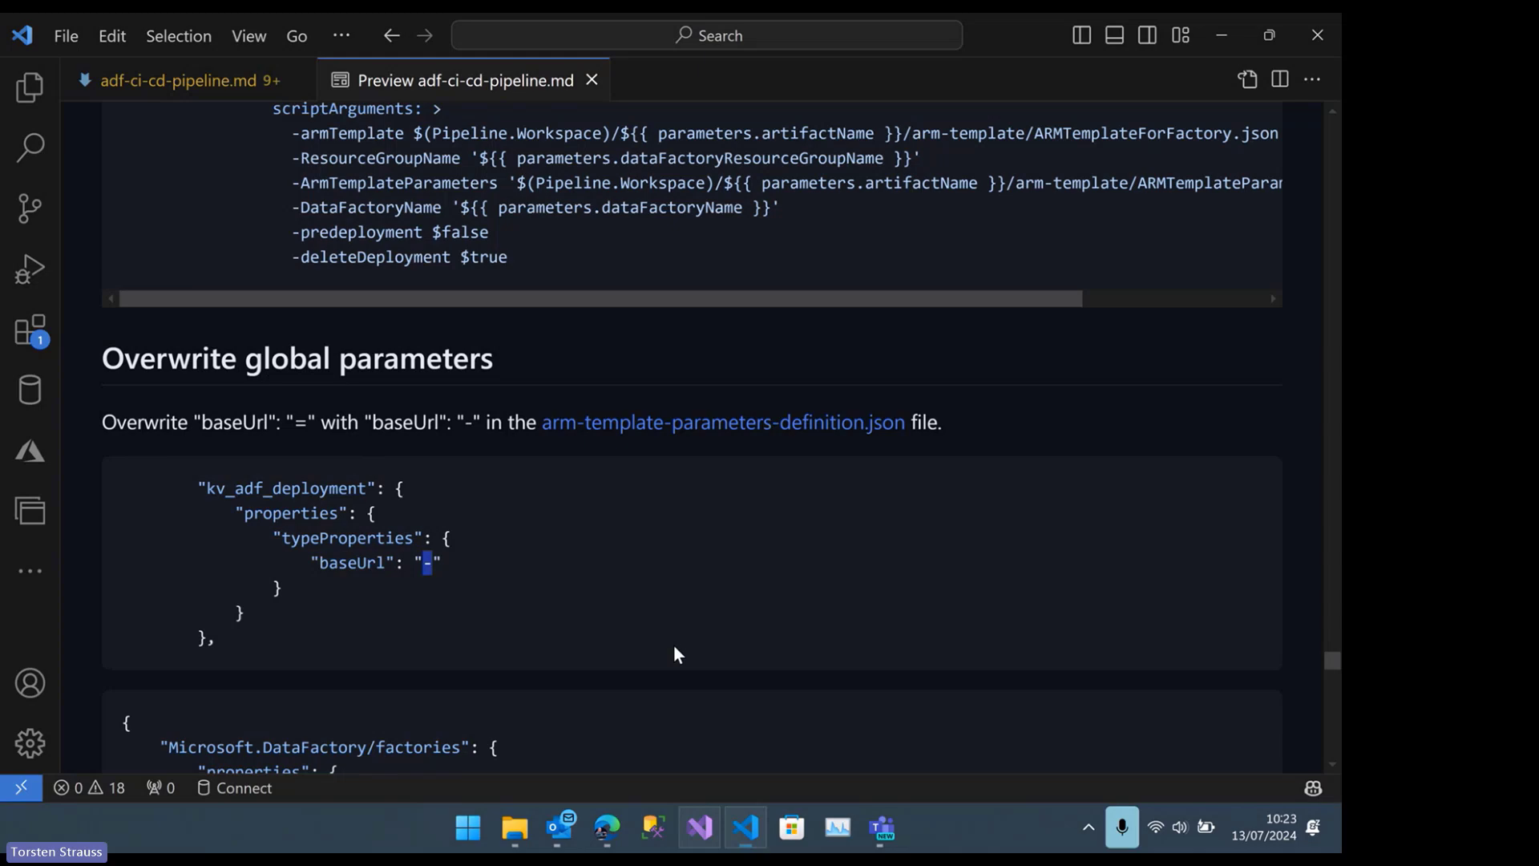
# Find the guide's "/build-deploy/package.json" section and highlight the file name package.json in its heading
pyautogui.scroll(18, 676, 645)
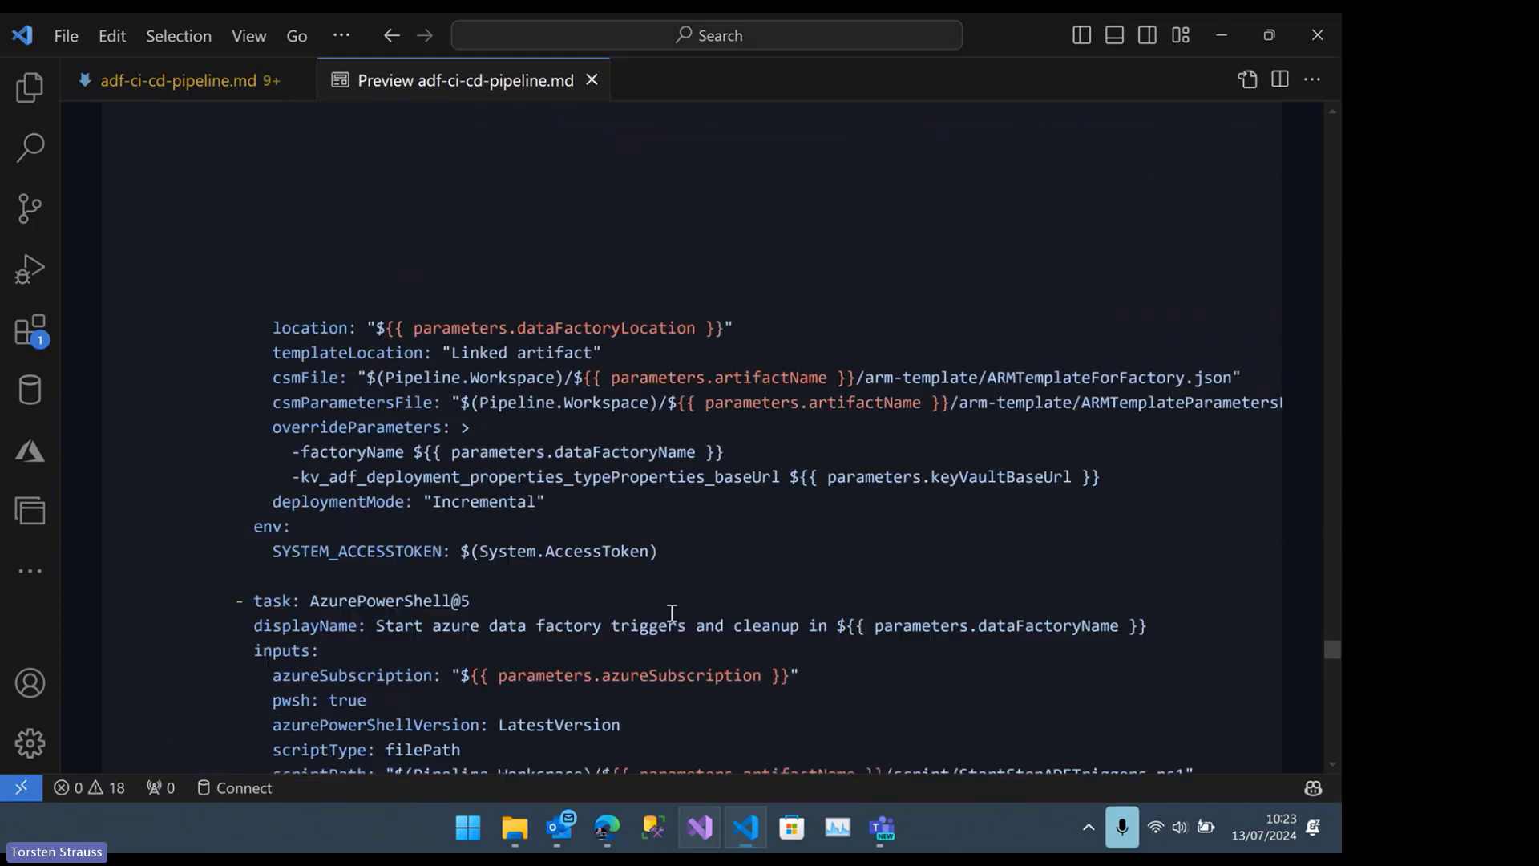
pyautogui.moveTo(1333, 609); pyautogui.dragTo(1322, 225)
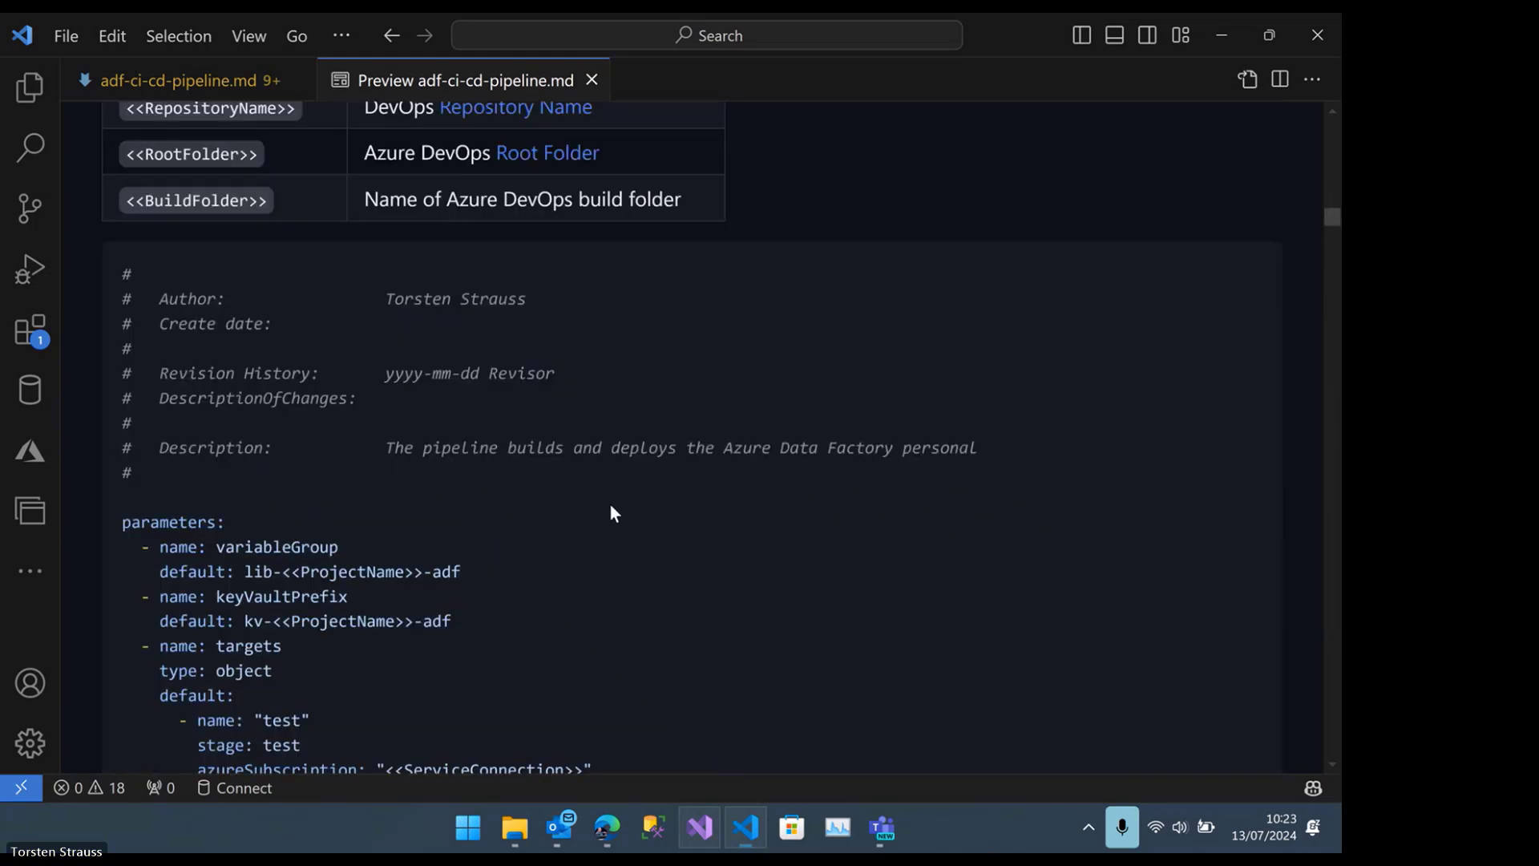
pyautogui.scroll(12, 613, 505)
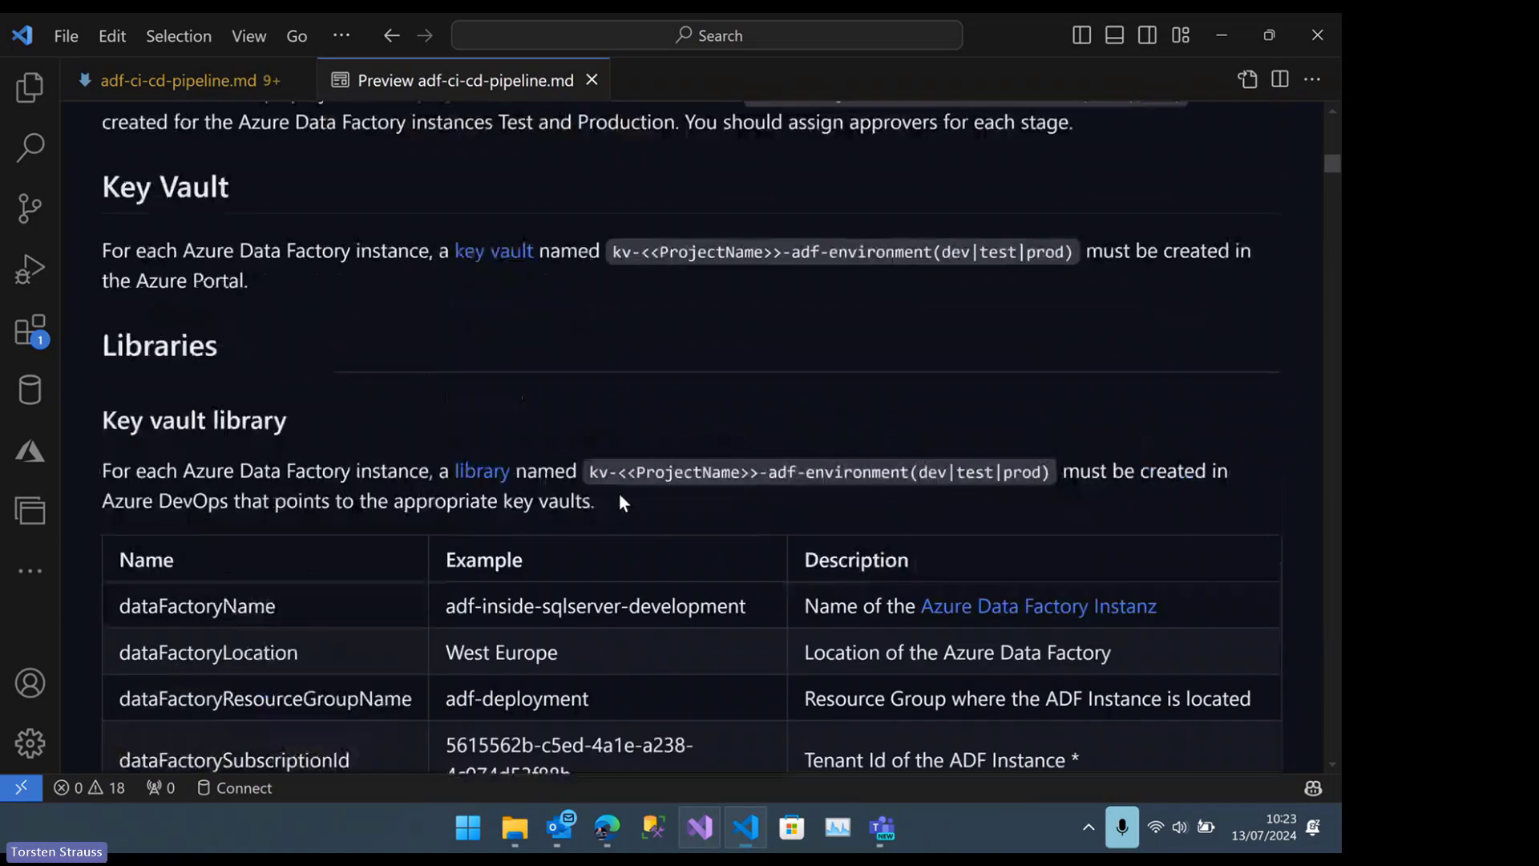
pyautogui.scroll(-15, 620, 496)
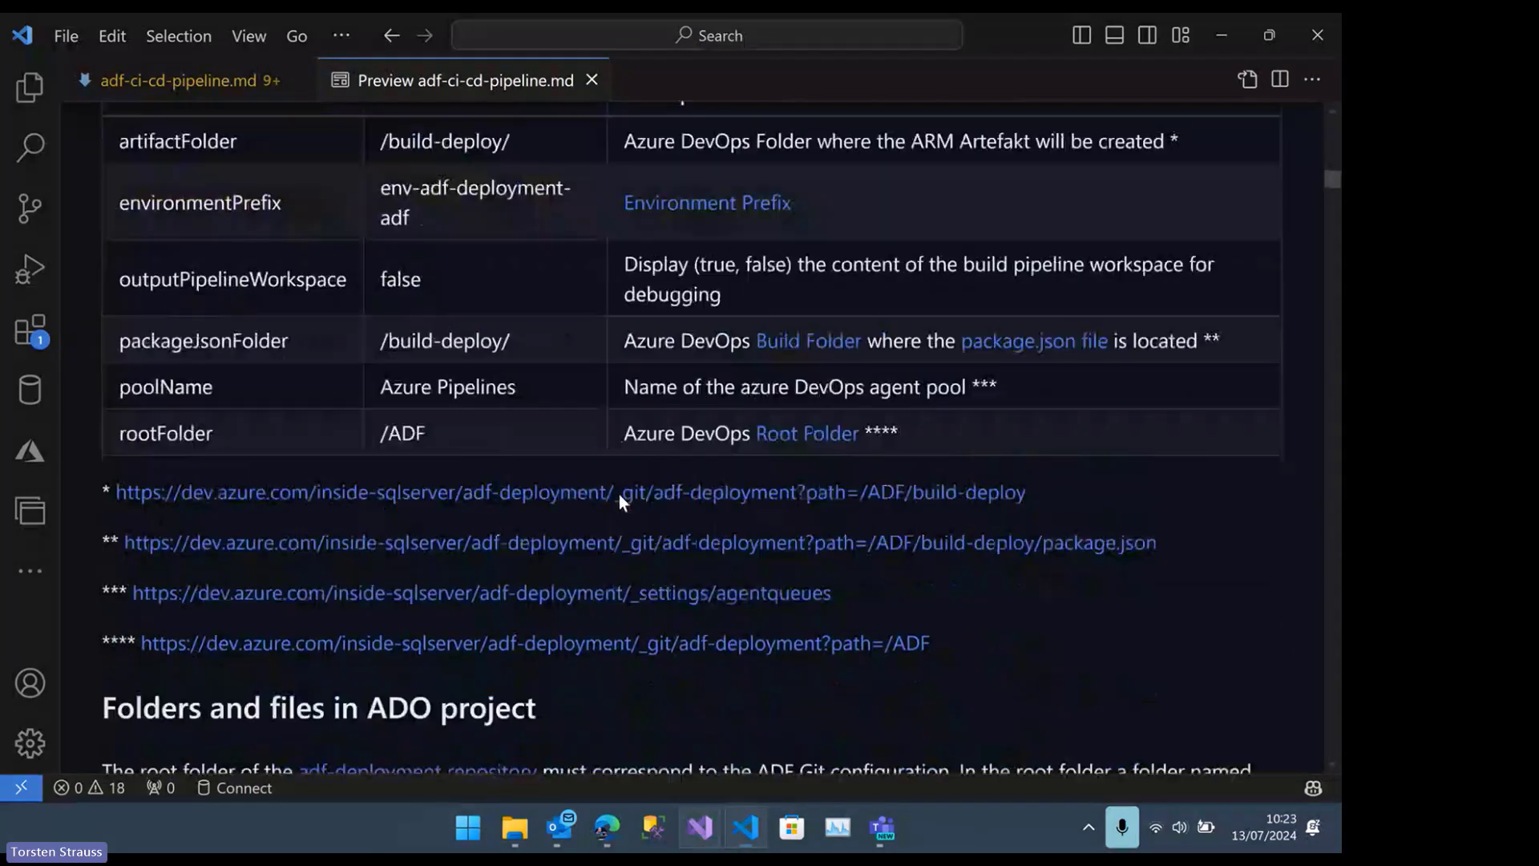
pyautogui.scroll(-12, 619, 493)
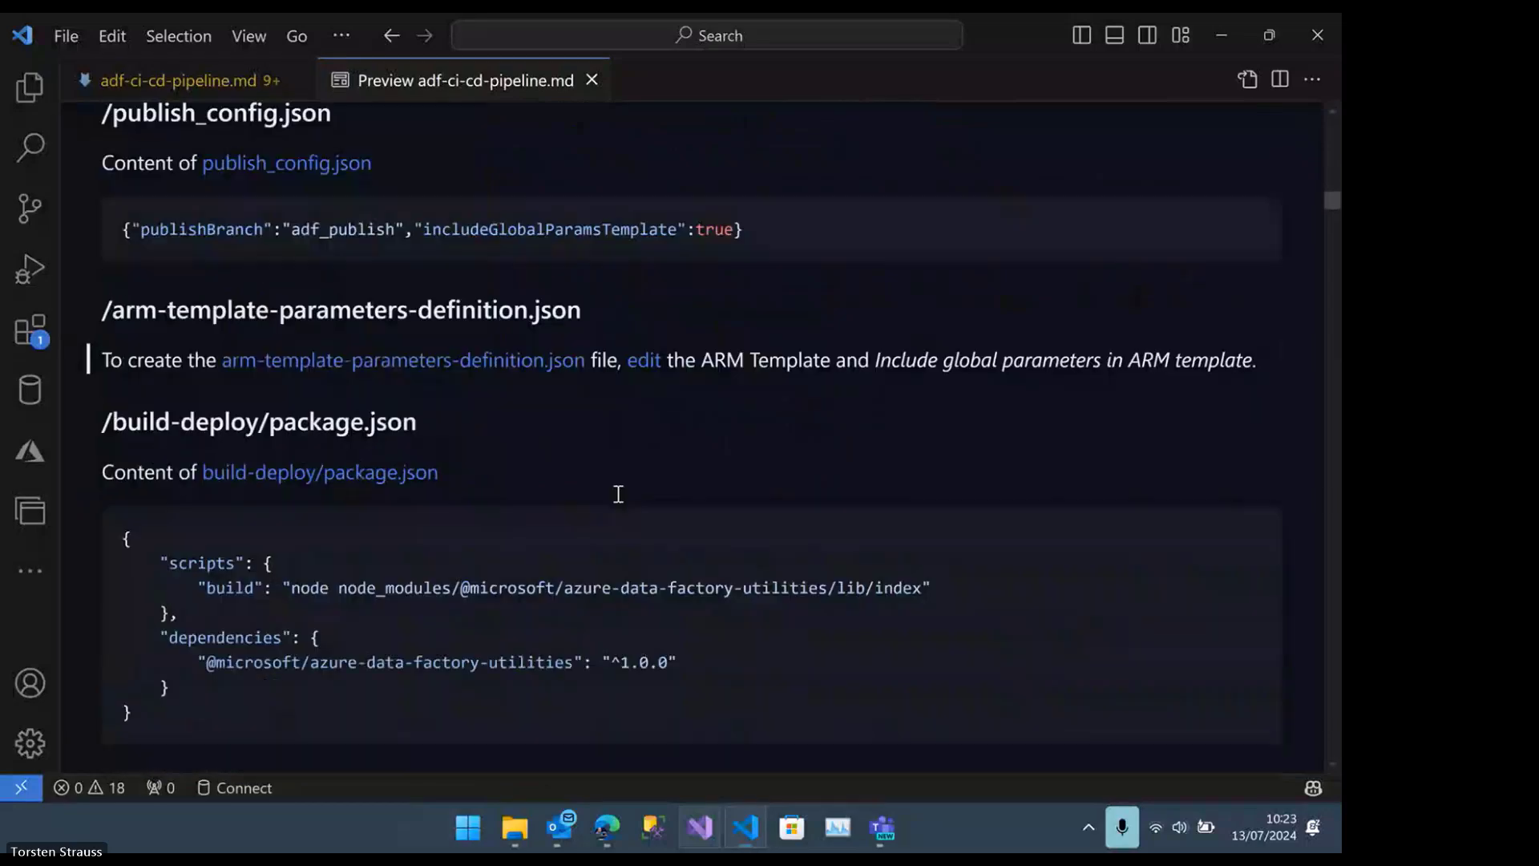
pyautogui.scroll(-3, 619, 494)
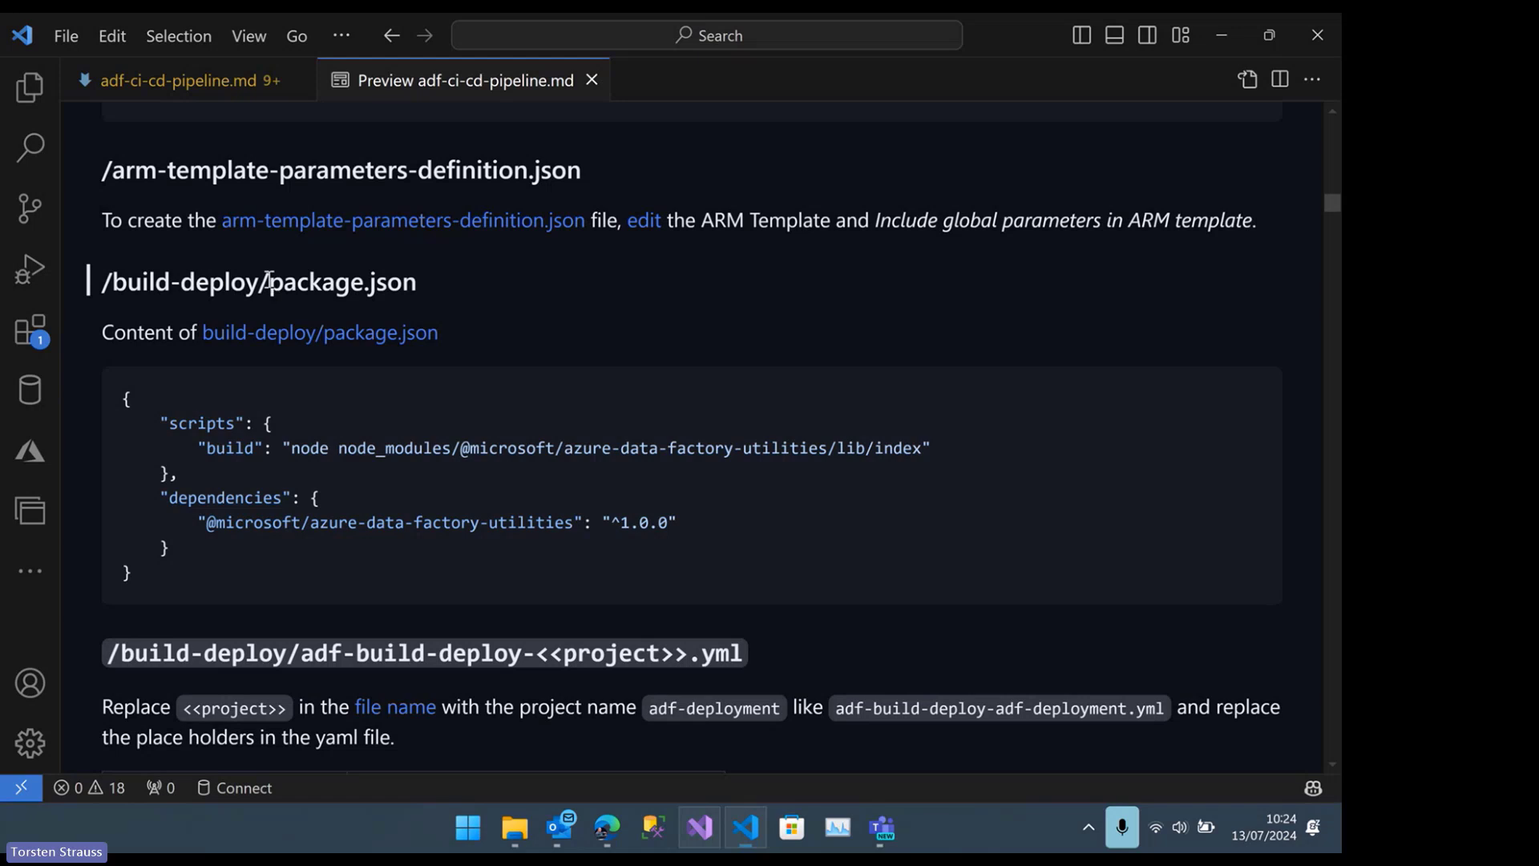
pyautogui.moveTo(271, 282); pyautogui.dragTo(427, 279)
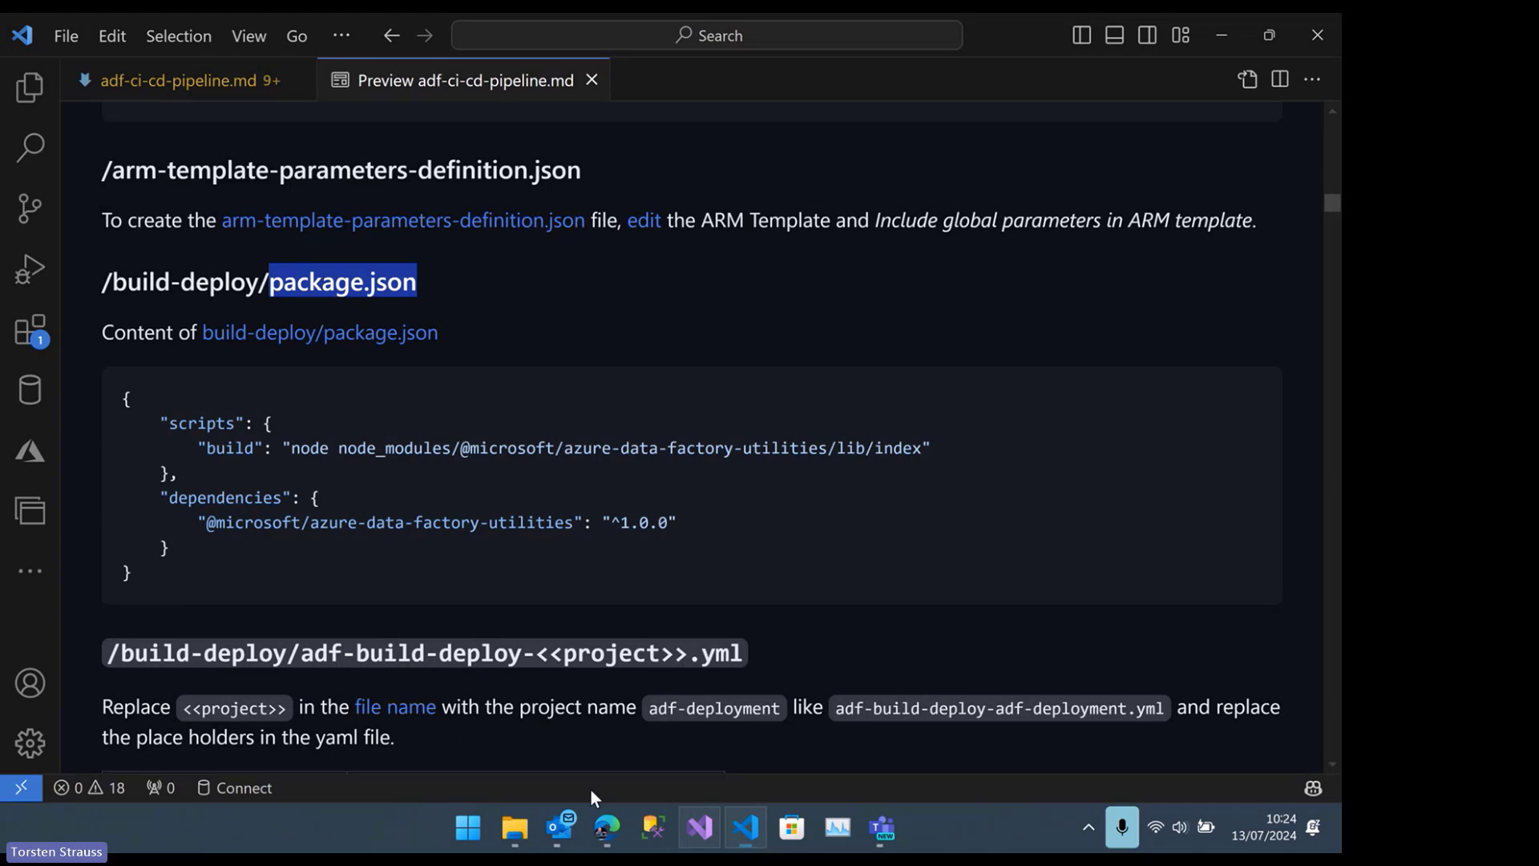
# Switch to the adf-deployment repository in the browser, view package.json in the ADF build-deploy folder, and highlight its entire content
pyautogui.moveTo(604, 816)
pyautogui.click(592, 706)
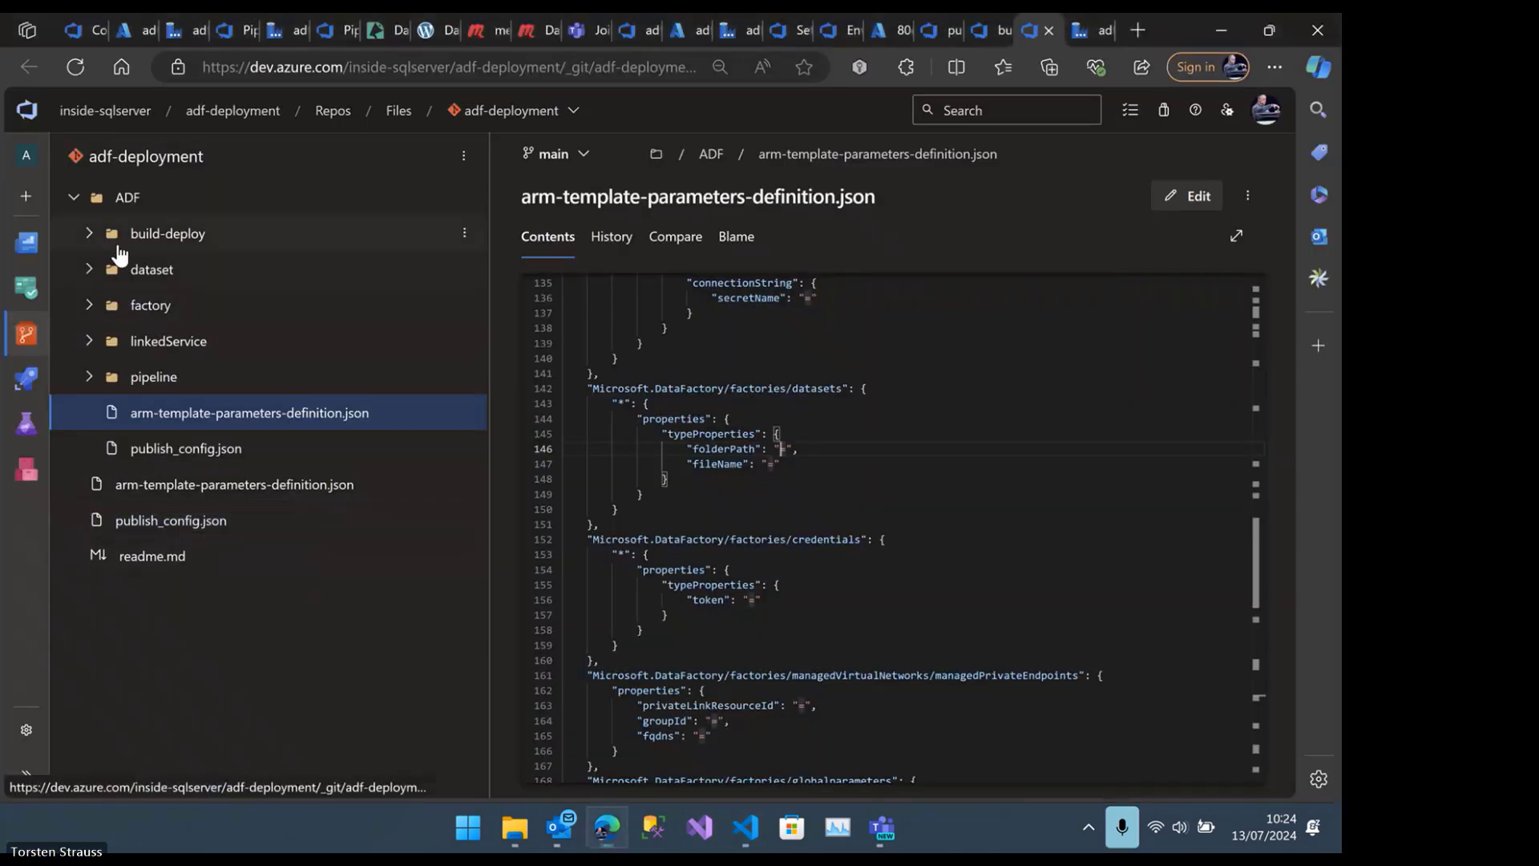
pyautogui.click(90, 234)
pyautogui.click(183, 304)
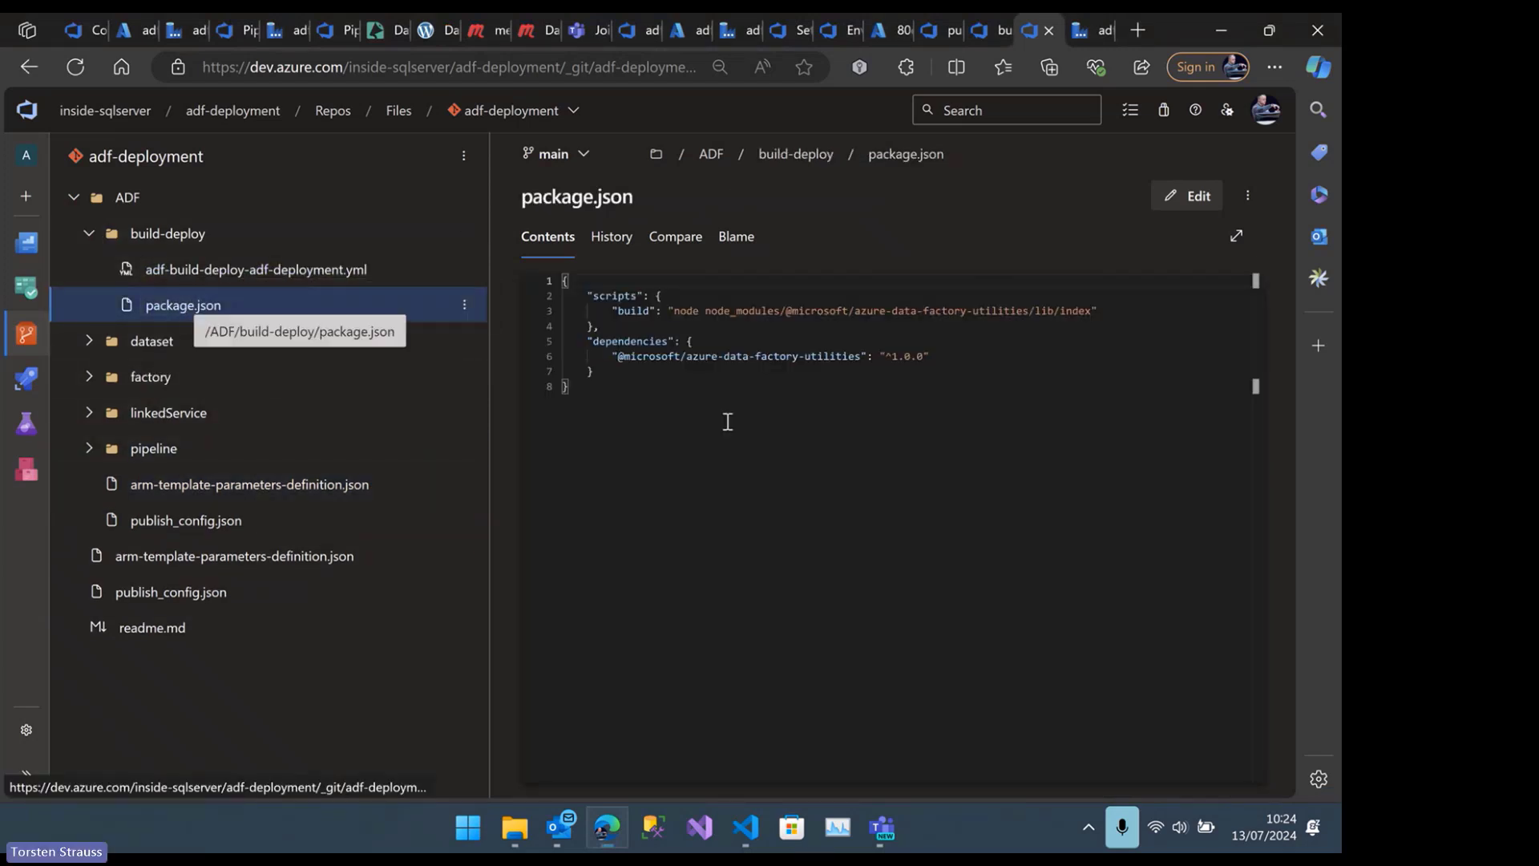
pyautogui.moveTo(698, 412); pyautogui.dragTo(548, 293)
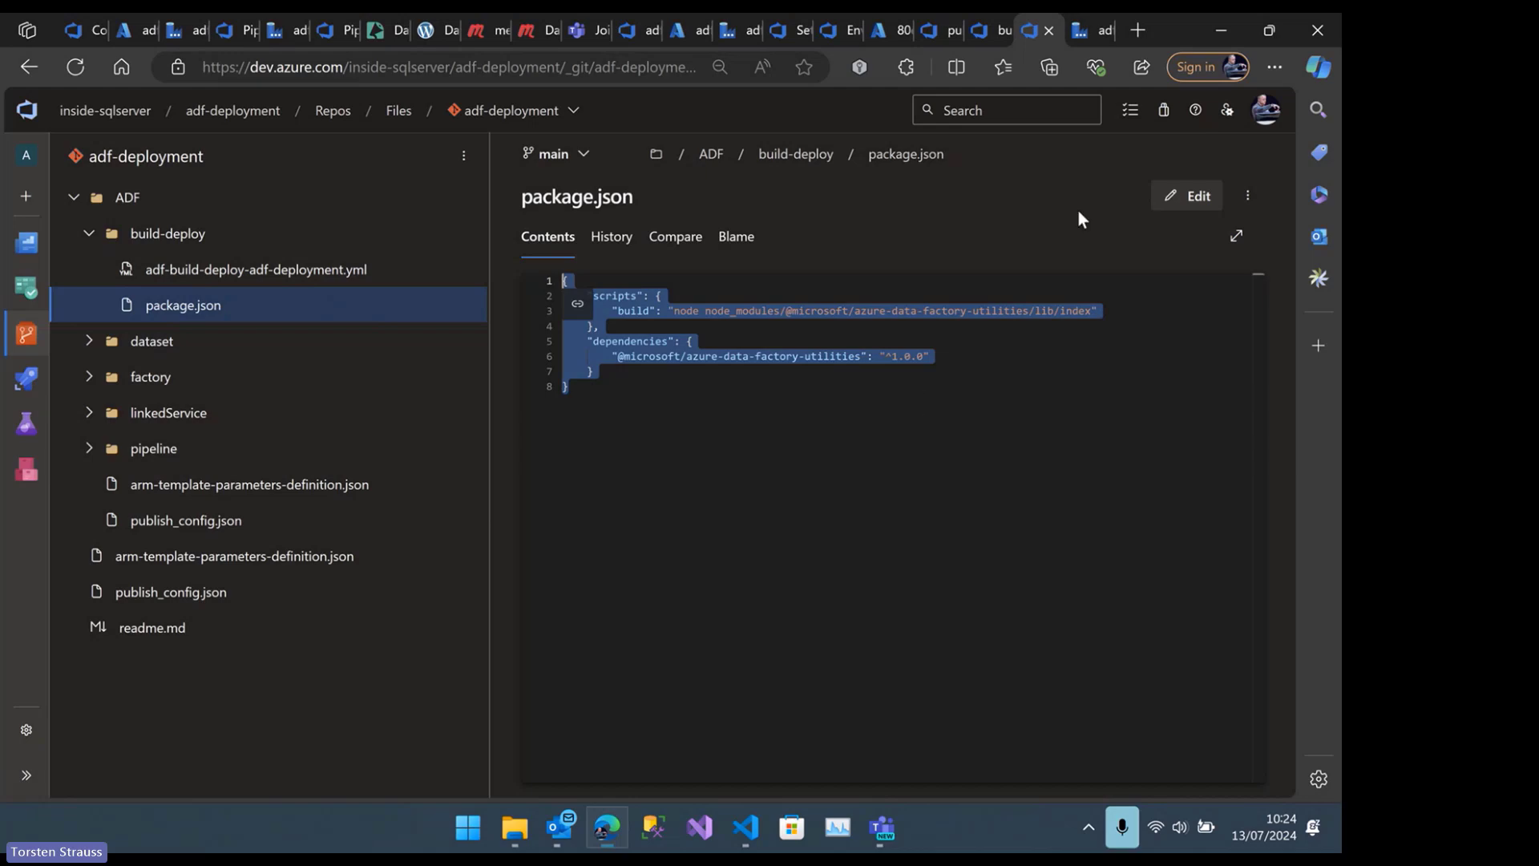
# Return to the guide in VS Code and review the placeholder table for /build-deploy/adf-build-deploy-<<project>>.yml
pyautogui.click(746, 826)
pyautogui.scroll(-3, 557, 590)
pyautogui.scroll(-1, 557, 571)
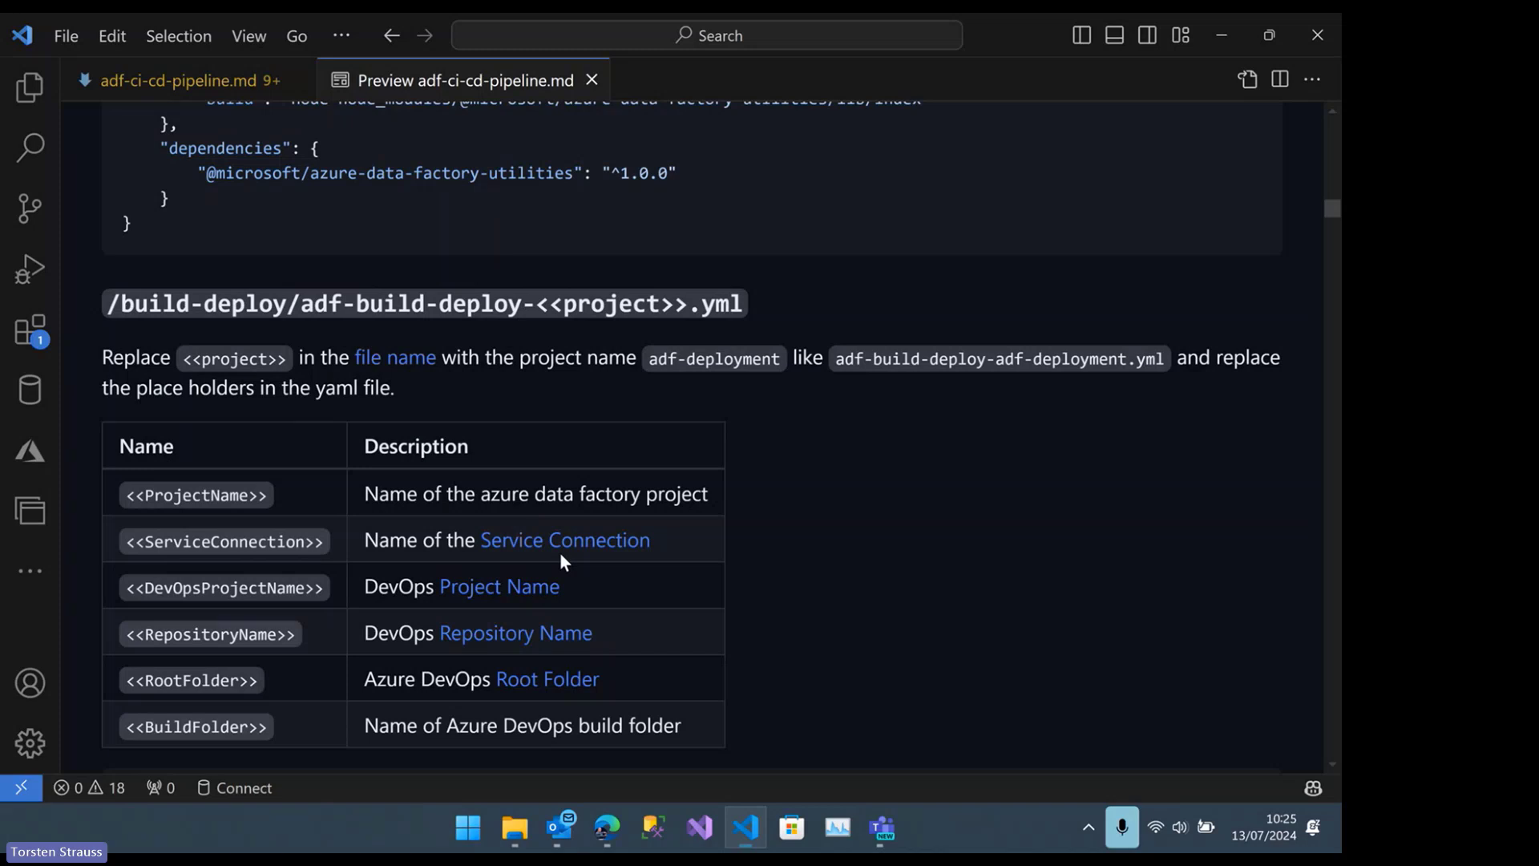
pyautogui.scroll(-3, 560, 560)
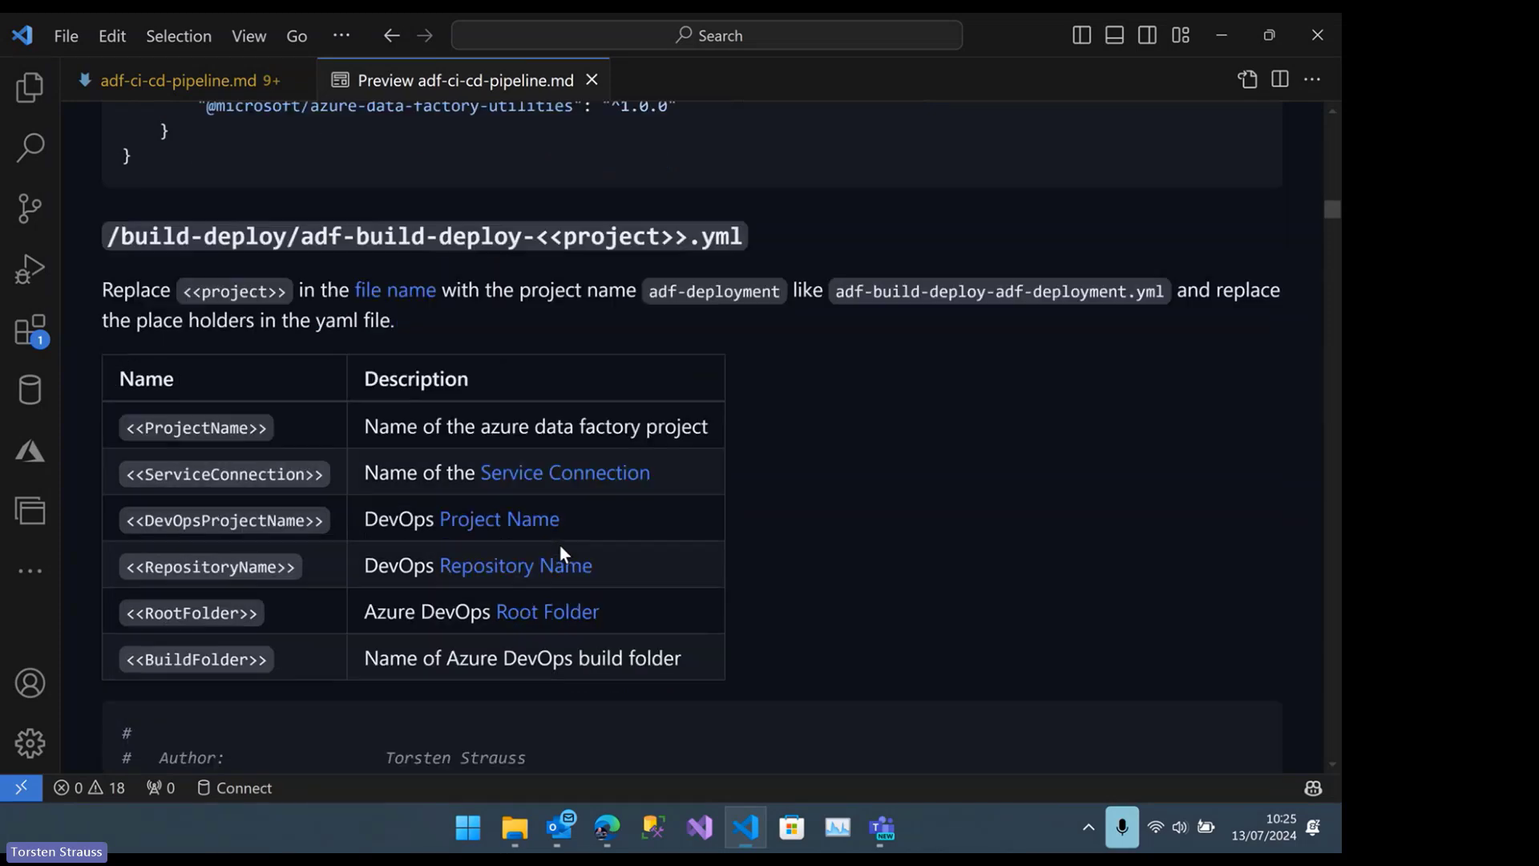
pyautogui.scroll(-2, 504, 566)
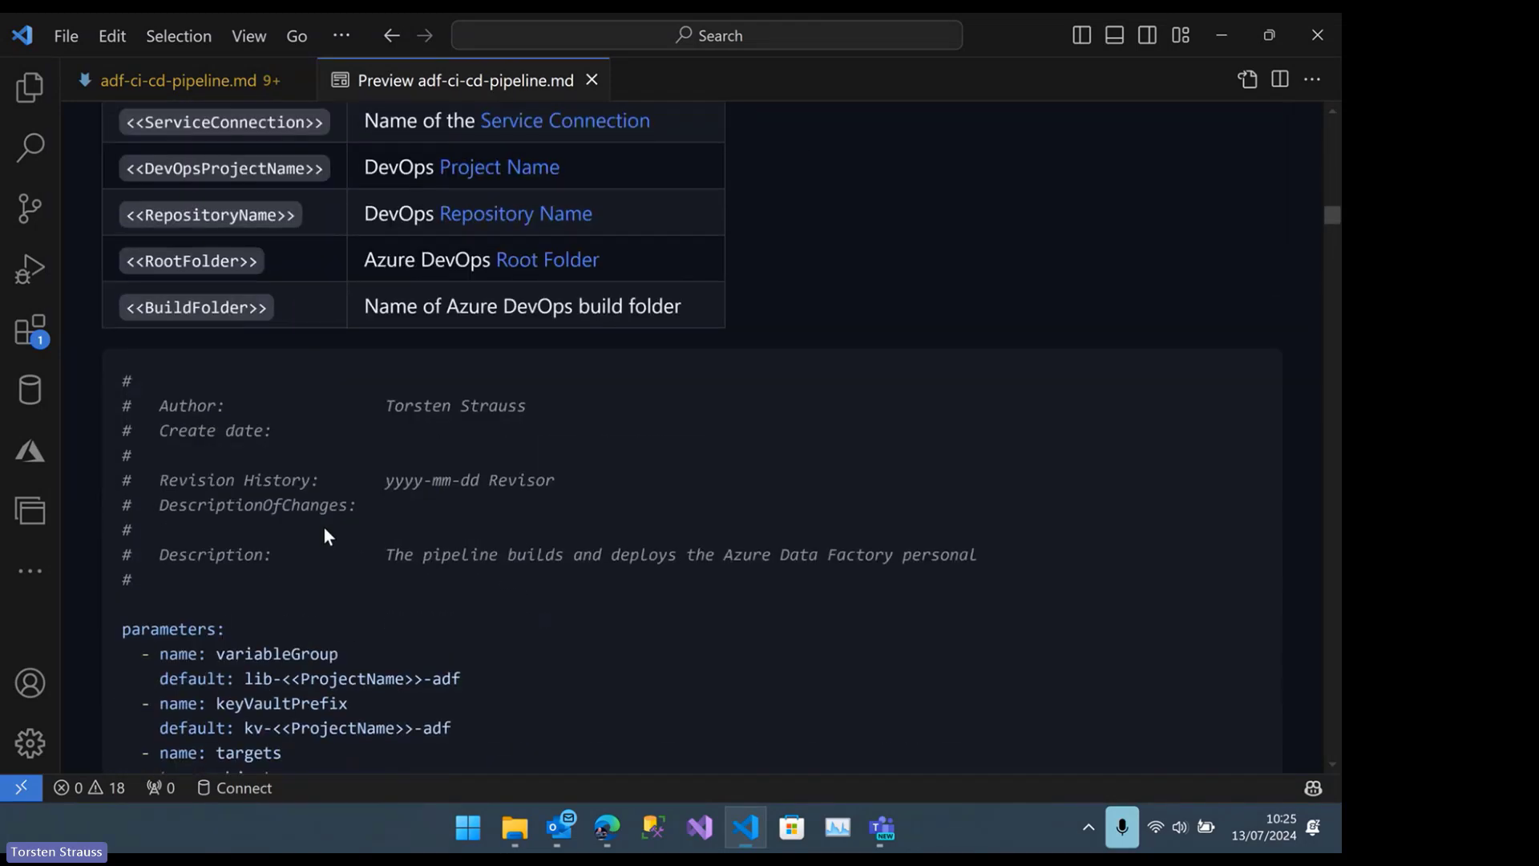
# In the YAML parameters, highlight variableGroup and its default lib-<<ProjectName>>-adf, followed by the keyVaultPrefix default kv-<<ProjectName>>-adf
pyautogui.scroll(-3, 324, 528)
pyautogui.scroll(-1, 324, 527)
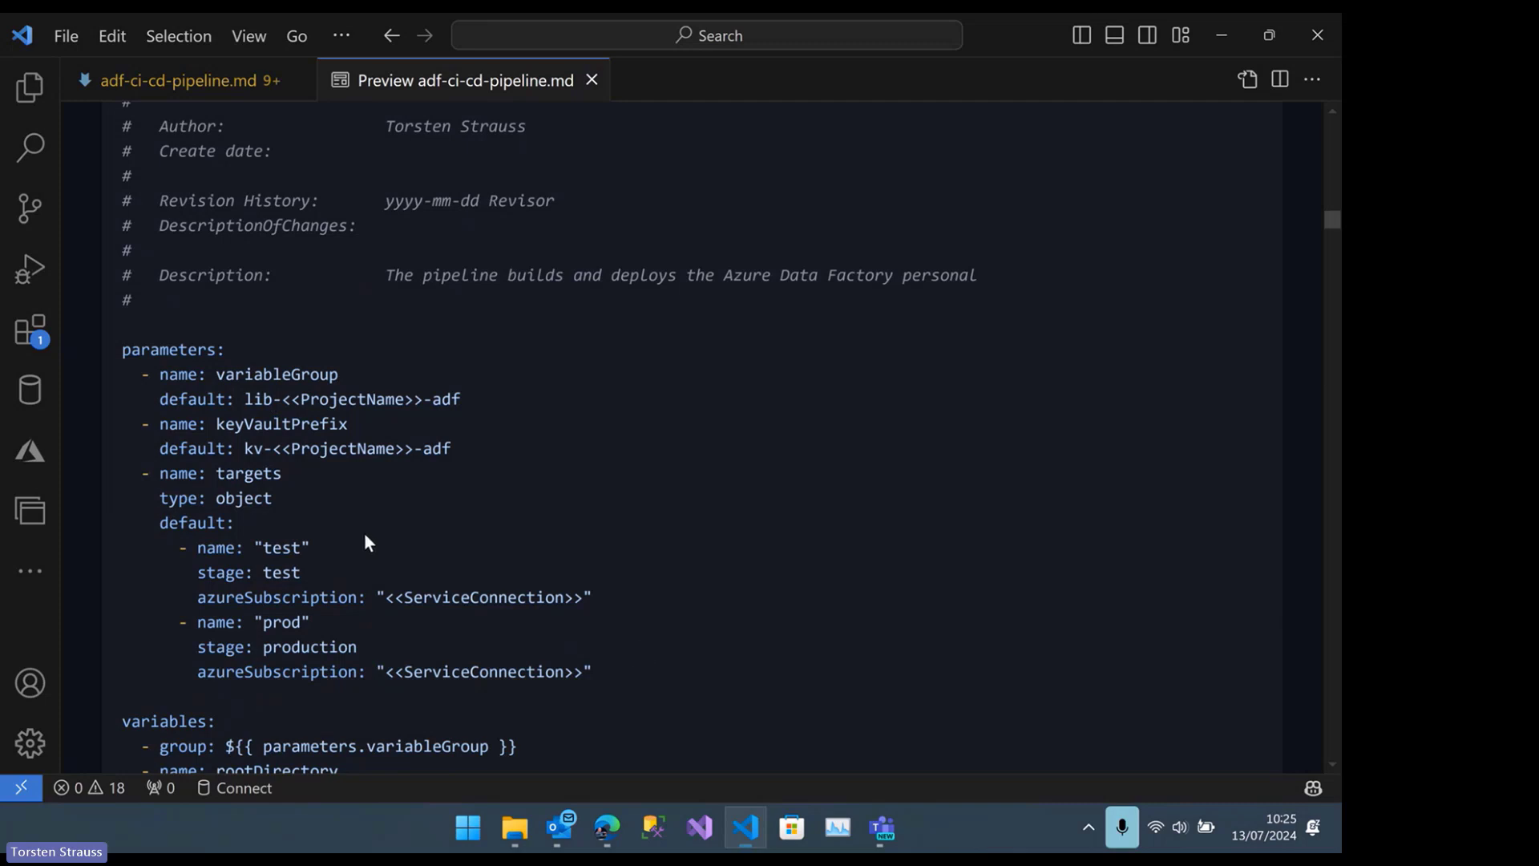
pyautogui.scroll(-2, 376, 532)
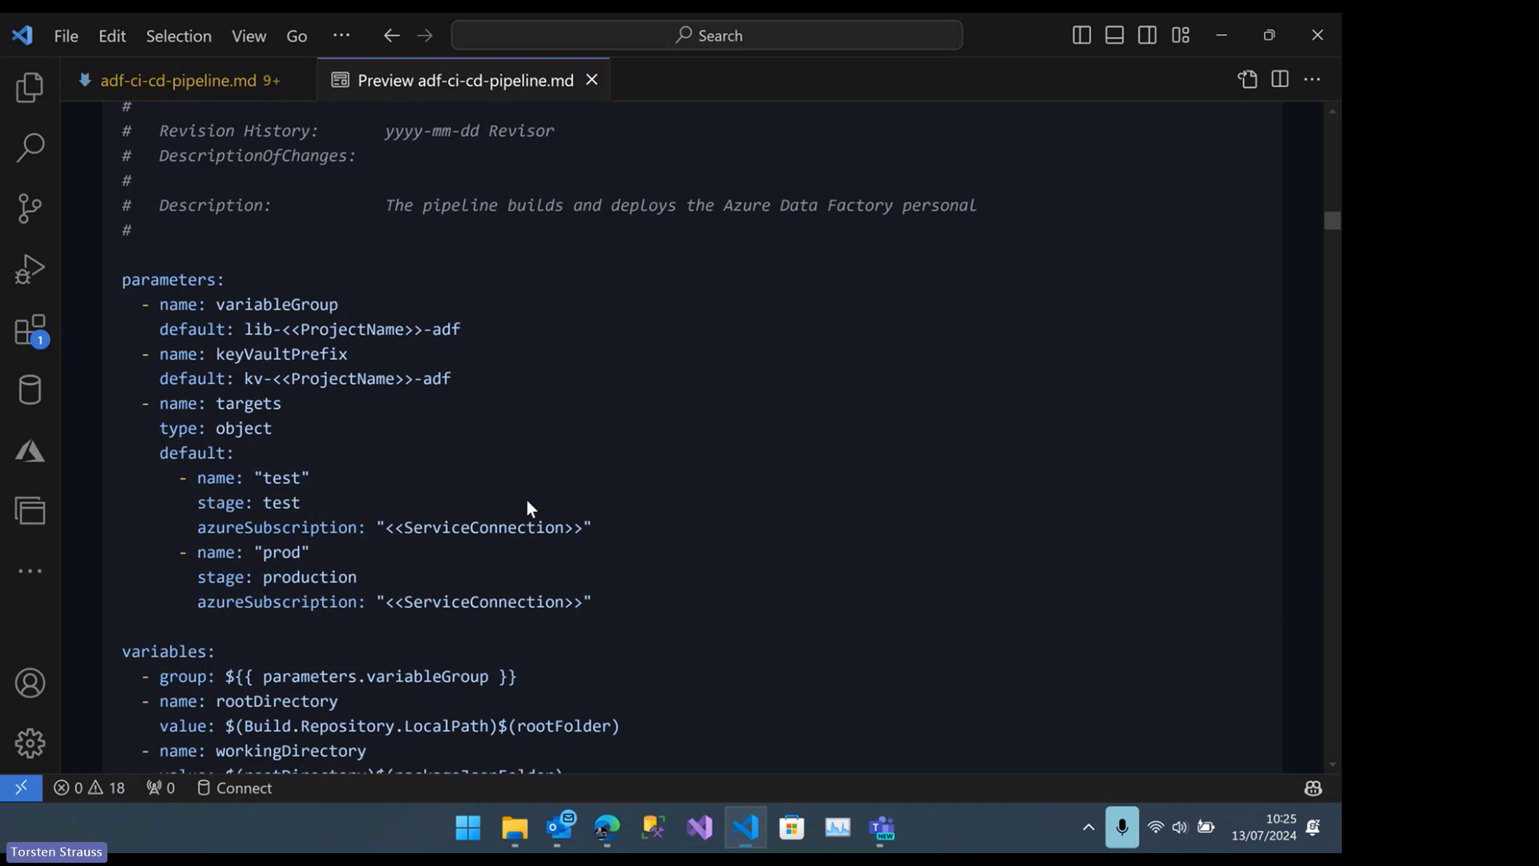
pyautogui.scroll(-1, 132, 298)
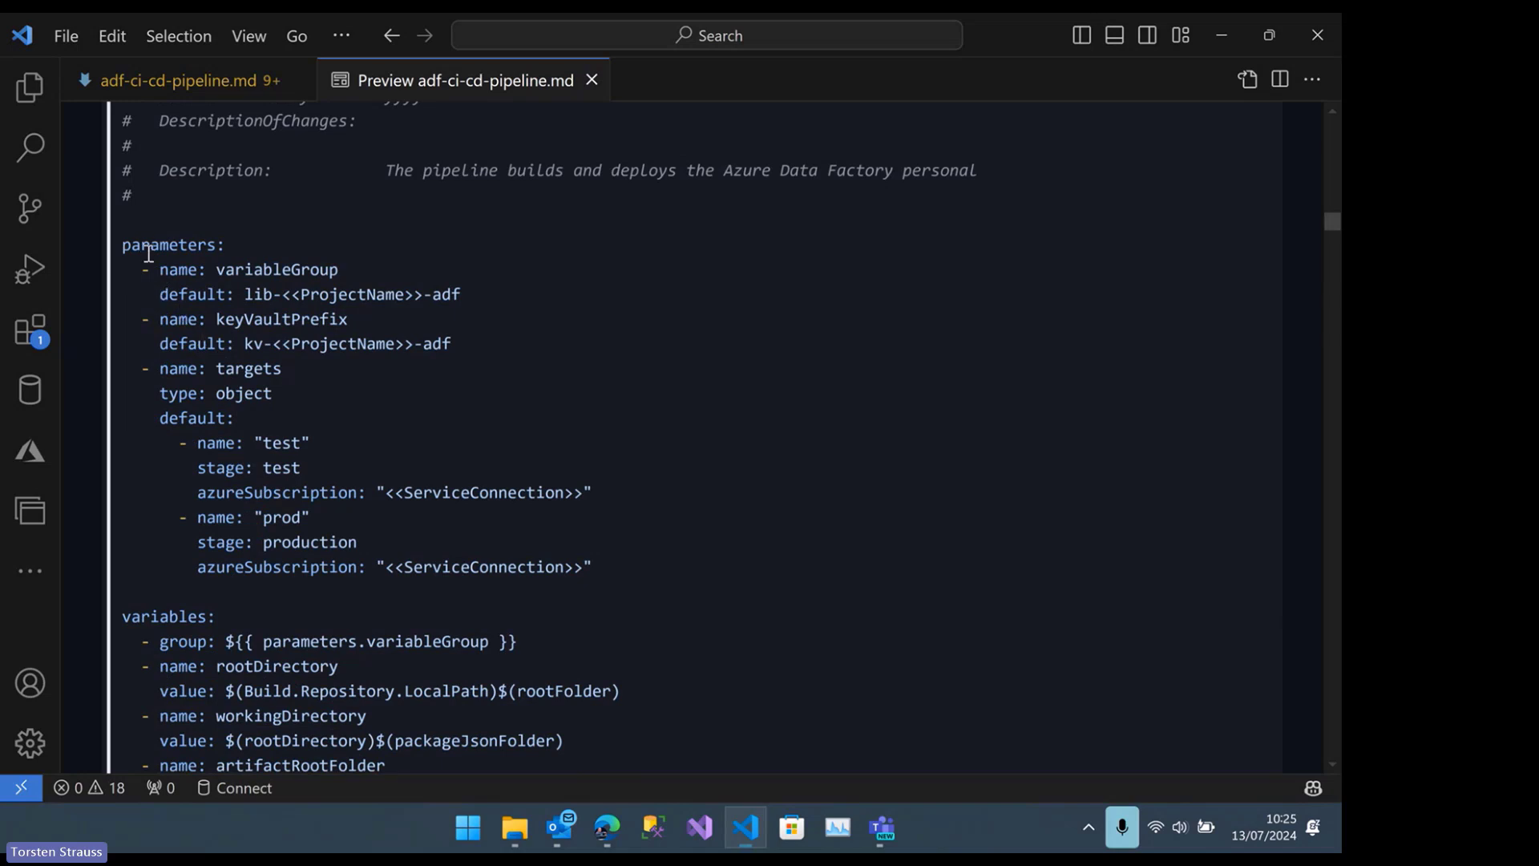
pyautogui.scroll(-1, 267, 271)
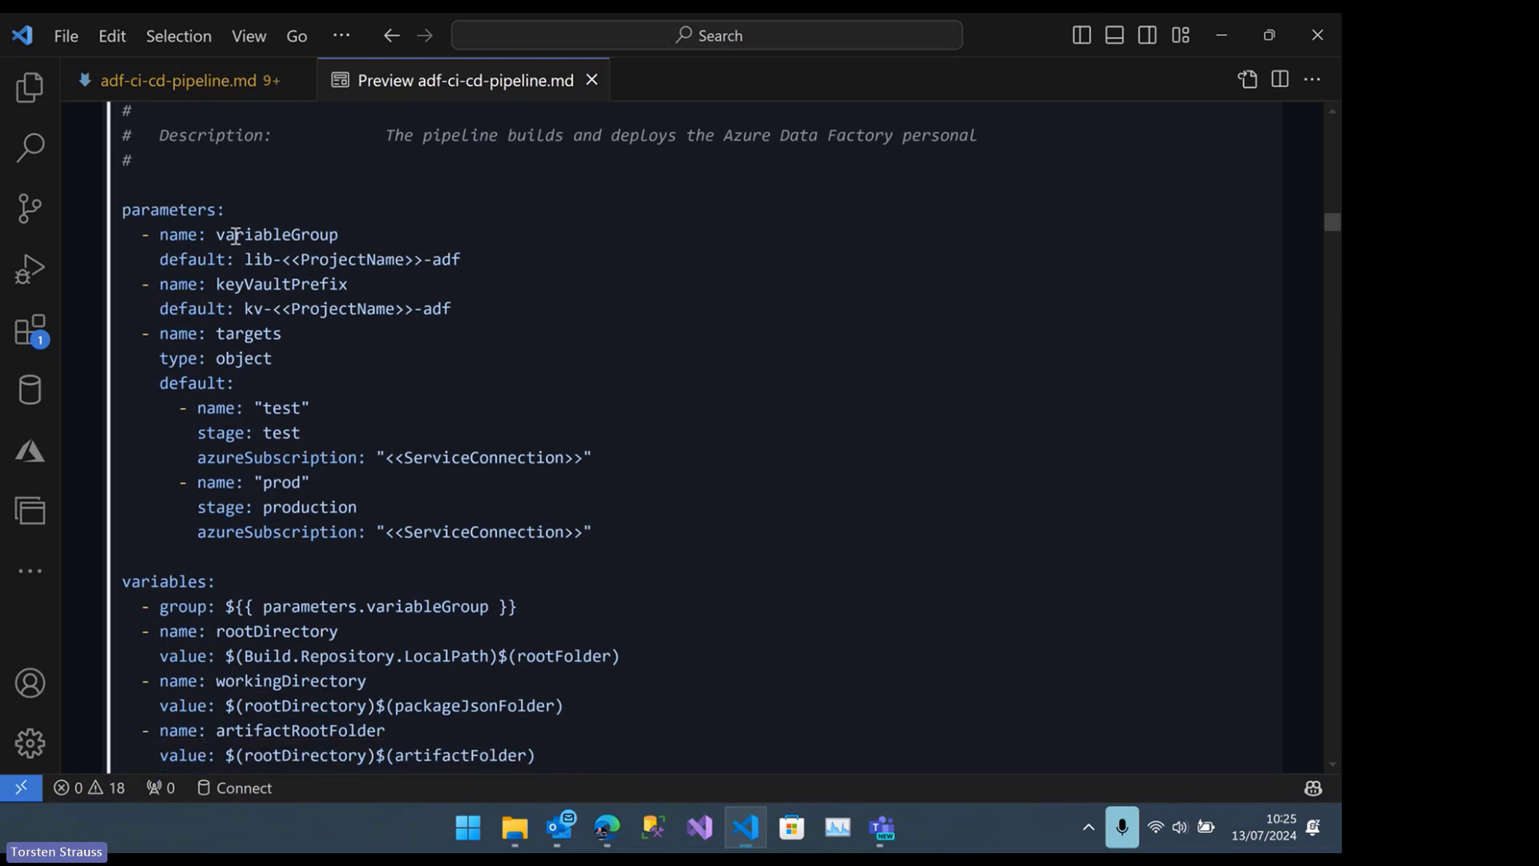
pyautogui.moveTo(216, 235); pyautogui.dragTo(339, 235)
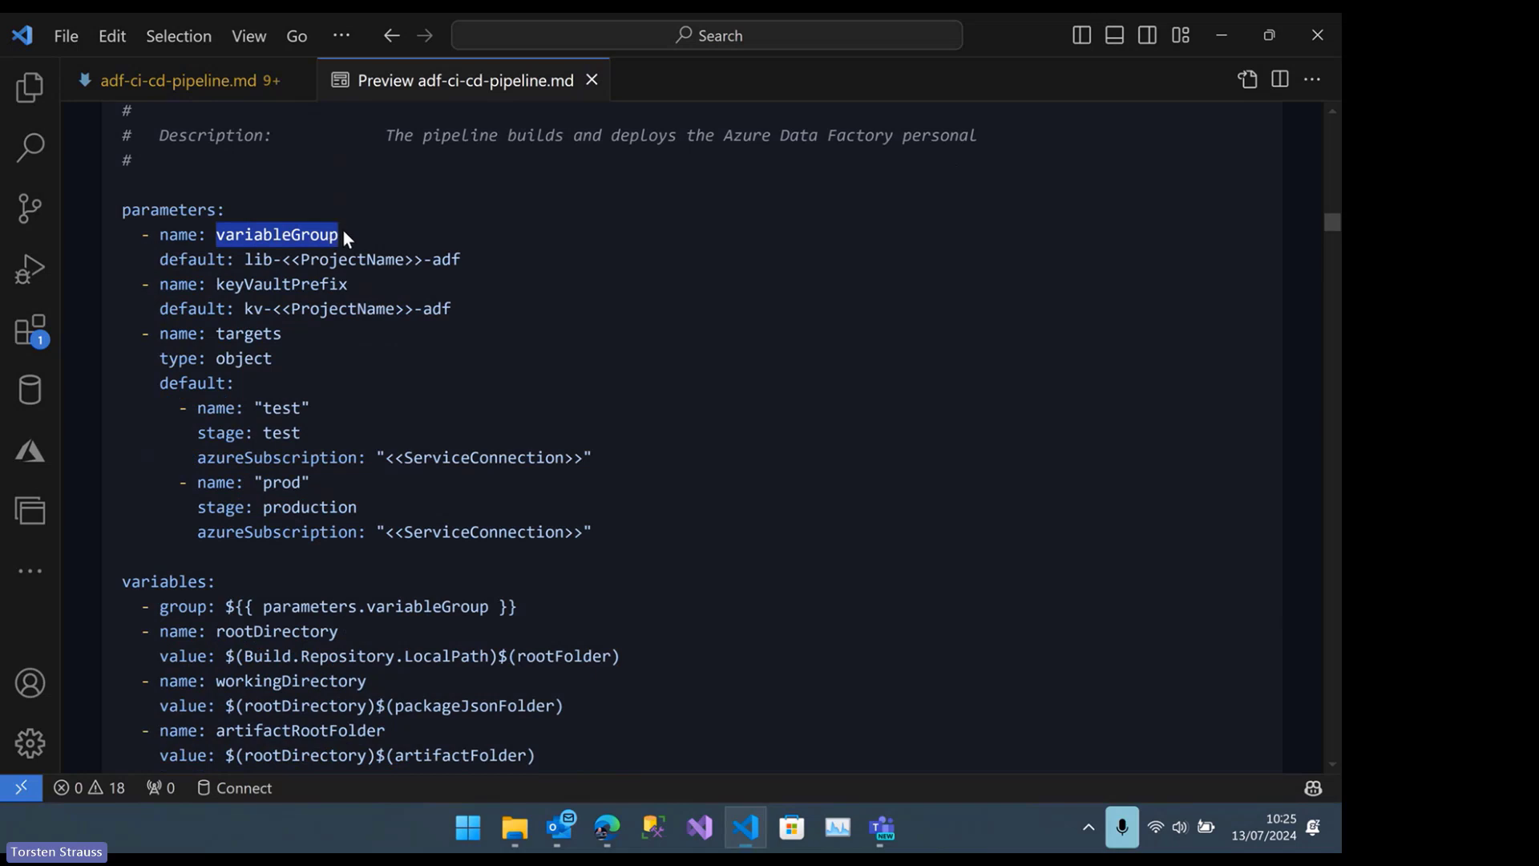
pyautogui.moveTo(244, 259); pyautogui.dragTo(475, 268)
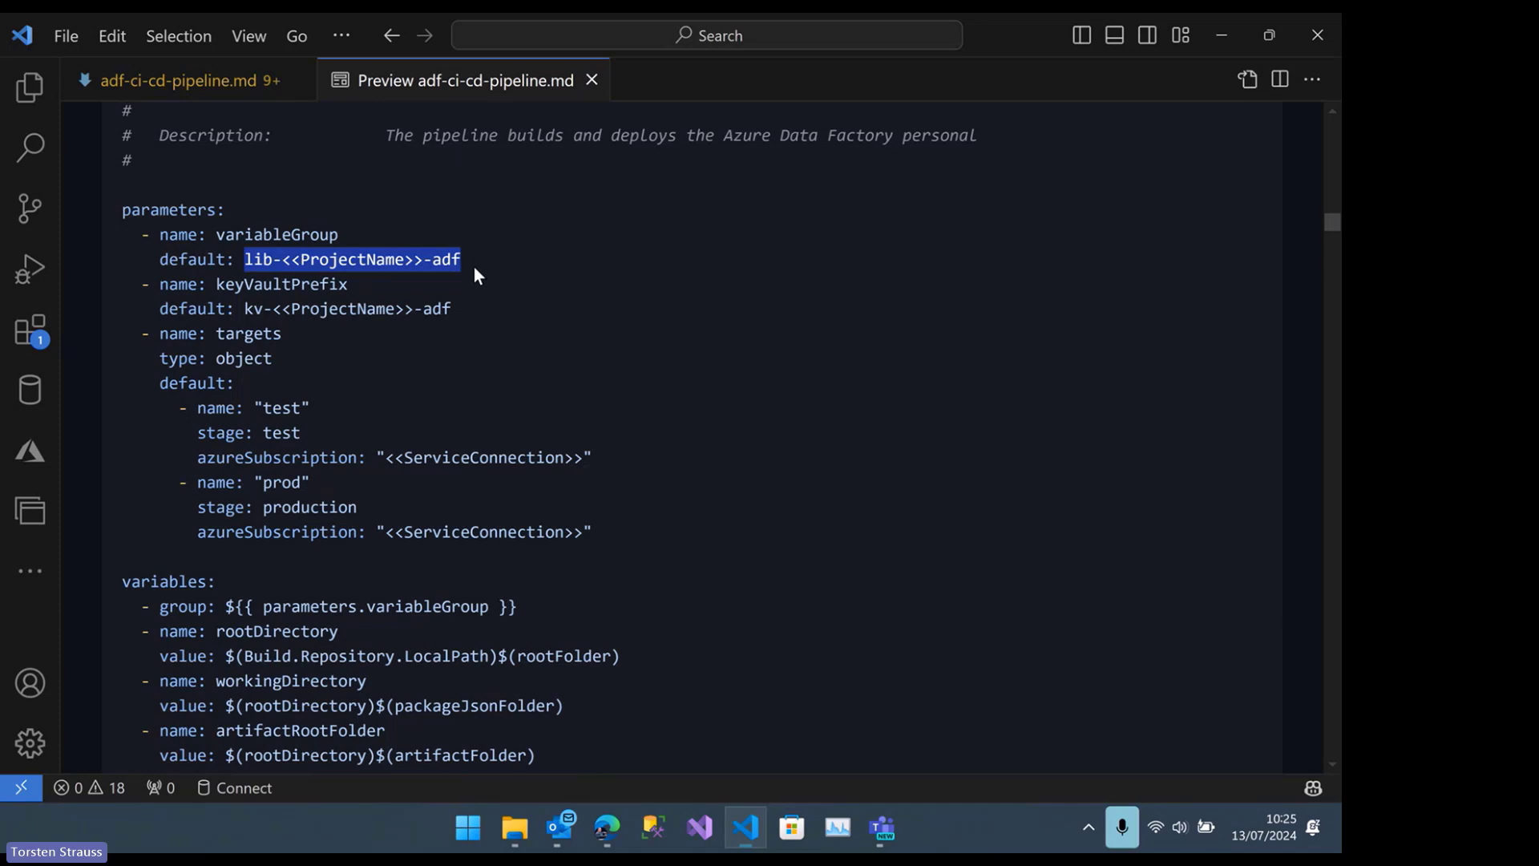
pyautogui.click(217, 284)
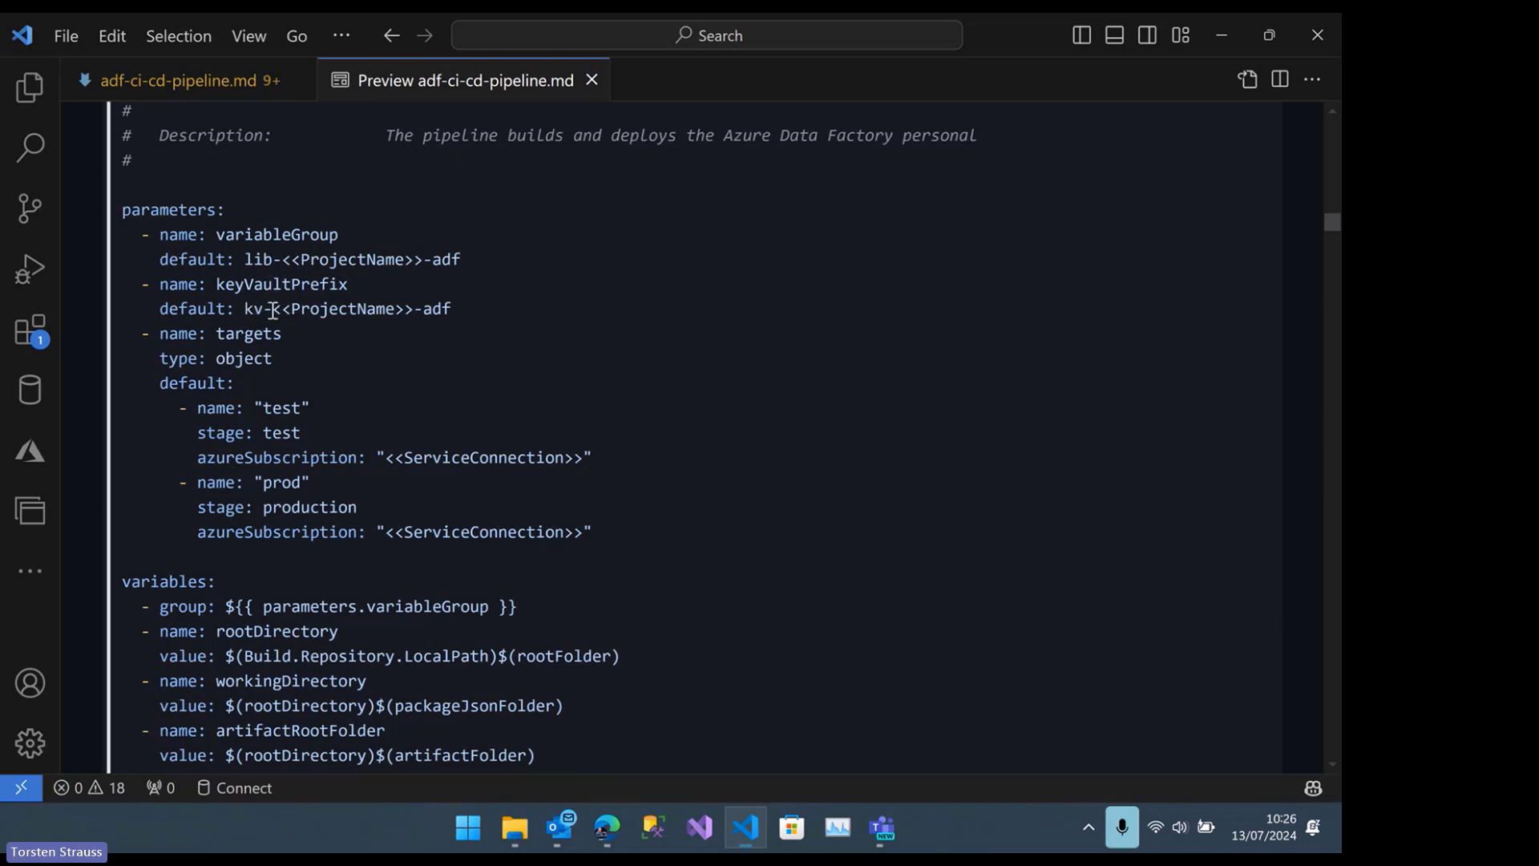
pyautogui.moveTo(244, 308); pyautogui.dragTo(461, 315)
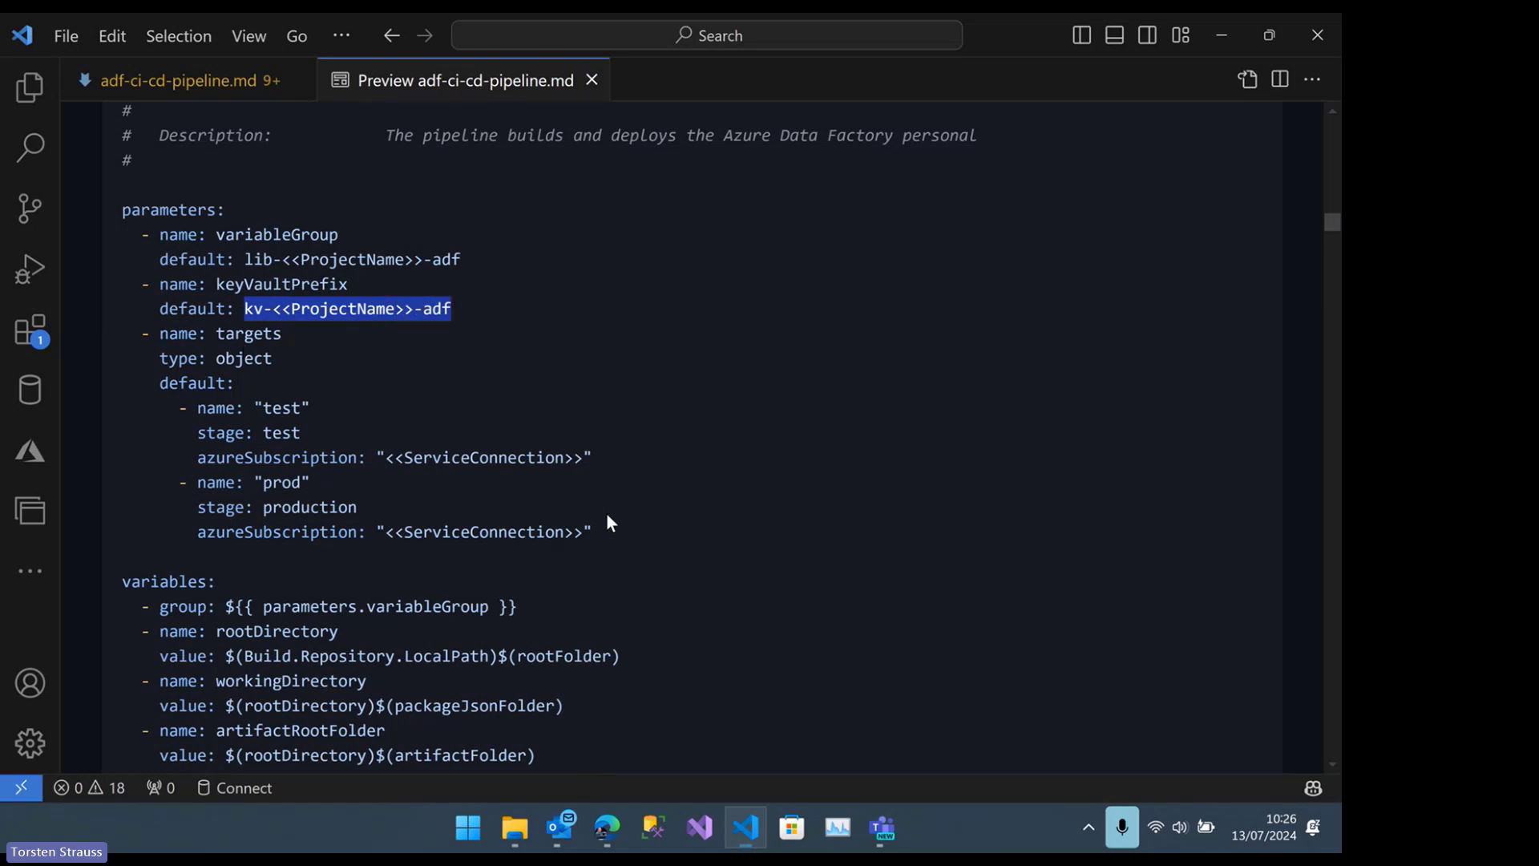
# Highlight the targets parameter block with its test and prod entries, and return to the guide's preview
pyautogui.moveTo(607, 532); pyautogui.dragTo(103, 339)
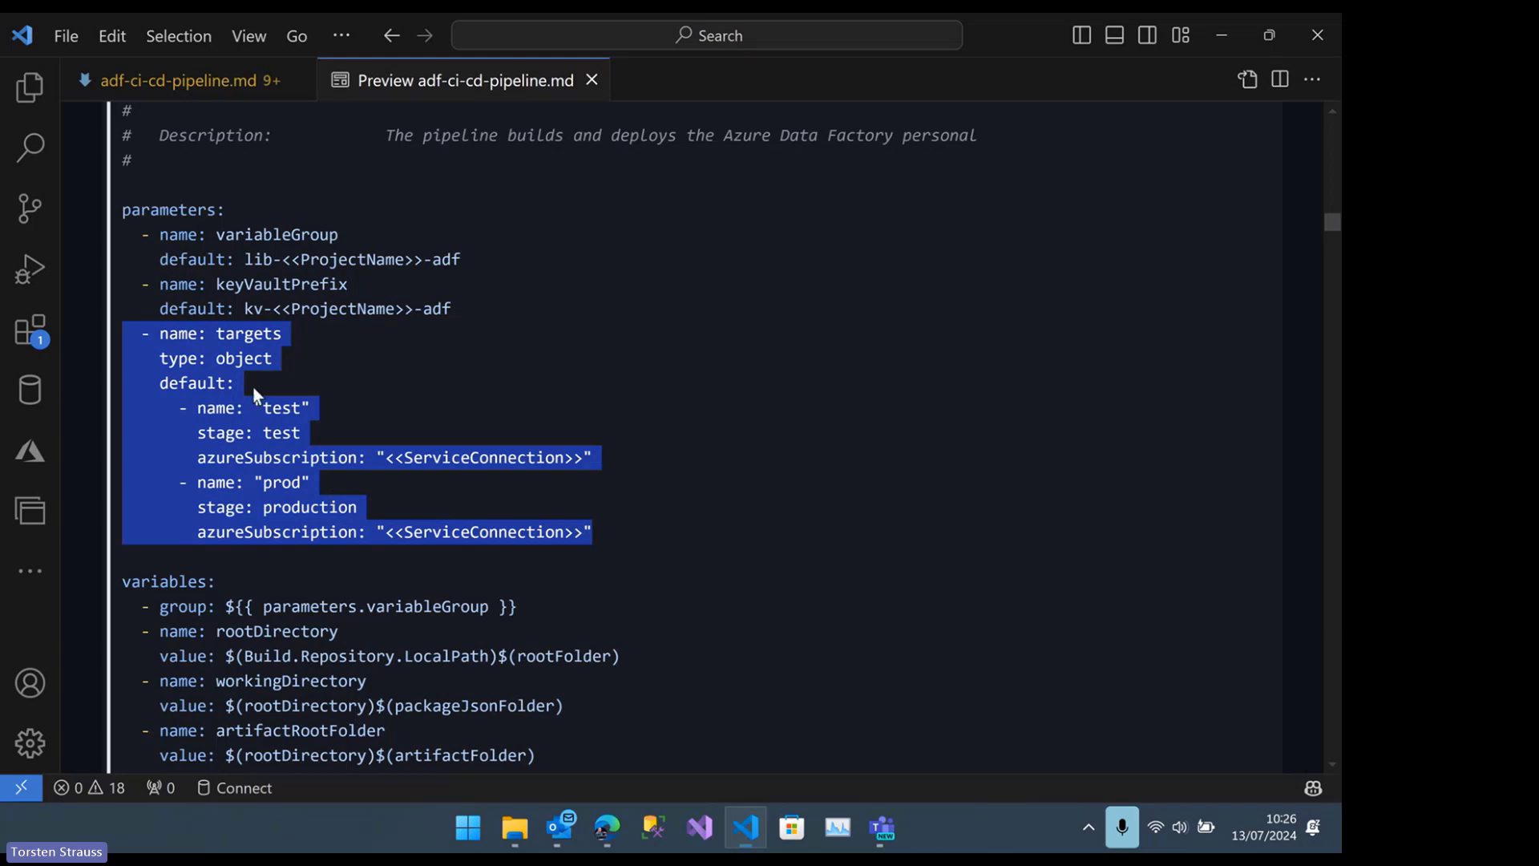
pyautogui.click(237, 372)
pyautogui.scroll(-1, 237, 372)
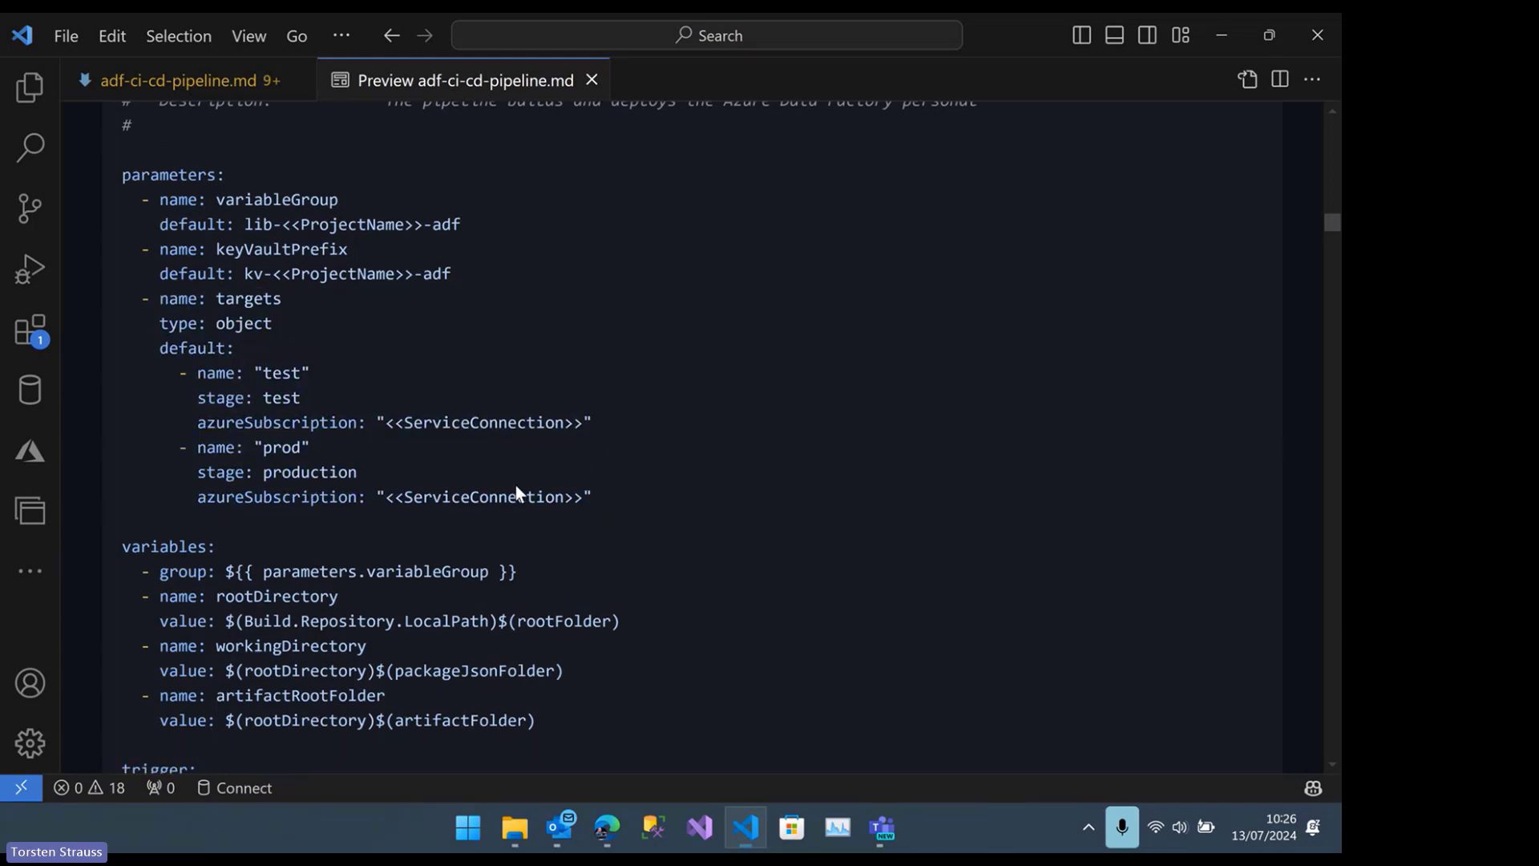
pyautogui.moveTo(620, 493); pyautogui.dragTo(122, 300)
pyautogui.doubleClick(286, 374)
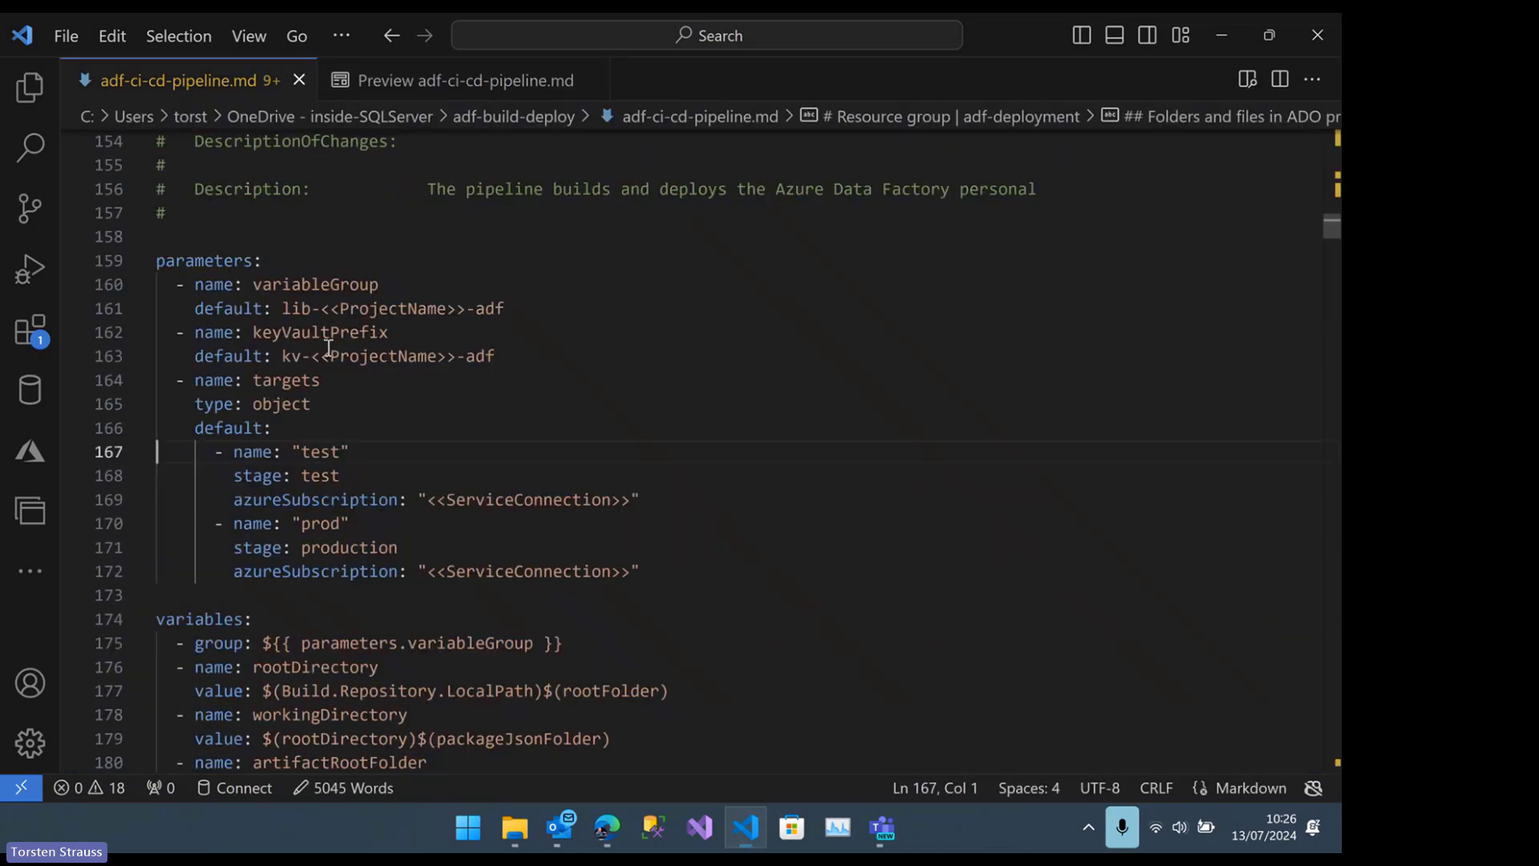
pyautogui.click(407, 80)
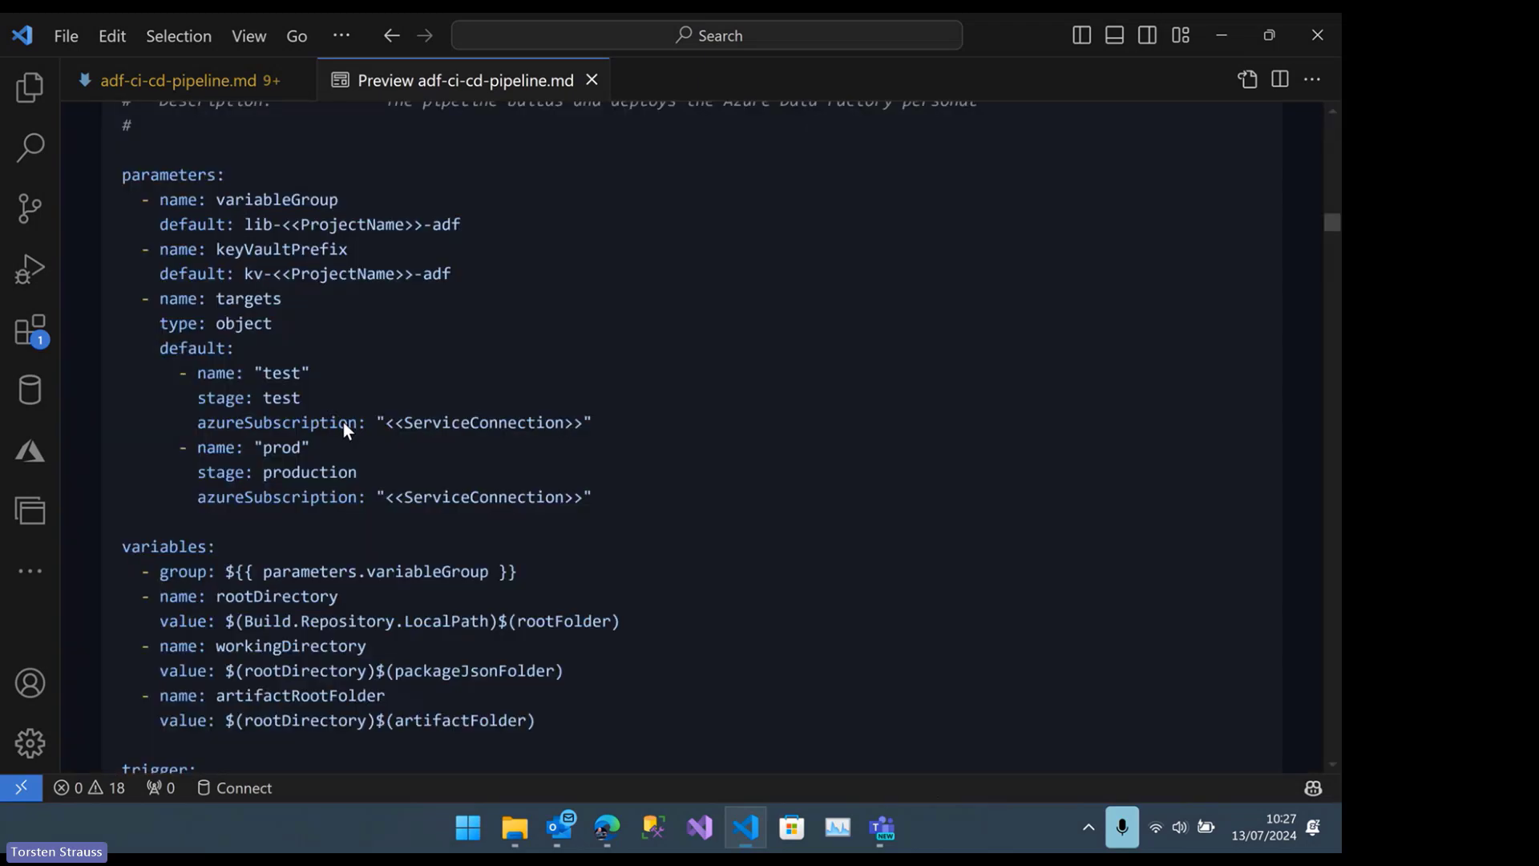
# Examine the YAML's variables, trigger, repository resources, build tasks and per-target deploy stage, ending back at the build job's checkout steps
pyautogui.scroll(-2, 343, 421)
pyautogui.scroll(1, 344, 414)
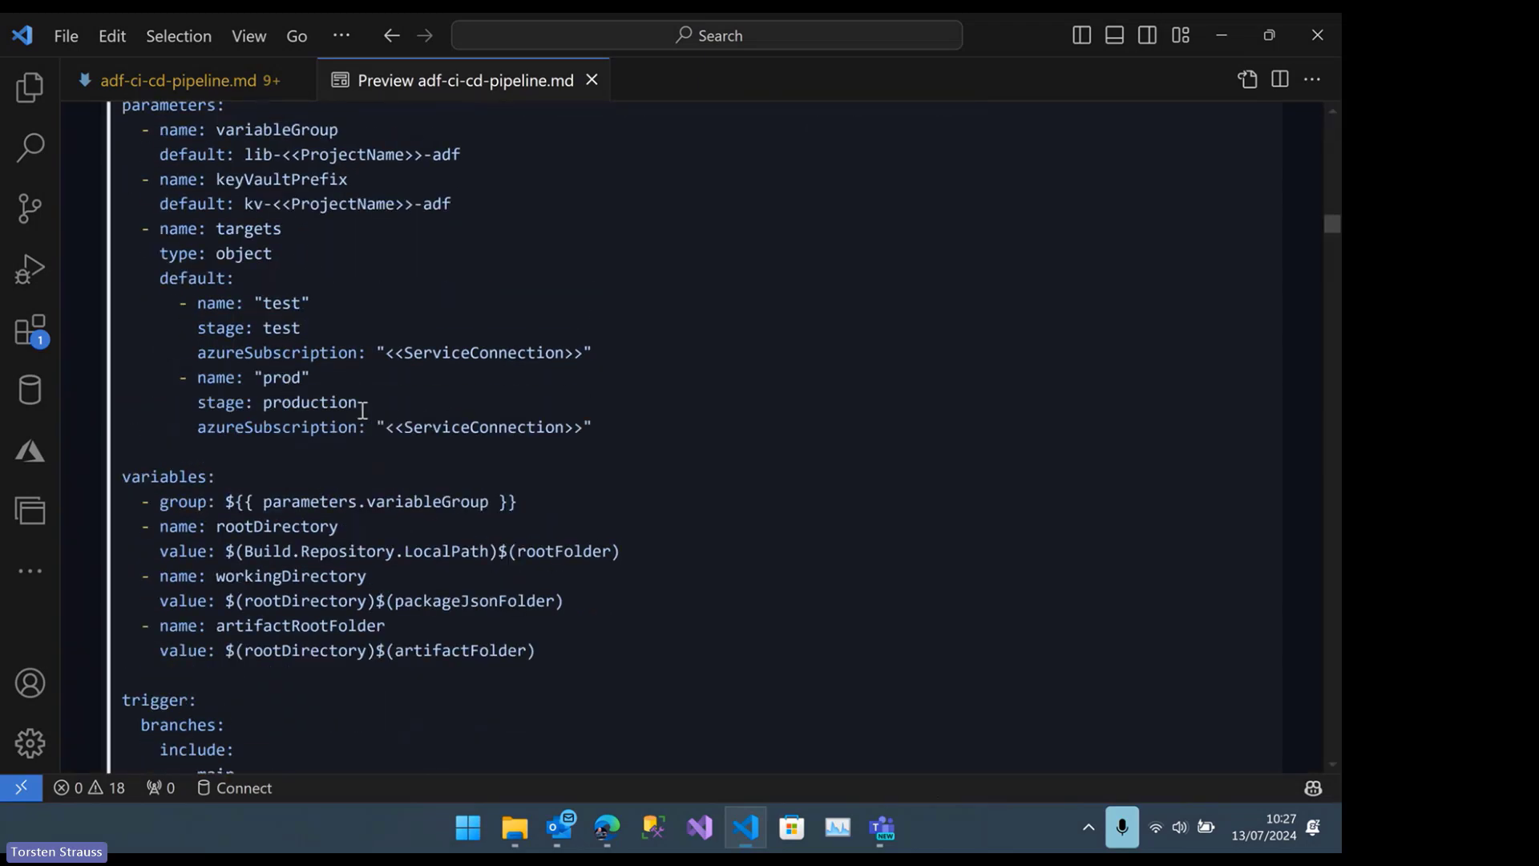
pyautogui.scroll(-1, 216, 334)
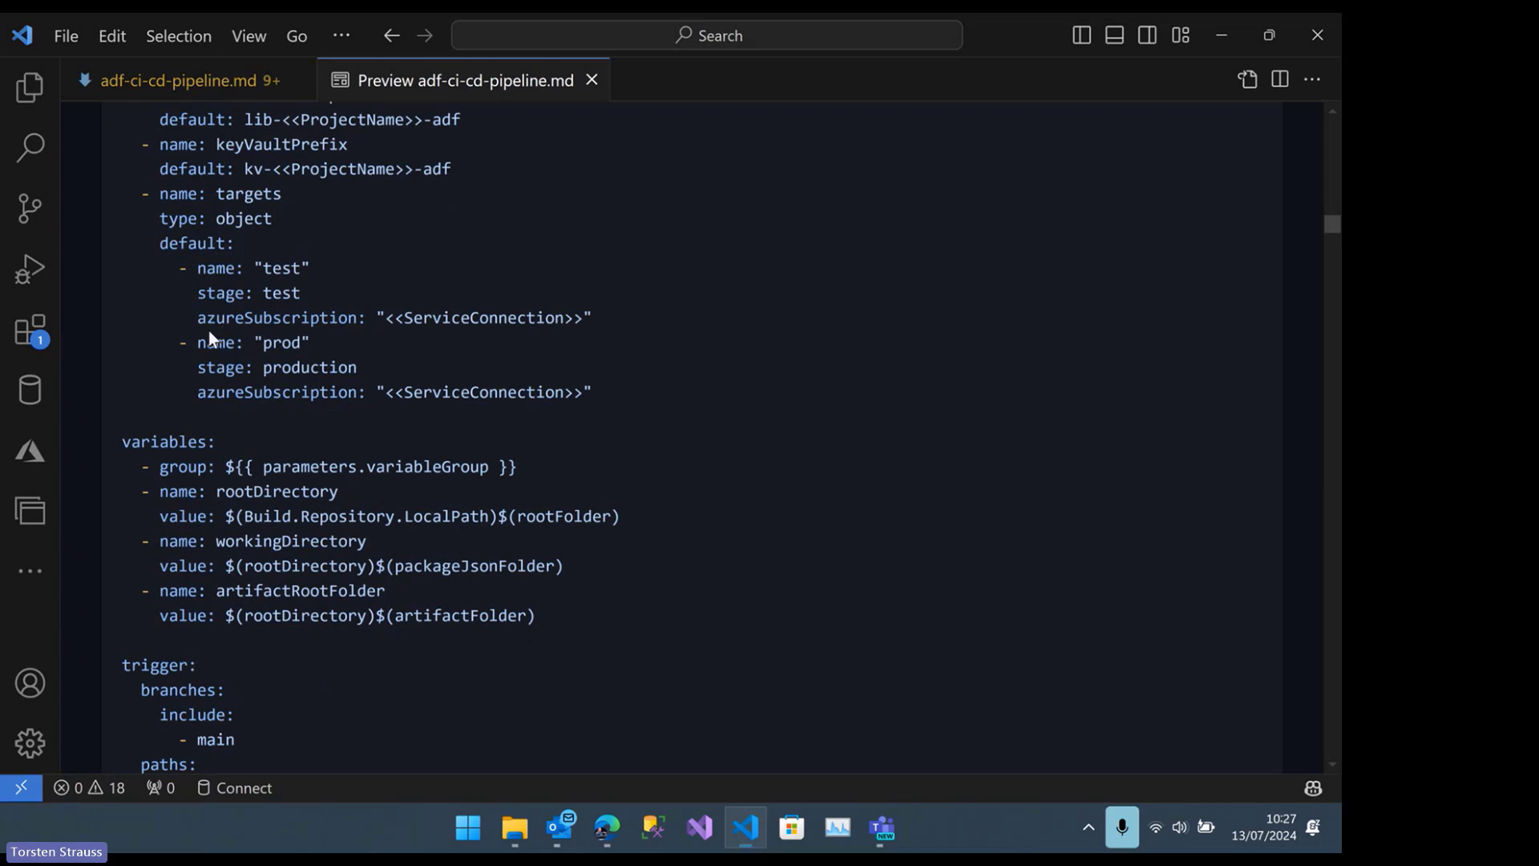
pyautogui.scroll(-1, 314, 273)
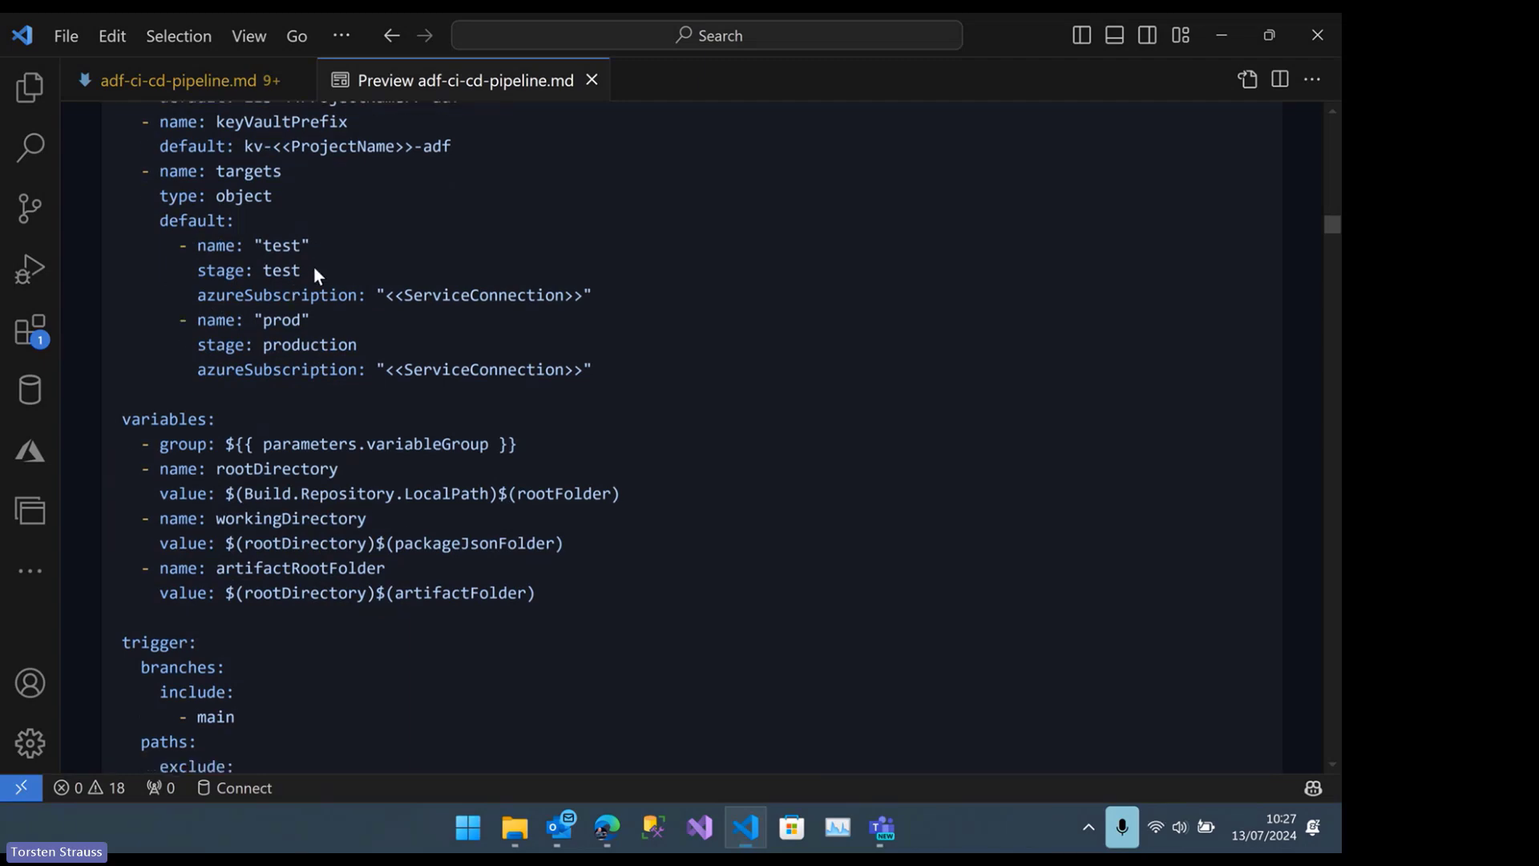
pyautogui.scroll(-5, 315, 275)
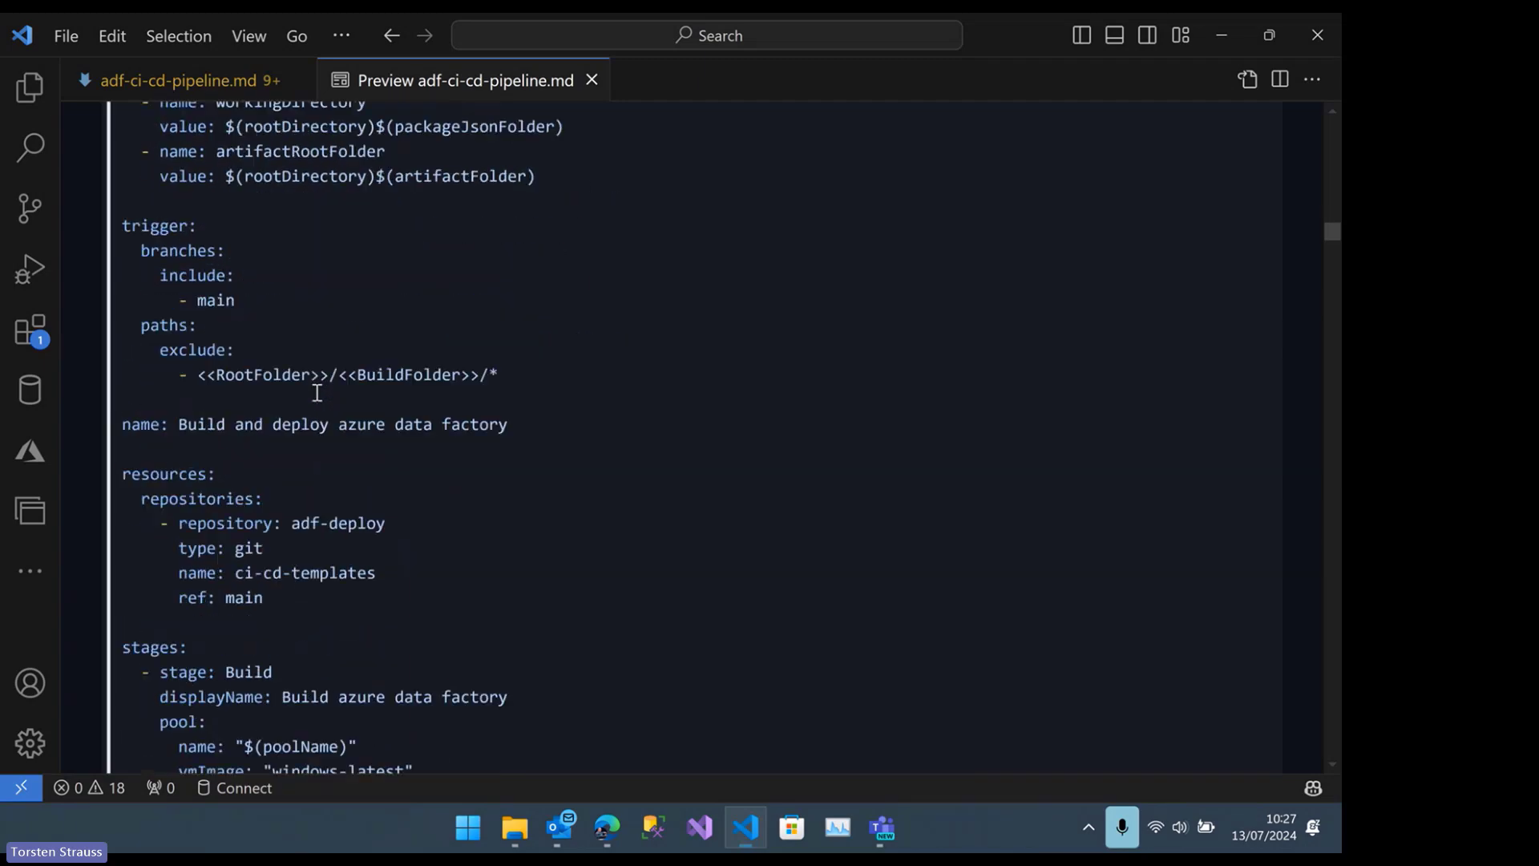
pyautogui.scroll(-5, 317, 392)
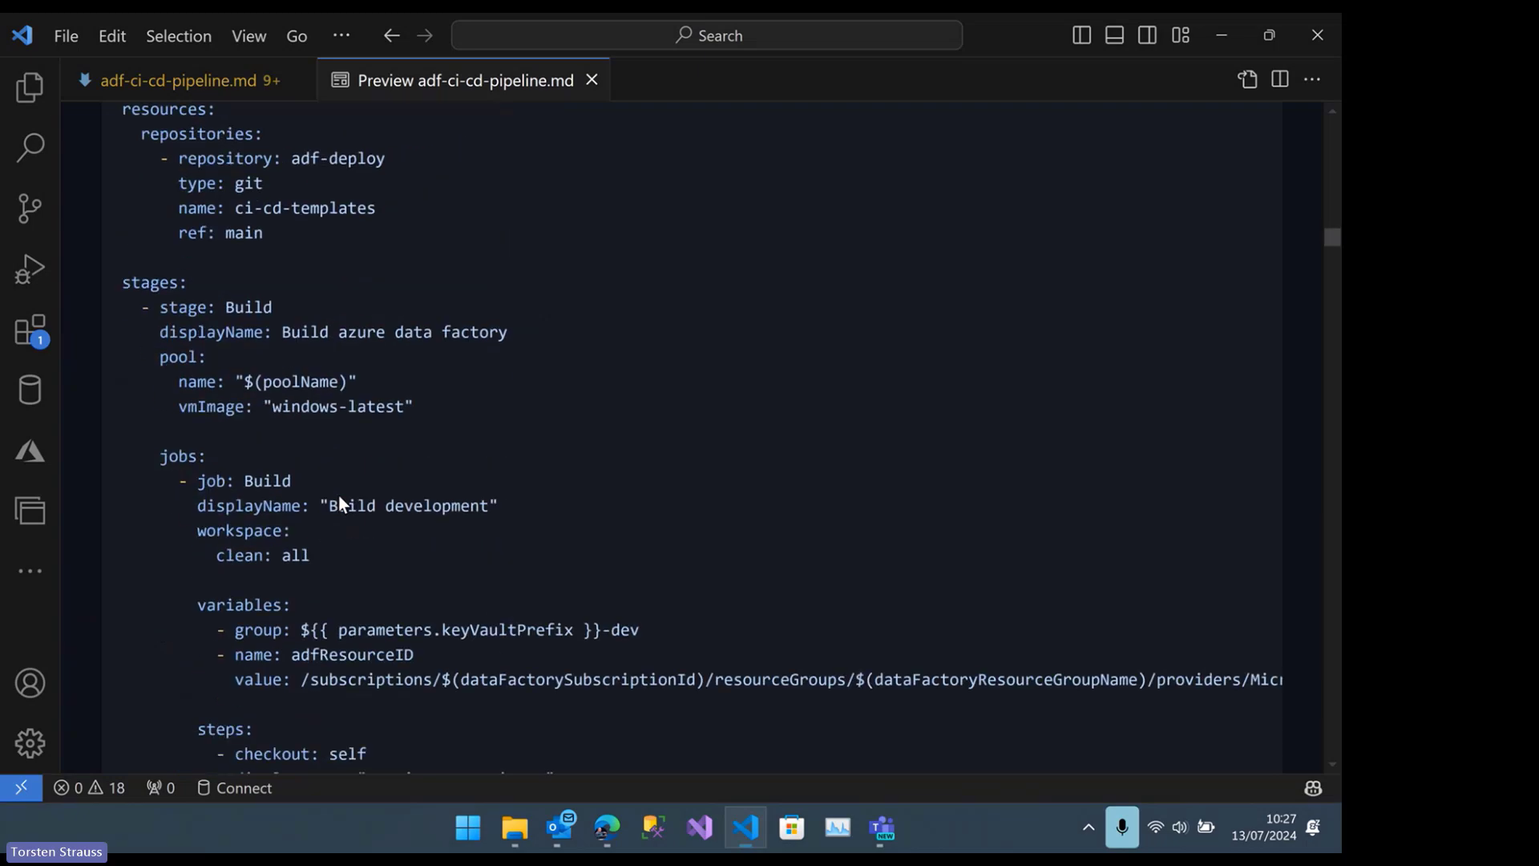
pyautogui.scroll(-6, 339, 495)
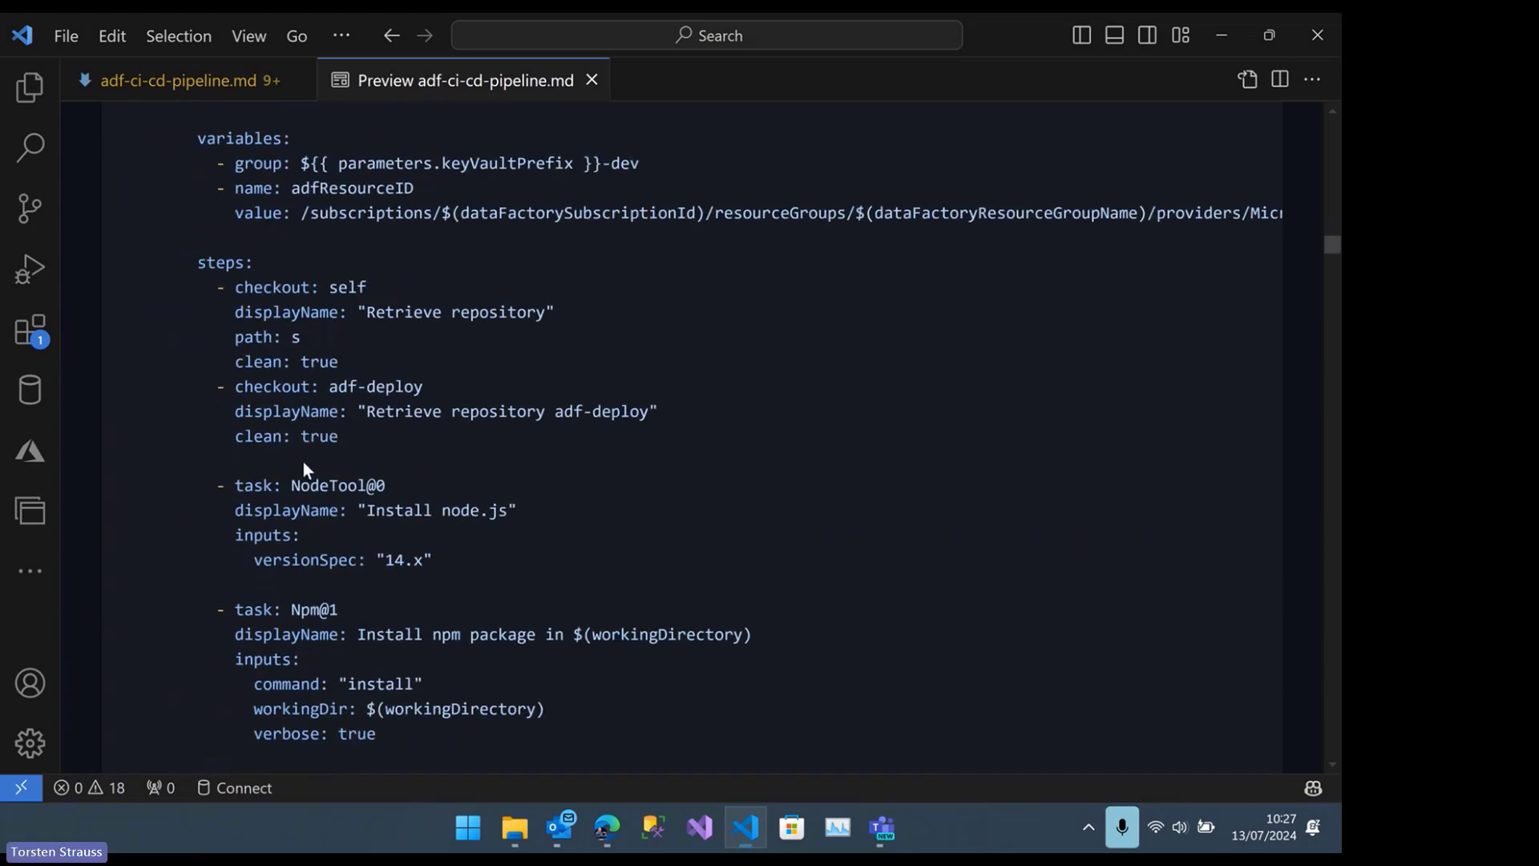
pyautogui.scroll(-15, 305, 470)
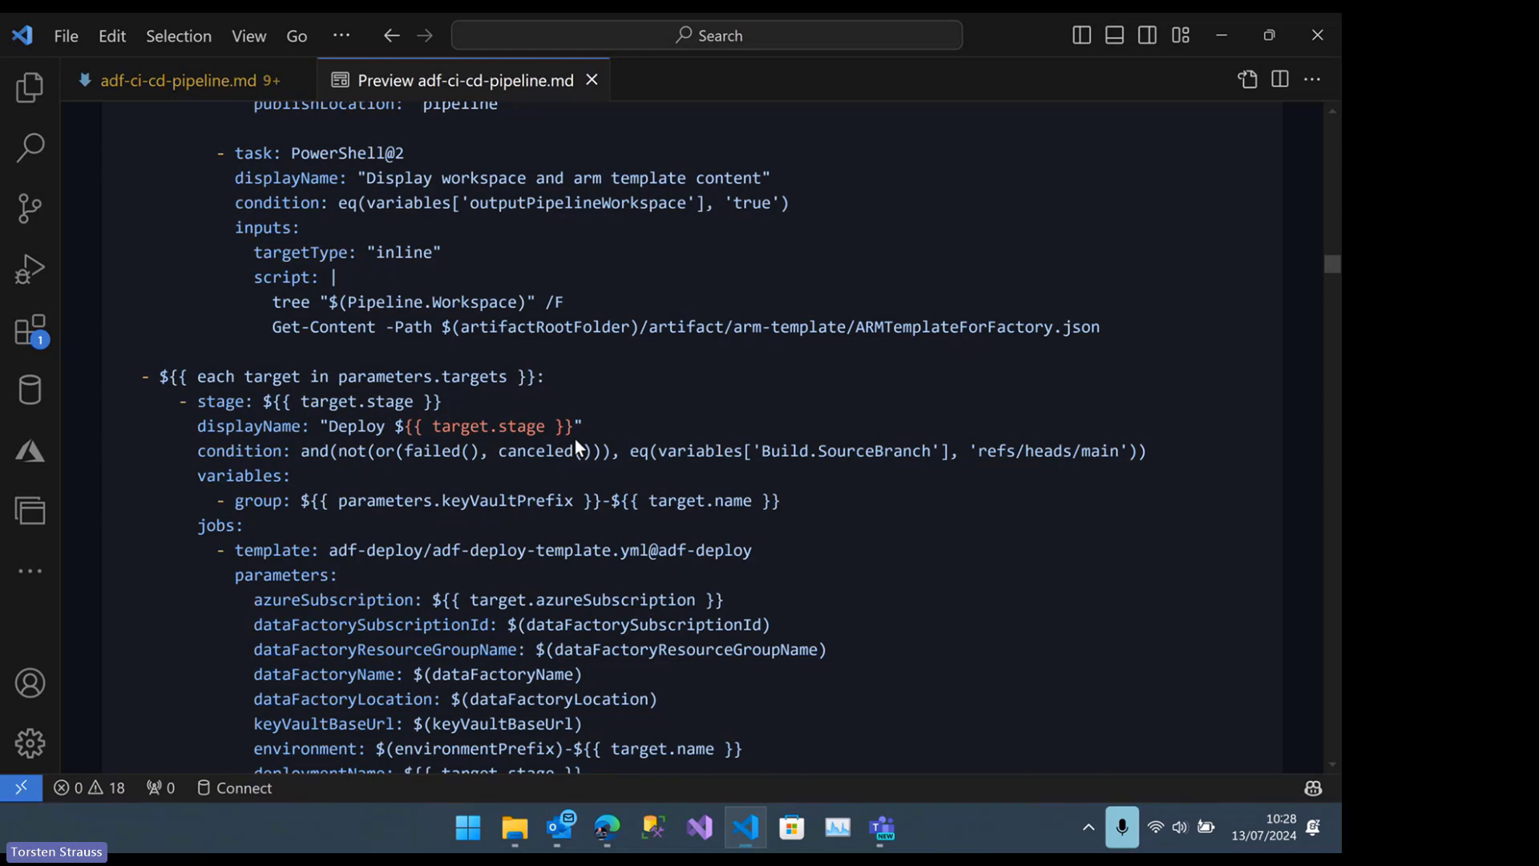
pyautogui.scroll(6, 575, 439)
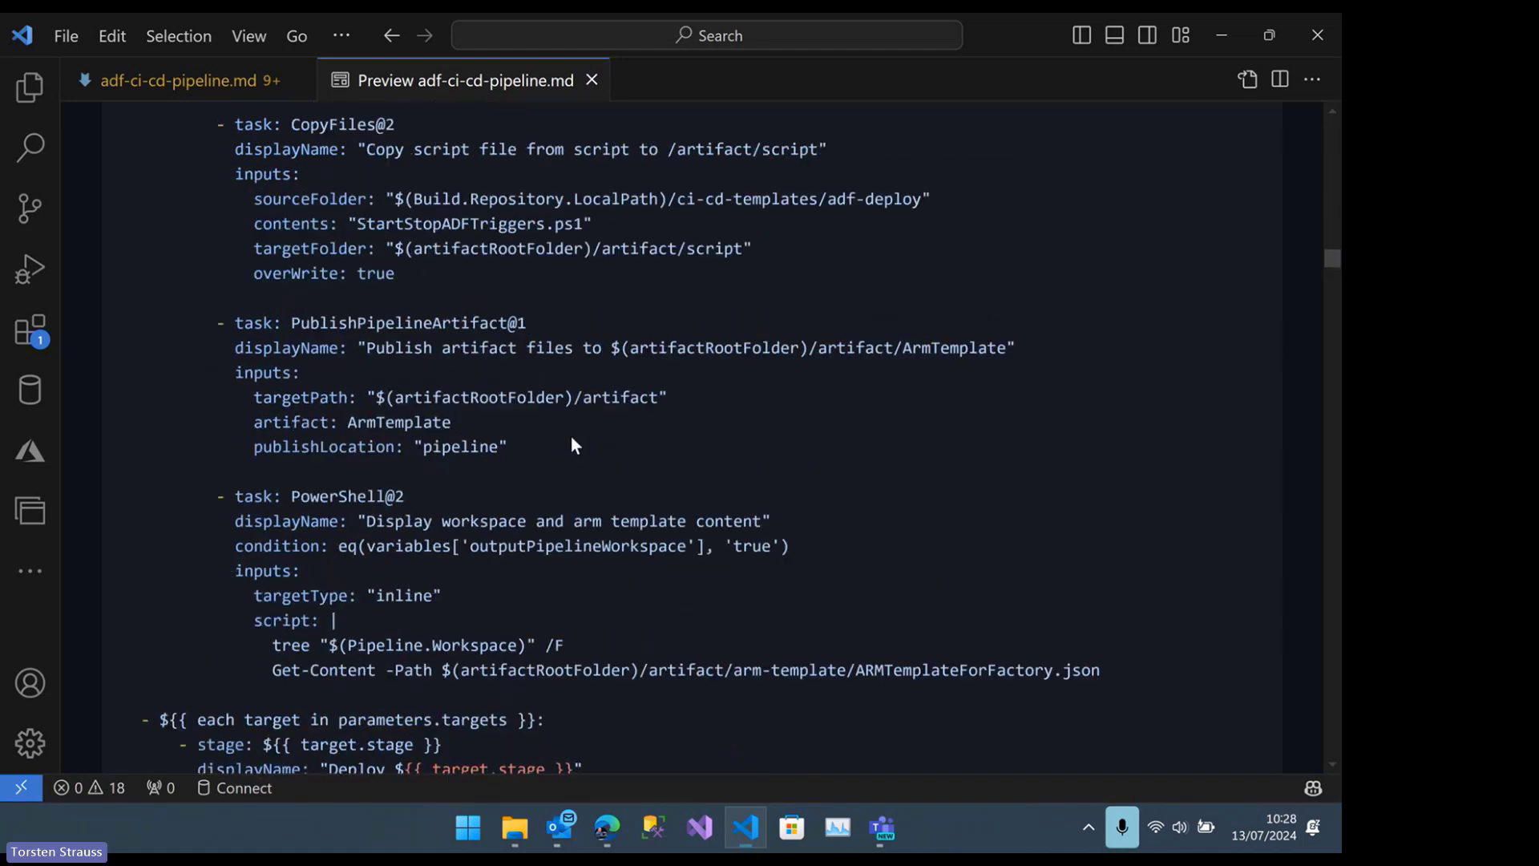
pyautogui.scroll(6, 572, 438)
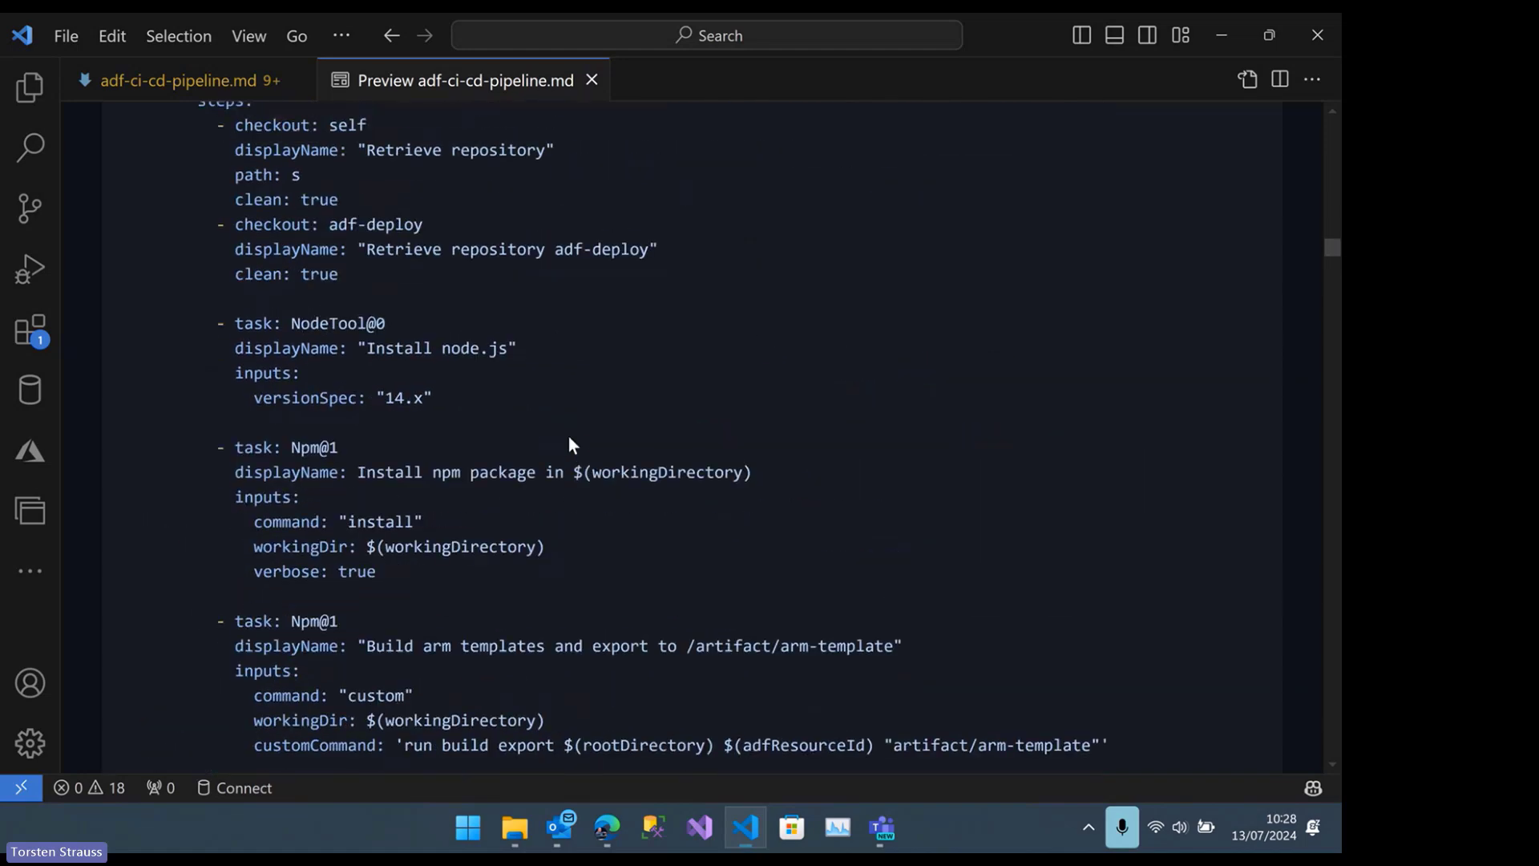
pyautogui.scroll(2, 569, 442)
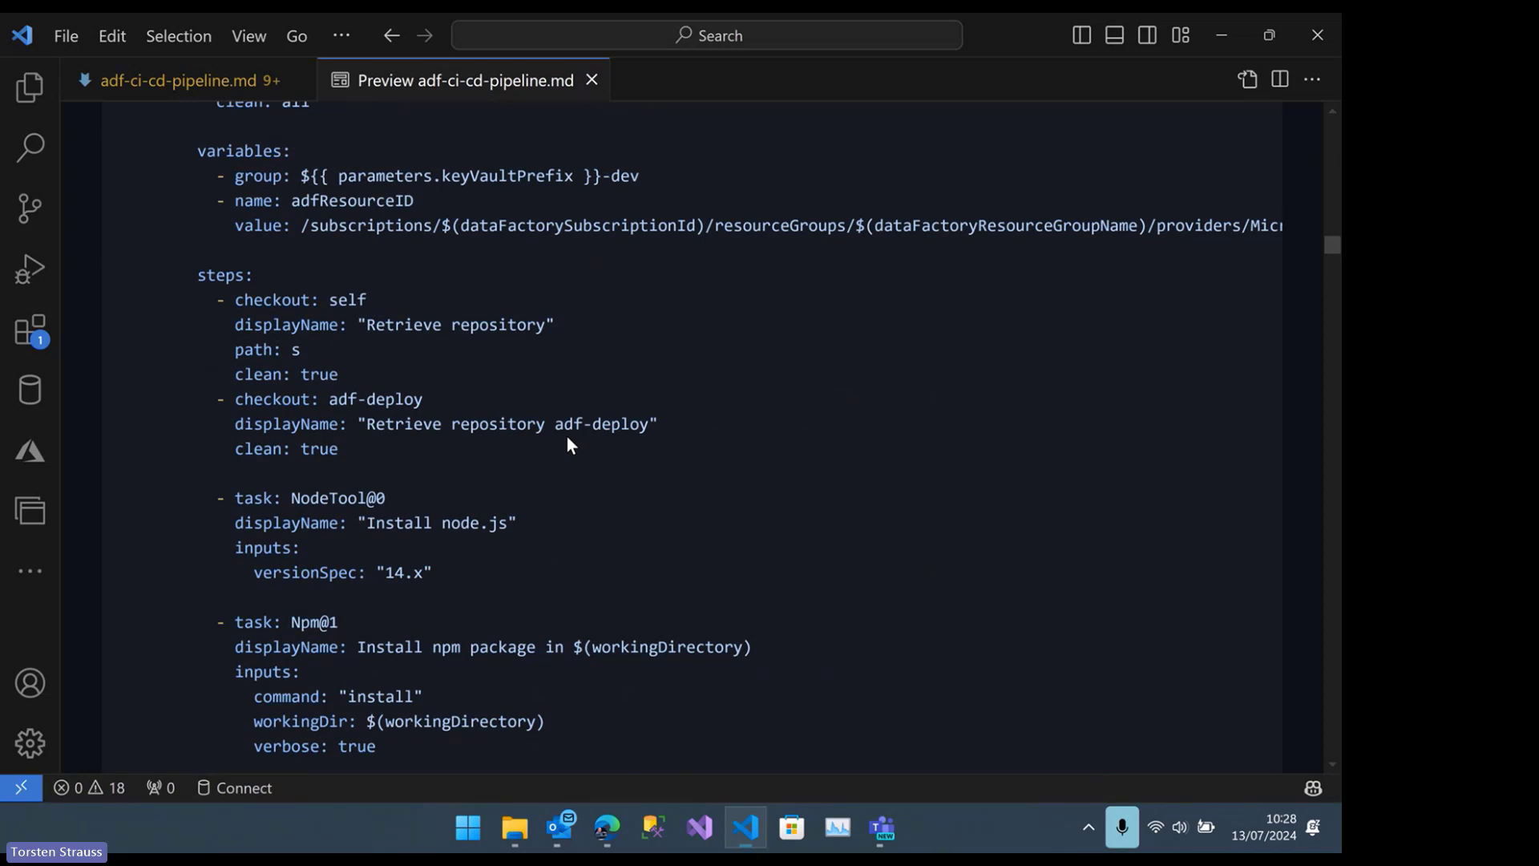
# Review the template YAML's parameters, variables, main-branch trigger with its path exclusion, and the adf-deploy repository resource
pyautogui.scroll(4, 491, 406)
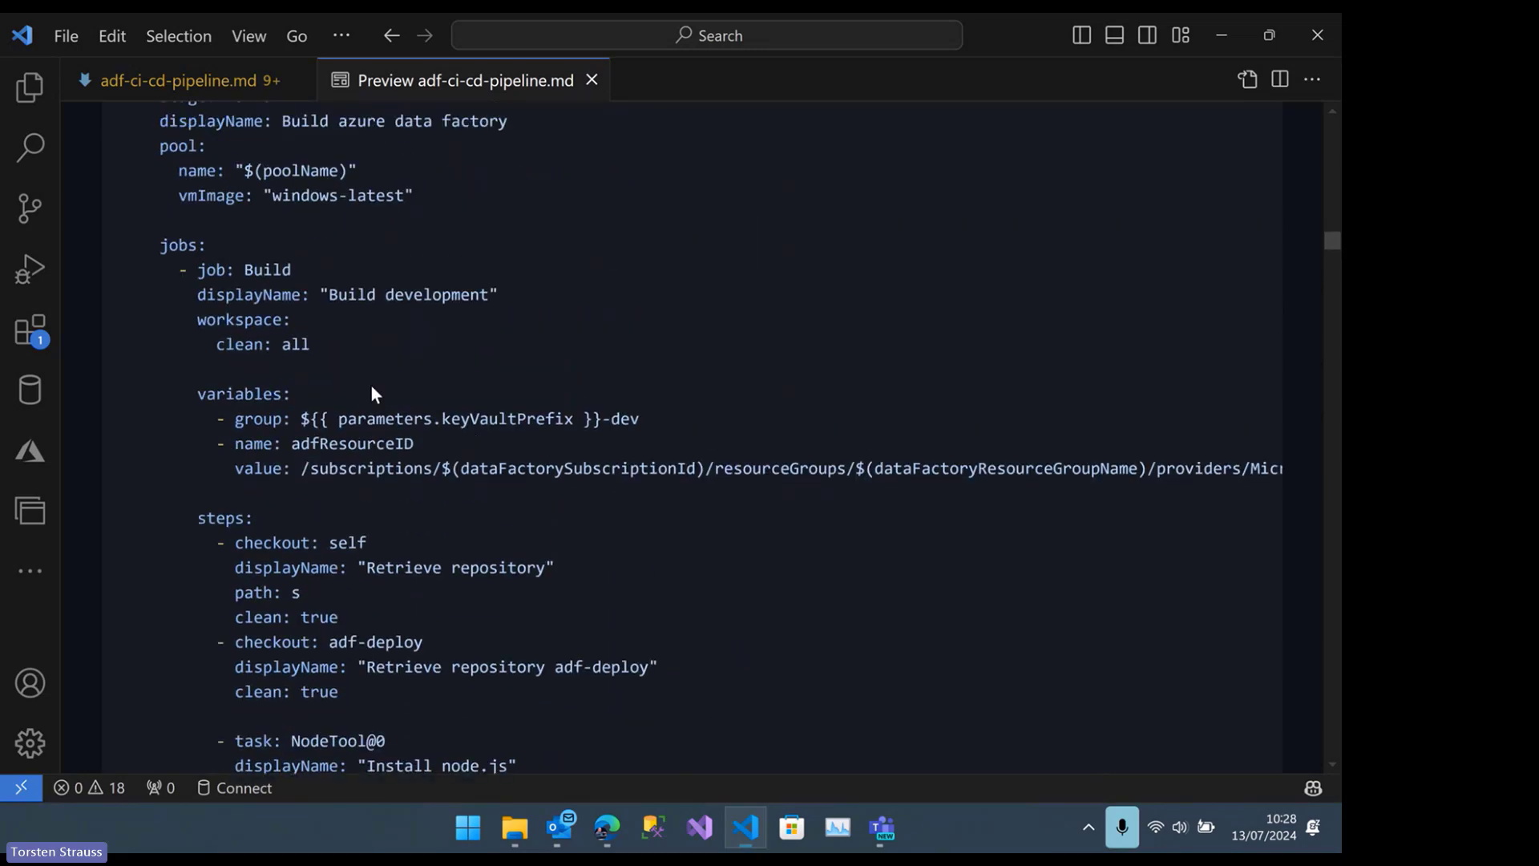
pyautogui.scroll(9, 371, 385)
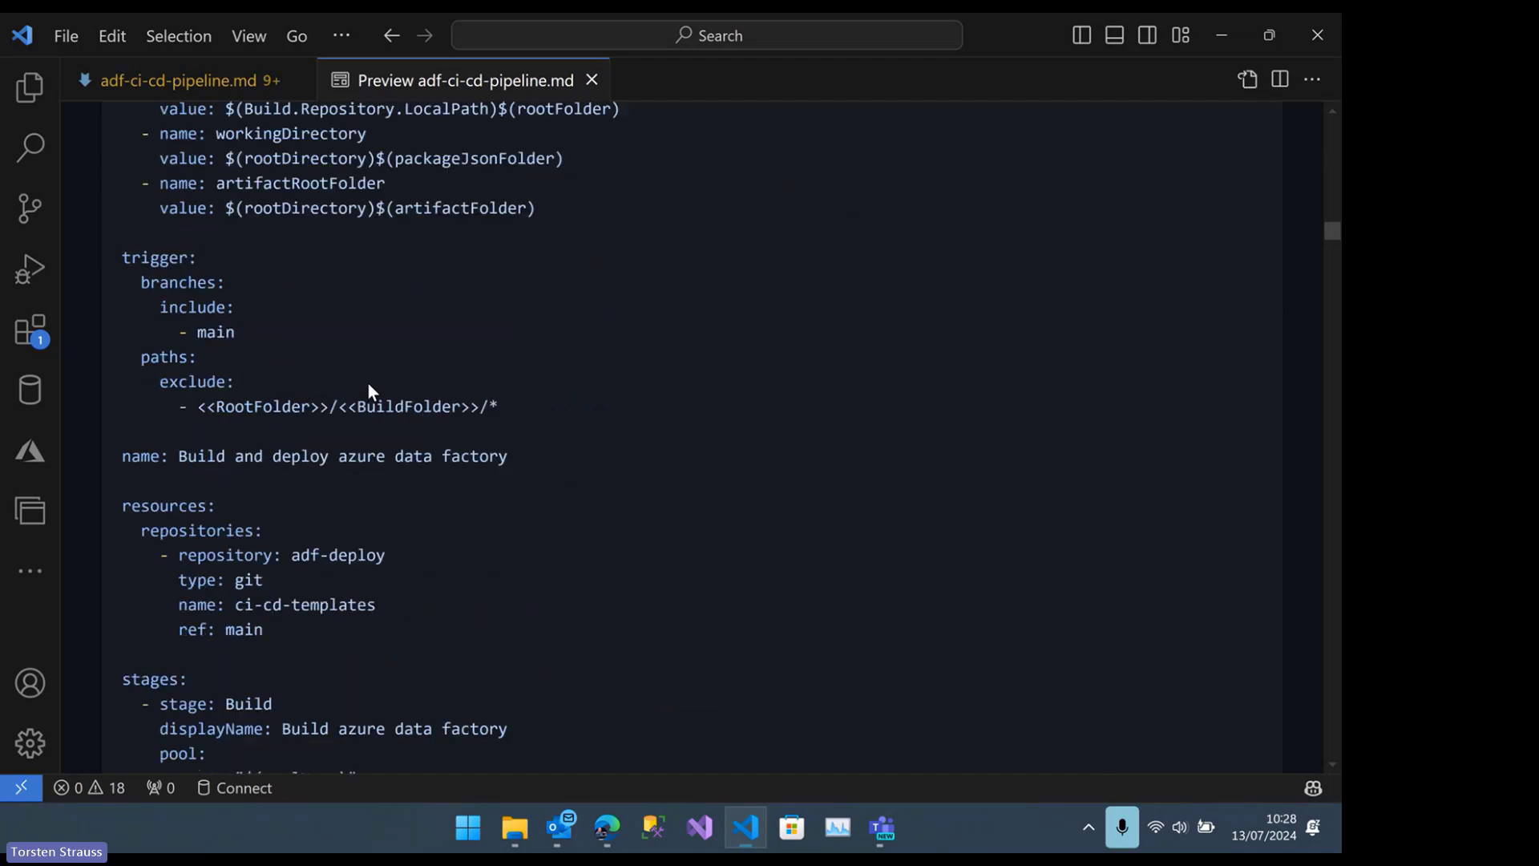
pyautogui.scroll(4, 369, 383)
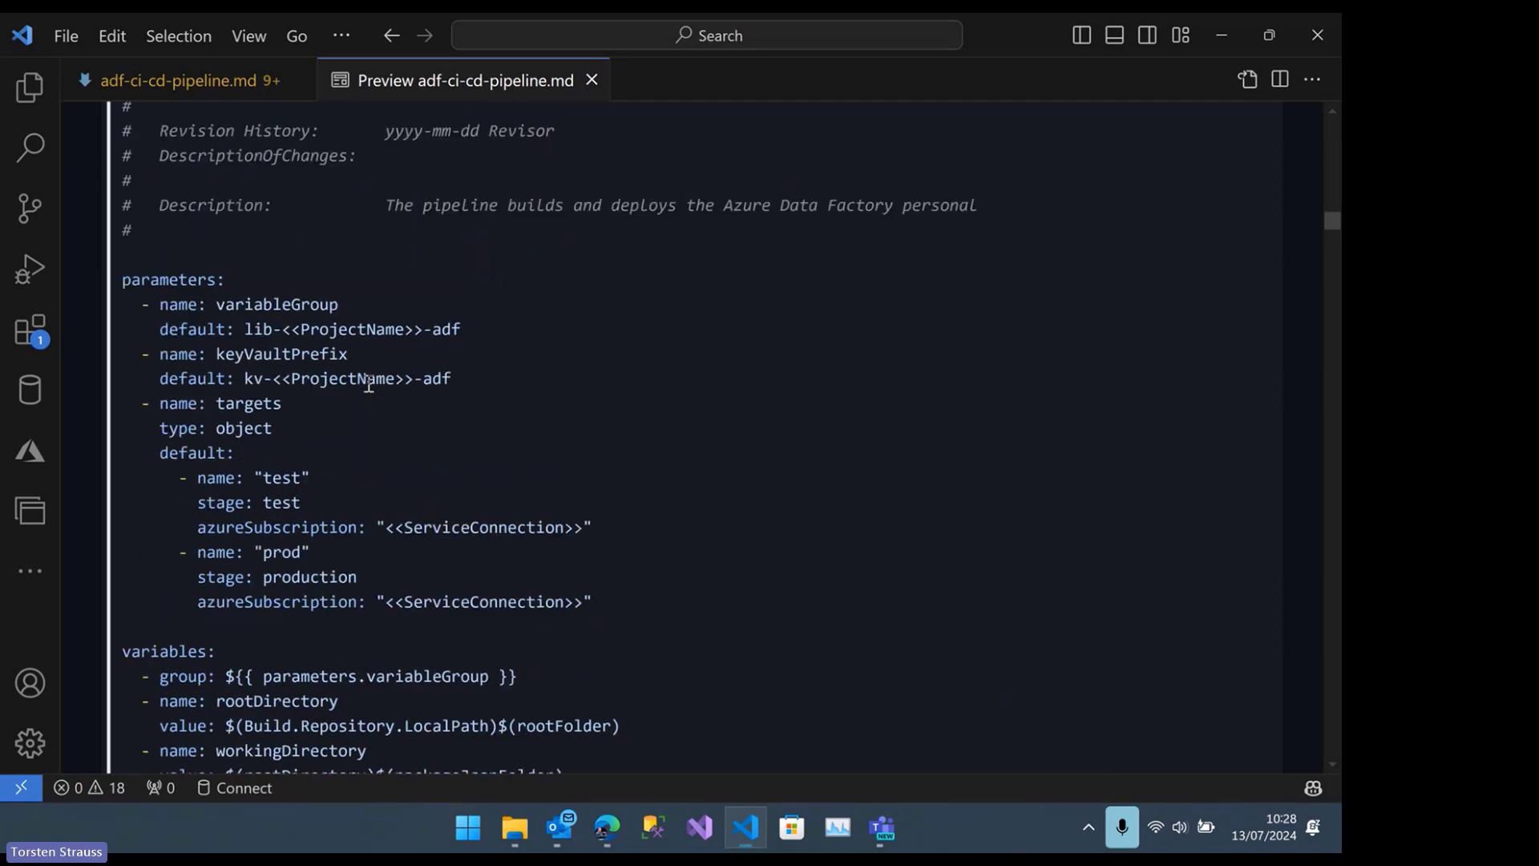
pyautogui.scroll(-1, 369, 383)
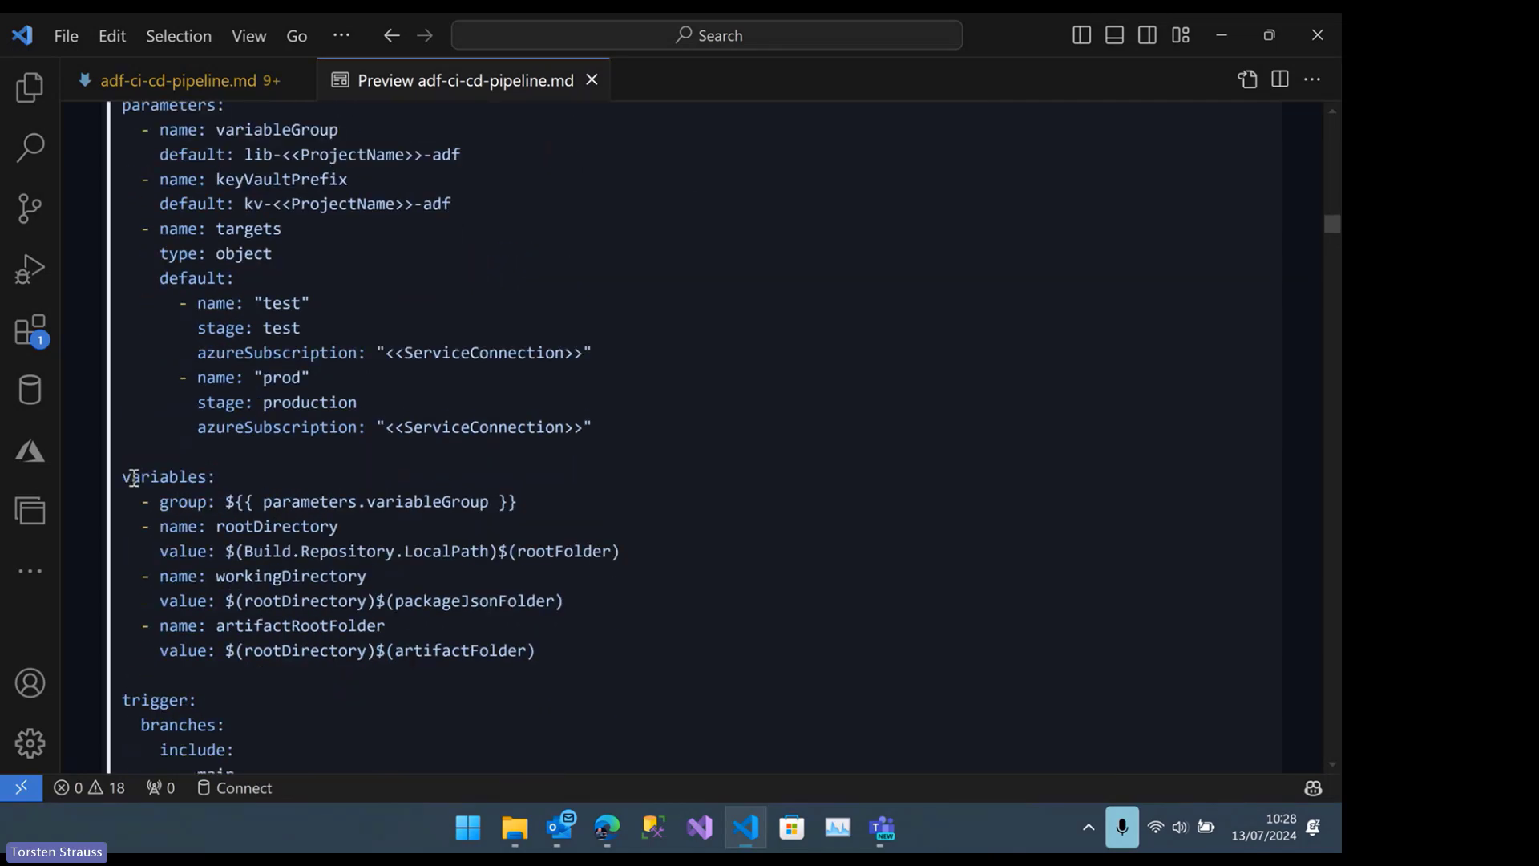
pyautogui.scroll(-2, 419, 627)
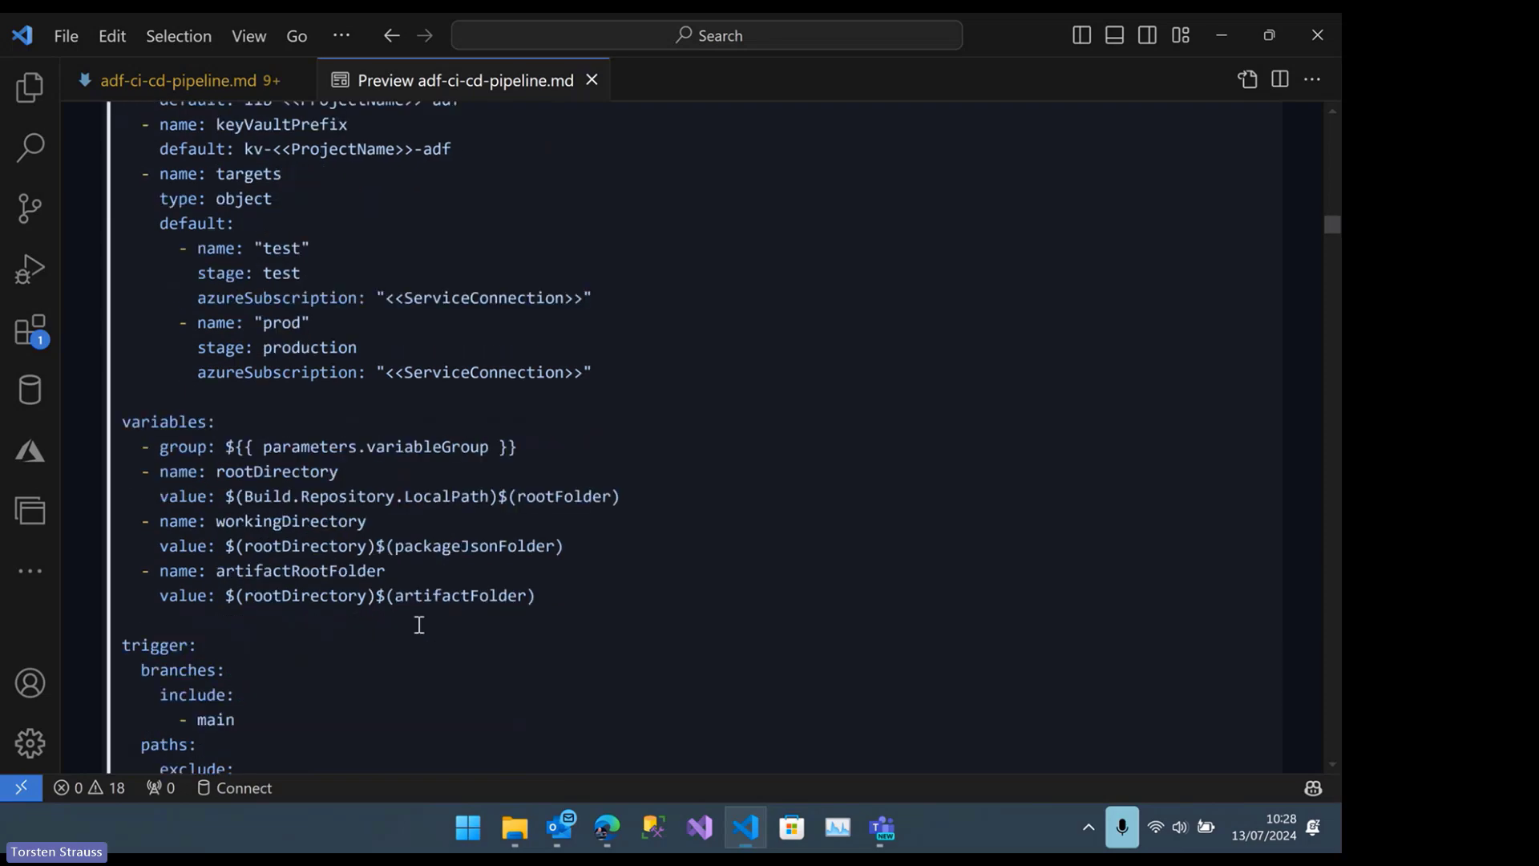
pyautogui.scroll(-2, 358, 608)
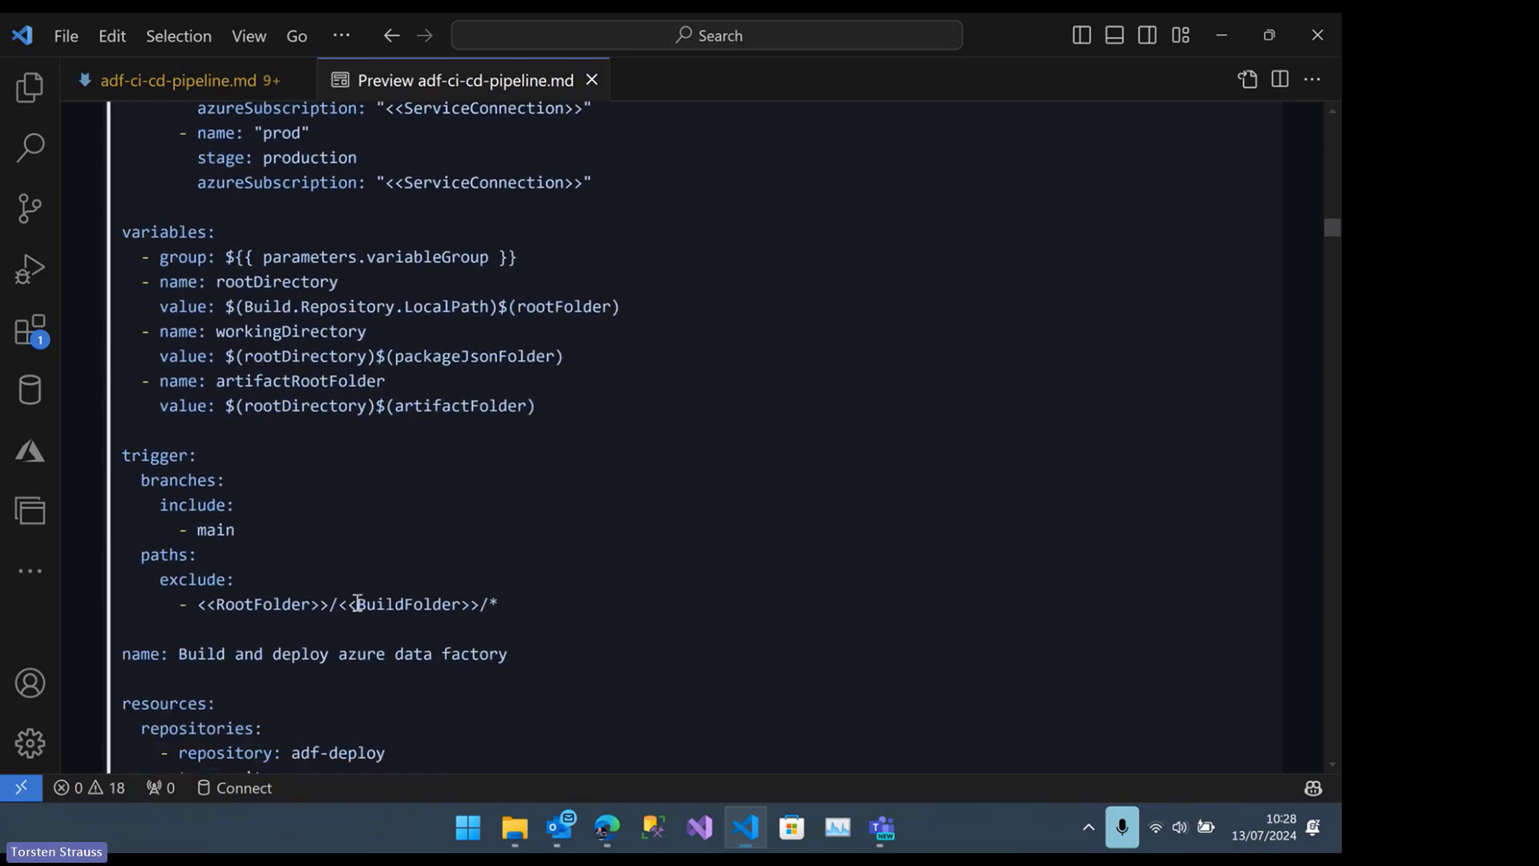
pyautogui.scroll(-4, 330, 590)
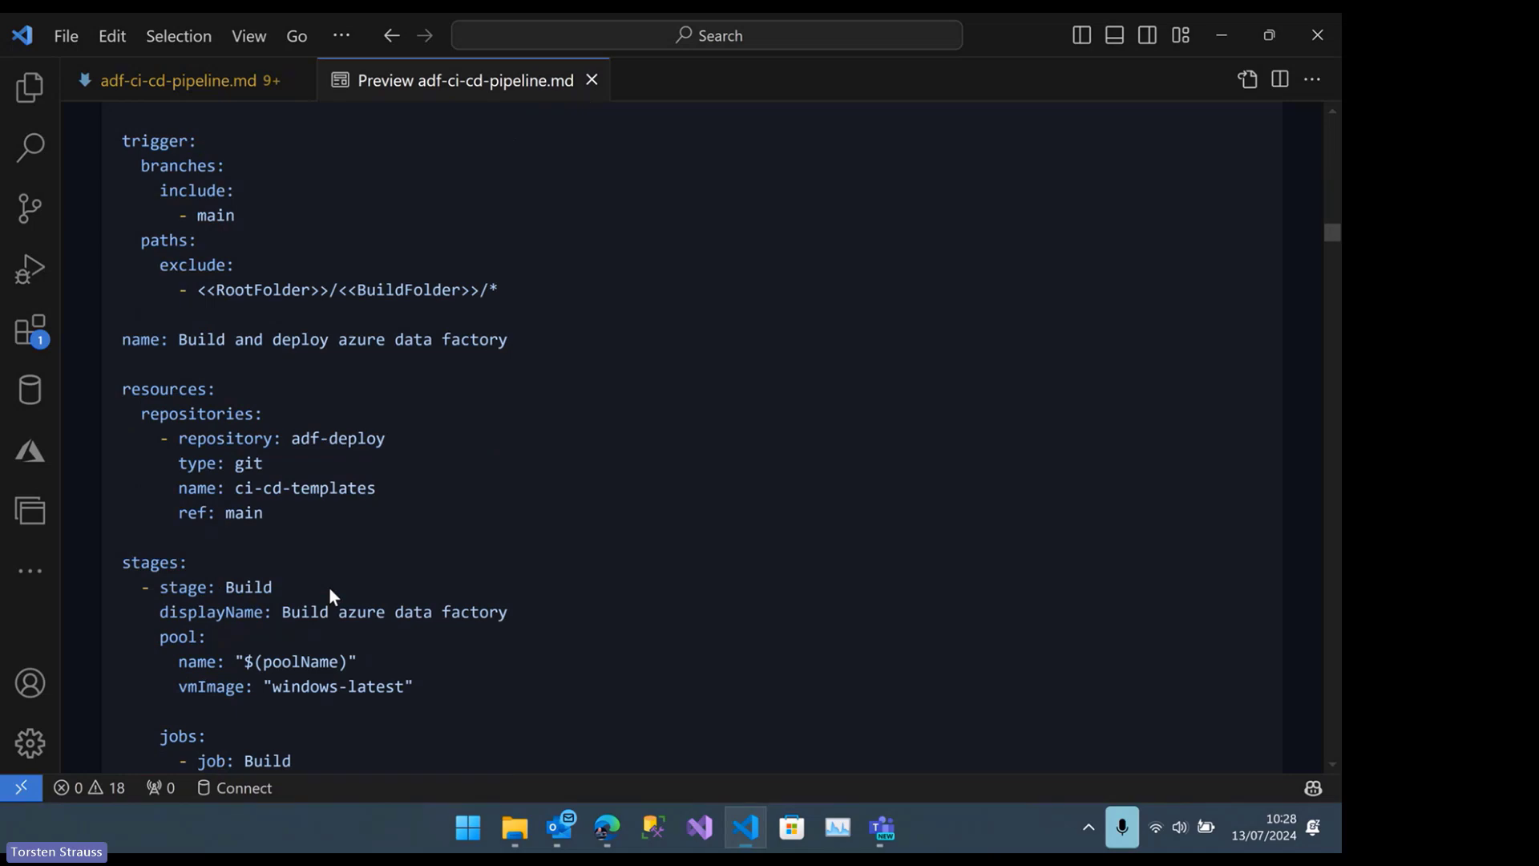
pyautogui.scroll(-1, 329, 590)
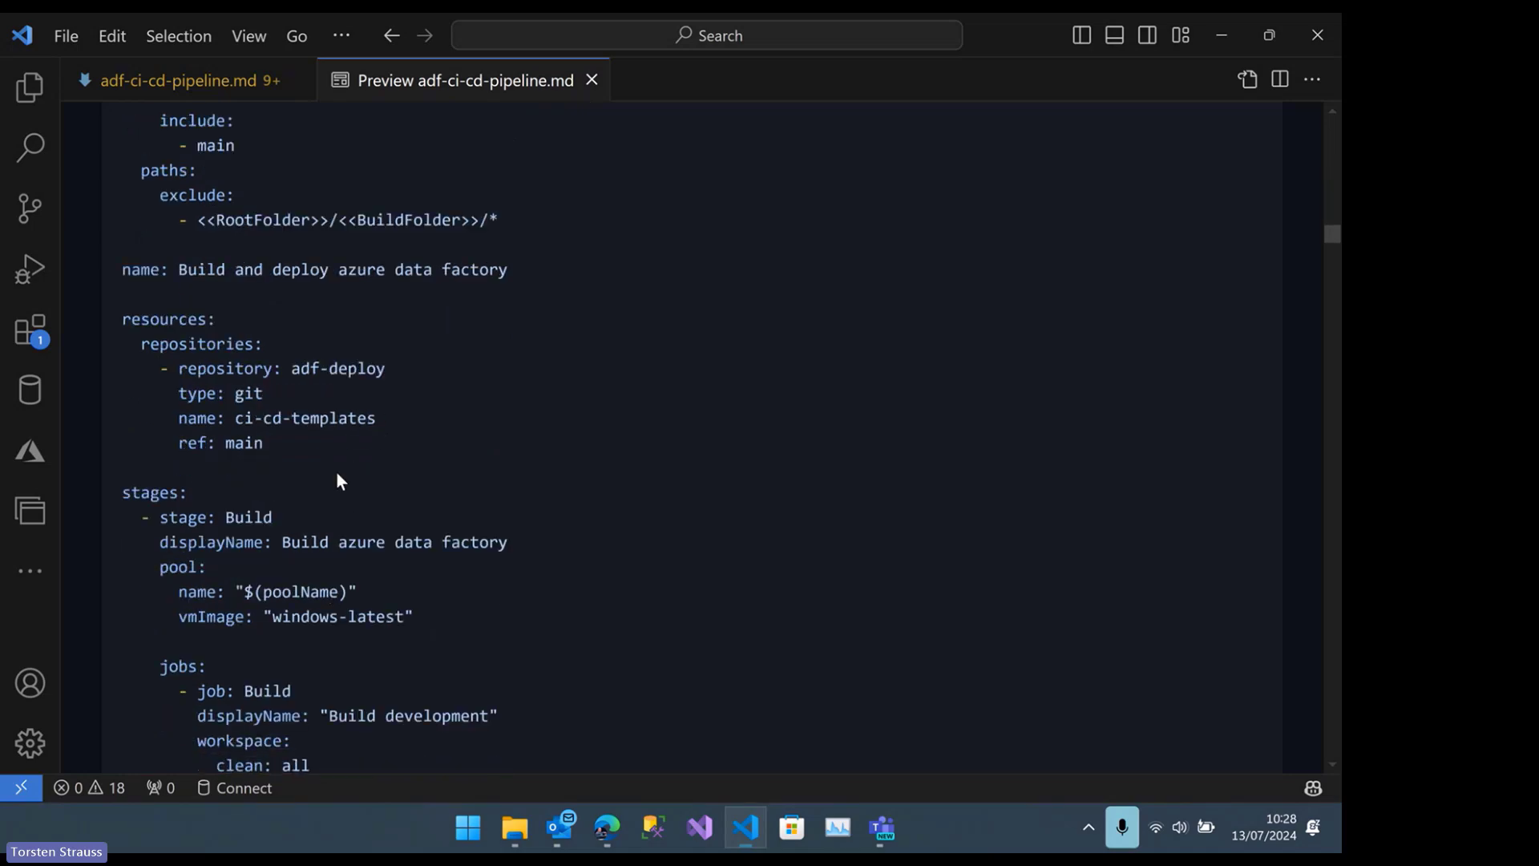
pyautogui.scroll(-7, 338, 472)
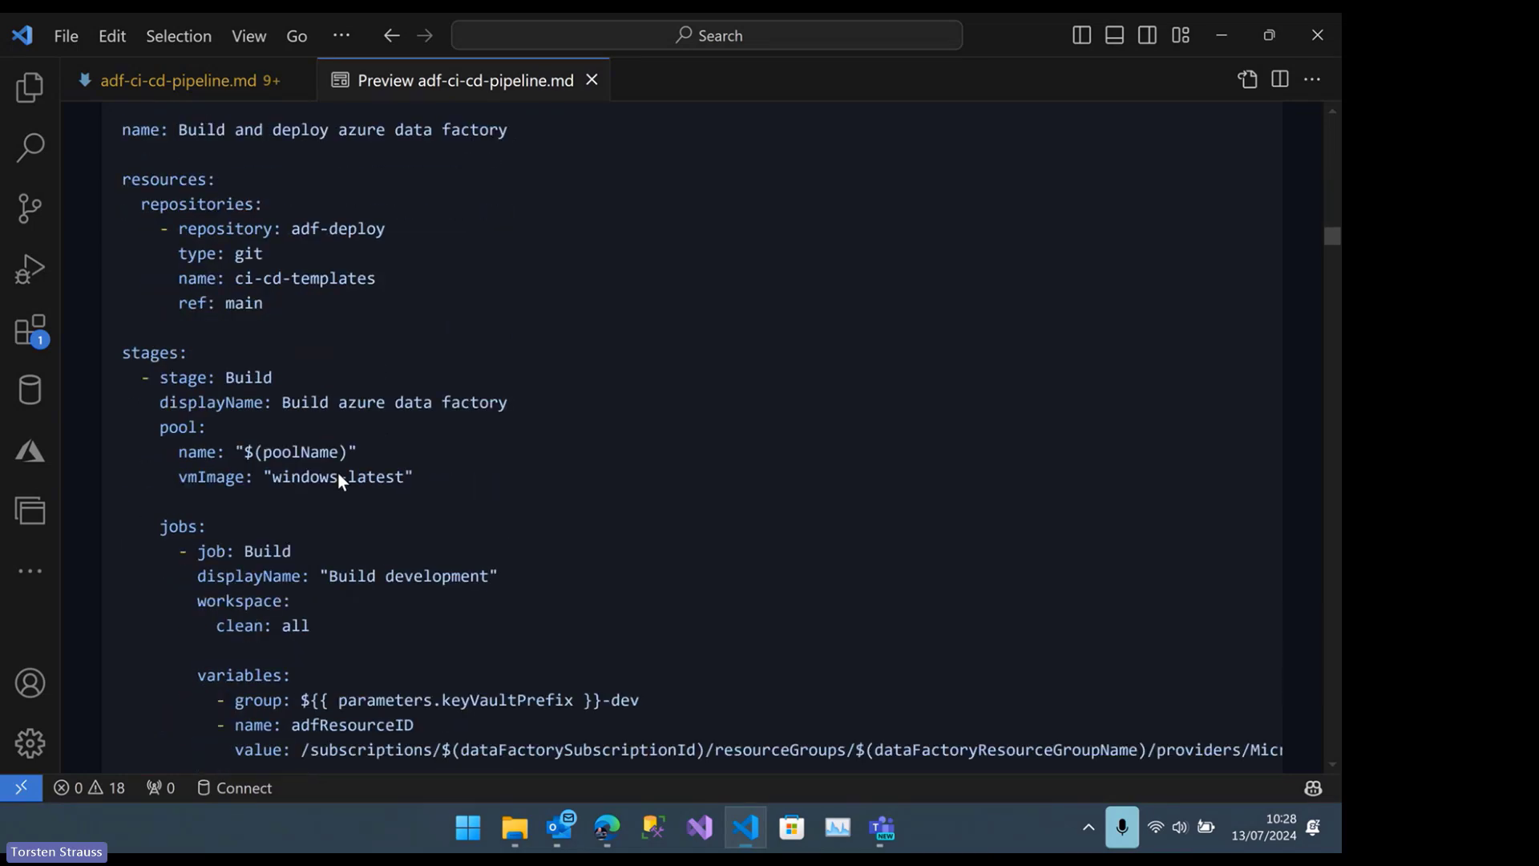
# Examine the Build job's checkout, Node.js, npm, script copy, artifact publishing and PowerShell tasks, continuing to the filled-in example YAML
pyautogui.scroll(-1, 338, 469)
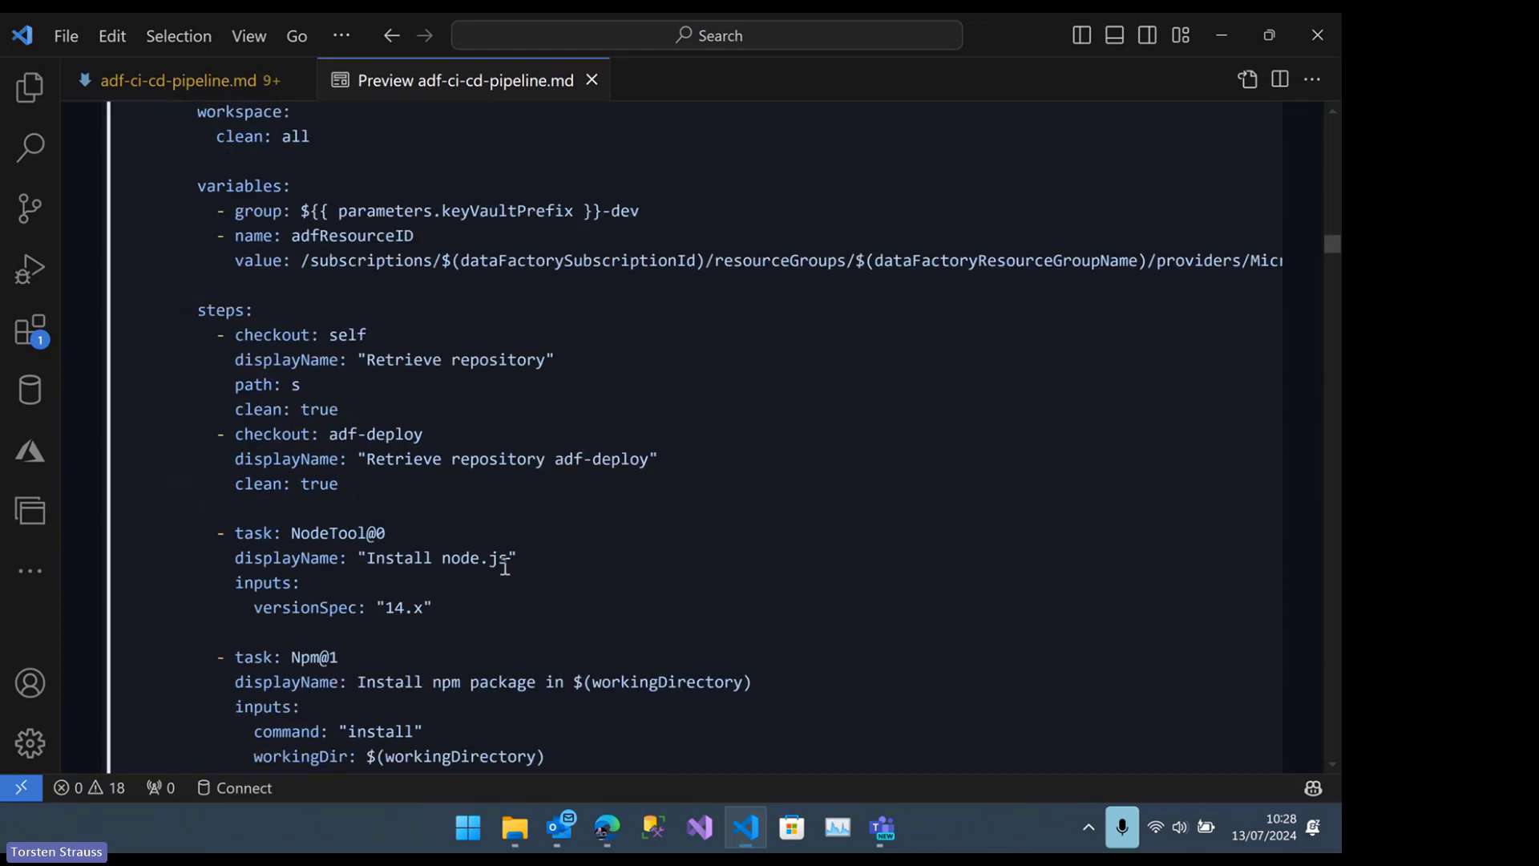
pyautogui.scroll(-5, 493, 557)
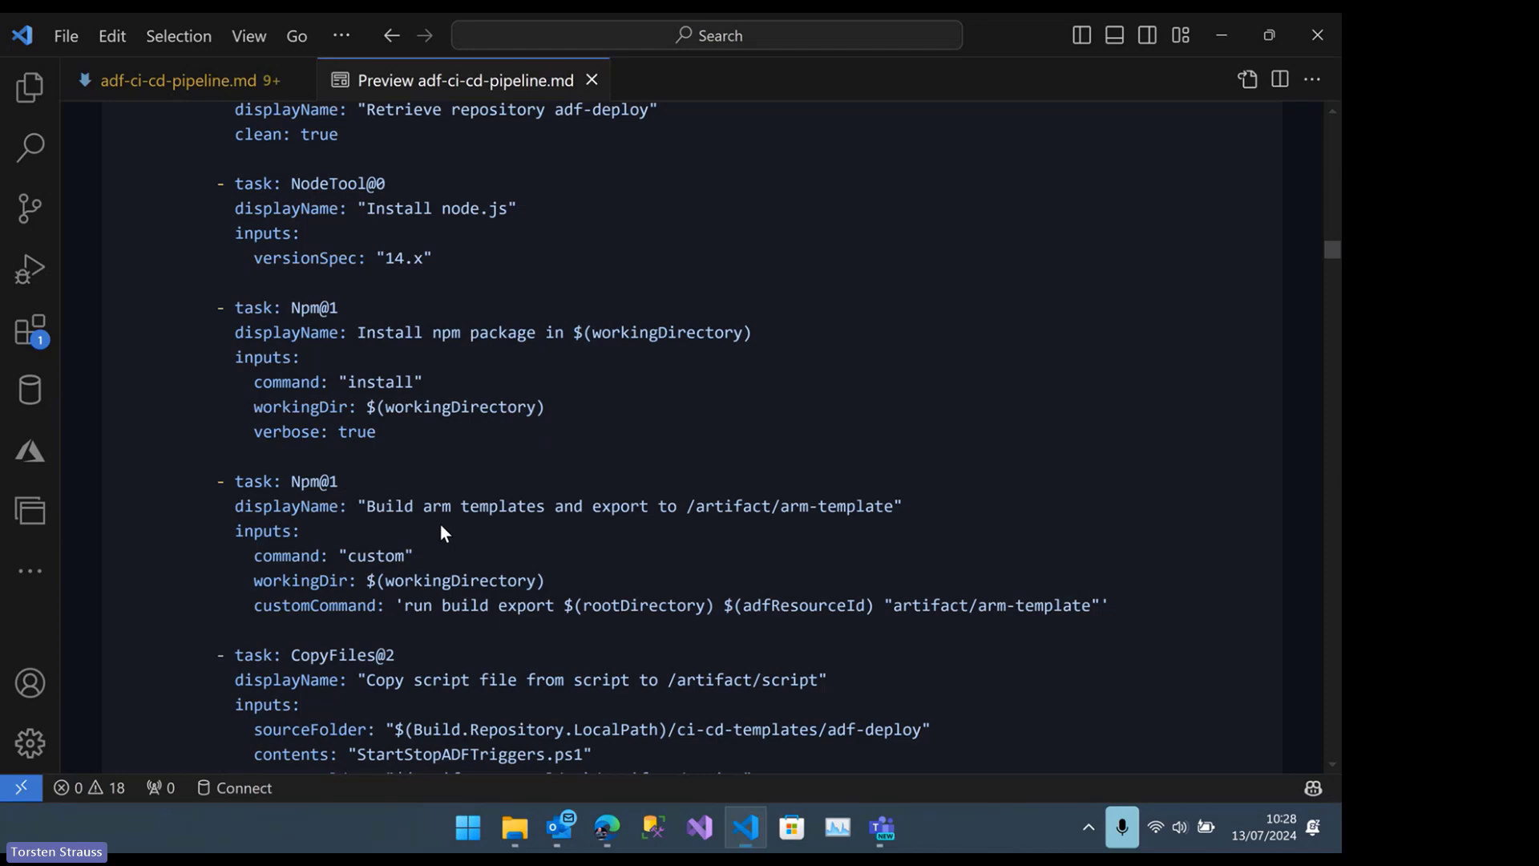
pyautogui.scroll(-4, 442, 517)
pyautogui.scroll(-2, 445, 501)
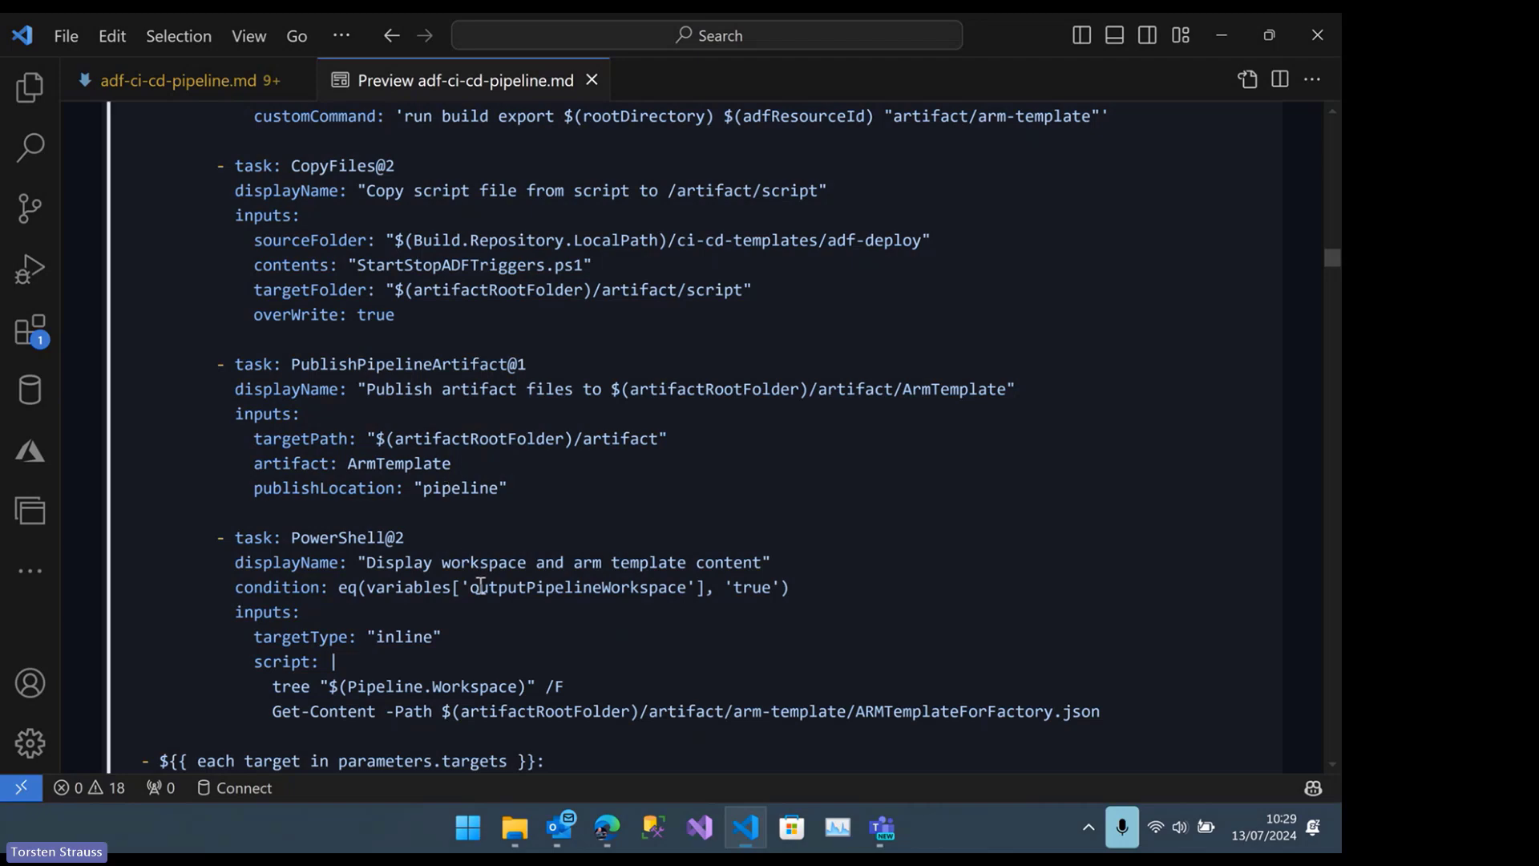
pyautogui.scroll(-15, 481, 586)
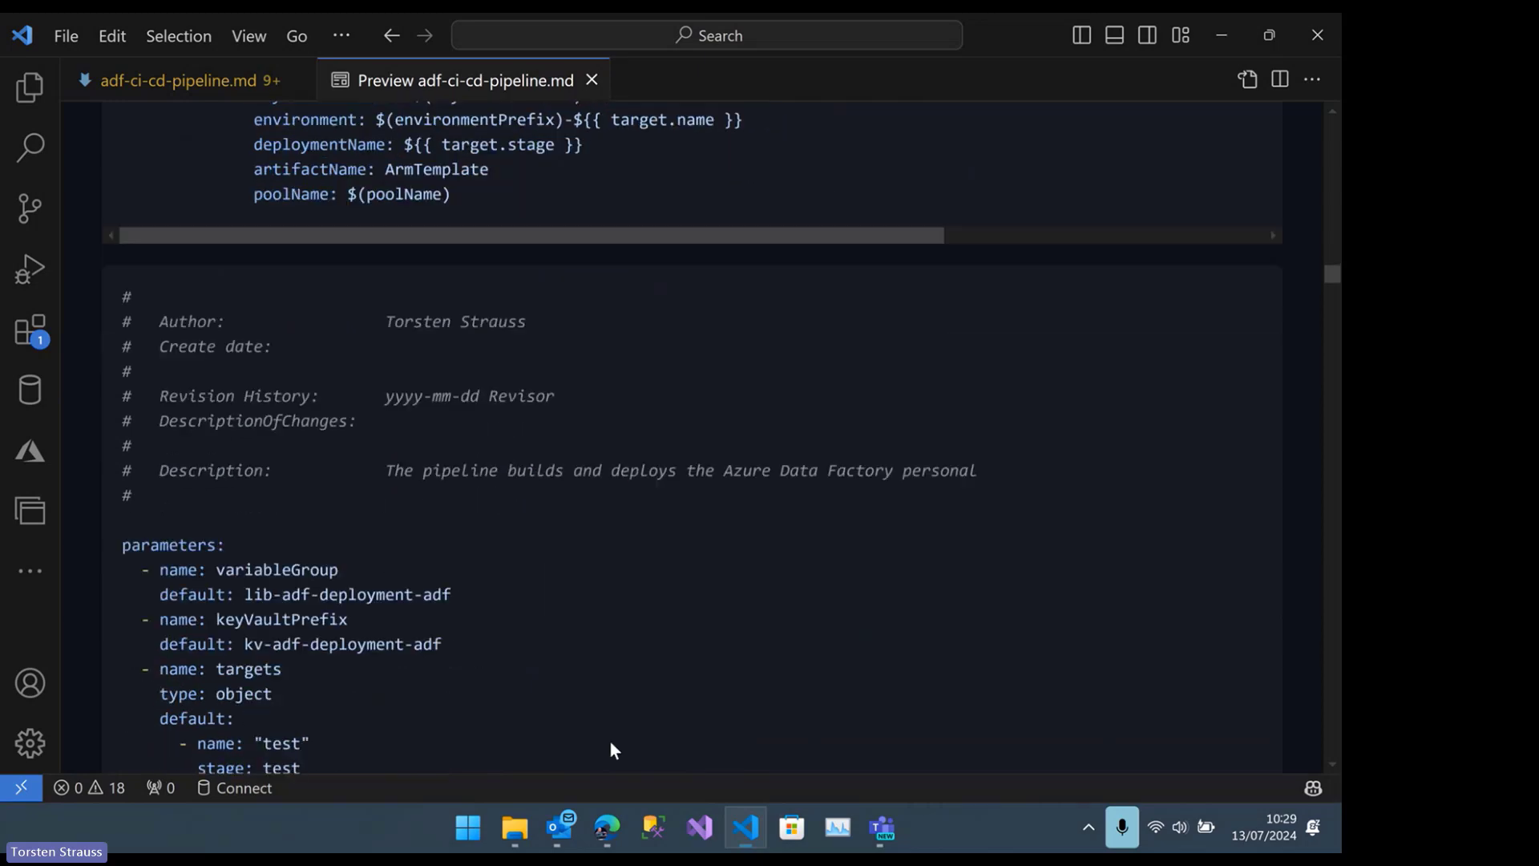
# Switch to Azure DevOps in Edge, open adf-build-deploy-adf-deployment.yml in the build-deploy folder and review it from parameters to the deploy stage
pyautogui.moveTo(607, 838)
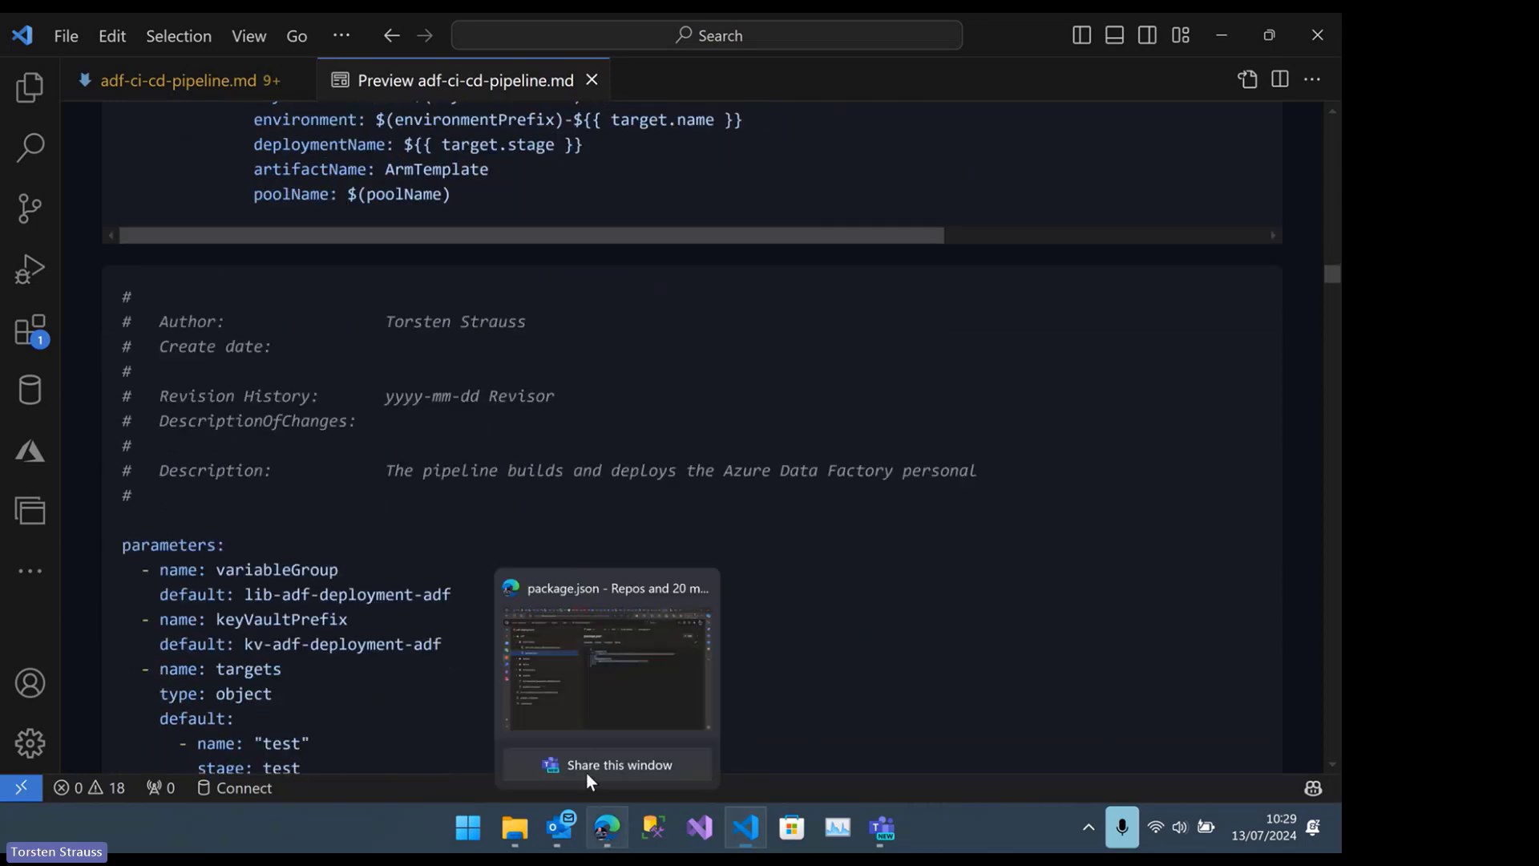
pyautogui.click(588, 688)
pyautogui.click(228, 271)
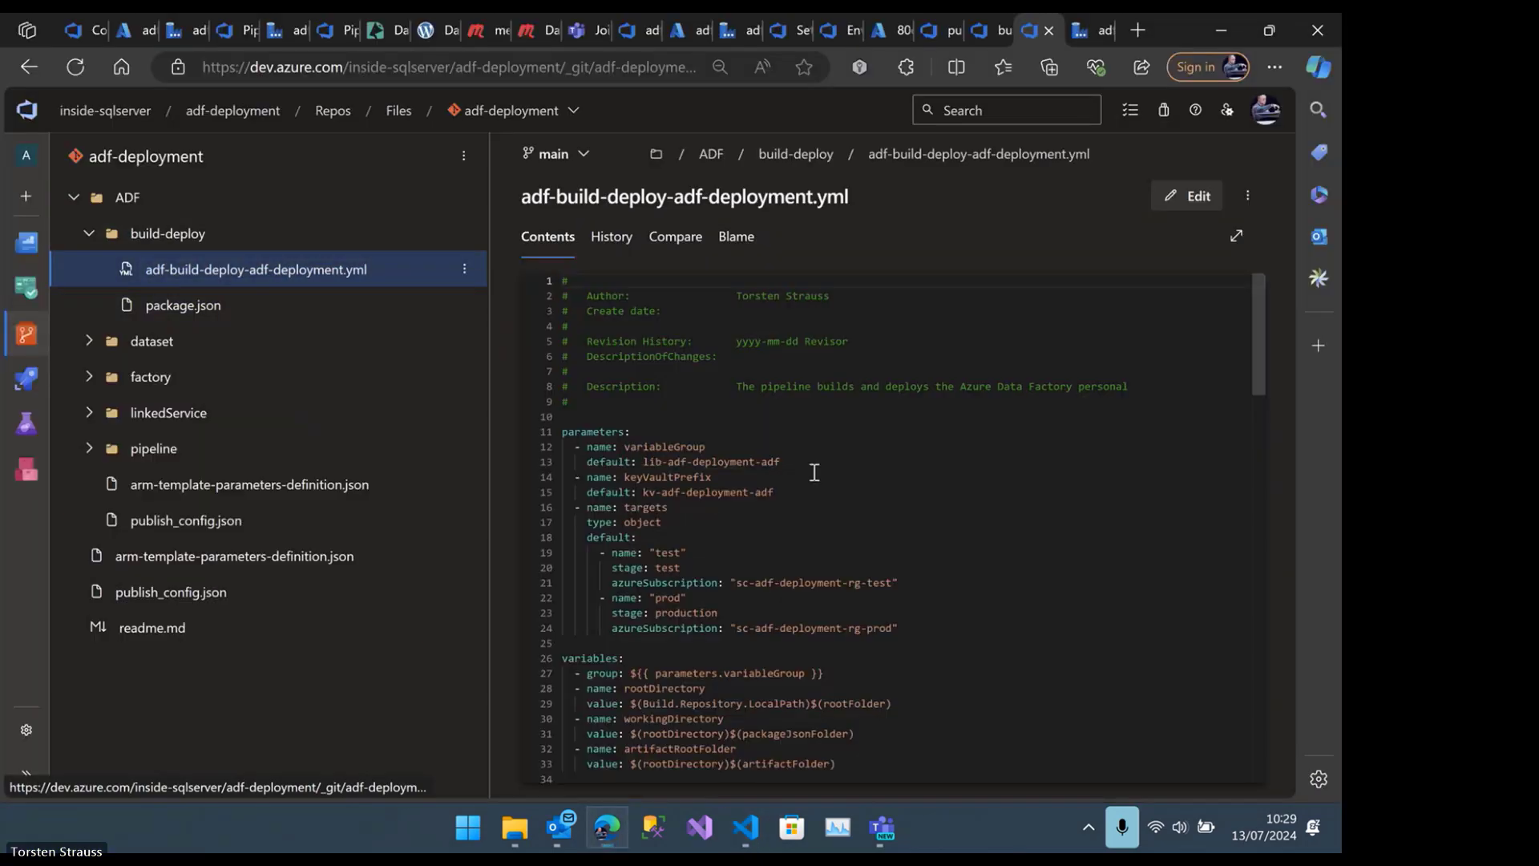
pyautogui.scroll(-1, 821, 481)
pyautogui.scroll(3, 795, 446)
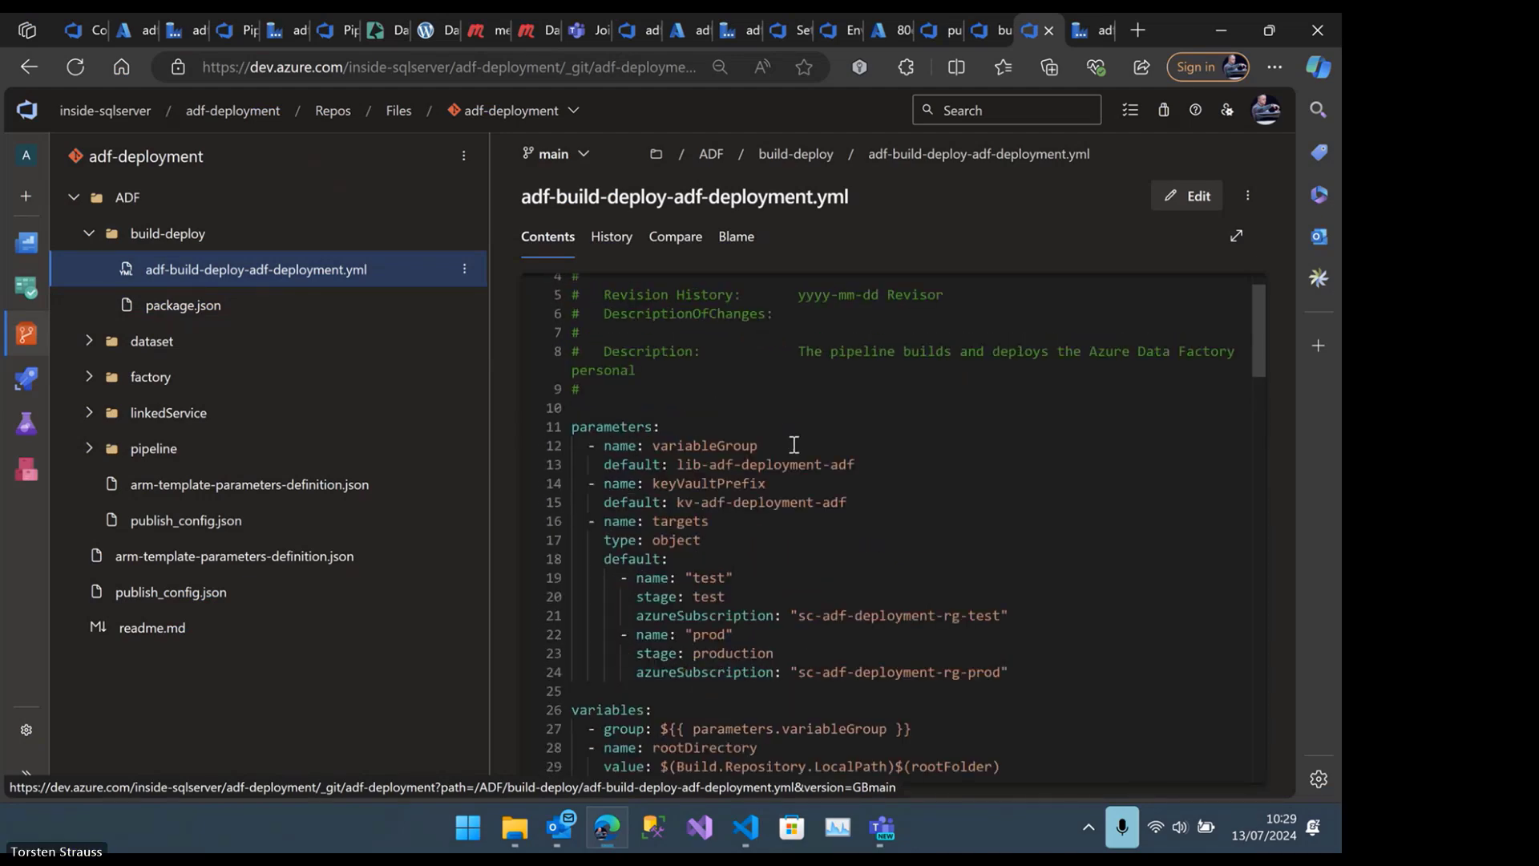
pyautogui.scroll(-3, 810, 459)
pyautogui.scroll(-10, 810, 458)
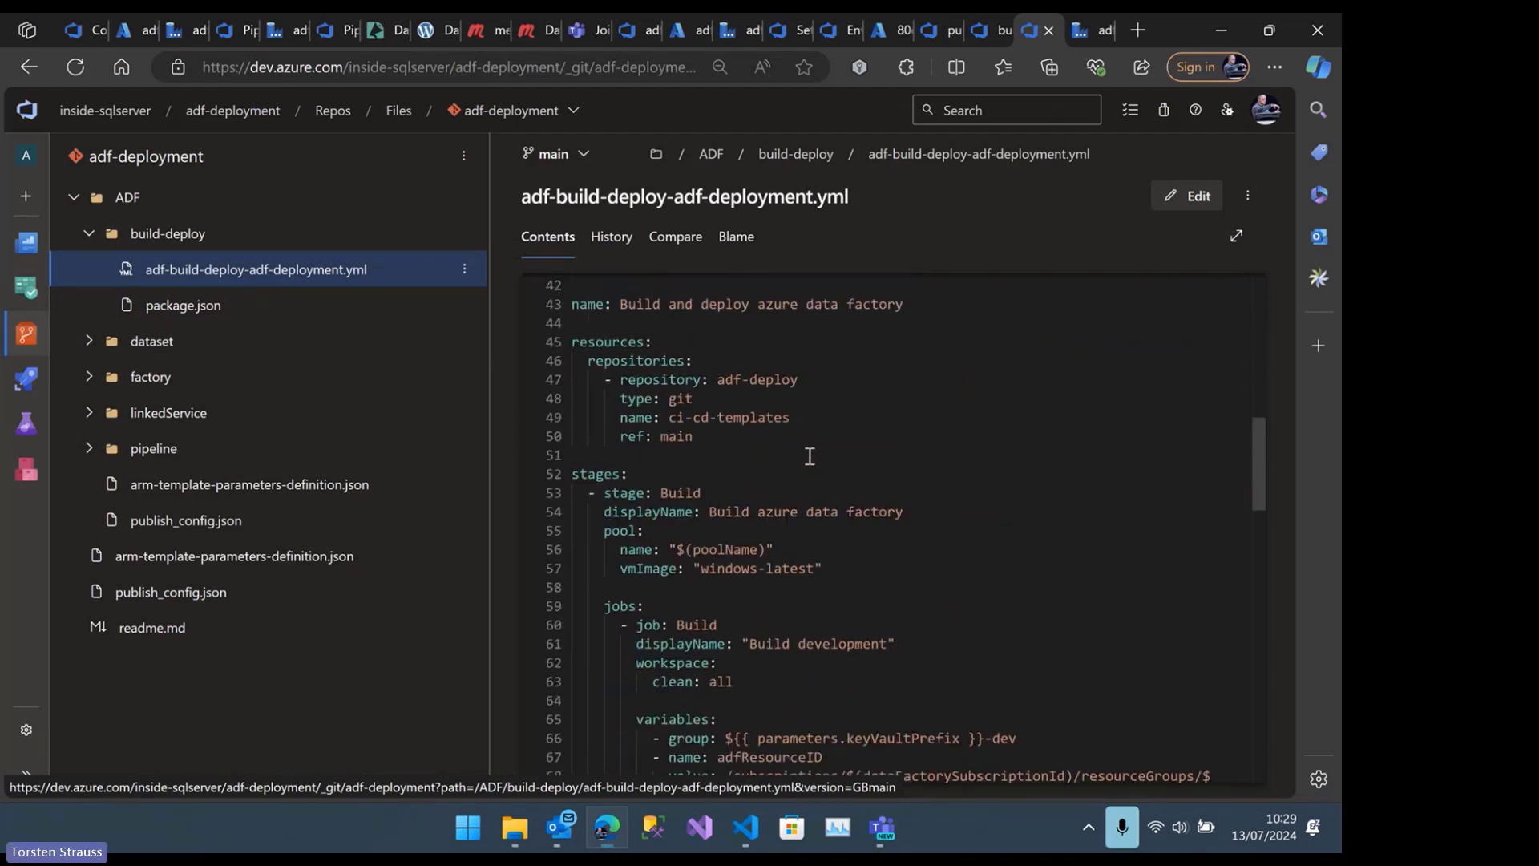
pyautogui.scroll(-17, 810, 455)
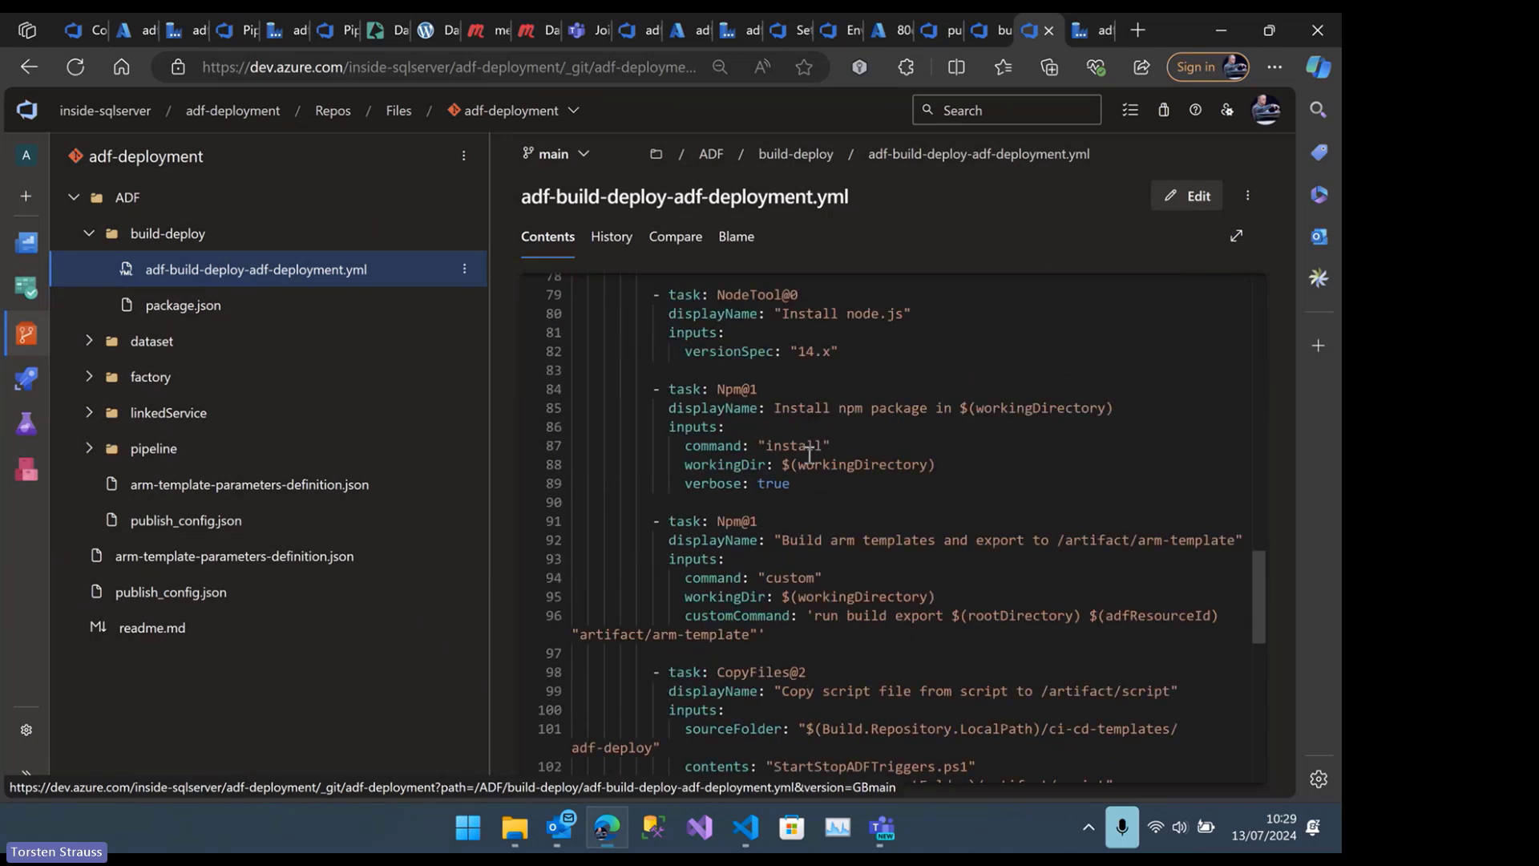
pyautogui.scroll(-6, 810, 453)
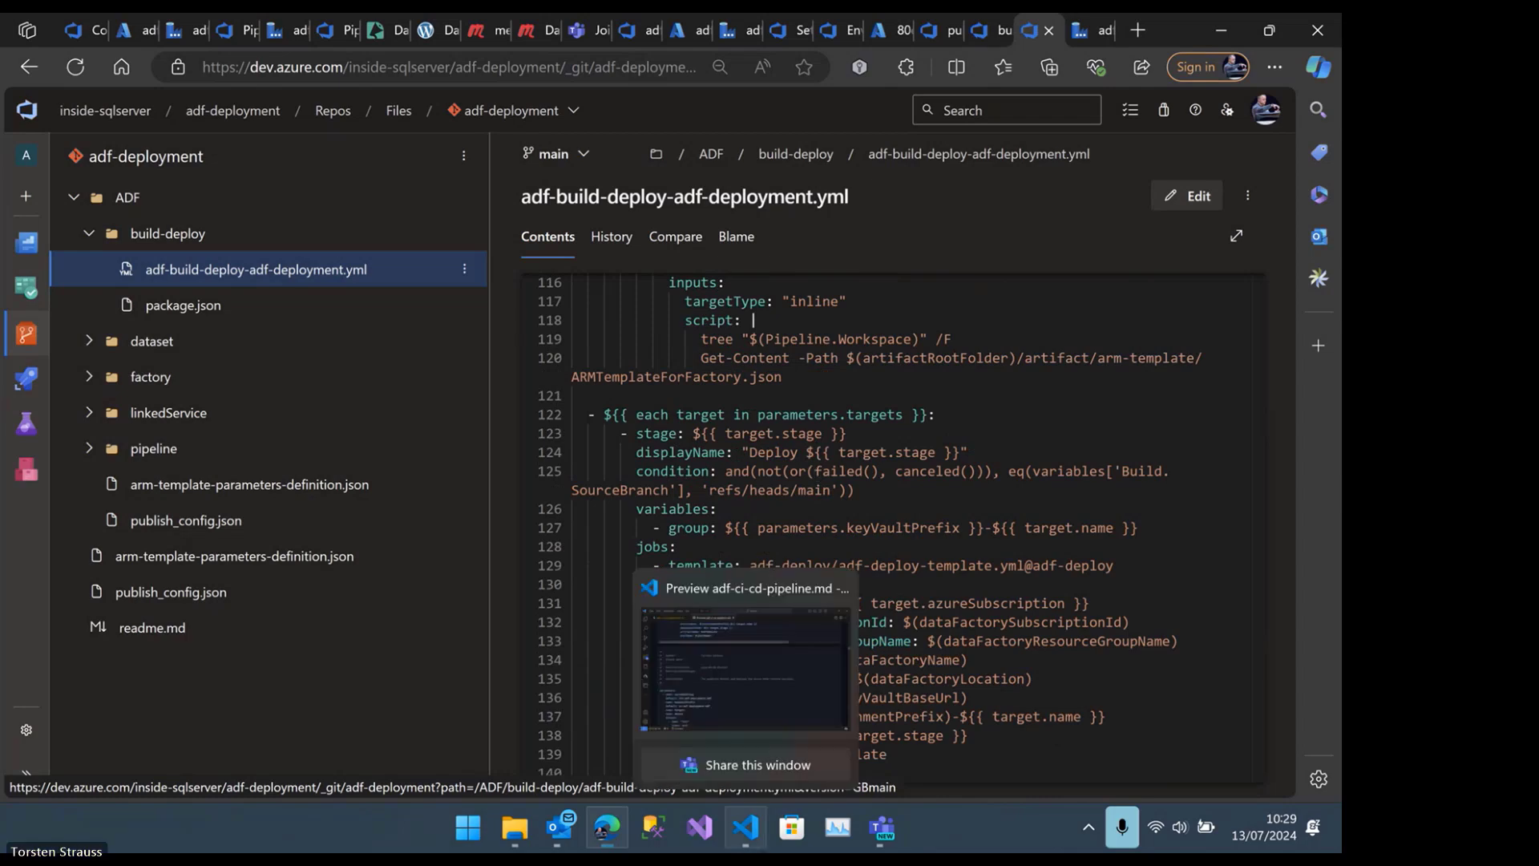
# Return to the guide in VS Code and go past the example YAML to the StartStopADFTriggers.ps1 section
pyautogui.click(748, 830)
pyautogui.scroll(-14, 311, 520)
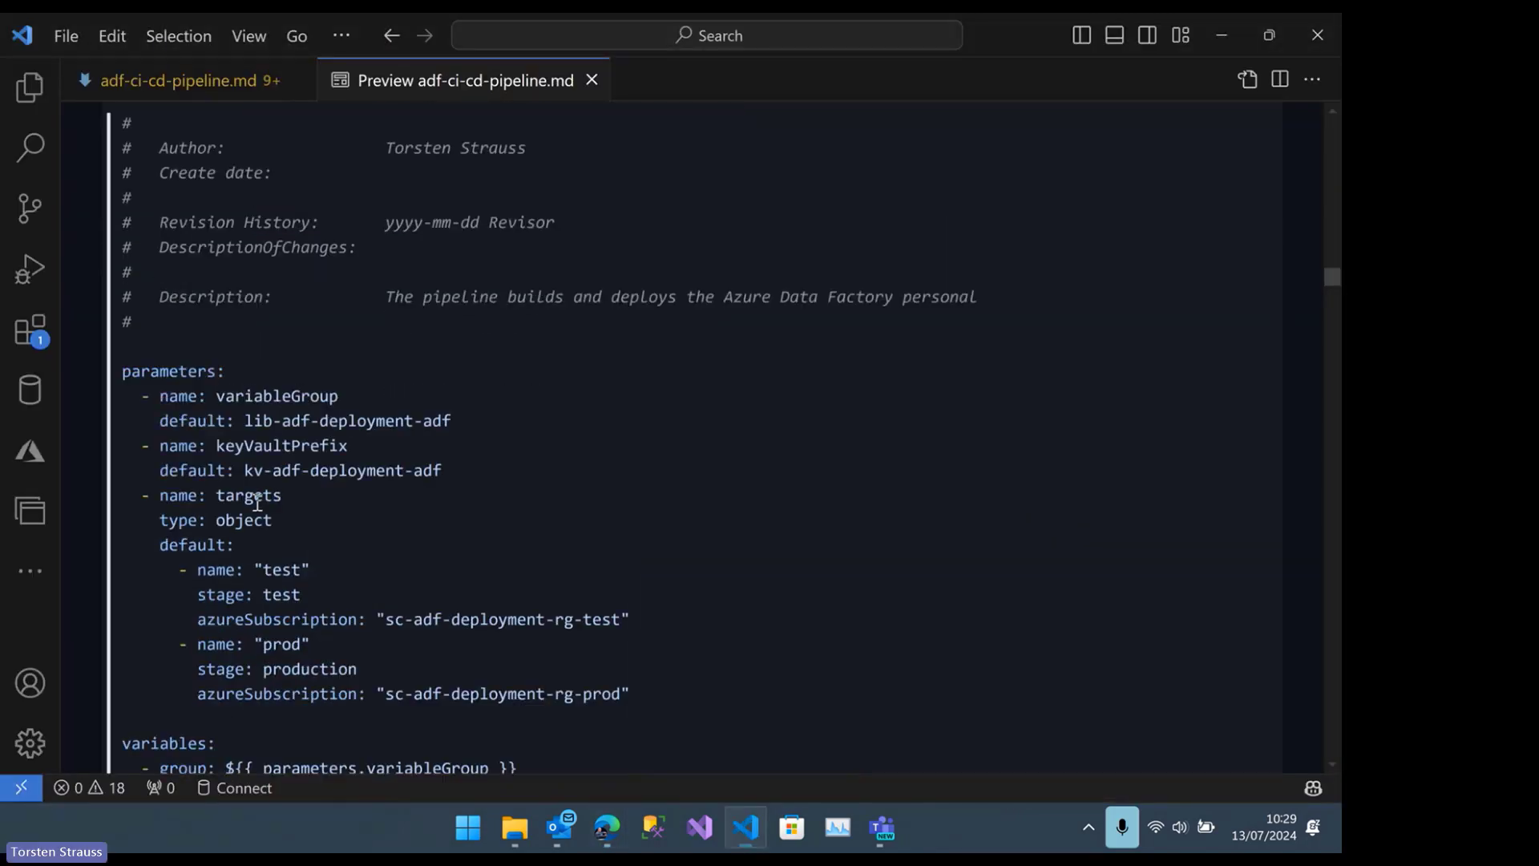
pyautogui.scroll(-15, 263, 496)
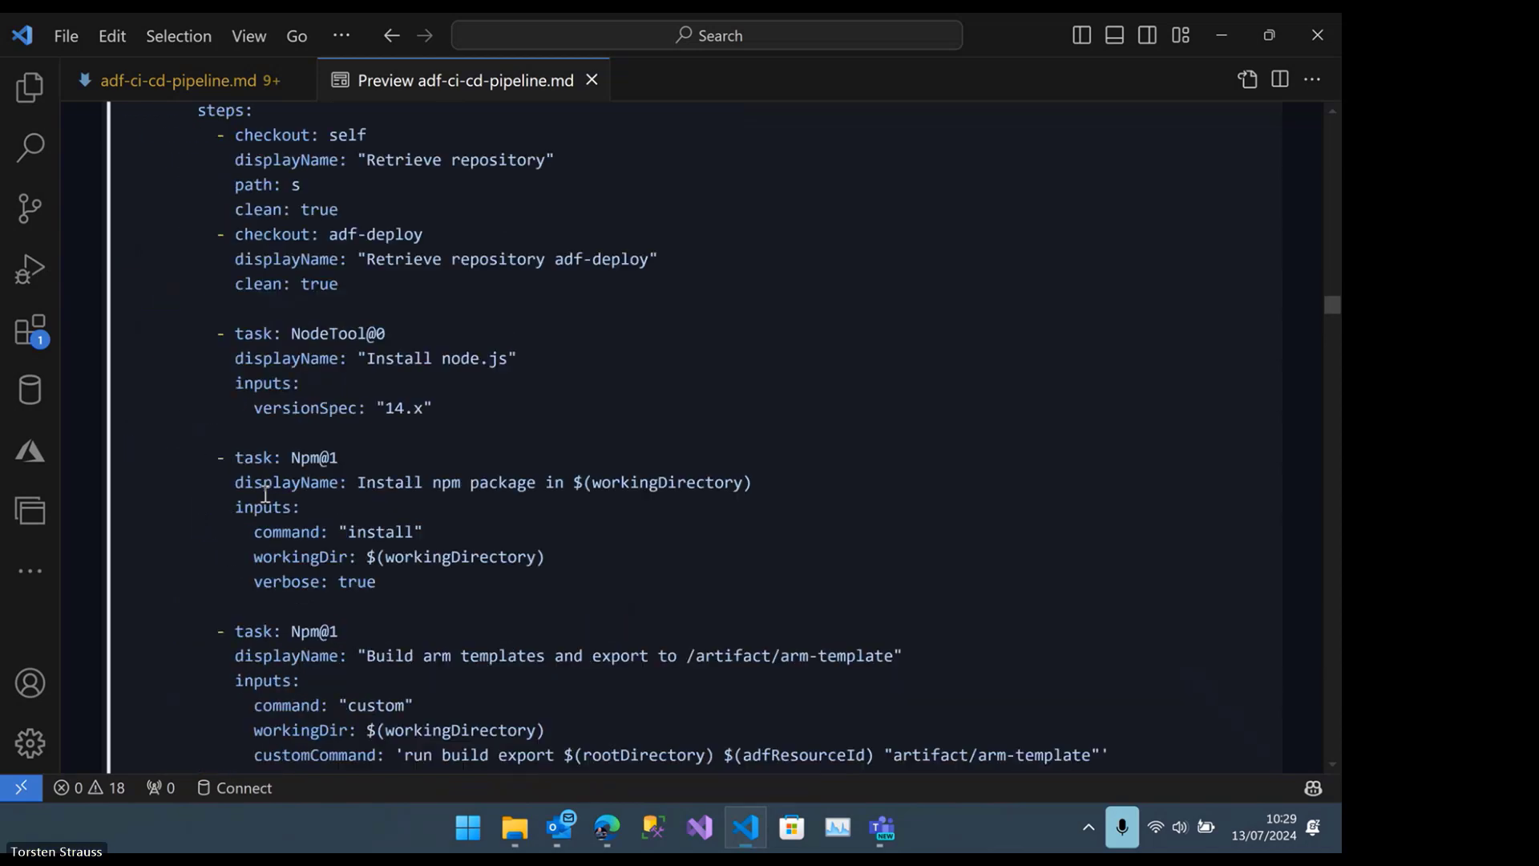
pyautogui.scroll(1, 282, 489)
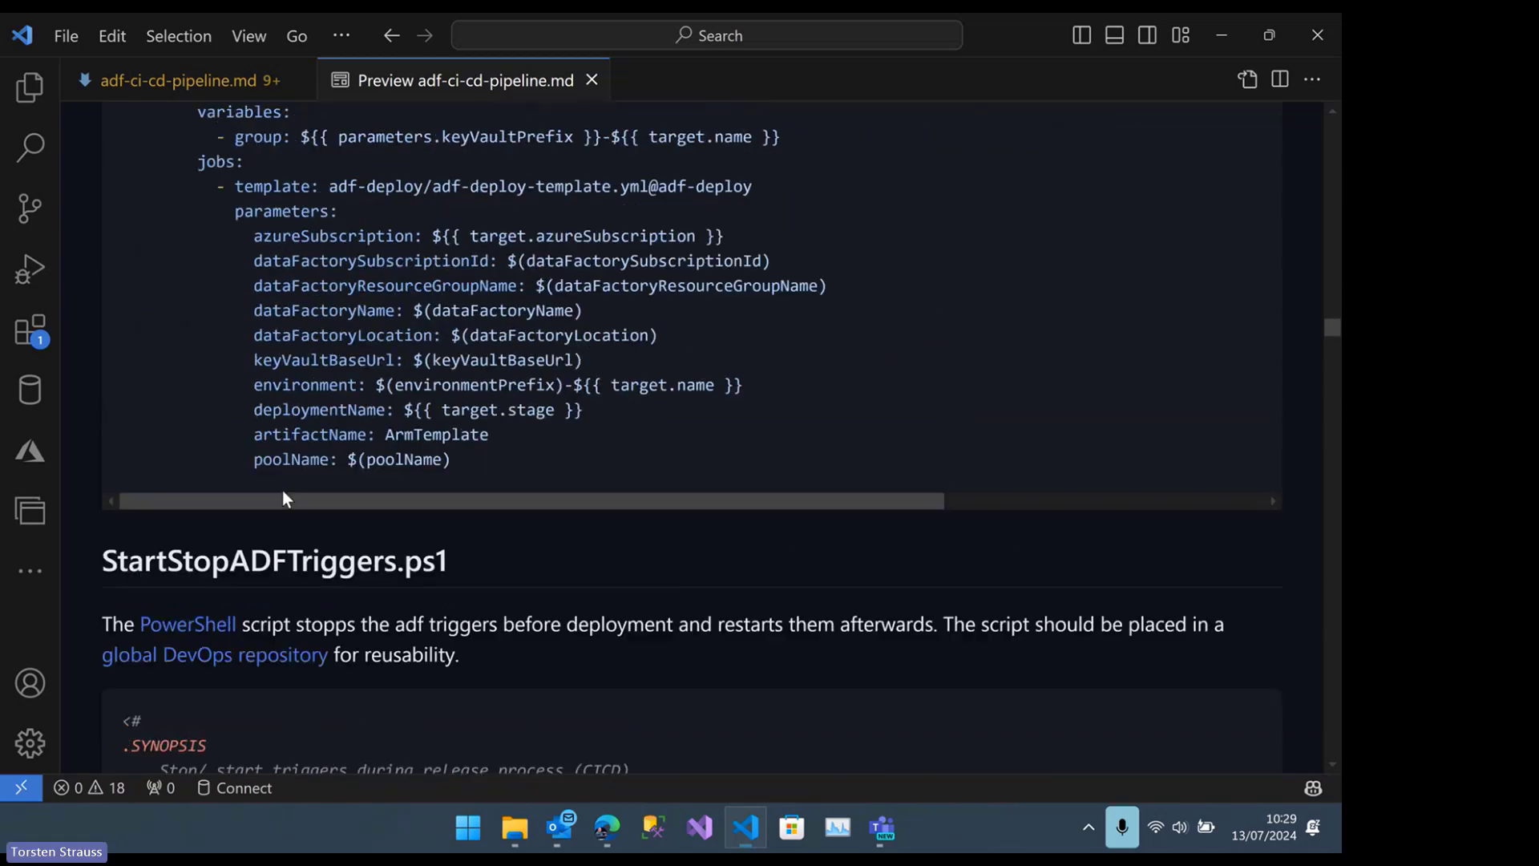
pyautogui.scroll(-3, 358, 420)
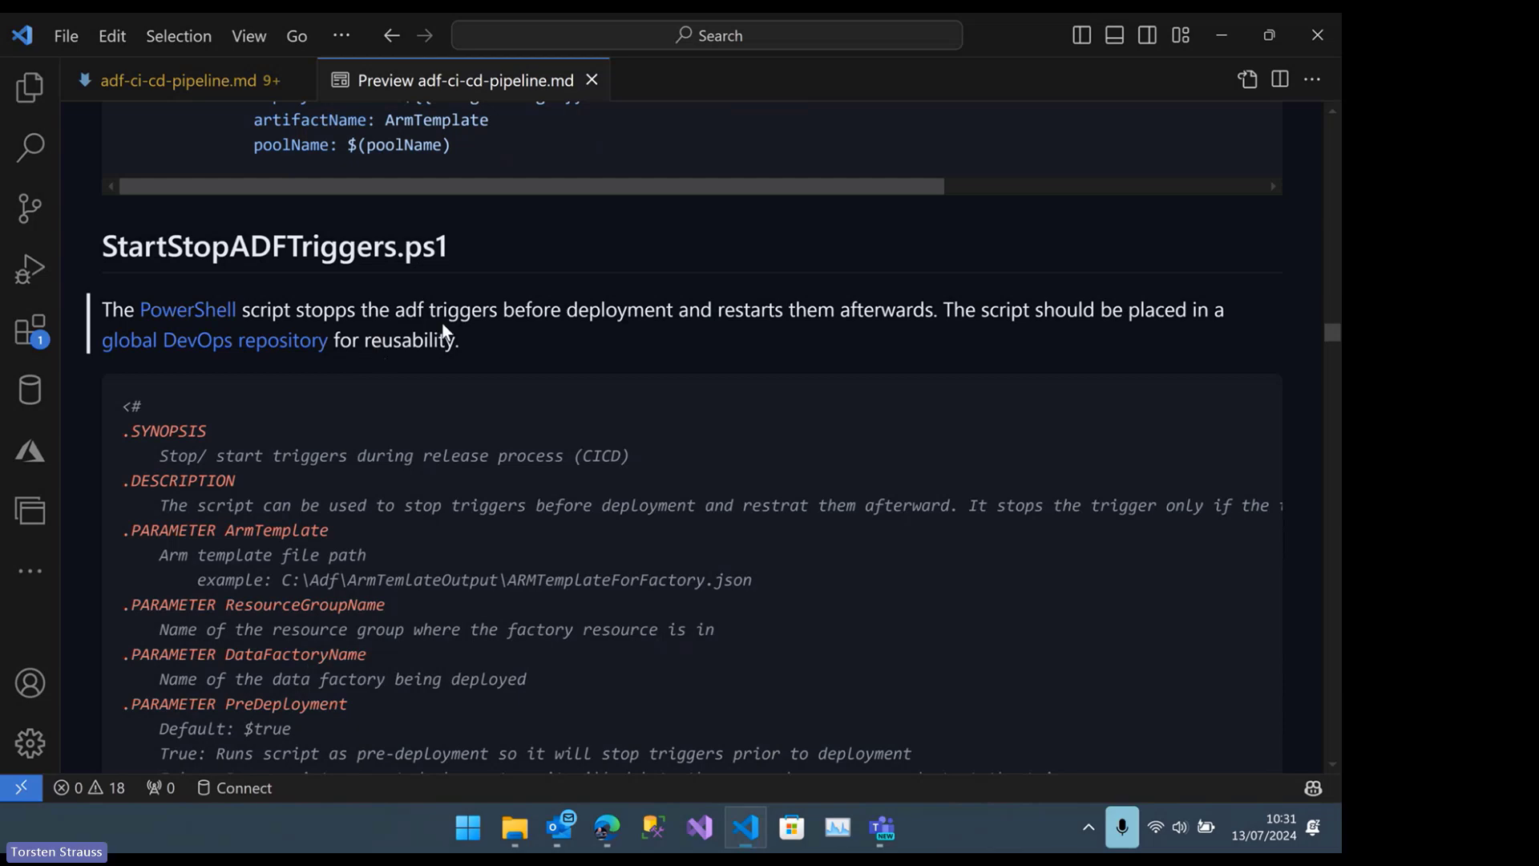
# Open the linked PowerShell sample script on GitHub in Edge and return to the guide's StartStopADFTriggers.ps1 section in VS Code
pyautogui.click(228, 315)
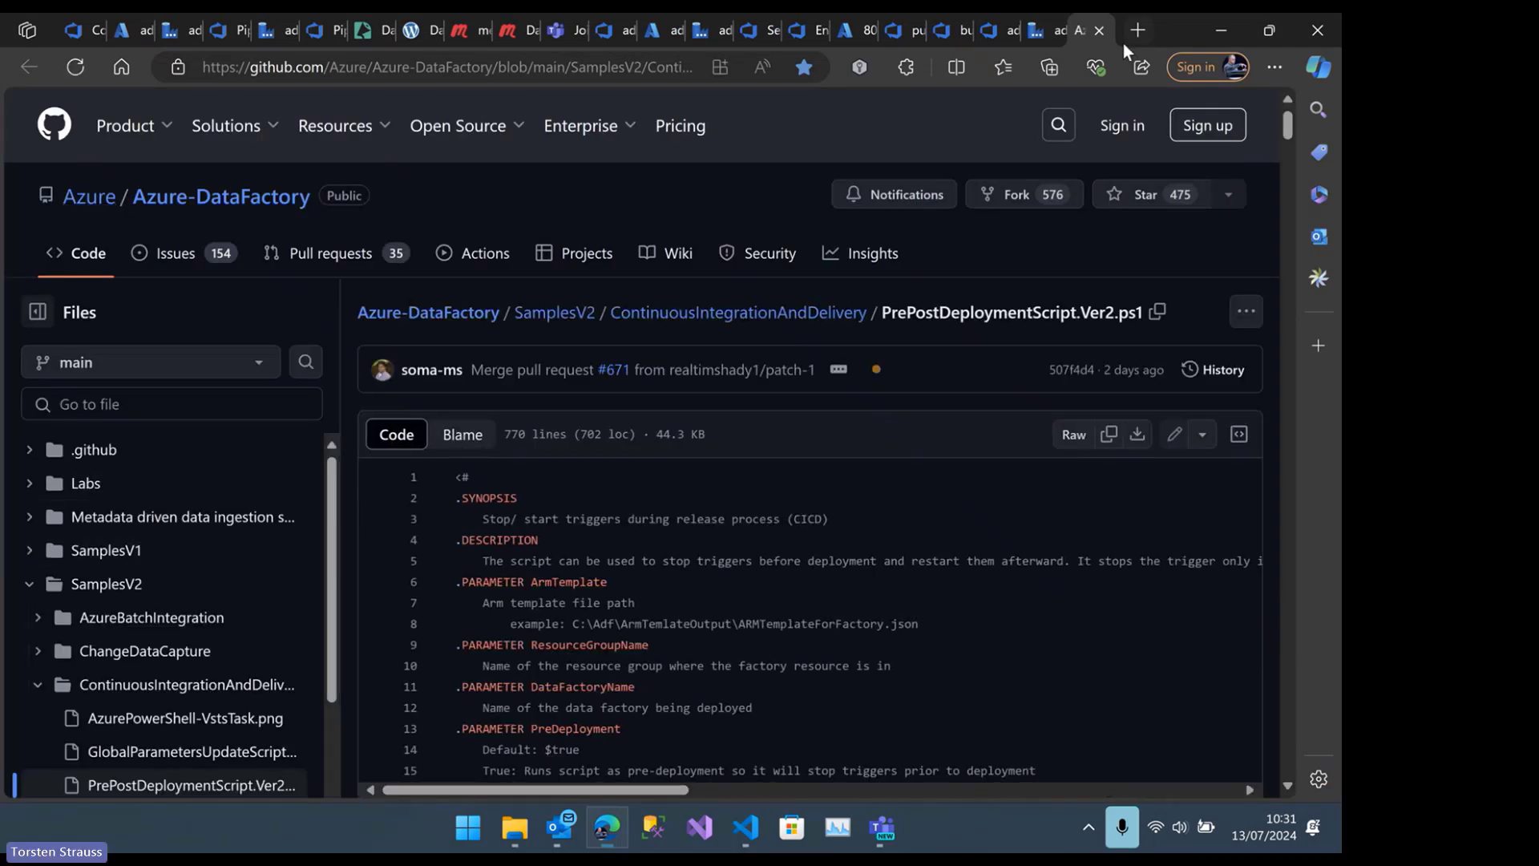
pyautogui.click(757, 830)
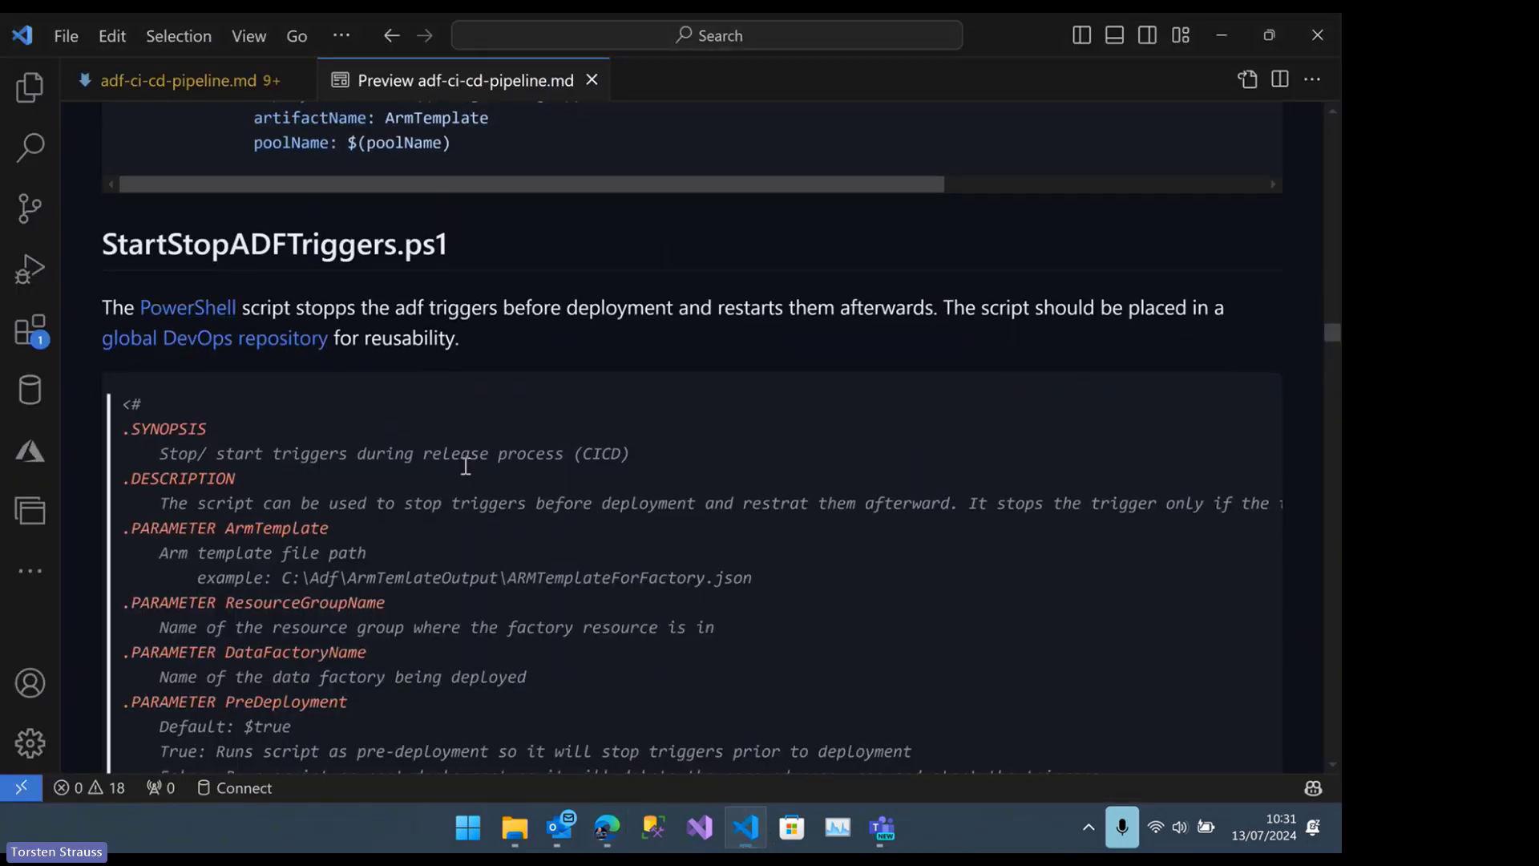
pyautogui.scroll(-1, 457, 455)
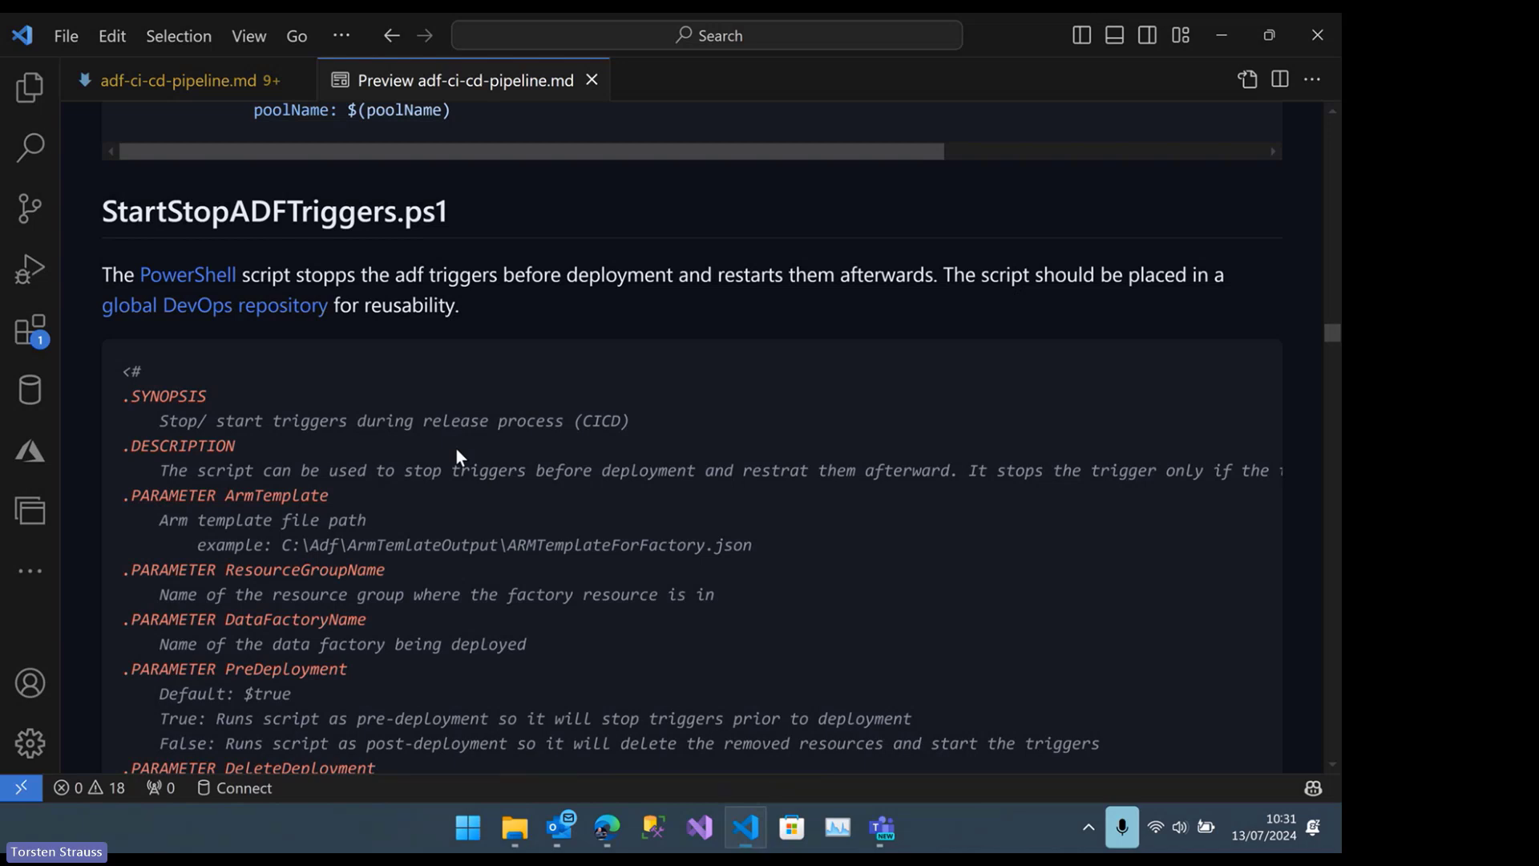
pyautogui.scroll(-1, 460, 441)
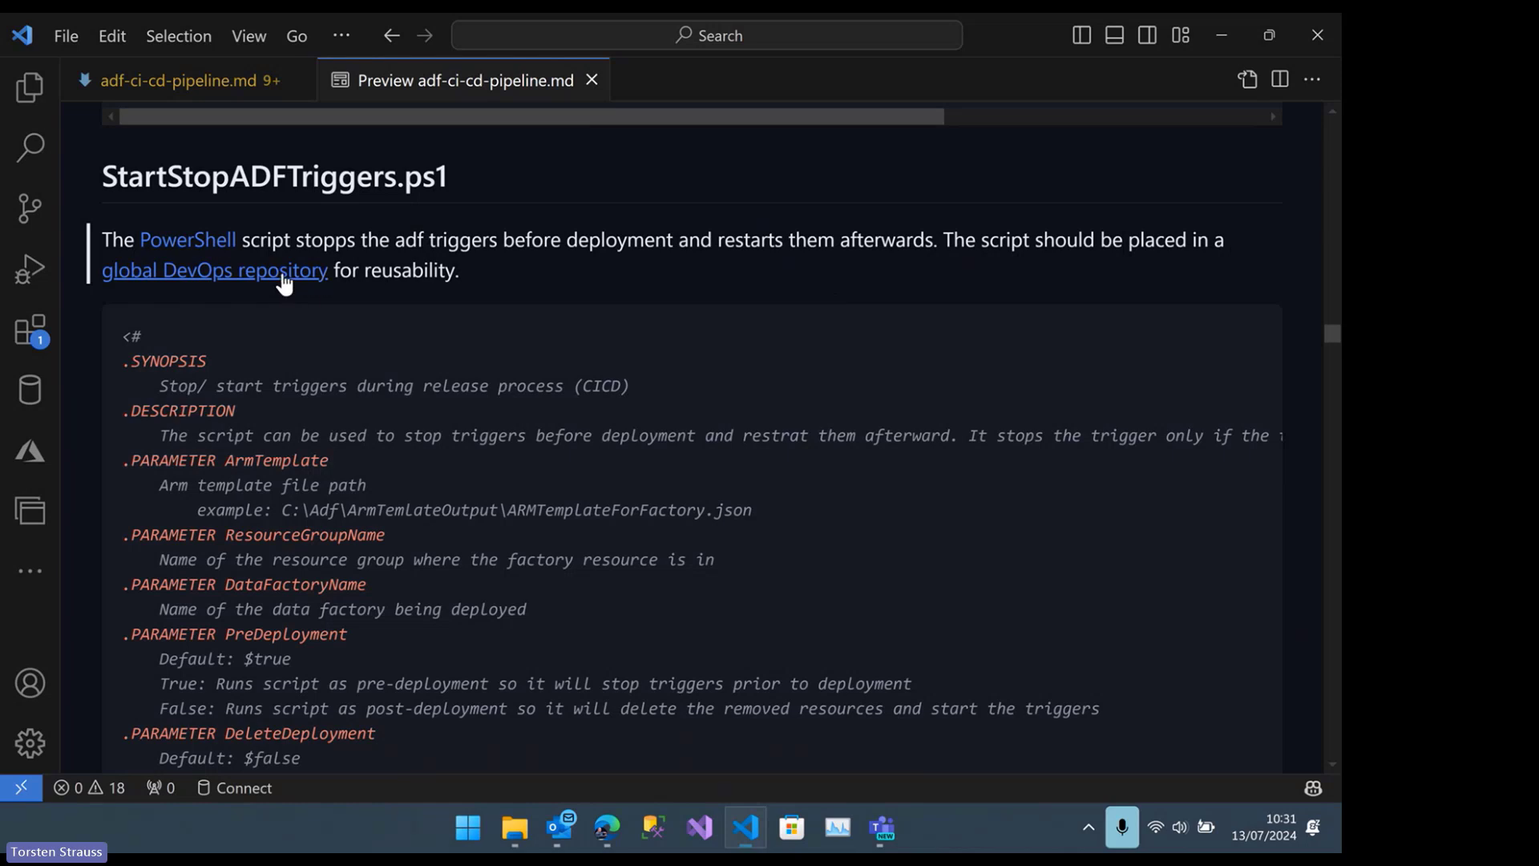
# Open the linked global DevOps repository in Edge and inspect adf-deploy-template.yml and StartStopADFTriggers.ps1 in the adf-deploy folder
pyautogui.click(284, 272)
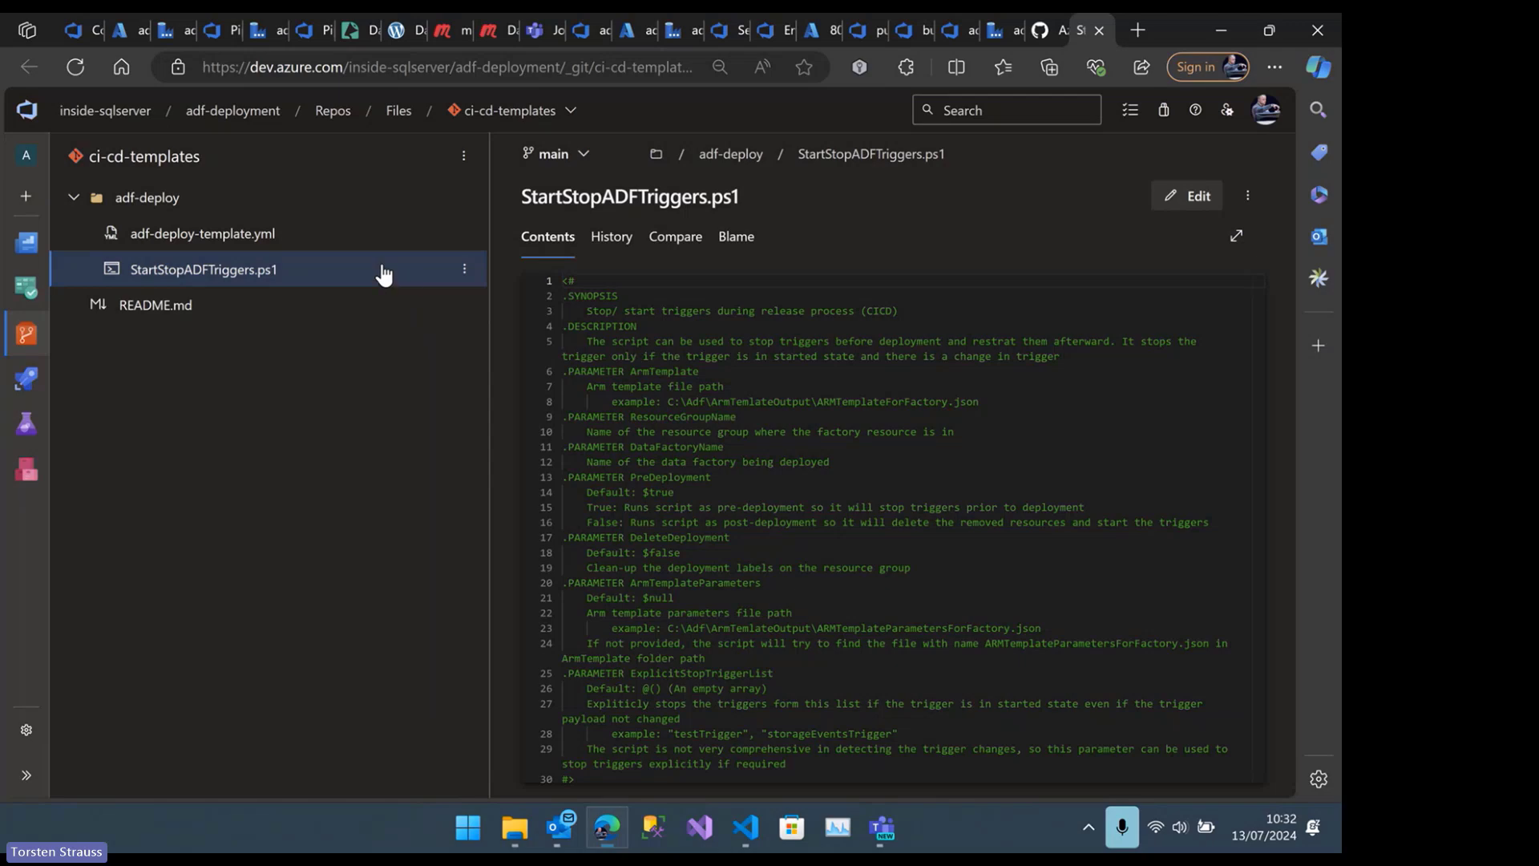
pyautogui.click(233, 242)
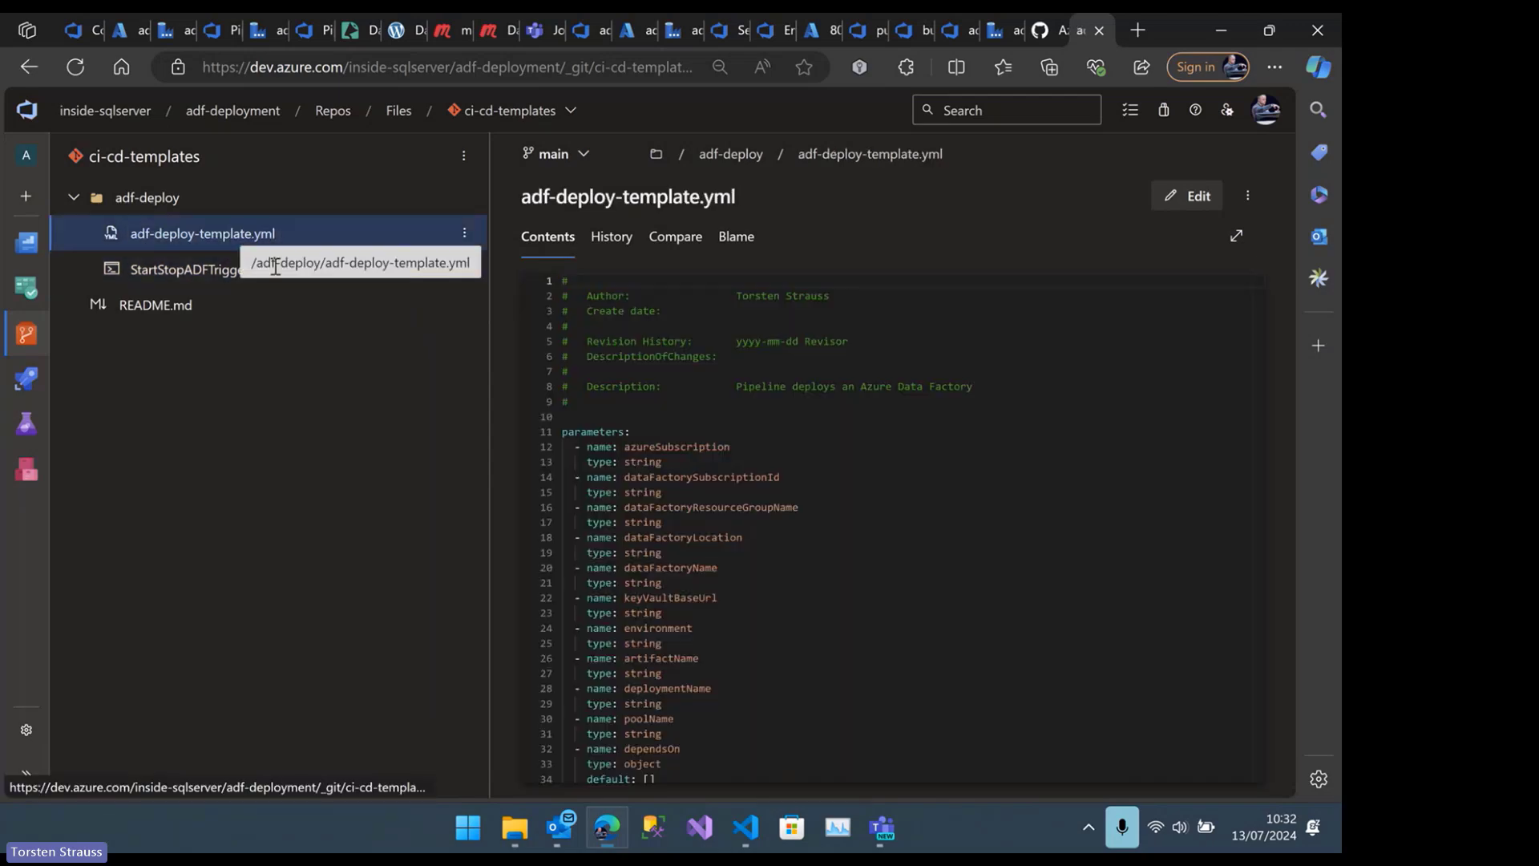
pyautogui.scroll(-2, 700, 452)
pyautogui.scroll(-6, 700, 452)
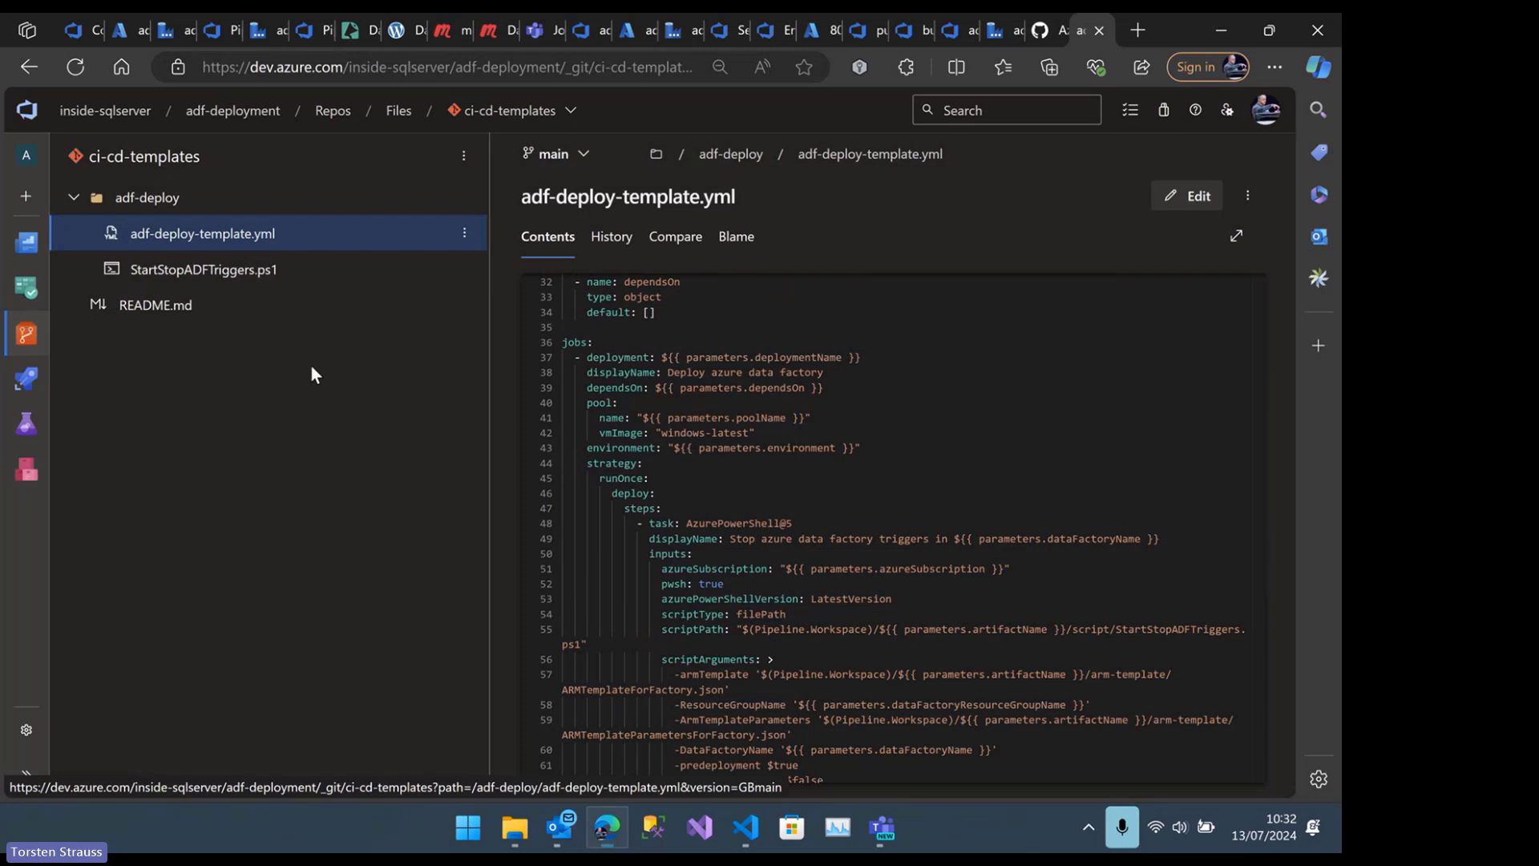
pyautogui.click(311, 277)
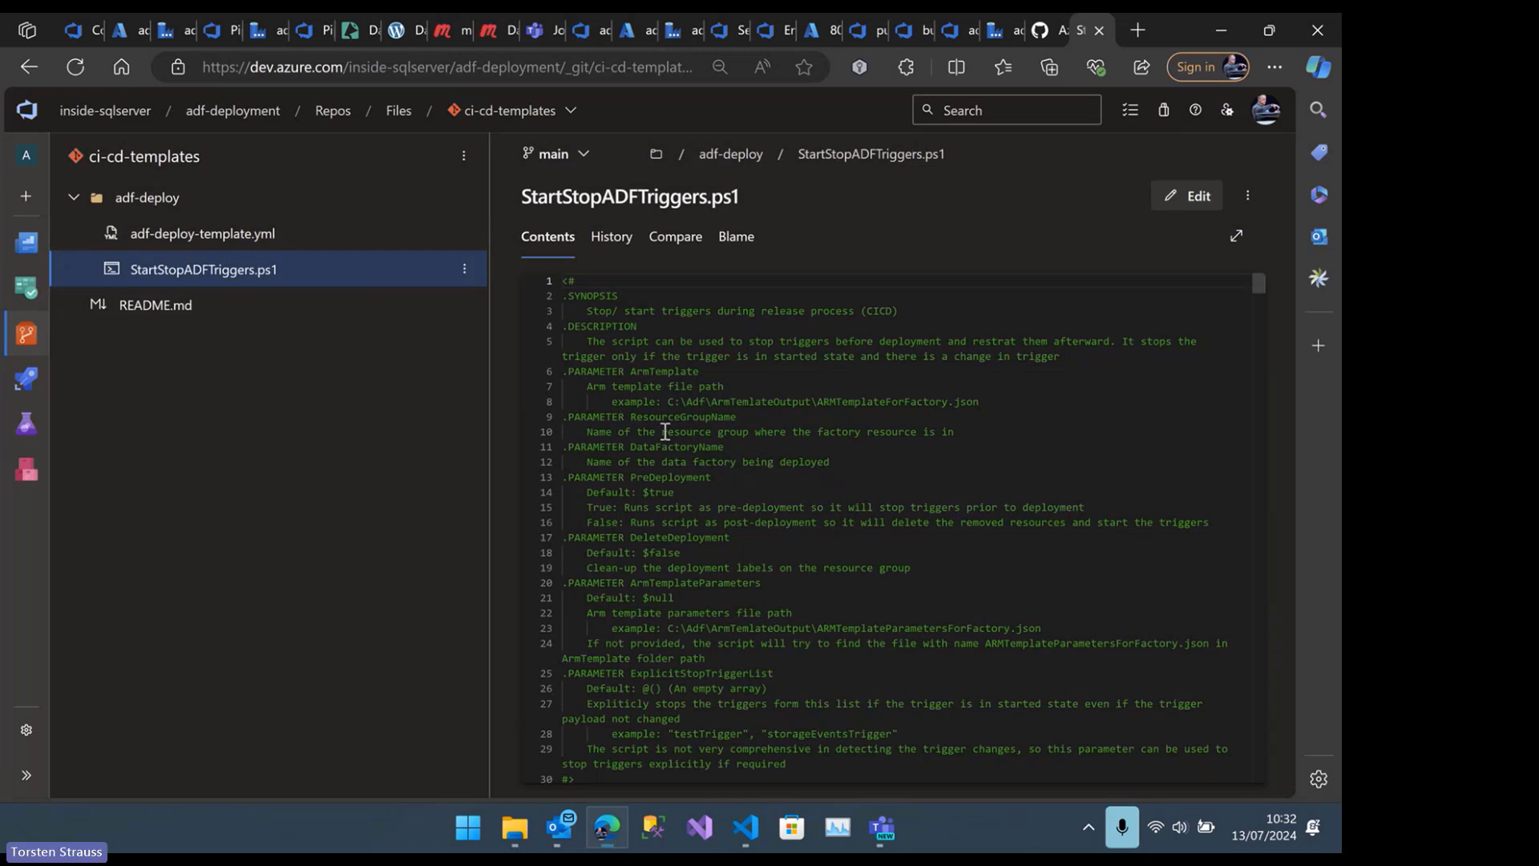
pyautogui.scroll(-2, 665, 432)
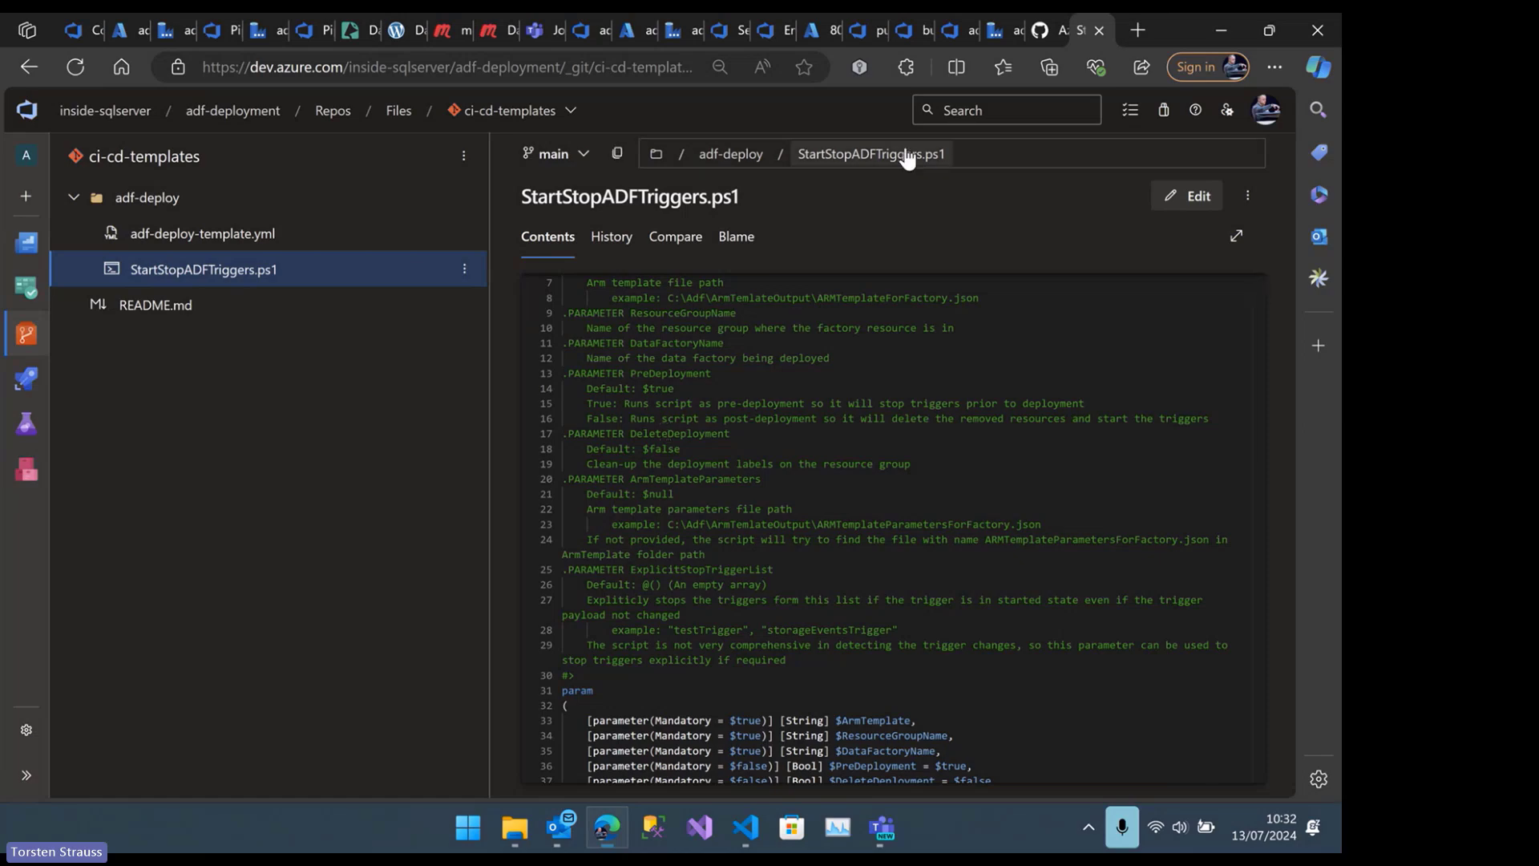
# Return to the guide in VS Code and skim the StartStopADFTriggers.ps1 code through to the adf-deploy-template.yml section
pyautogui.moveTo(749, 845)
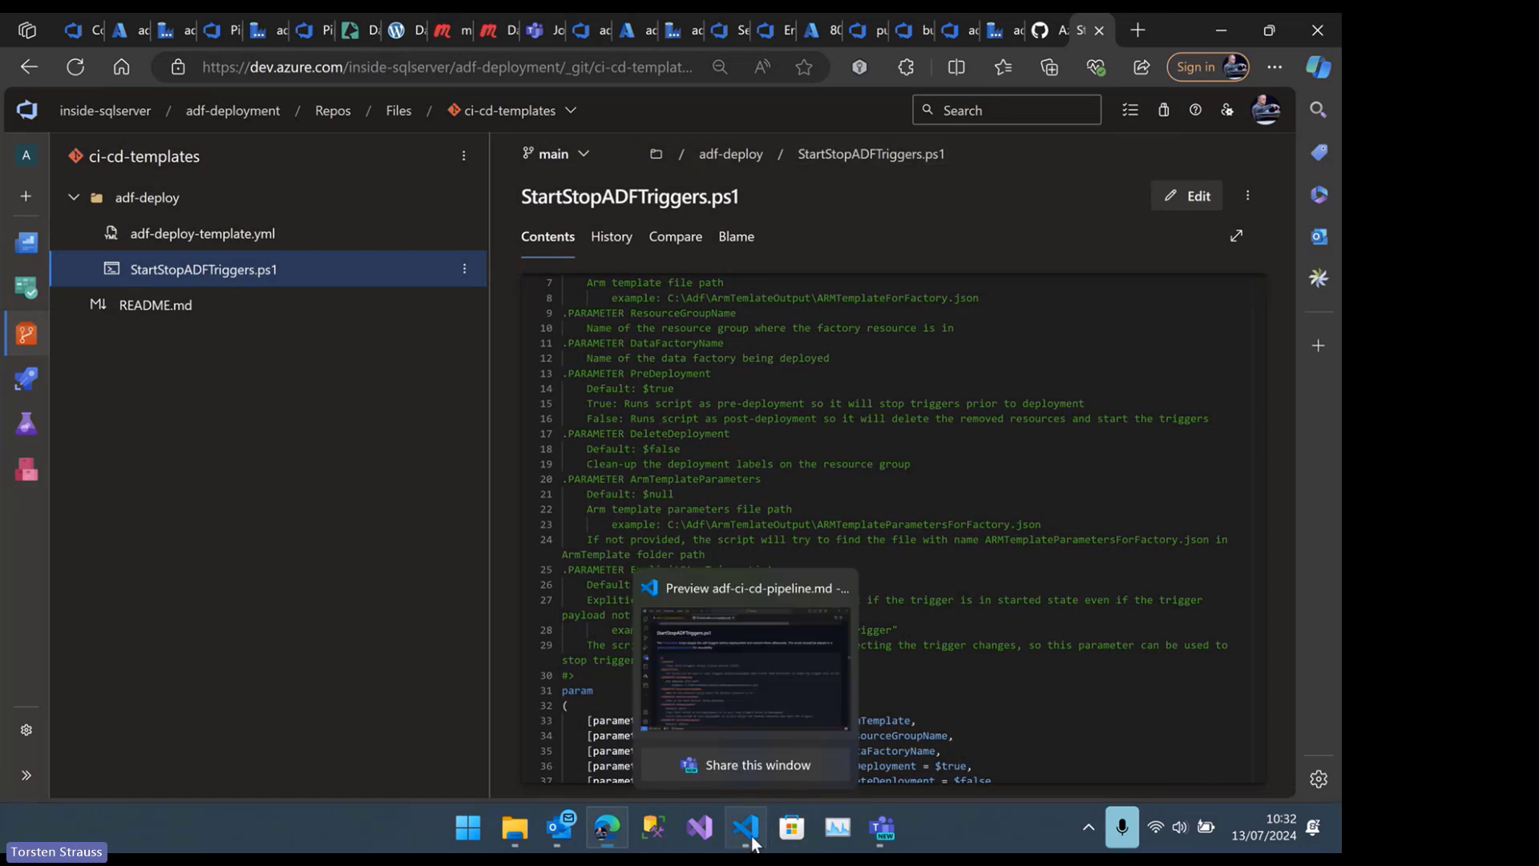
pyautogui.click(707, 707)
pyautogui.scroll(-15, 463, 531)
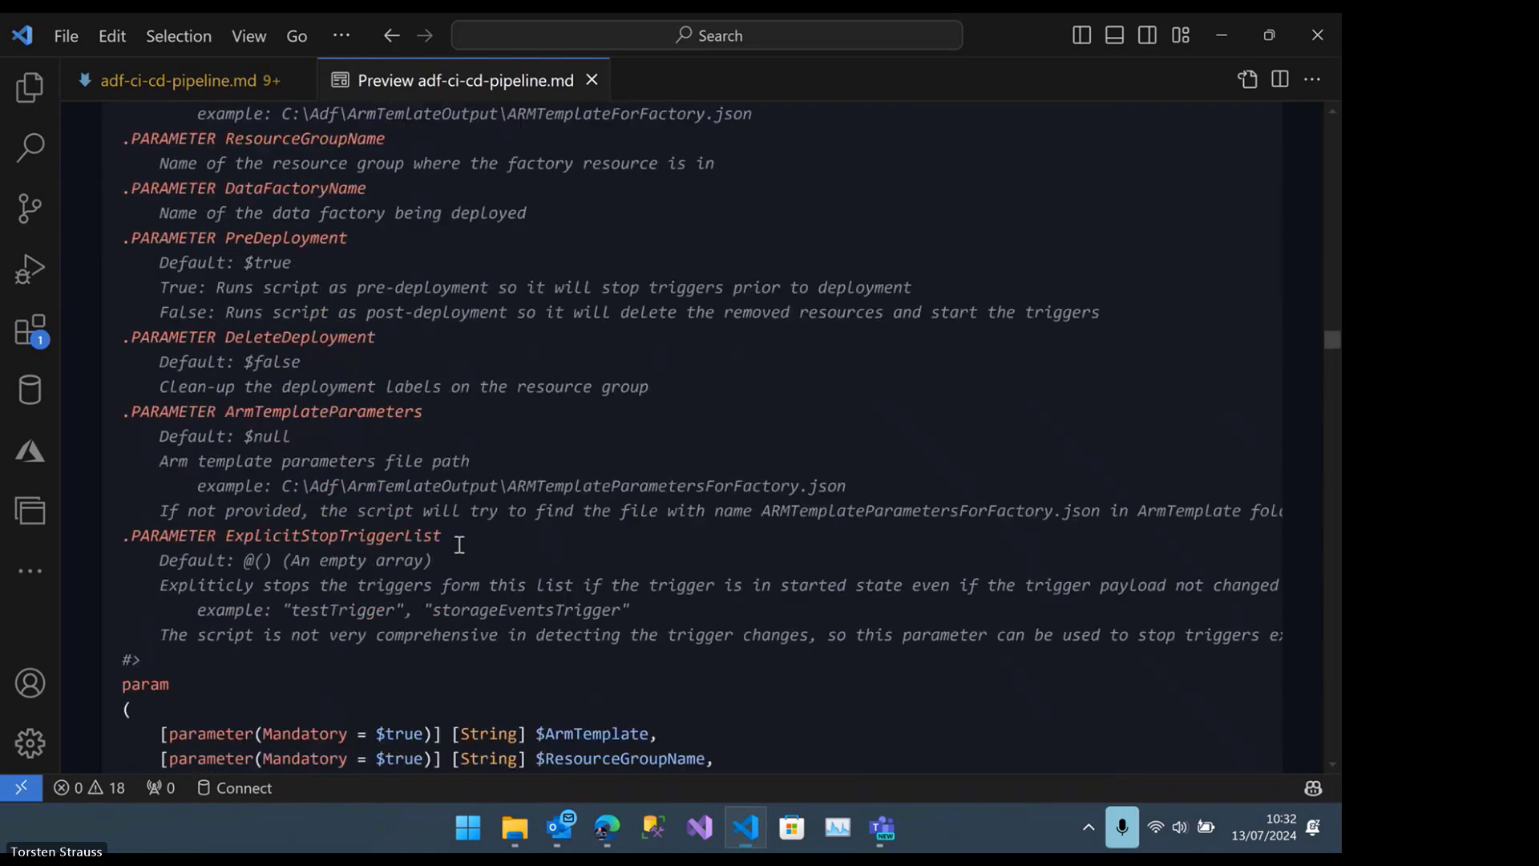
pyautogui.scroll(-20, 454, 546)
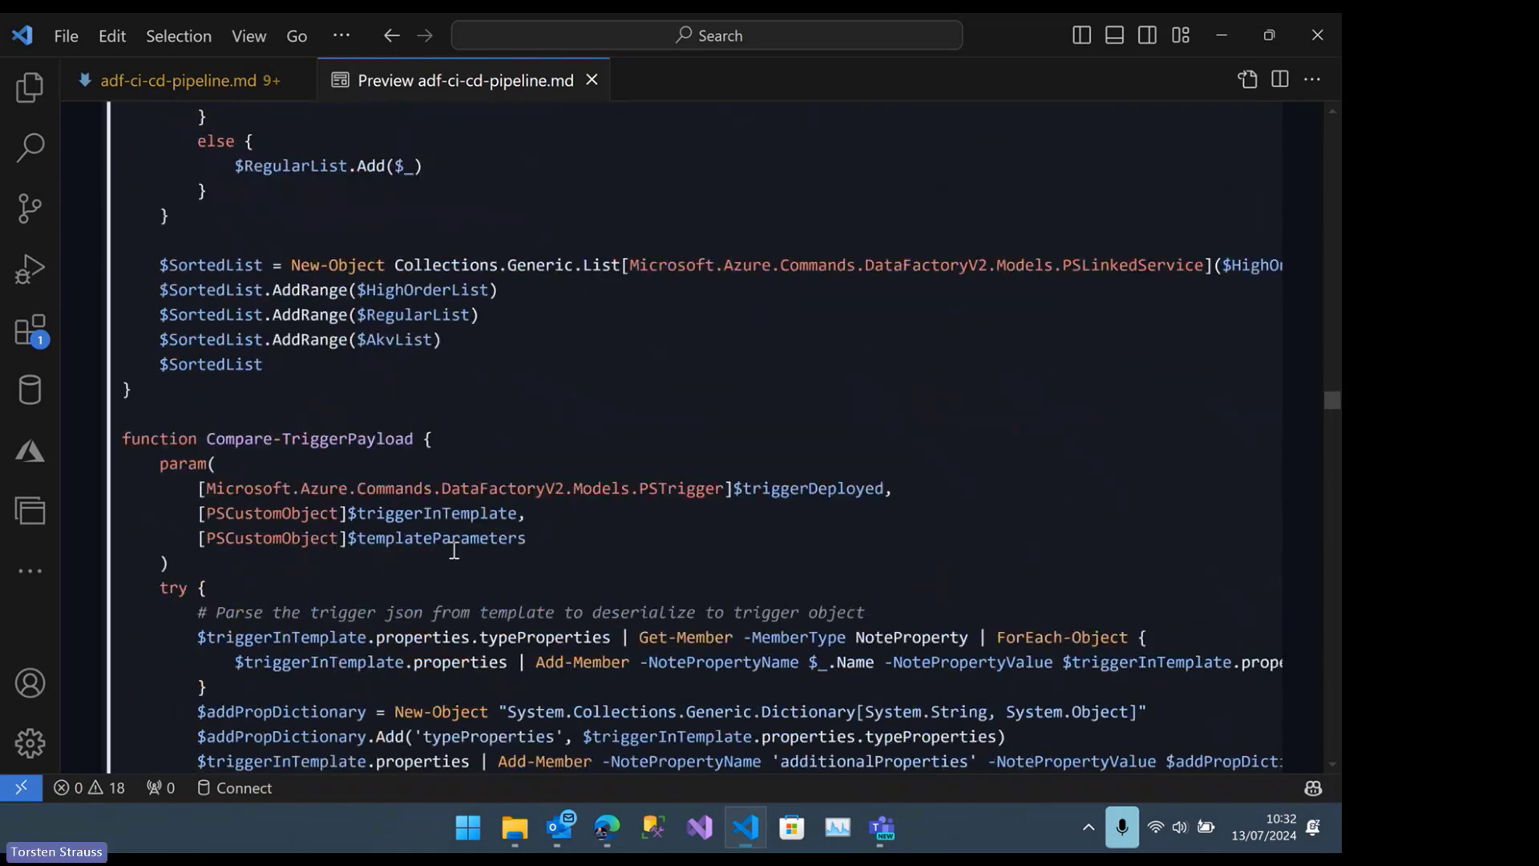
pyautogui.scroll(-20, 453, 548)
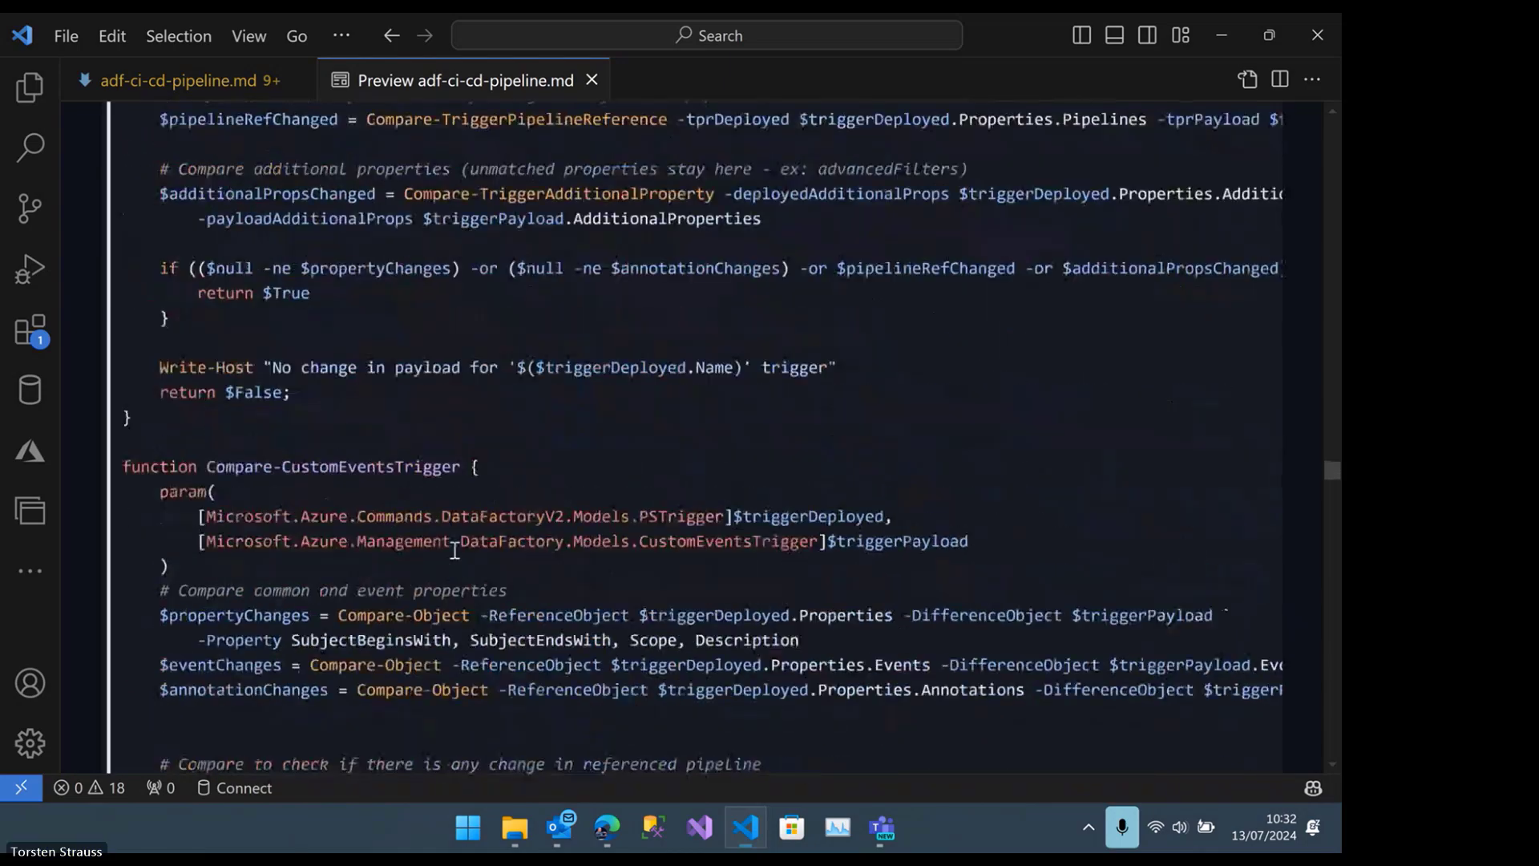
pyautogui.scroll(-20, 454, 550)
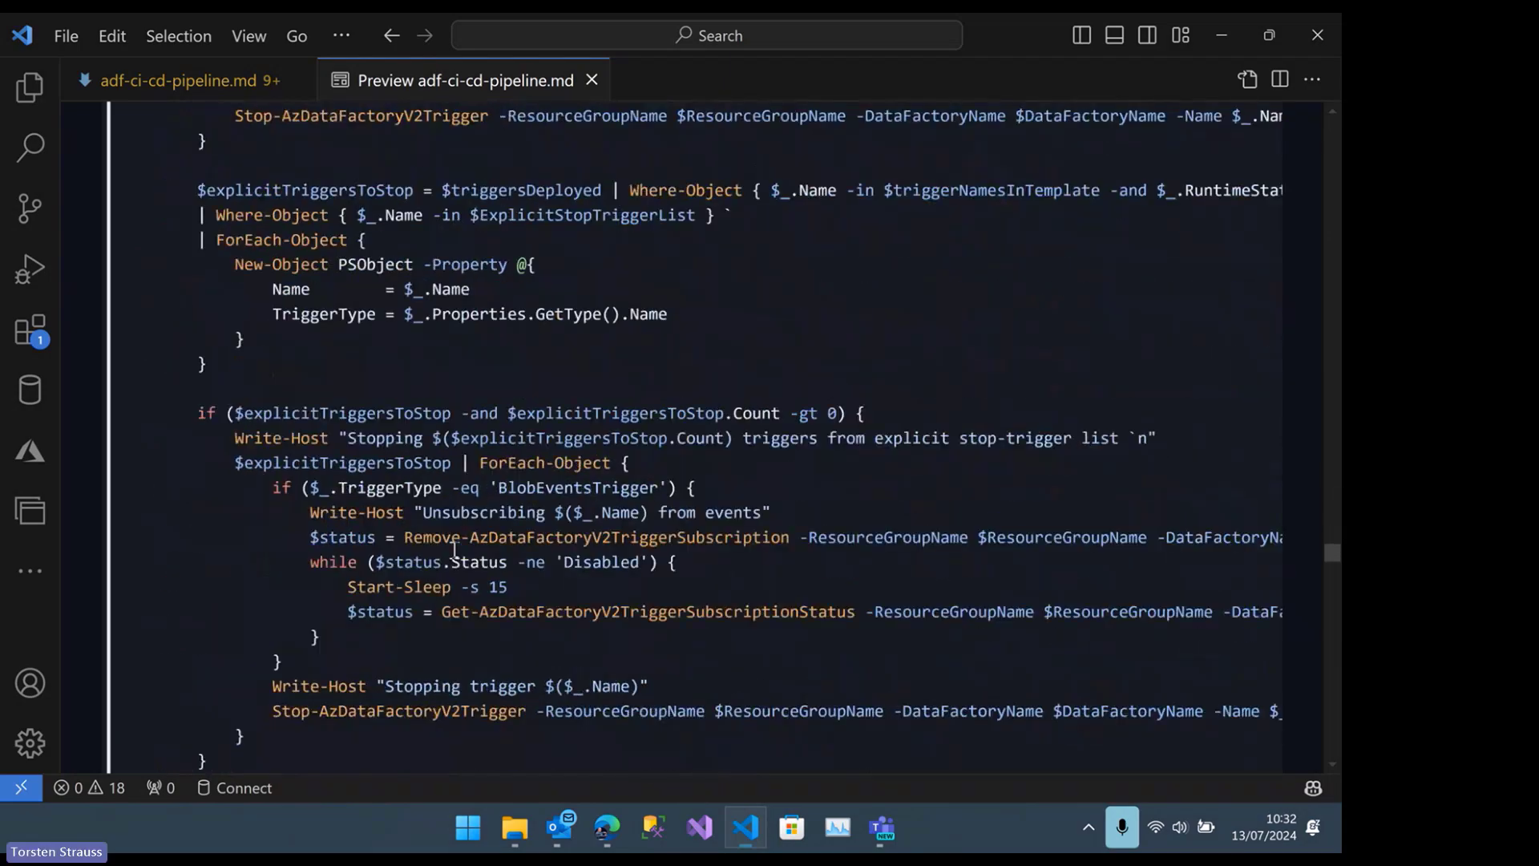
pyautogui.scroll(-20, 450, 551)
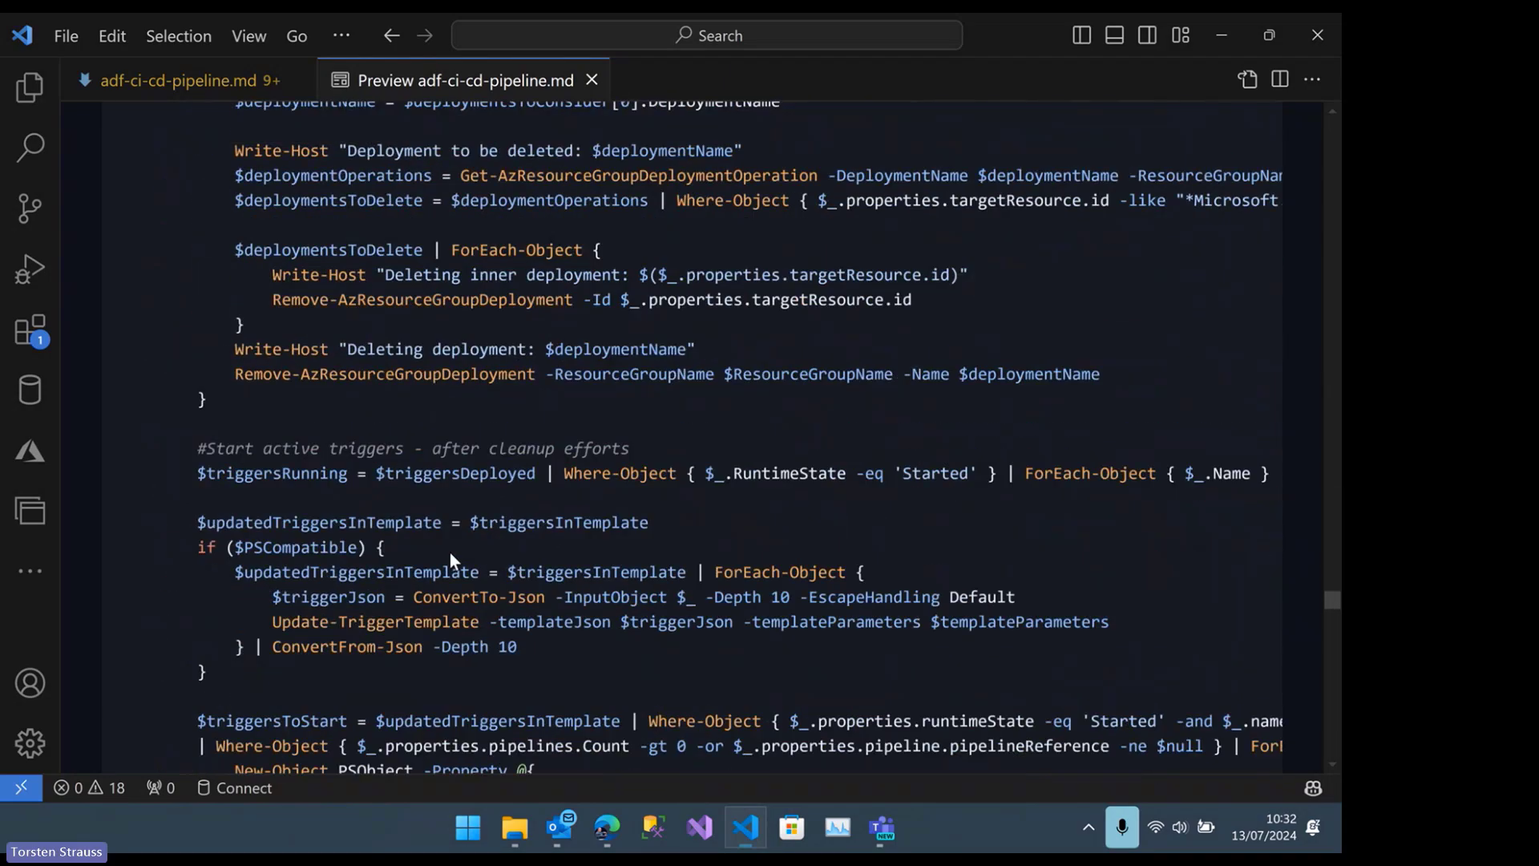
pyautogui.scroll(-3, 431, 420)
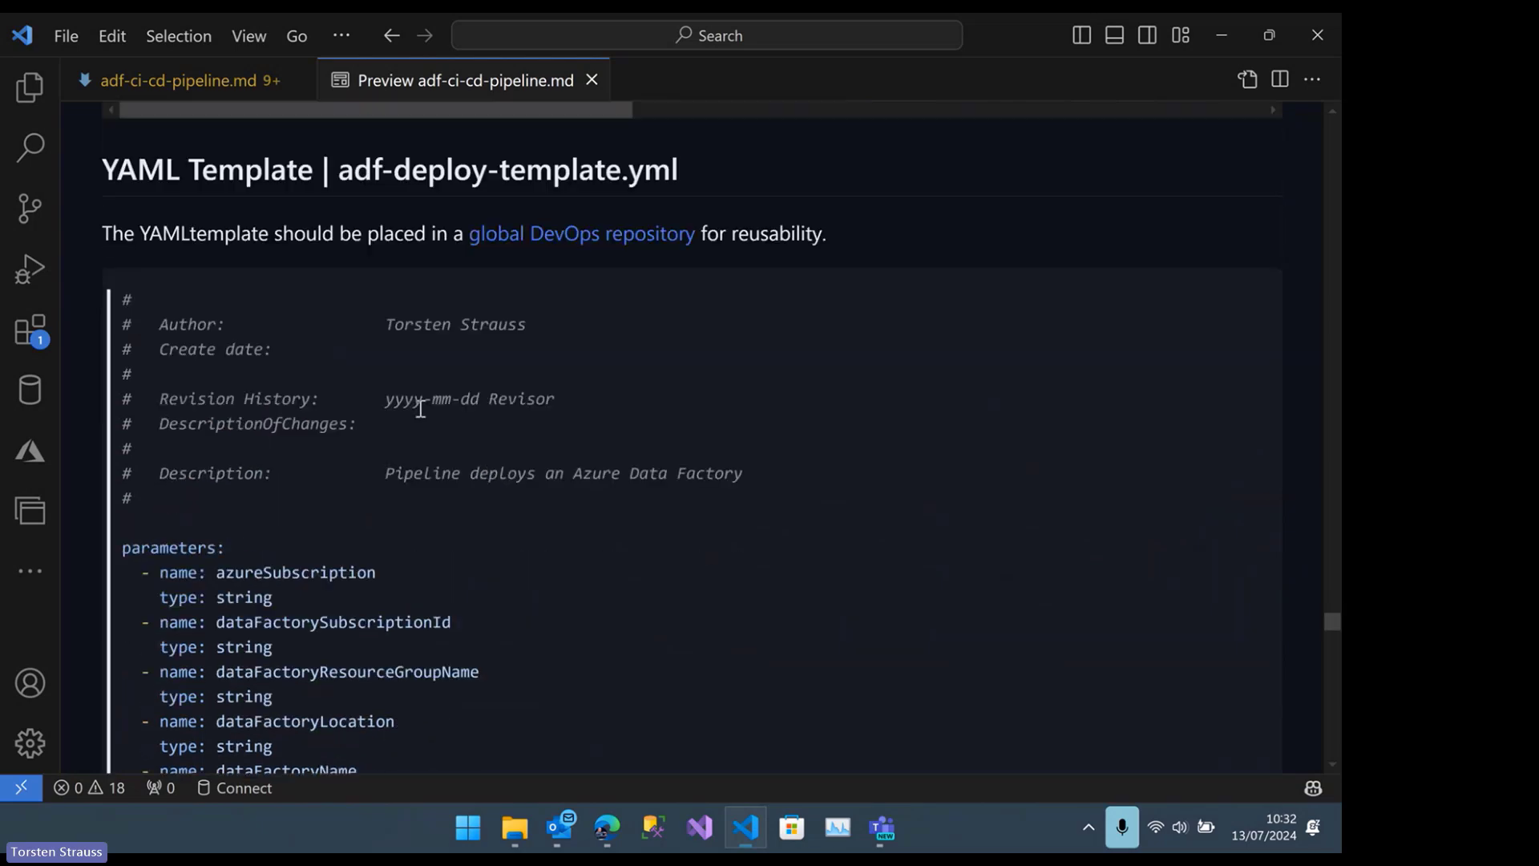
# Review the parameters of adf-deploy-template.yml, from azureSubscription to dependsOn
pyautogui.scroll(-1, 397, 405)
pyautogui.scroll(-5, 430, 354)
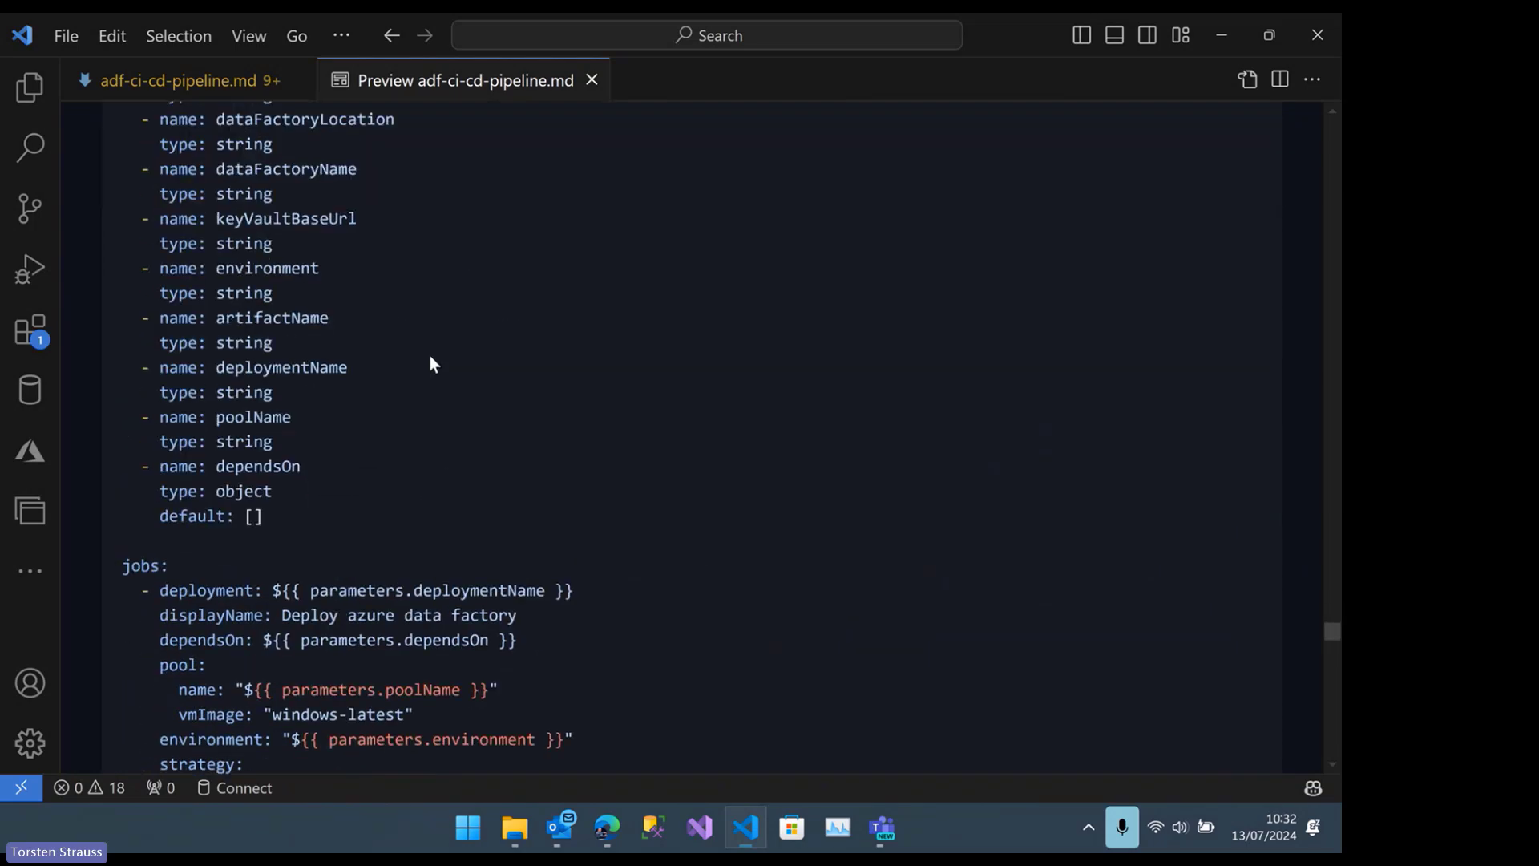
pyautogui.scroll(8, 417, 357)
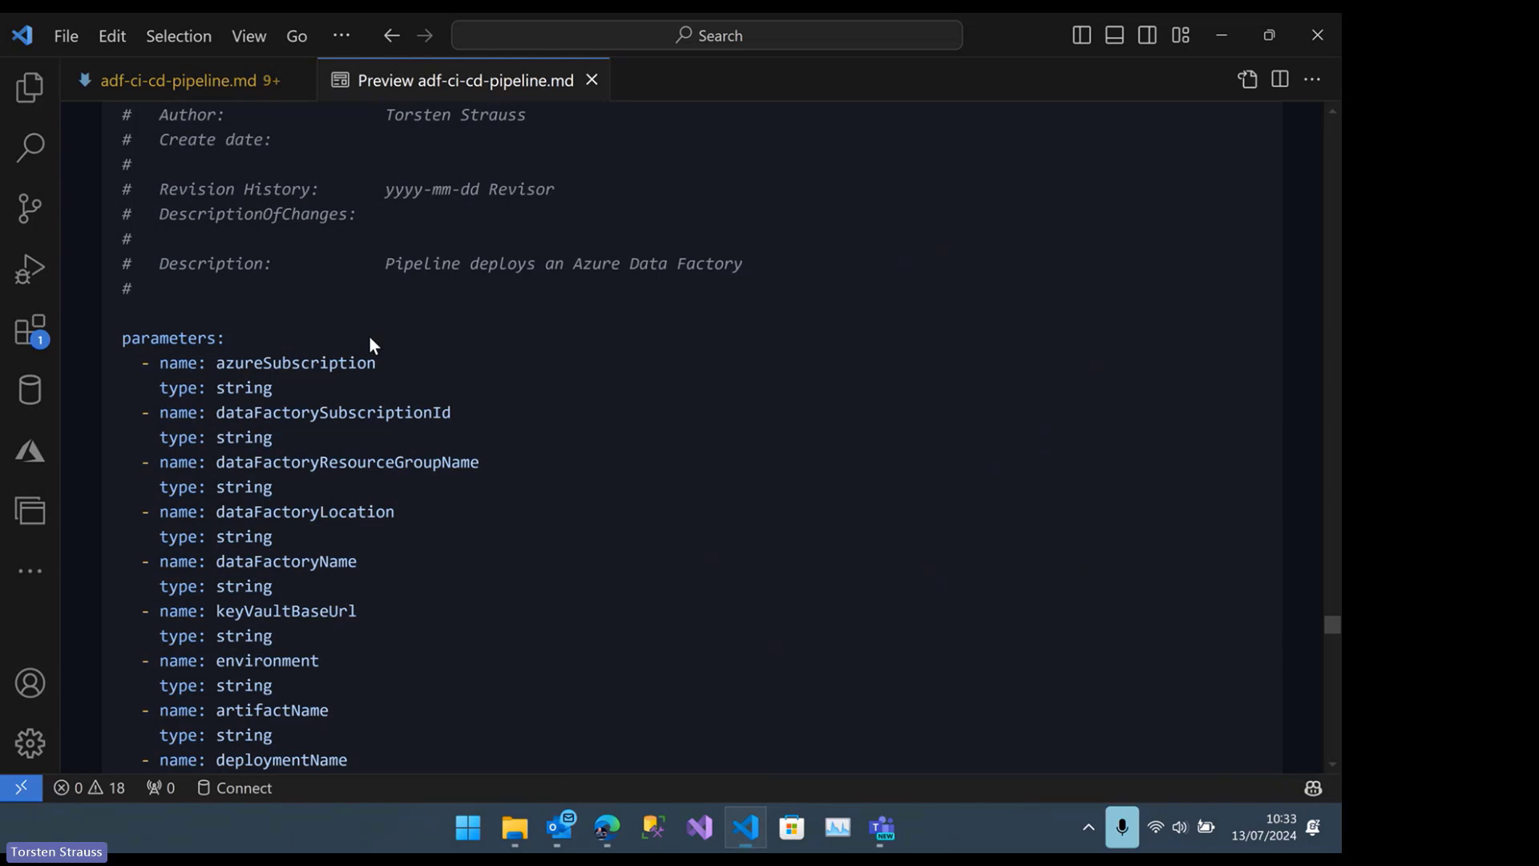
pyautogui.scroll(1, 369, 335)
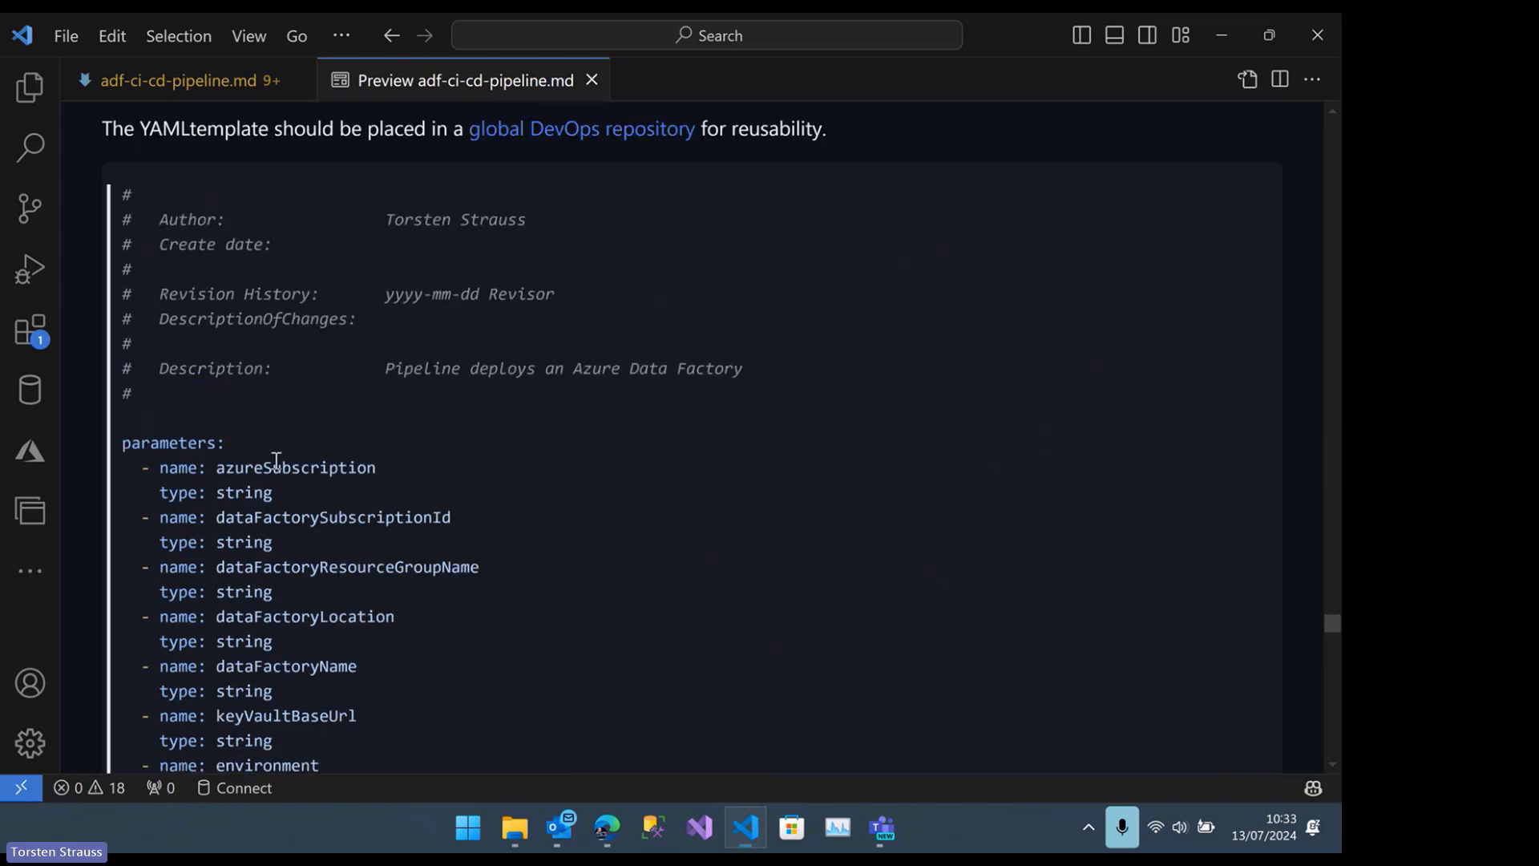
pyautogui.scroll(-1, 237, 465)
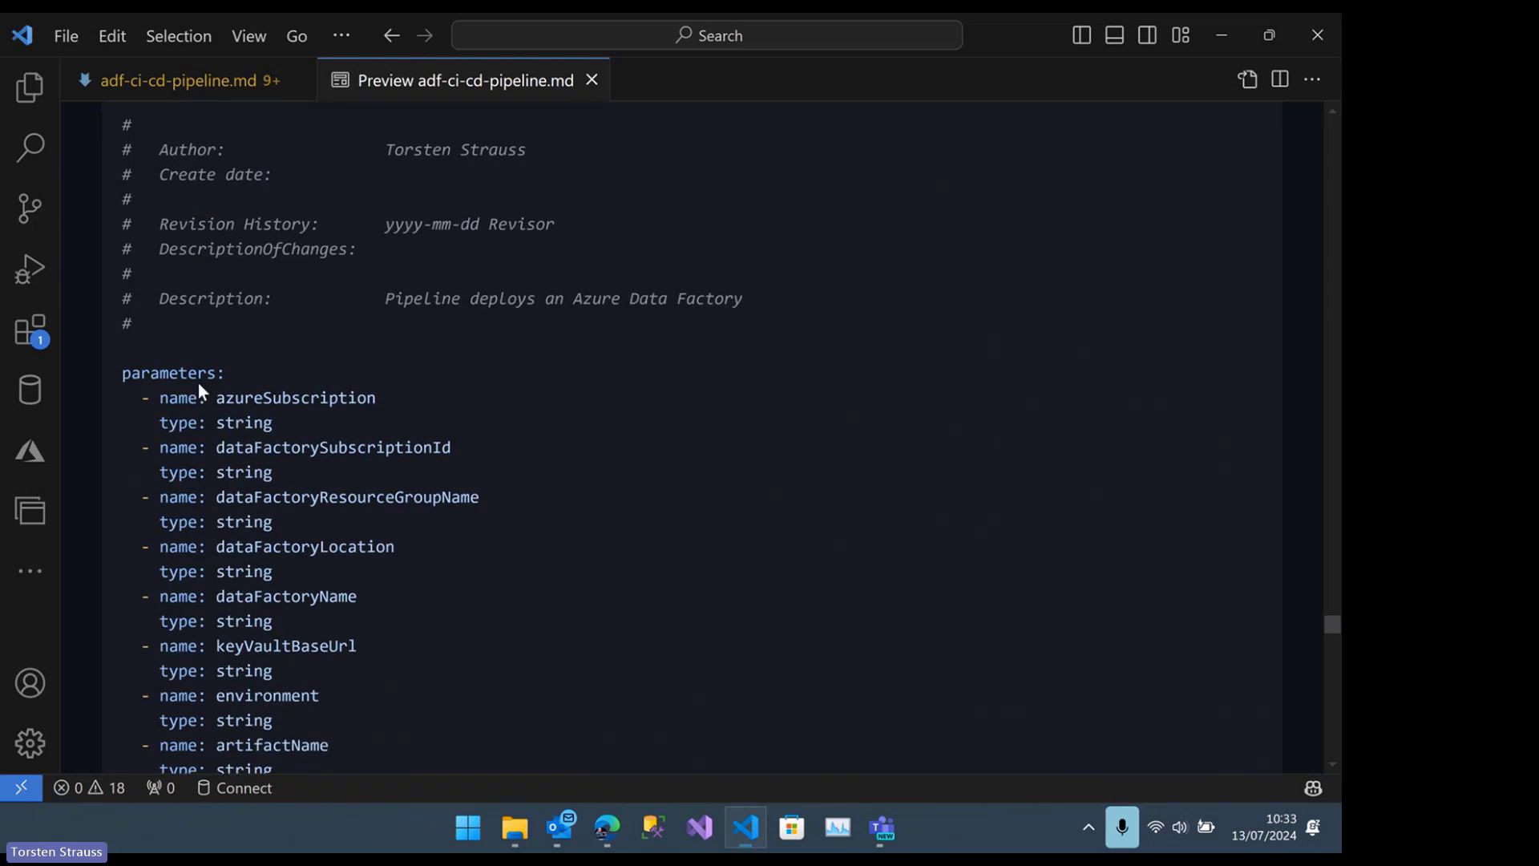
pyautogui.scroll(-2, 199, 391)
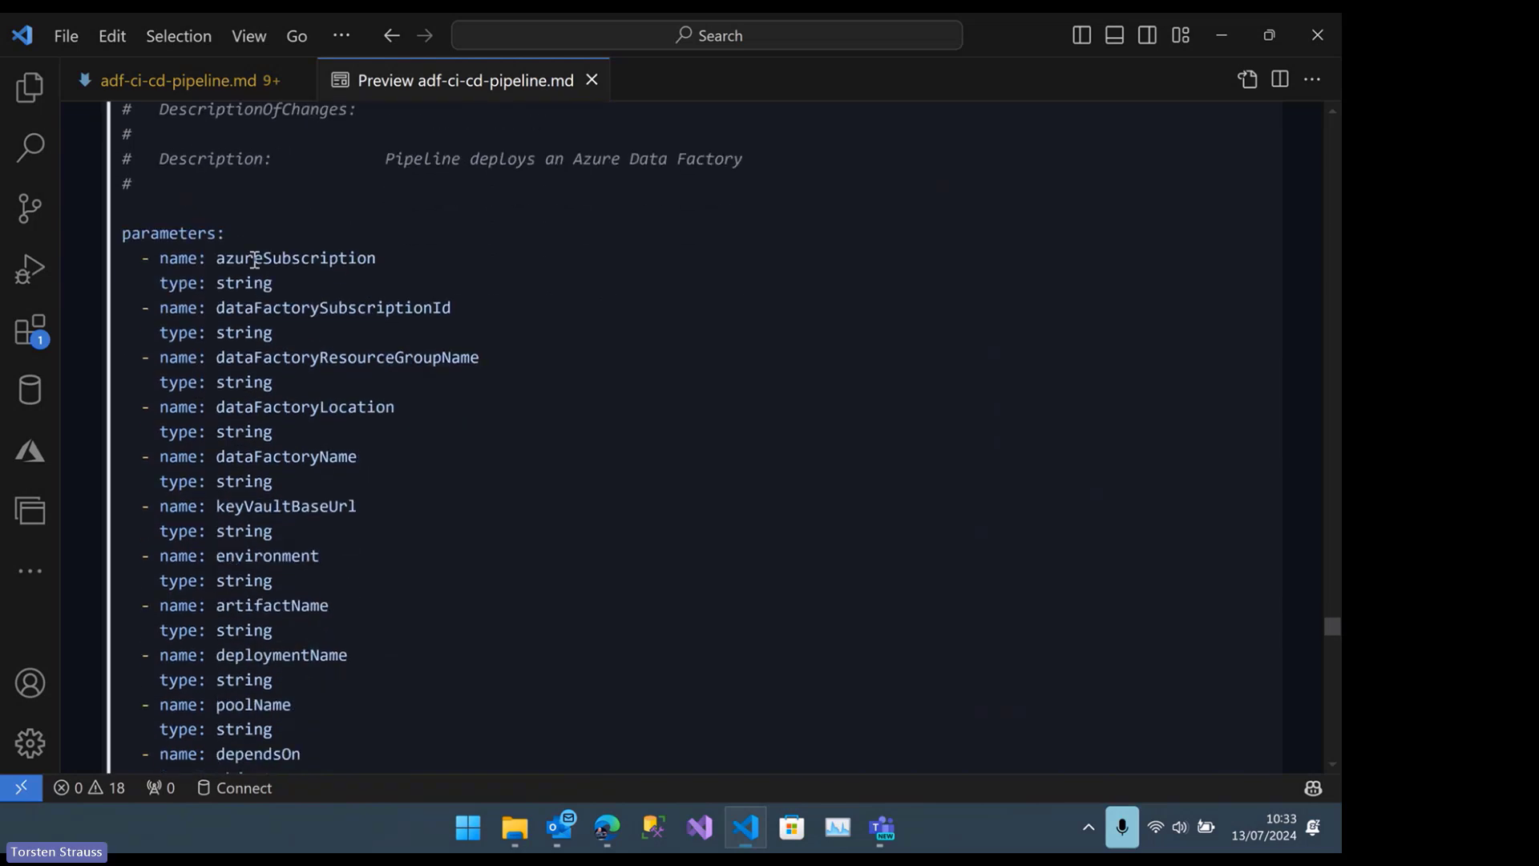
pyautogui.scroll(-1, 254, 260)
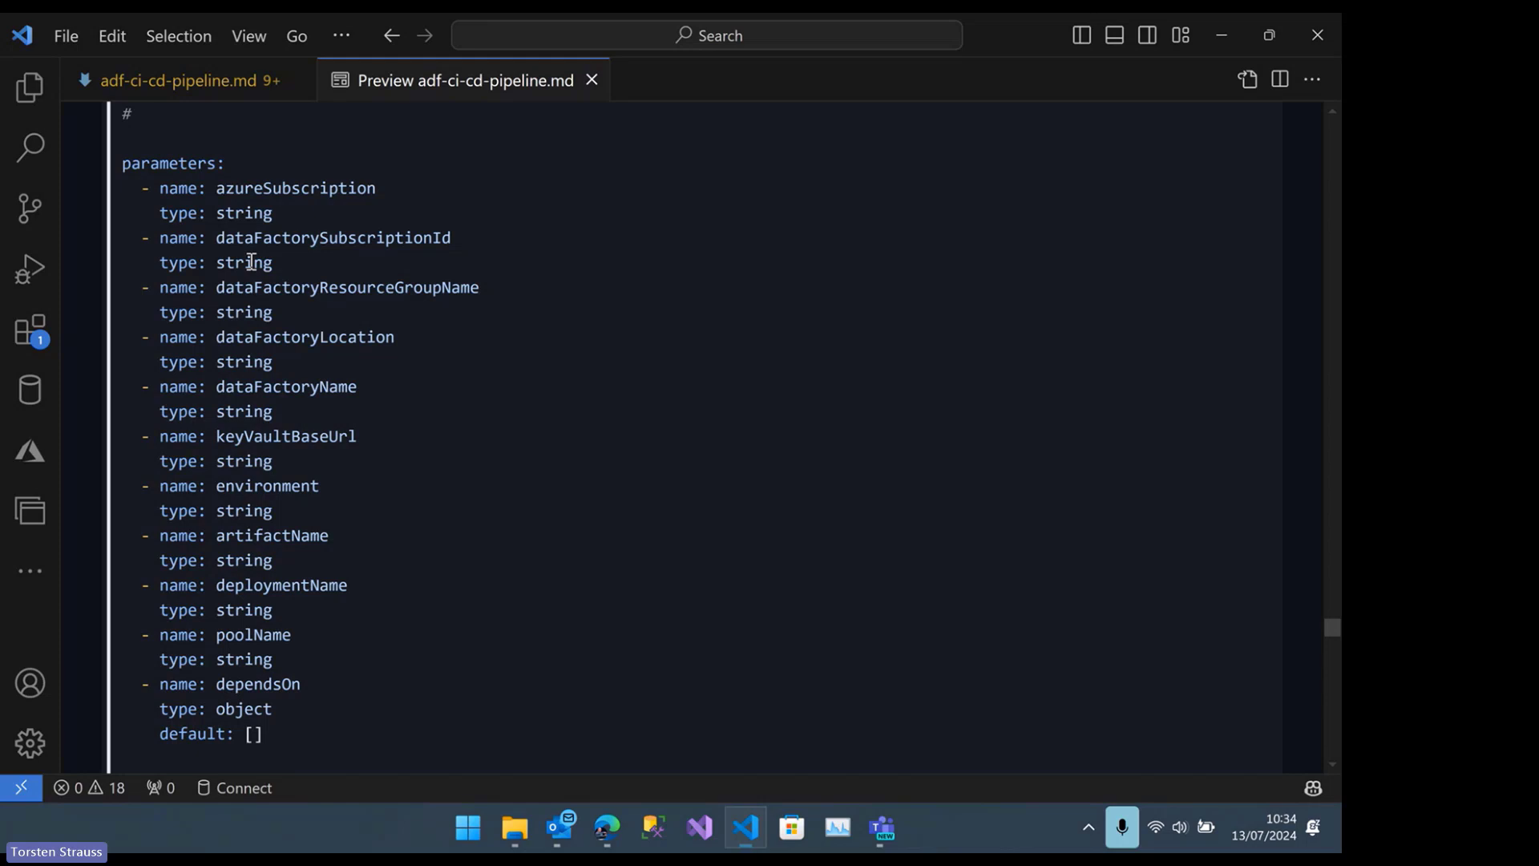
# Examine the deployment job's name, dependency, pool and environment settings and its AzurePowerShell@5 task that stops the data factory triggers
pyautogui.scroll(-8, 251, 262)
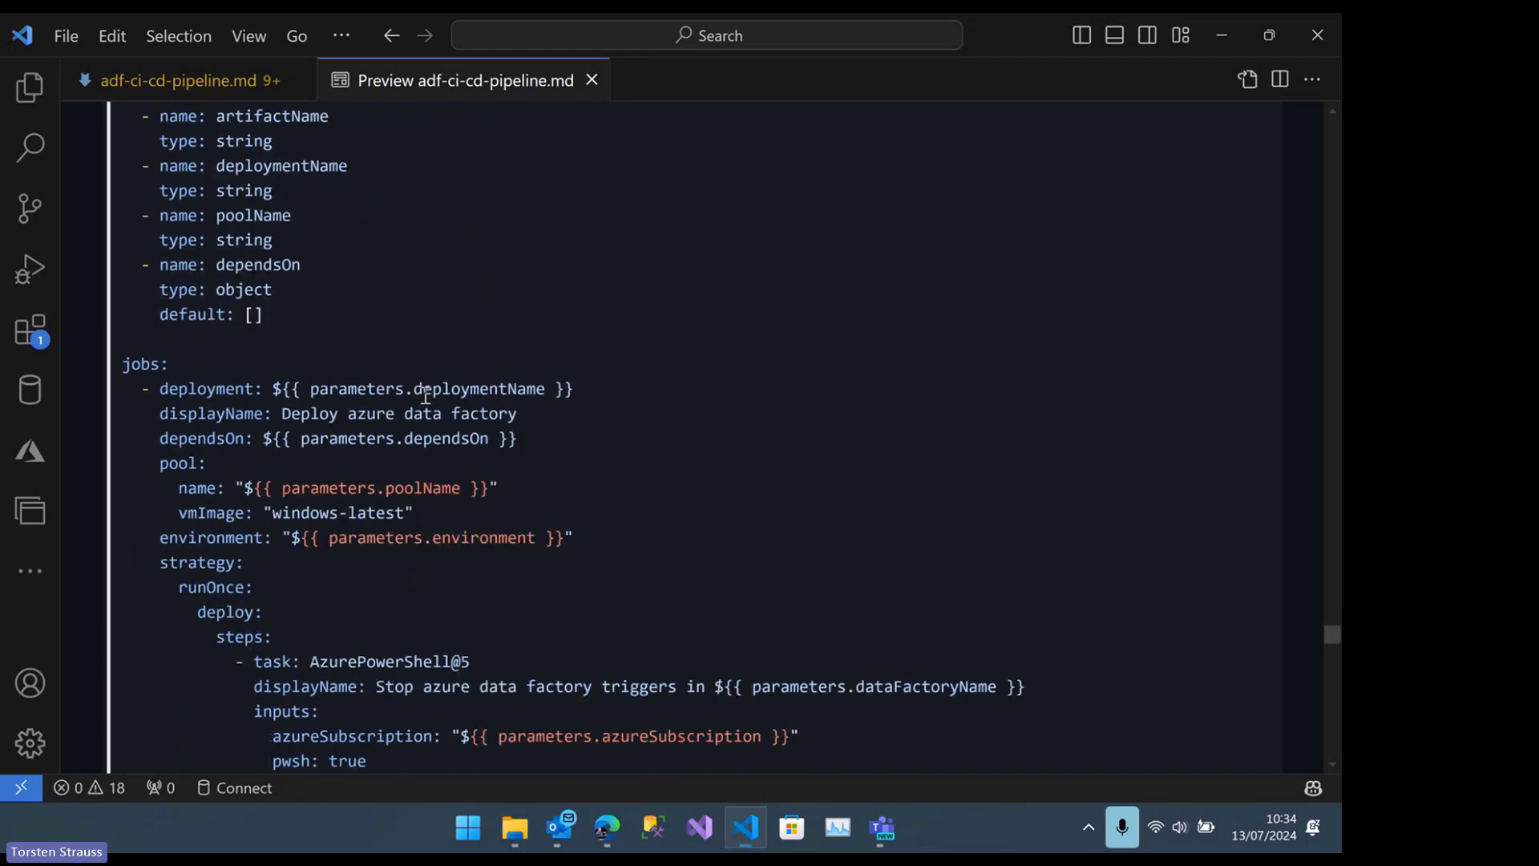
pyautogui.scroll(-1, 333, 268)
pyautogui.scroll(1, 254, 149)
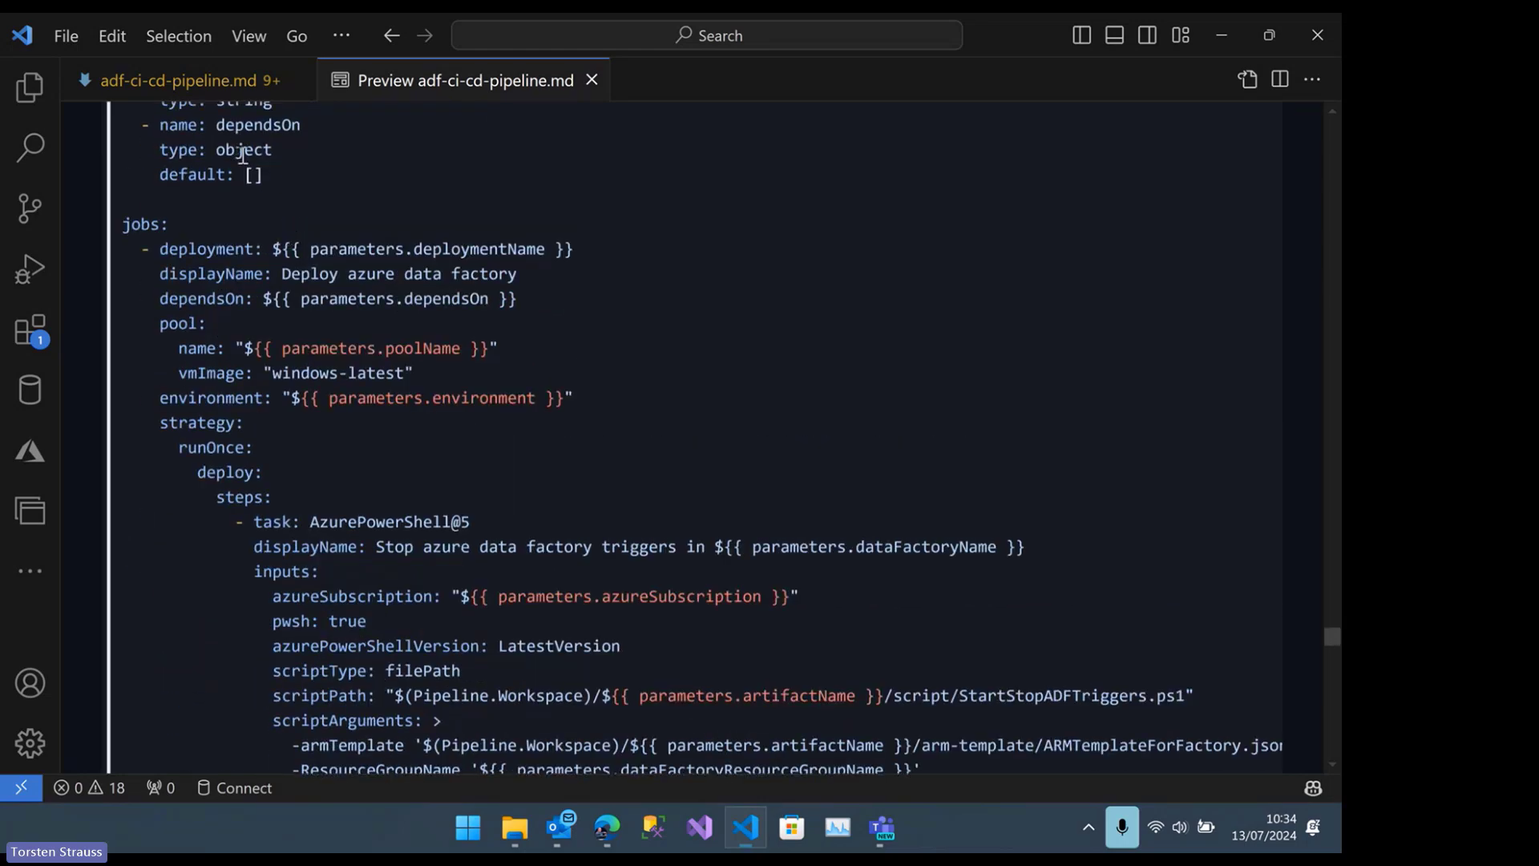
pyautogui.scroll(-3, 256, 183)
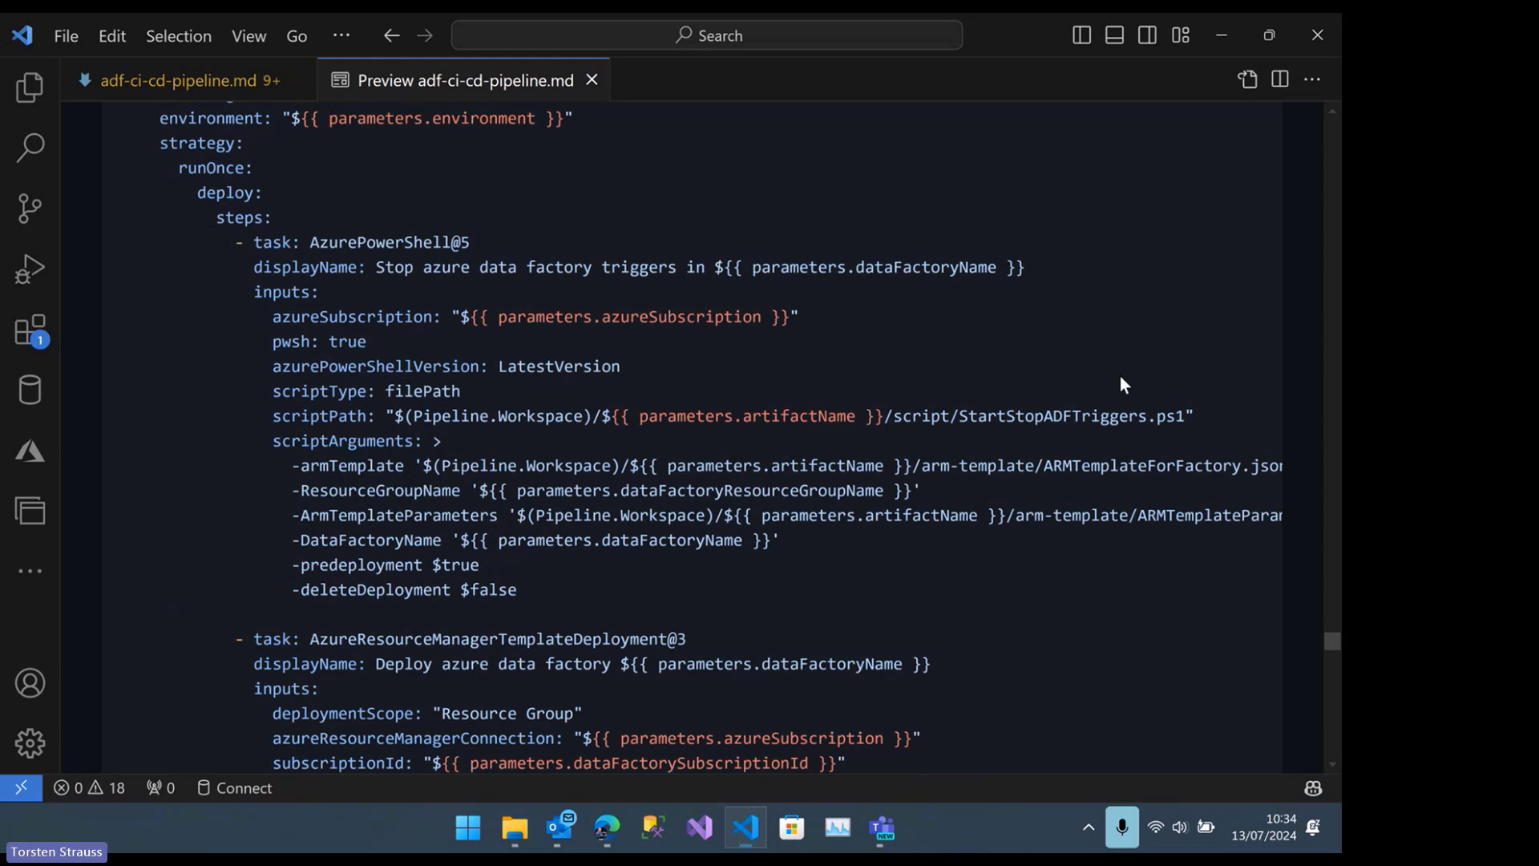
pyautogui.doubleClick(977, 416)
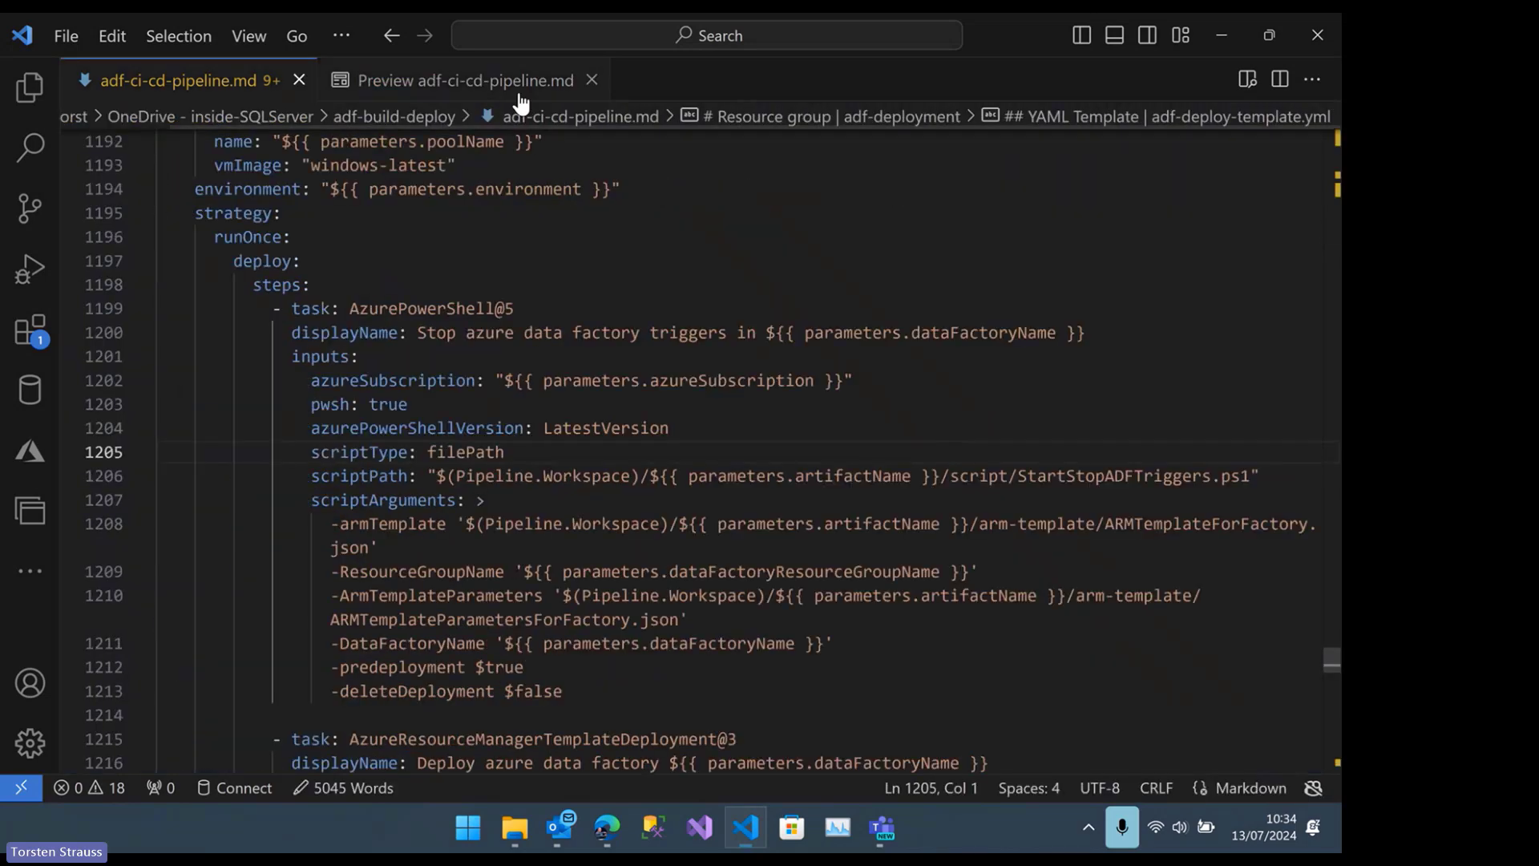
pyautogui.click(518, 90)
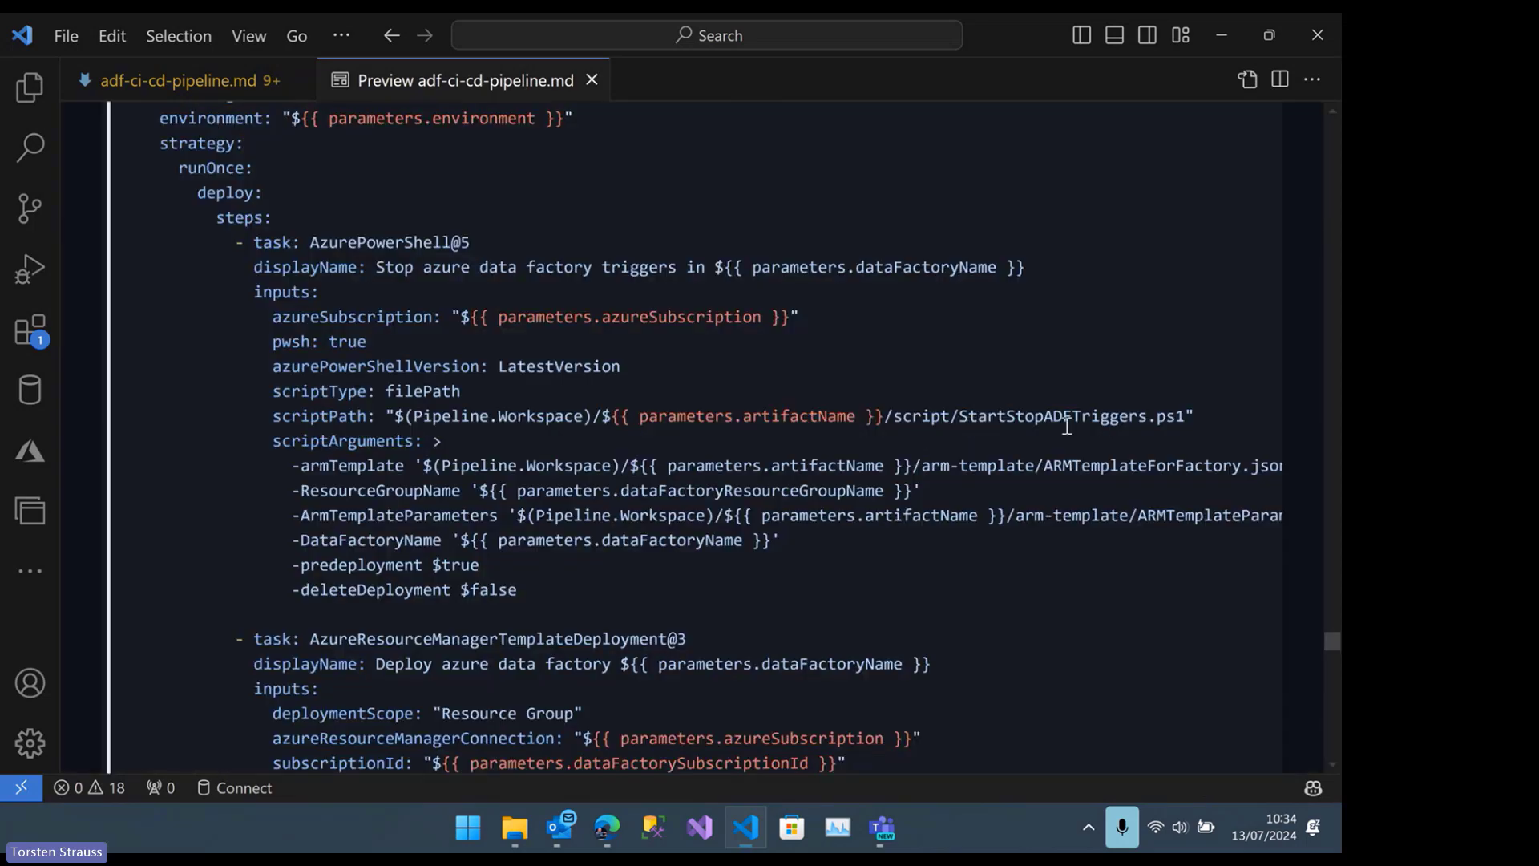
pyautogui.scroll(-1, 1072, 413)
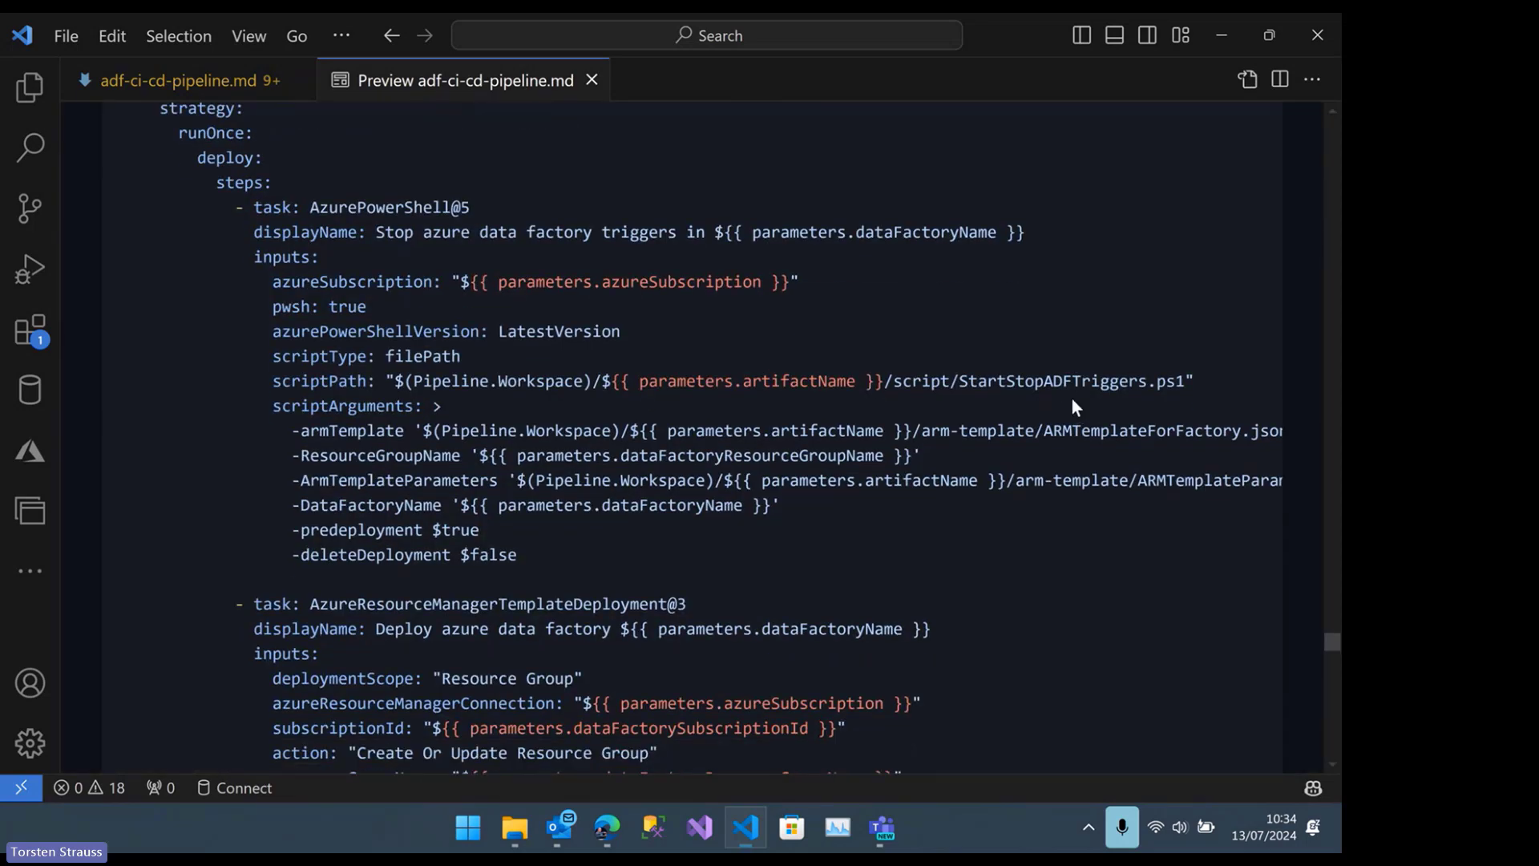
# Review the template's ARM deployment task with its override parameters and the AzurePowerShell@5 task that restarts triggers and cleans up
pyautogui.scroll(-6, 1073, 401)
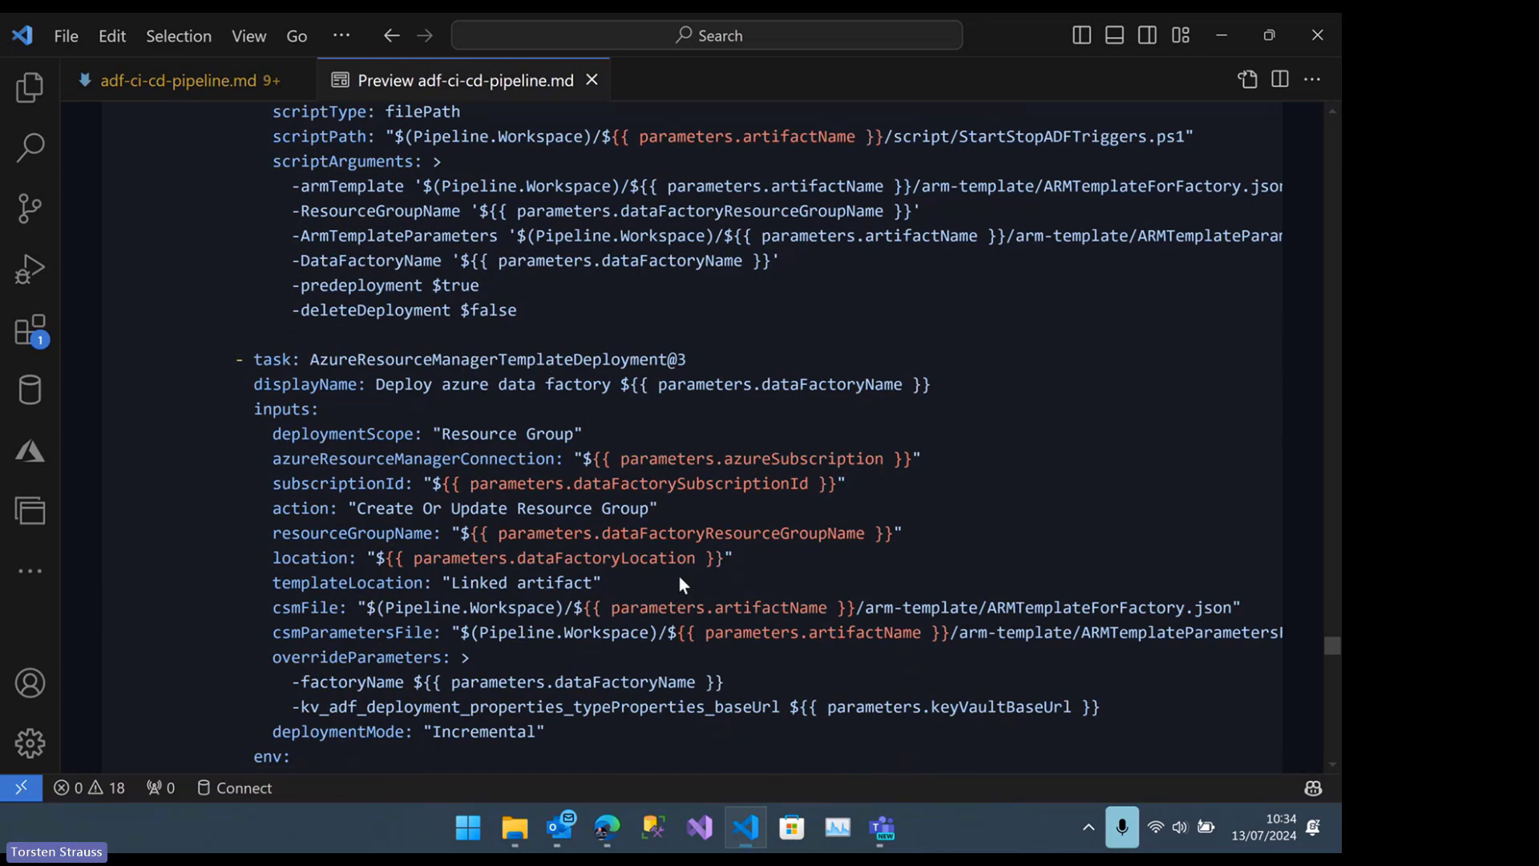
pyautogui.scroll(-3, 680, 584)
pyautogui.scroll(-6, 680, 576)
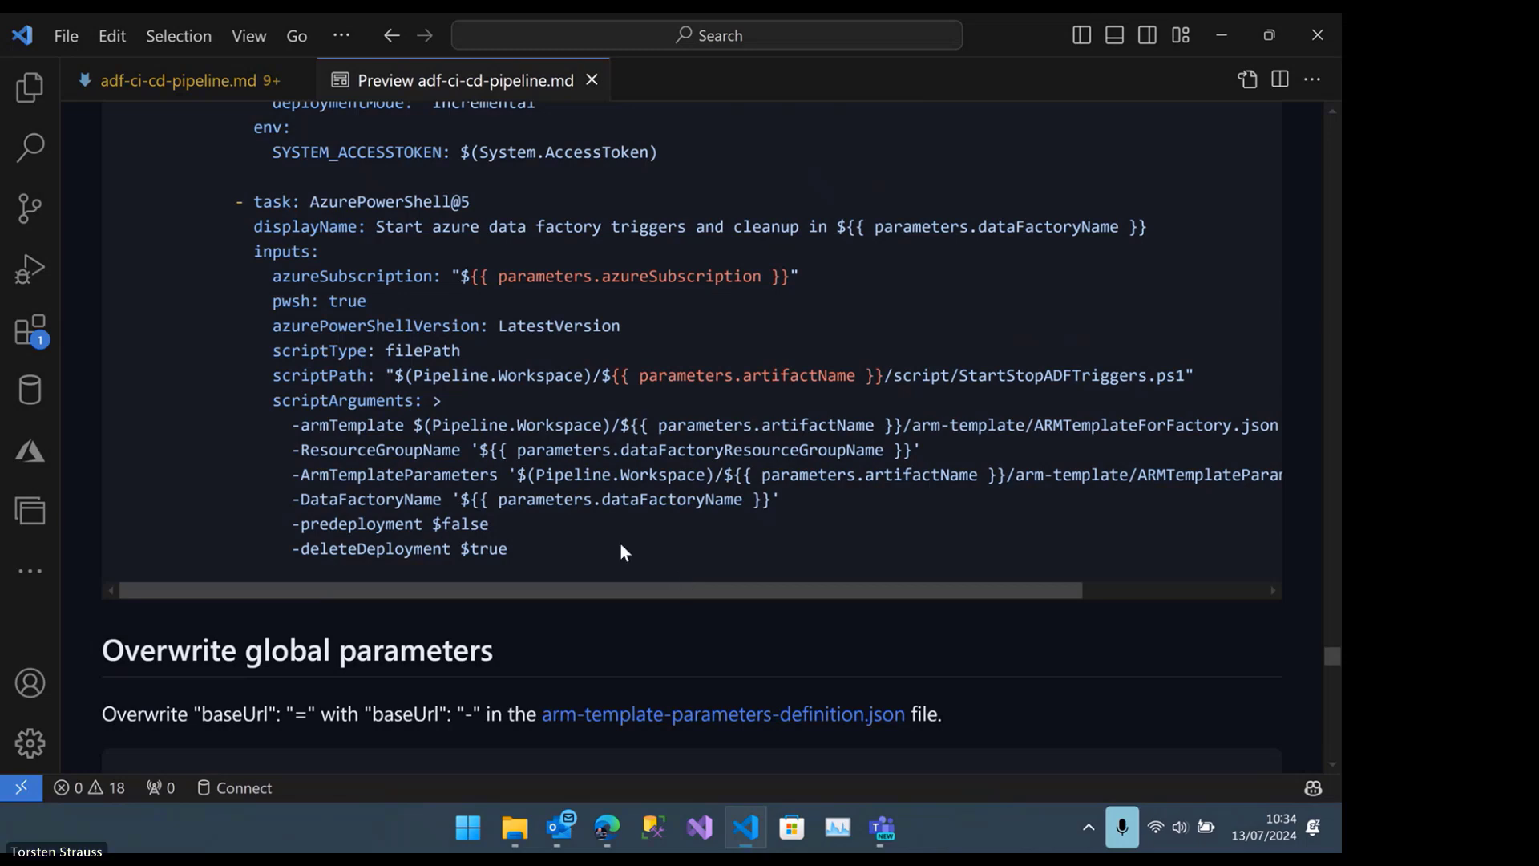
# Read the Overwrite global parameters section, covering the kv_adf_deployment baseUrl override and the full parameters-definition JSON
pyautogui.scroll(-2, 619, 542)
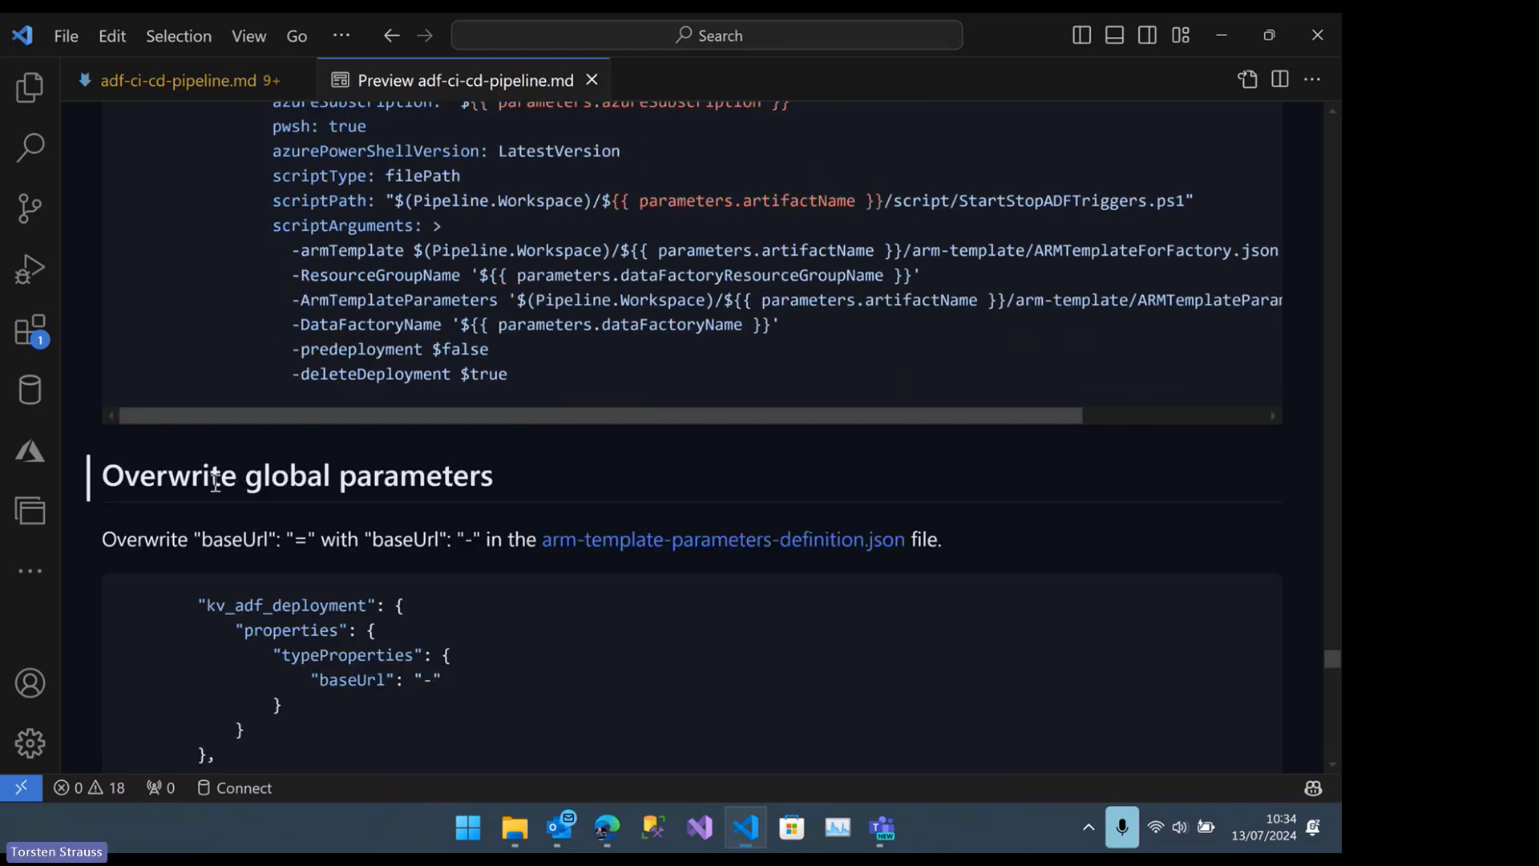
pyautogui.scroll(-1, 257, 473)
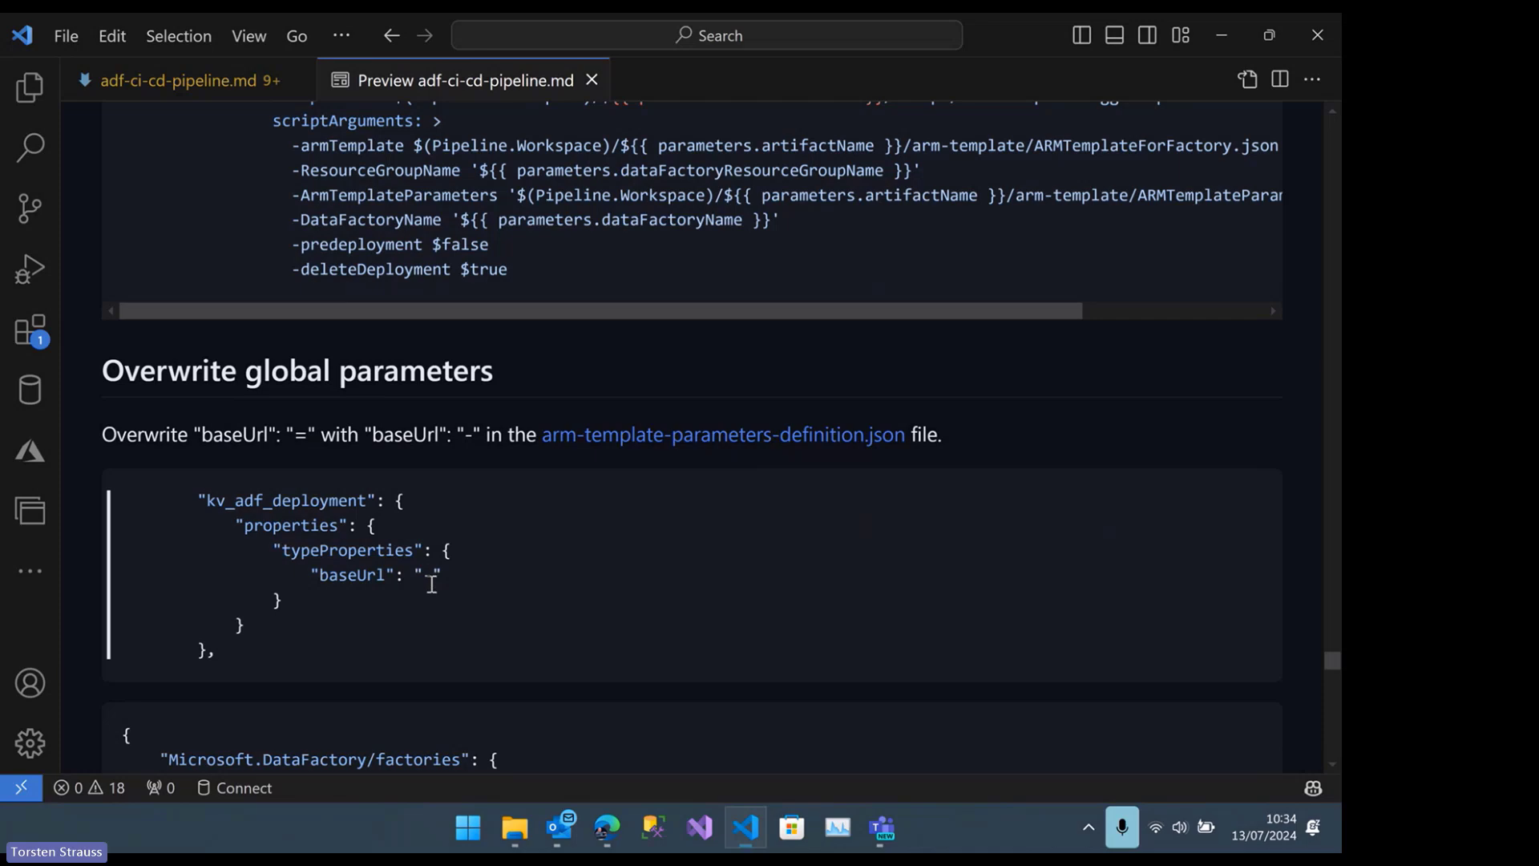
pyautogui.scroll(-2, 431, 583)
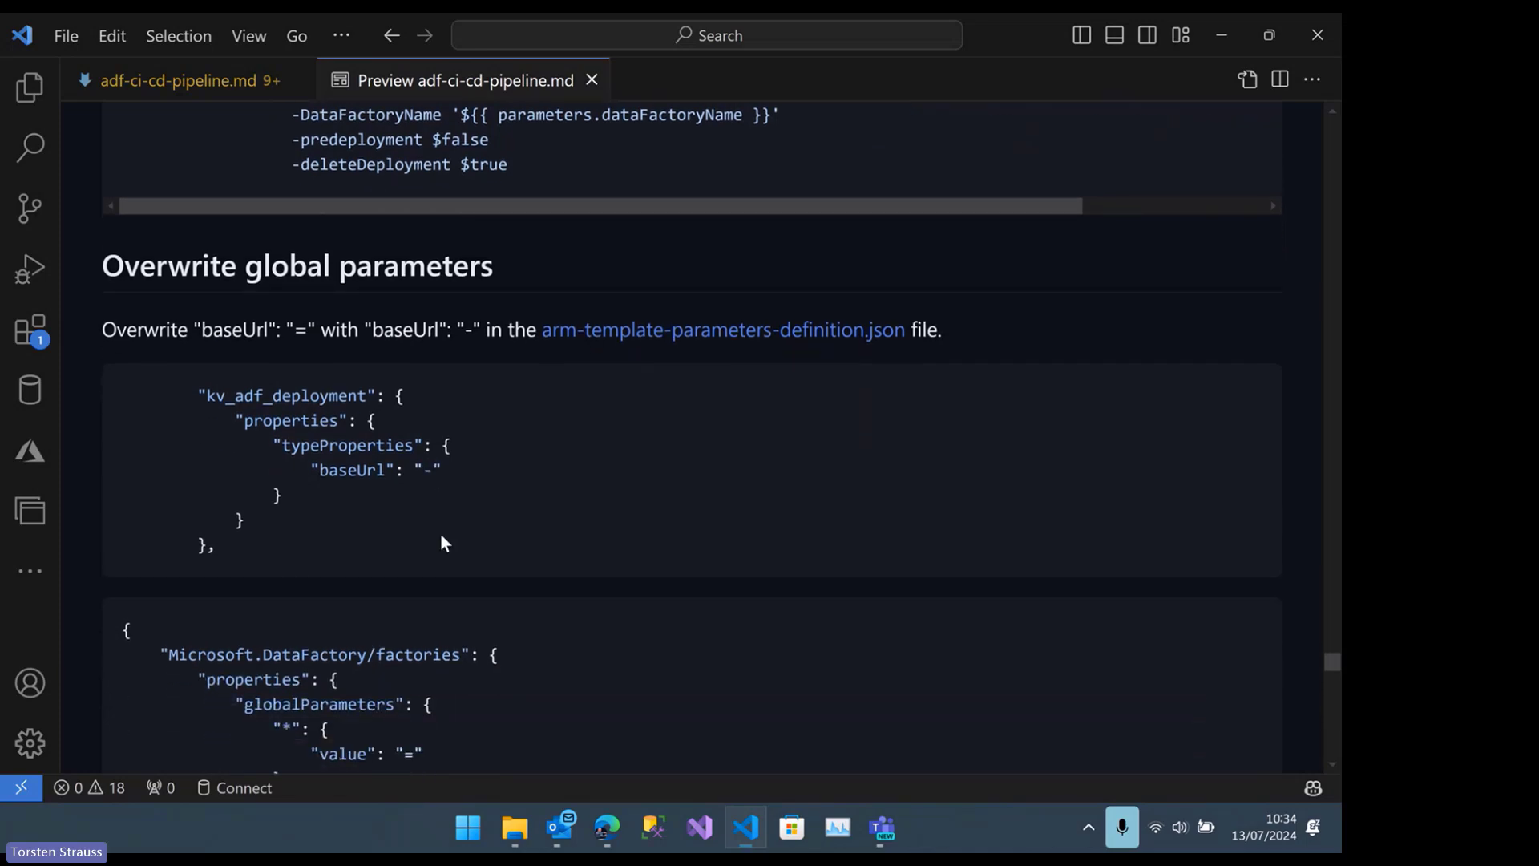
pyautogui.scroll(-20, 441, 535)
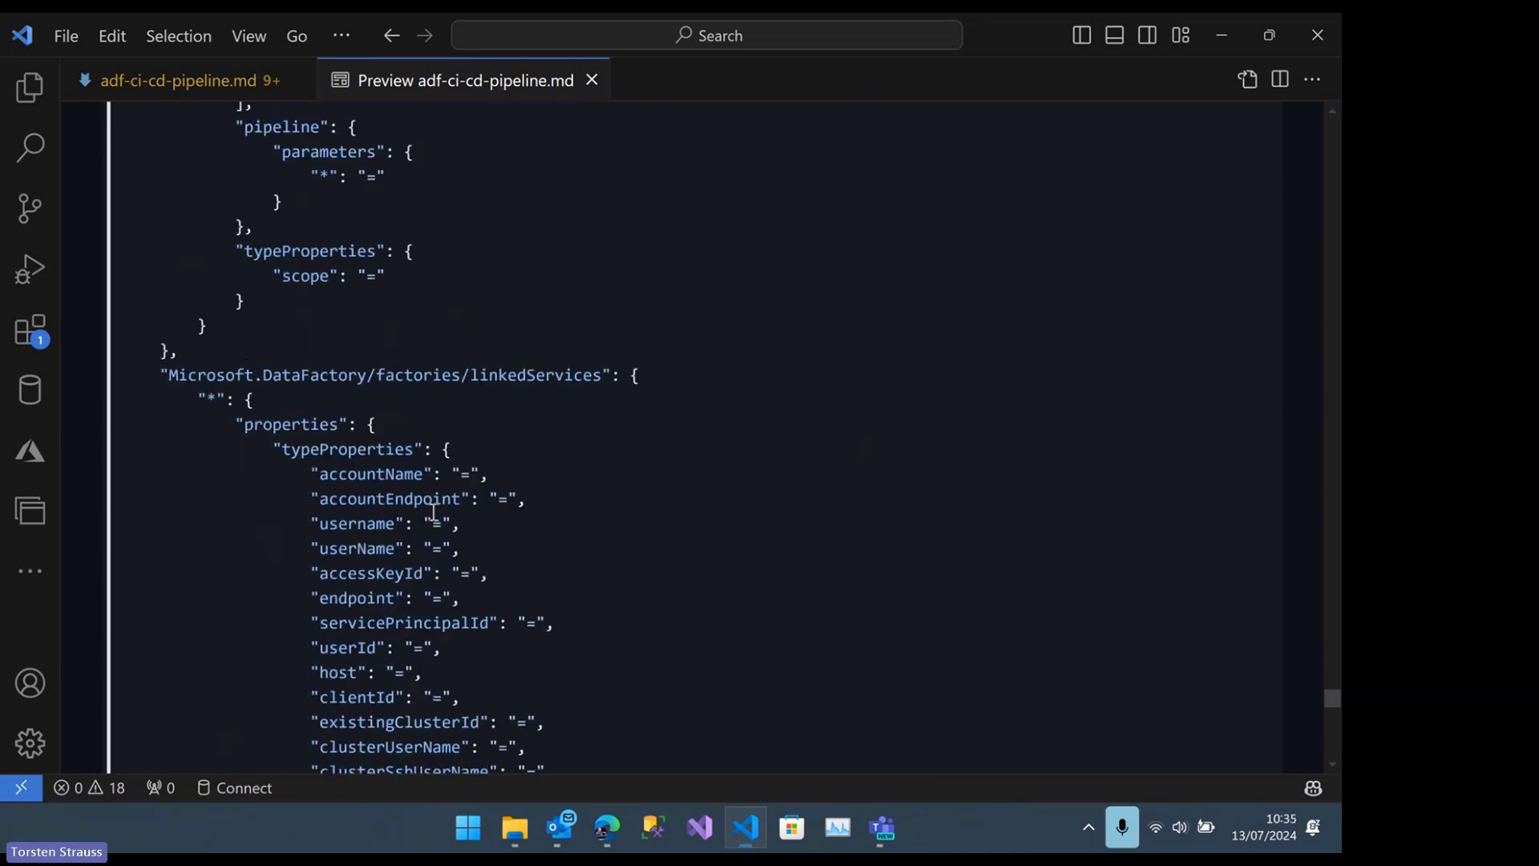
pyautogui.scroll(-20, 433, 514)
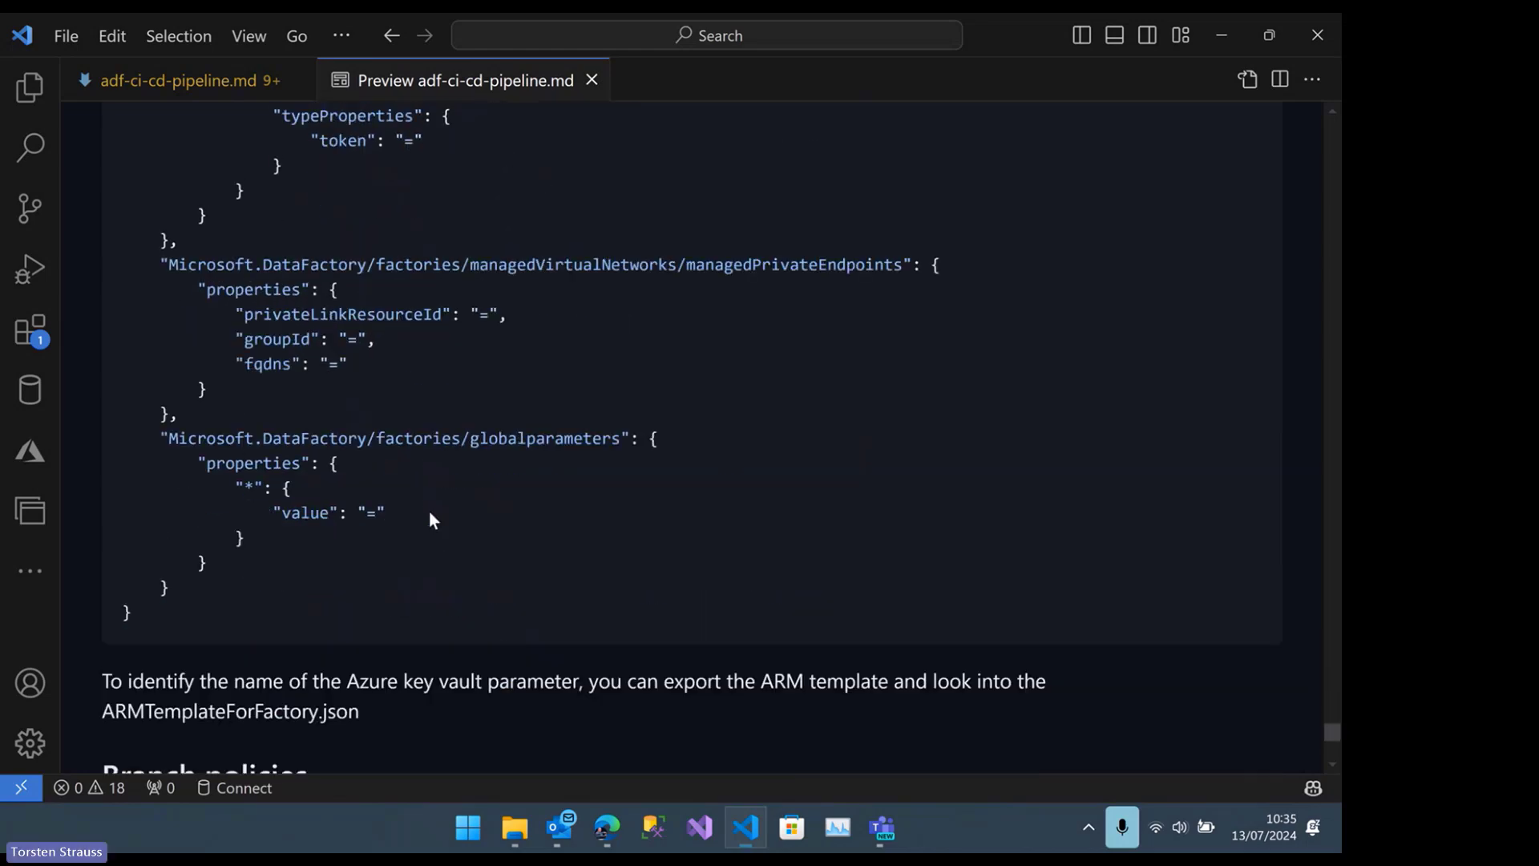
# Find the Branch policies section in the notes, switch to Edge and view the main branch's policies in the ci-cd-templates repository
pyautogui.scroll(-6, 430, 512)
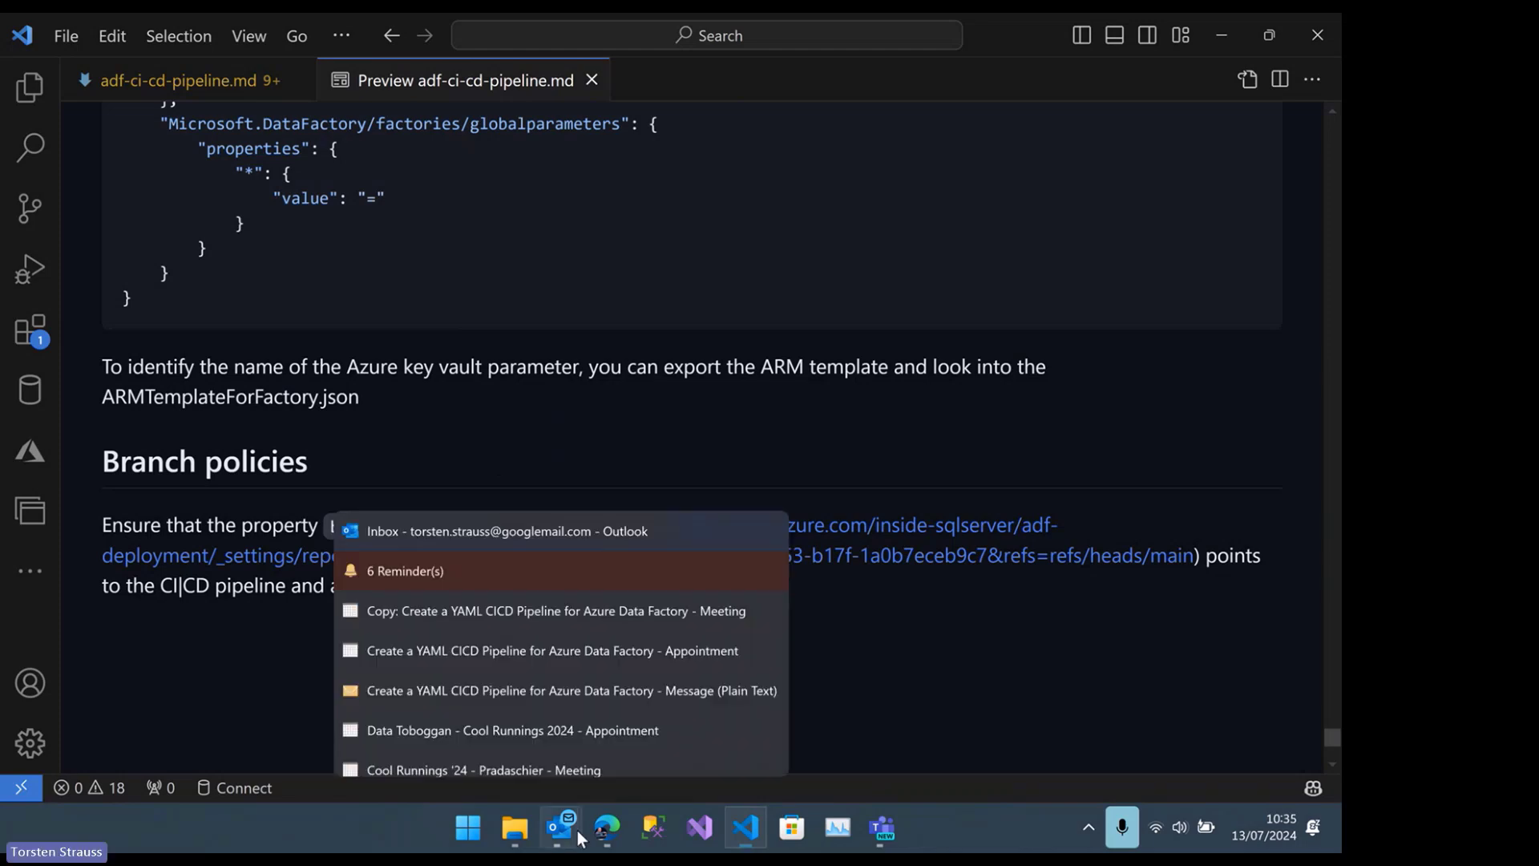
pyautogui.moveTo(607, 827)
pyautogui.click(570, 709)
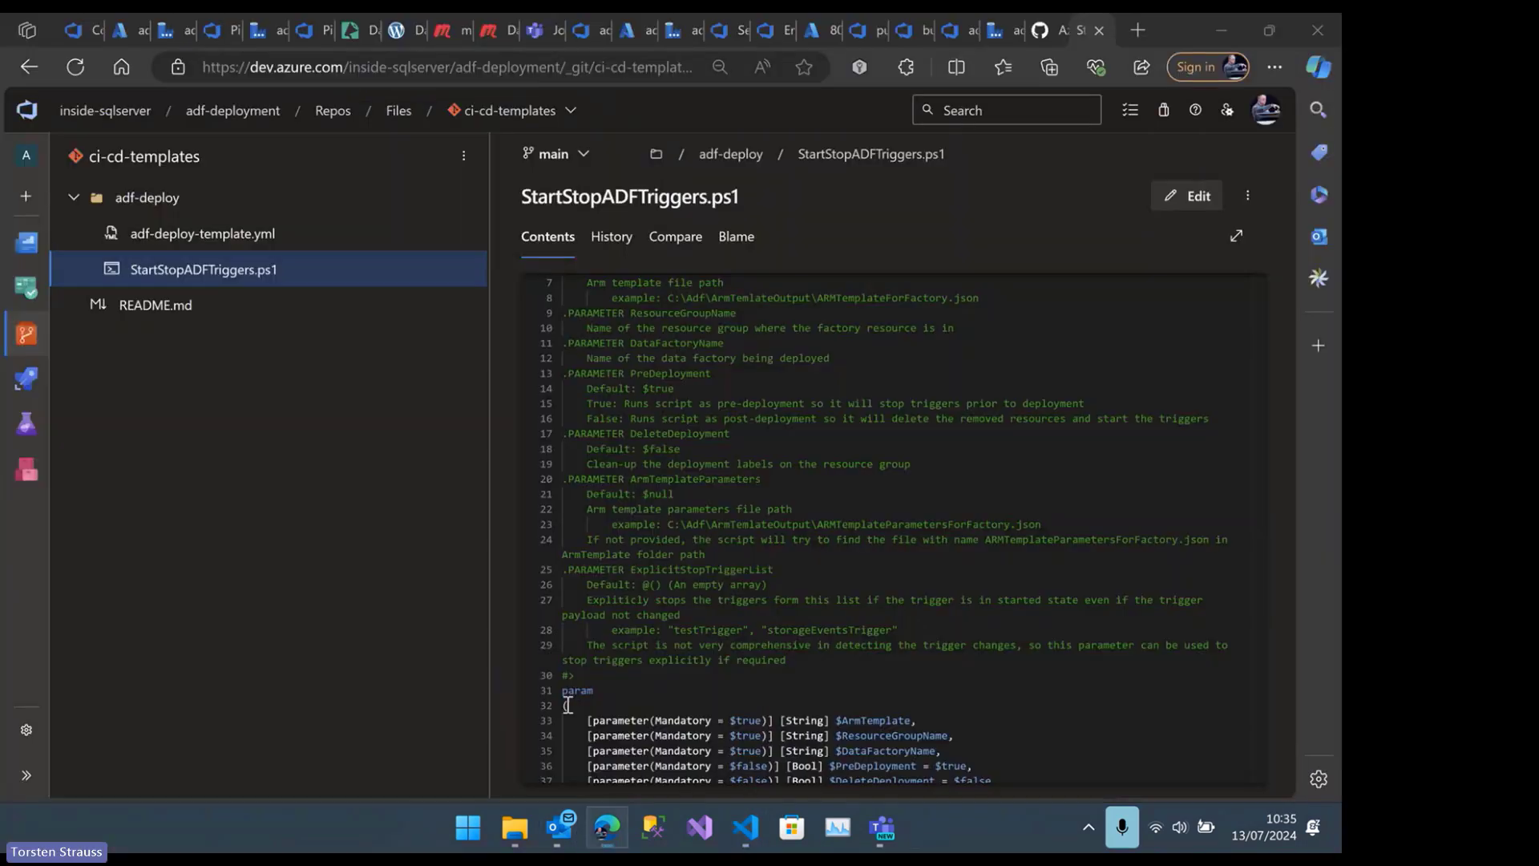
pyautogui.moveTo(44, 341)
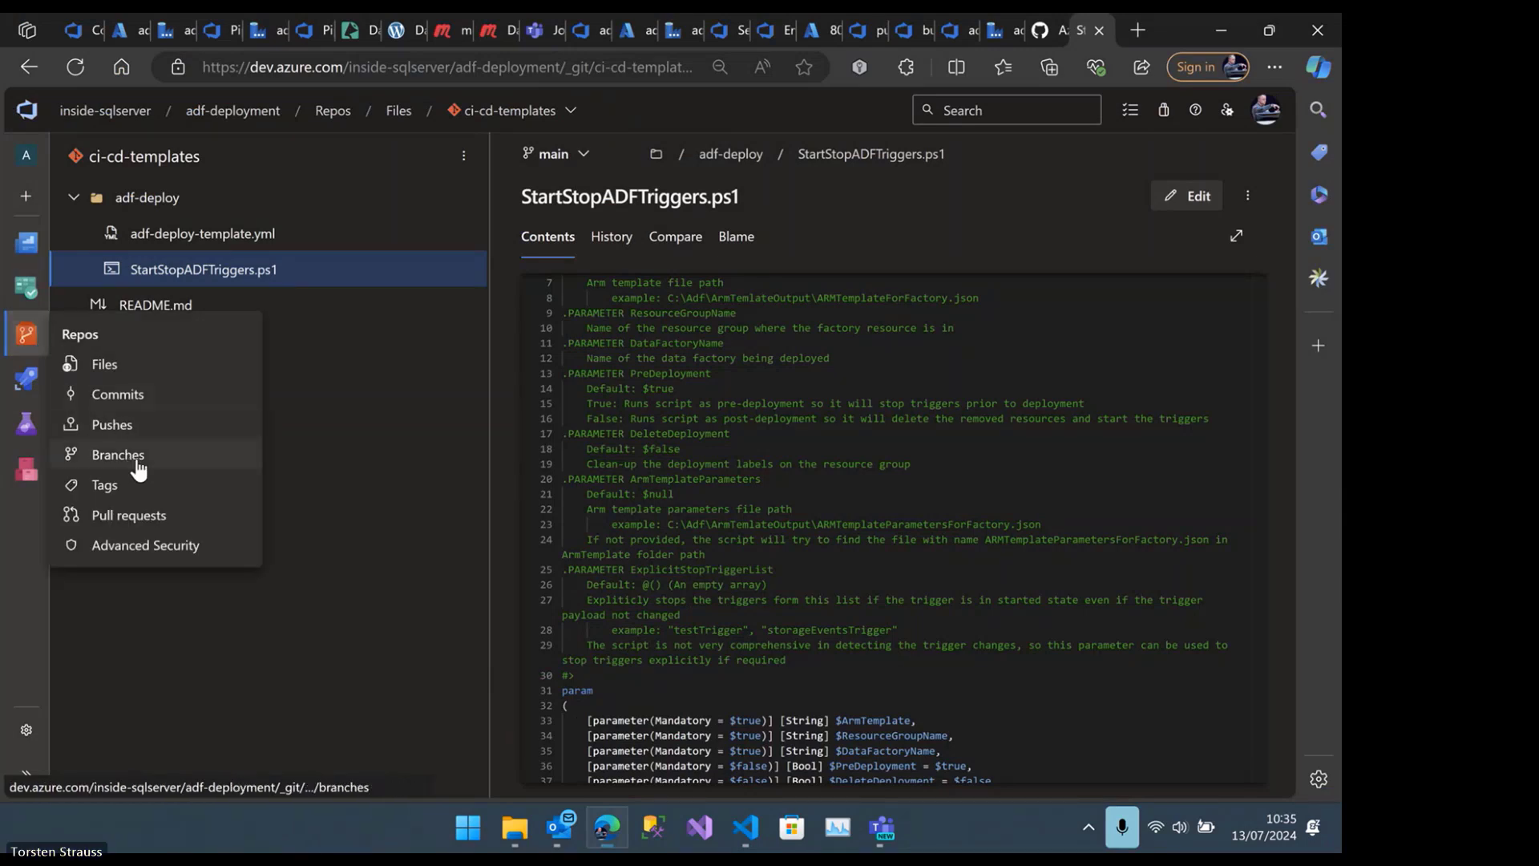
pyautogui.click(118, 455)
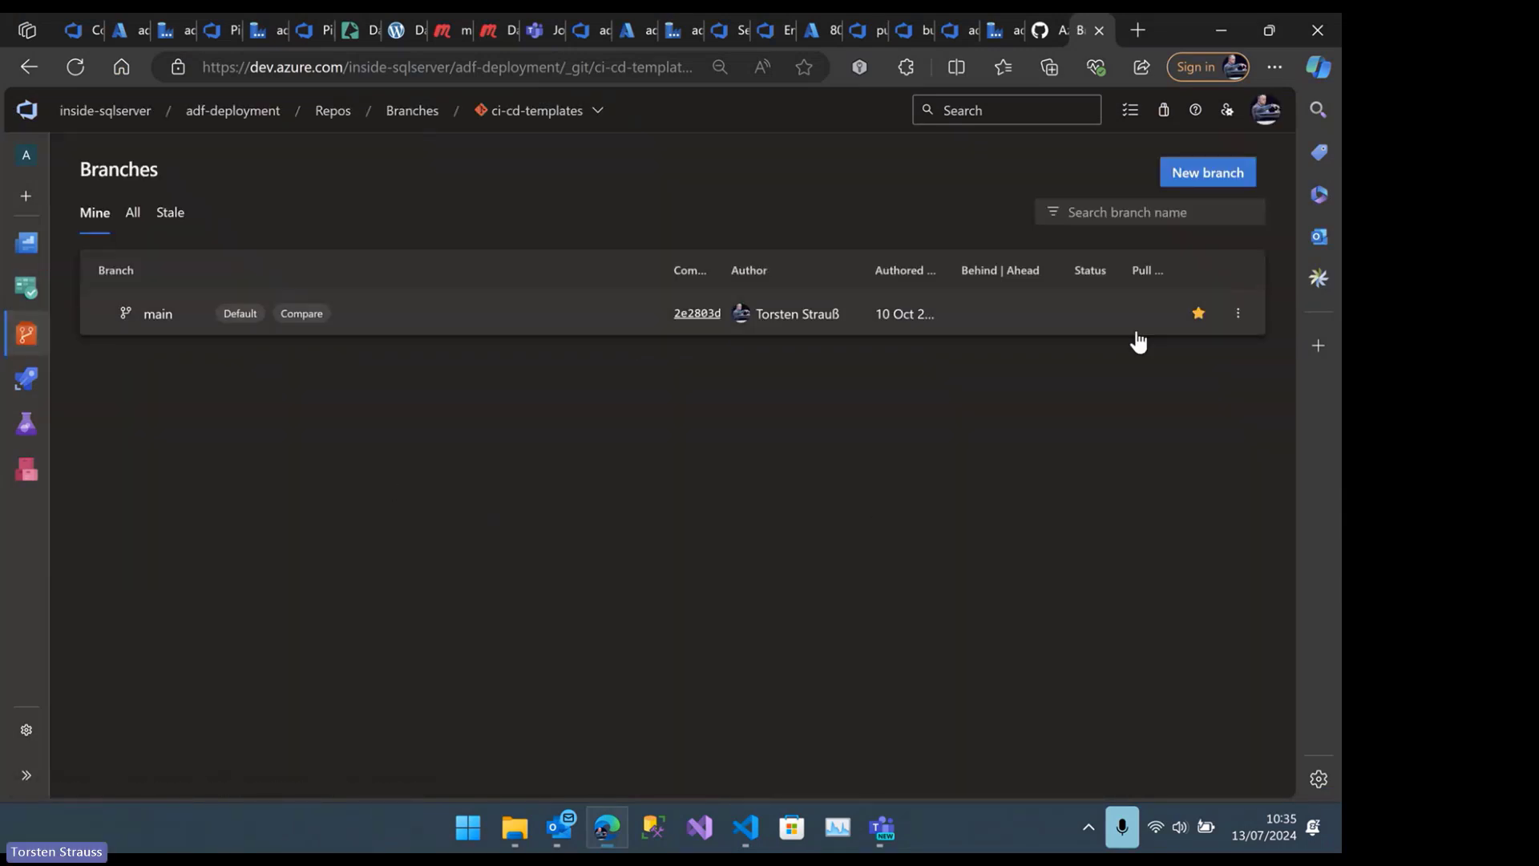
pyautogui.click(1240, 314)
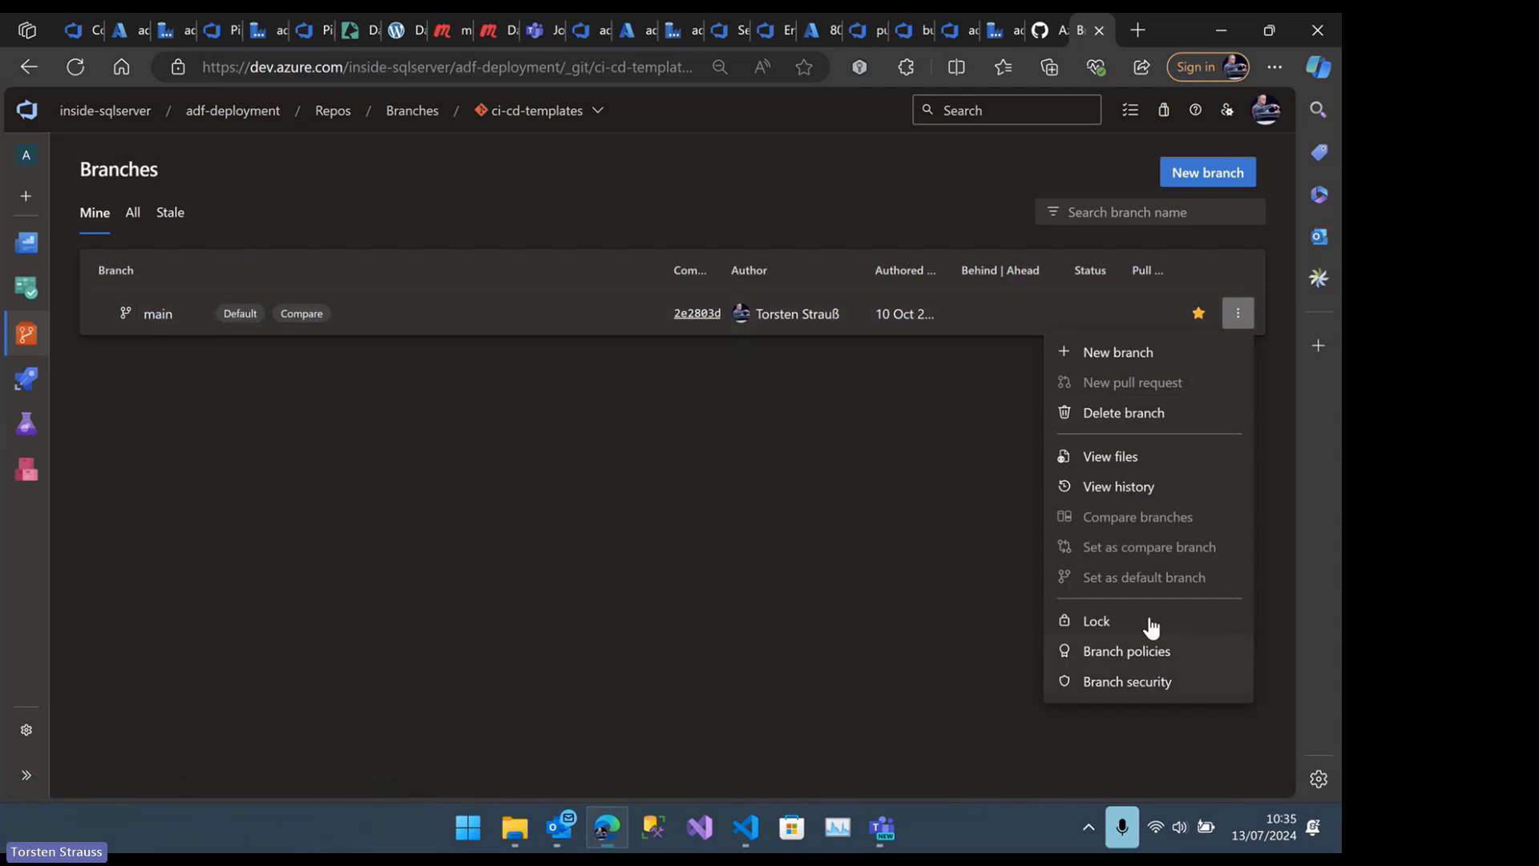
pyautogui.click(1171, 656)
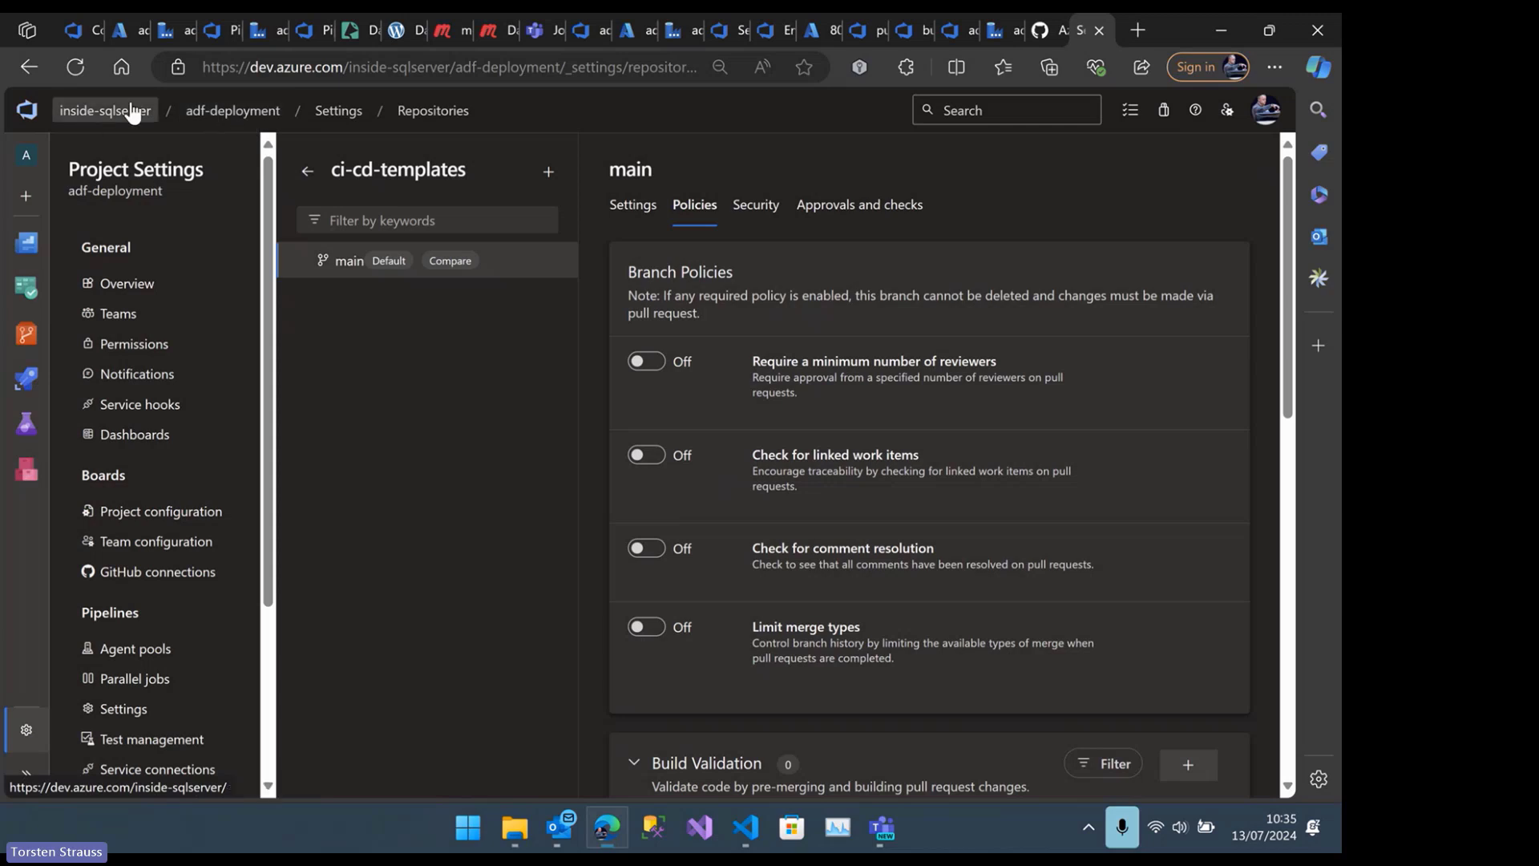
pyautogui.click(94, 116)
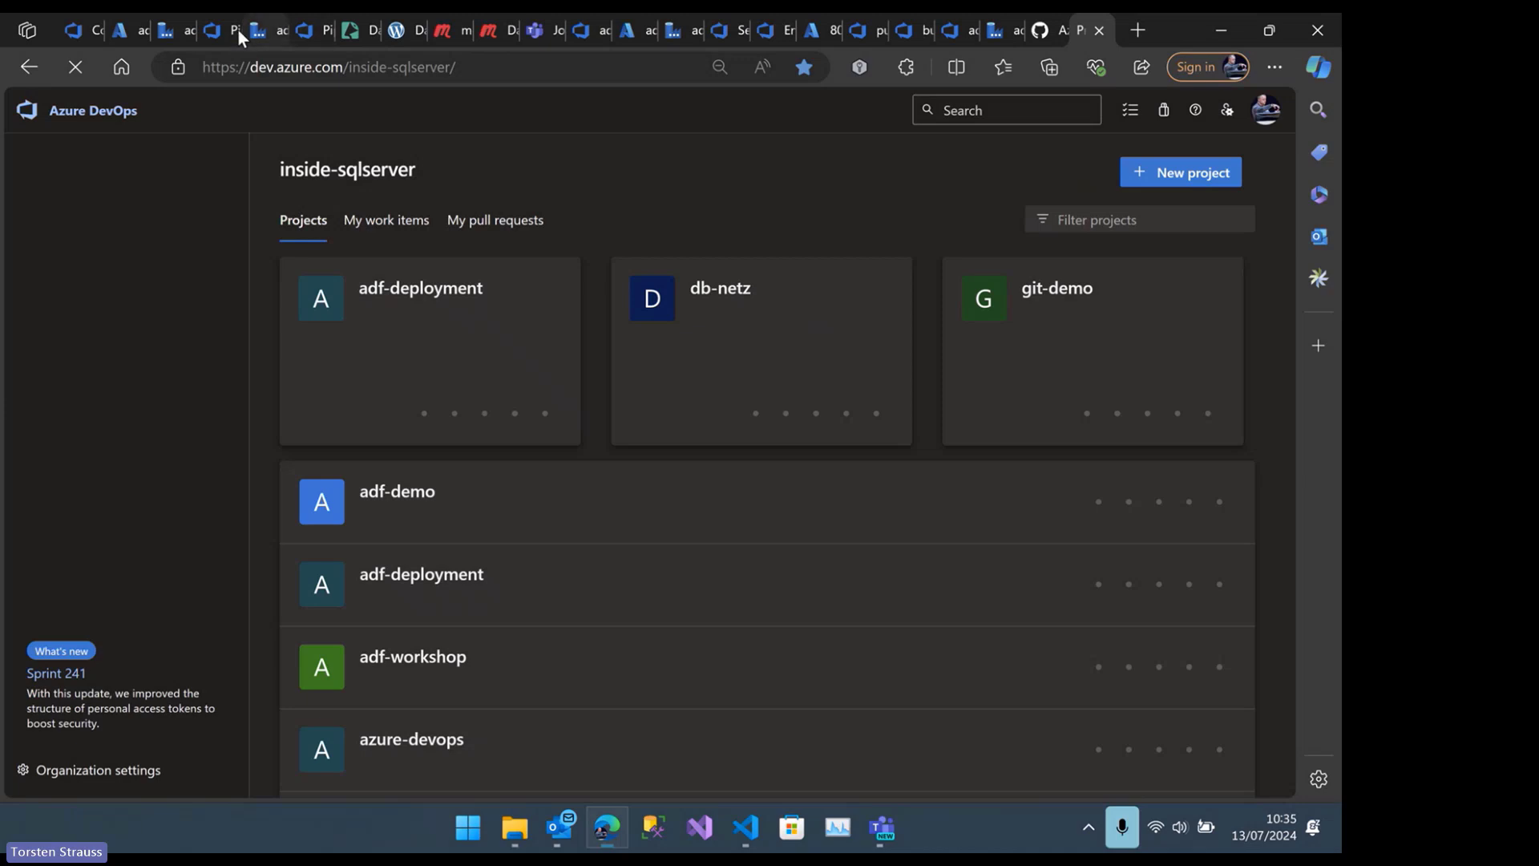
# Open the branch policies of the main branch in the adf-deployment repository
pyautogui.click(220, 30)
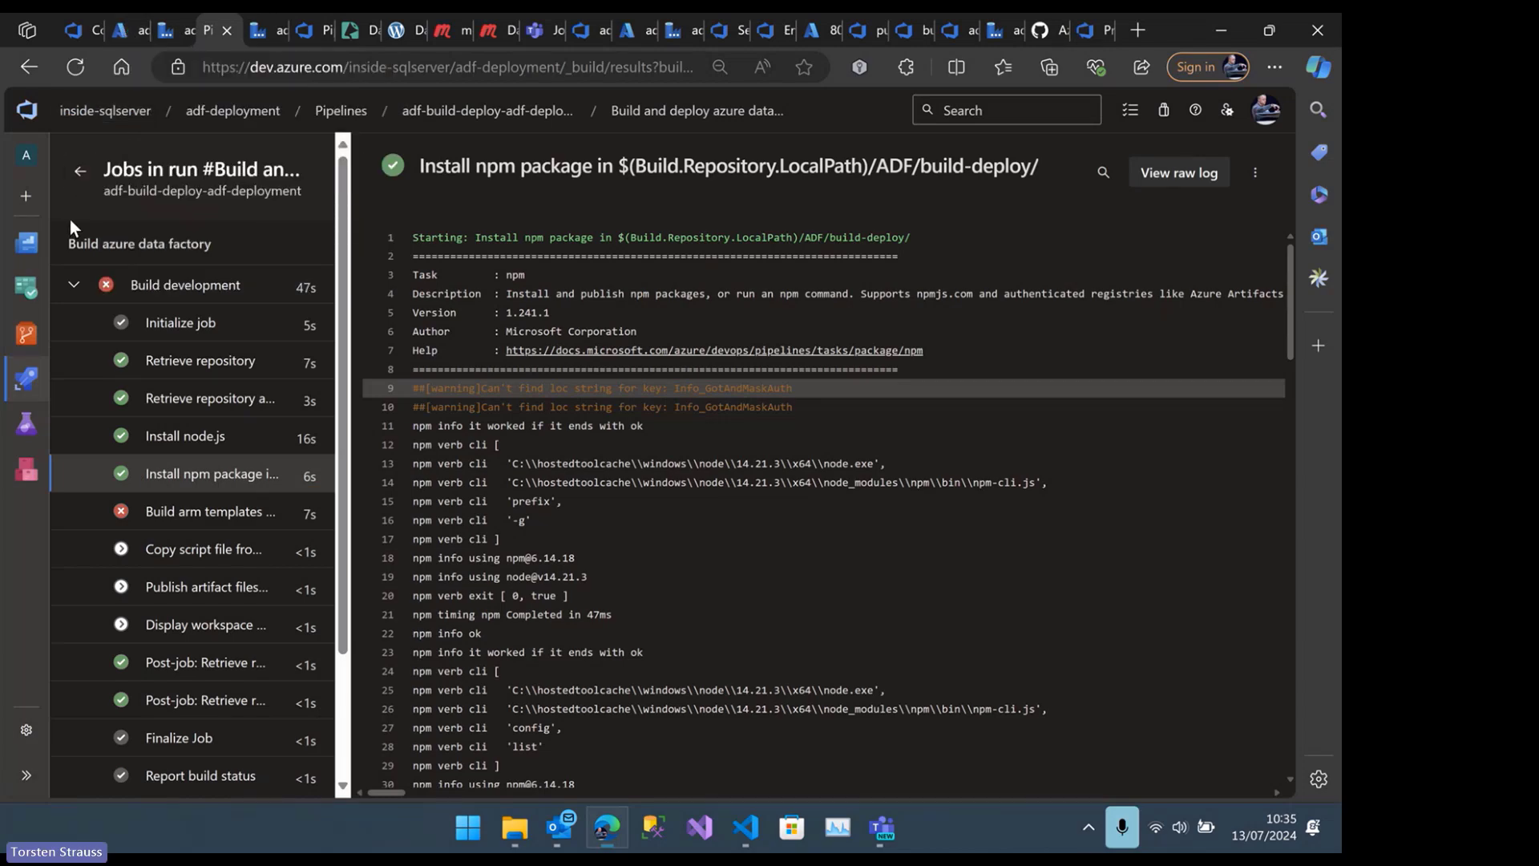
pyautogui.moveTo(26, 378)
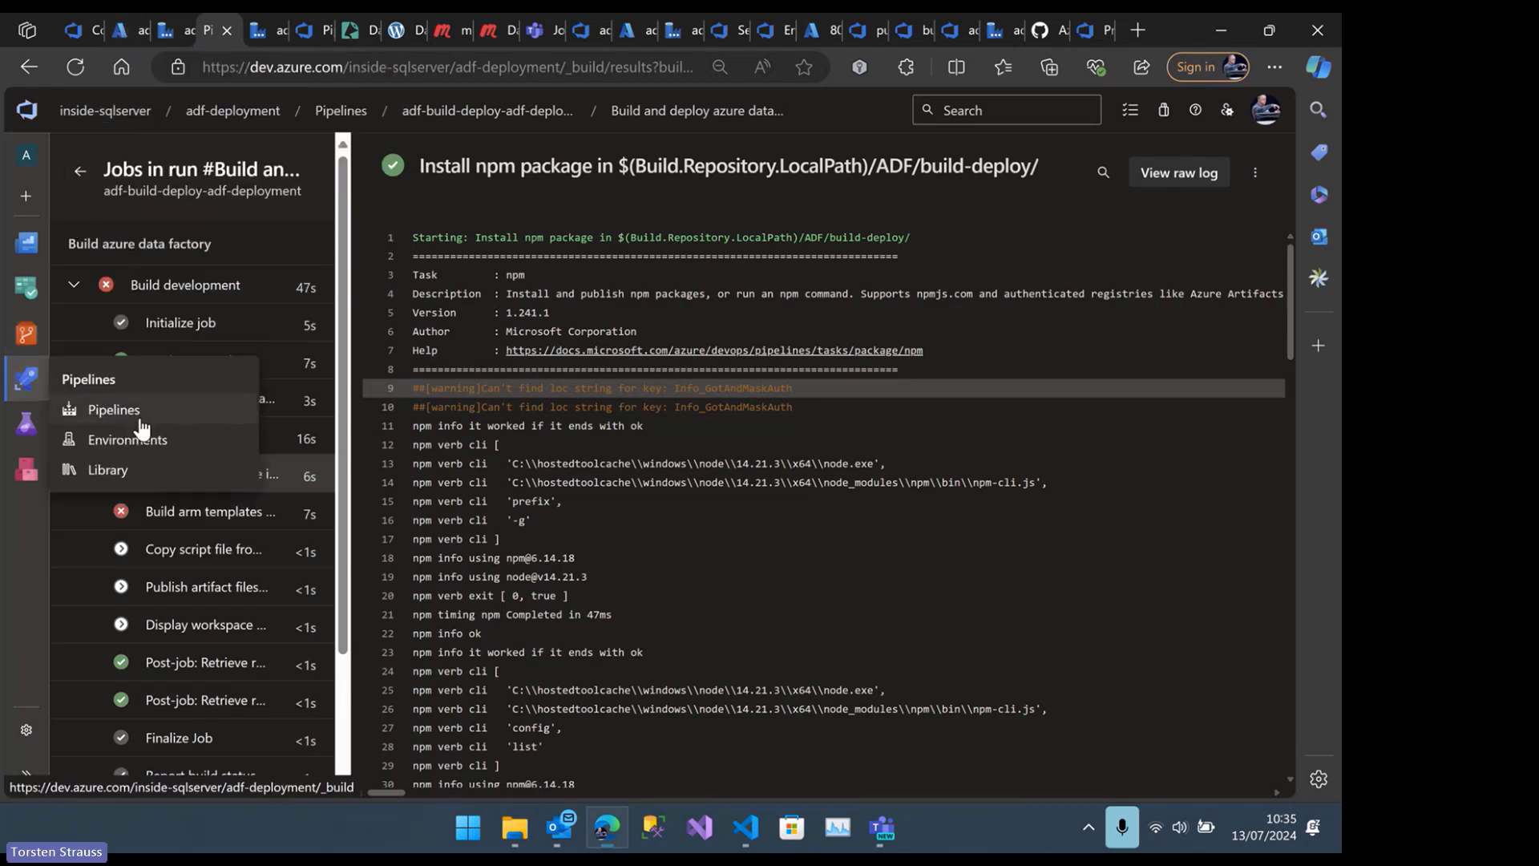
pyautogui.moveTo(26, 333)
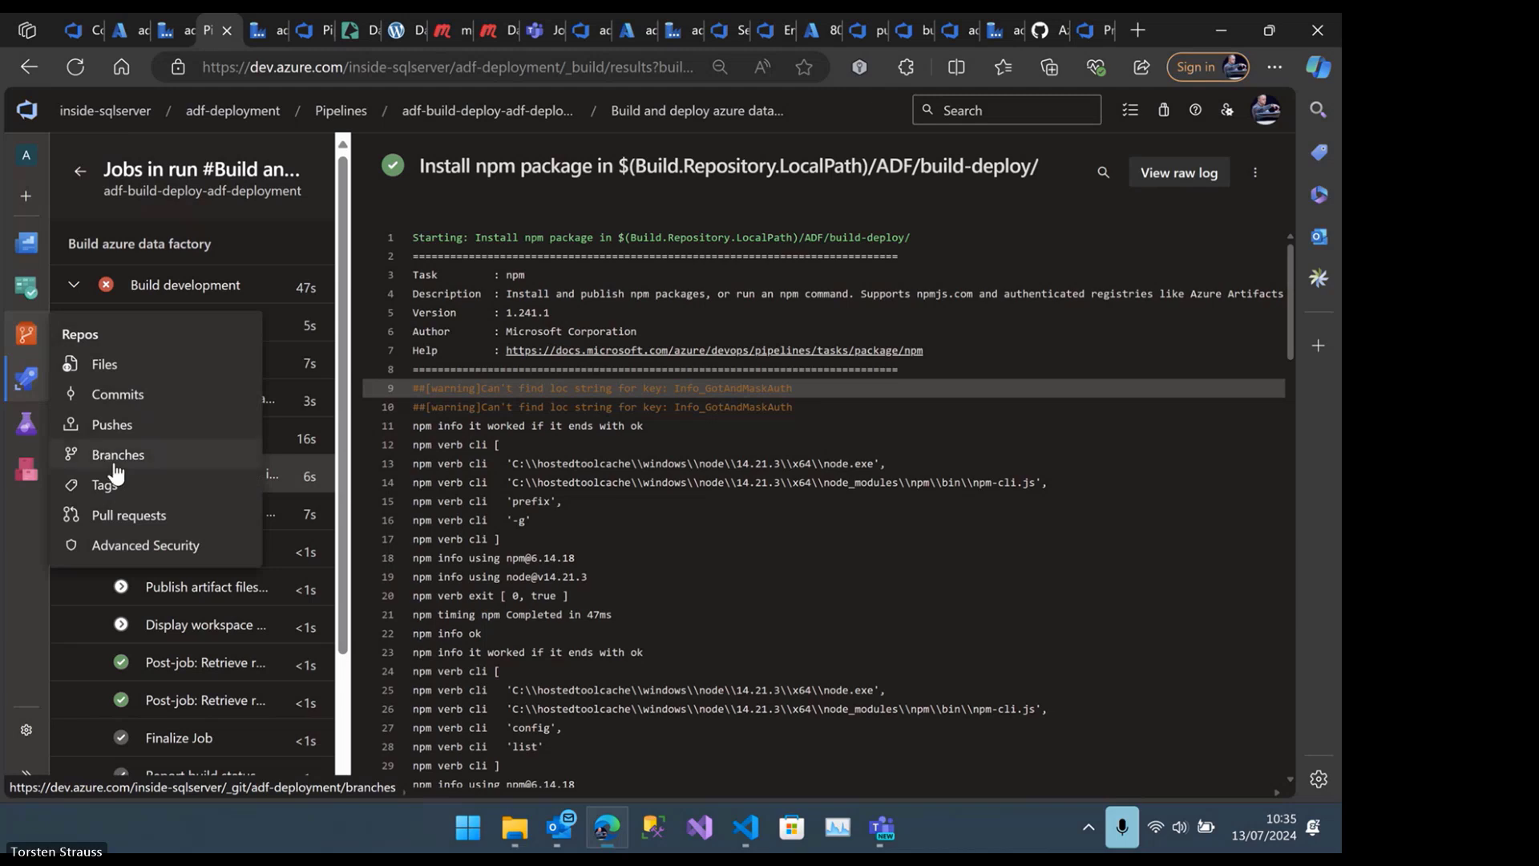
pyautogui.click(116, 454)
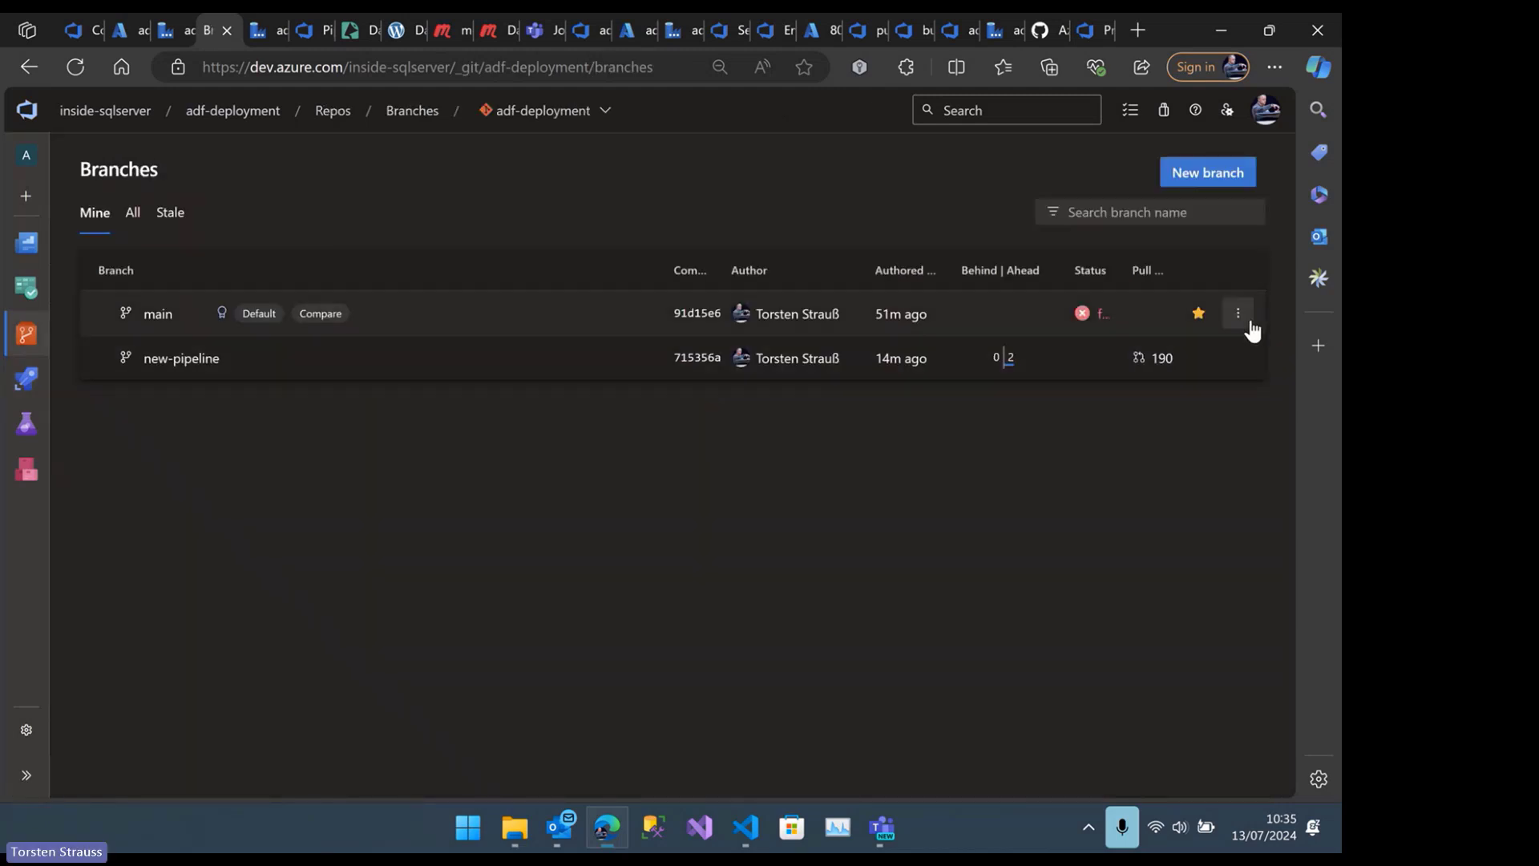
pyautogui.click(1239, 315)
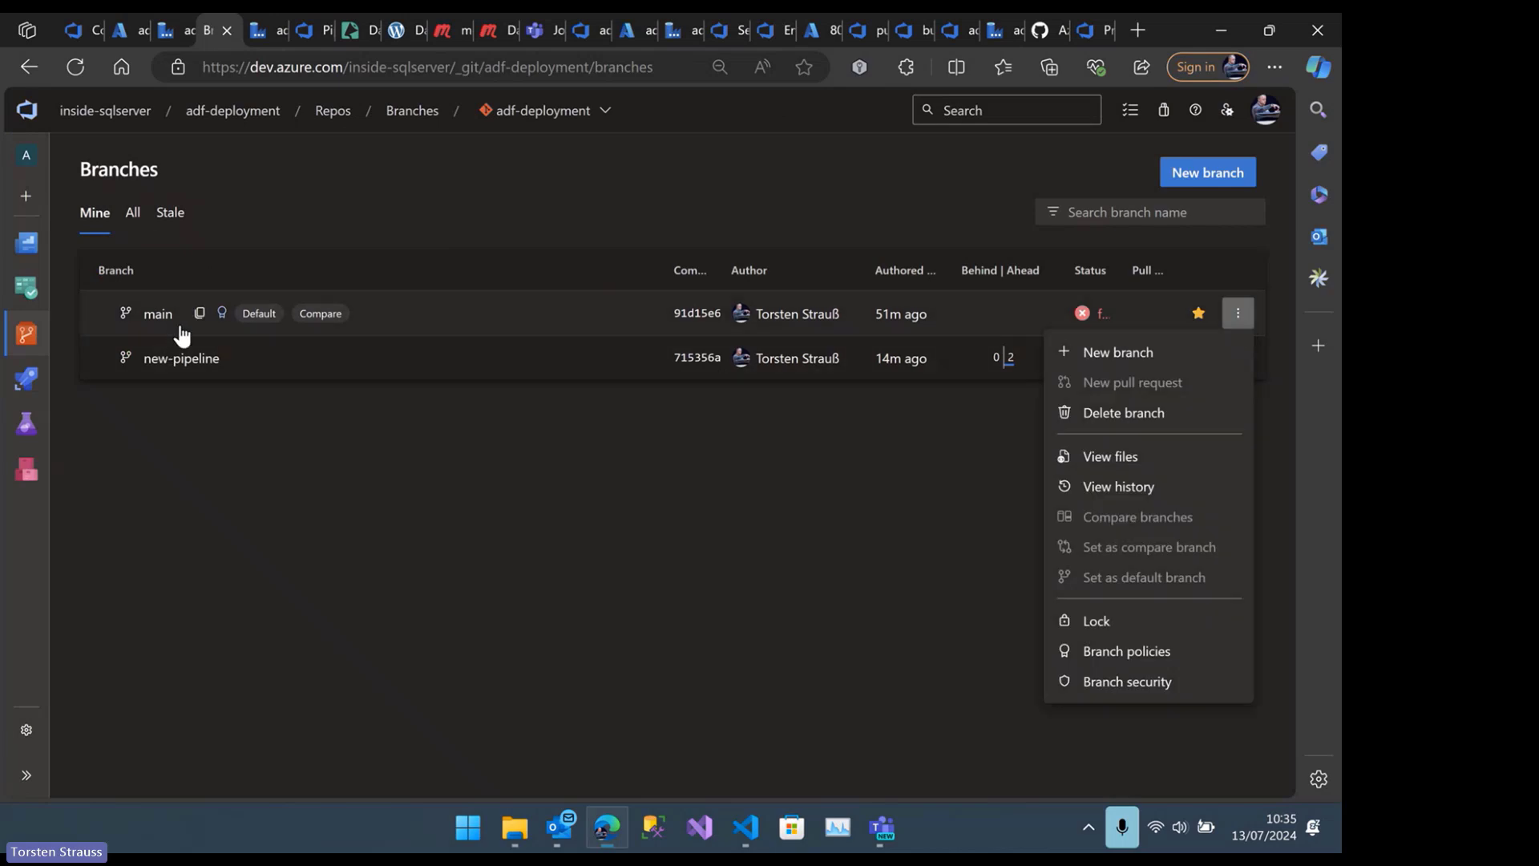
pyautogui.click(1179, 654)
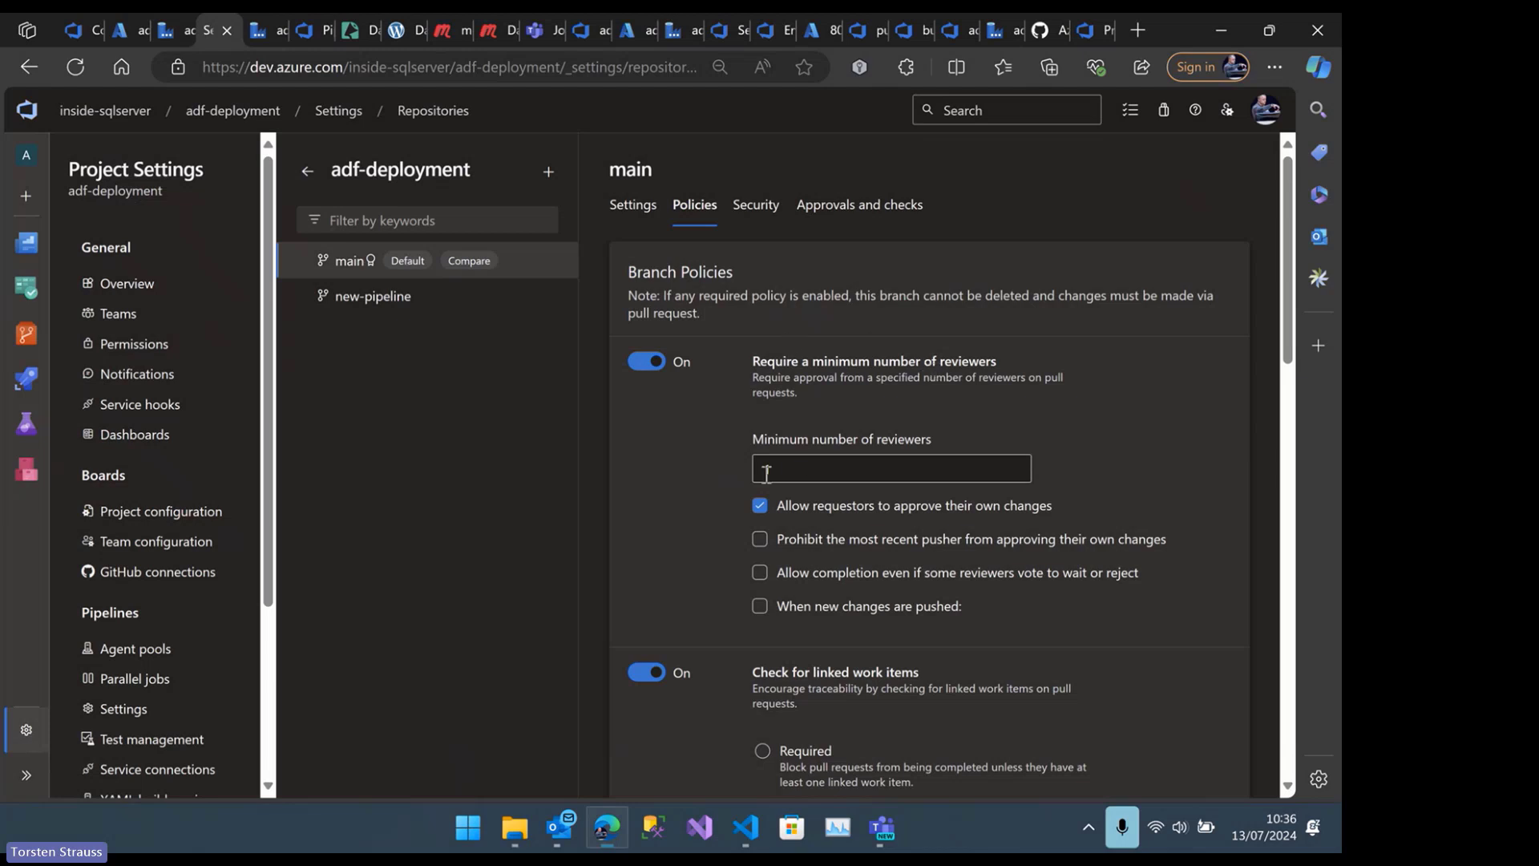
# Try 2 as the minimum number of reviewers for the main branch and set it back to 1
pyautogui.click(810, 468)
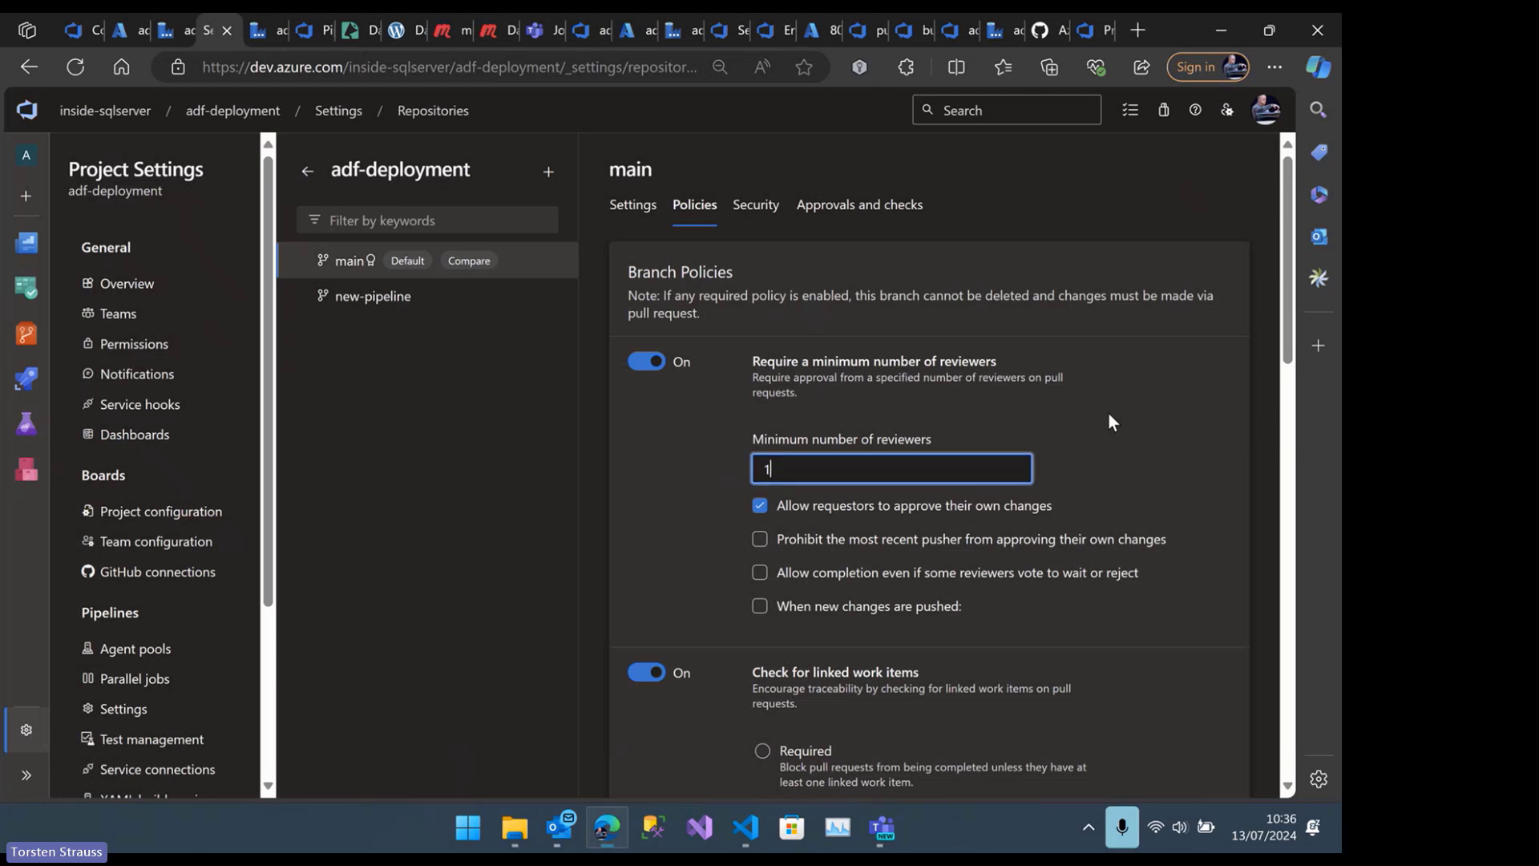
pyautogui.press('BackSpace')
pyautogui.write('2')
pyautogui.press('BackSpace')
pyautogui.write('1')
# Turn the check for linked work items off and on again, try Optional and set it to Required
pyautogui.scroll(-1, 953, 537)
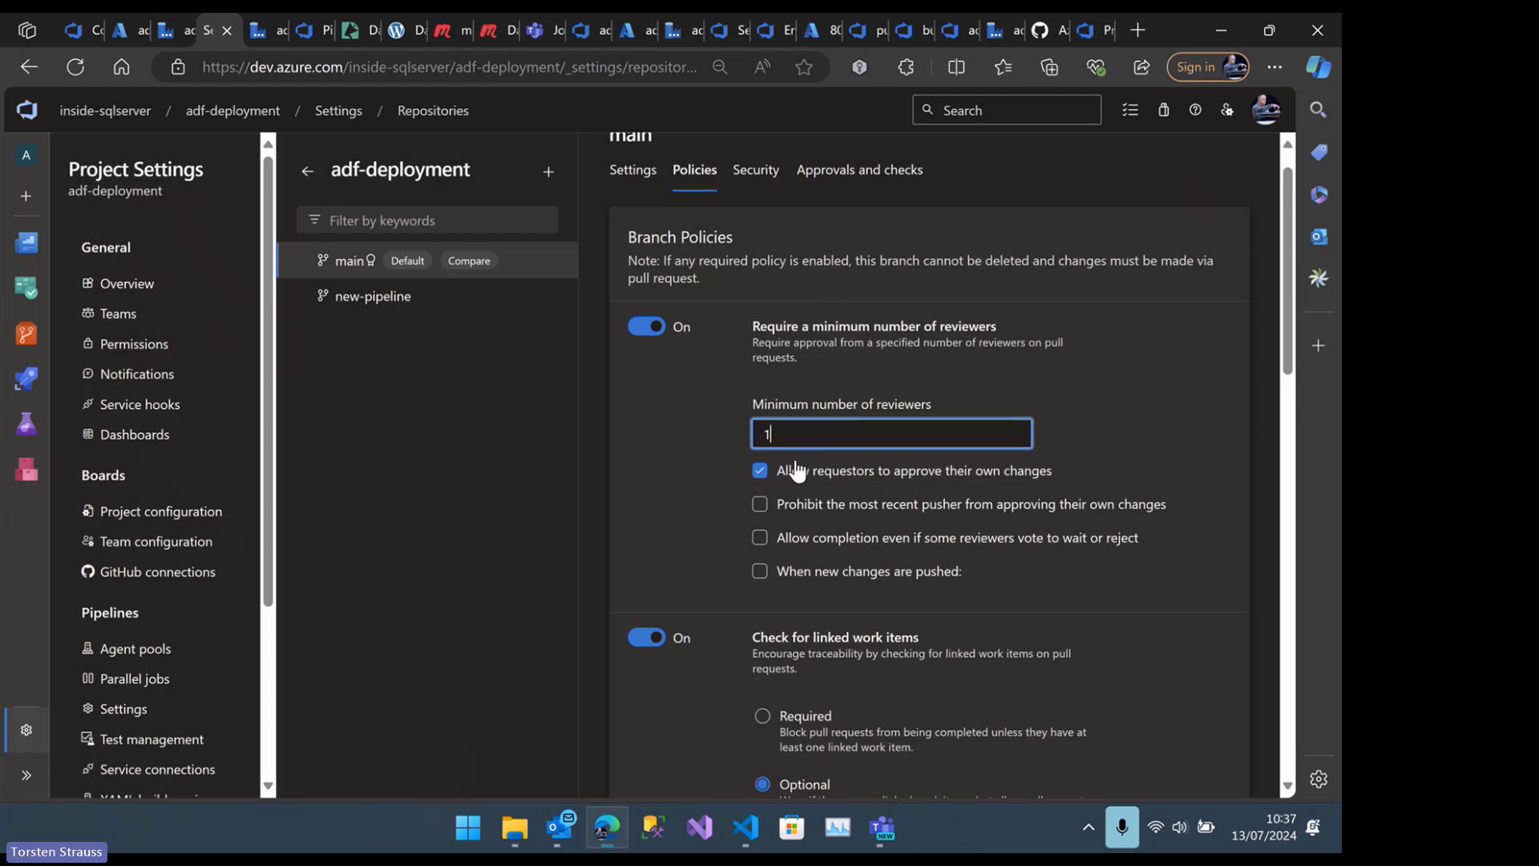
pyautogui.scroll(-1, 794, 472)
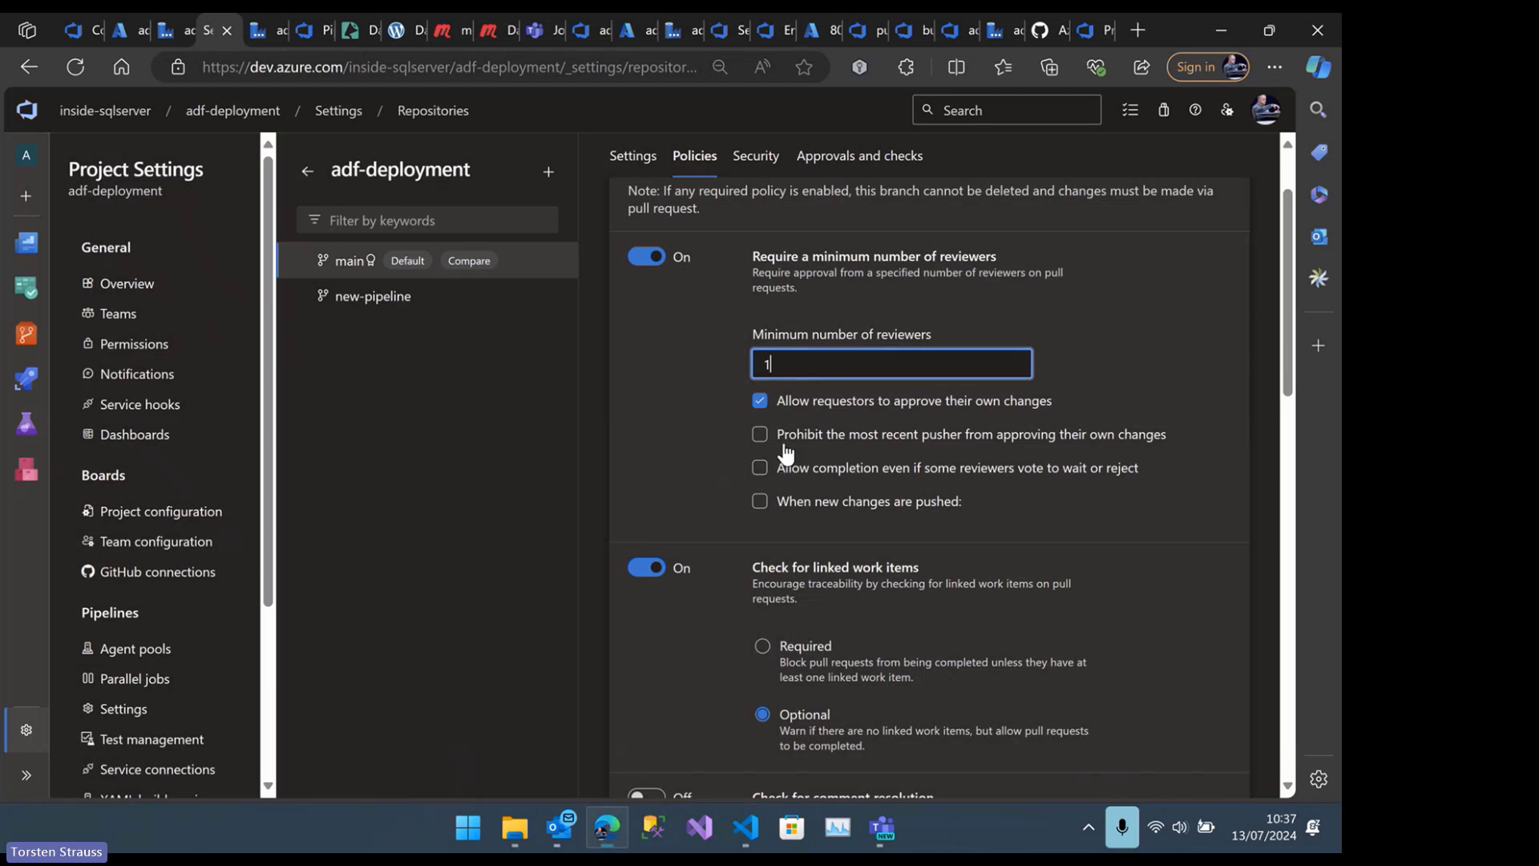
pyautogui.scroll(-2, 790, 461)
pyautogui.scroll(-1, 720, 435)
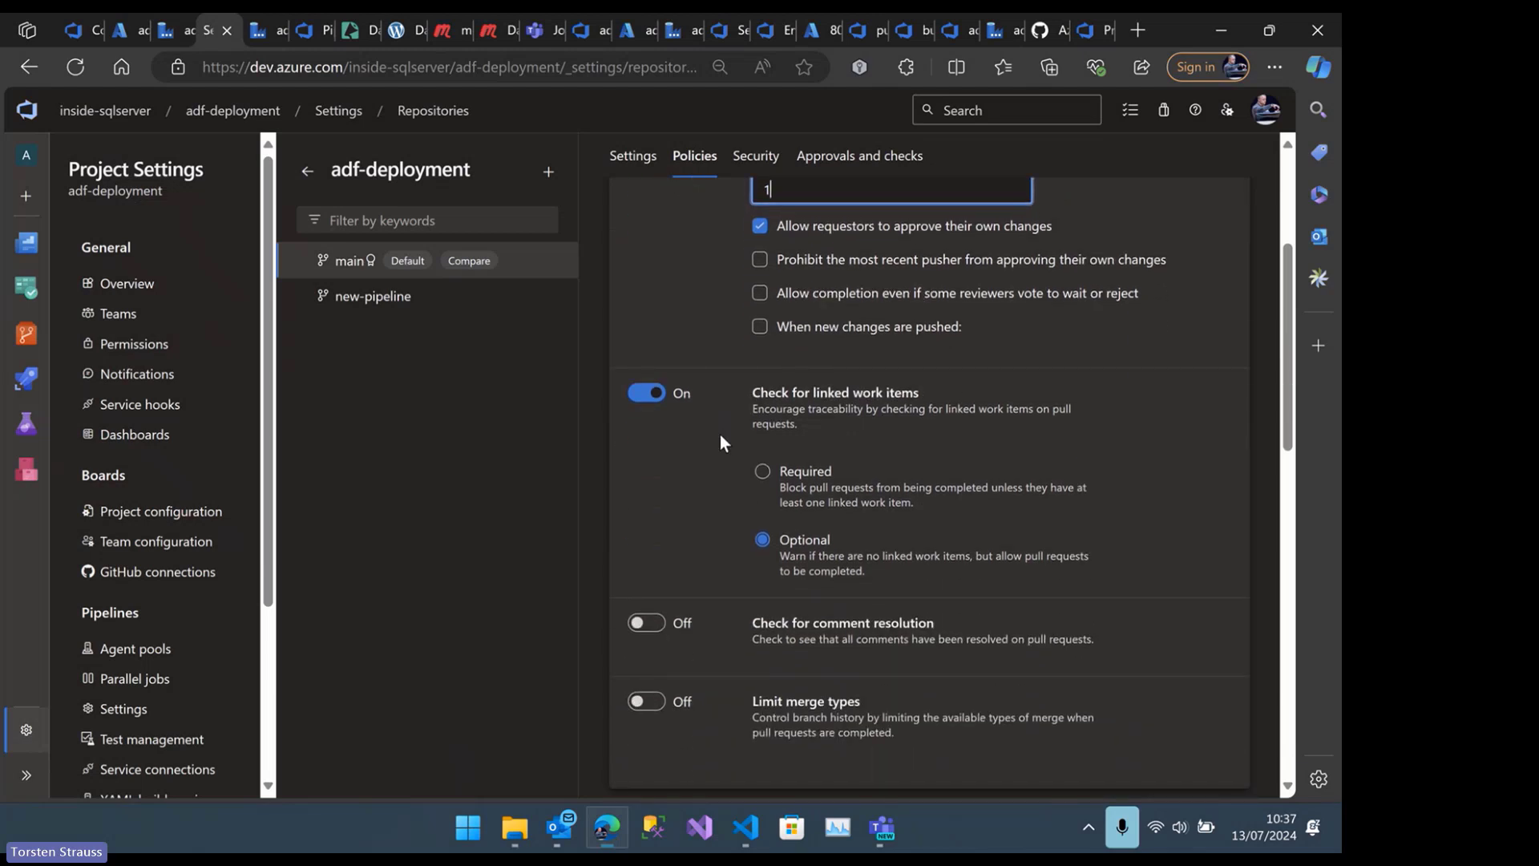
pyautogui.click(642, 393)
pyautogui.click(648, 396)
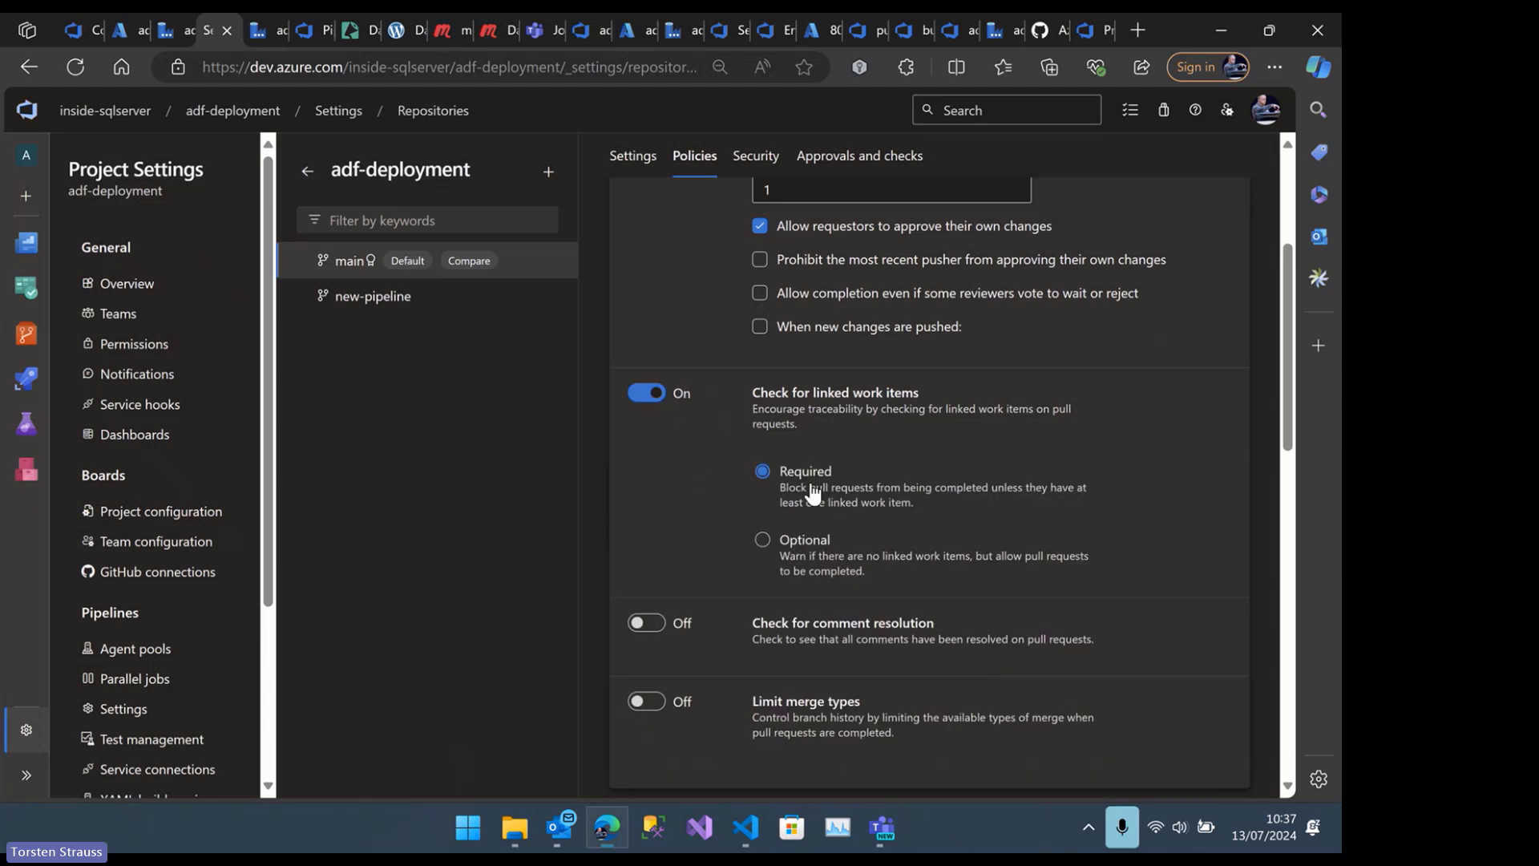
pyautogui.click(794, 545)
pyautogui.click(801, 476)
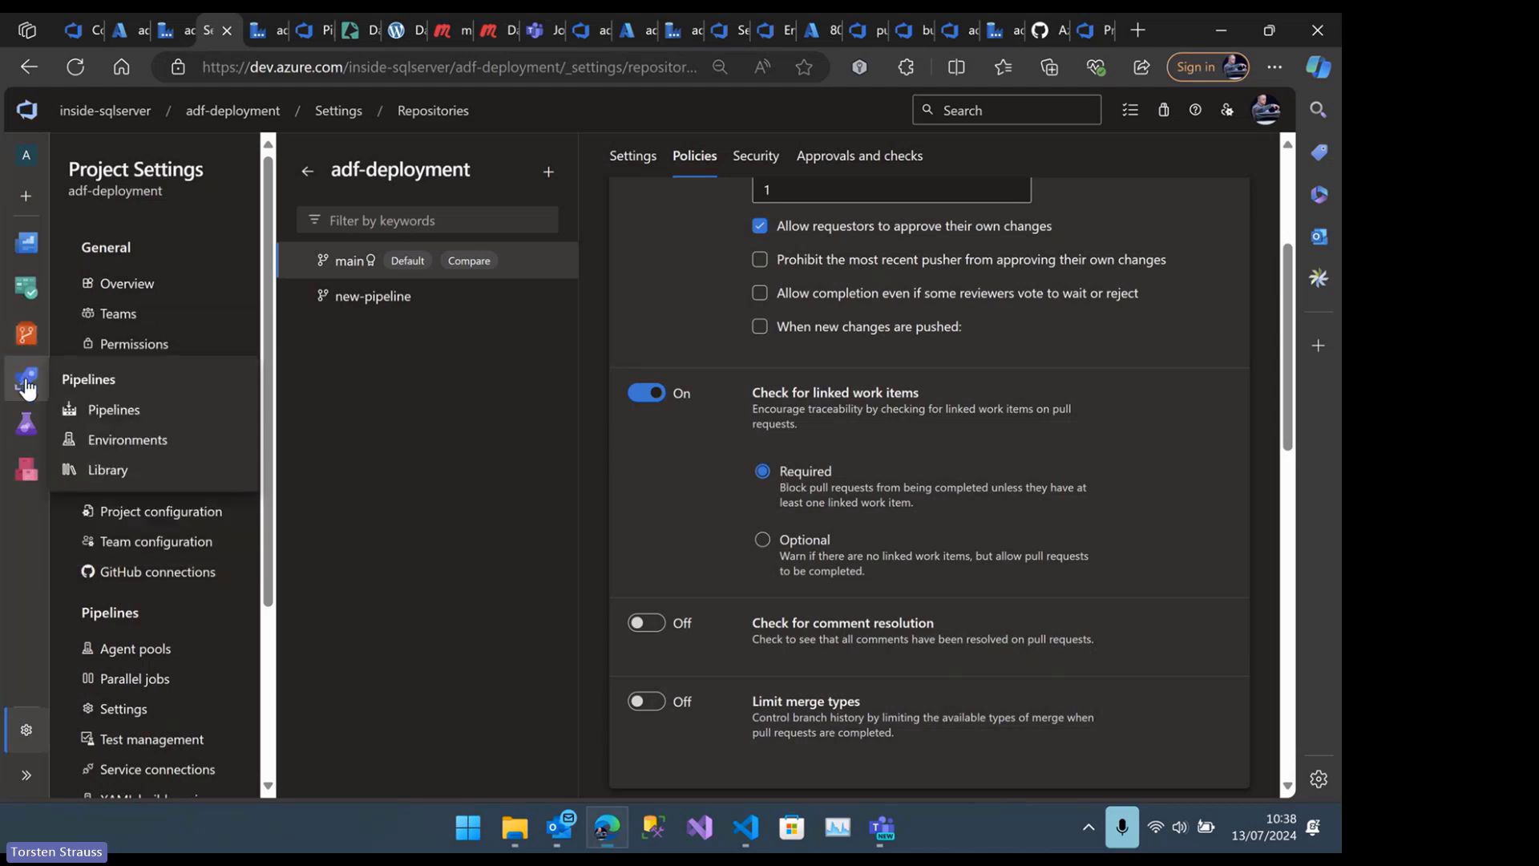
# Open the project's work items in a separate browser tab and review the pull requests and commits linked to the Clone pipeline task
pyautogui.moveTo(26, 288)
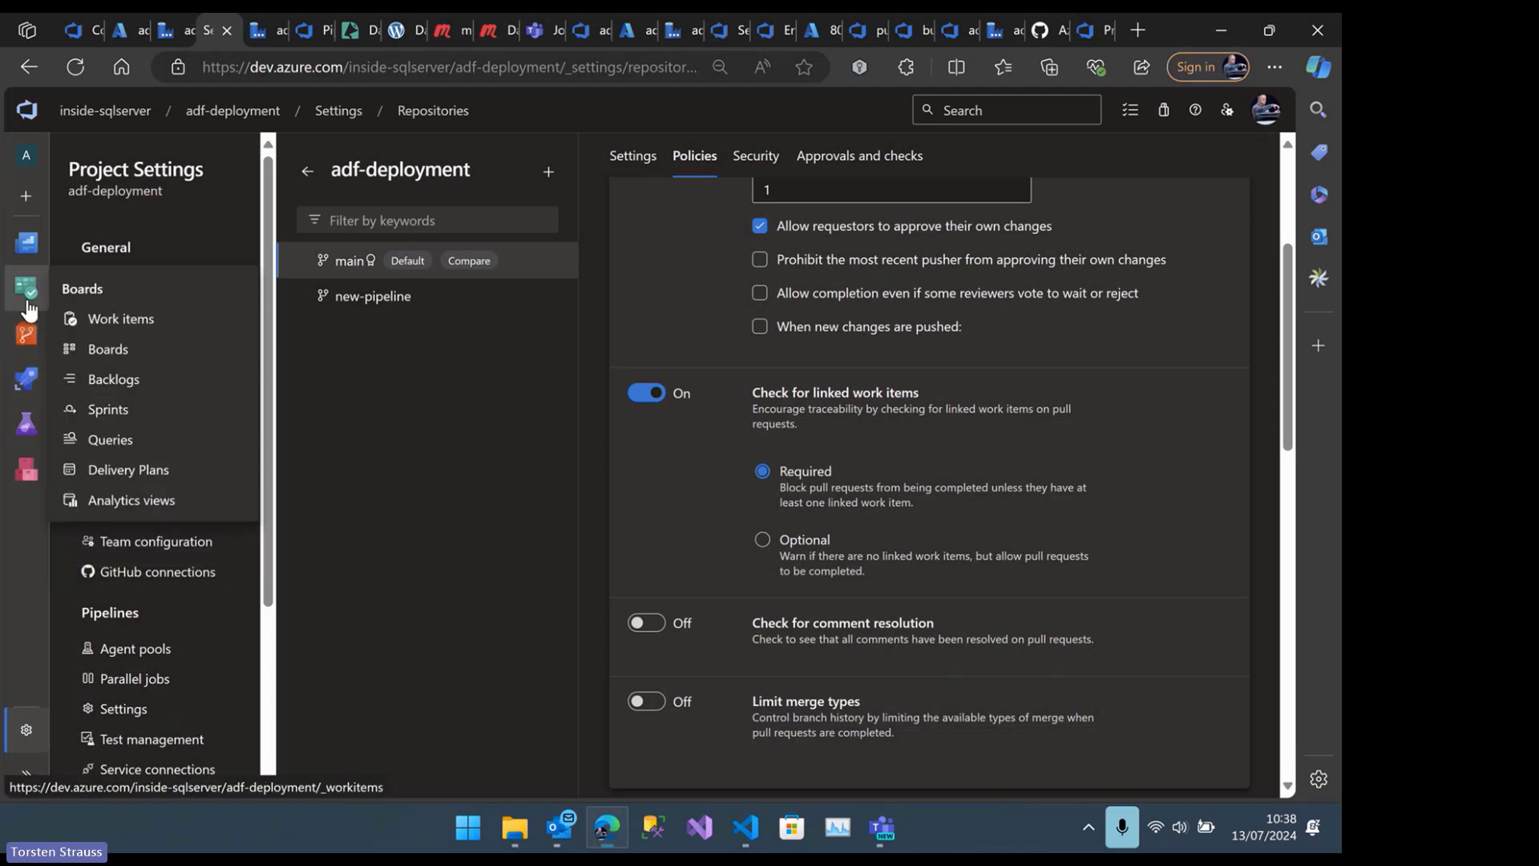
pyautogui.rightClick(122, 320)
pyautogui.click(191, 338)
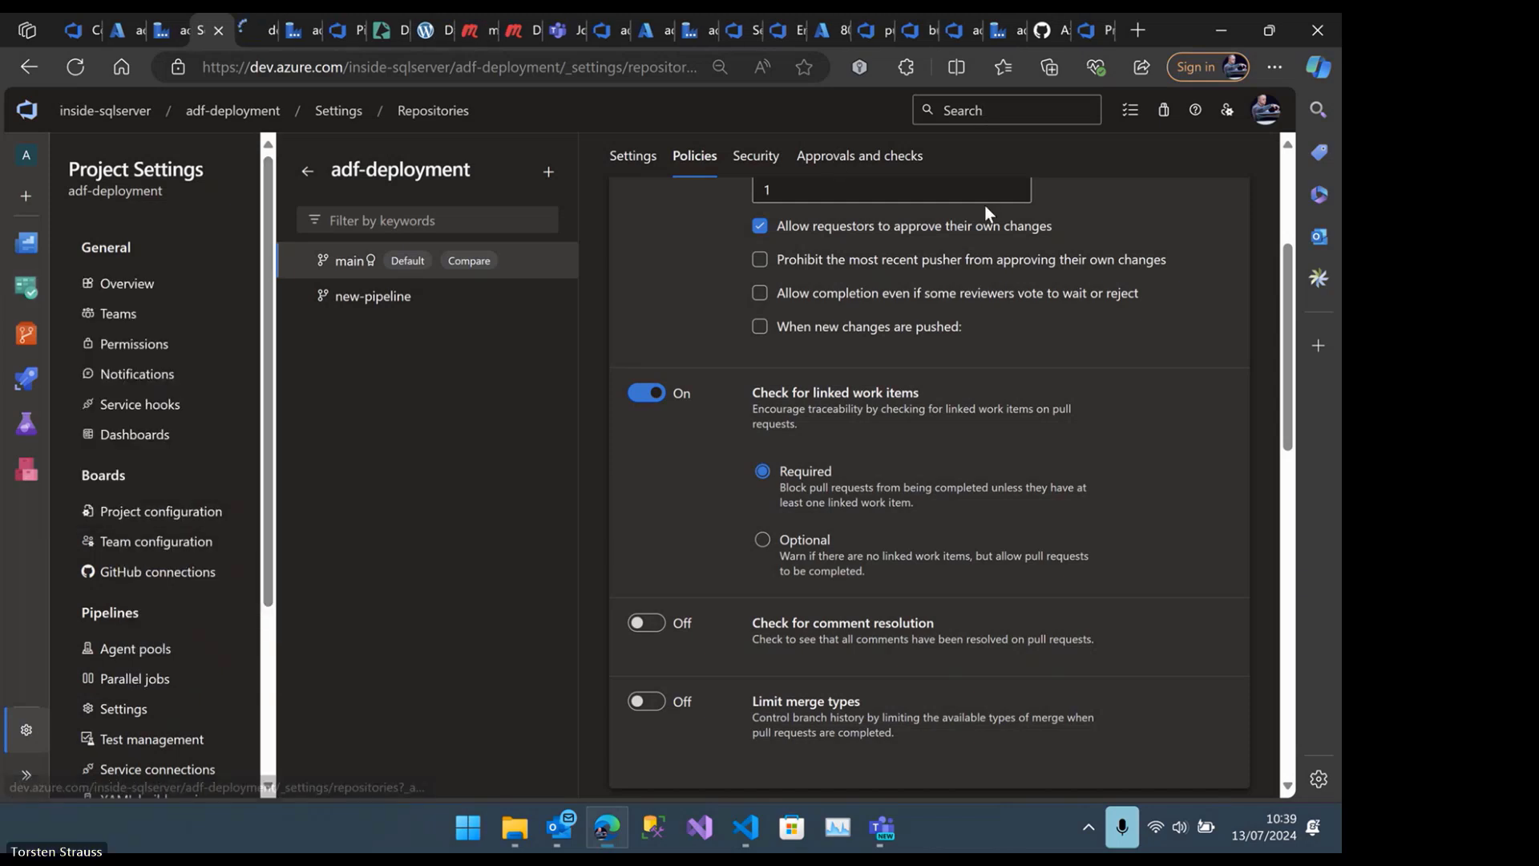
pyautogui.click(250, 32)
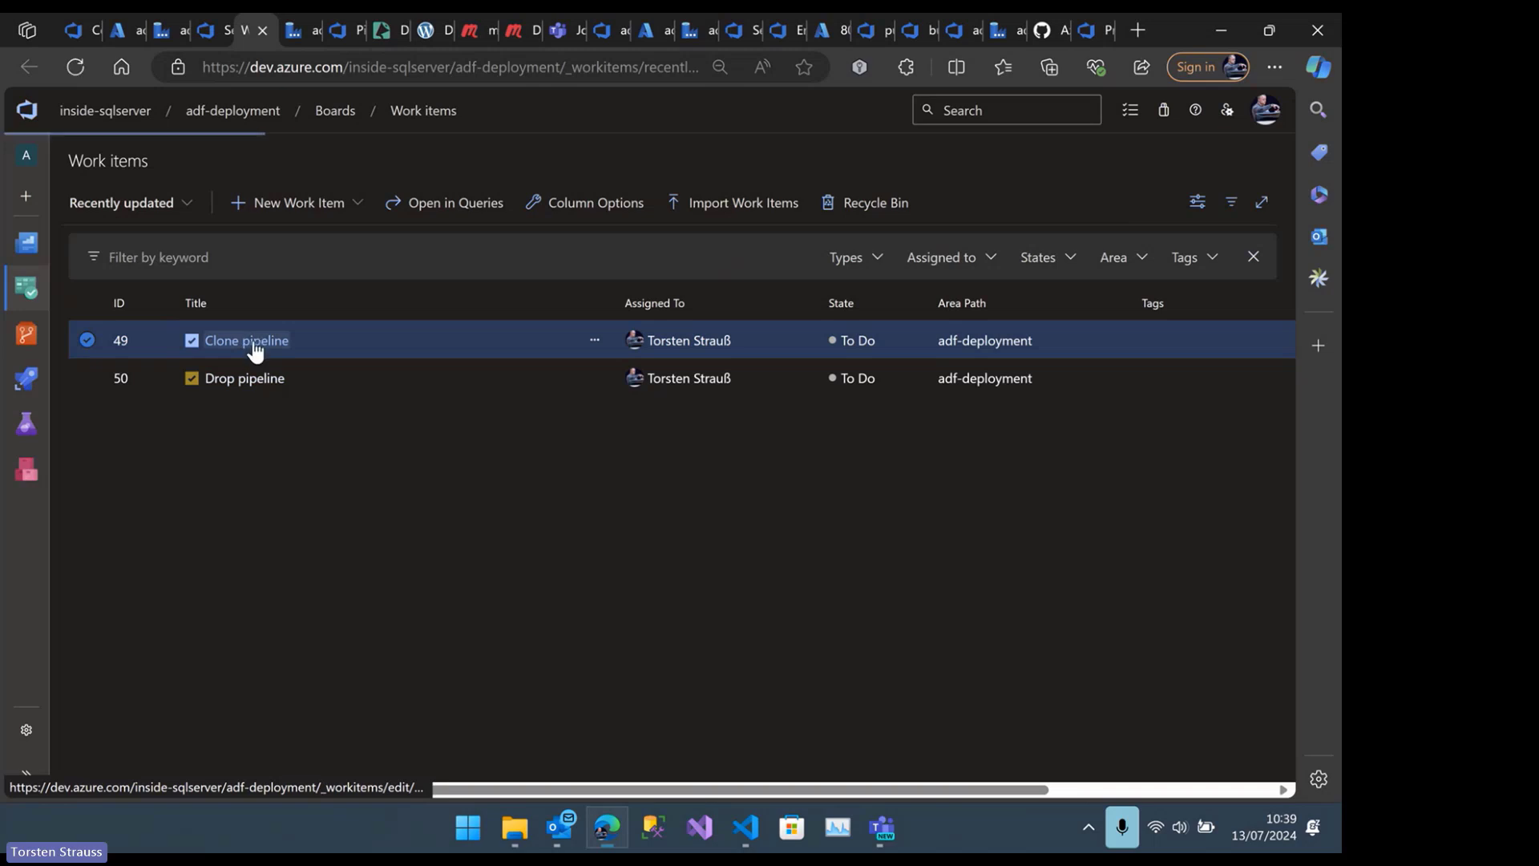
pyautogui.click(253, 344)
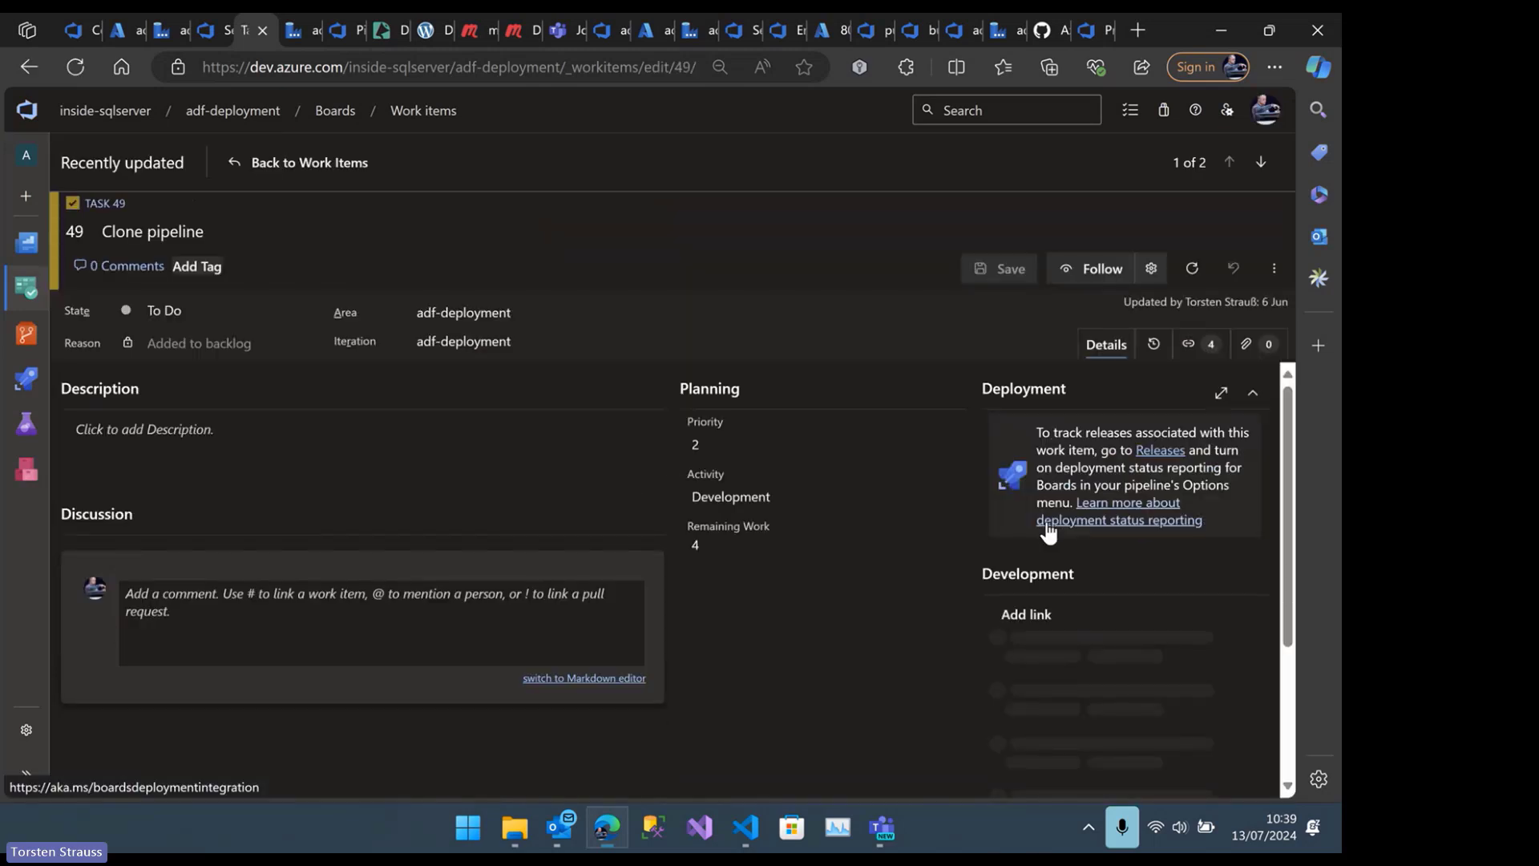
pyautogui.scroll(-2, 1043, 561)
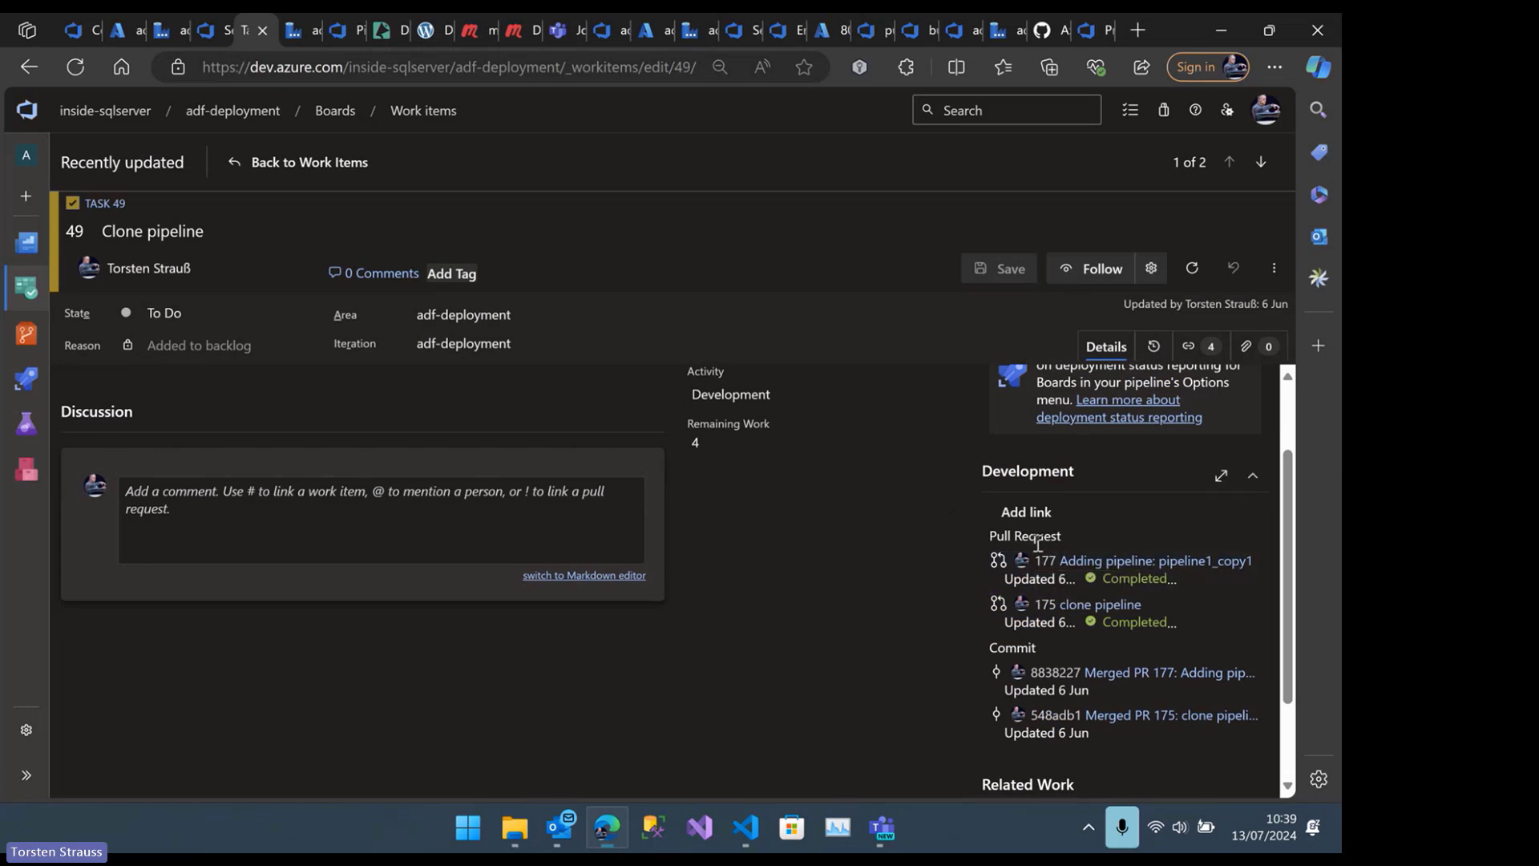
pyautogui.scroll(-1, 1030, 561)
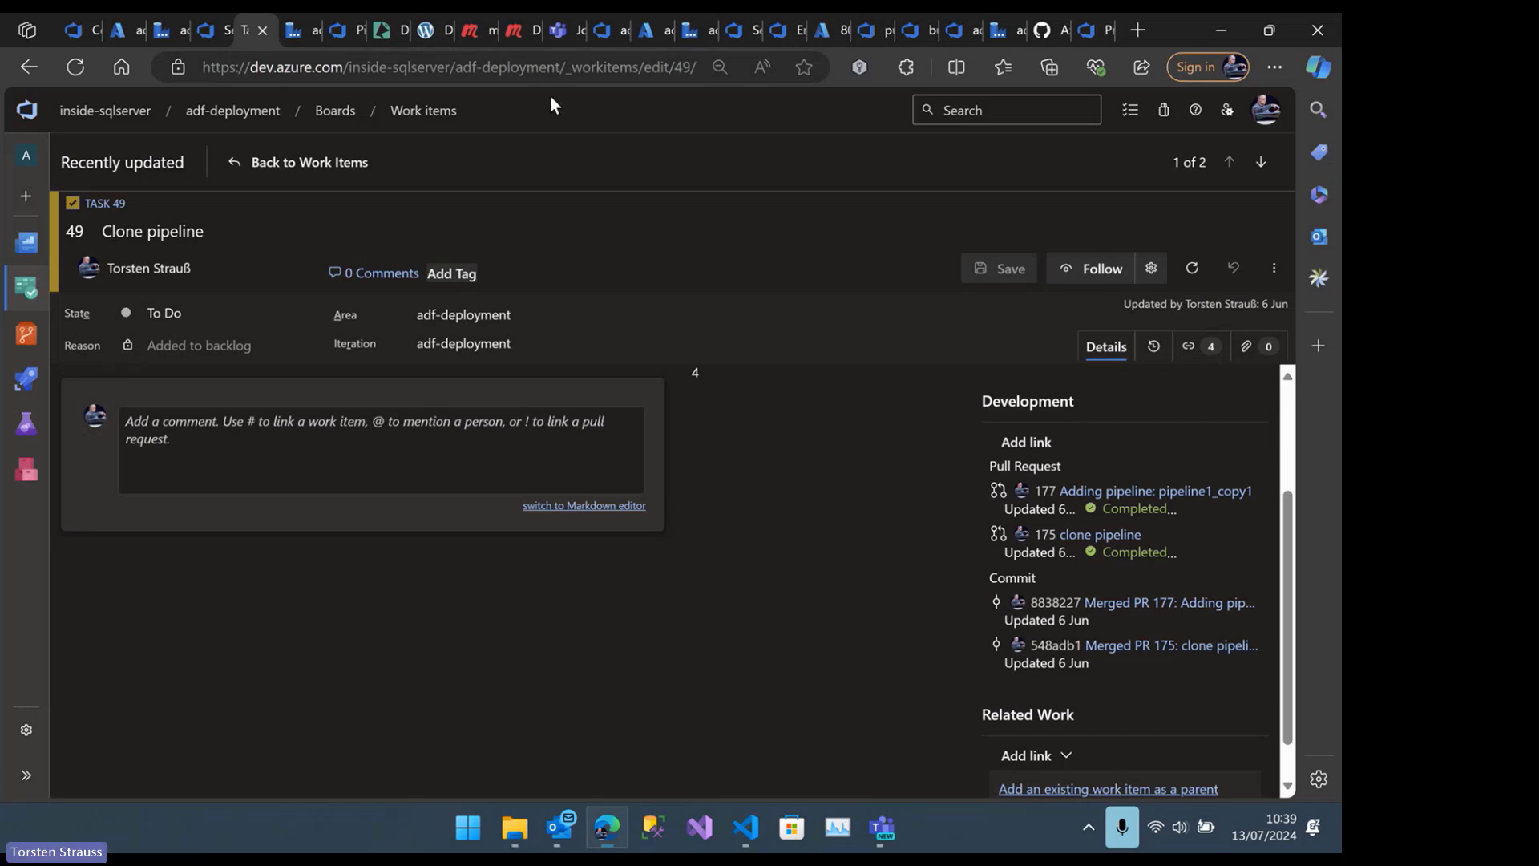
# Return to the branch policies and examine the build validation policy's pipeline, trigger, requirement and expiration settings, leaving without saving
pyautogui.click(229, 31)
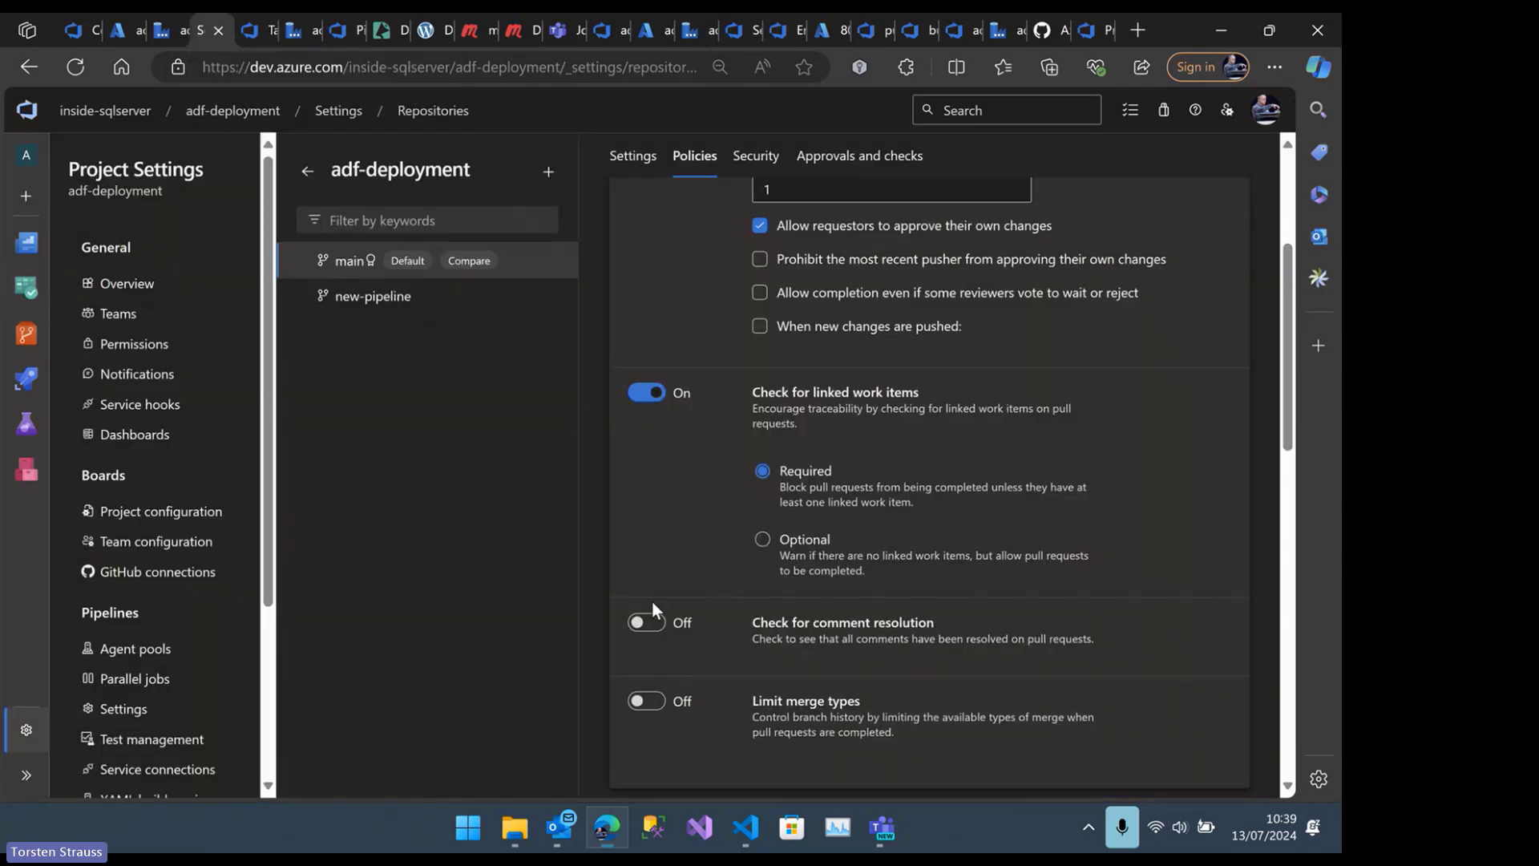
pyautogui.scroll(-3, 653, 603)
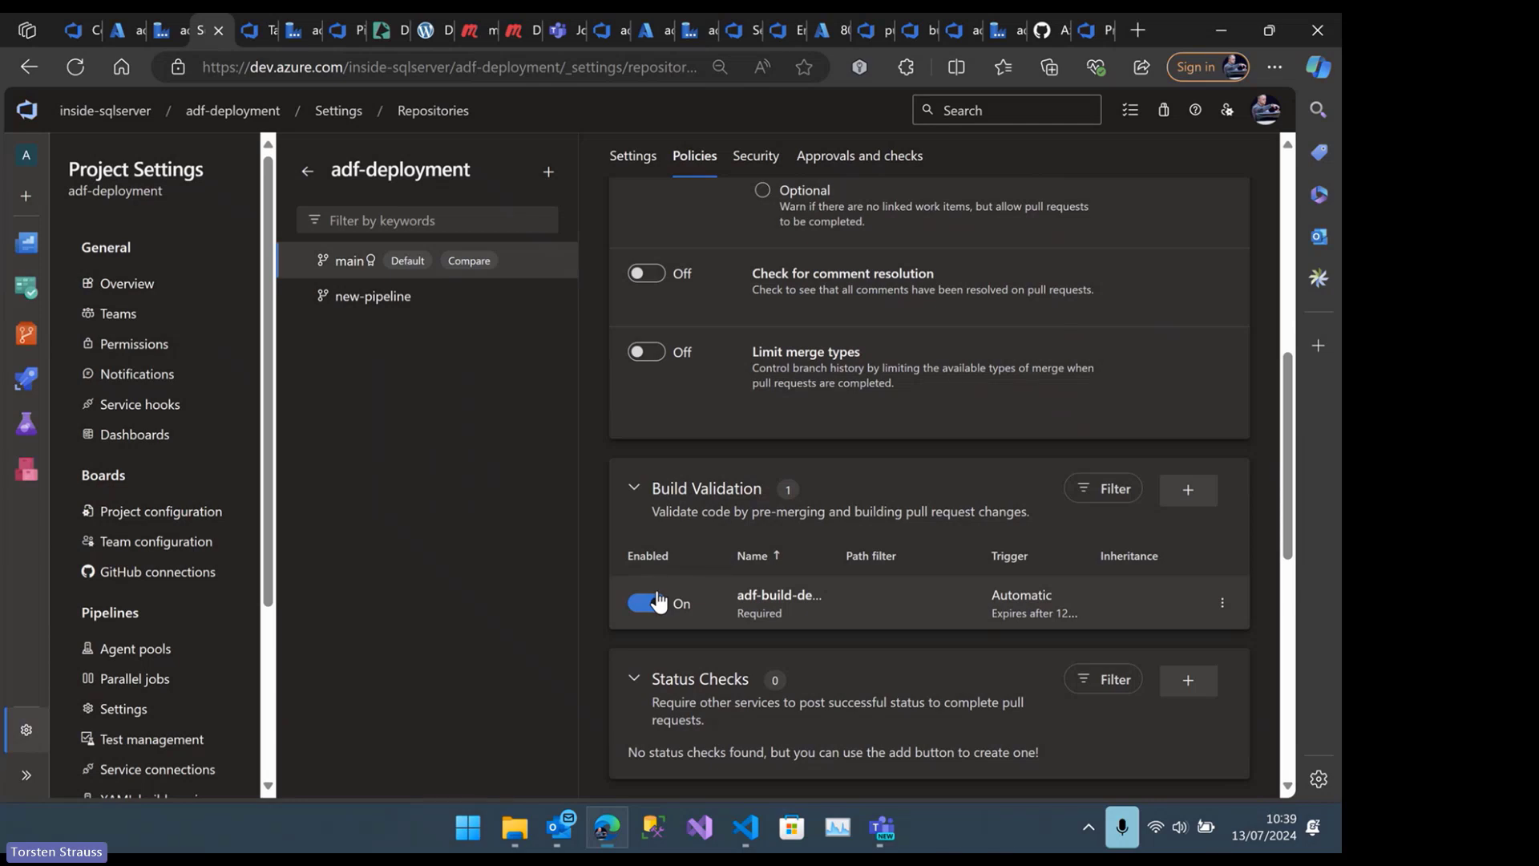
pyautogui.click(1221, 607)
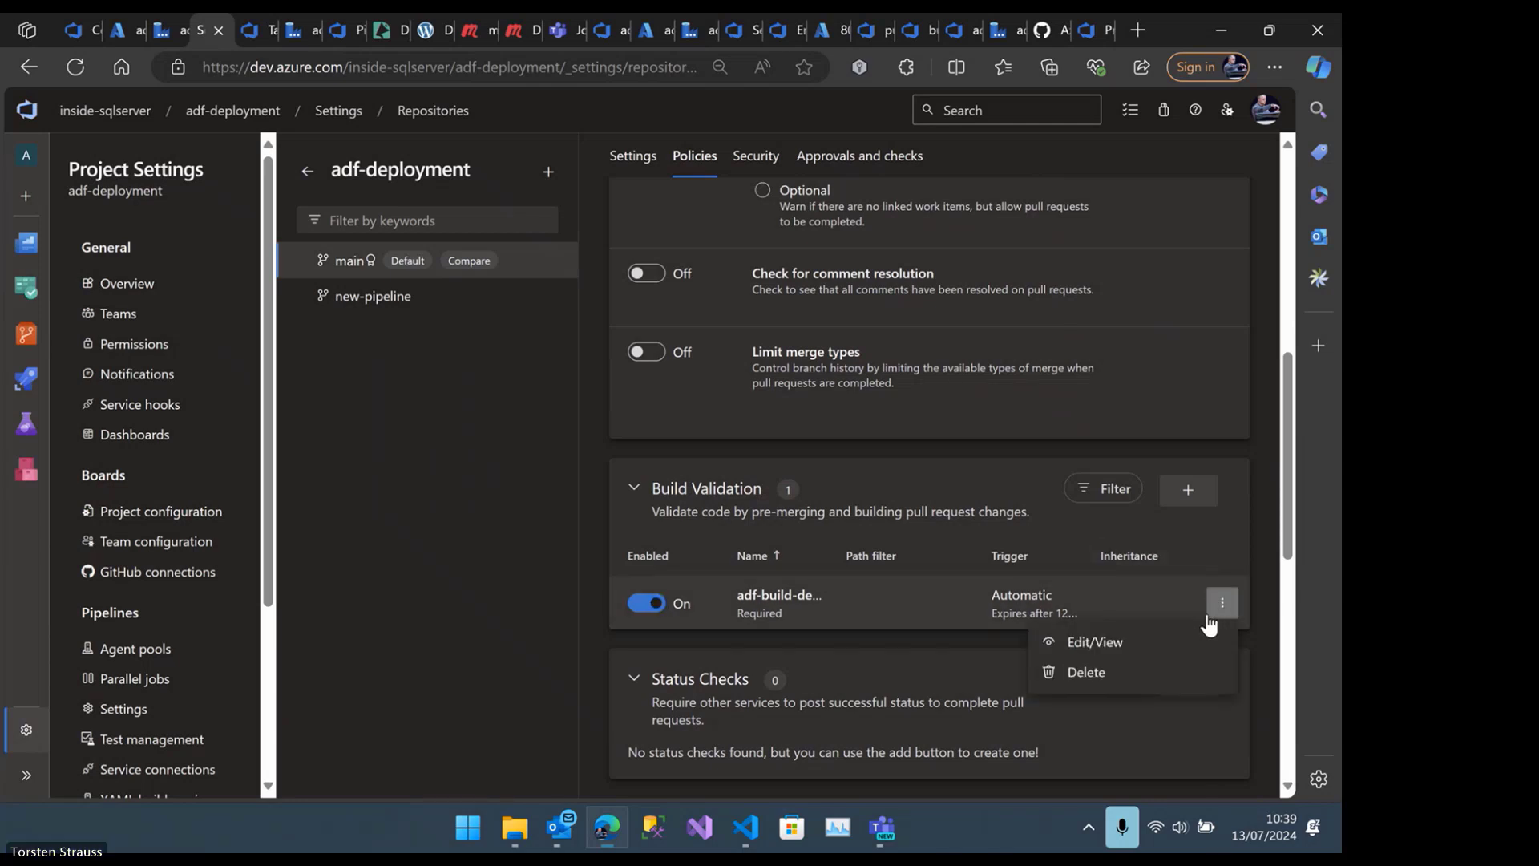
pyautogui.click(1095, 652)
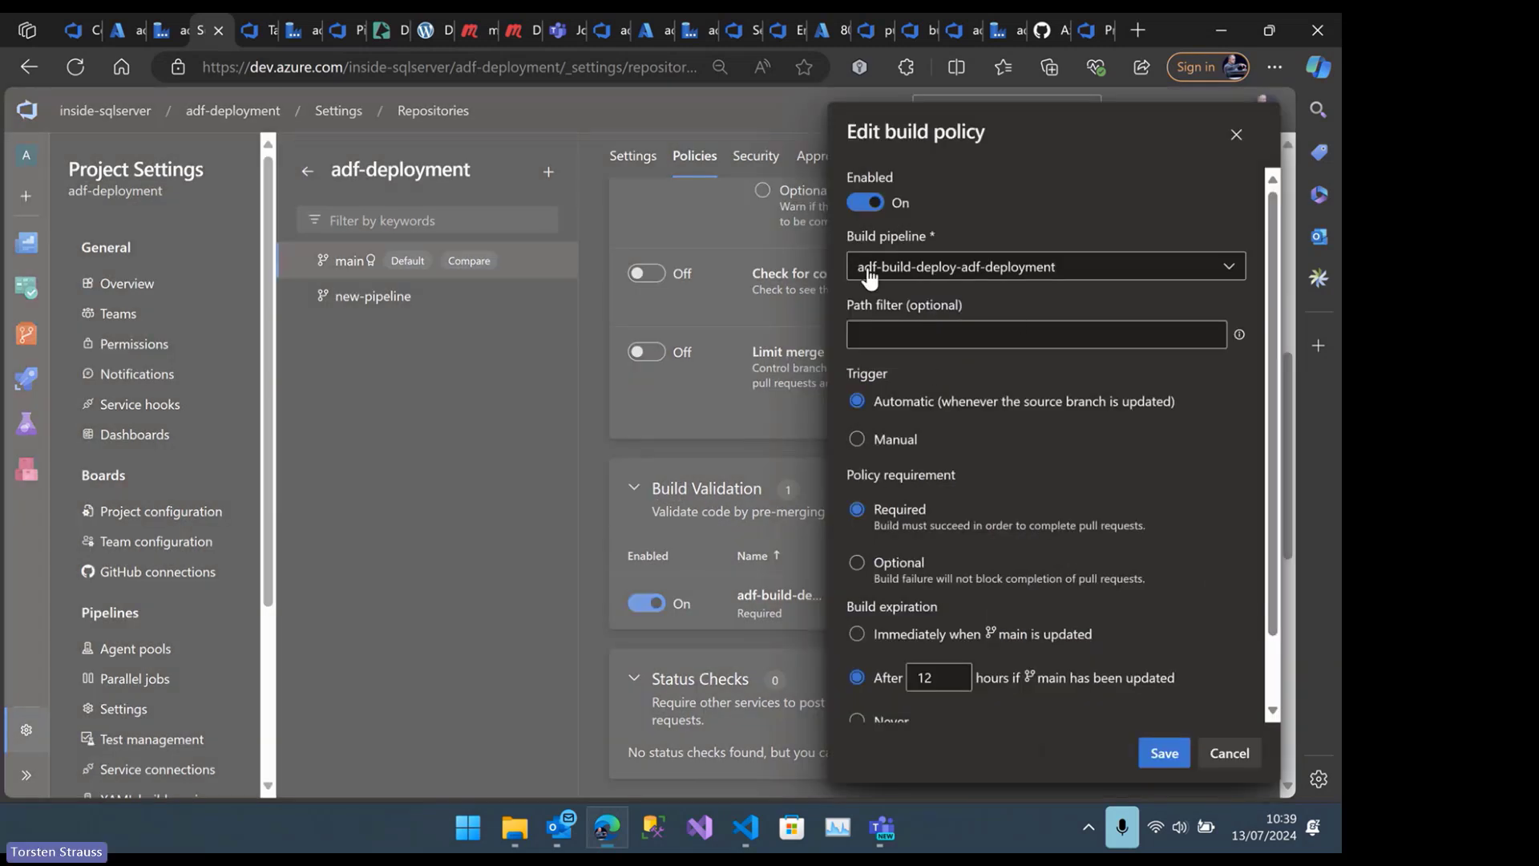
pyautogui.click(1162, 272)
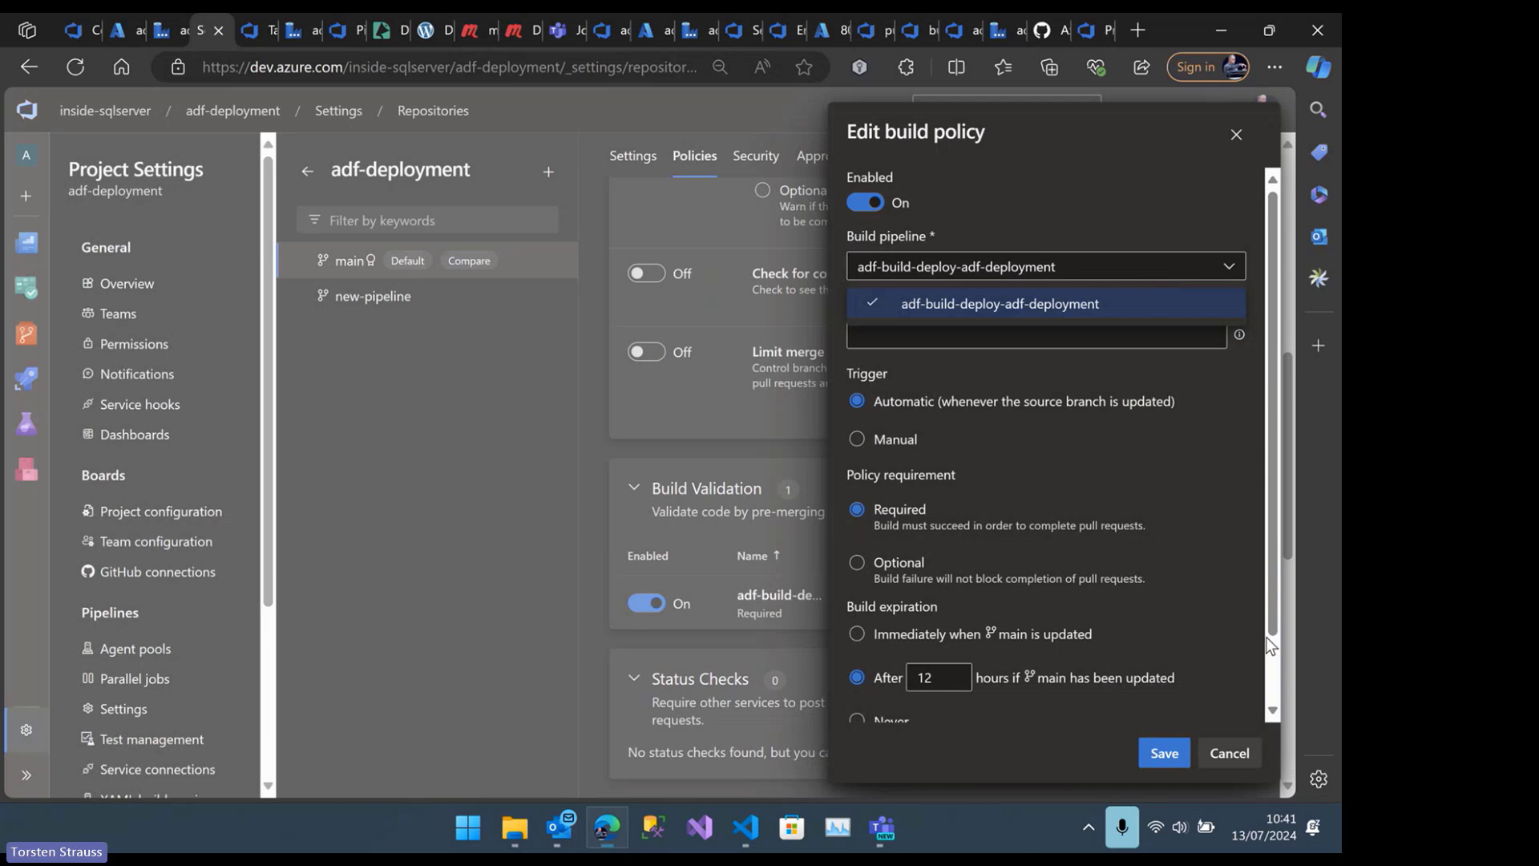
pyautogui.click(1229, 752)
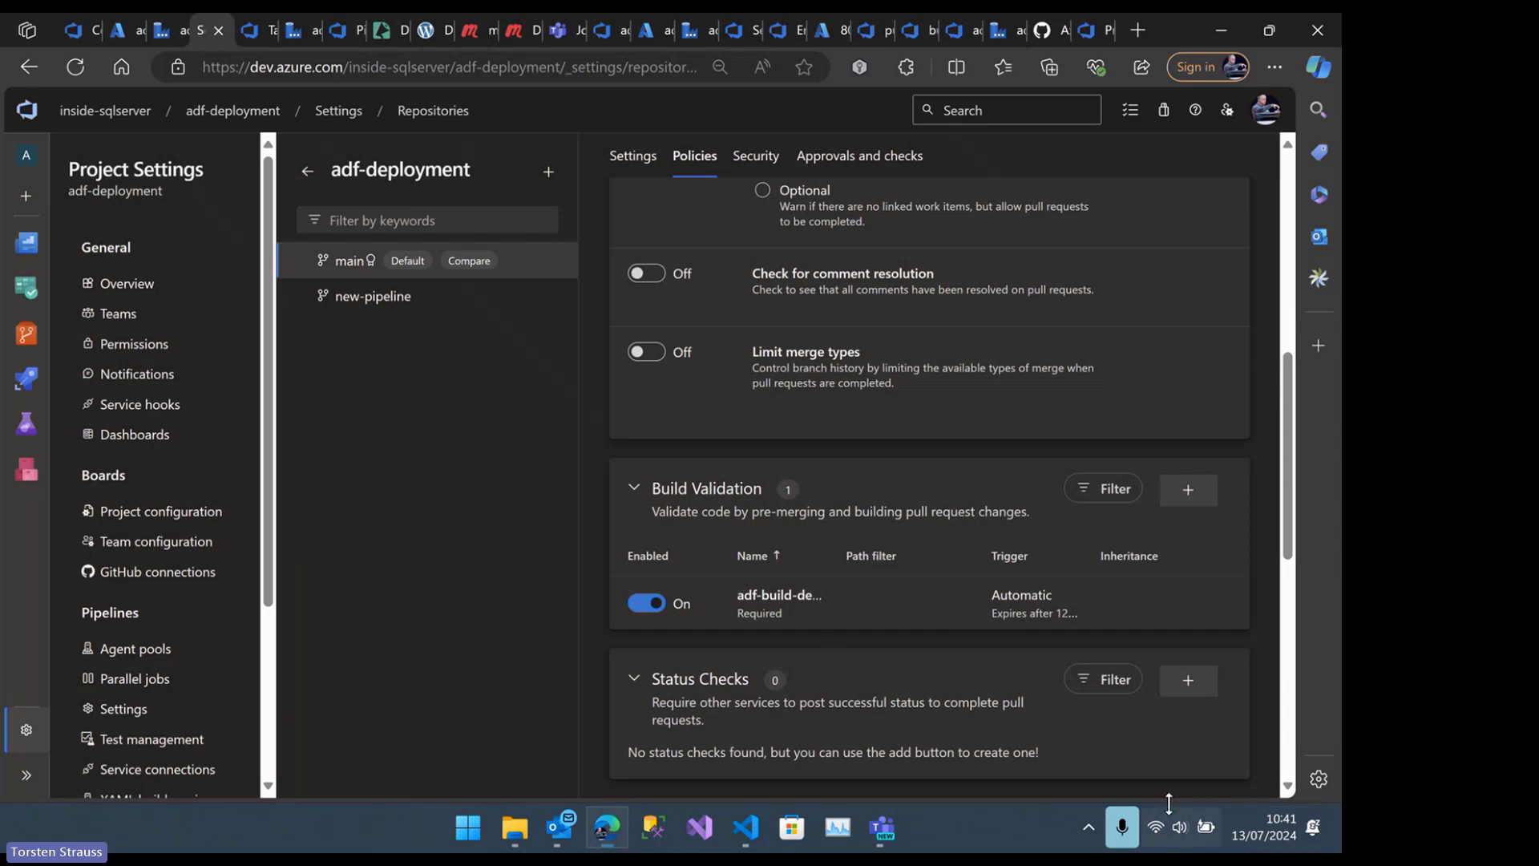
# Switch to the Data Factory authoring page and change the working branch to main
pyautogui.moveTo(32, 344)
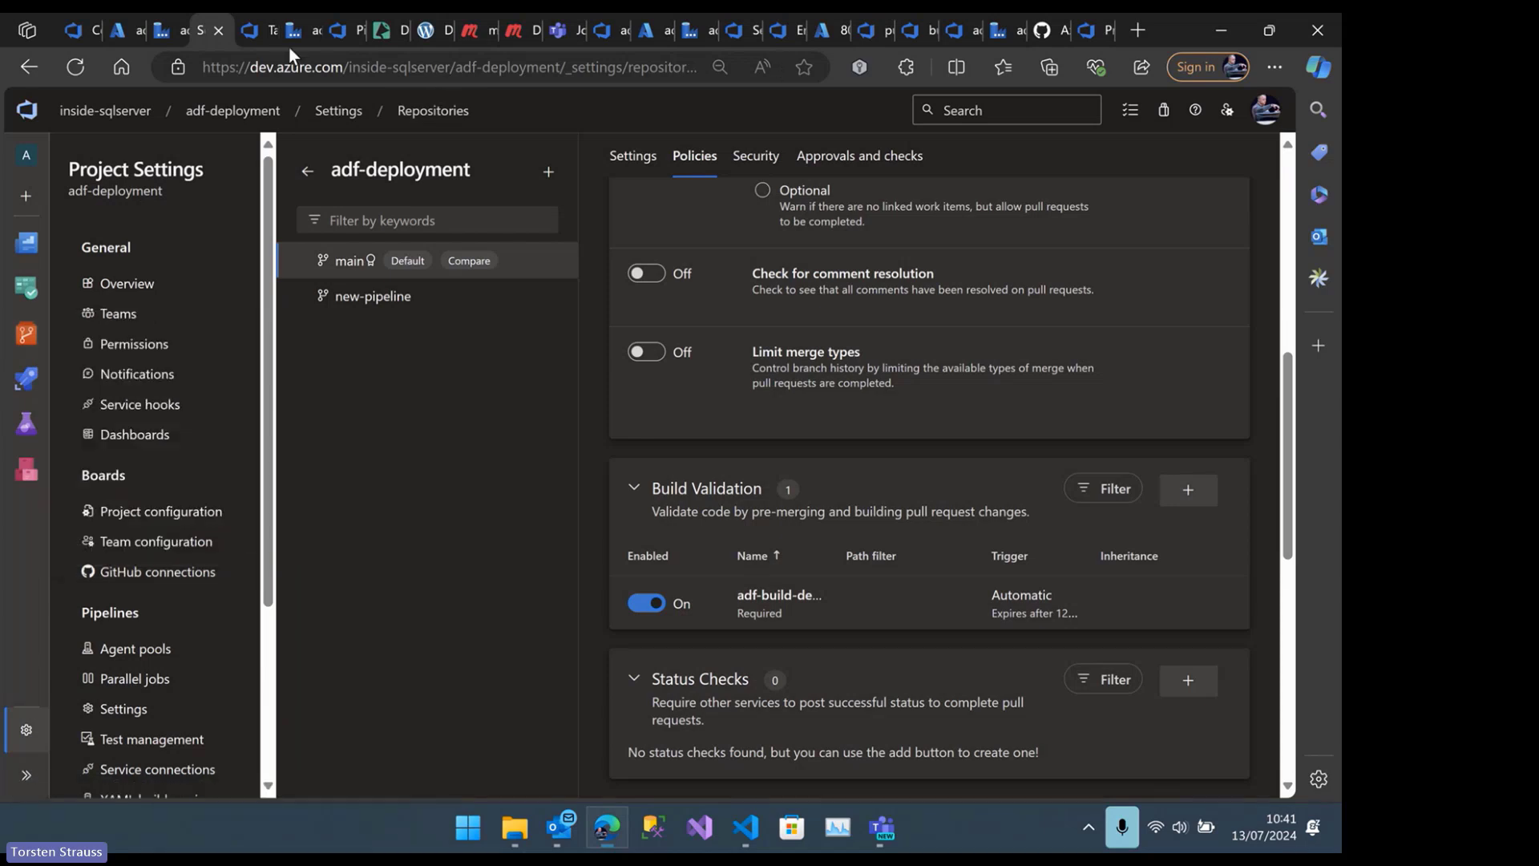
pyautogui.click(258, 40)
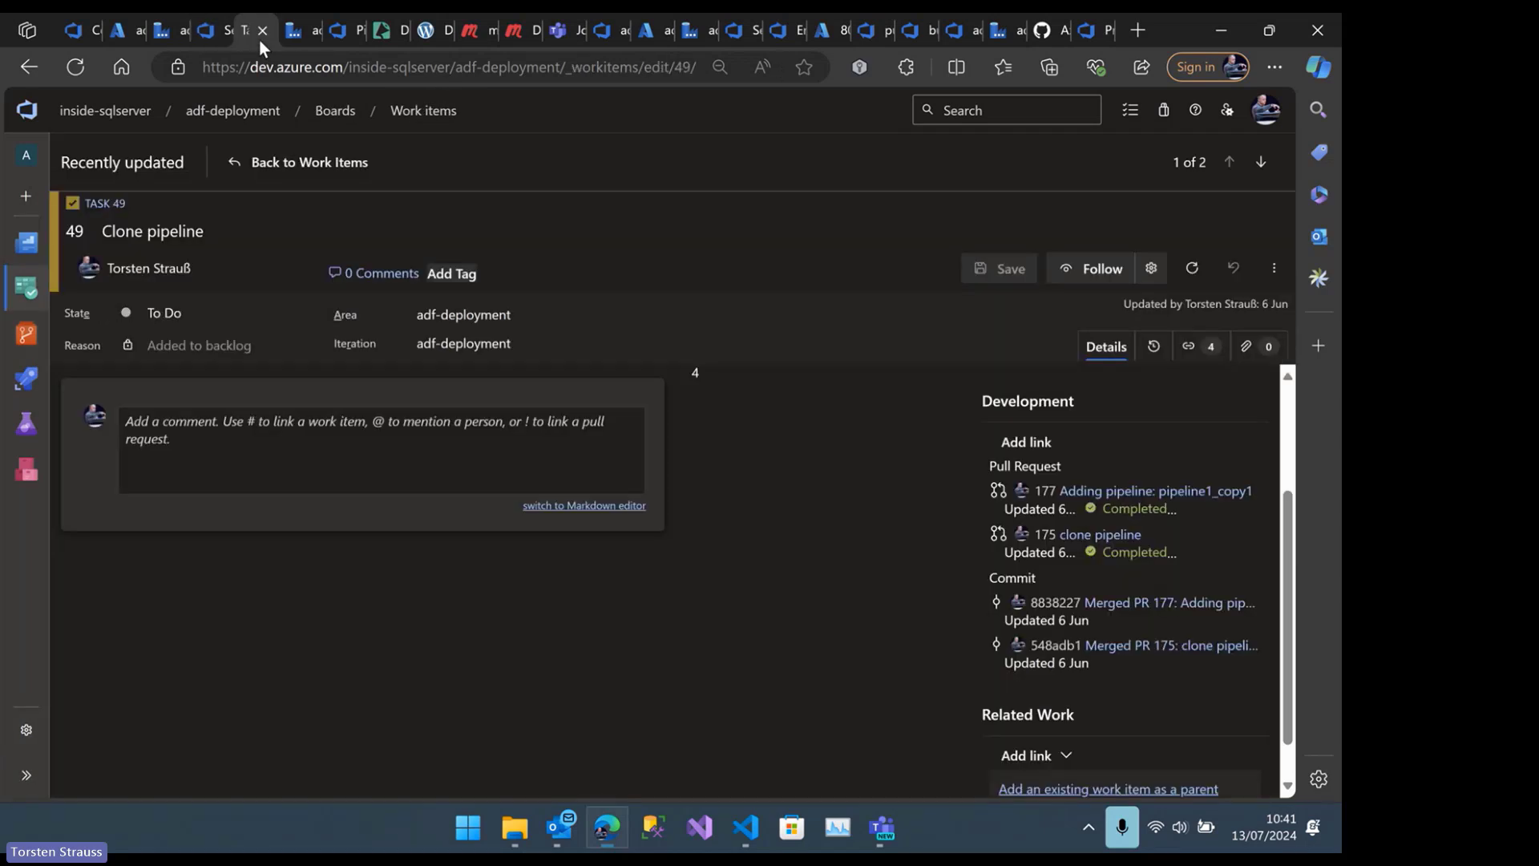
pyautogui.click(300, 35)
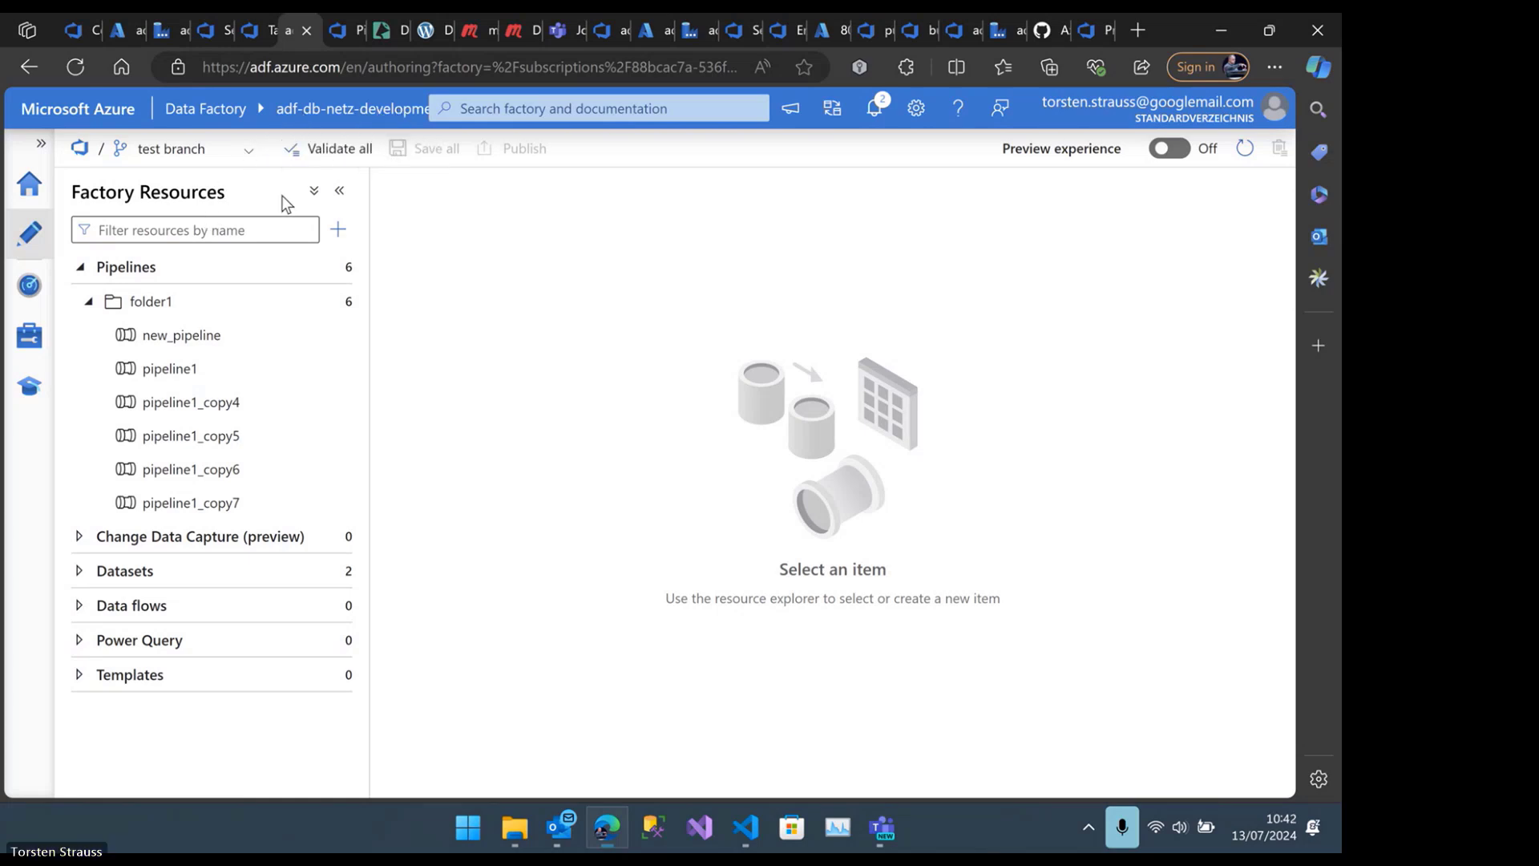
pyautogui.click(246, 152)
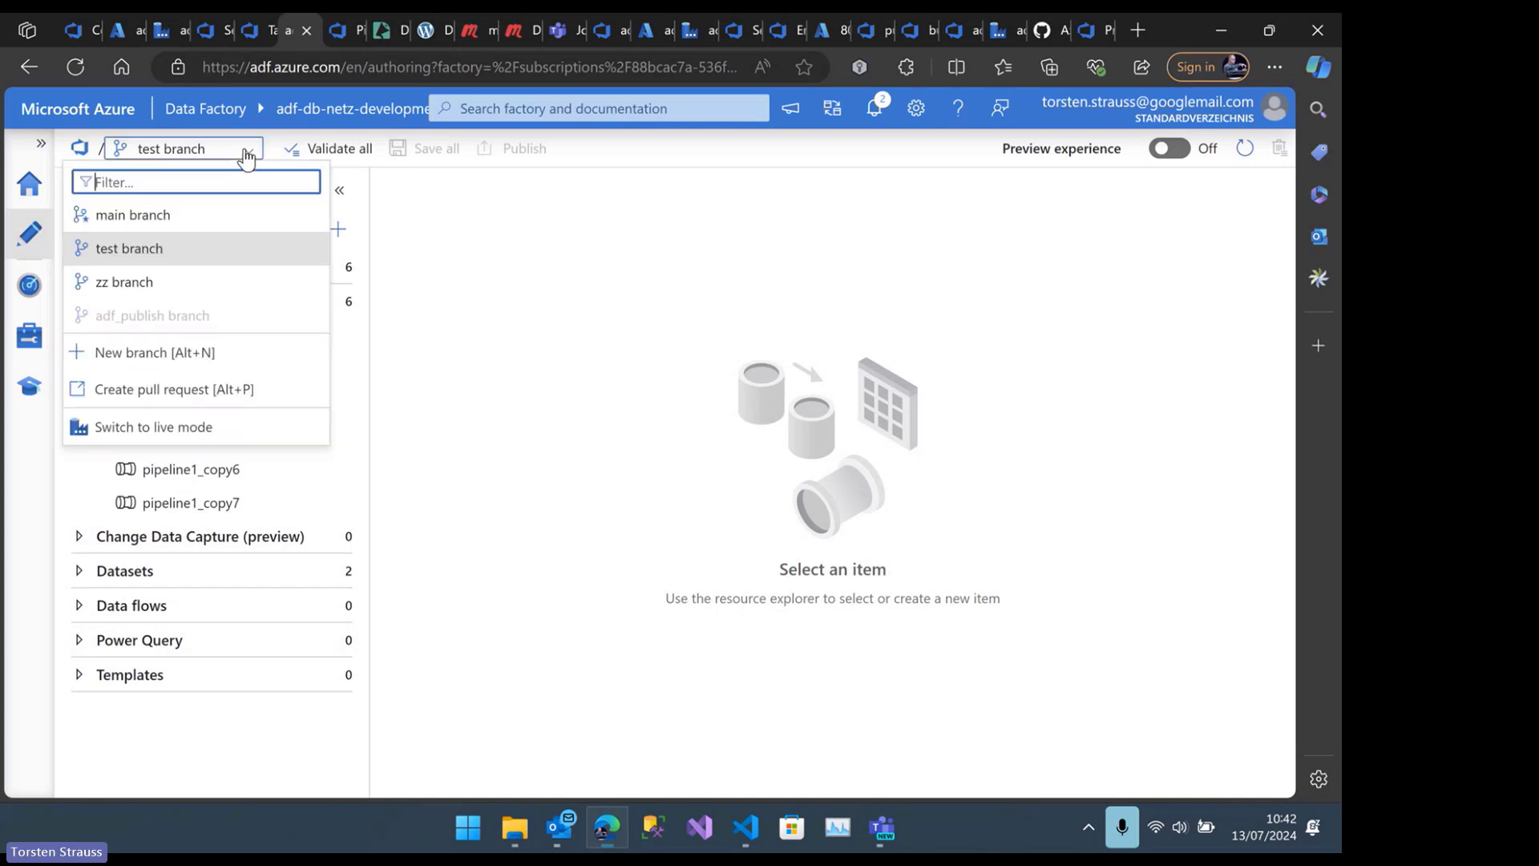
pyautogui.click(148, 213)
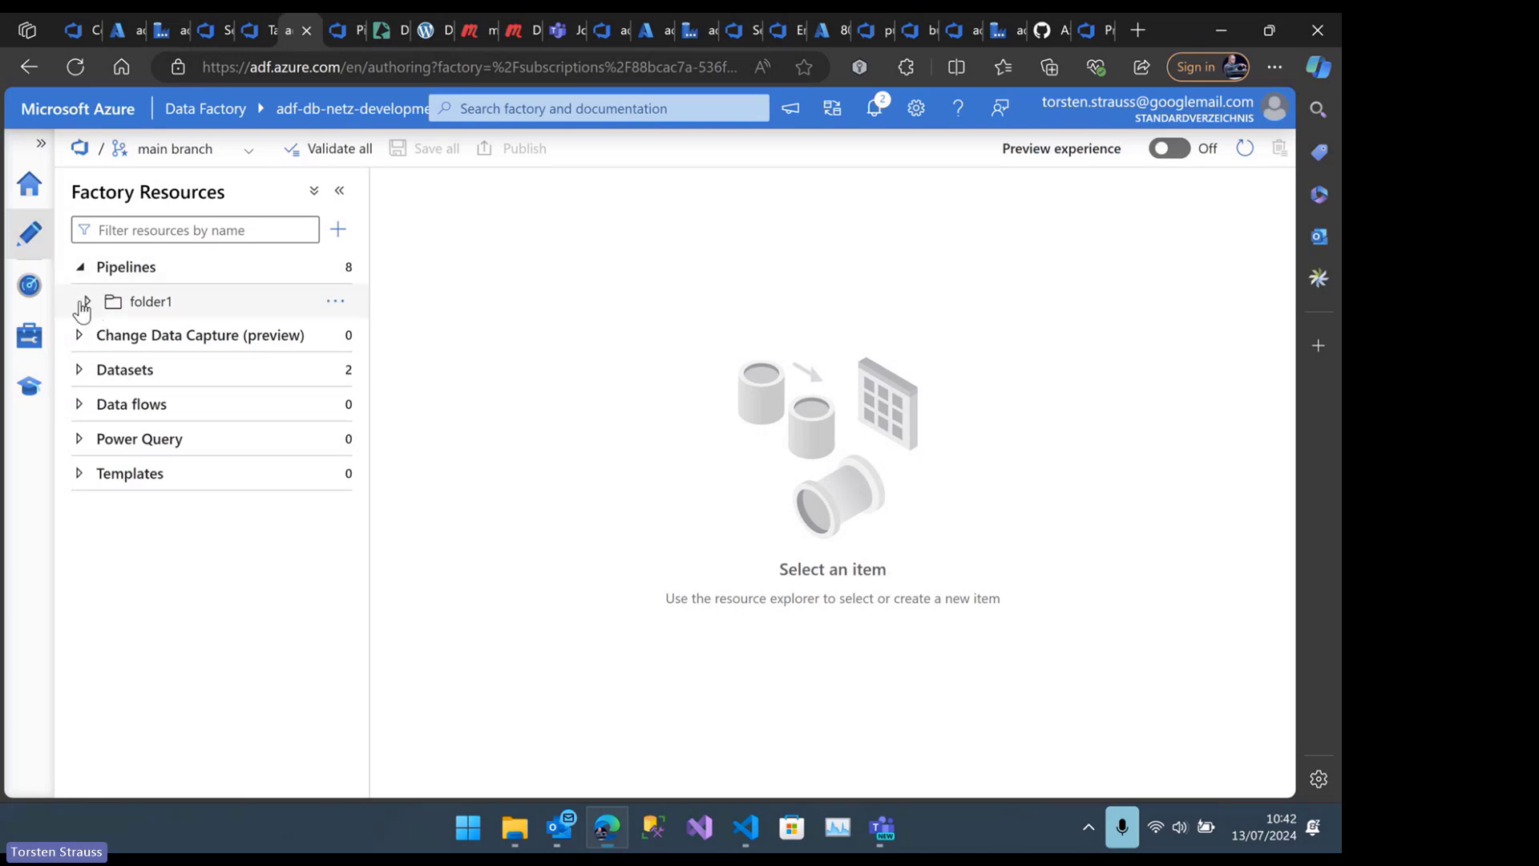
# Try to delete new_pipeline in folder1 directly on the main branch
pyautogui.click(86, 301)
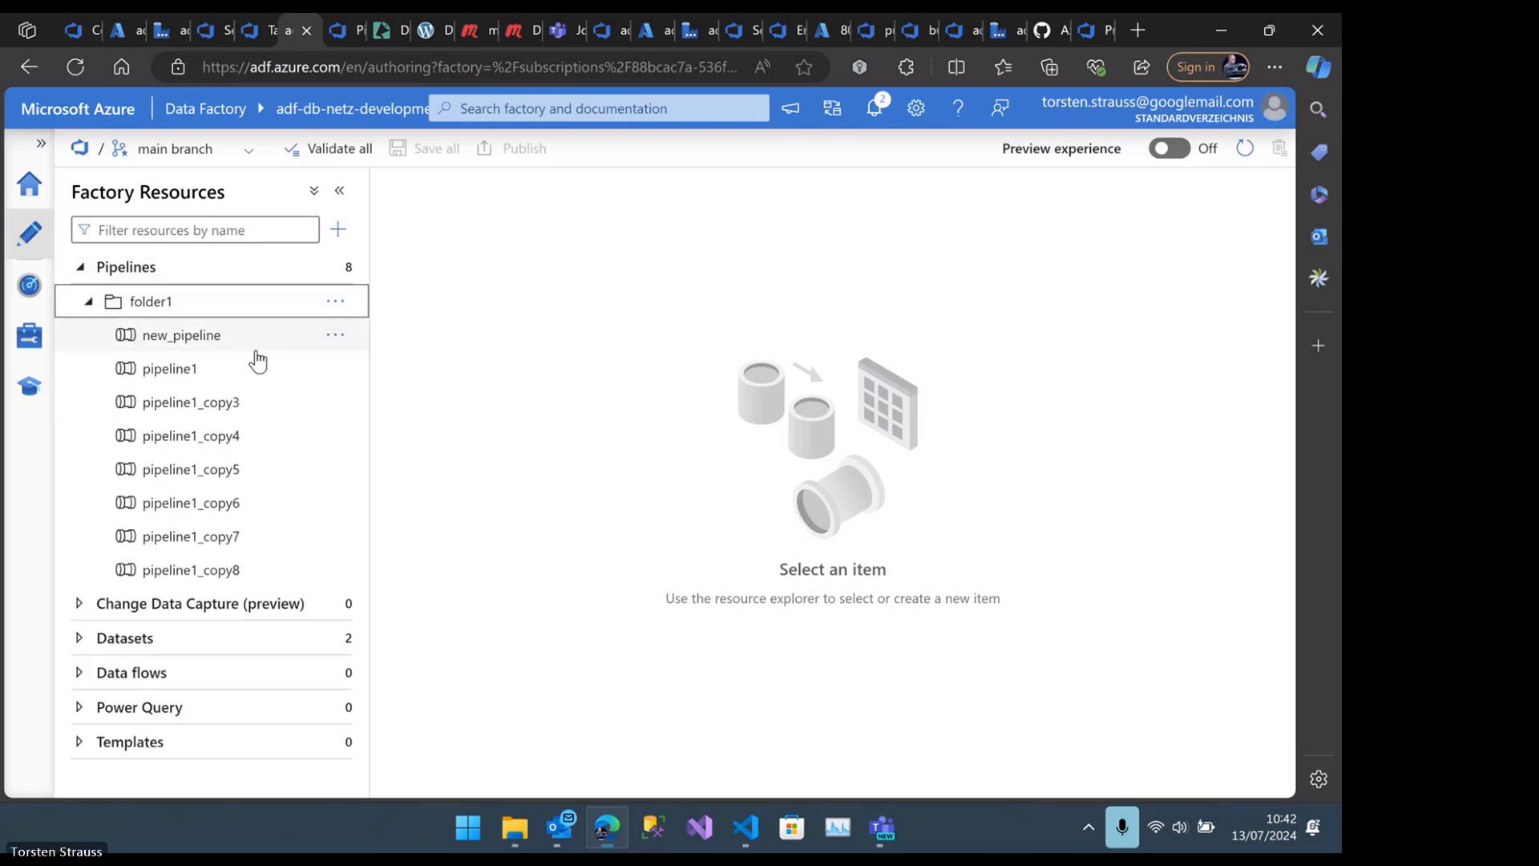
pyautogui.click(334, 340)
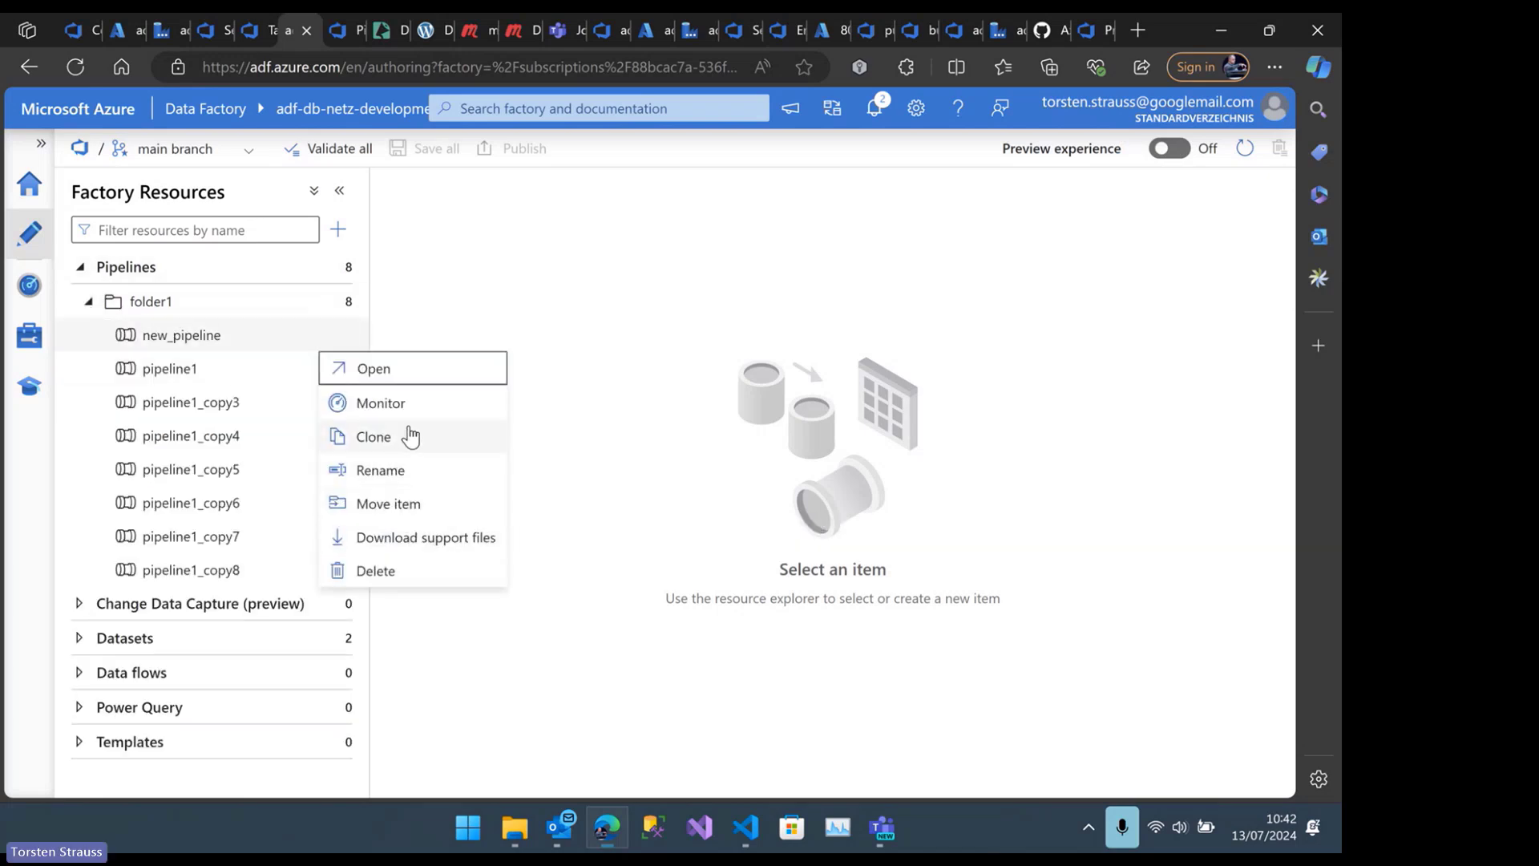
pyautogui.click(376, 570)
pyautogui.click(521, 531)
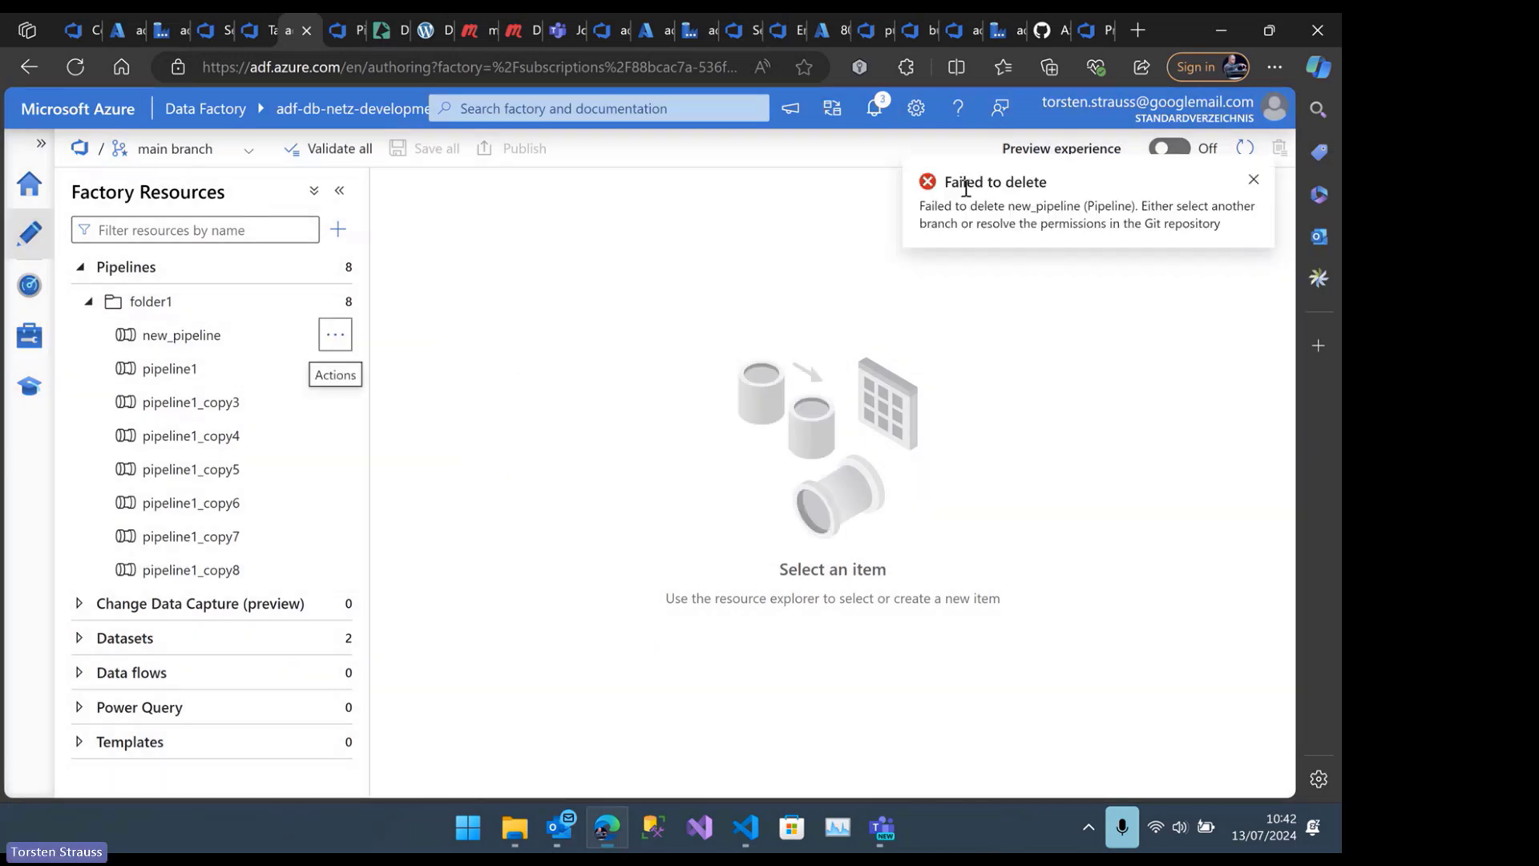
pyautogui.moveTo(937, 185); pyautogui.dragTo(1048, 184)
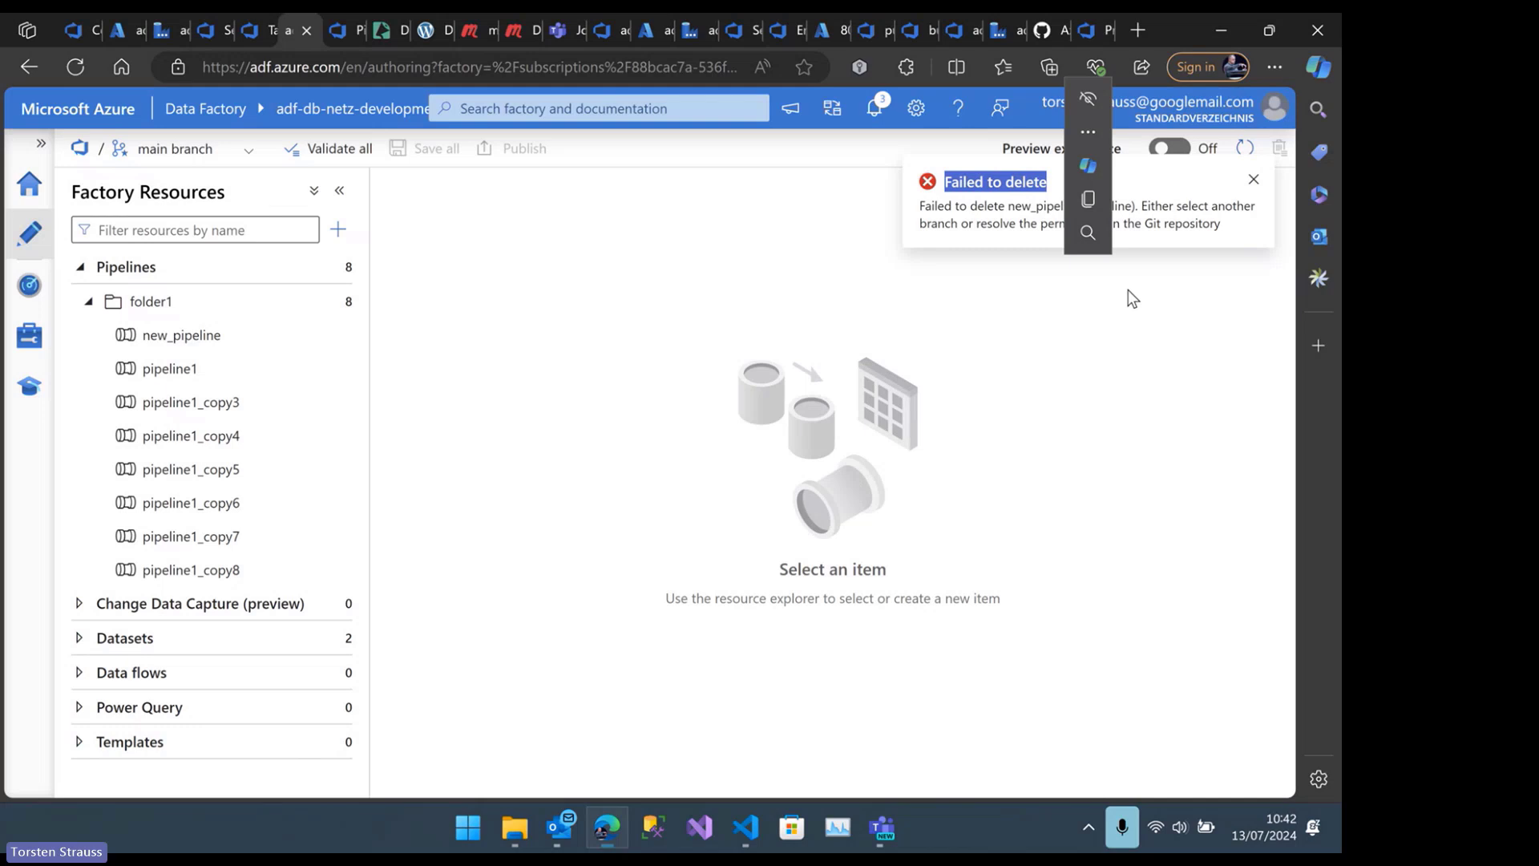
pyautogui.click(1179, 344)
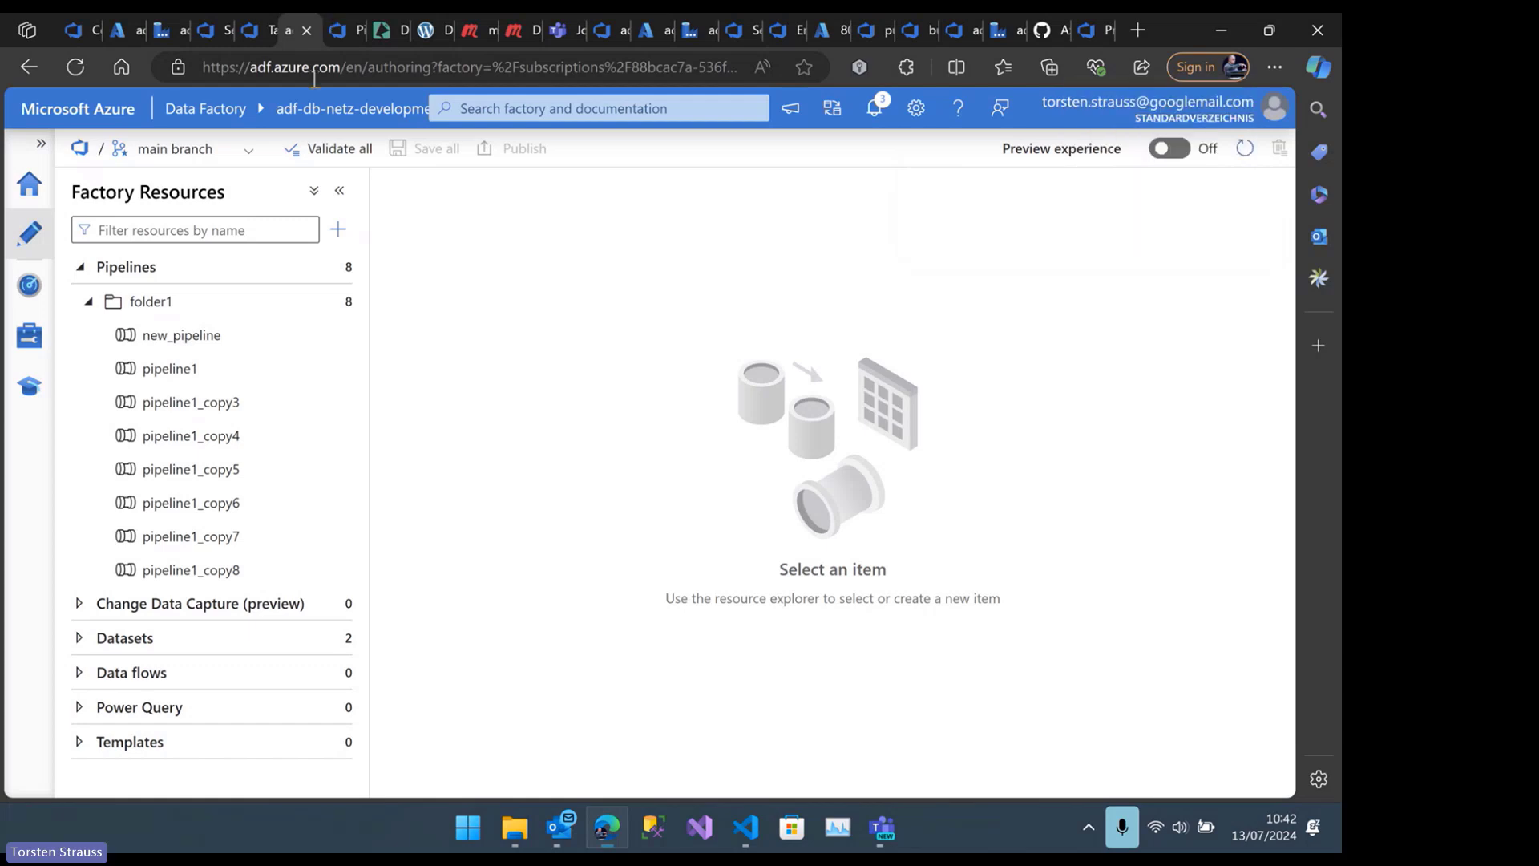
# Create a new branch named delete-pipeline based on the main branch
pyautogui.click(248, 152)
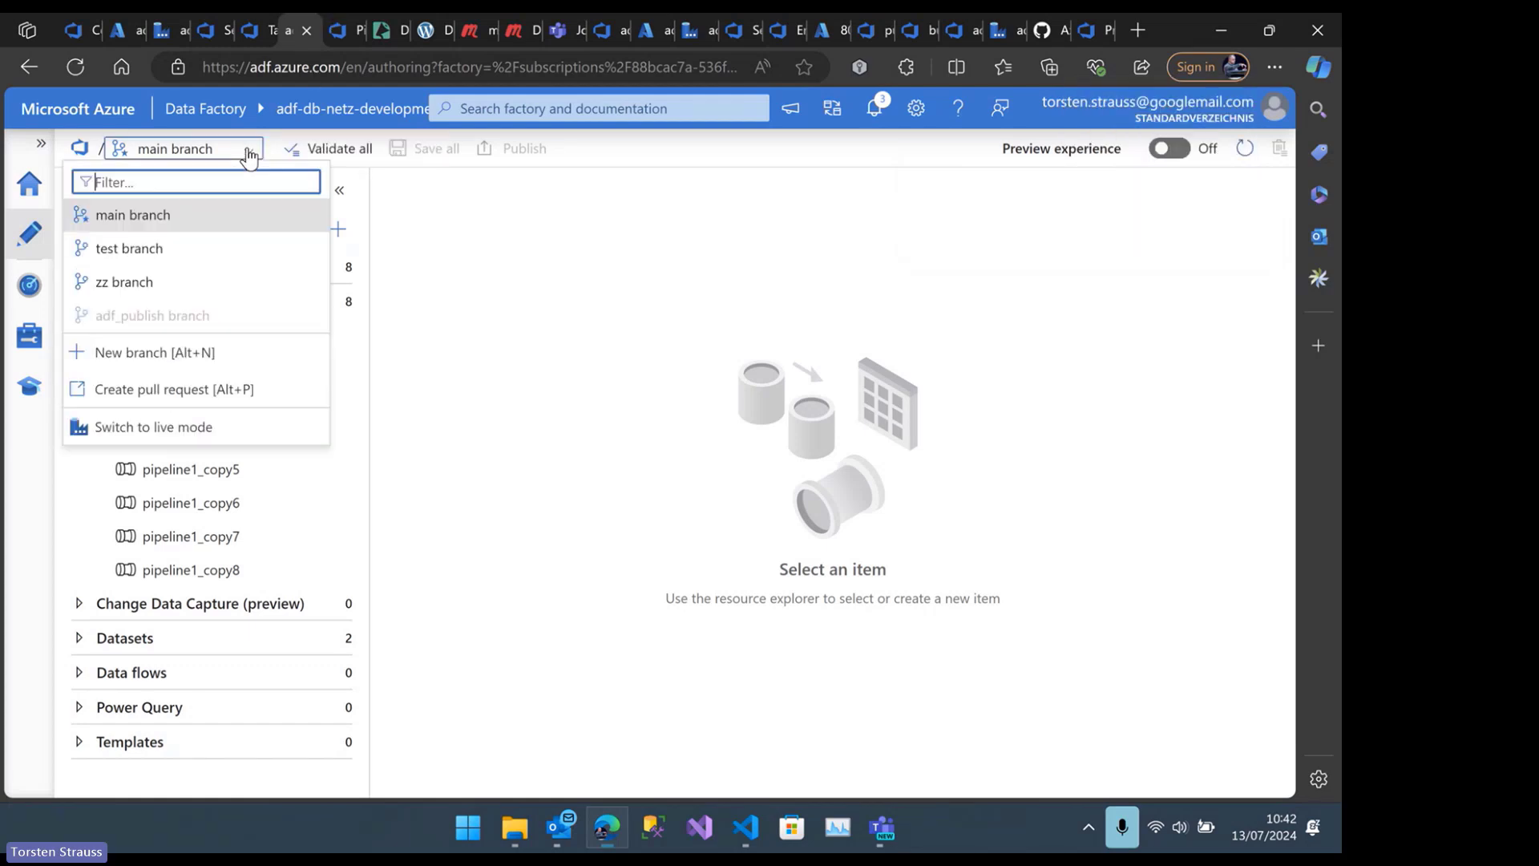
pyautogui.click(164, 355)
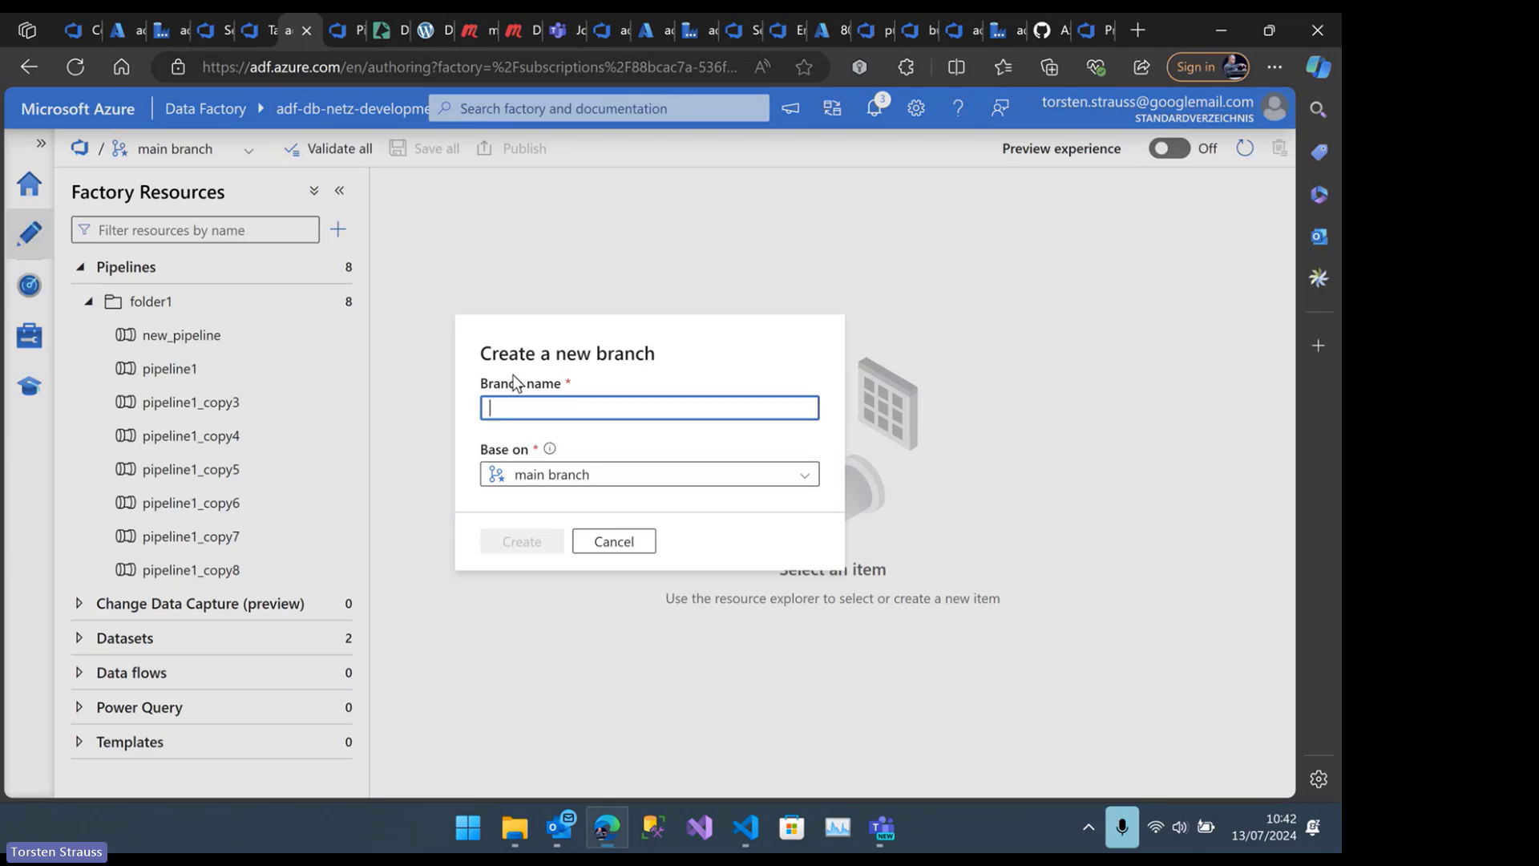
pyautogui.write('delete-p')
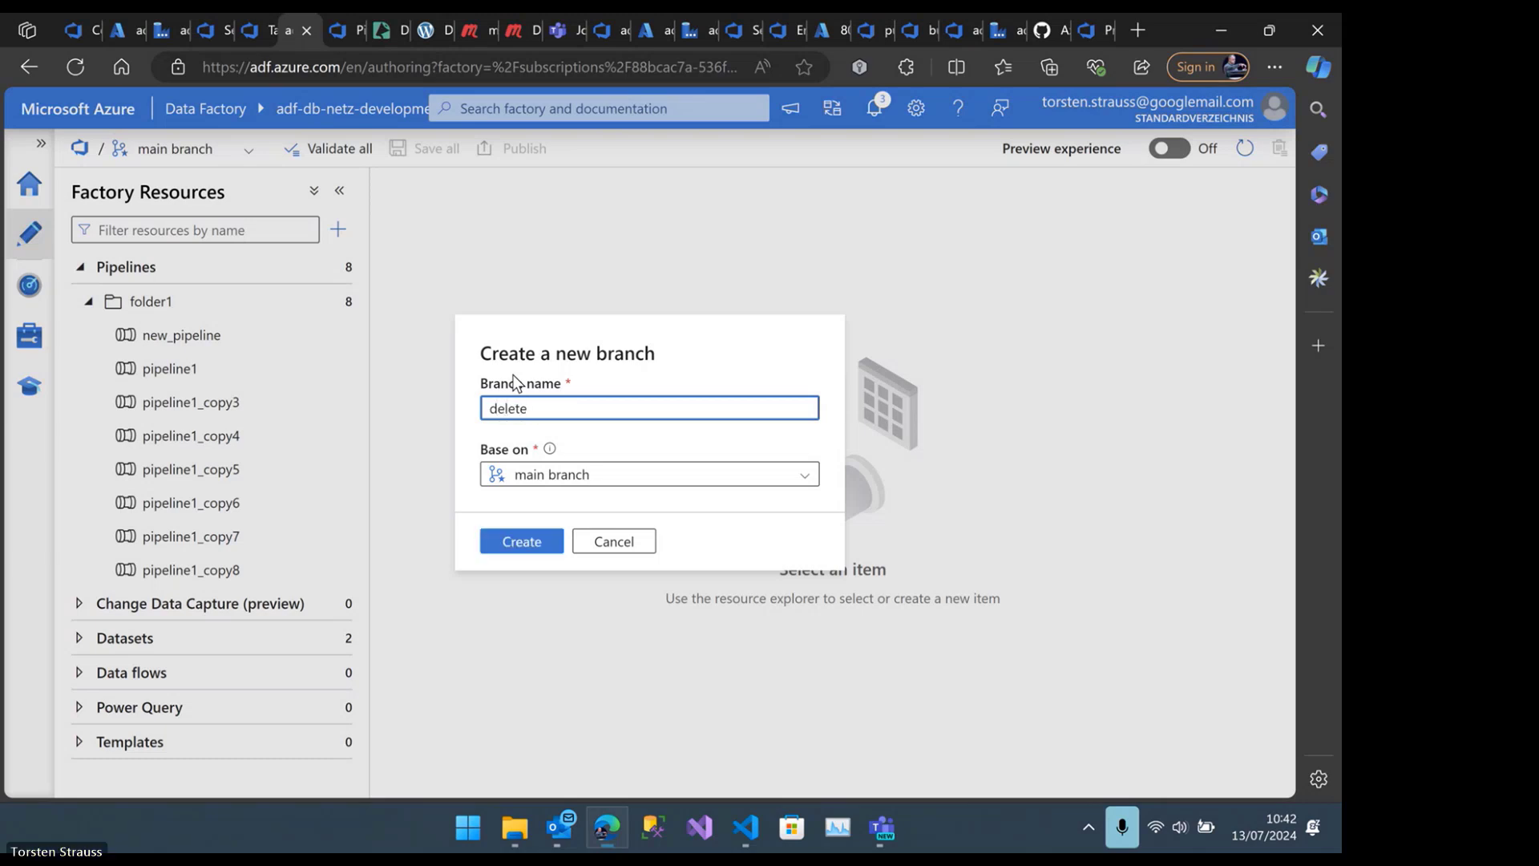
pyautogui.write('ipeline')
pyautogui.click(539, 545)
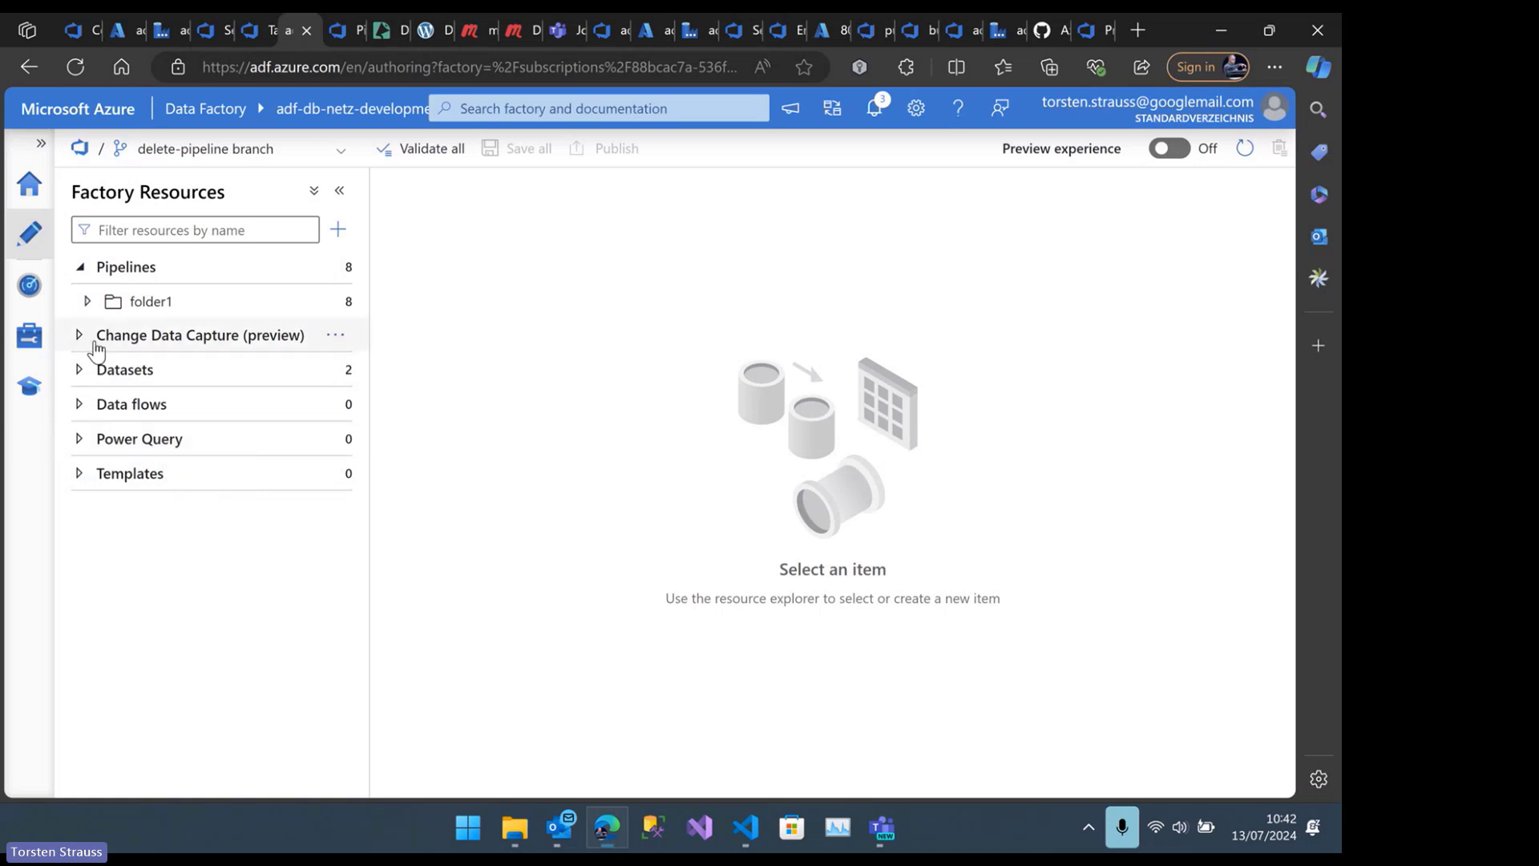
# Delete new_pipeline from folder1 on the delete-pipeline branch
pyautogui.click(87, 302)
pyautogui.click(338, 342)
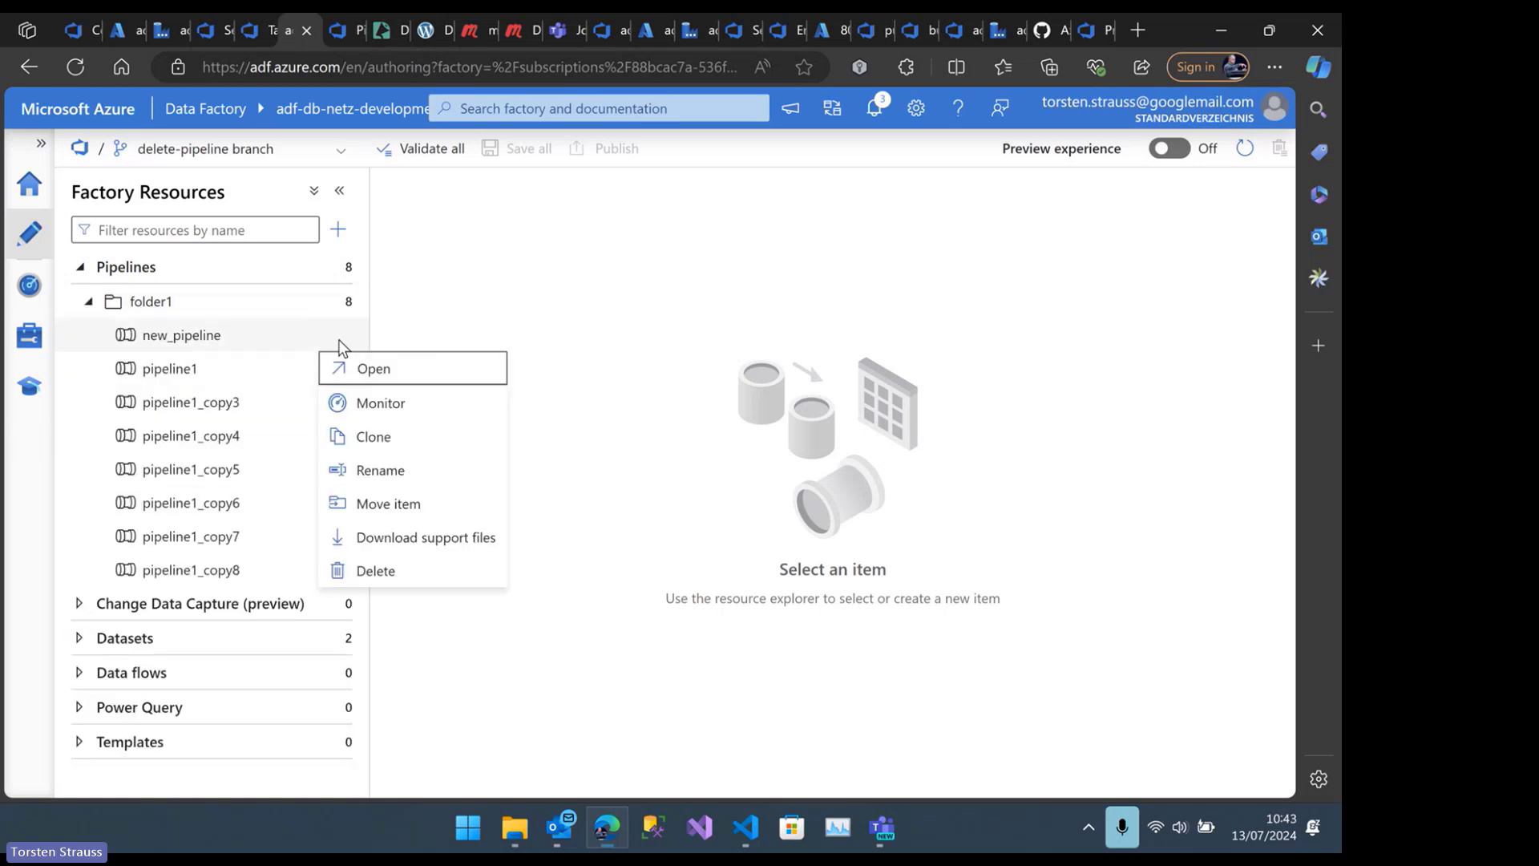
pyautogui.click(429, 570)
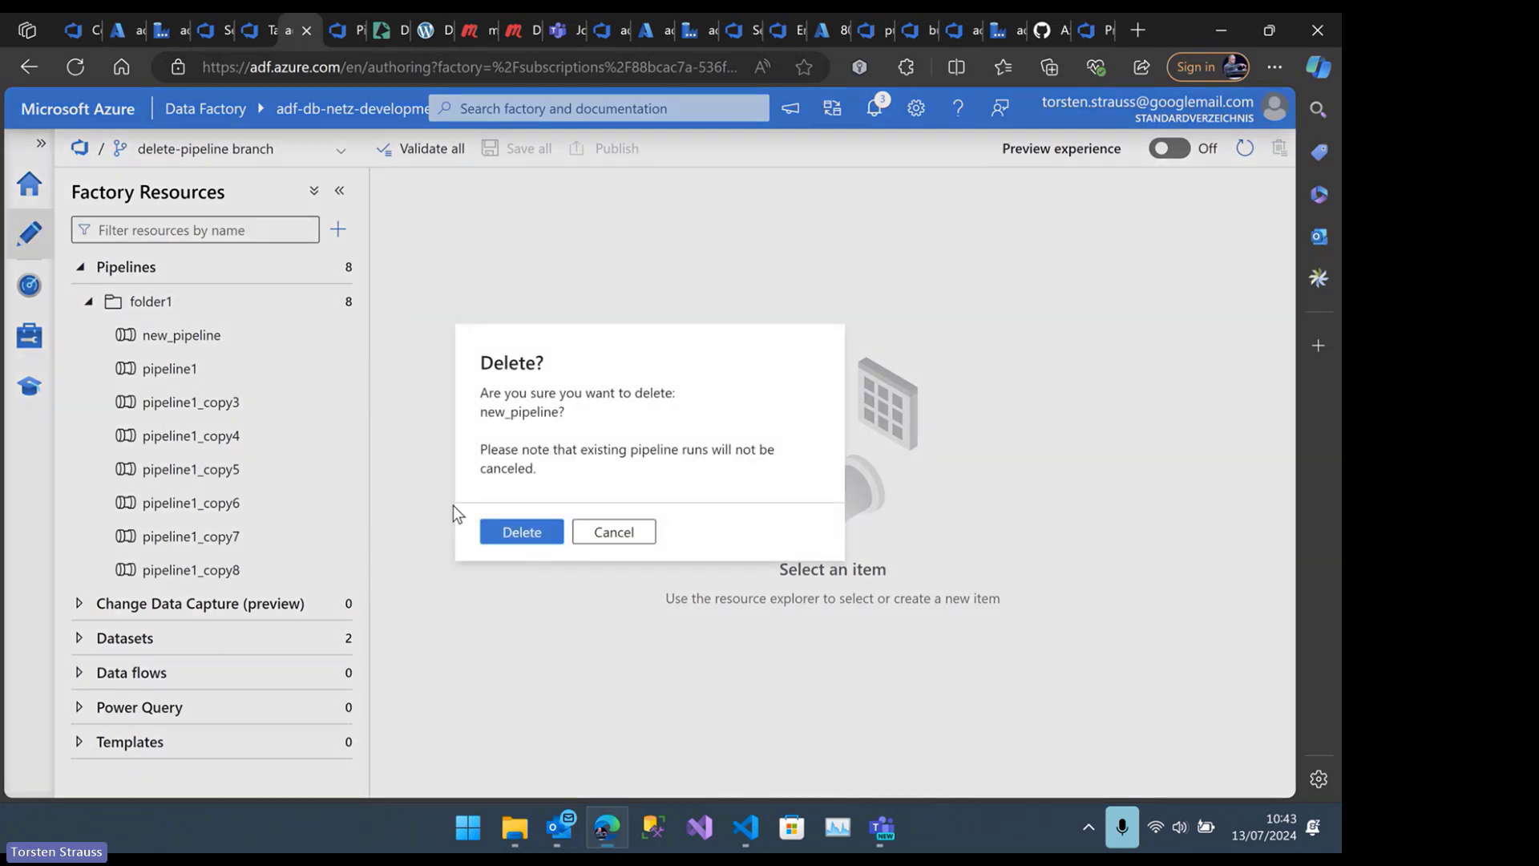
pyautogui.click(510, 531)
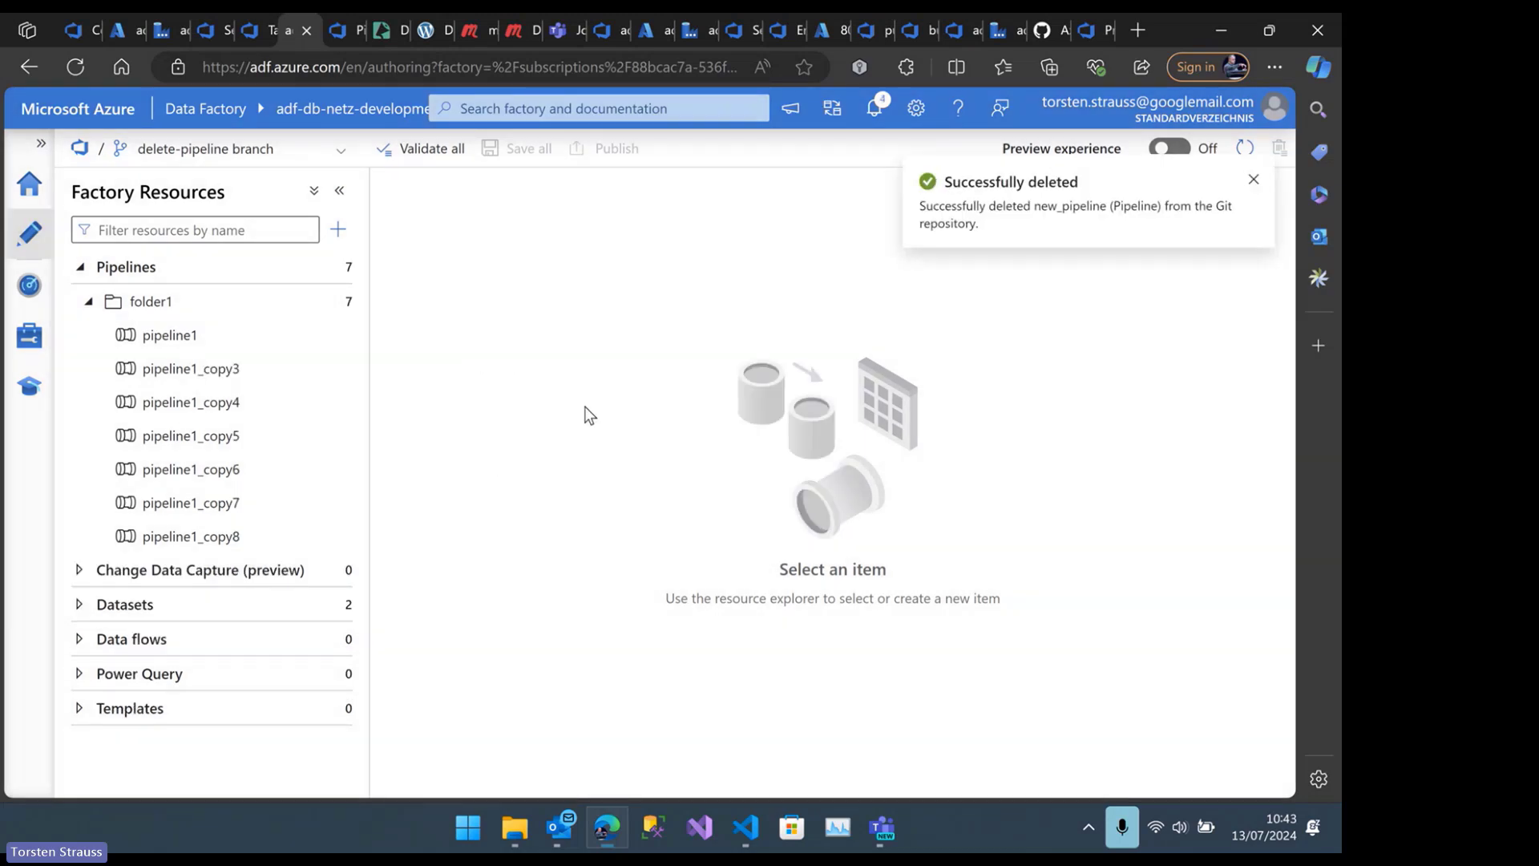
# Start a pull request from delete-pipeline into main and add another project member as reviewer
pyautogui.click(340, 155)
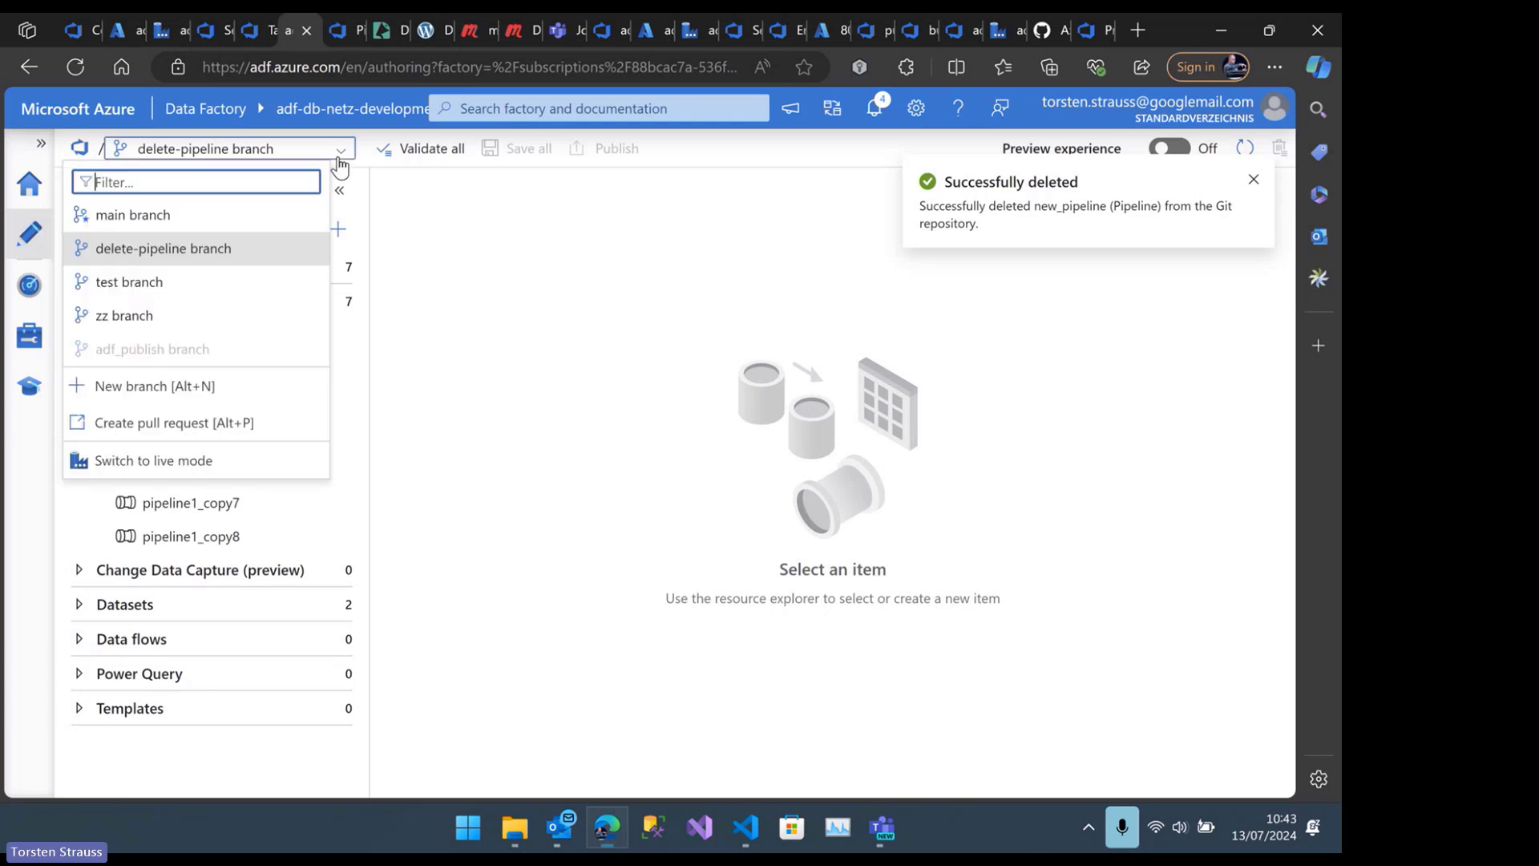
pyautogui.click(198, 424)
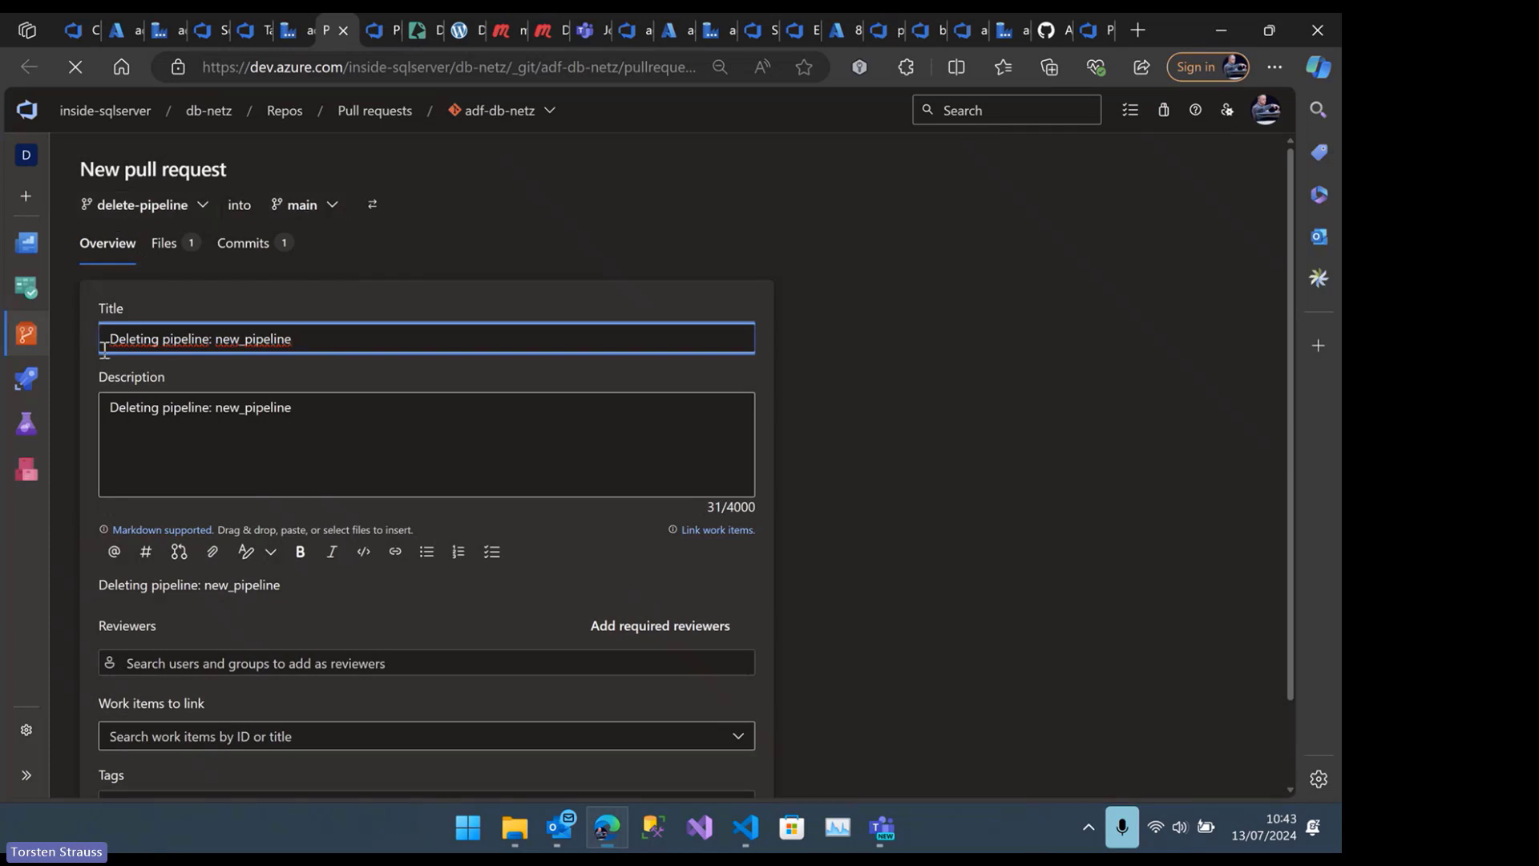
pyautogui.scroll(-2, 211, 558)
pyautogui.click(280, 566)
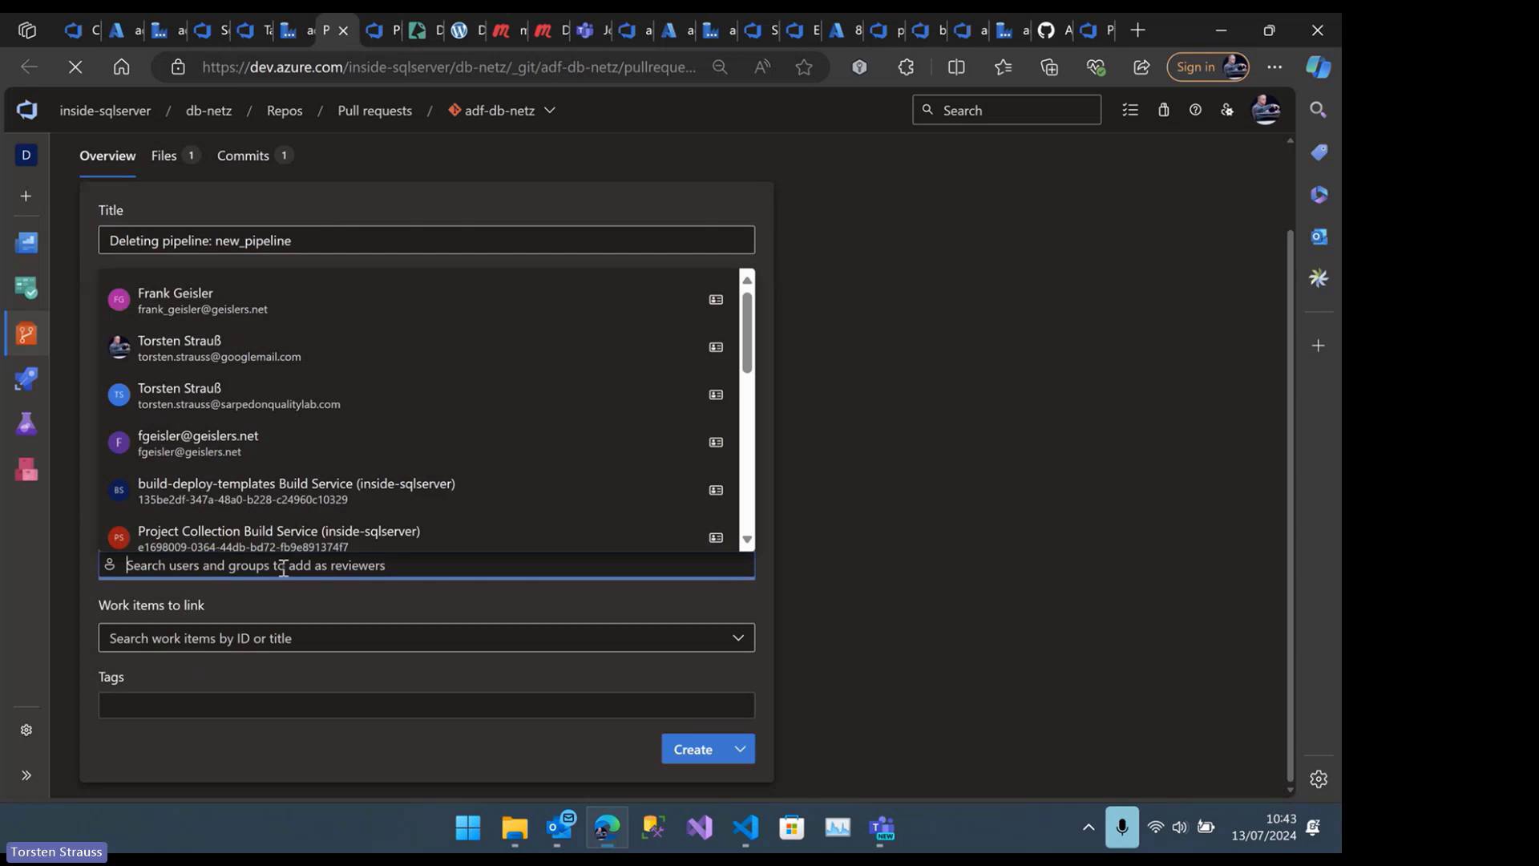
pyautogui.click(423, 308)
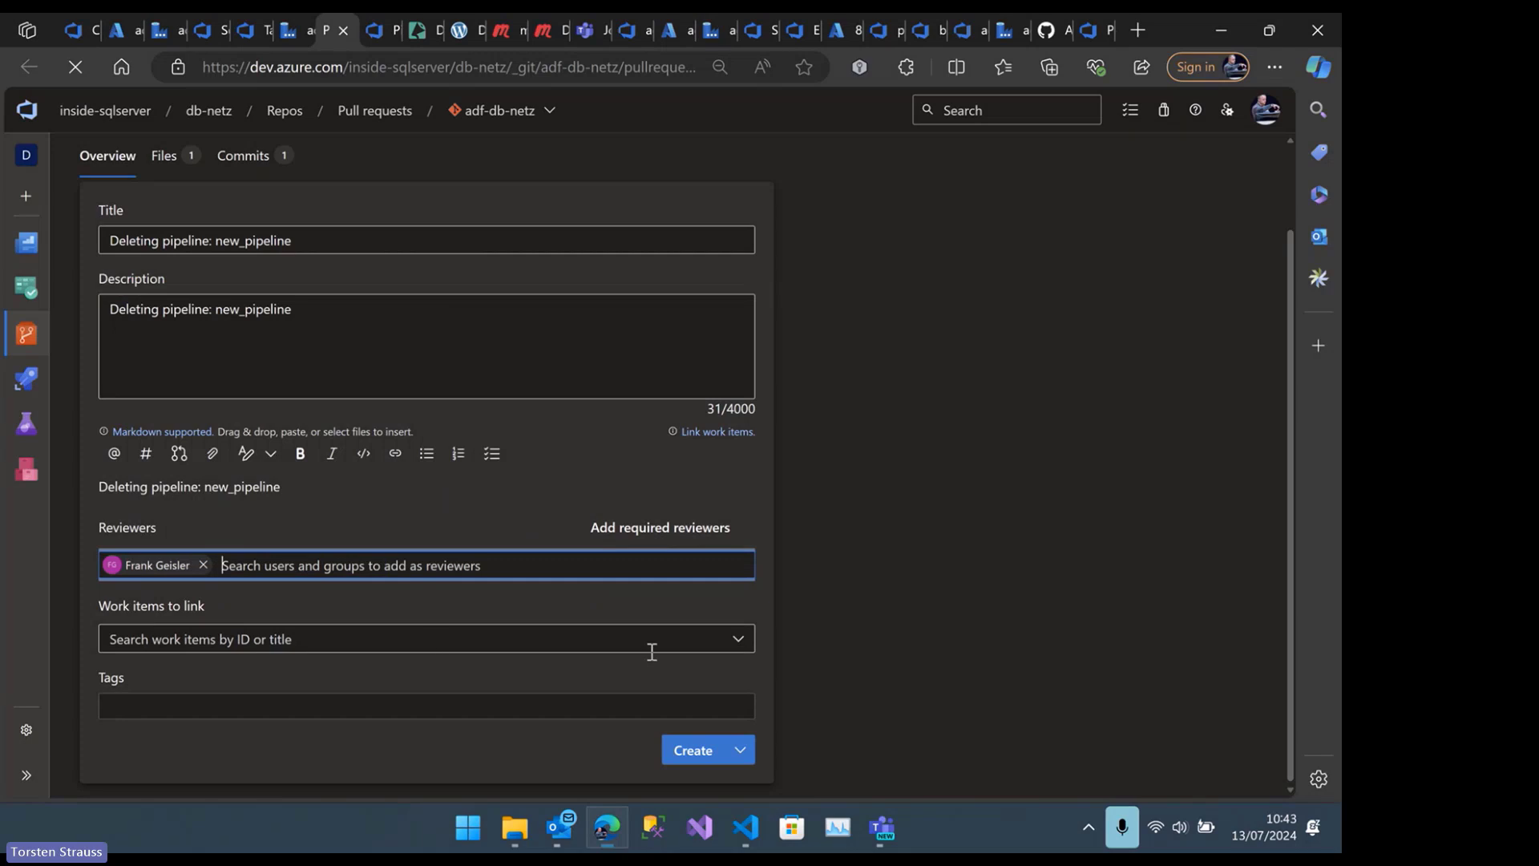
# Link Task 52: Test 2 and Task 51: Test to the pull request and try to create it
pyautogui.click(536, 639)
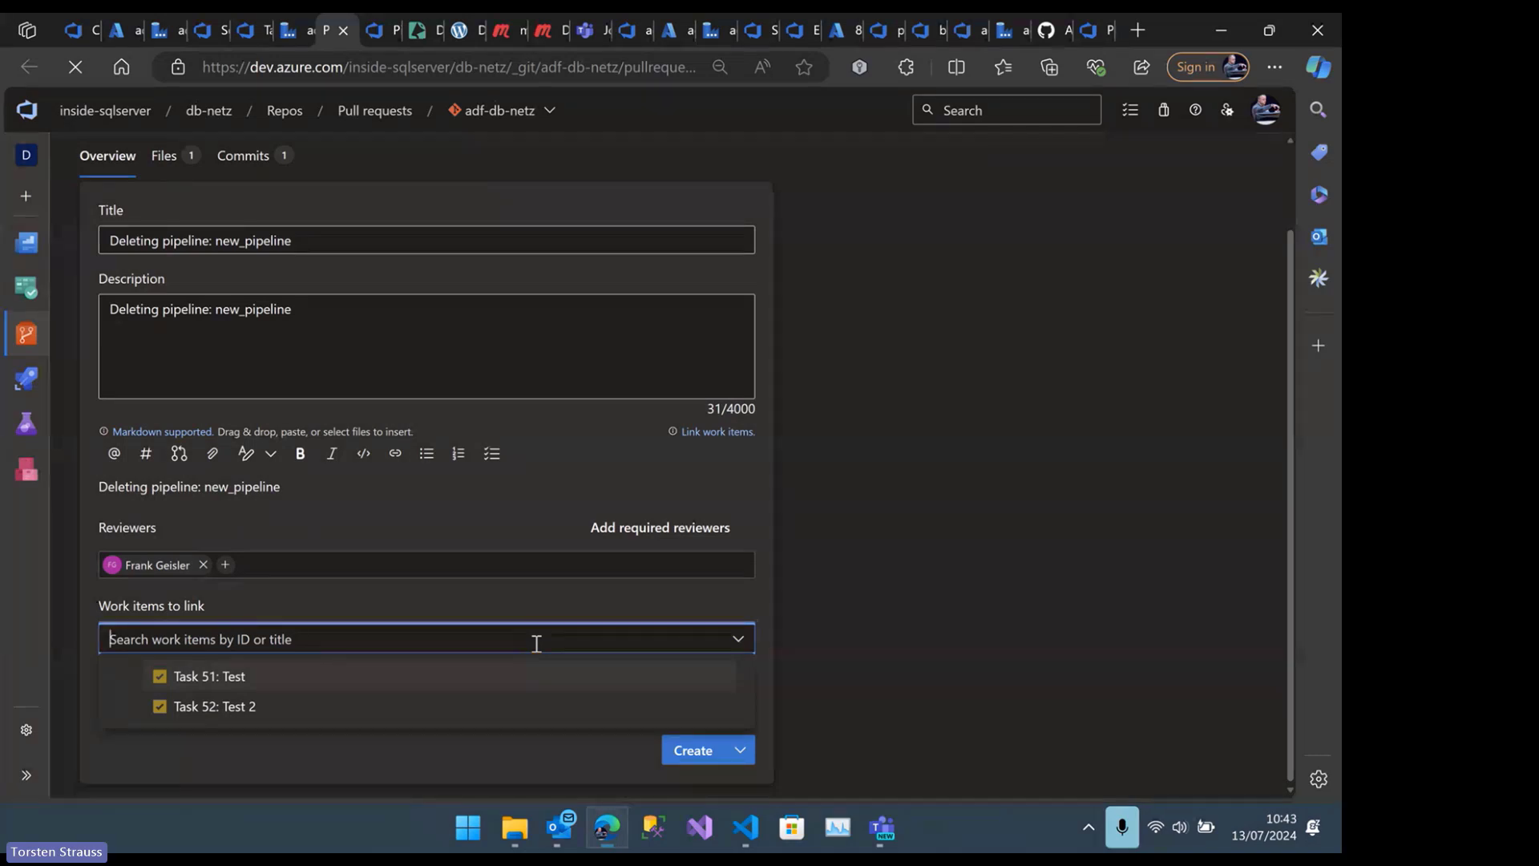
pyautogui.click(252, 707)
pyautogui.click(312, 635)
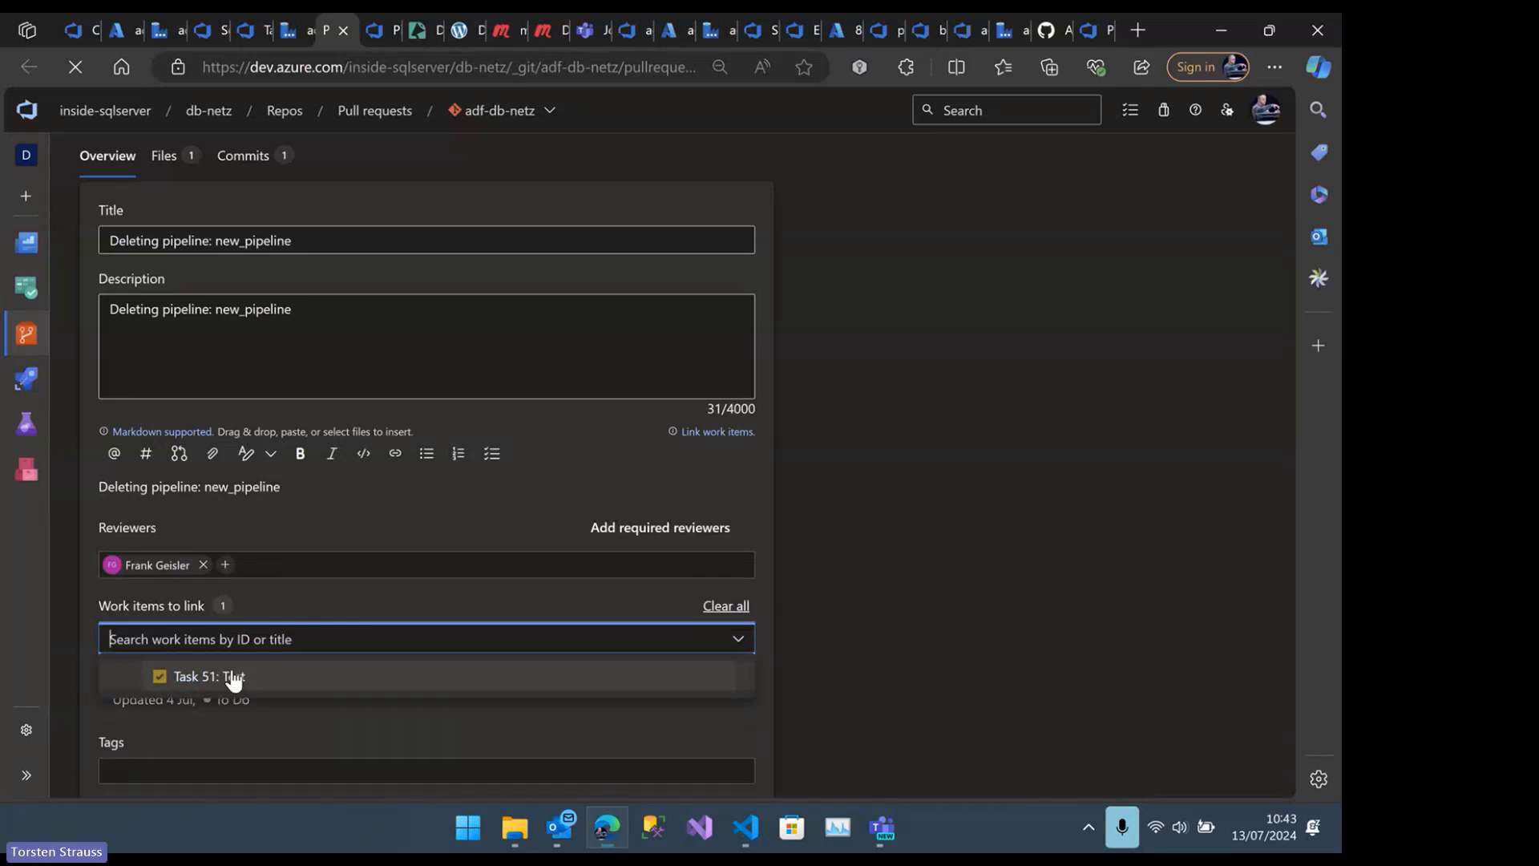
pyautogui.click(229, 677)
pyautogui.scroll(-2, 715, 633)
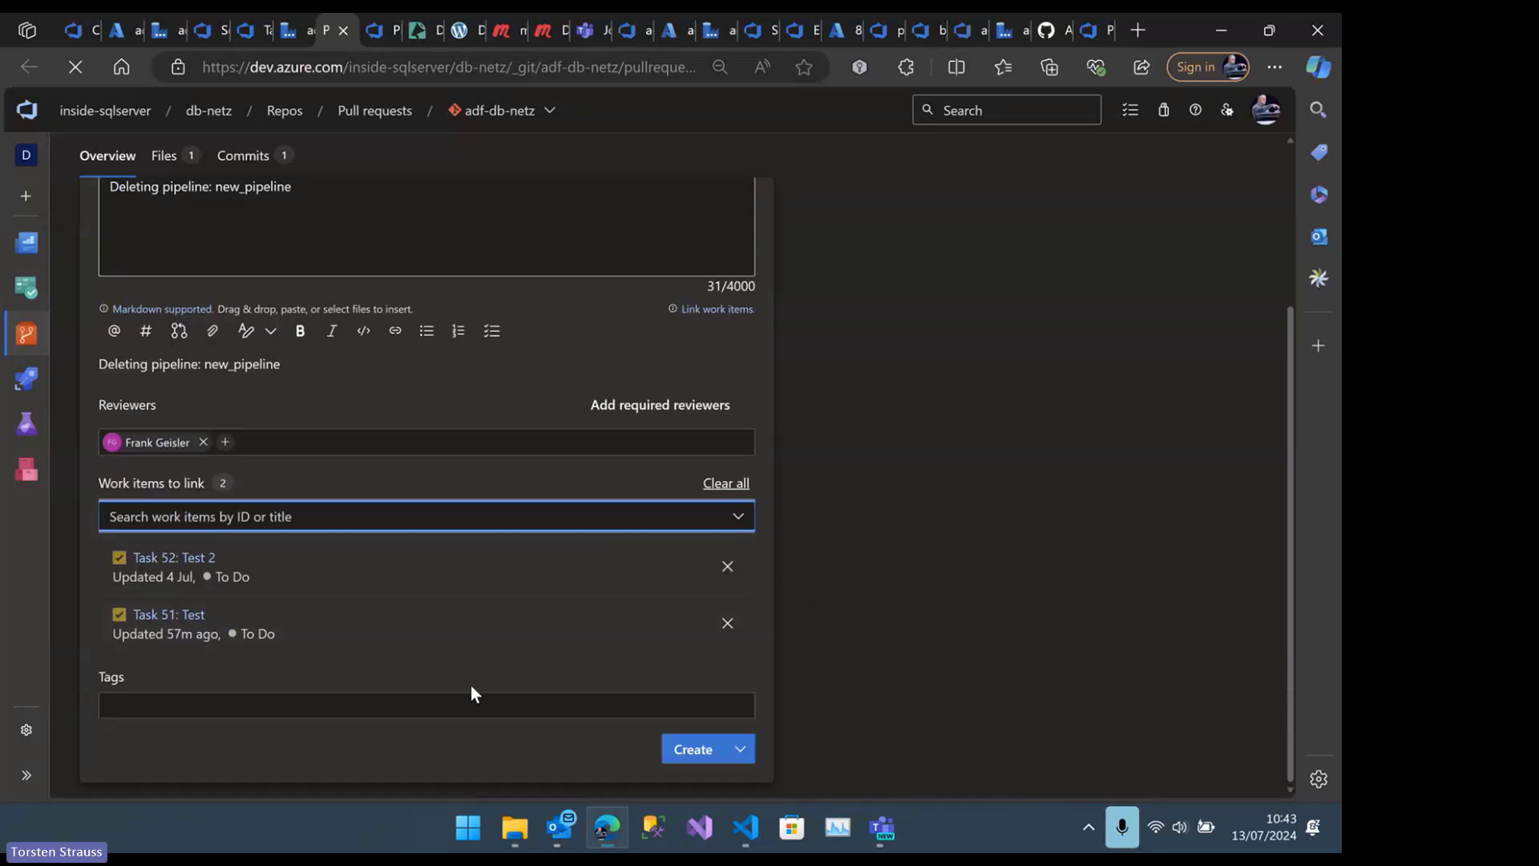
pyautogui.scroll(1, 738, 726)
pyautogui.scroll(-1, 746, 754)
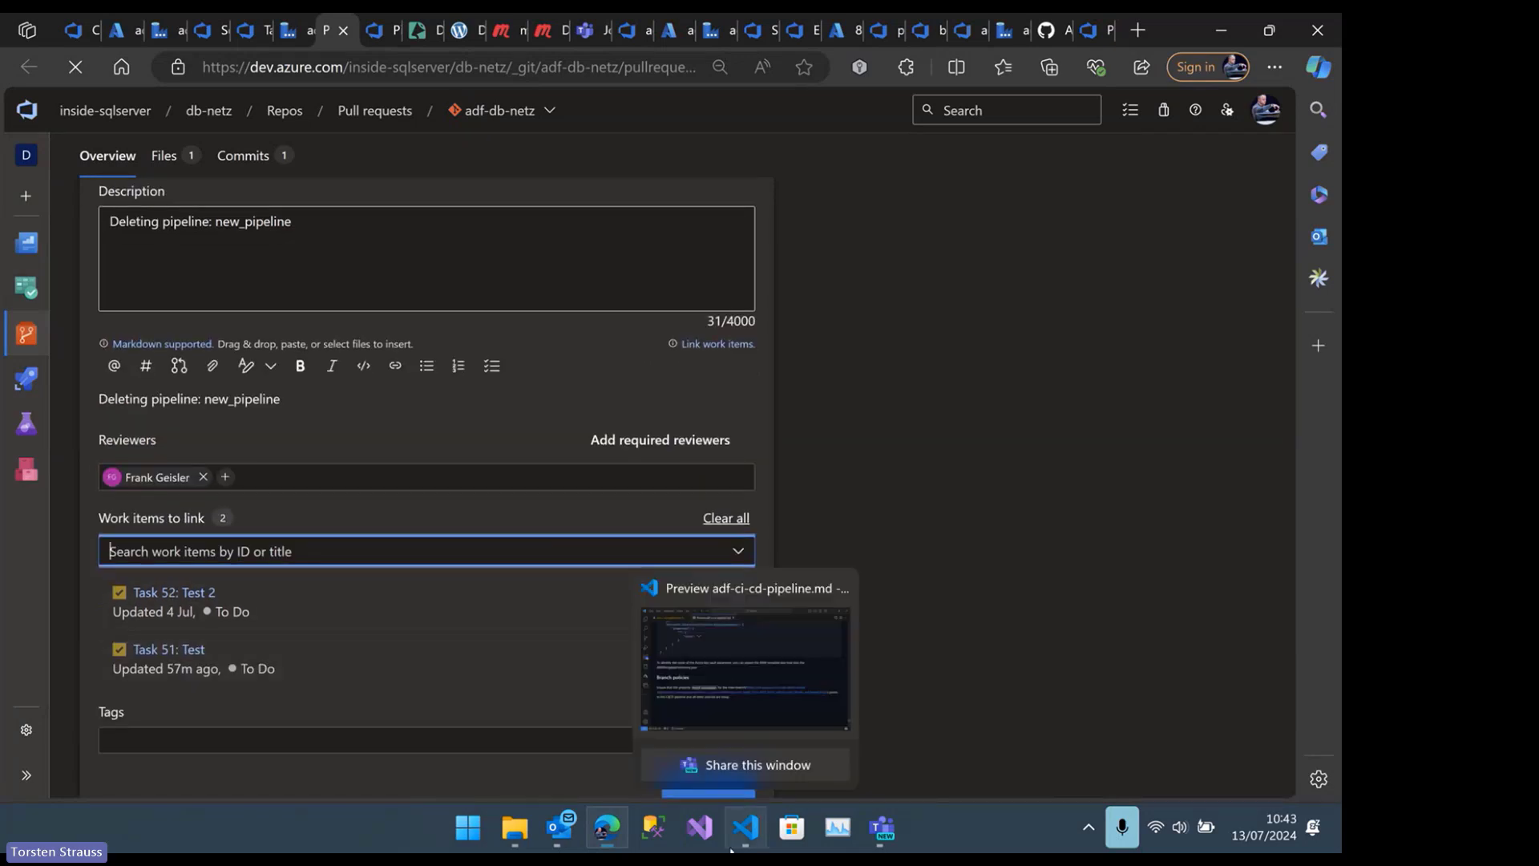
pyautogui.scroll(-1, 725, 778)
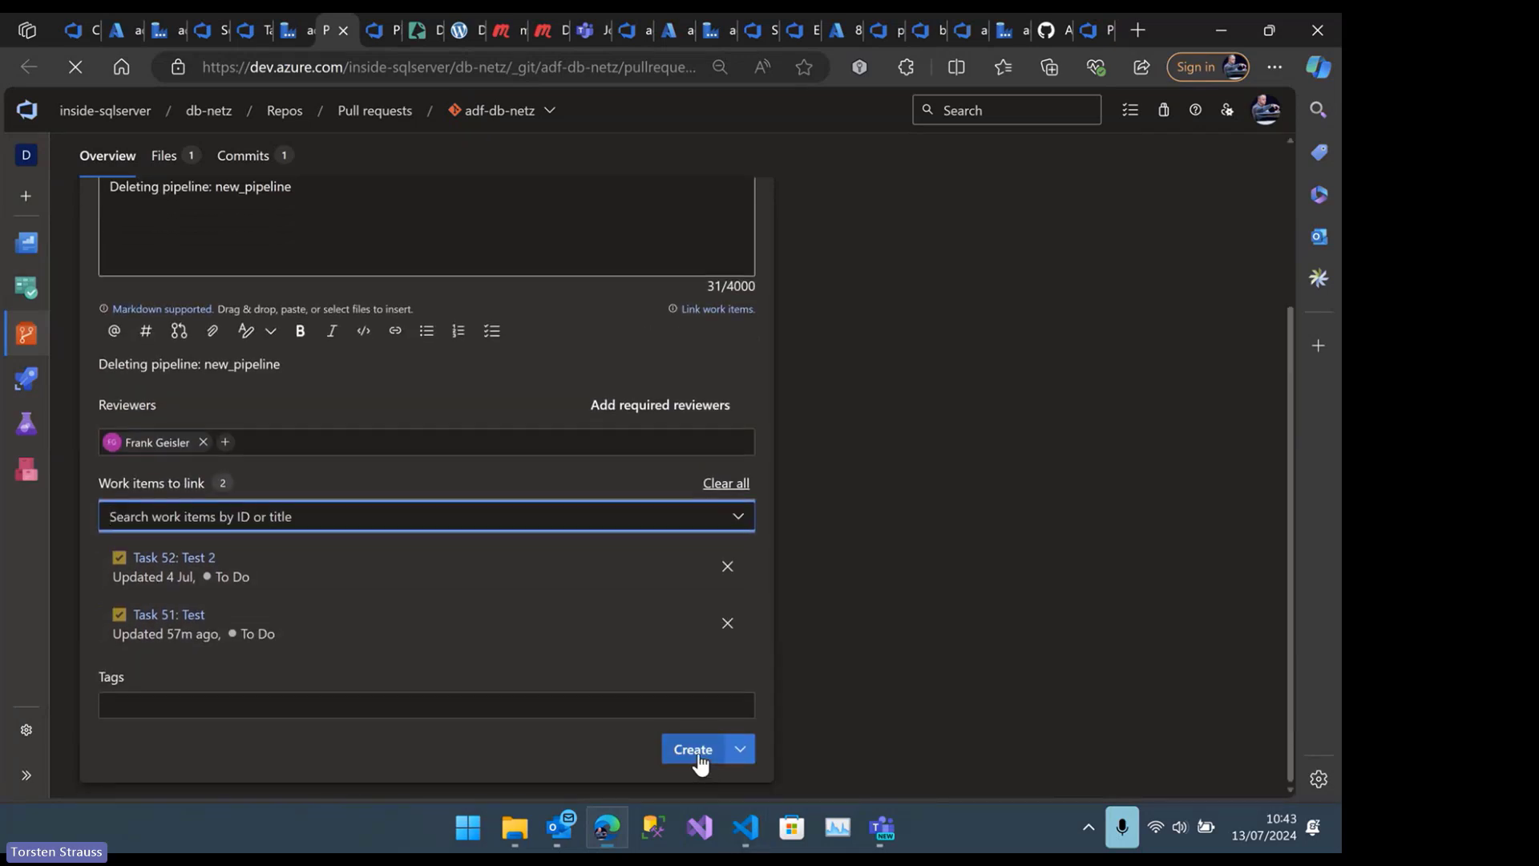
pyautogui.click(698, 758)
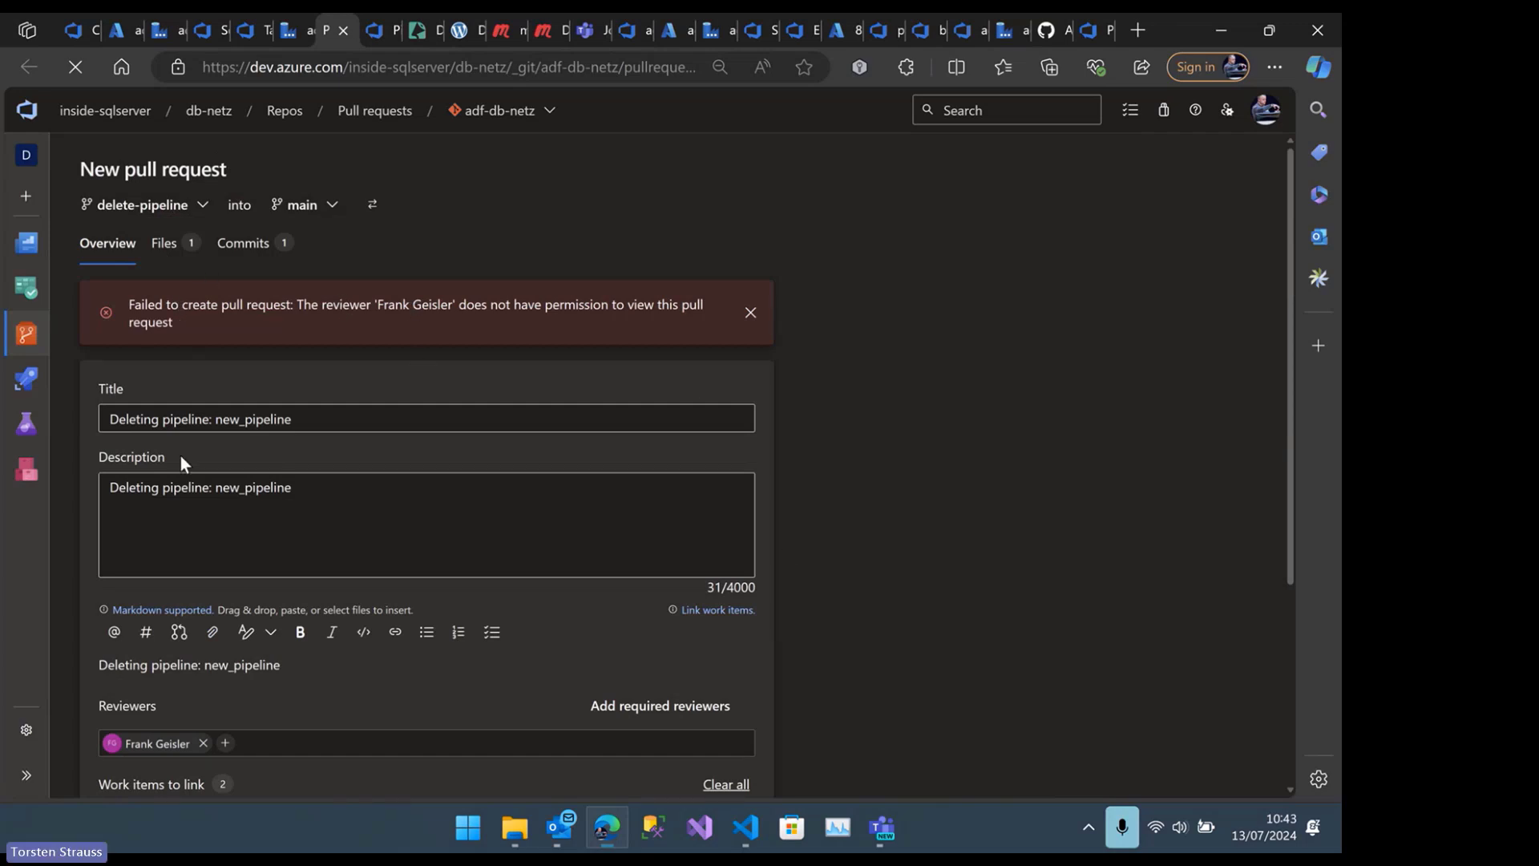
# Remove the reviewer from the new pull request and create it
pyautogui.scroll(-2, 385, 749)
pyautogui.click(203, 638)
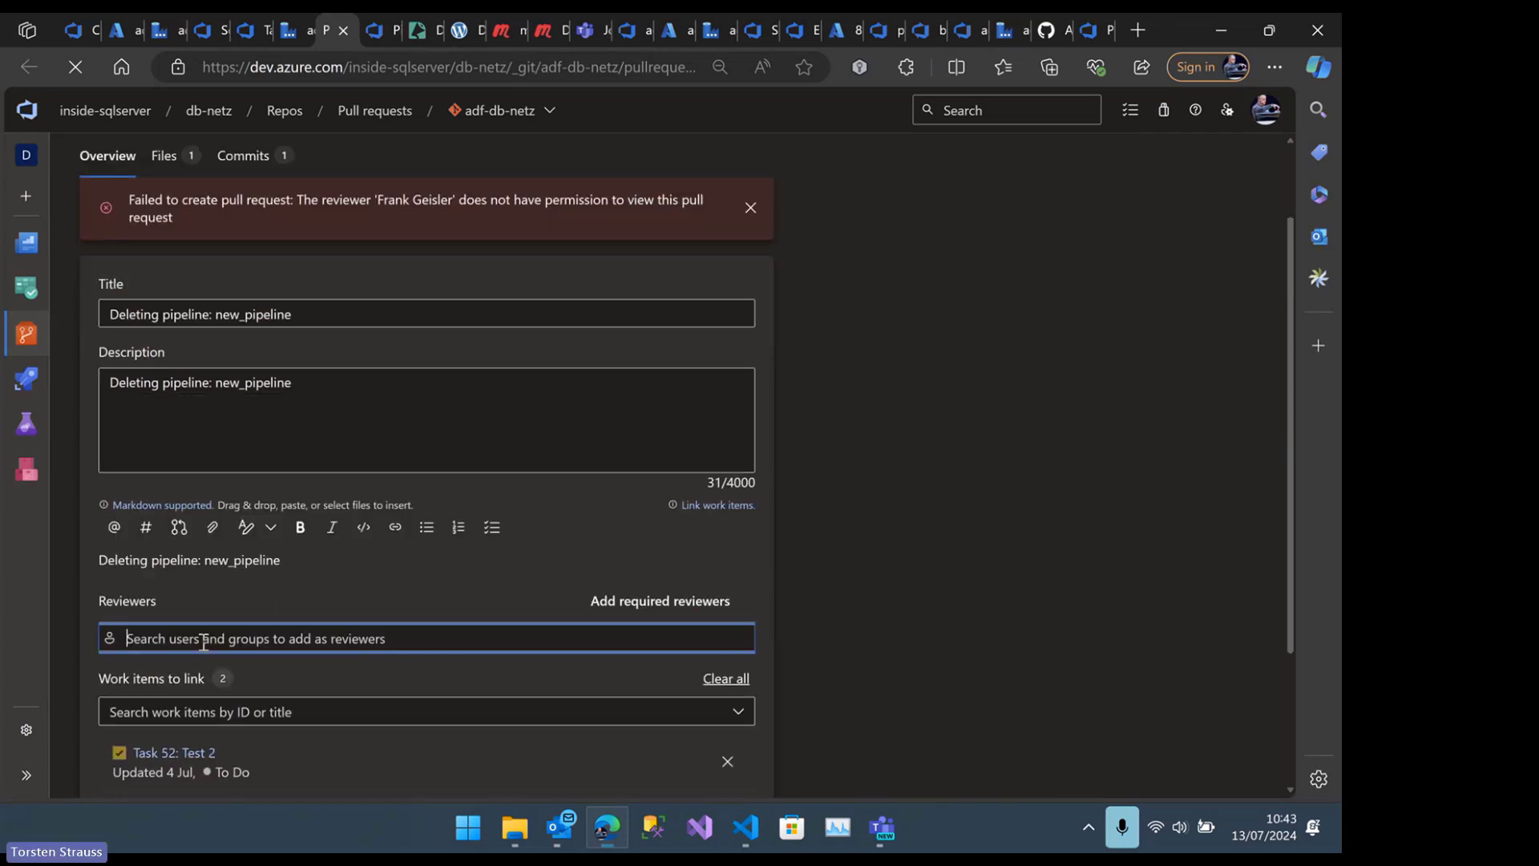
pyautogui.scroll(-3, 203, 642)
pyautogui.click(697, 760)
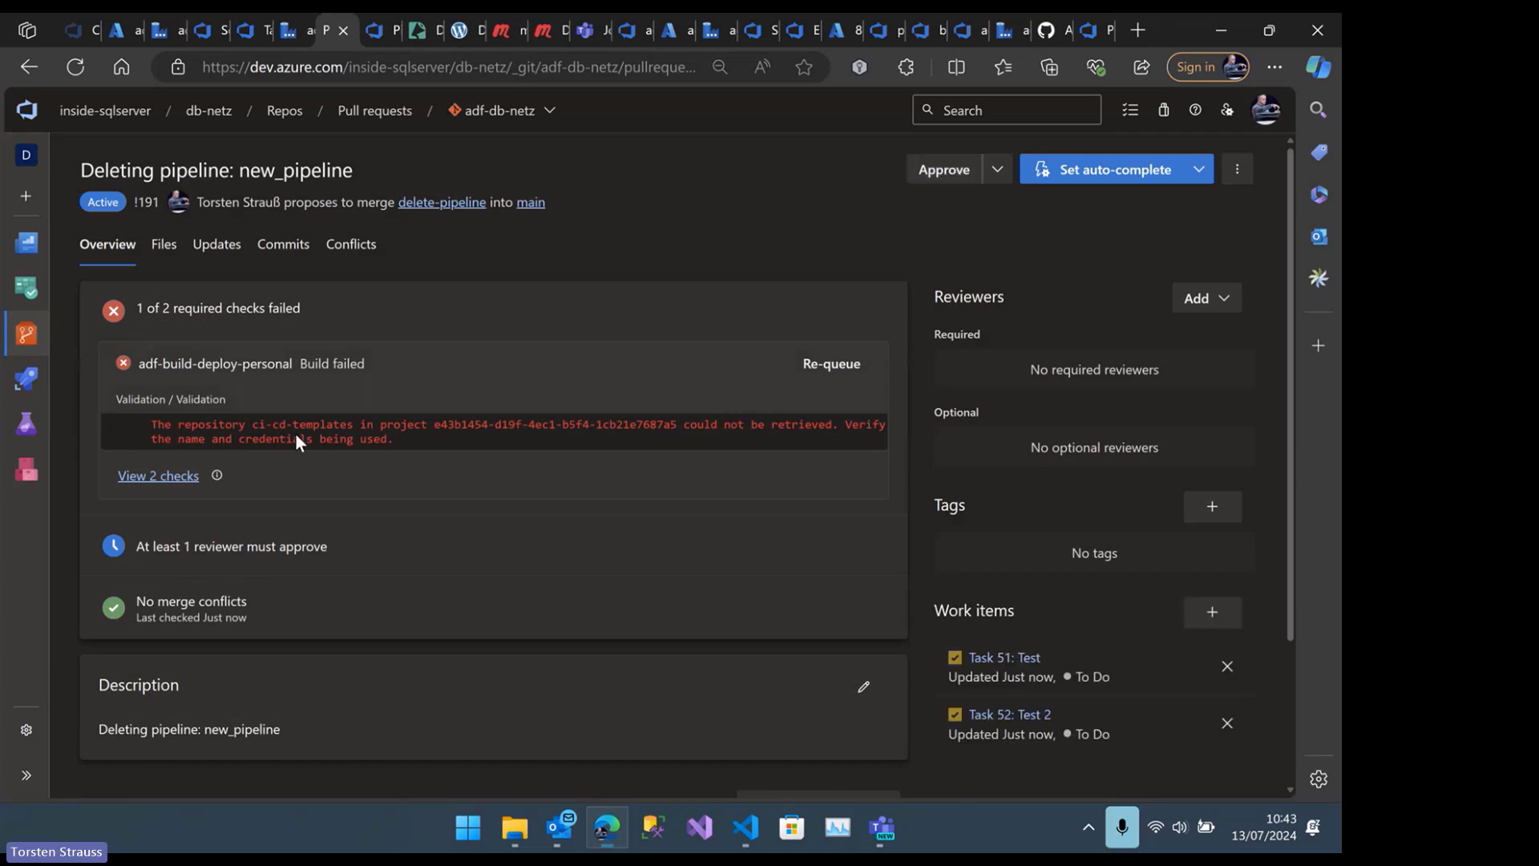
# Approve the pull request and view the automatic completion options, cancelling without enabling them
pyautogui.click(942, 172)
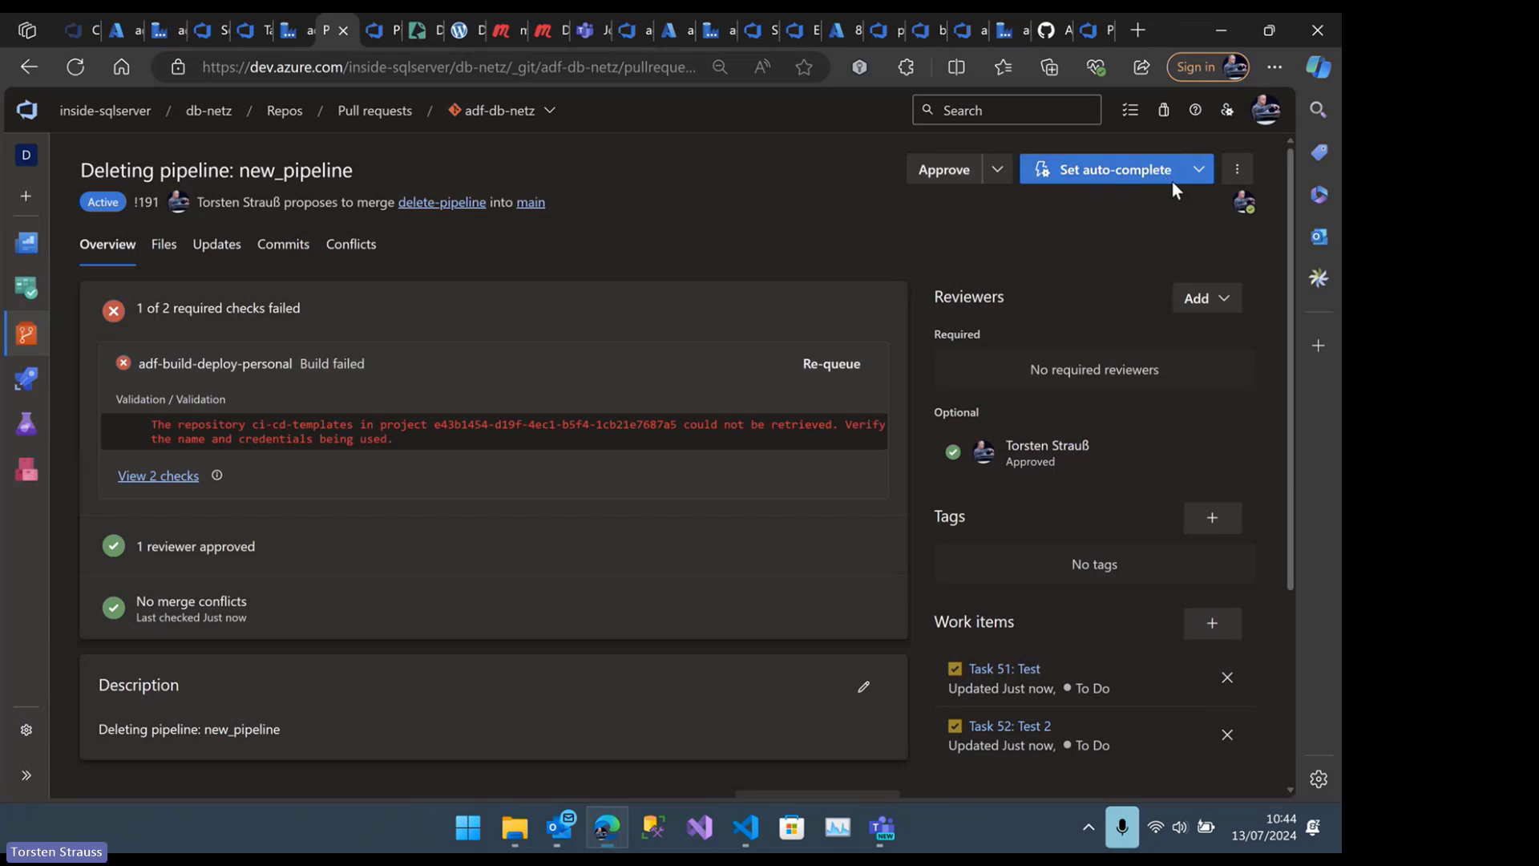
pyautogui.click(1199, 169)
pyautogui.click(1095, 239)
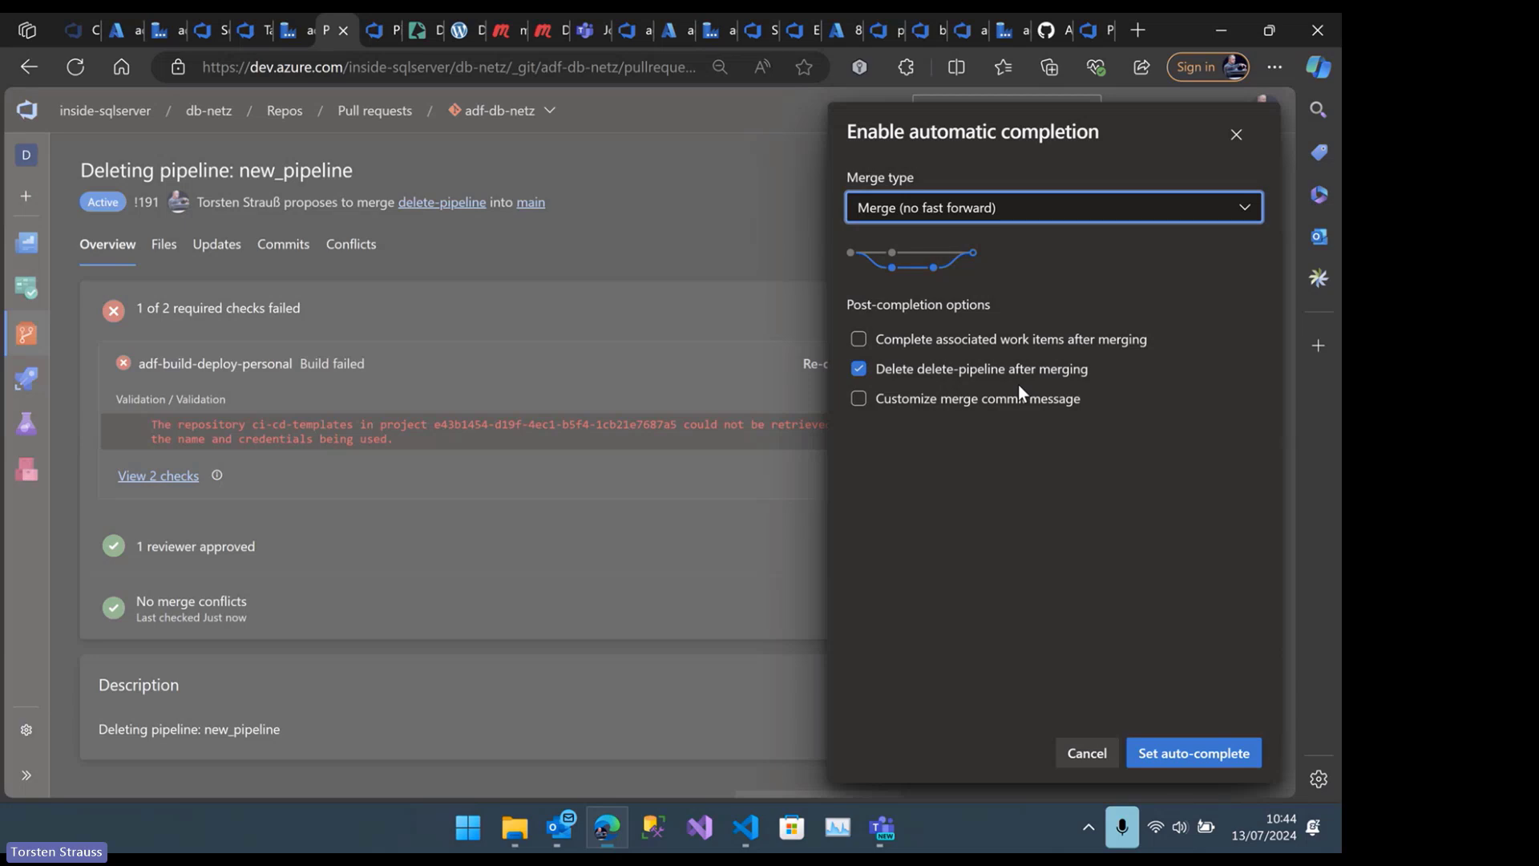
pyautogui.click(1088, 757)
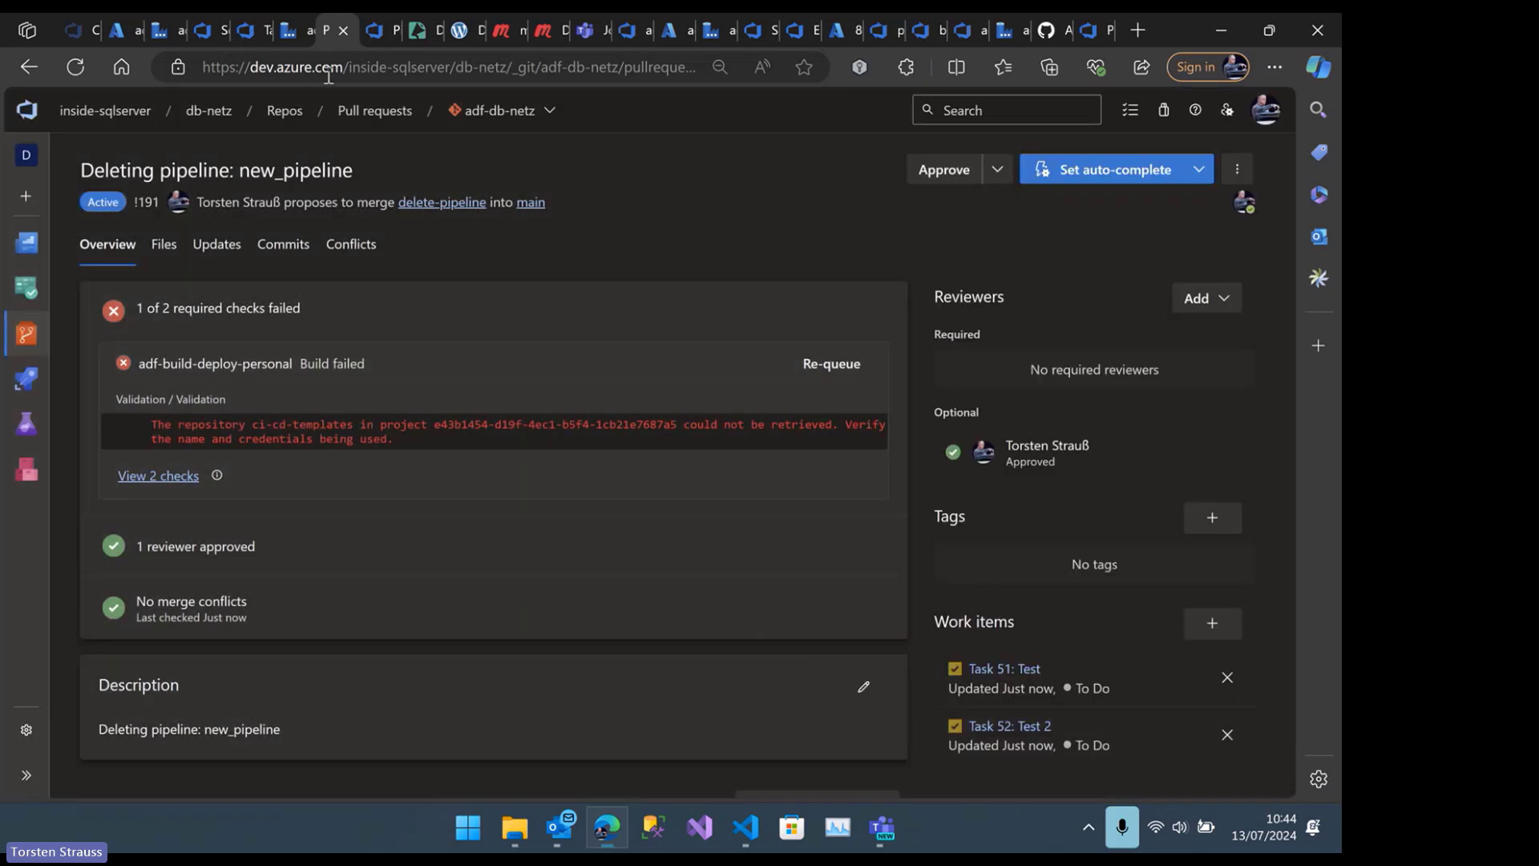
# Return to the adf-deployment project and open its list of recently run pipelines
pyautogui.click(285, 32)
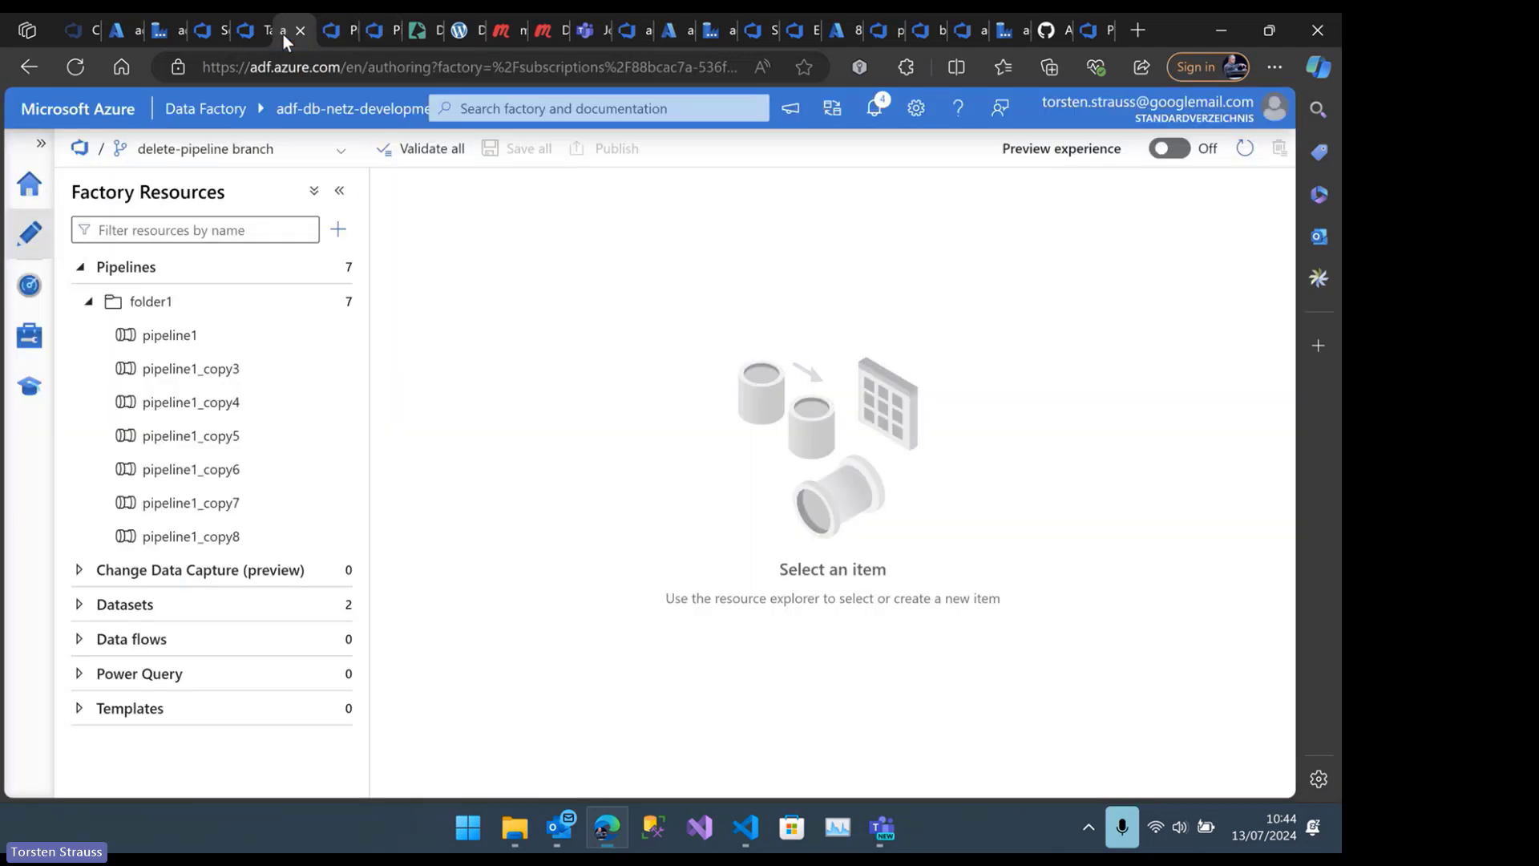
pyautogui.click(240, 33)
pyautogui.moveTo(26, 379)
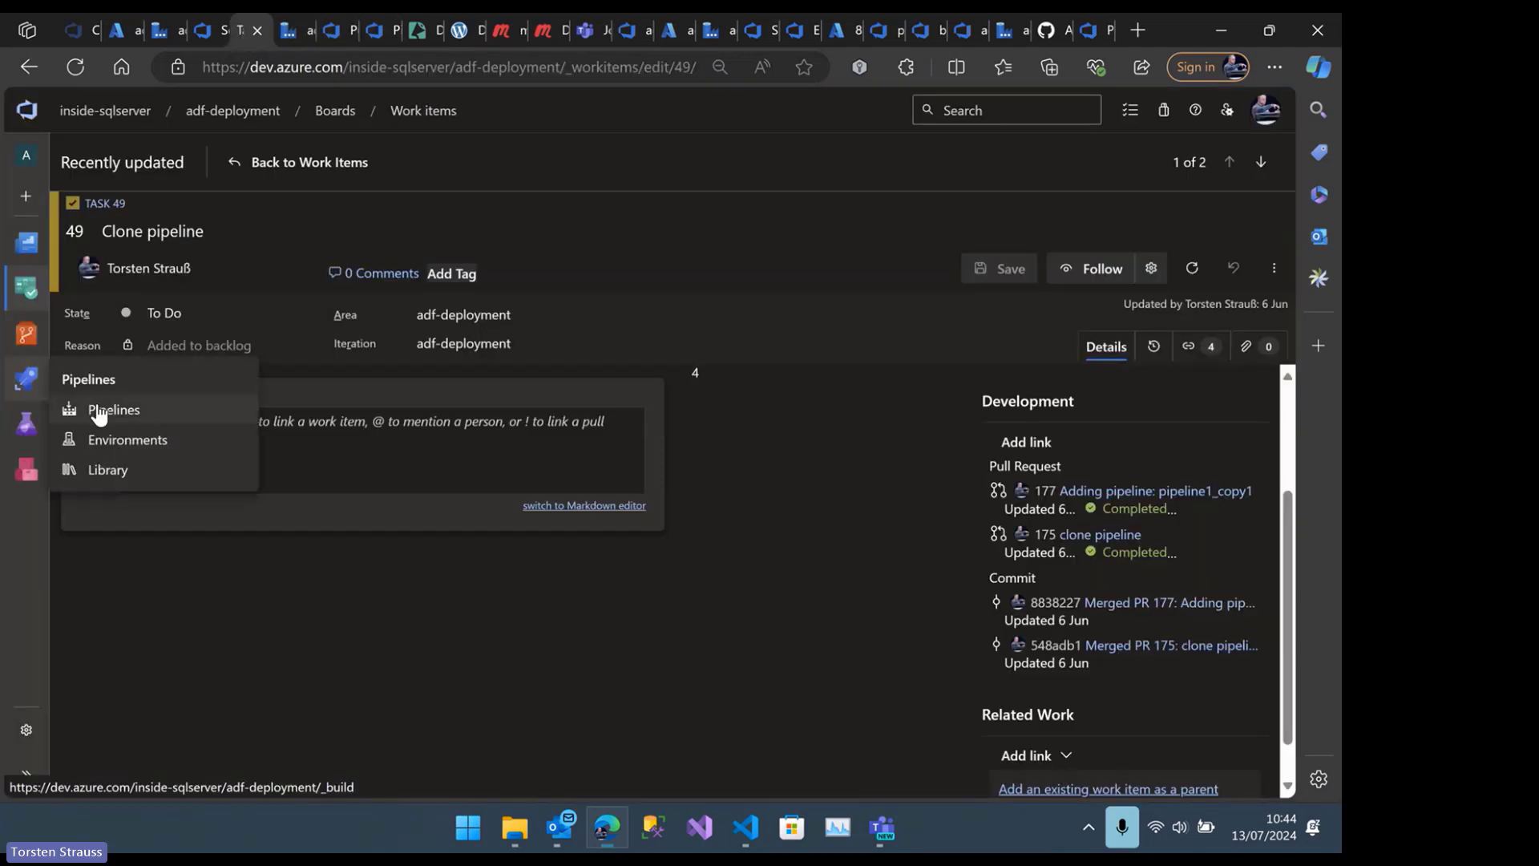
pyautogui.click(100, 410)
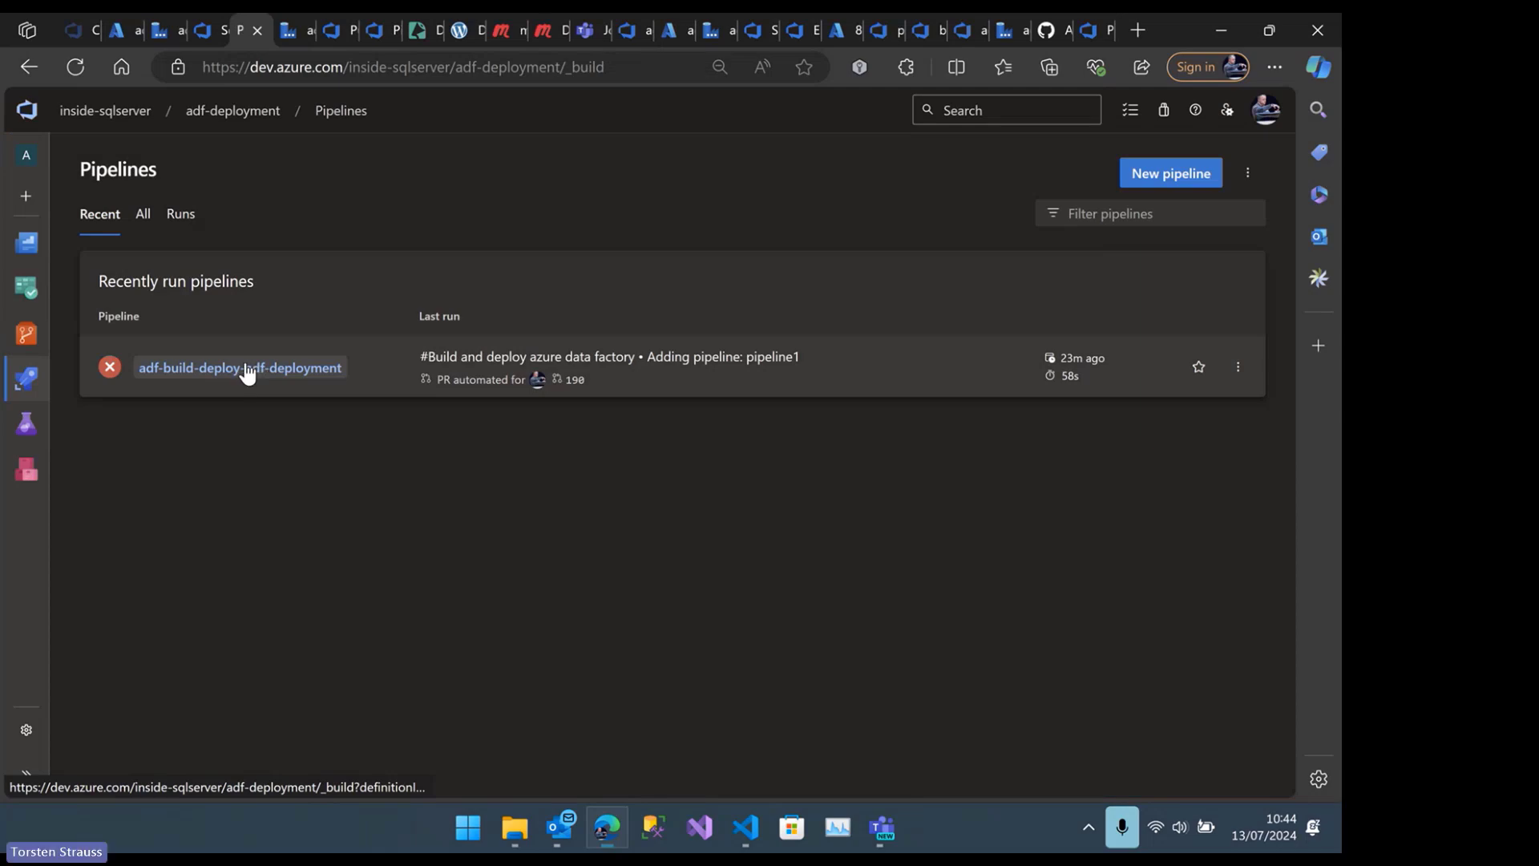
# Close the Data Factory authoring page and the page after it to bring up the completed adf-build-deploy-personal run in db-netz
pyautogui.click(292, 37)
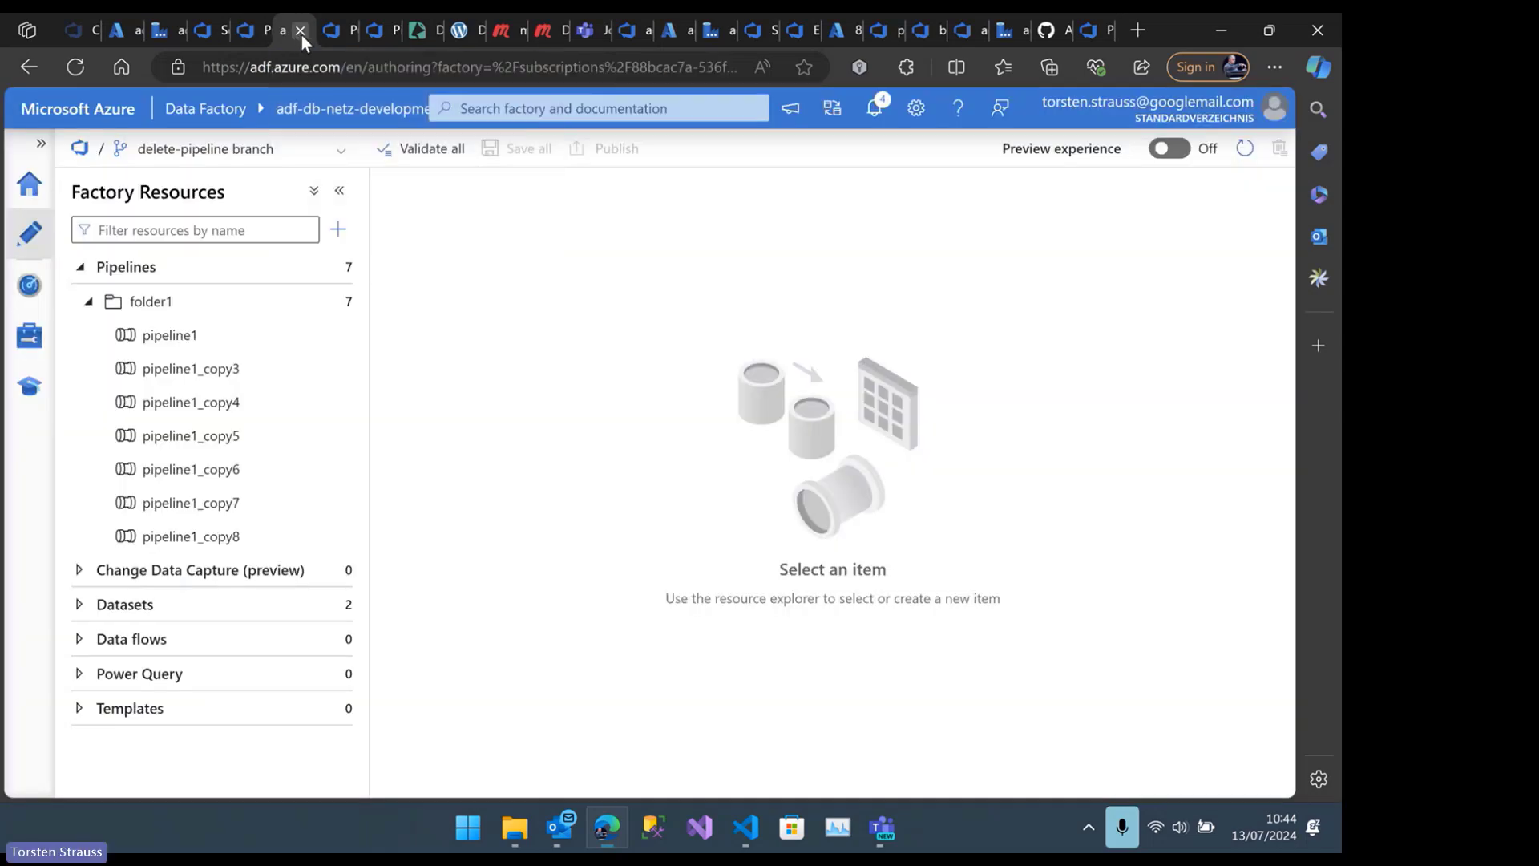
pyautogui.click(301, 35)
pyautogui.click(300, 35)
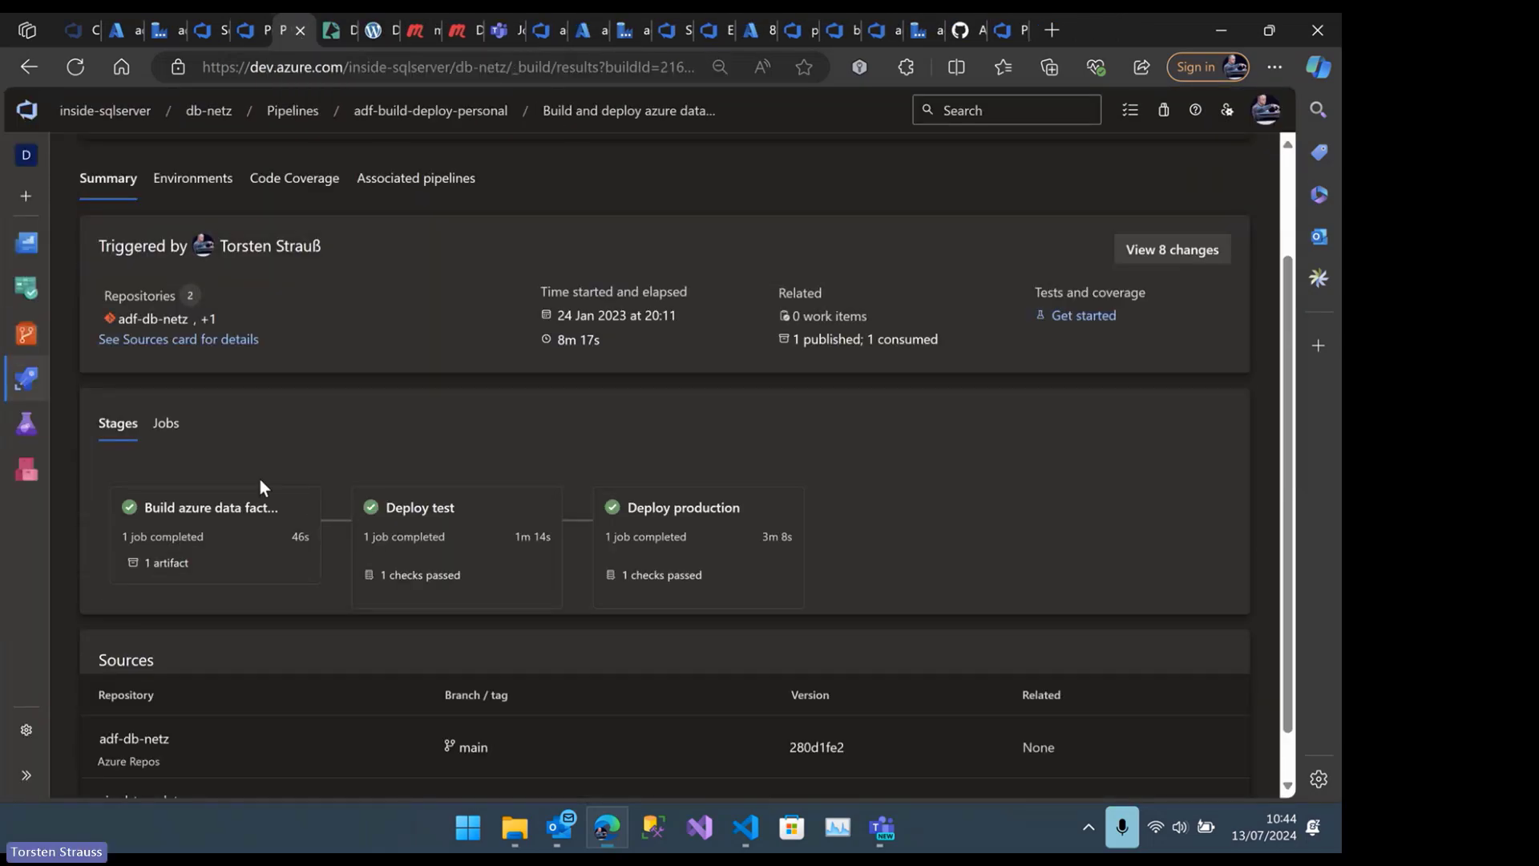
# Examine the tasks of the Build development job in the run's build stage and return to the run summary
pyautogui.scroll(-2, 361, 450)
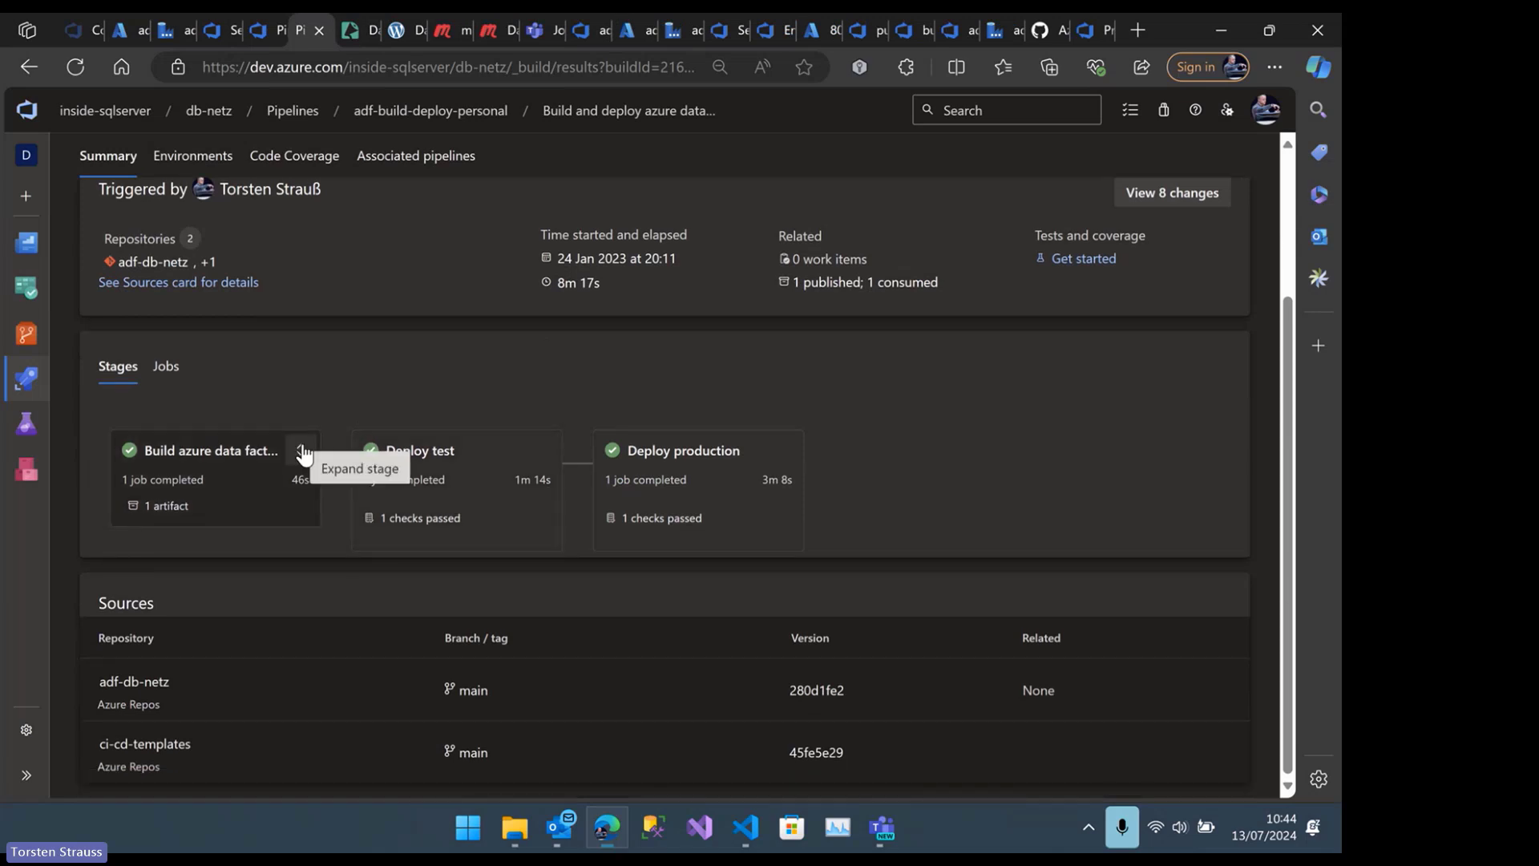
pyautogui.click(194, 457)
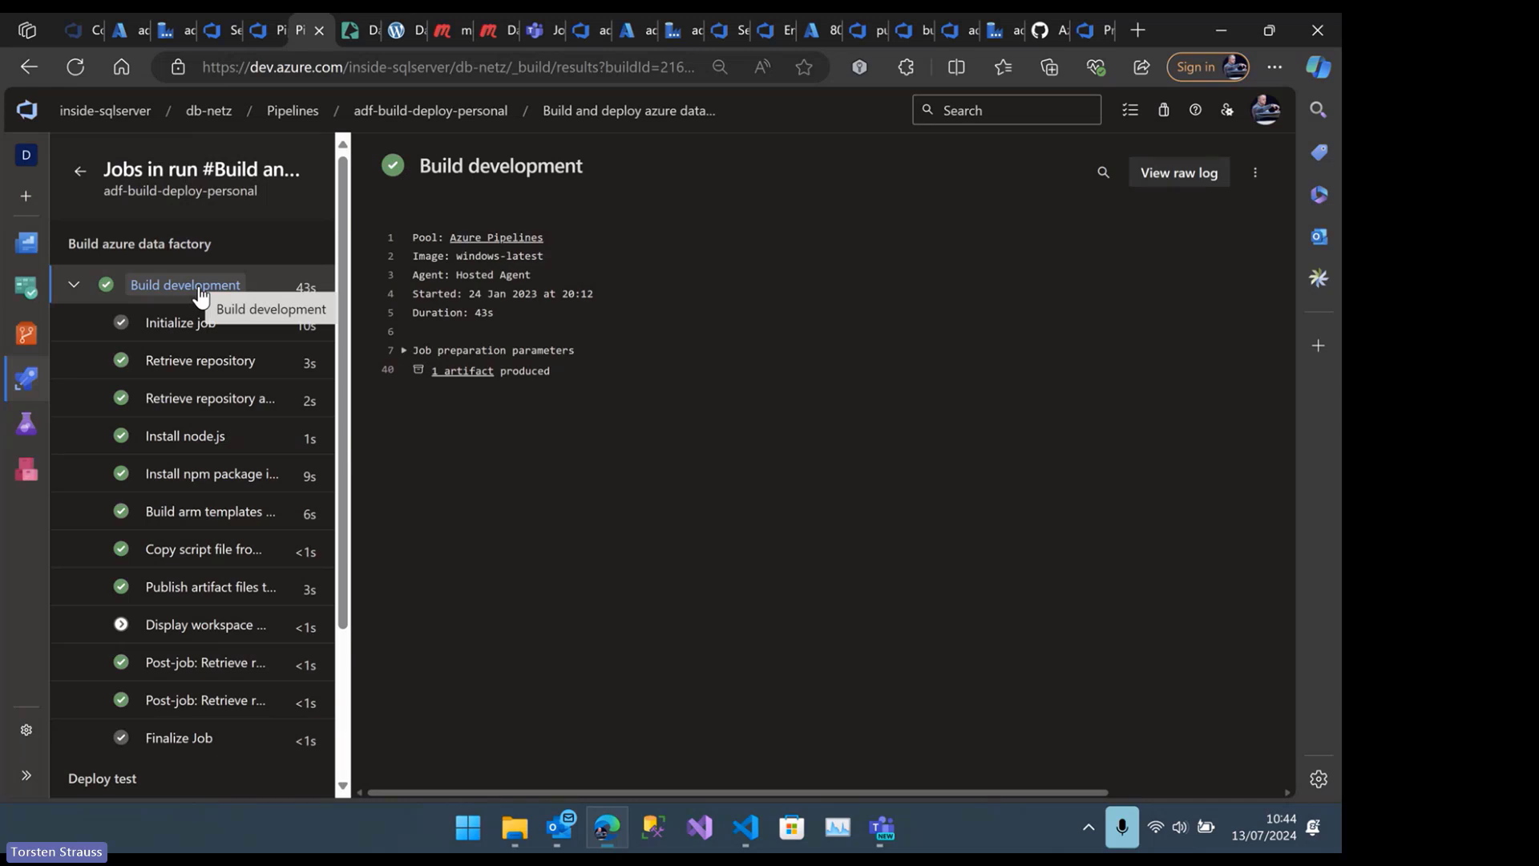
pyautogui.click(80, 171)
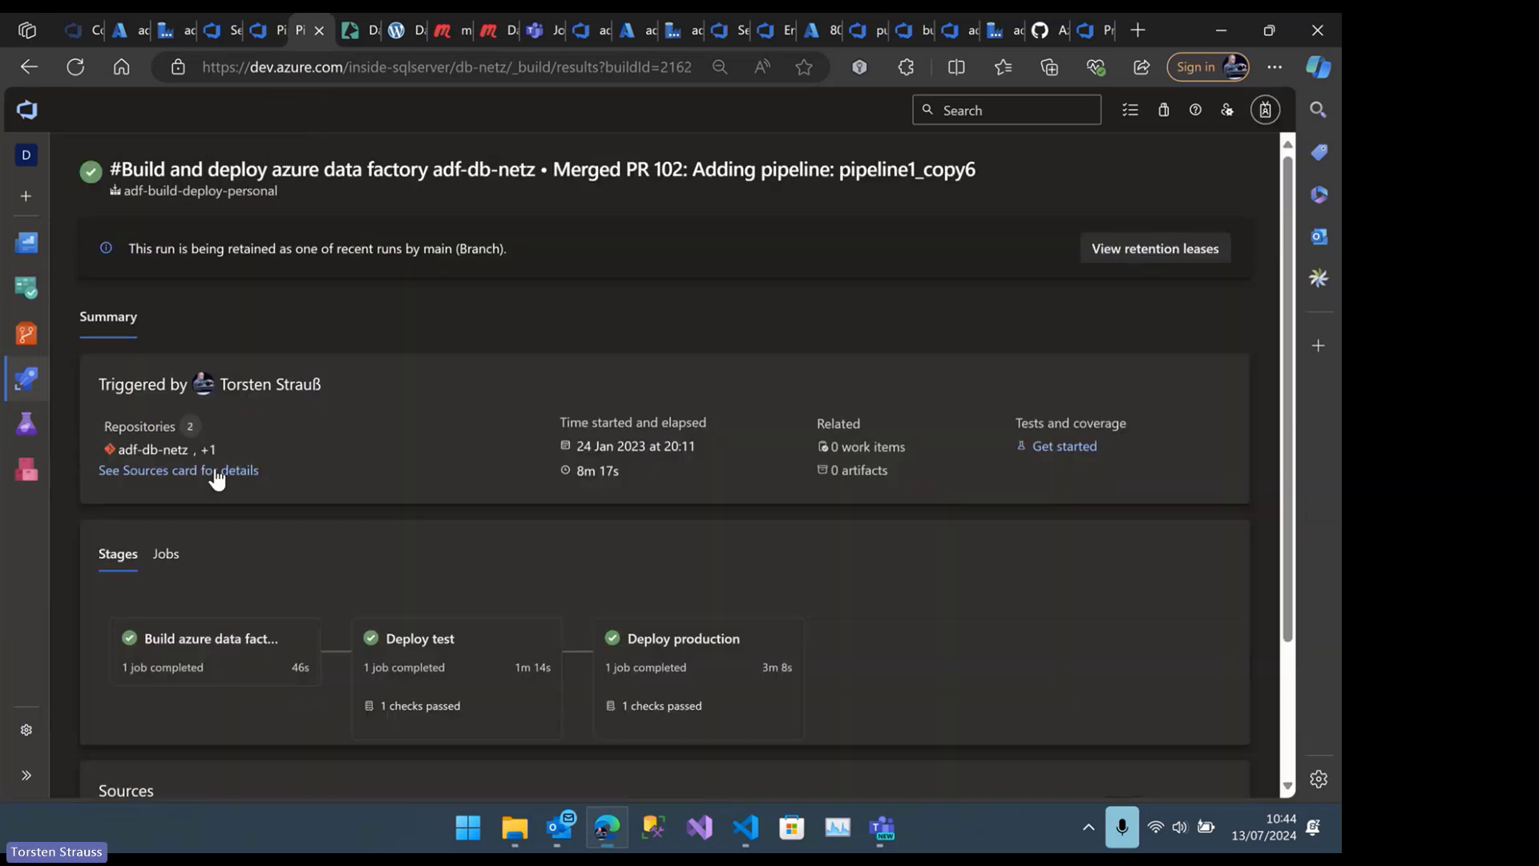
# Review the Deploy test logs for artifact download, trigger stop, factory deployment, and trigger start with cleanup, returning to the run summary
pyautogui.scroll(-2, 401, 593)
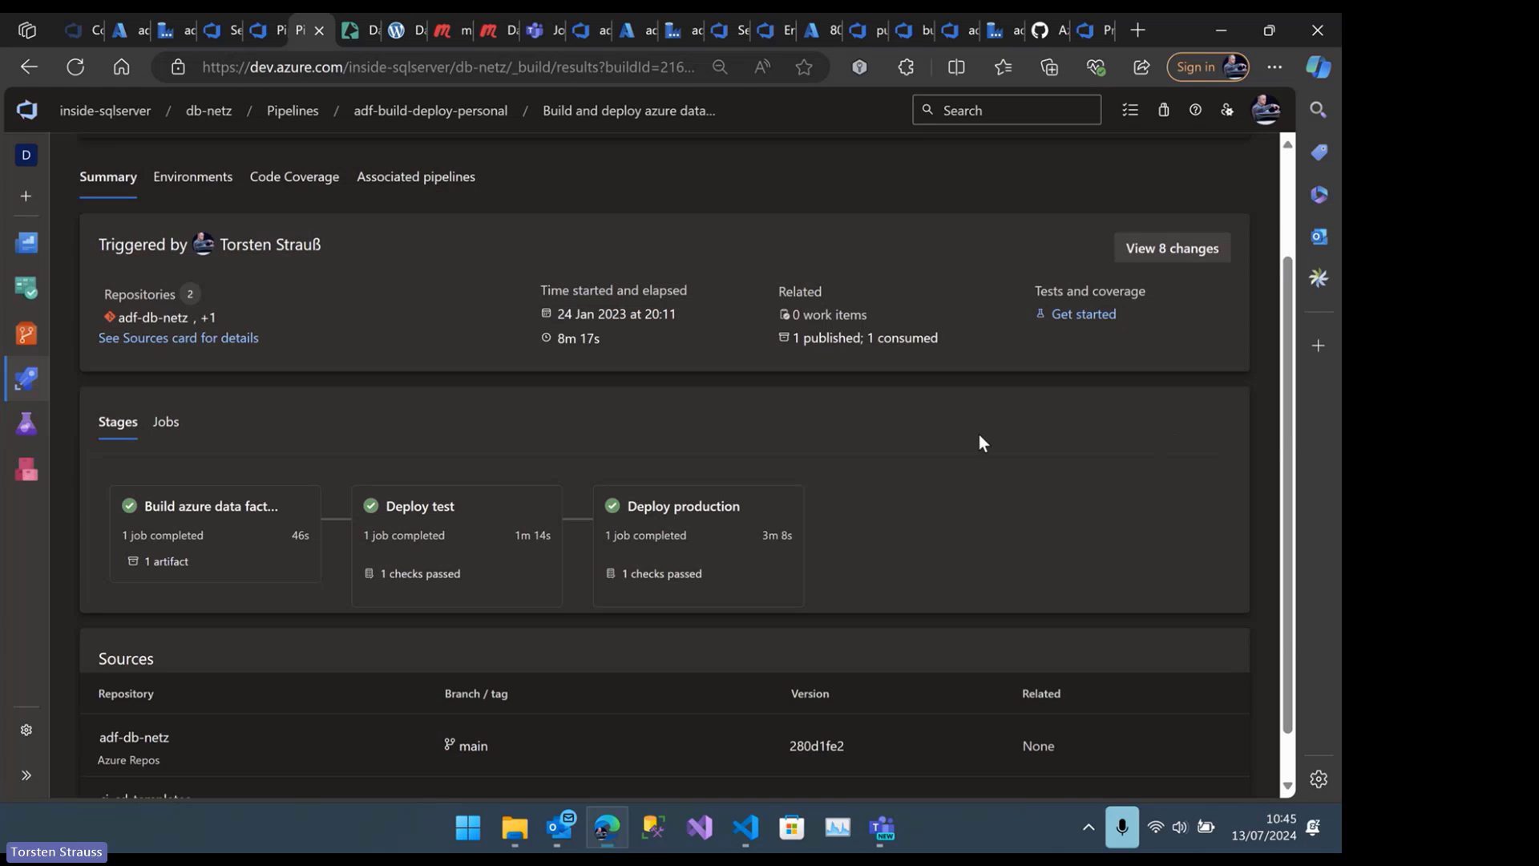
pyautogui.click(455, 490)
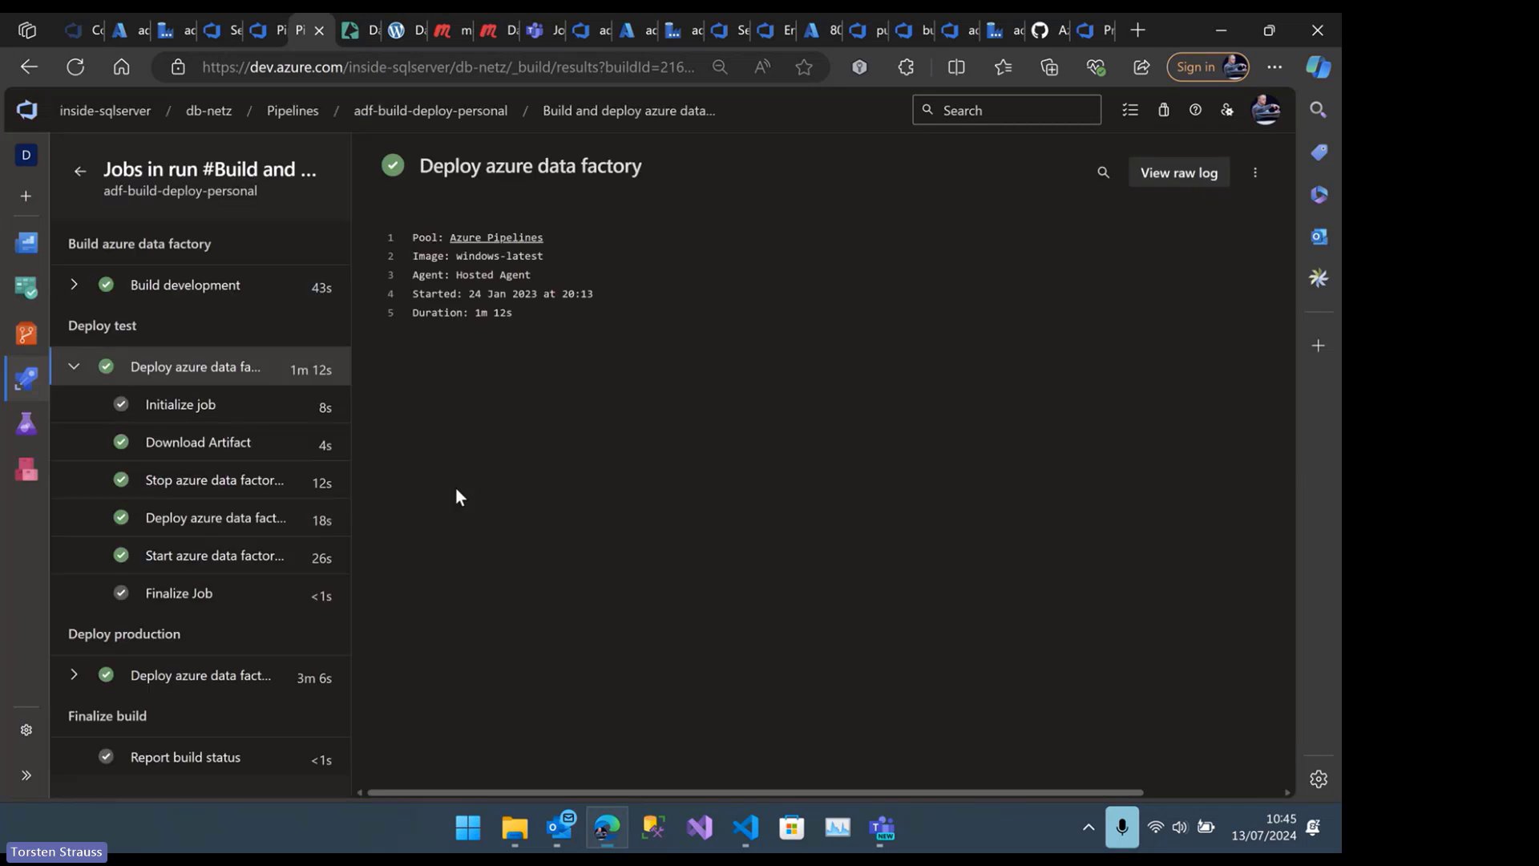
pyautogui.click(241, 451)
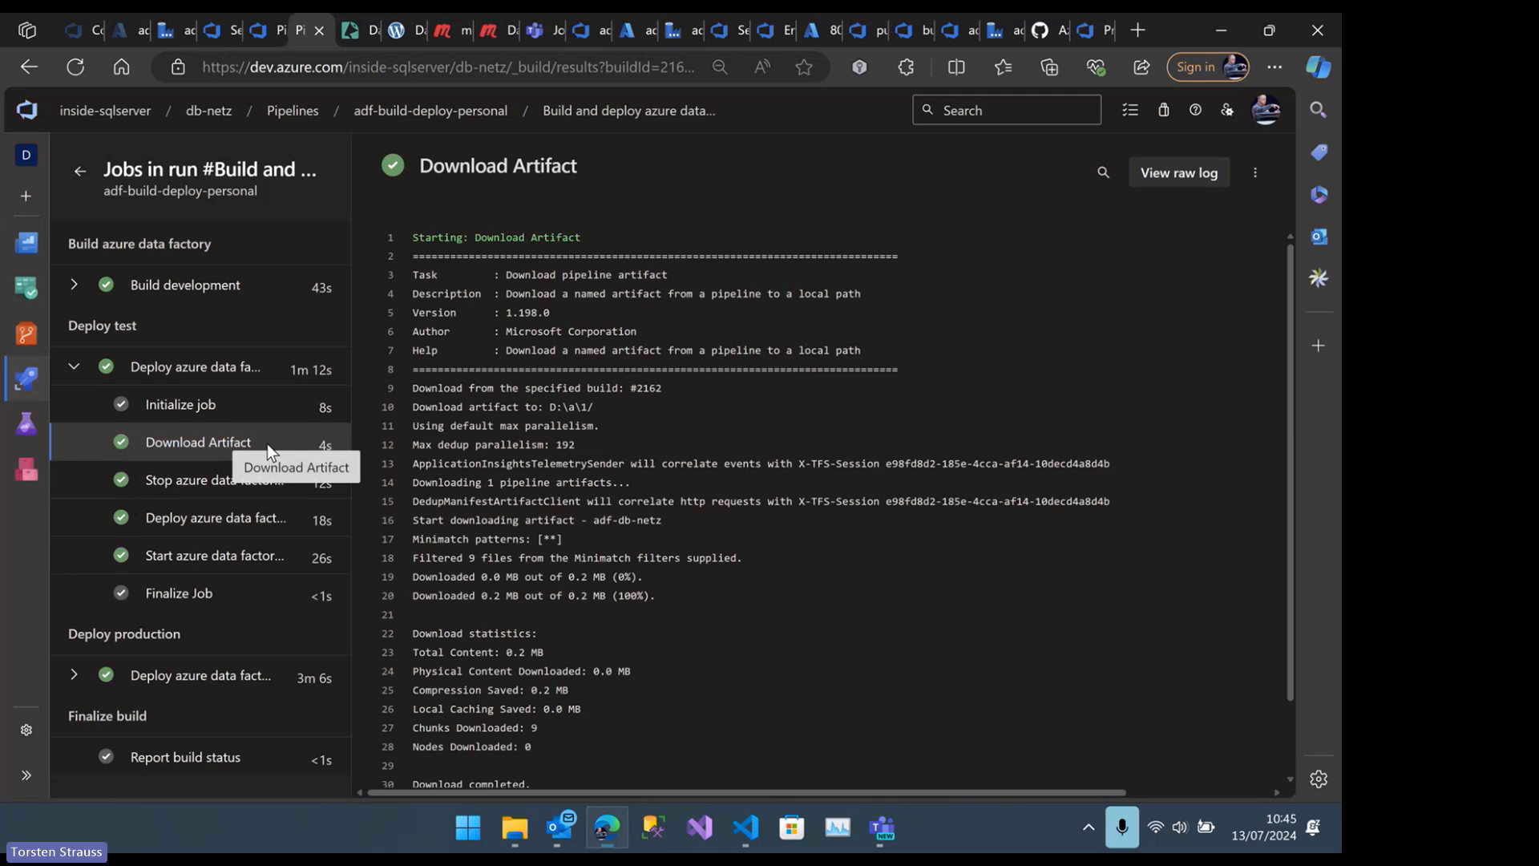
pyautogui.click(170, 492)
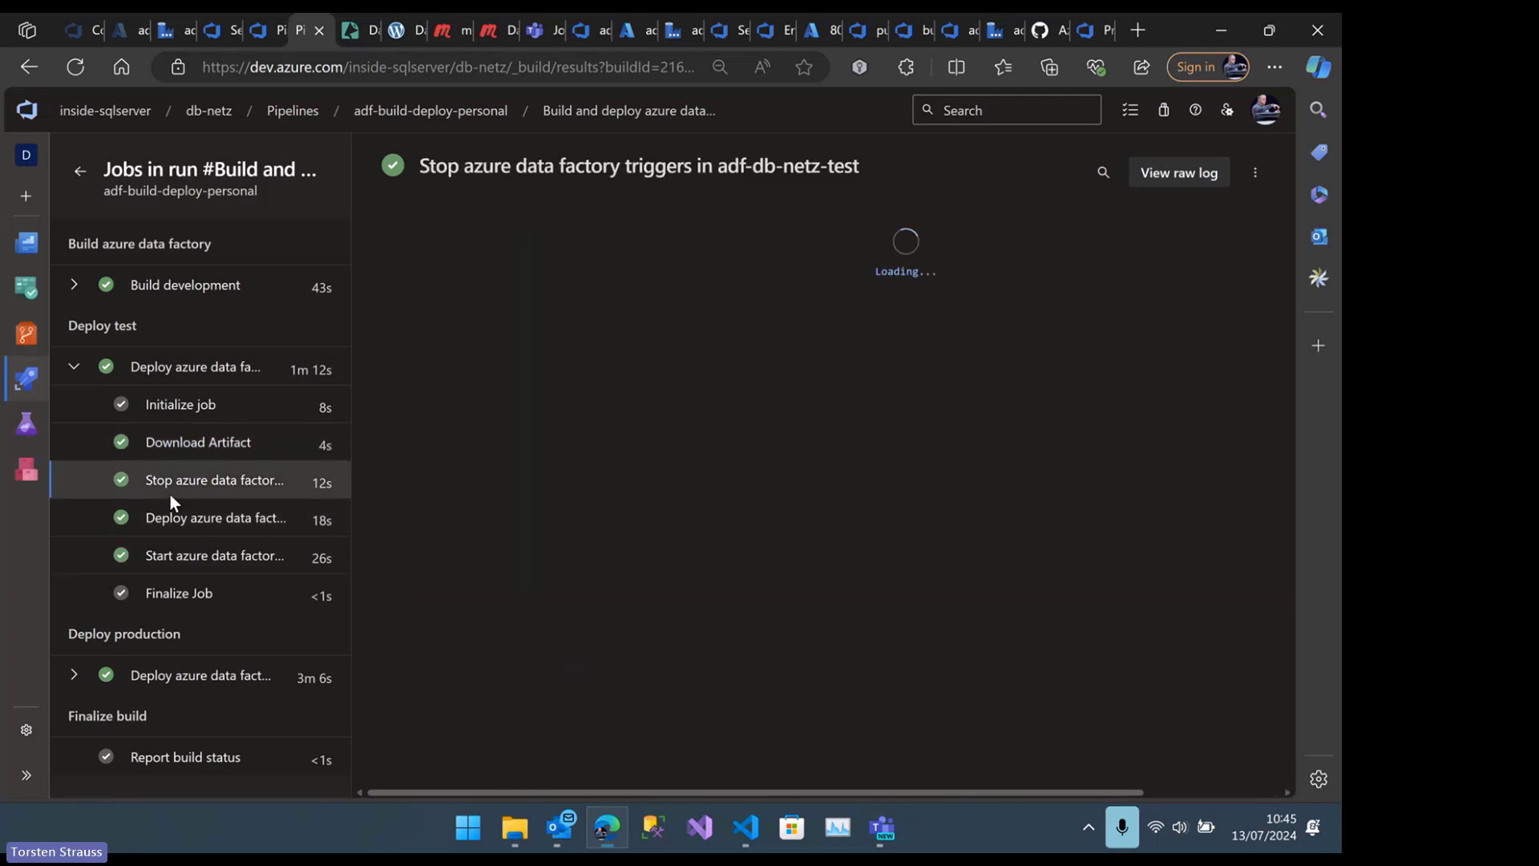
pyautogui.click(215, 523)
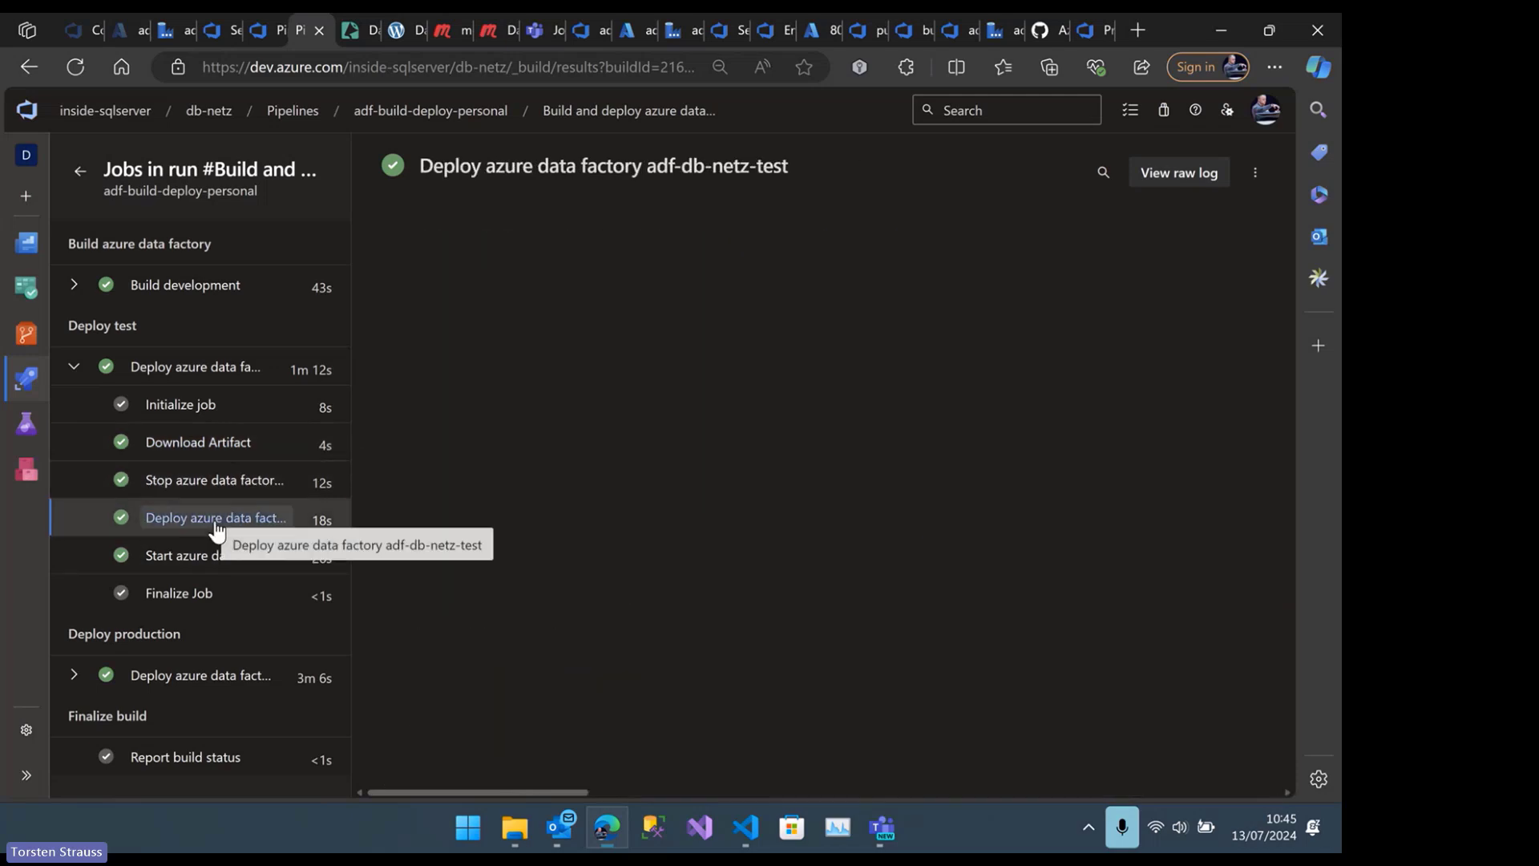
pyautogui.click(185, 557)
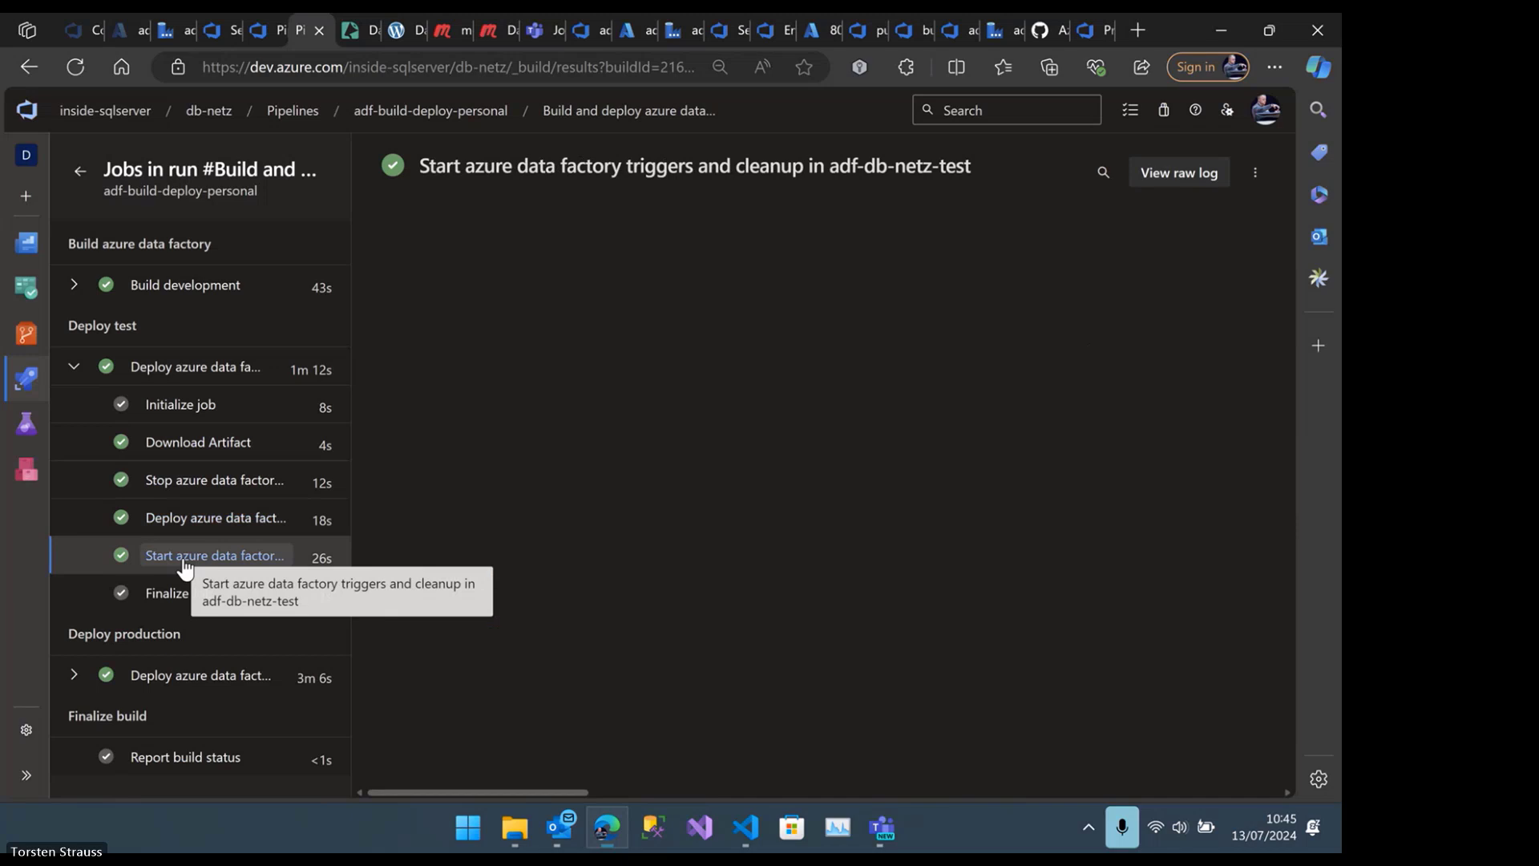
pyautogui.click(24, 64)
pyautogui.click(25, 67)
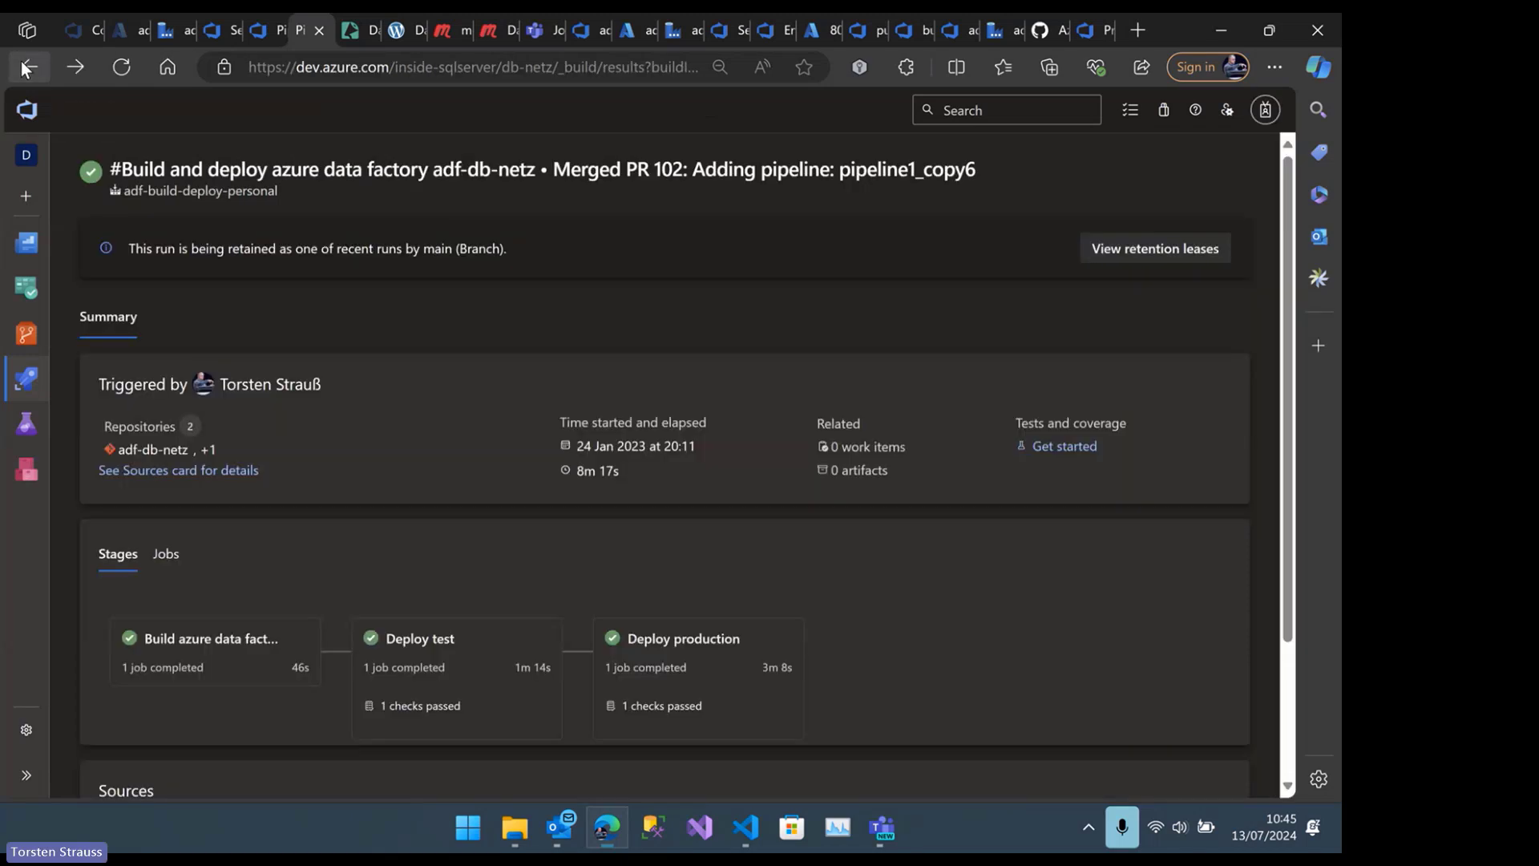